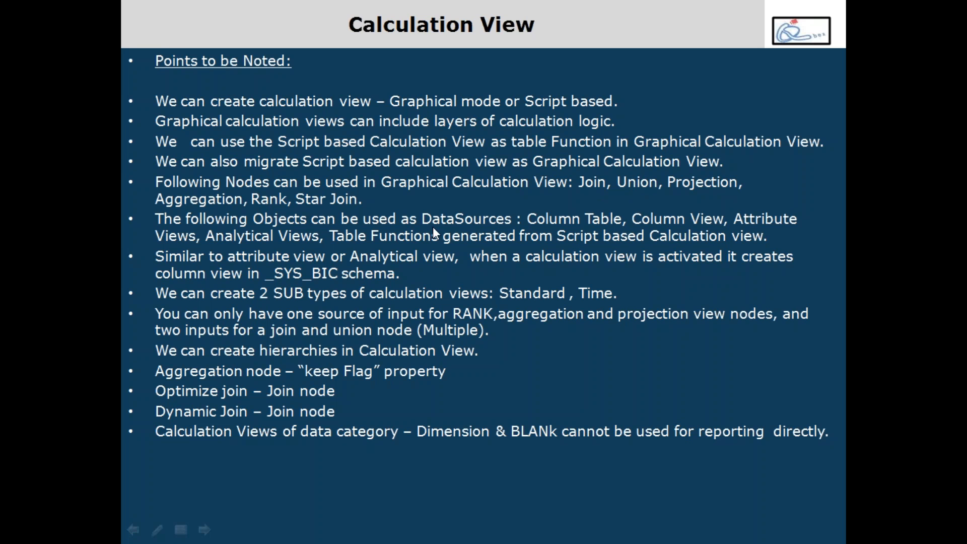
# - End the slide show and insert a space before "aggregation" in the RANK bullet of the Calculation View slide
pyautogui.press('Escape')
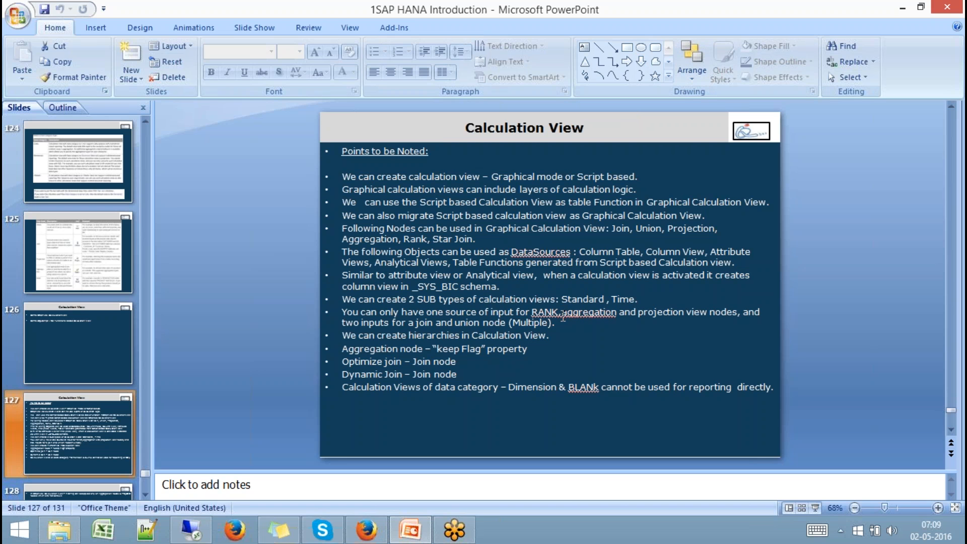
pyautogui.click(563, 313)
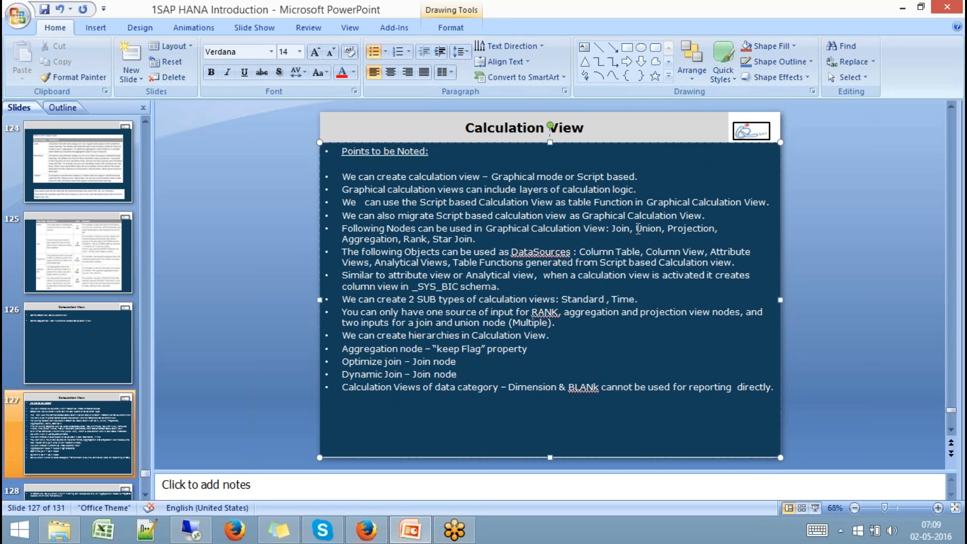
pyautogui.doubleClick(638, 228)
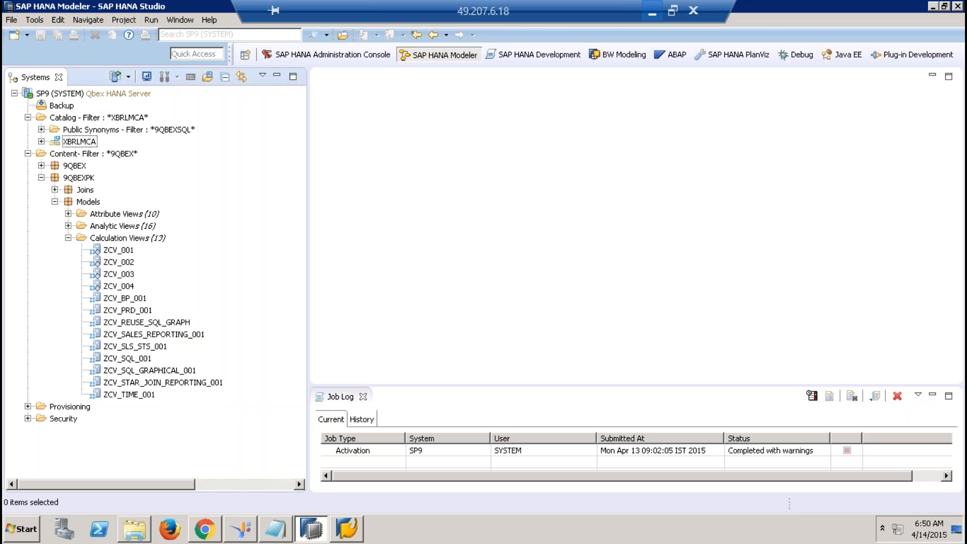
# - Switch to SAP HANA Studio, list the analytic views of the Models package, and open ZAN_SALES_001 for a brief look before closing it
pyautogui.click(68, 238)
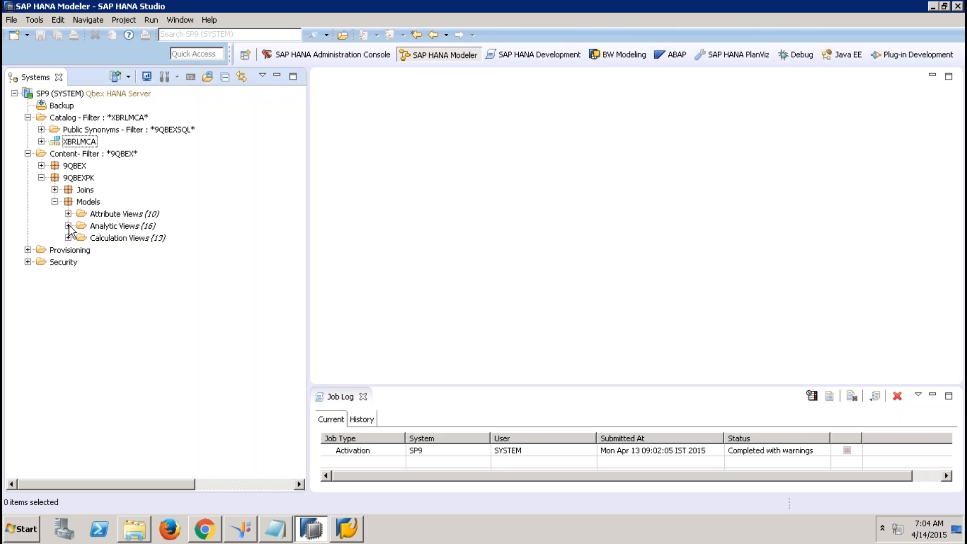
pyautogui.click(68, 225)
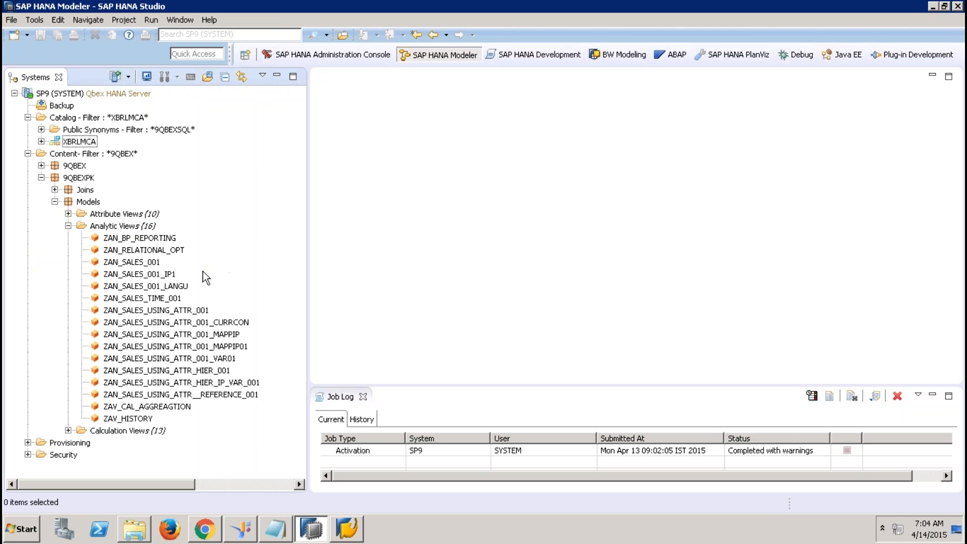
pyautogui.click(149, 263)
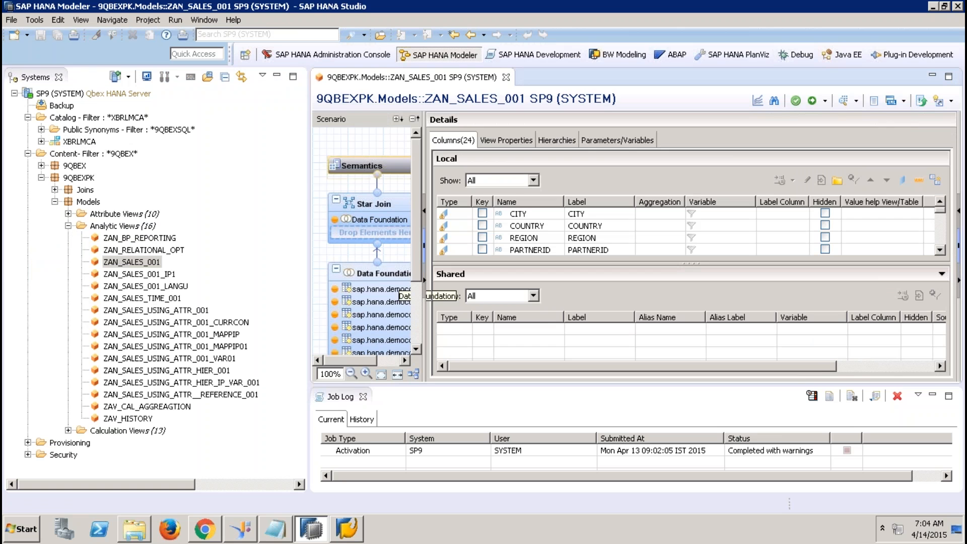
pyautogui.click(277, 77)
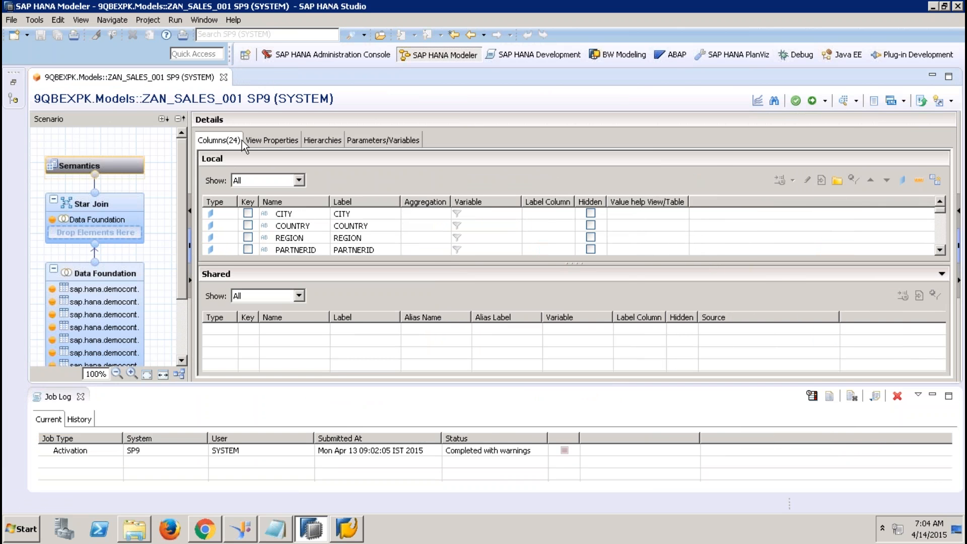
pyautogui.click(223, 77)
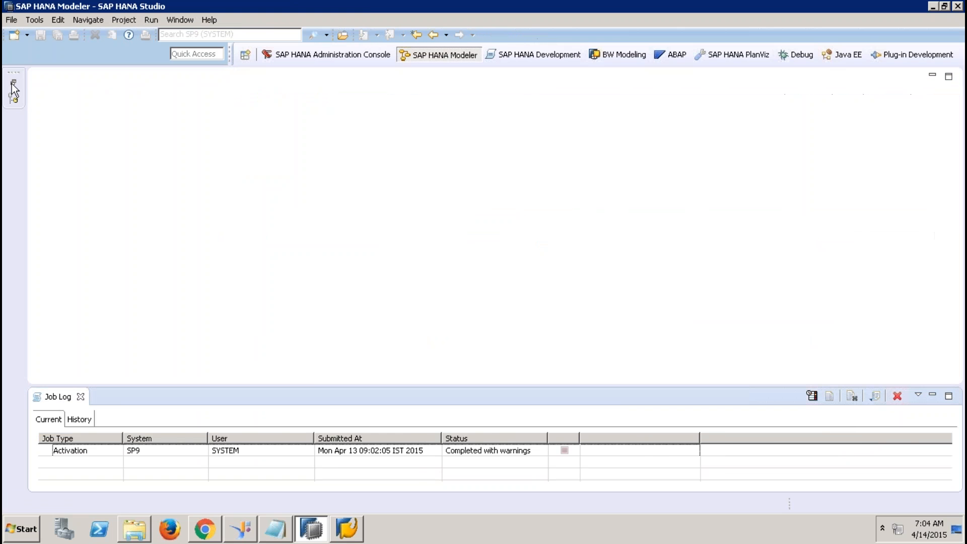
pyautogui.click(13, 88)
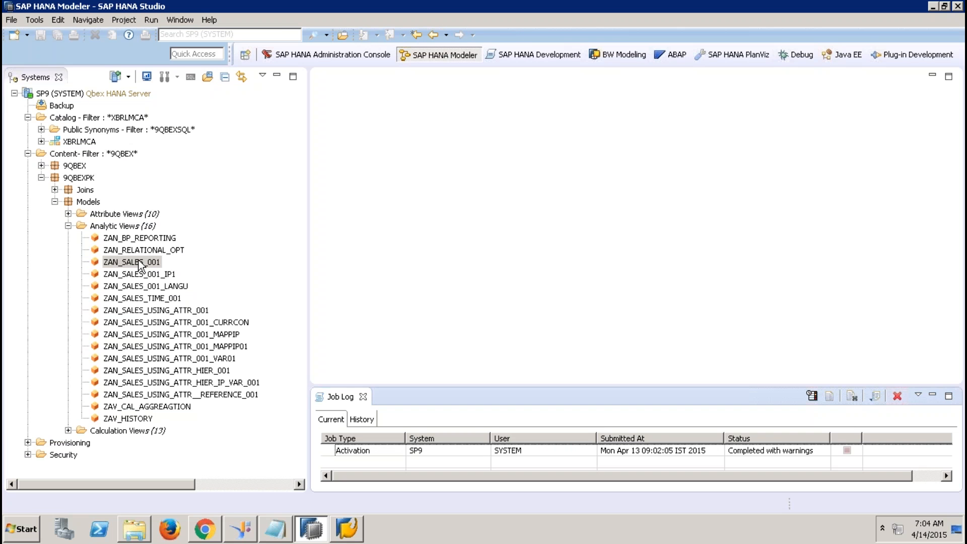
# - Copy the analytic view ZAN_SALES_001 and paste it into the Analytic Views folder of the Models package
pyautogui.click(141, 265)
pyautogui.rightClick(141, 266)
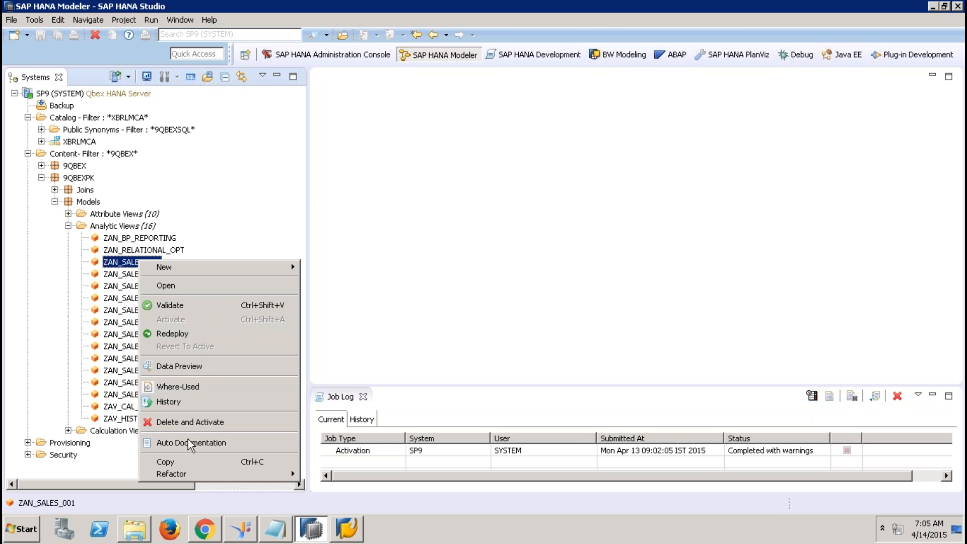
pyautogui.press('Escape')
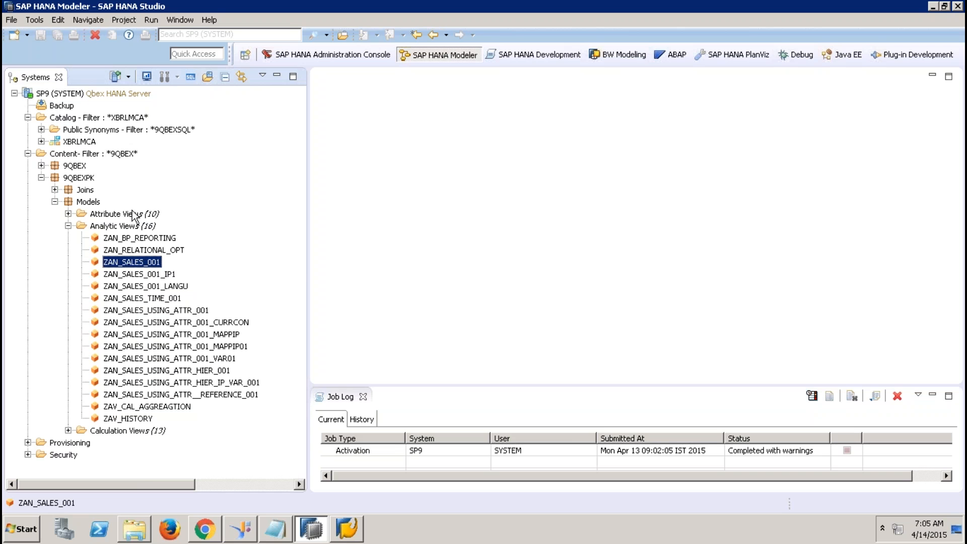
pyautogui.click(134, 227)
pyautogui.rightClick(134, 228)
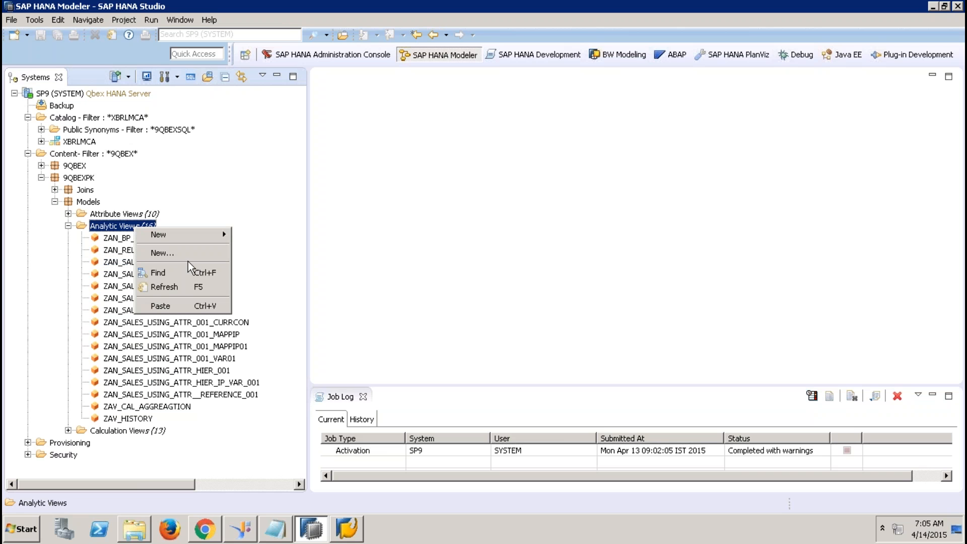
pyautogui.click(191, 305)
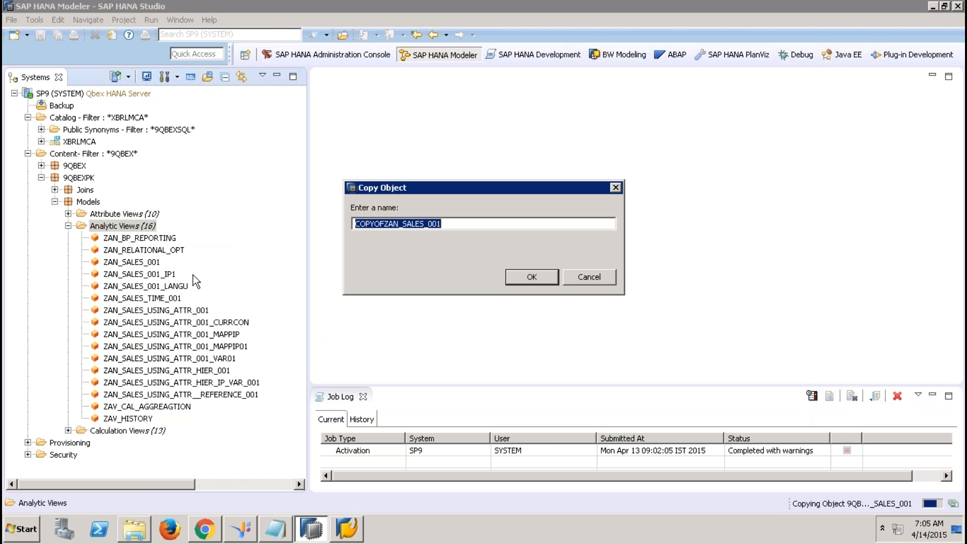
# - Name the pasted analytic view ZAN_SALES_EMEA_001 and complete the copy
pyautogui.click(385, 223)
pyautogui.moveTo(386, 224); pyautogui.dragTo(354, 223)
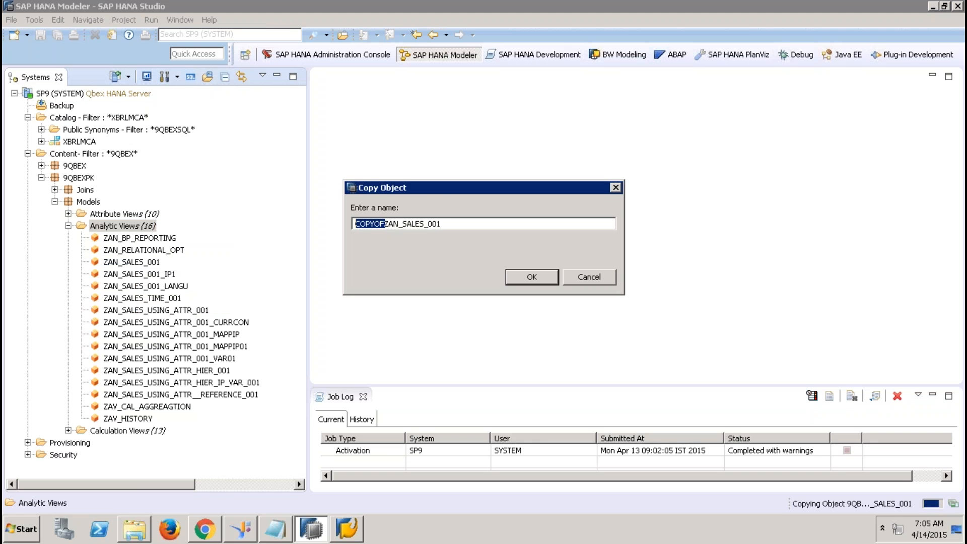
pyautogui.press('BackSpace')
pyautogui.click(403, 224)
pyautogui.write('EMEA_')
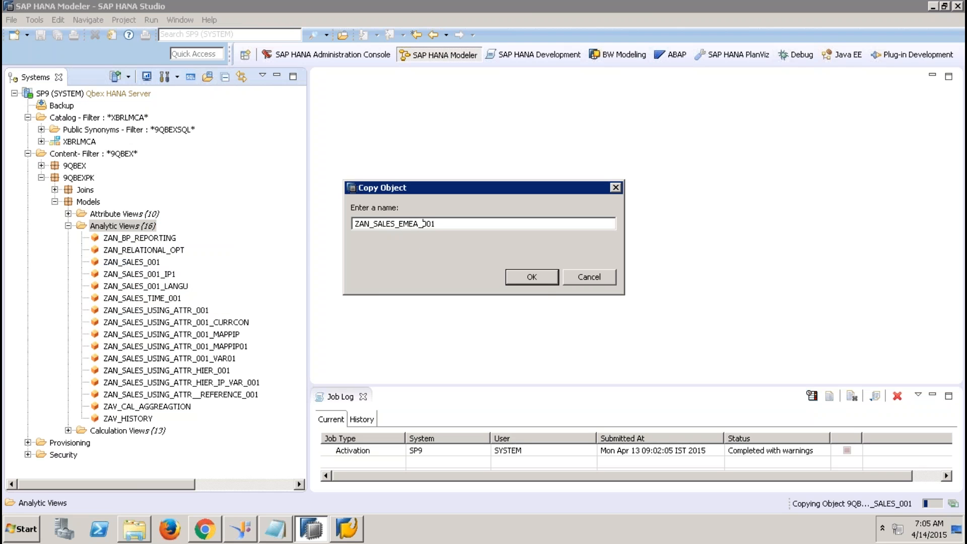
pyautogui.click(542, 276)
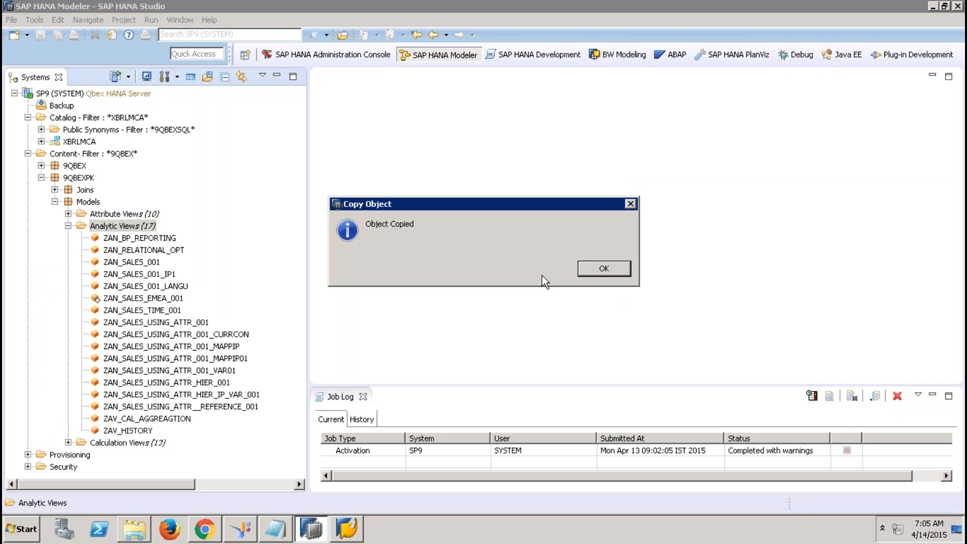
pyautogui.click(597, 268)
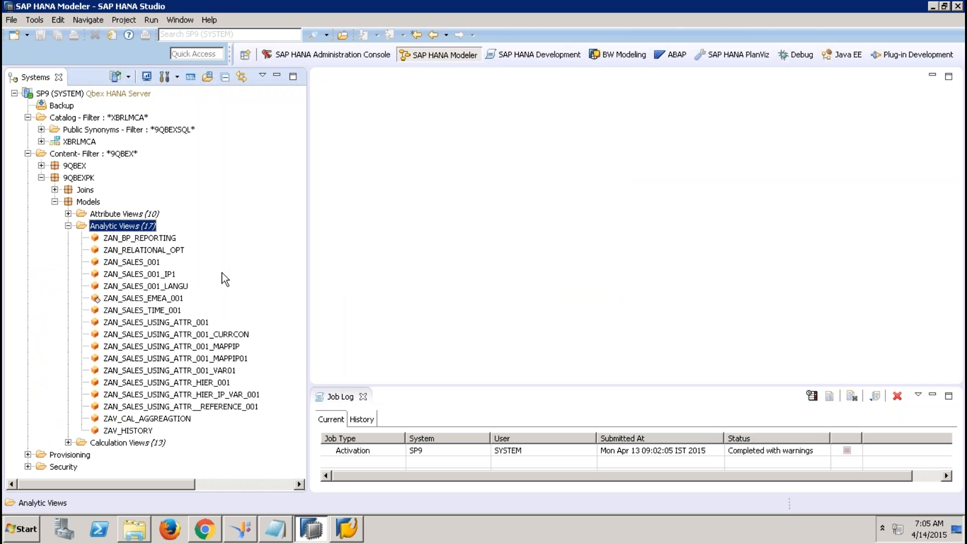
# - Open ZAN_SALES_EMEA_001 and apply an Equal EMEA filter to the REGION column of the Addresses table in its data foundation
pyautogui.doubleClick(162, 298)
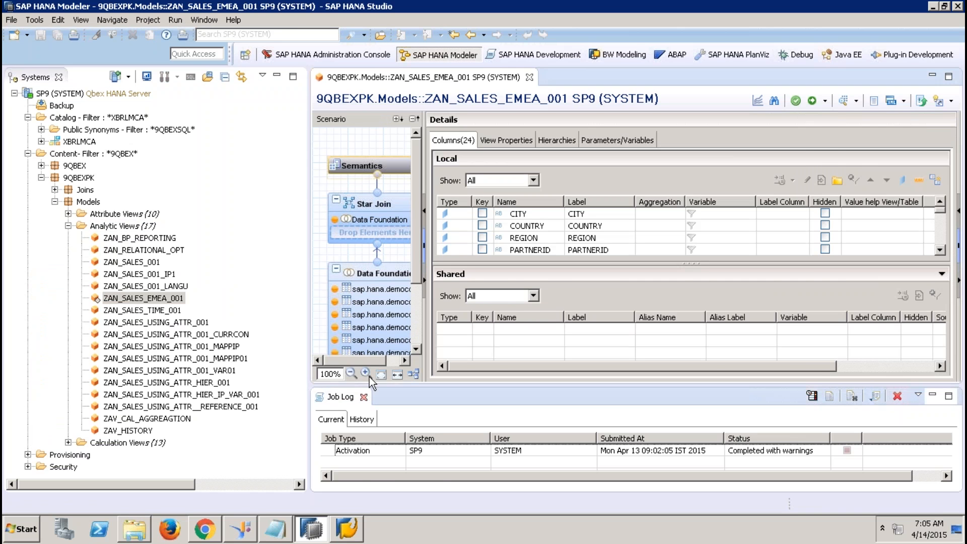
pyautogui.click(384, 284)
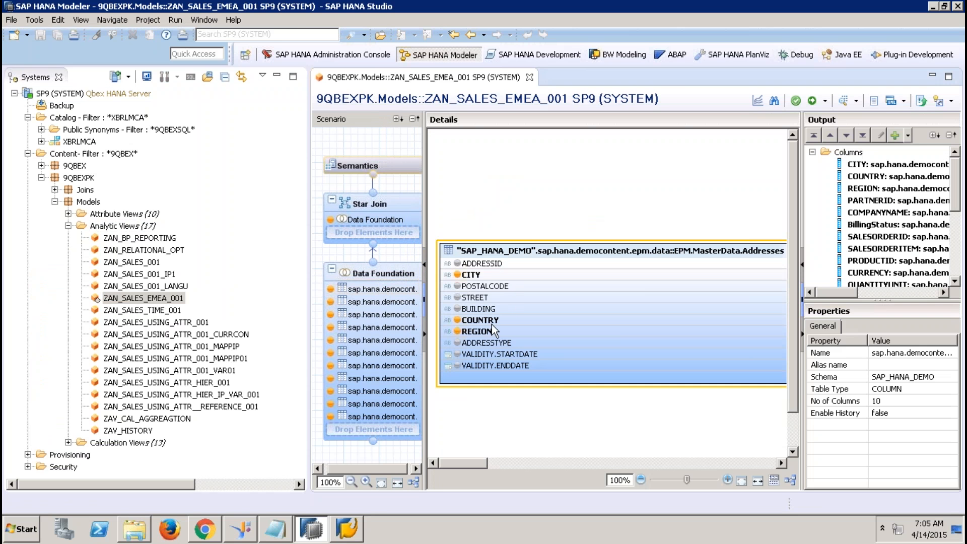
pyautogui.click(483, 332)
pyautogui.rightClick(492, 331)
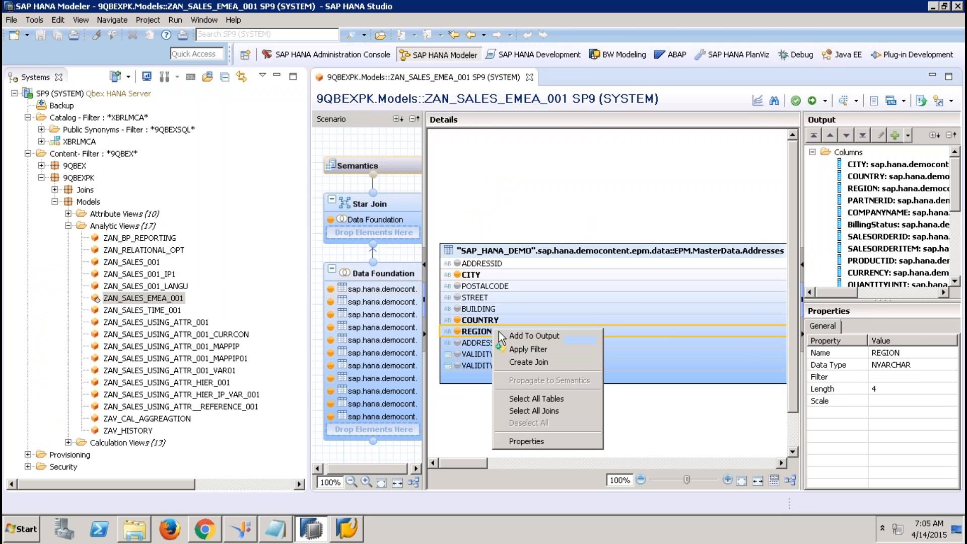
pyautogui.click(527, 348)
pyautogui.click(285, 138)
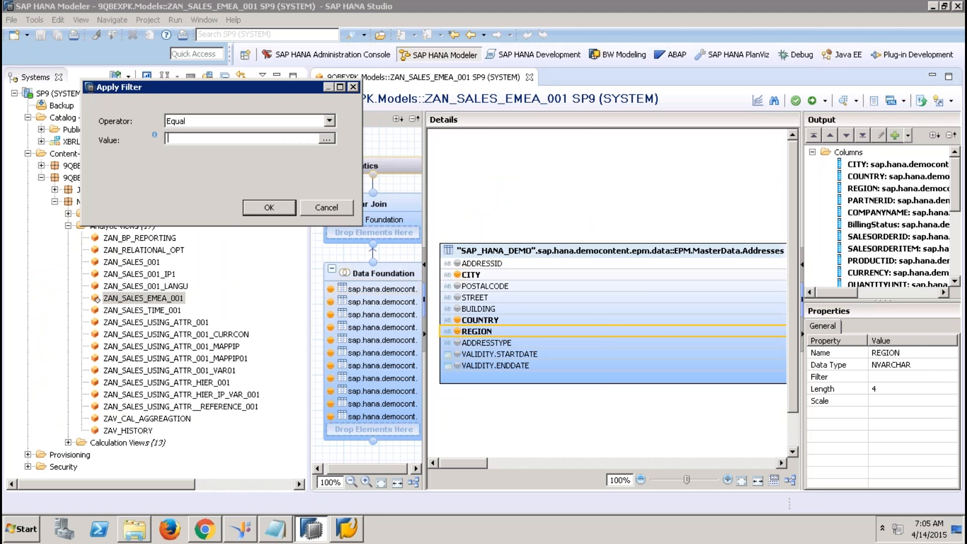
pyautogui.click(326, 139)
pyautogui.doubleClick(143, 119)
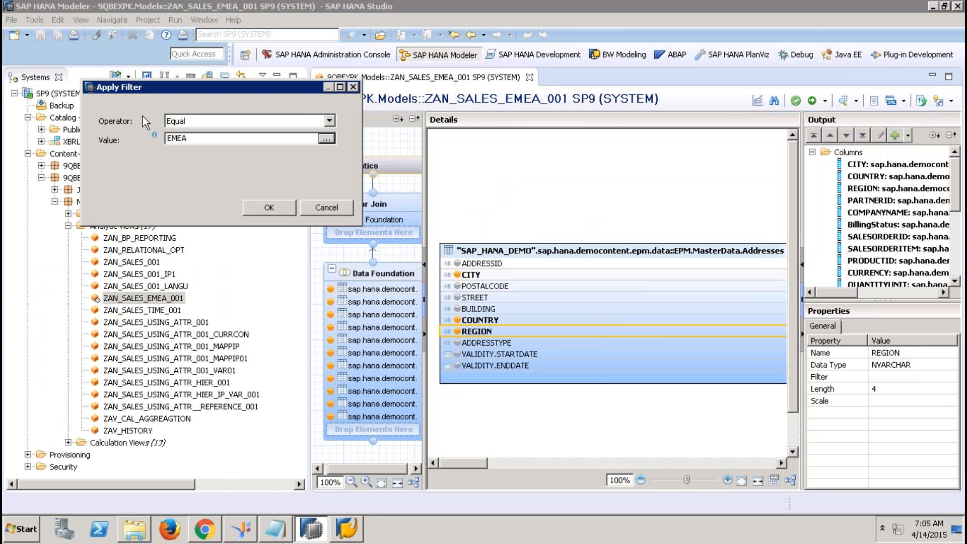
pyautogui.click(266, 207)
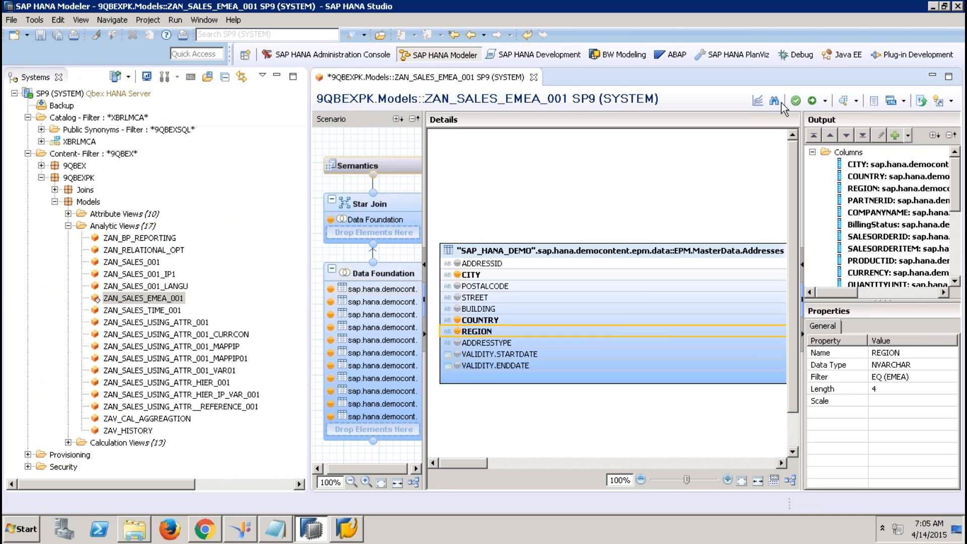
# - Save and activate ZAN_SALES_EMEA_001 from its semantics node, and close its editor
pyautogui.click(398, 167)
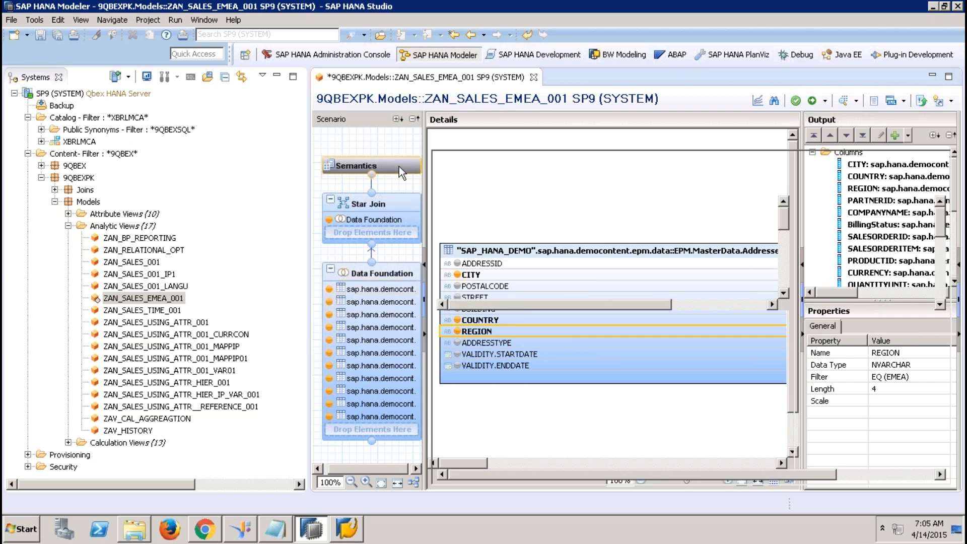
pyautogui.click(811, 101)
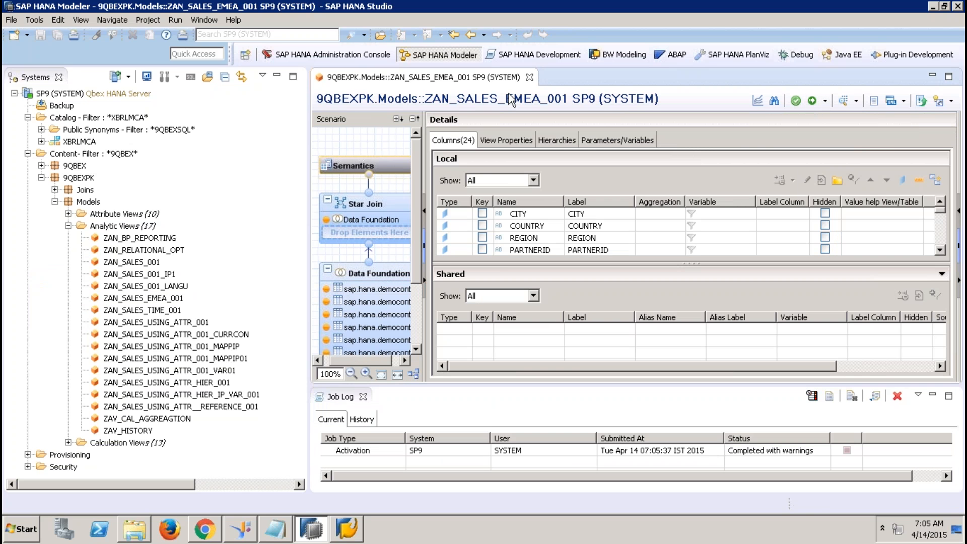
pyautogui.click(529, 77)
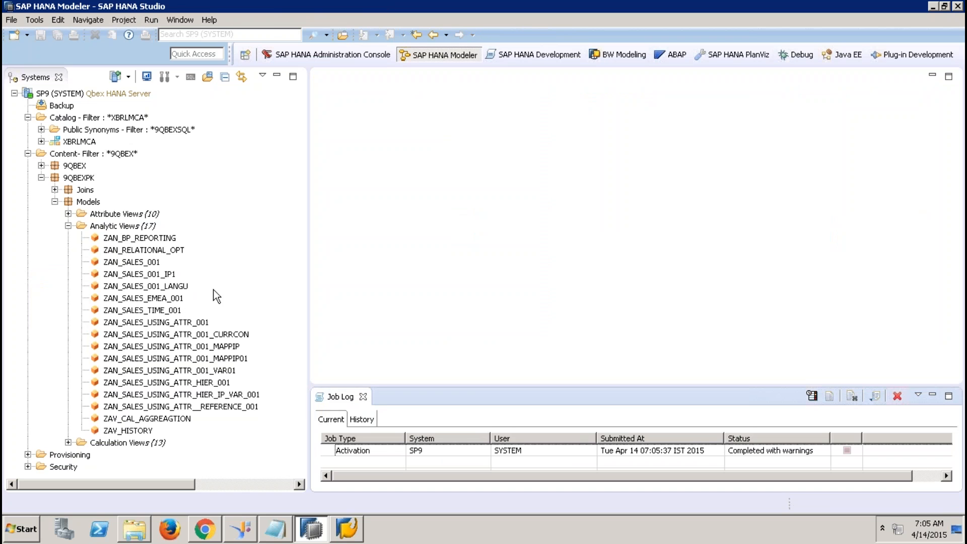
# - Copy the analytic view ZAN_SALES_EMEA_001 and paste it into the Analytic Views folder
pyautogui.click(167, 299)
pyautogui.rightClick(168, 301)
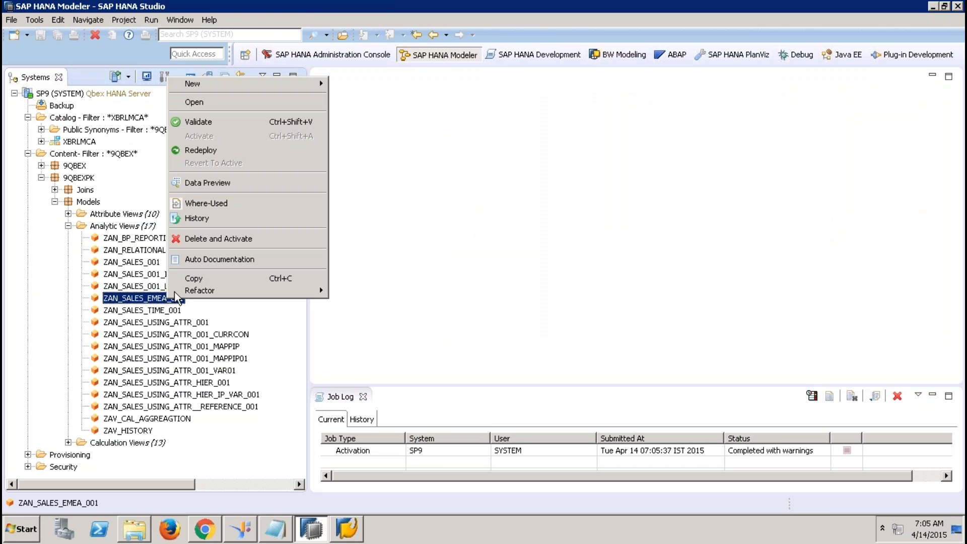
pyautogui.click(198, 284)
pyautogui.rightClick(139, 227)
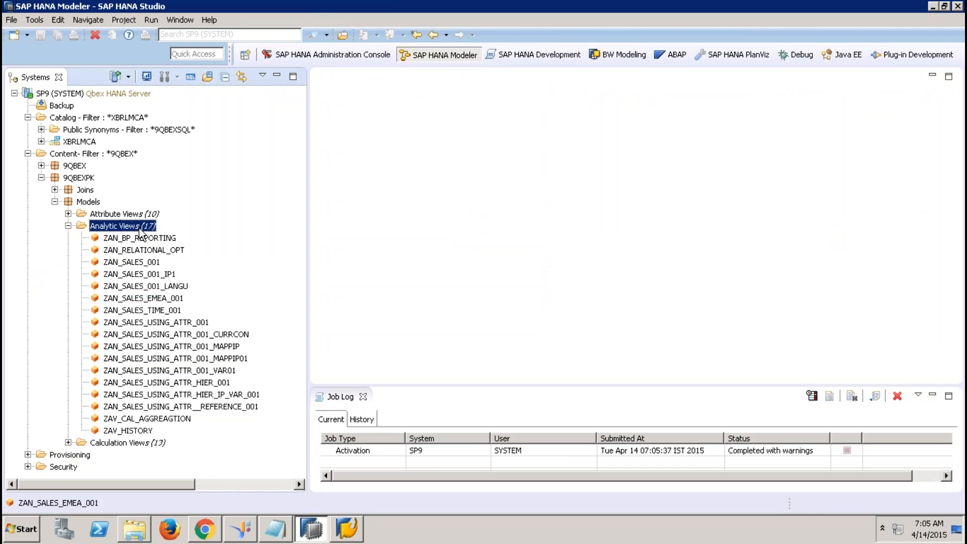
pyautogui.click(194, 306)
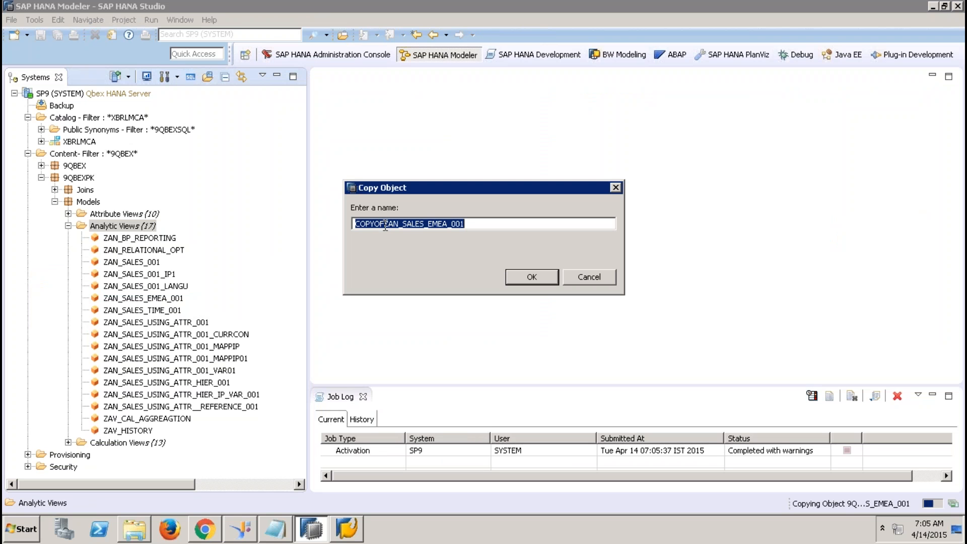
# - Name the pasted analytic view ZAN_SALES_APJ_001 and complete the copy
pyautogui.moveTo(386, 225); pyautogui.dragTo(356, 223)
pyautogui.press('BackSpace')
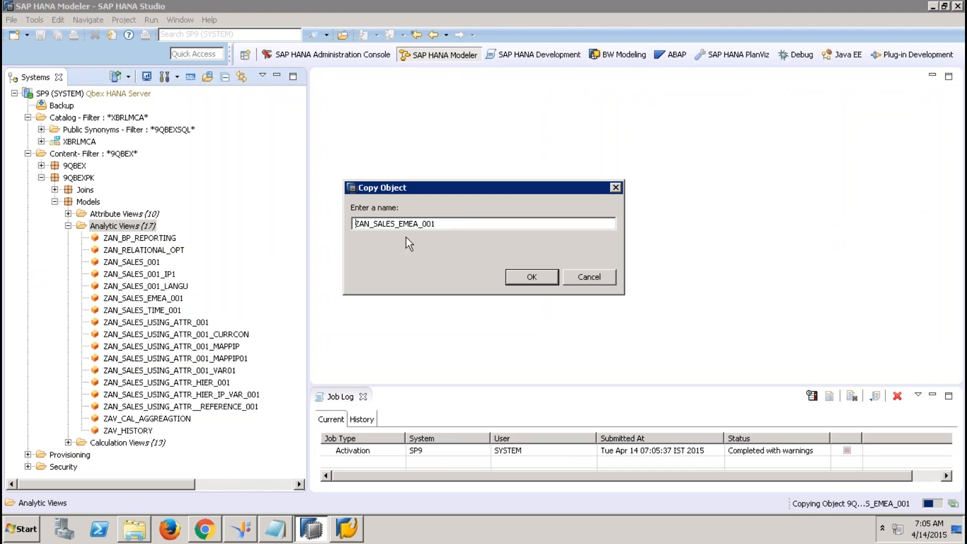
pyautogui.press('BackSpace')
pyautogui.press('BackSpace')
pyautogui.press('BackSpace')
pyautogui.press('BackSpace')
pyautogui.write('APJ')
pyautogui.click(532, 277)
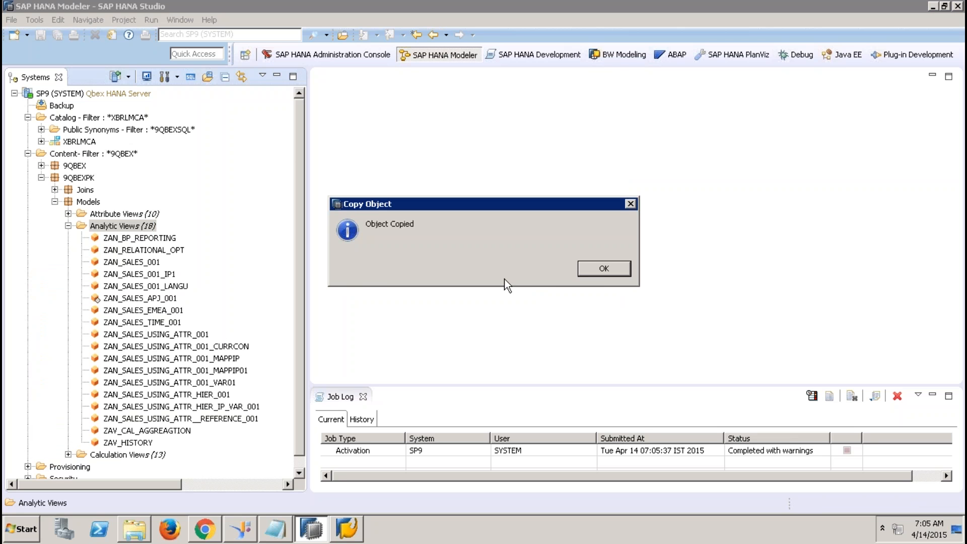
pyautogui.click(608, 271)
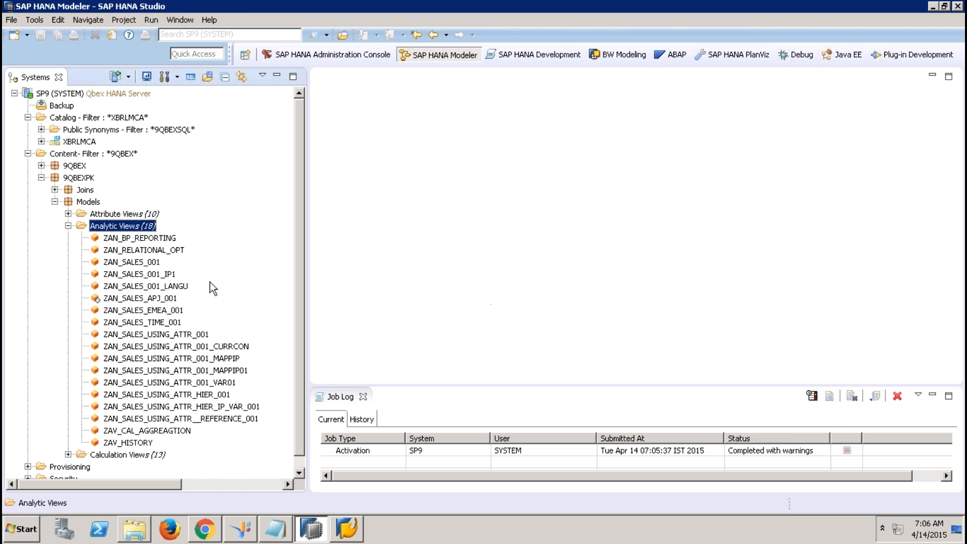
# - Open ZAN_SALES_APJ_001 and change the REGION filter of the Addresses table in its data foundation to Equal APJ
pyautogui.doubleClick(162, 298)
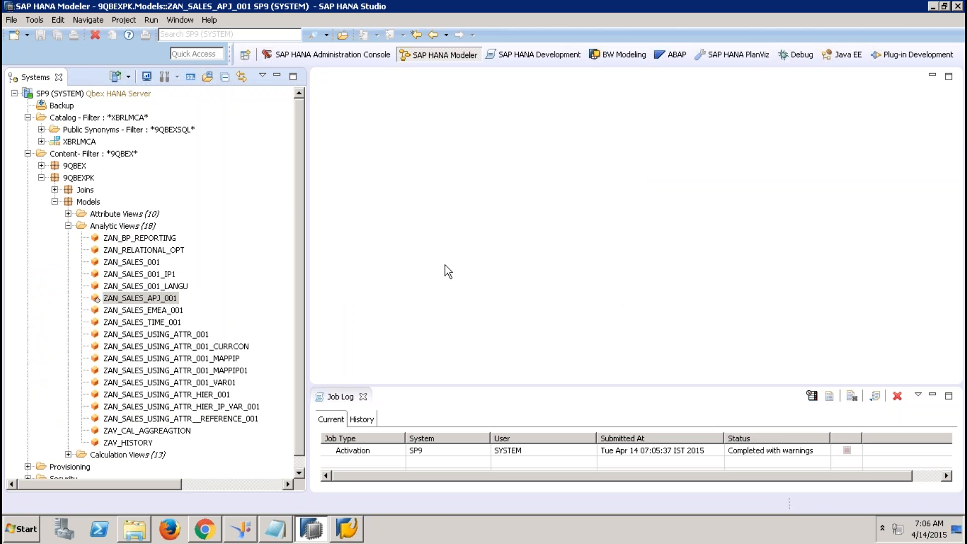
pyautogui.click(363, 397)
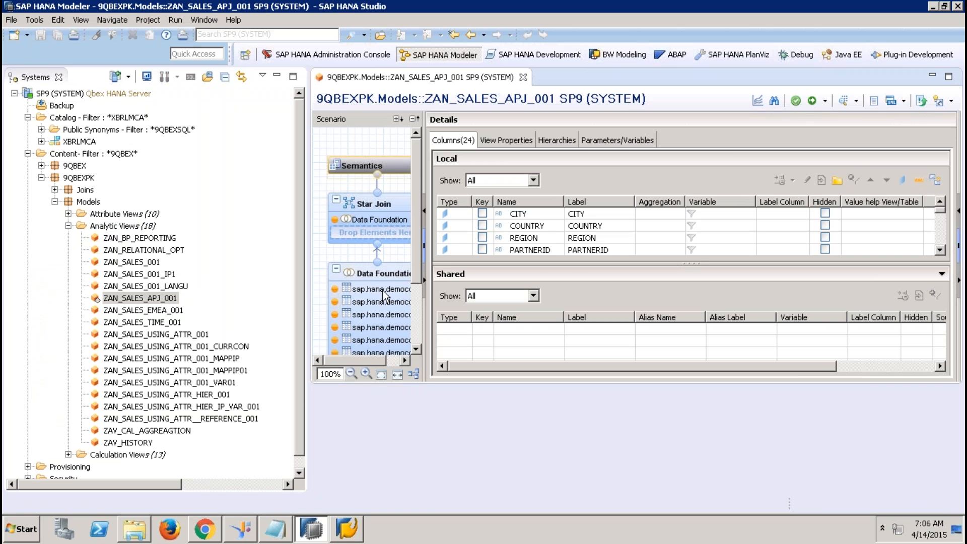
pyautogui.click(383, 286)
pyautogui.rightClick(502, 333)
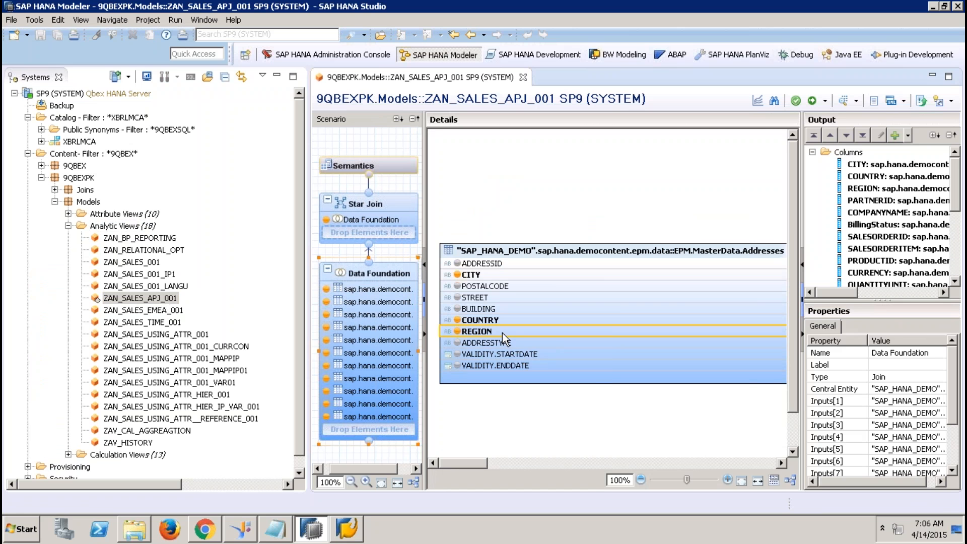
pyautogui.click(543, 354)
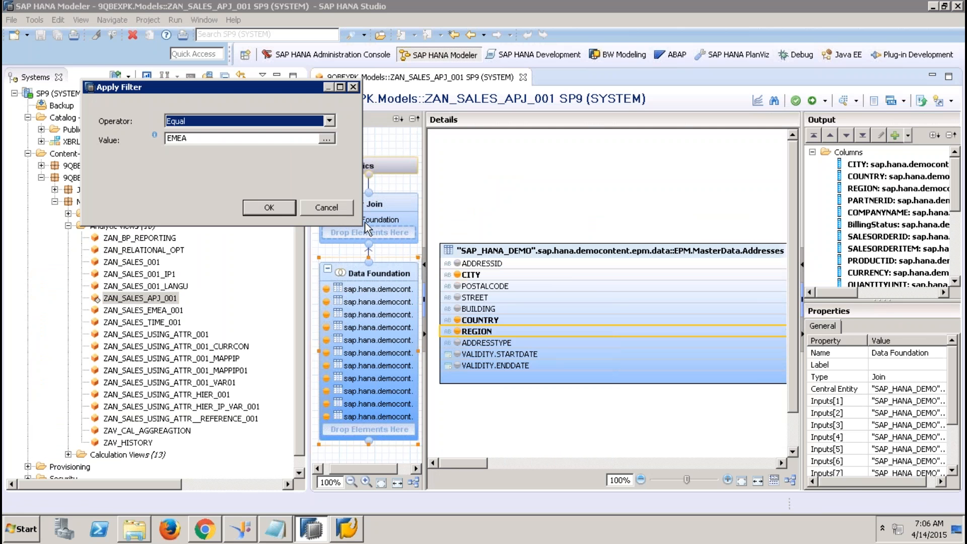
pyautogui.click(323, 138)
pyautogui.click(150, 109)
pyautogui.doubleClick(146, 110)
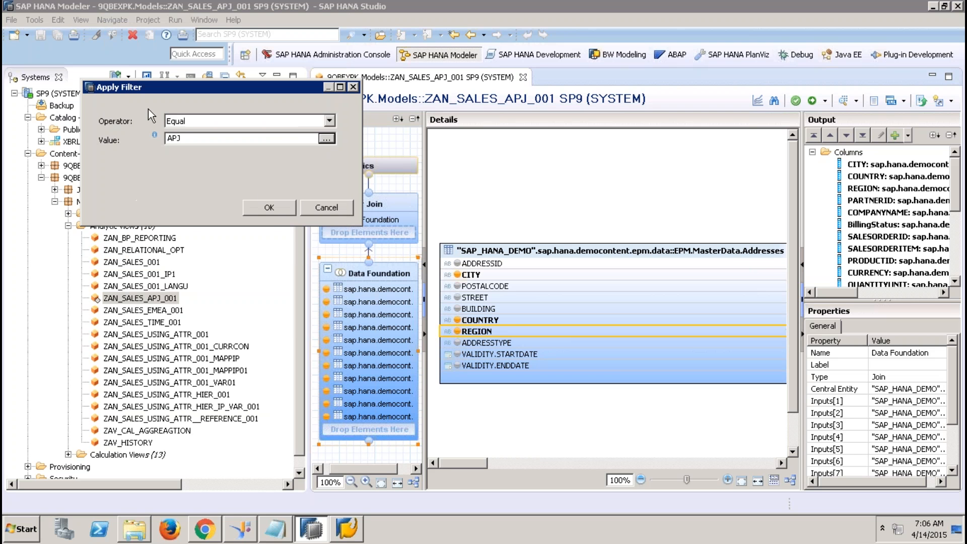
pyautogui.click(272, 208)
# - Save and activate ZAN_SALES_APJ_001, and close its editor and the job log
pyautogui.click(811, 101)
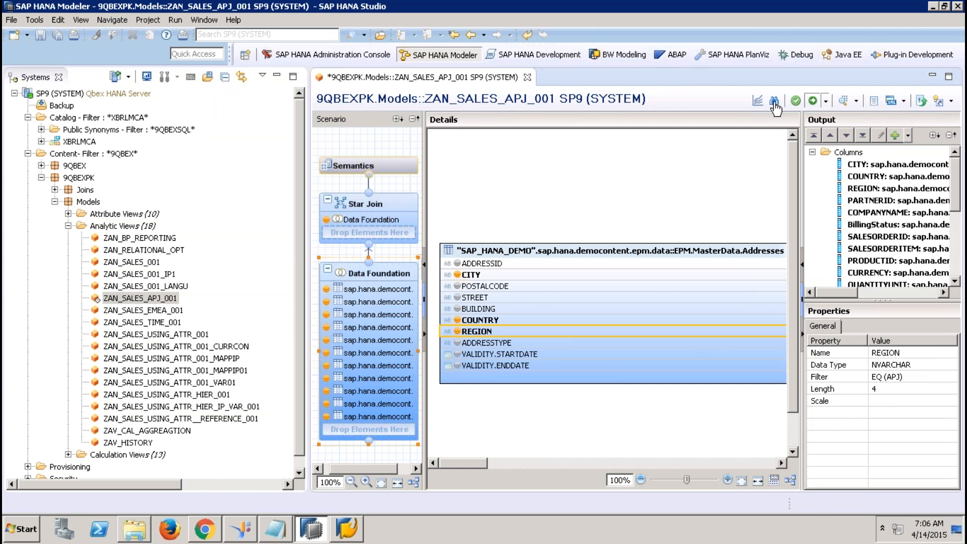
pyautogui.click(522, 77)
pyautogui.click(363, 397)
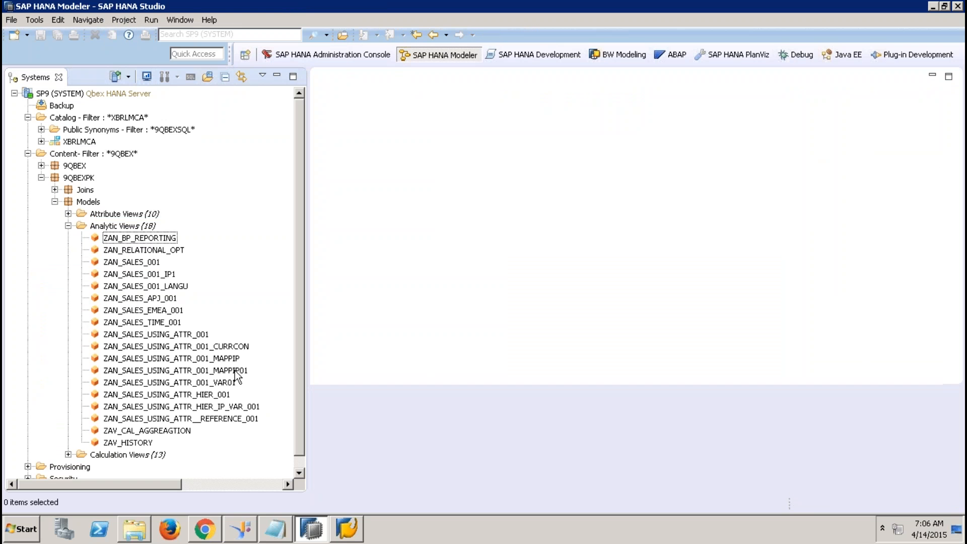
# - Copy the analytic view ZAN_SALES_EMEA_001 and paste it into the Analytic Views folder
pyautogui.click(166, 311)
pyautogui.rightClick(166, 311)
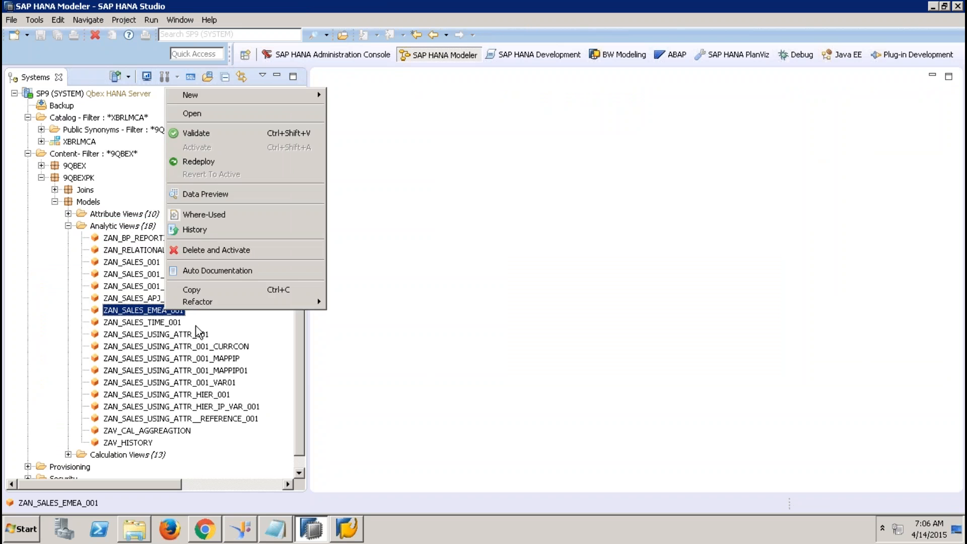
pyautogui.click(206, 289)
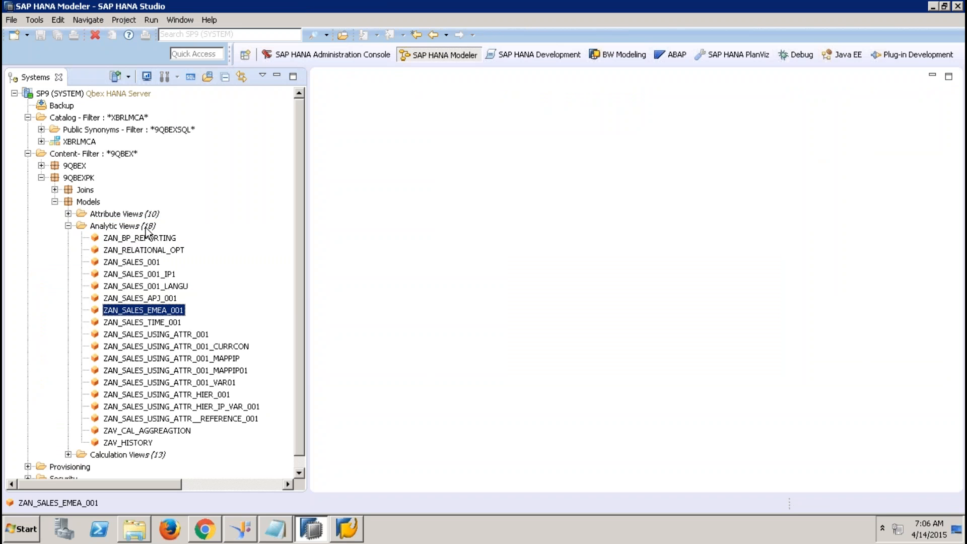
pyautogui.click(123, 225)
pyautogui.rightClick(145, 227)
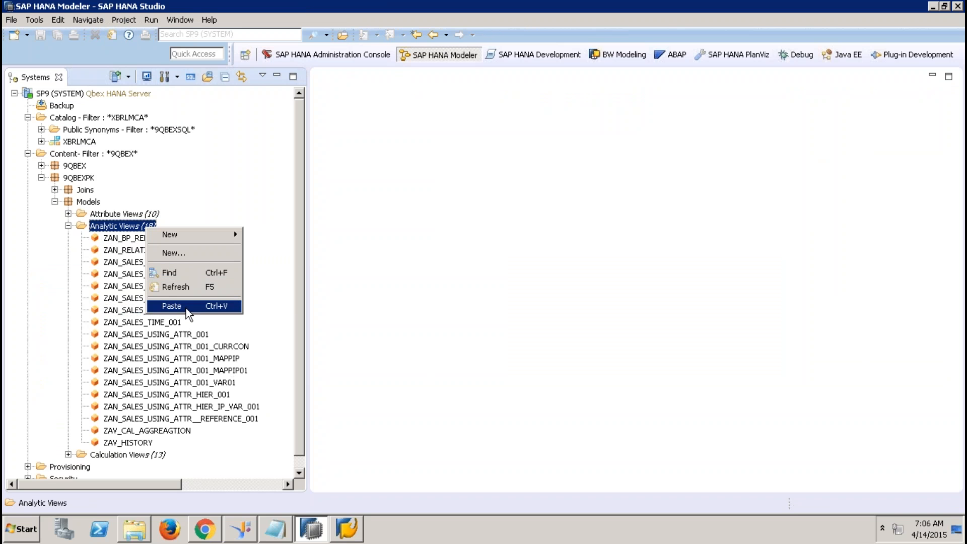
pyautogui.click(183, 306)
# - Name the pasted analytic view ZAN_SALES_AMER_001 and complete the copy
pyautogui.click(384, 224)
pyautogui.moveTo(384, 223); pyautogui.dragTo(355, 223)
pyautogui.press('BackSpace')
pyautogui.click(418, 223)
pyautogui.press('BackSpace')
pyautogui.press('BackSpace')
pyautogui.press('BackSpace')
pyautogui.press('BackSpace')
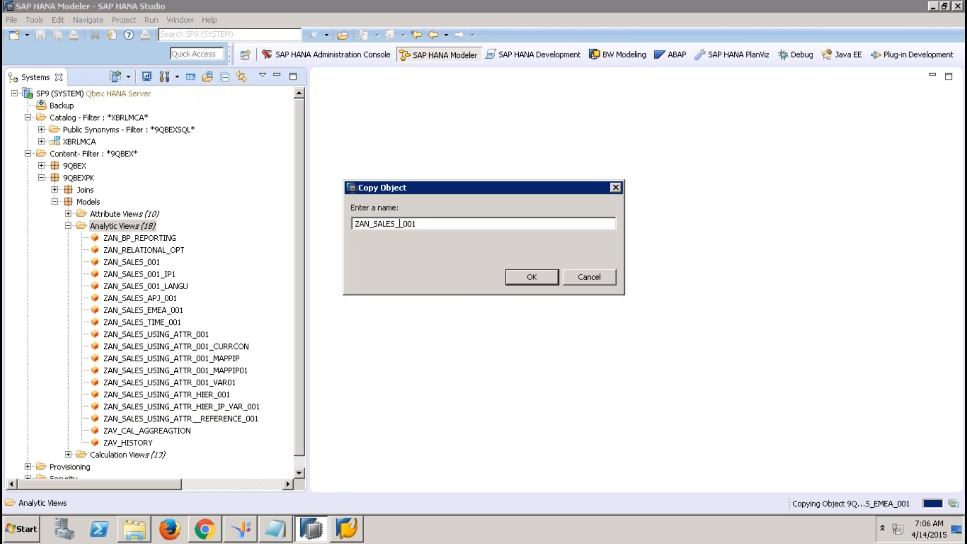
pyautogui.write('AMER')
pyautogui.click(531, 277)
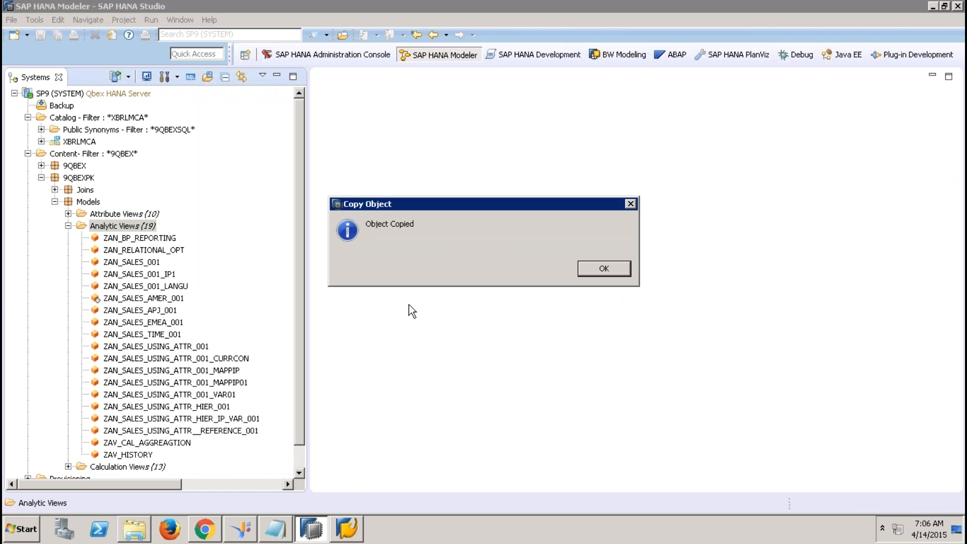
pyautogui.click(580, 270)
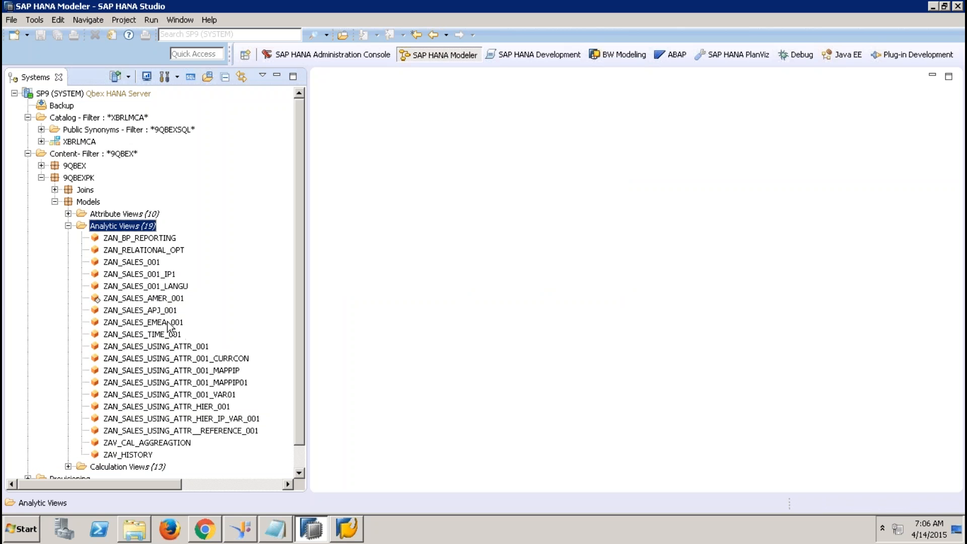
# - Set the Addresses table's REGION filter in ZAN_SALES_AMER_001 to Equal AMER, and save and activate the view before closing it
pyautogui.doubleClick(169, 298)
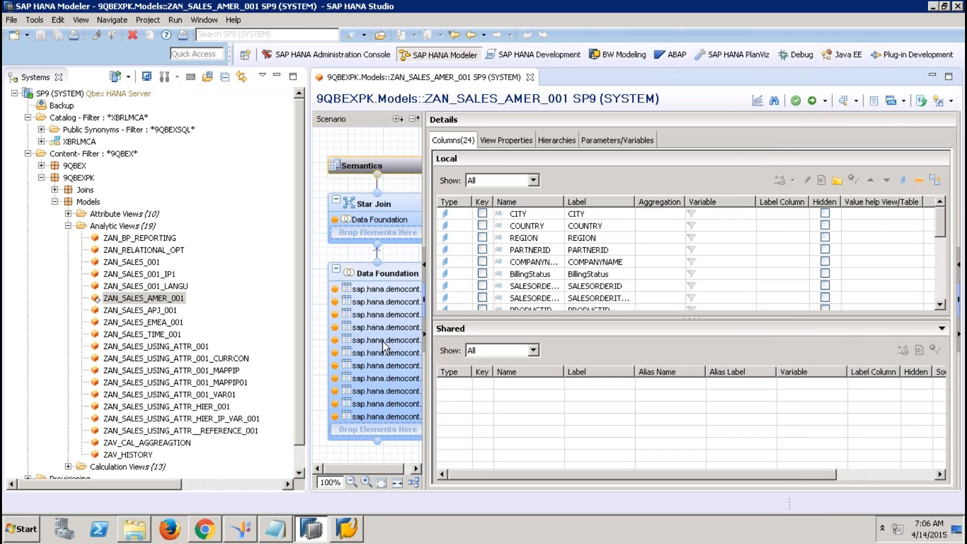
pyautogui.click(382, 341)
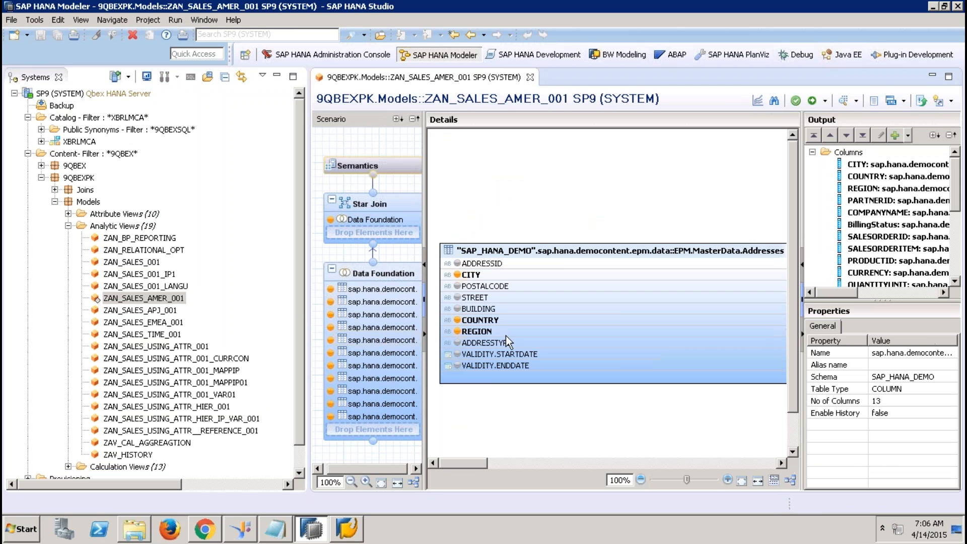
pyautogui.rightClick(515, 334)
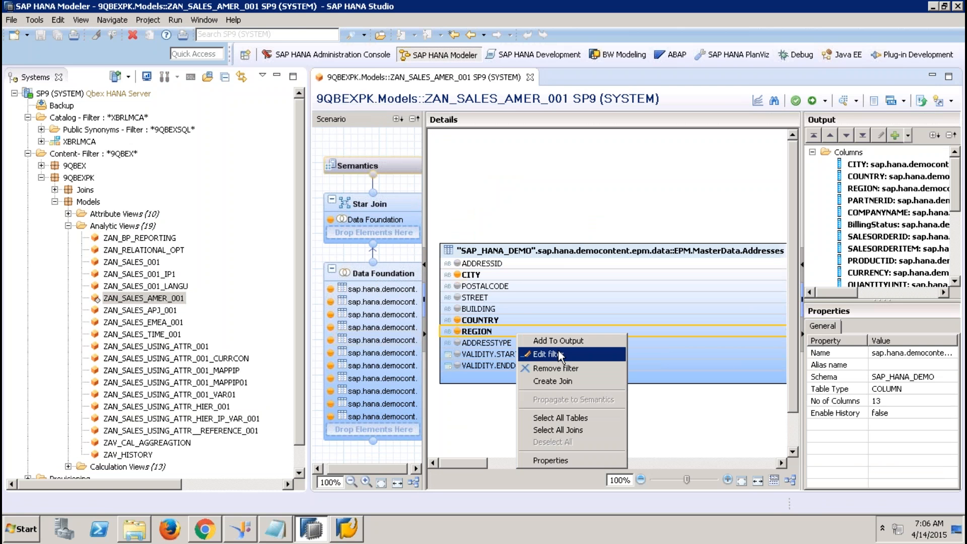
pyautogui.click(557, 352)
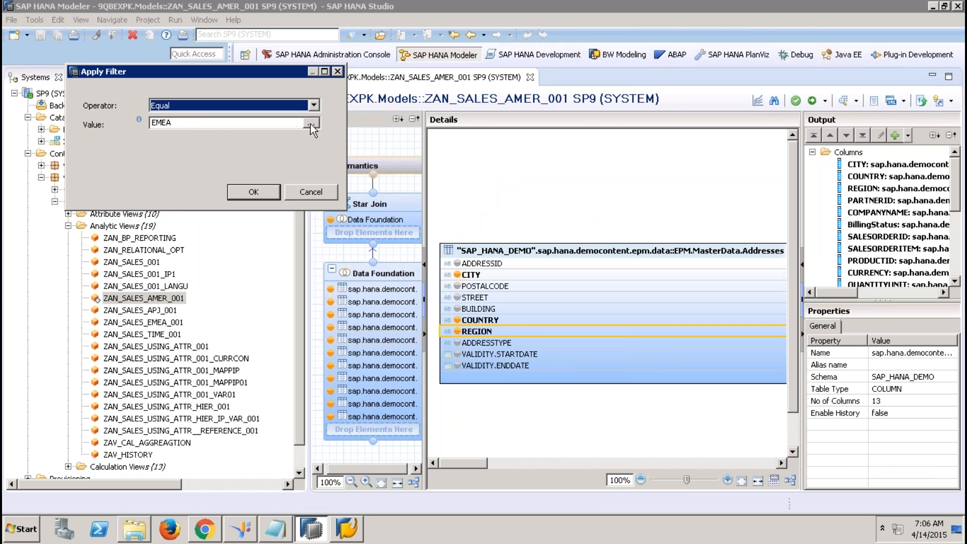
pyautogui.click(311, 123)
pyautogui.doubleClick(146, 88)
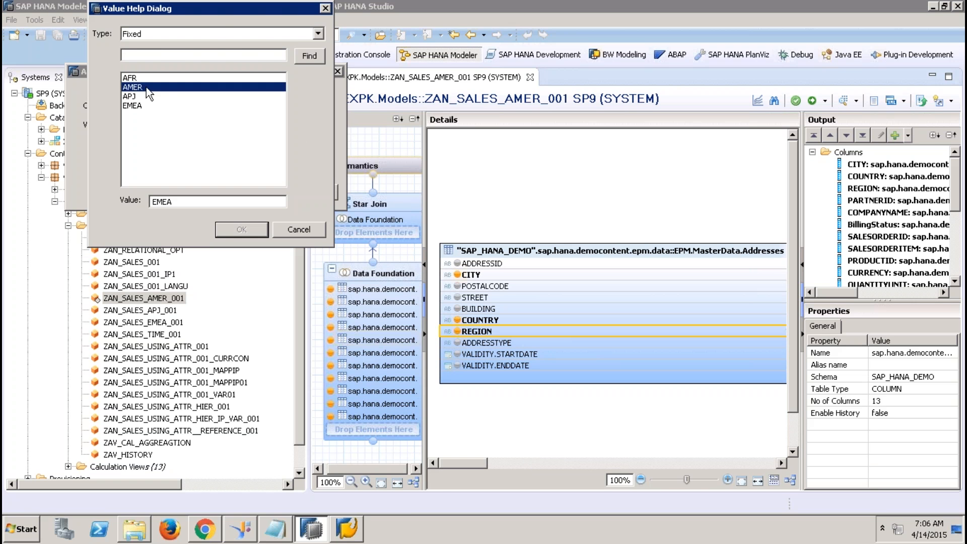
pyautogui.click(258, 192)
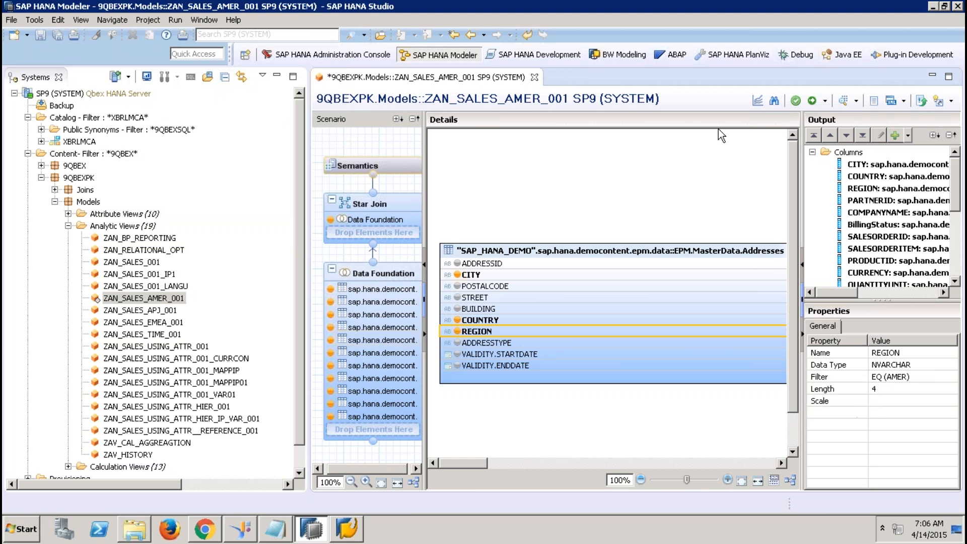
pyautogui.click(813, 101)
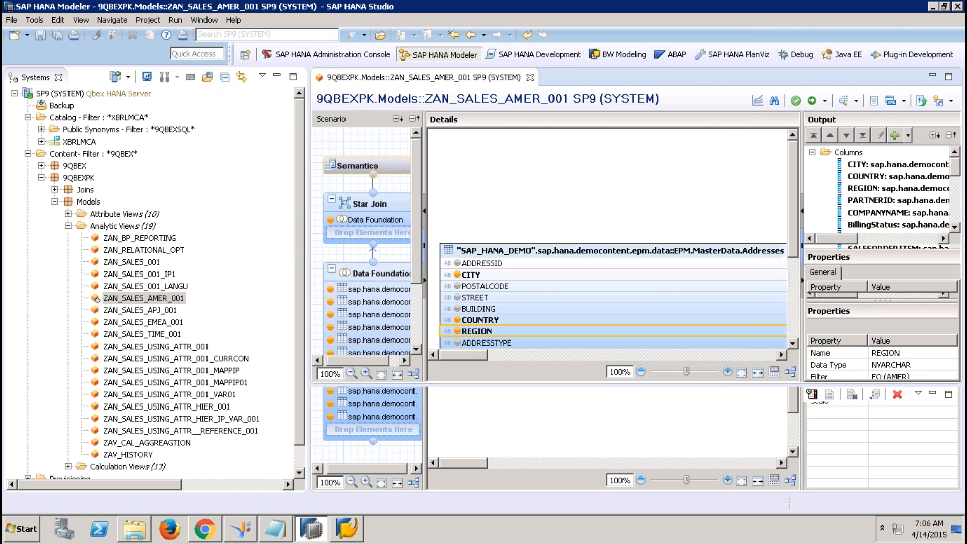
pyautogui.click(531, 78)
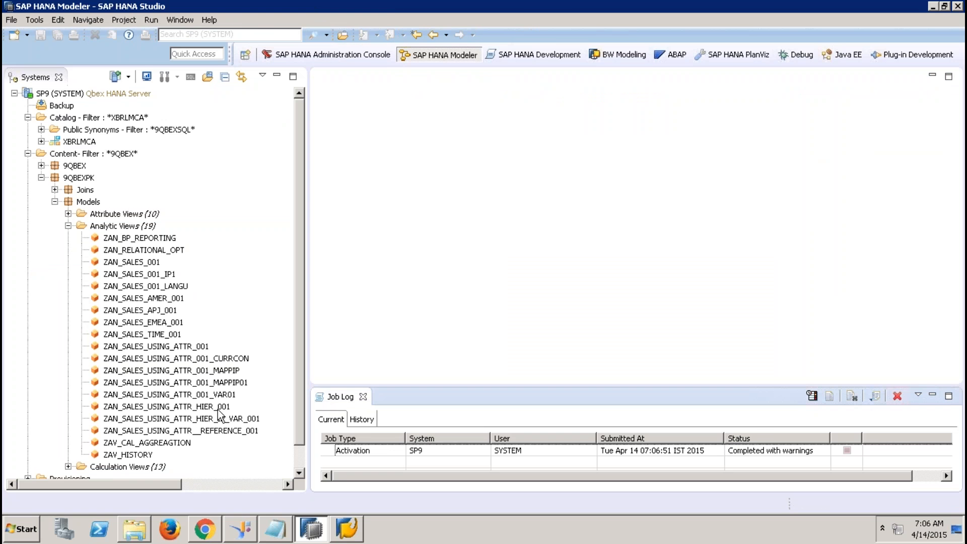
# - Copy the analytic view ZAN_SALES_AMER_001 and paste it into the Analytic Views folder
pyautogui.rightClick(172, 298)
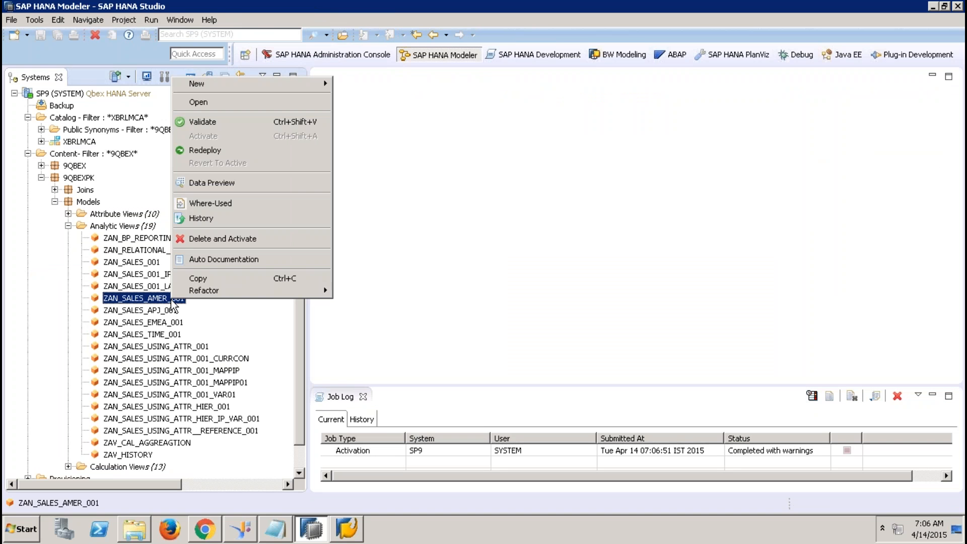
pyautogui.click(225, 278)
pyautogui.rightClick(133, 228)
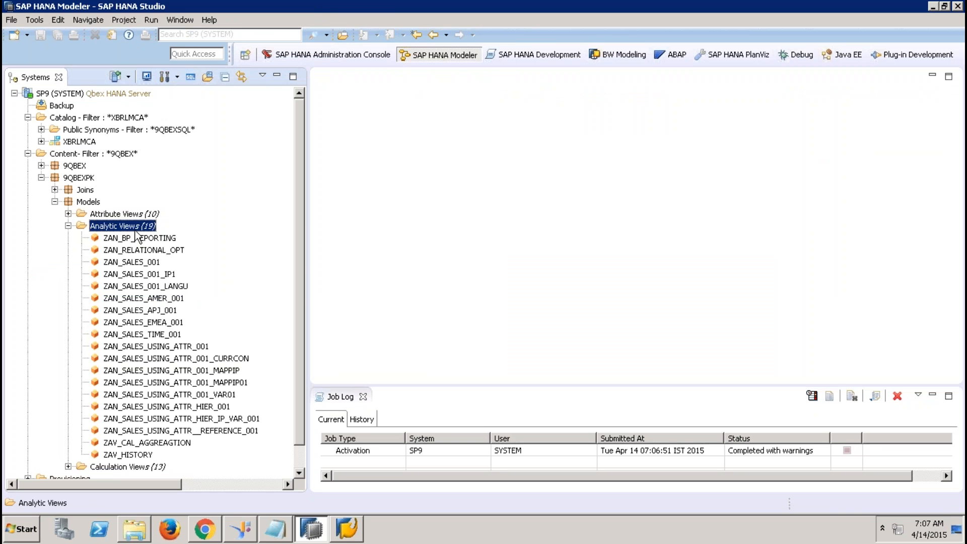
pyautogui.click(171, 307)
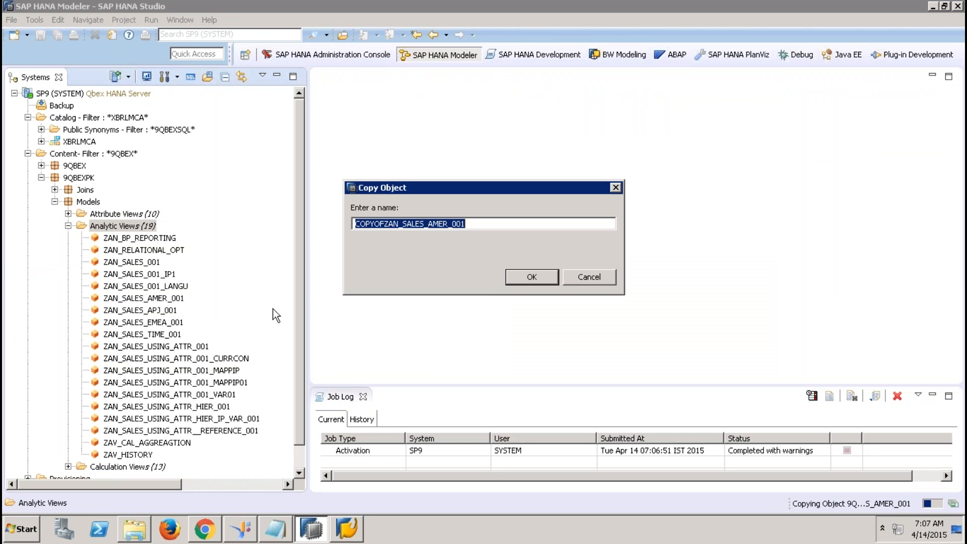
# - Name the pasted analytic view ZAN_SALES_AFR_001 and complete the copy
pyautogui.click(383, 224)
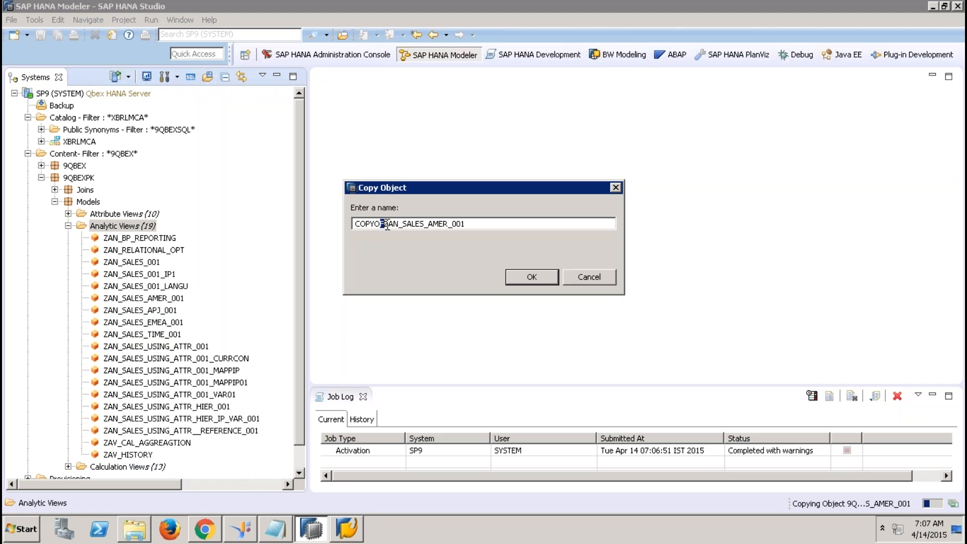
pyautogui.hotkey('shift', 'Home')
pyautogui.press('BackSpace')
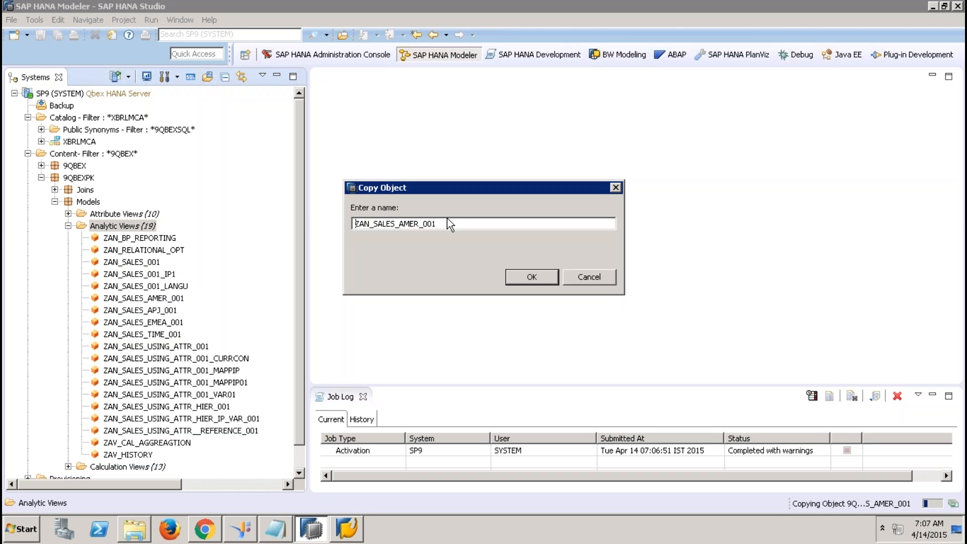
pyautogui.click(416, 224)
pyautogui.press('BackSpace')
pyautogui.press('BackSpace')
pyautogui.write('F')
pyautogui.click(519, 274)
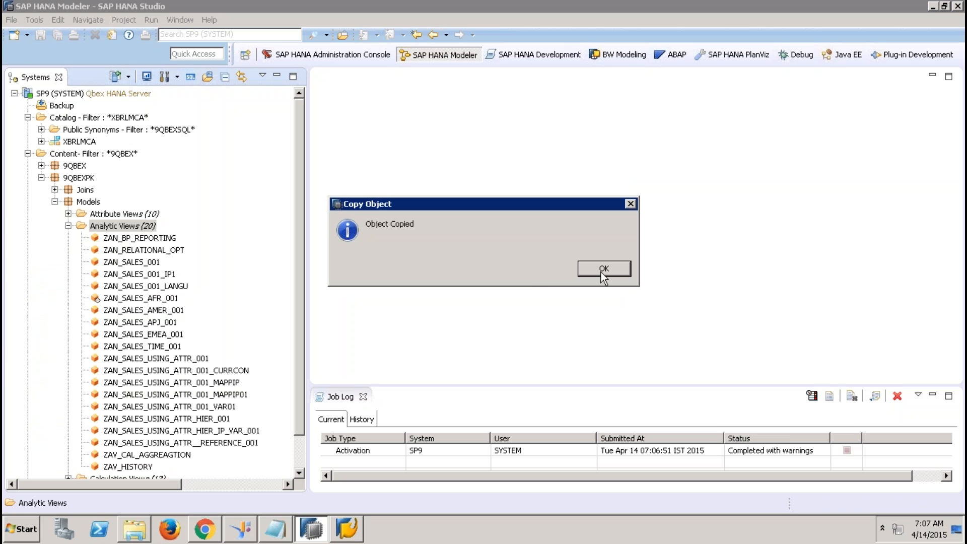
pyautogui.click(601, 270)
# - Set the Addresses table's REGION filter in ZAN_SALES_AFR_001 to Equal AFR, and save and activate the view before closing it
pyautogui.click(158, 299)
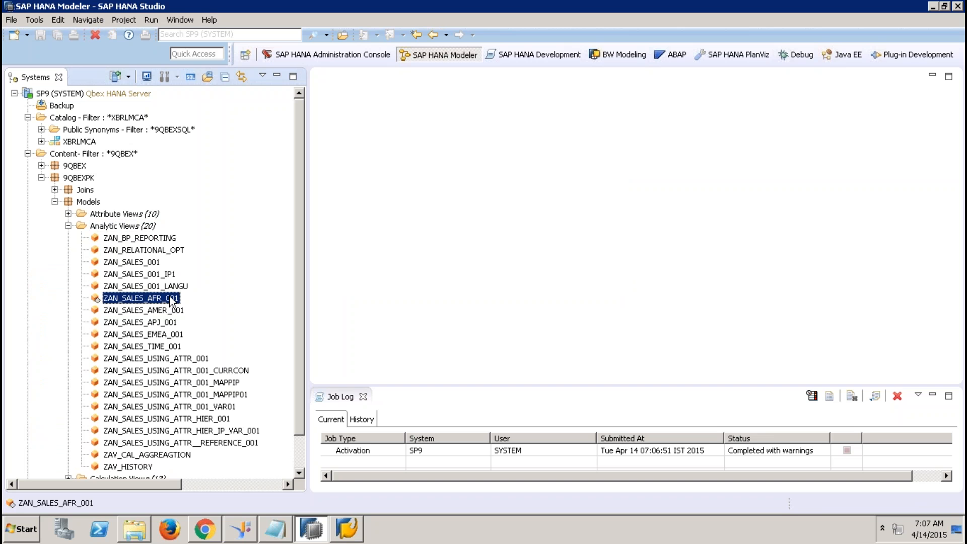
pyautogui.doubleClick(171, 299)
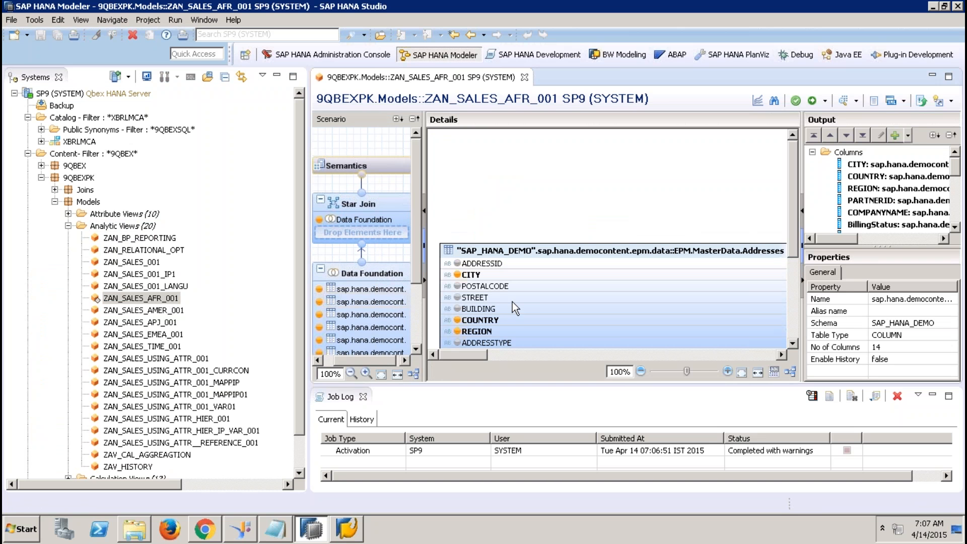
pyautogui.rightClick(536, 327)
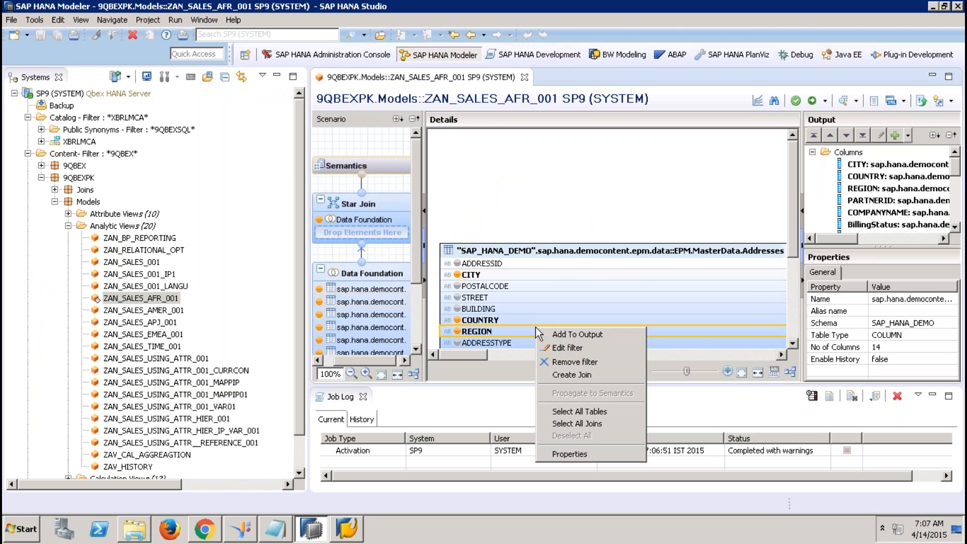
pyautogui.click(565, 344)
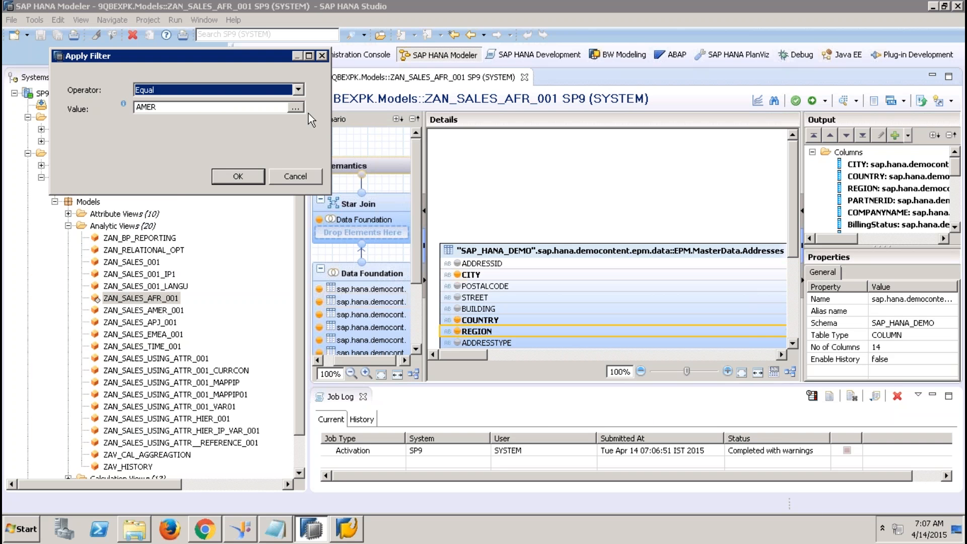
pyautogui.click(296, 108)
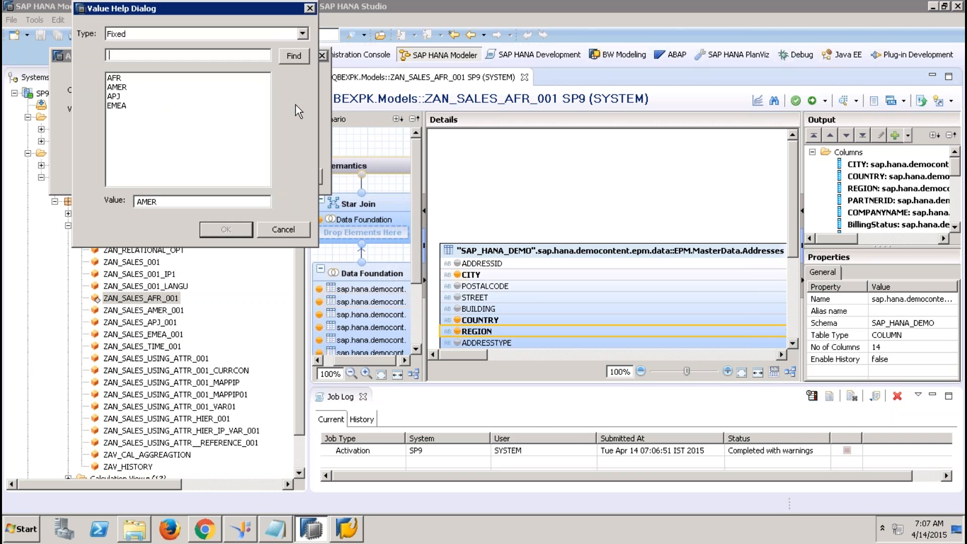
pyautogui.doubleClick(144, 80)
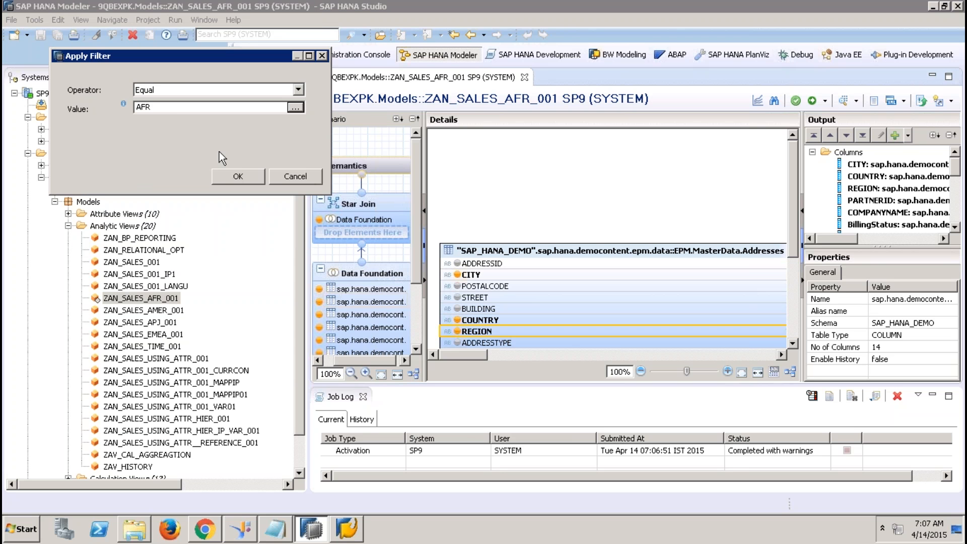
pyautogui.click(237, 175)
pyautogui.click(795, 101)
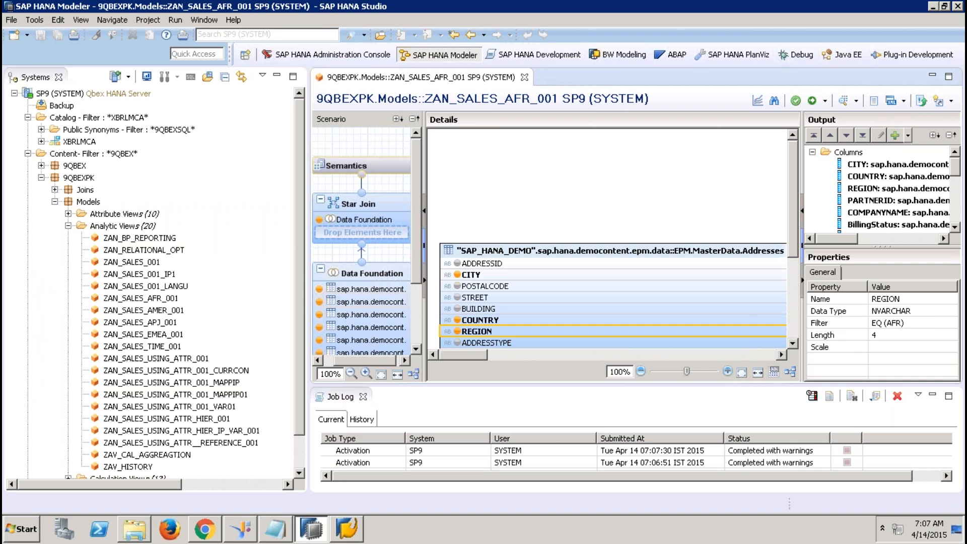
pyautogui.click(526, 77)
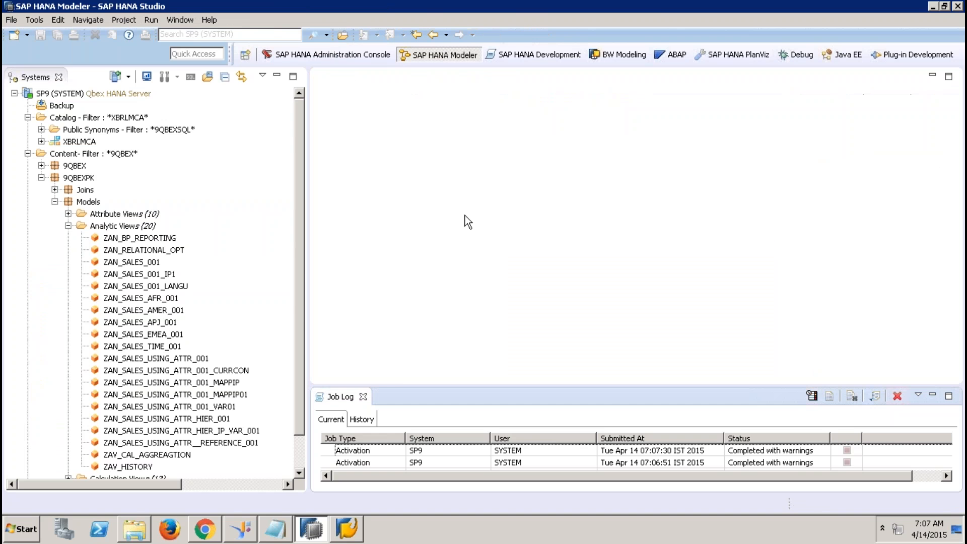
# - Close the job log and look over the AFR, AMER, APJ and EMEA sales views in the Analytic Views folder
pyautogui.click(363, 396)
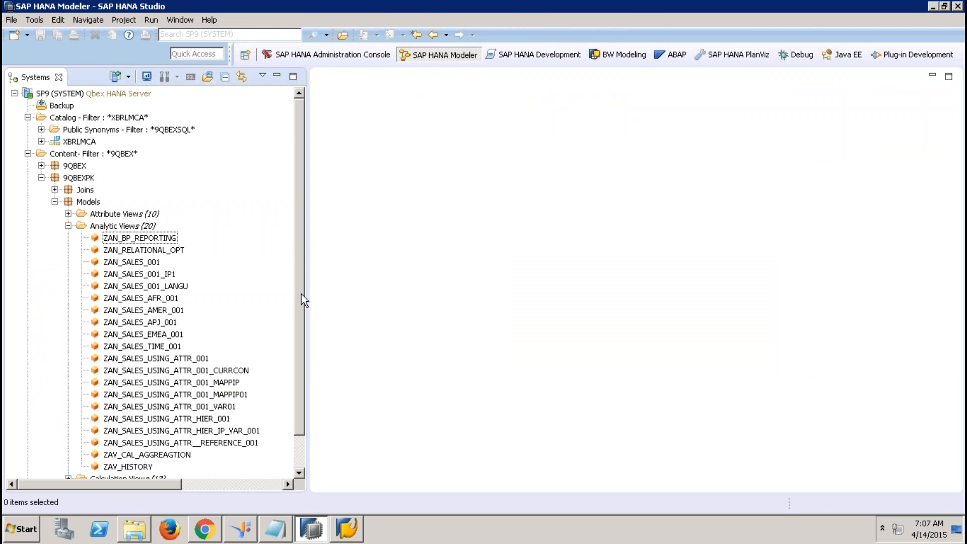
pyautogui.scroll(-1, 301, 294)
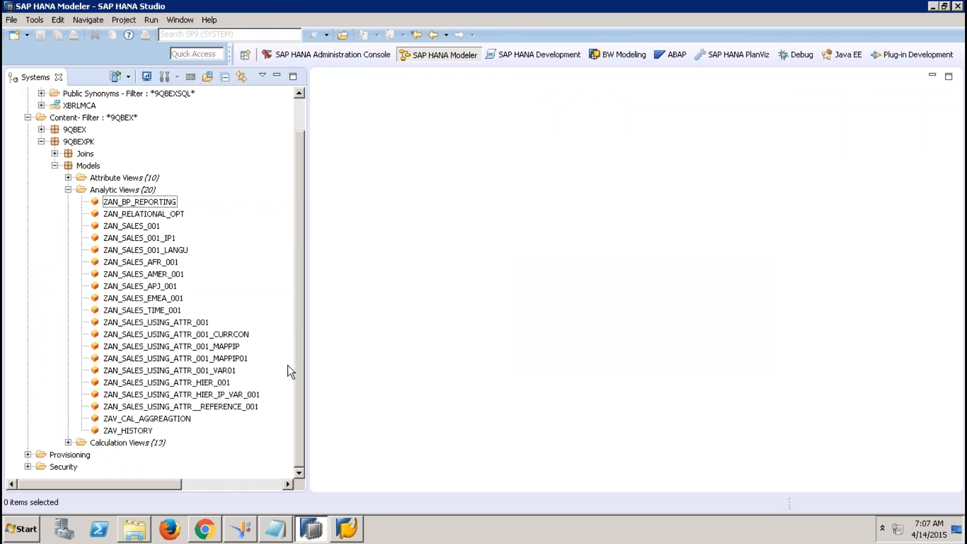
pyautogui.click(168, 263)
pyautogui.click(182, 276)
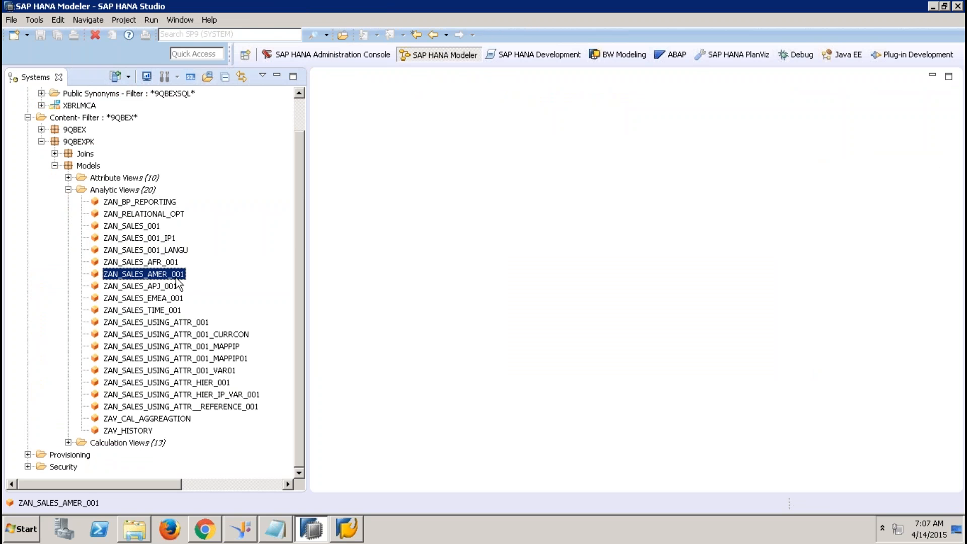
pyautogui.click(164, 286)
pyautogui.click(168, 299)
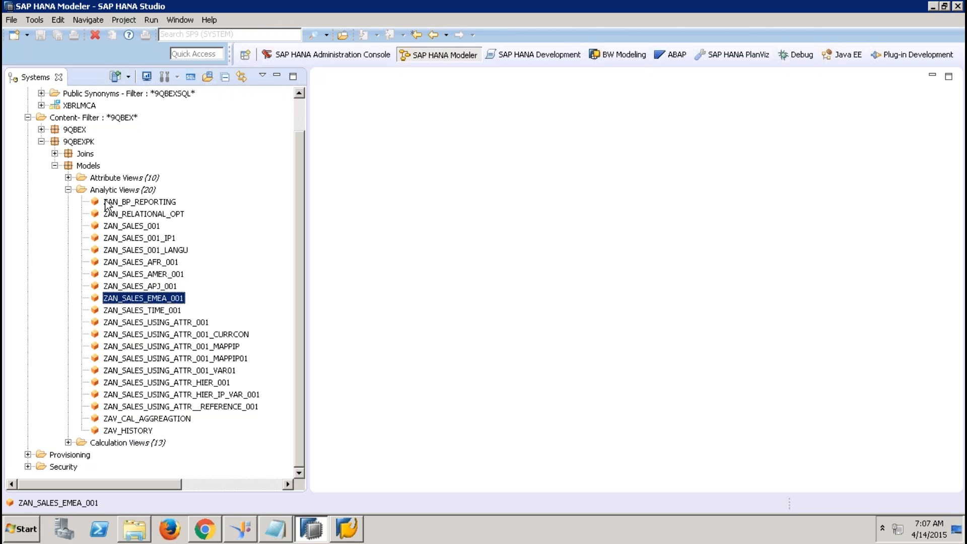
# - Create a graphical calculation view named ZCV_UNION with data category CUBE in the 9QBEXPK Models package
pyautogui.click(68, 190)
pyautogui.click(158, 240)
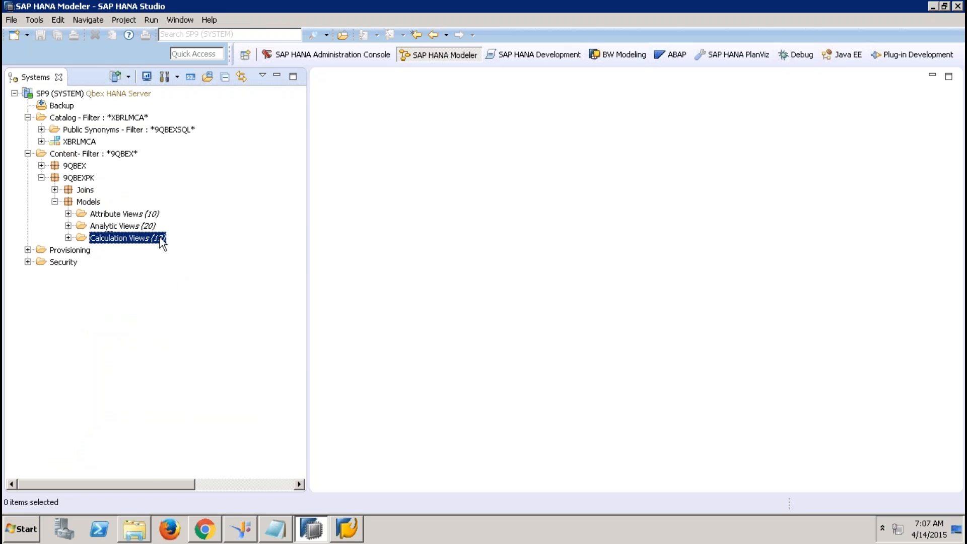
pyautogui.rightClick(160, 237)
pyautogui.click(219, 266)
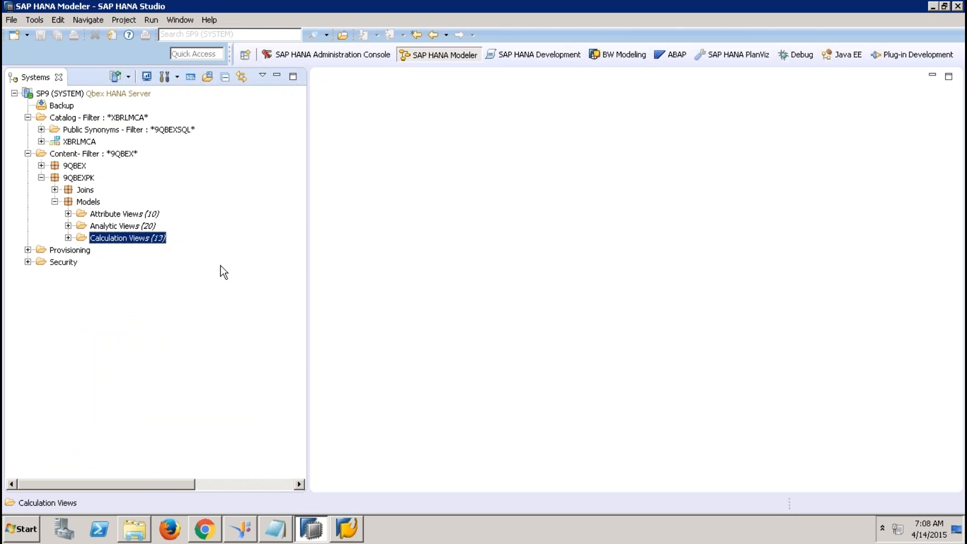
pyautogui.write('ZC')
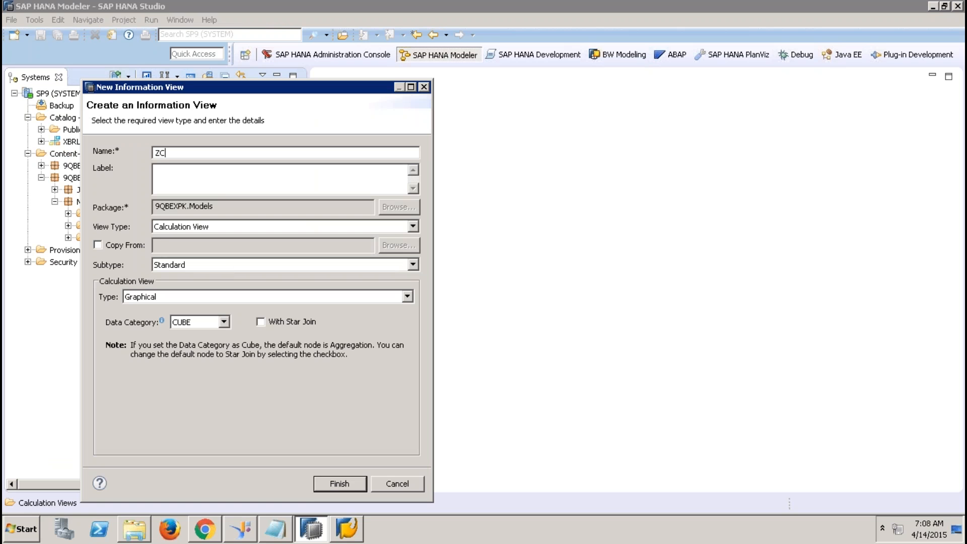
pyautogui.write('V_UNION')
pyautogui.press('Tab')
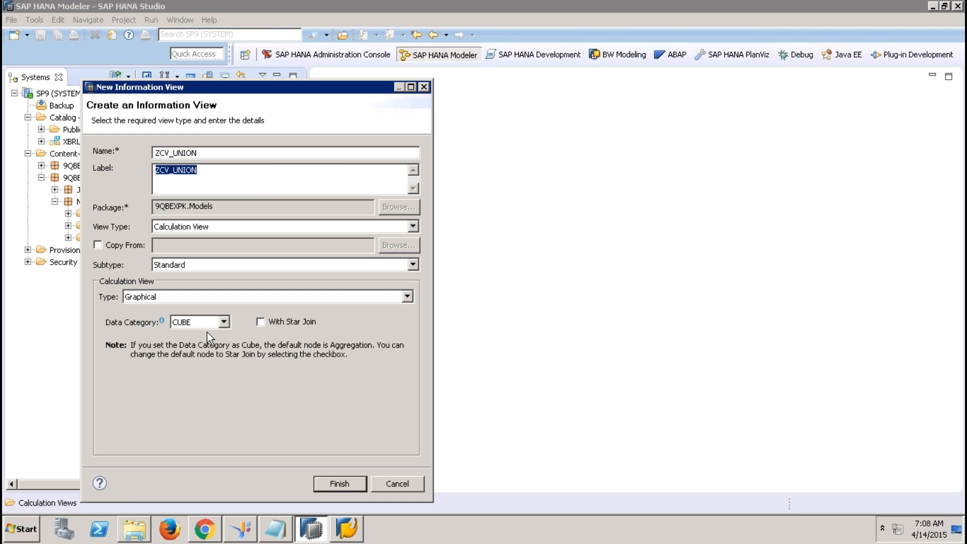
pyautogui.click(329, 488)
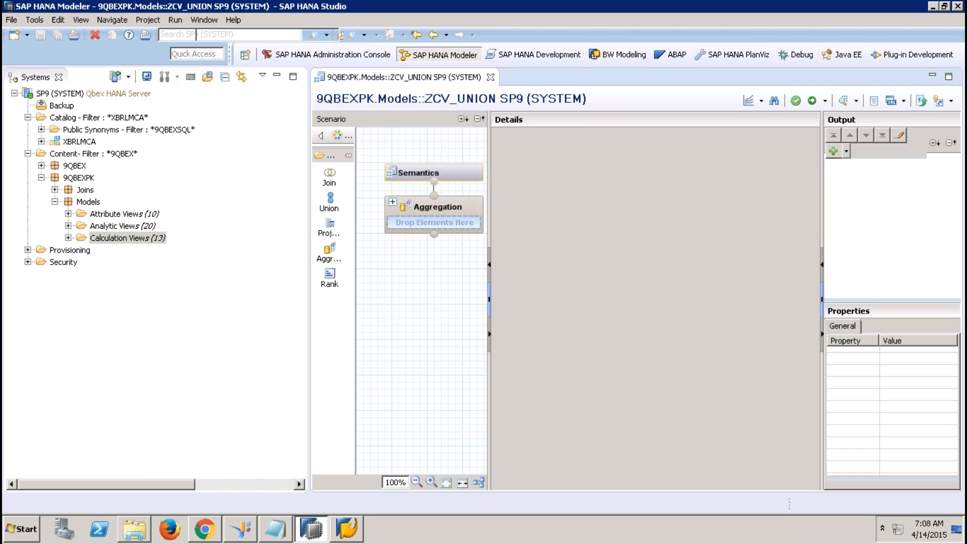
# - Add a projection node below the Aggregation node and assign the analytic view ZAN_SALES_AFR_001 to it
pyautogui.click(277, 76)
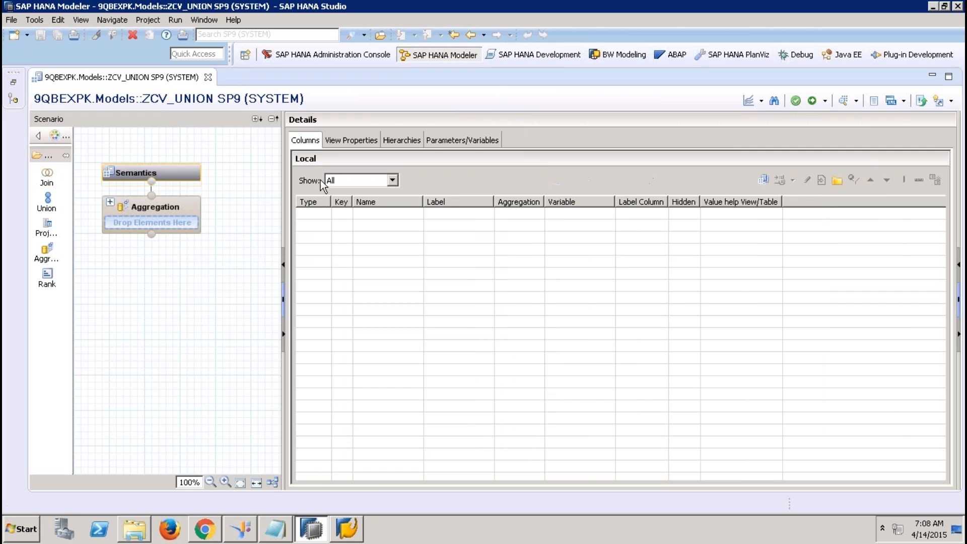
pyautogui.moveTo(283, 176); pyautogui.dragTo(375, 177)
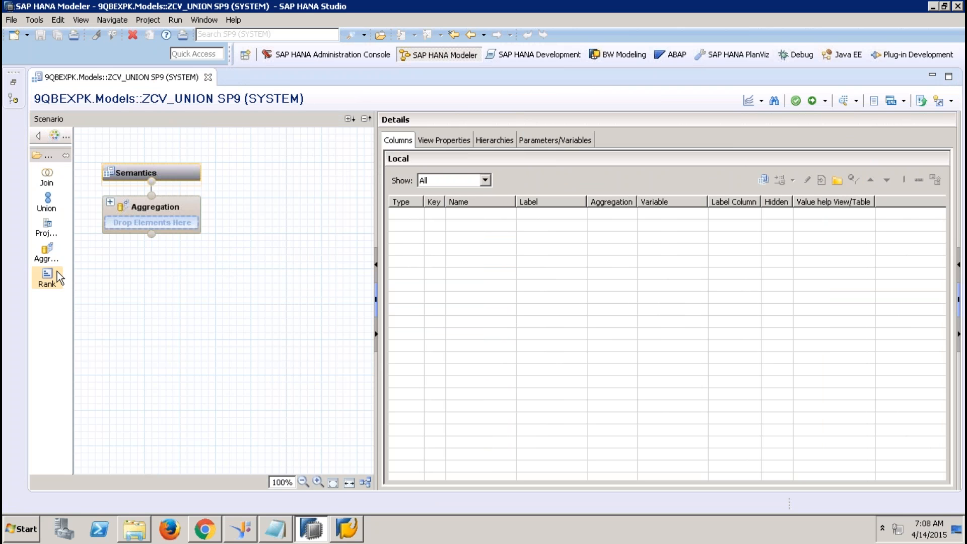
pyautogui.moveTo(45, 228); pyautogui.dragTo(97, 348)
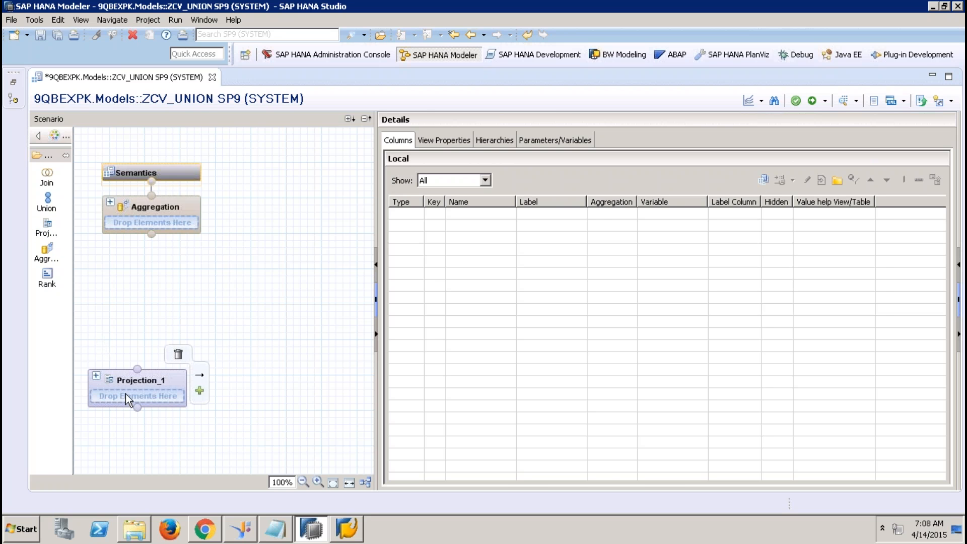
pyautogui.click(13, 82)
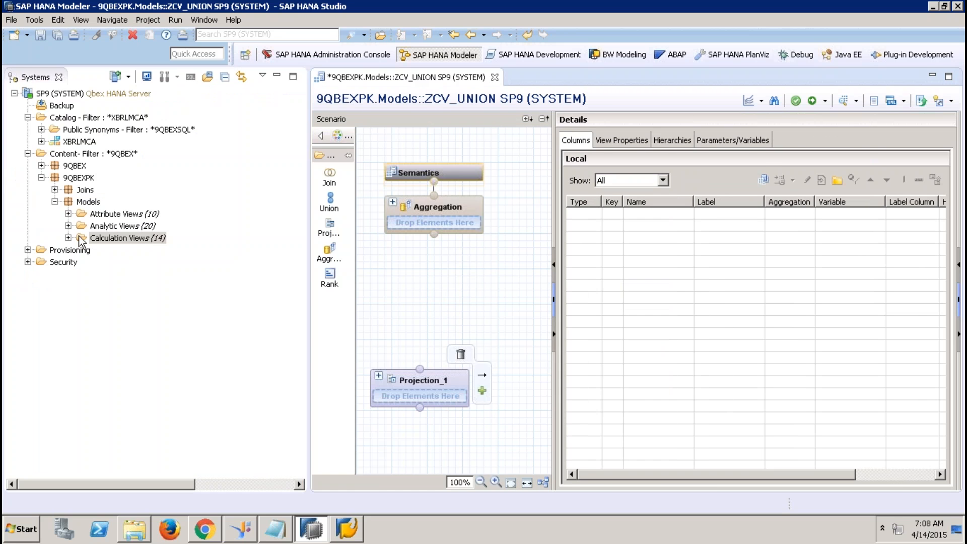
pyautogui.click(68, 226)
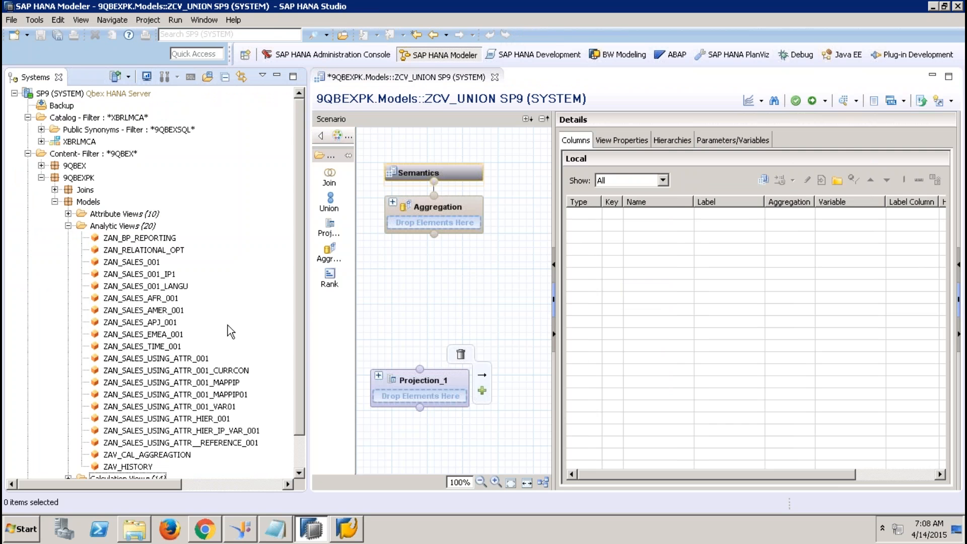
pyautogui.moveTo(160, 298); pyautogui.dragTo(421, 398)
# - Rename the projection node holding ZAN_SALES_AFR_001 as AFR_Sales
pyautogui.rightClick(437, 376)
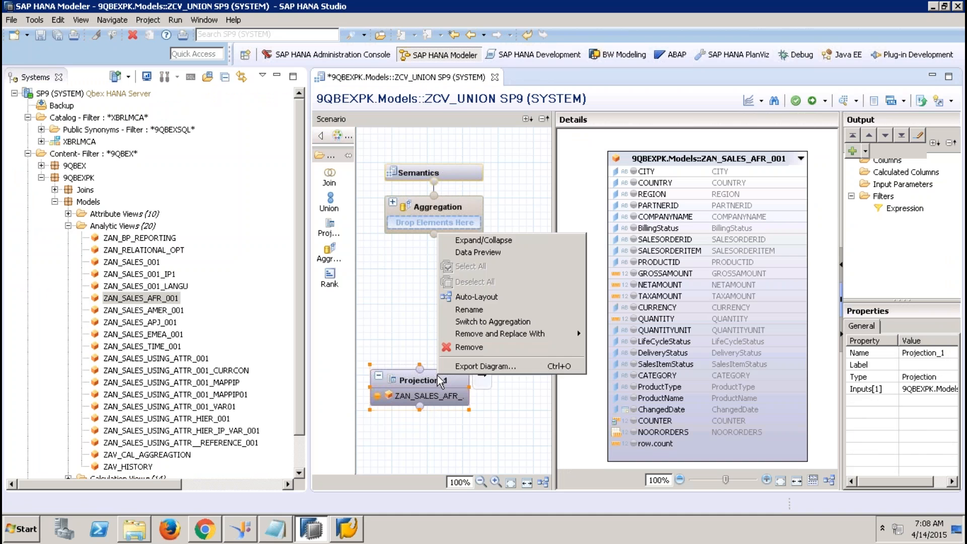
pyautogui.click(481, 310)
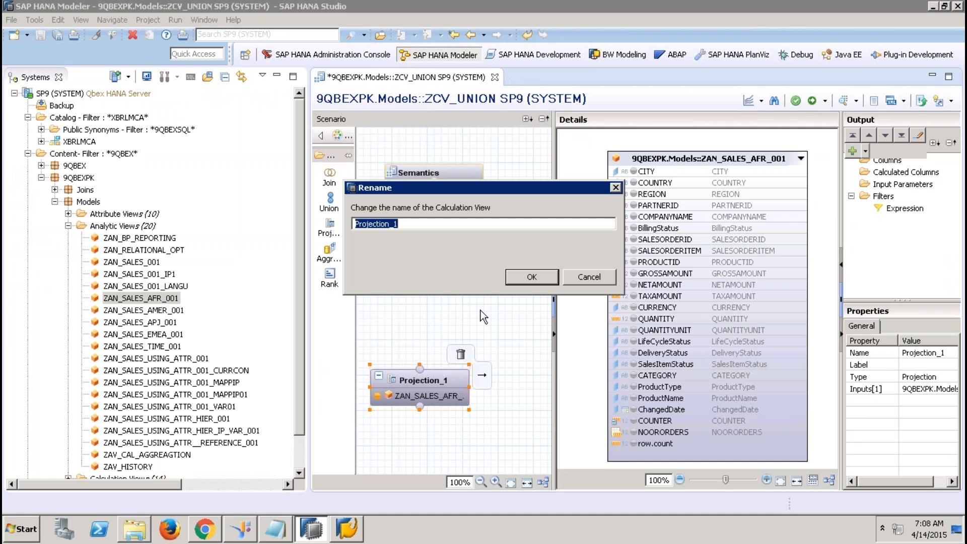
pyautogui.write('AF')
pyautogui.press('BackSpace')
pyautogui.press('BackSpace')
pyautogui.click(529, 277)
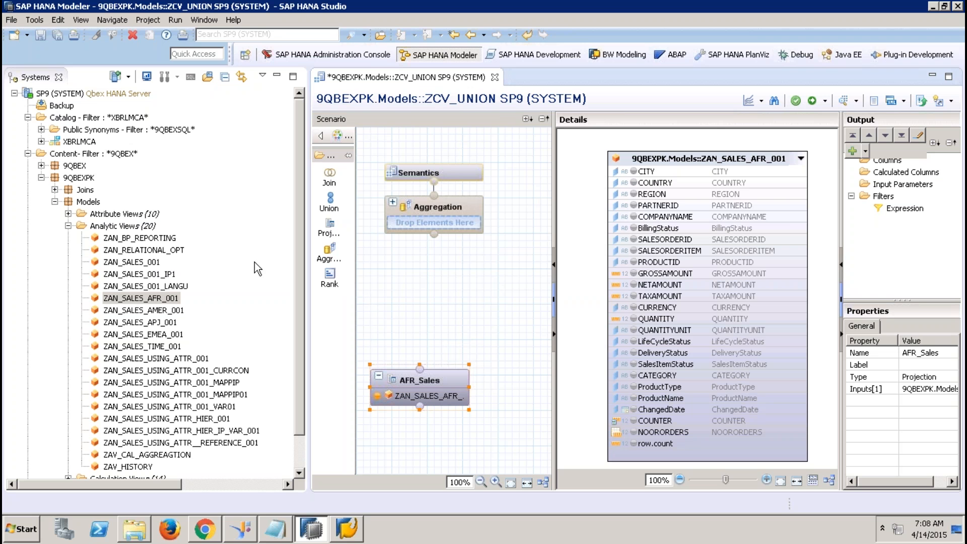
# - Add a second projection node containing the analytic view ZAN_SALES_AMER_001 and rename it AMER_Sales
pyautogui.moveTo(331, 236); pyautogui.dragTo(469, 308)
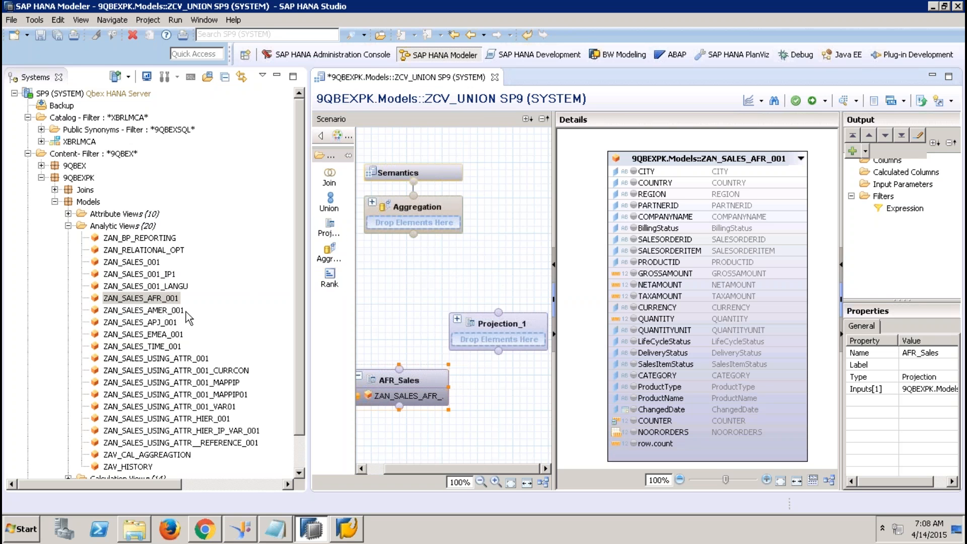
pyautogui.moveTo(144, 309); pyautogui.dragTo(483, 337)
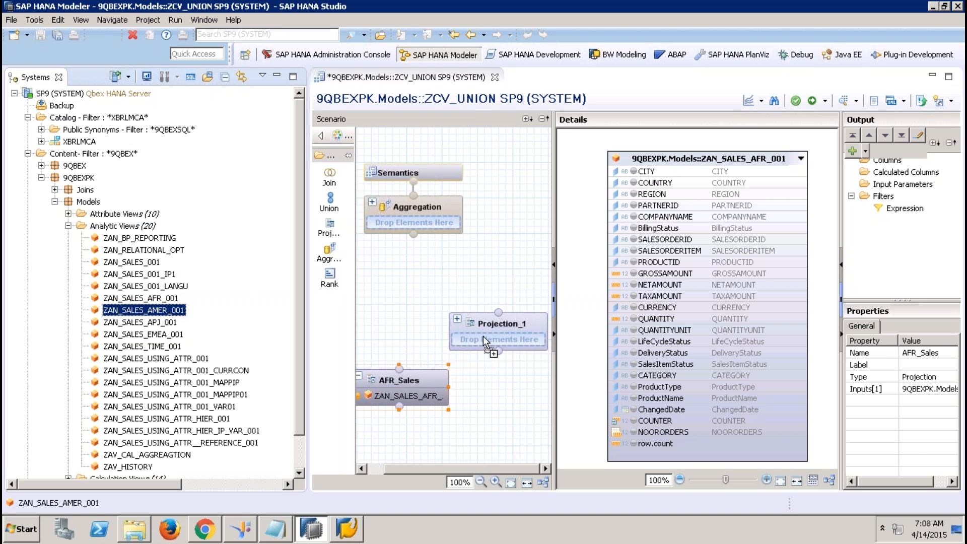
pyautogui.rightClick(503, 322)
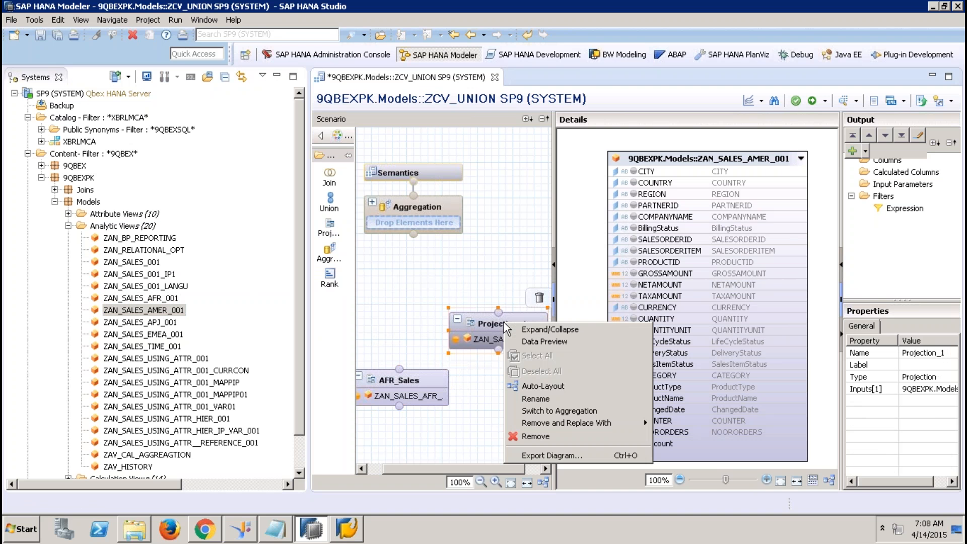
pyautogui.click(546, 397)
pyautogui.write('AMER_Sales')
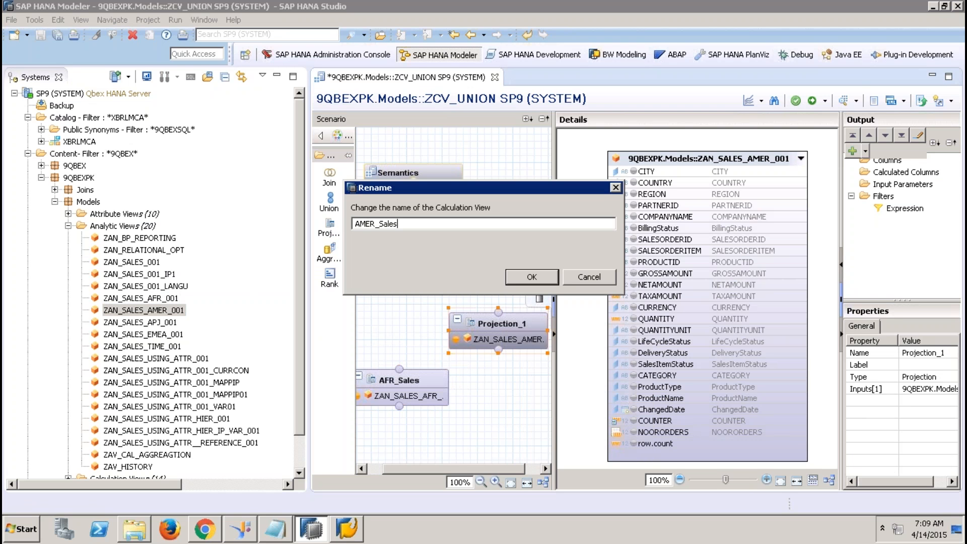
pyautogui.click(530, 280)
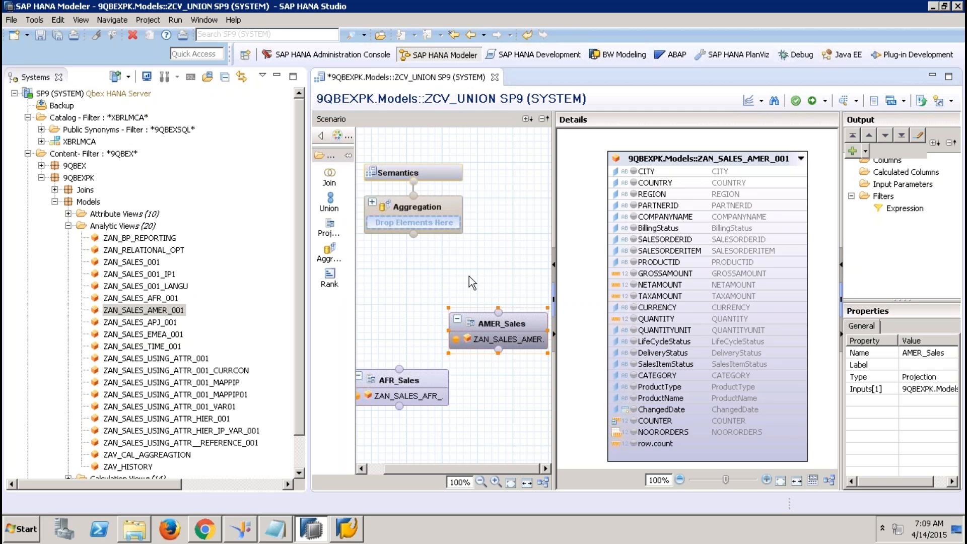
# - Add a third projection node containing the analytic view ZAN_SALES_APJ_001 and rename it APJ_Sales
pyautogui.click(330, 228)
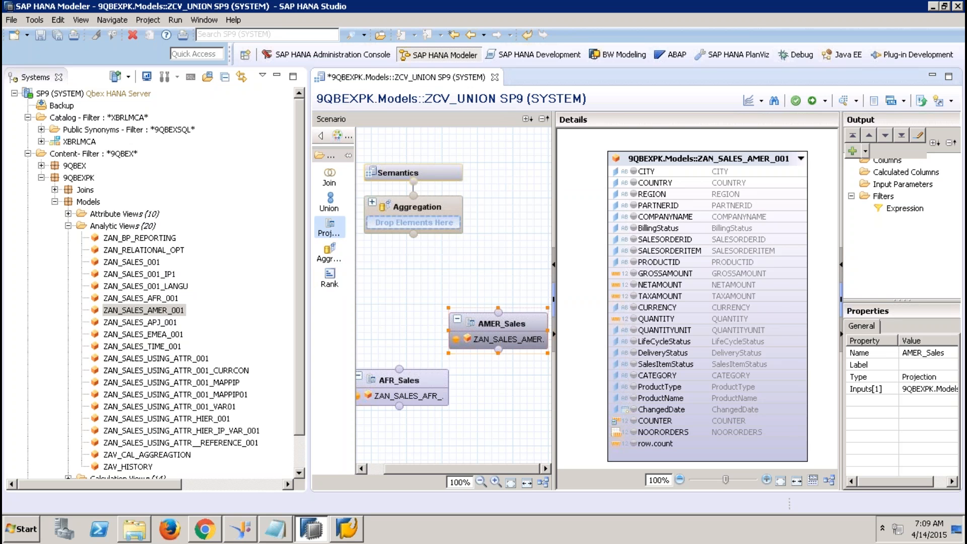
pyautogui.click(380, 296)
pyautogui.moveTo(170, 325); pyautogui.dragTo(423, 347)
pyautogui.click(426, 340)
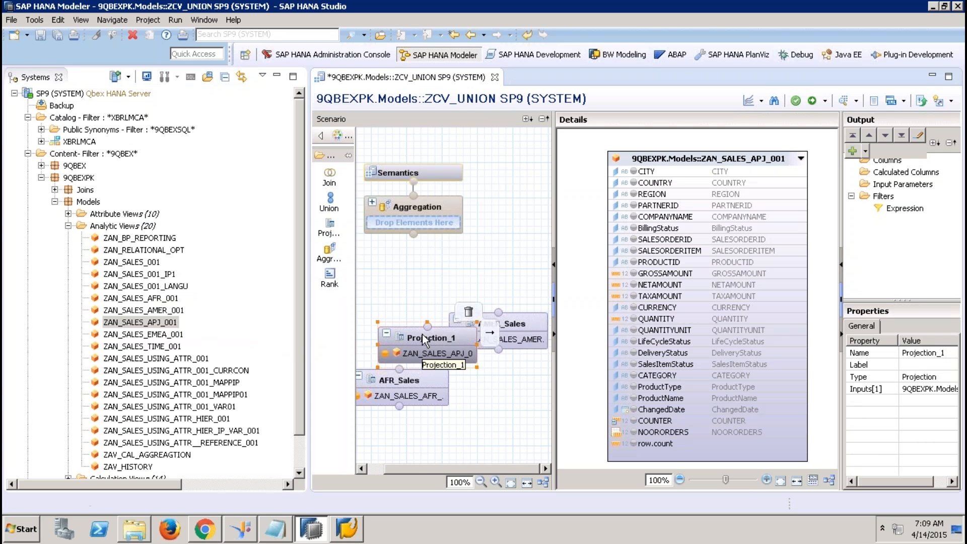
pyautogui.rightClick(424, 340)
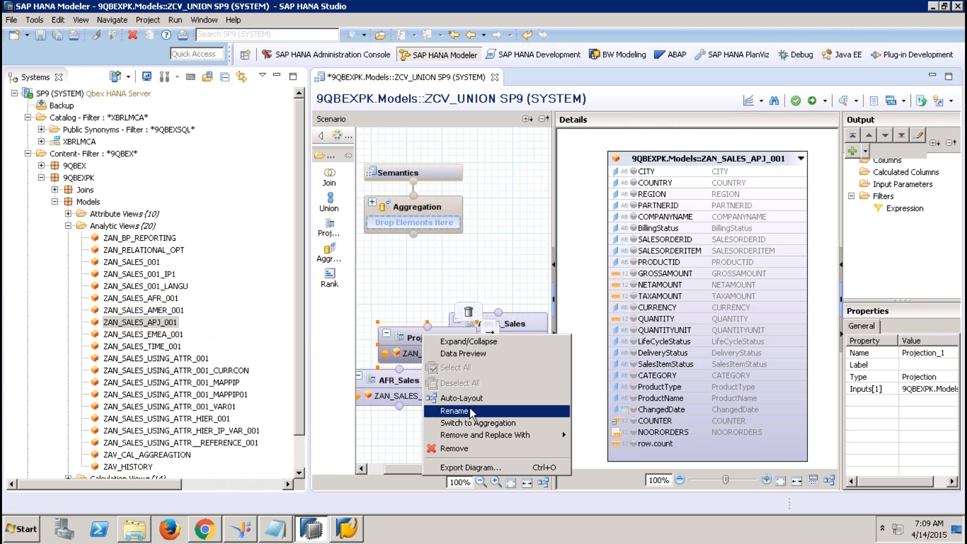
pyautogui.click(455, 411)
pyautogui.write('APJ_Sales')
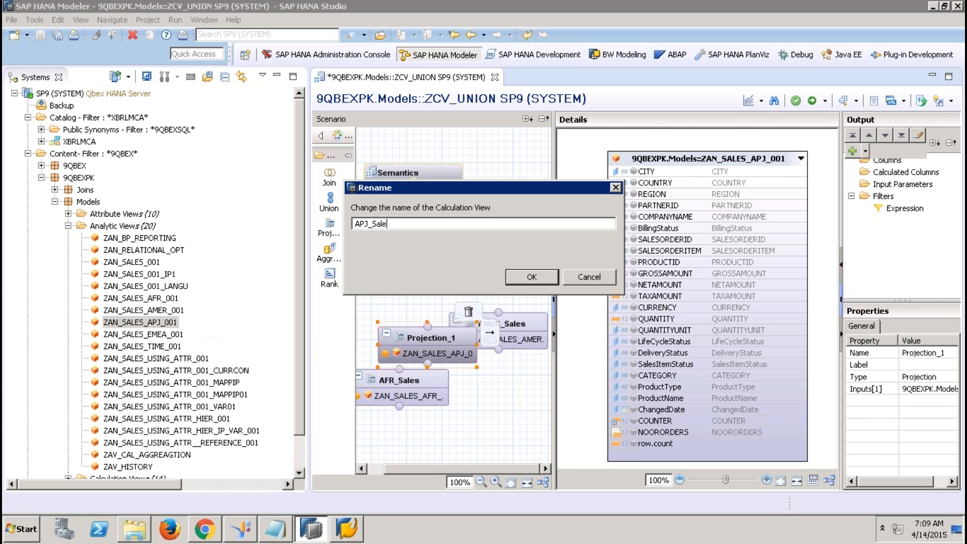
pyautogui.click(532, 277)
# - Add a fourth projection node containing the analytic view ZAN_SALES_EMEA_001 and rename it EMEA_Sales
pyautogui.click(329, 227)
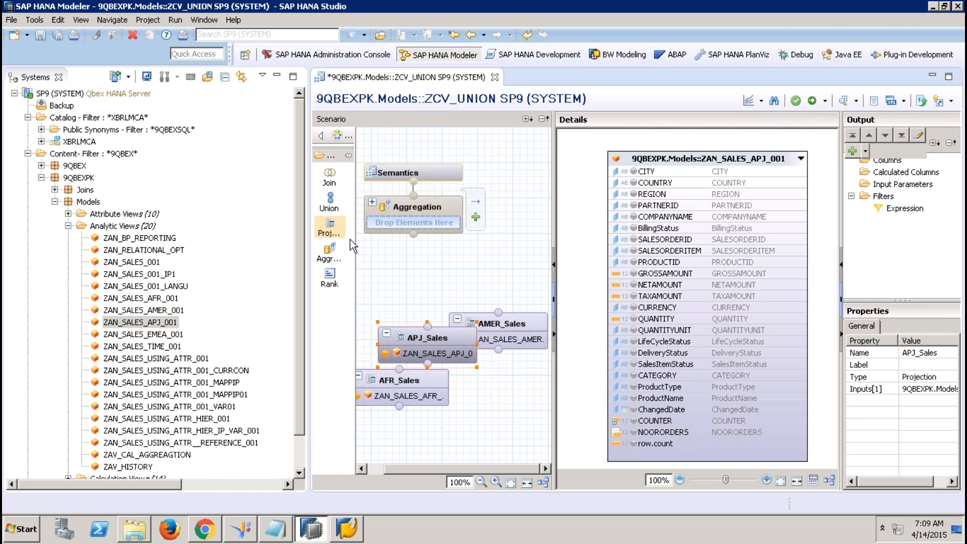
pyautogui.click(420, 298)
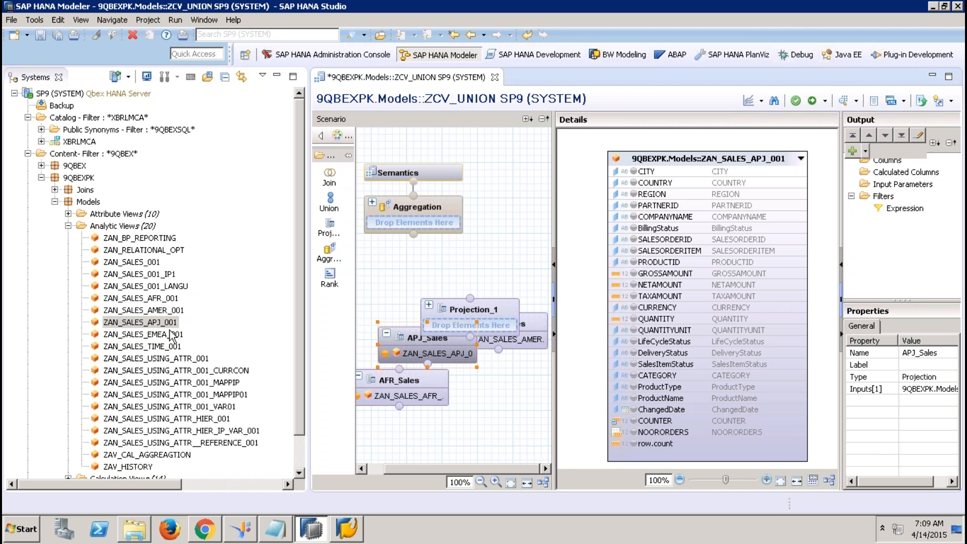
pyautogui.moveTo(166, 335); pyautogui.dragTo(467, 320)
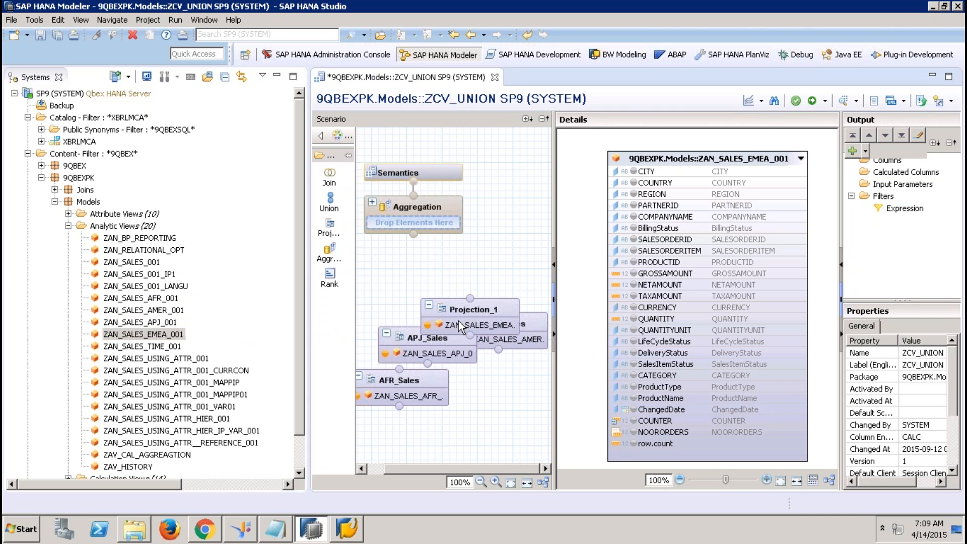
pyautogui.click(467, 317)
pyautogui.rightClick(465, 309)
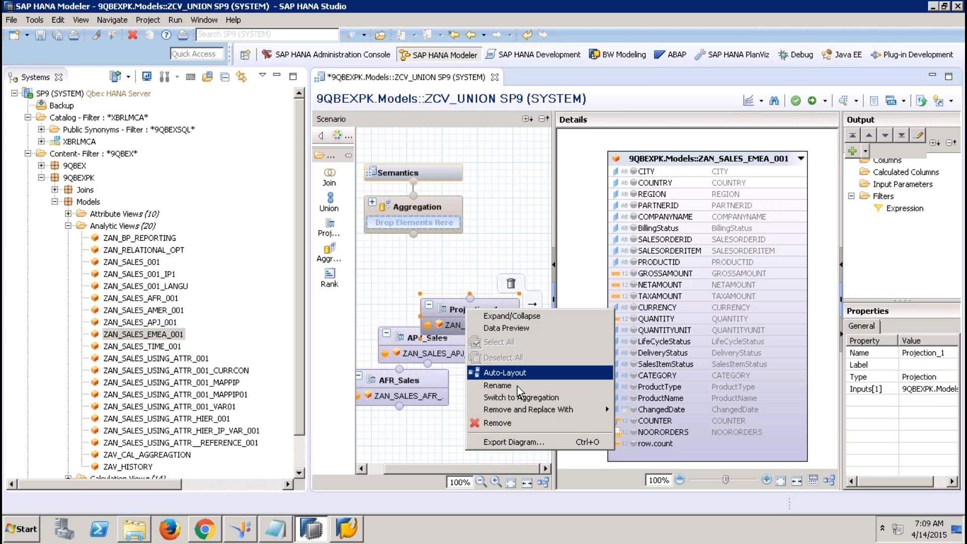
pyautogui.click(497, 386)
pyautogui.write('EMEA_Sales')
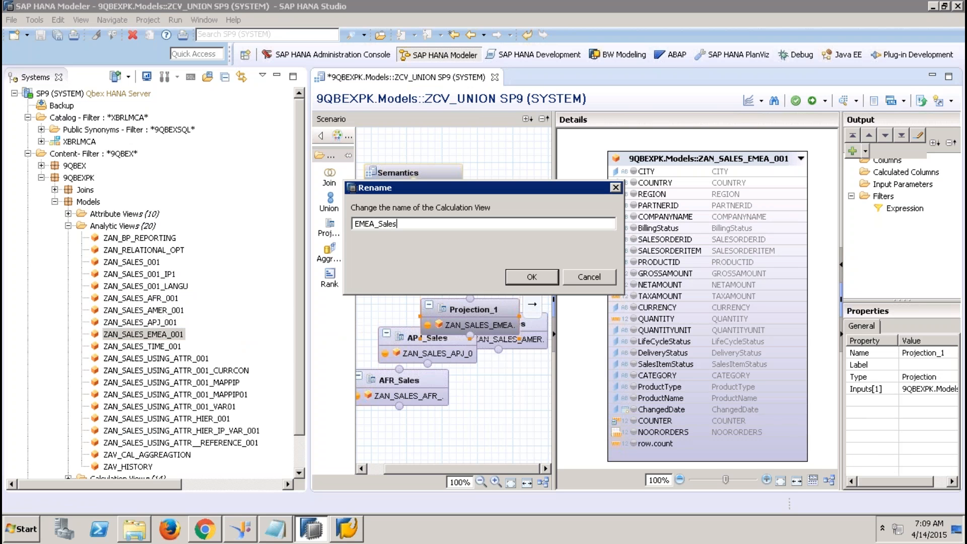
pyautogui.click(517, 276)
# - Widen the scenario area and arrange the projections in a row below the Aggregation node: AFR_Sales, APJ_Sales, AMER_Sales, EMEA_Sales
pyautogui.click(276, 76)
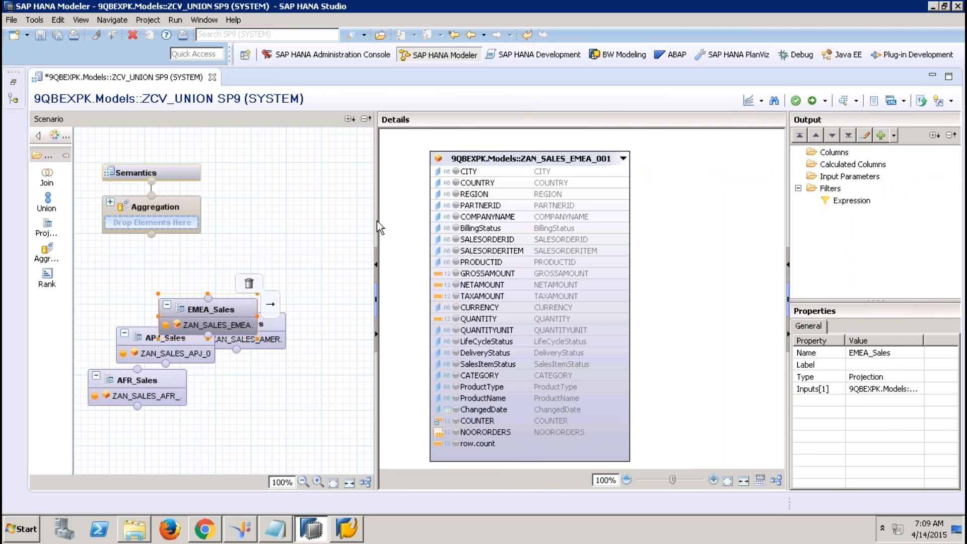
pyautogui.moveTo(376, 218); pyautogui.dragTo(479, 217)
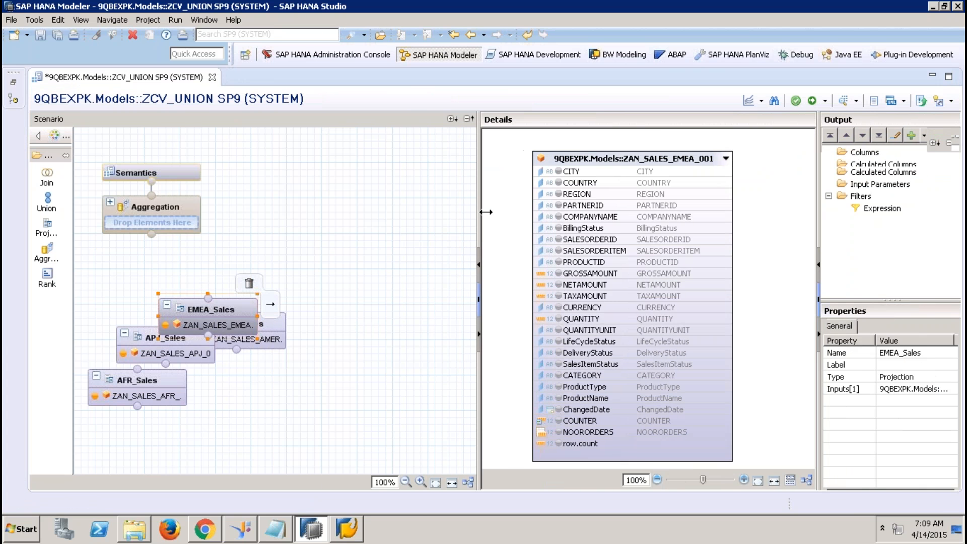
pyautogui.moveTo(226, 304); pyautogui.dragTo(437, 378)
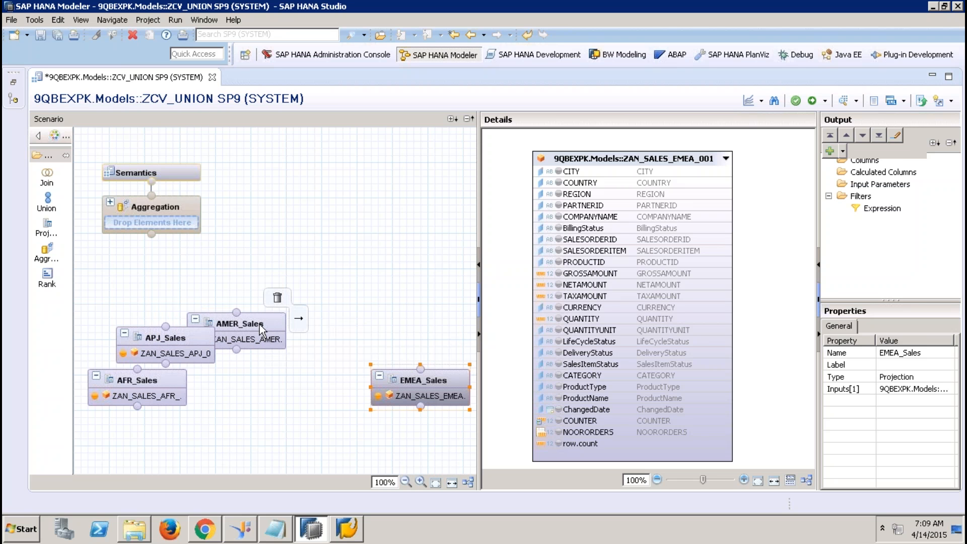
pyautogui.moveTo(263, 330); pyautogui.dragTo(373, 403)
pyautogui.moveTo(179, 342)
pyautogui.moveTo(179, 341); pyautogui.dragTo(236, 373)
pyautogui.moveTo(144, 384)
pyautogui.moveTo(143, 384); pyautogui.dragTo(123, 380)
pyautogui.moveTo(419, 381); pyautogui.dragTo(426, 377)
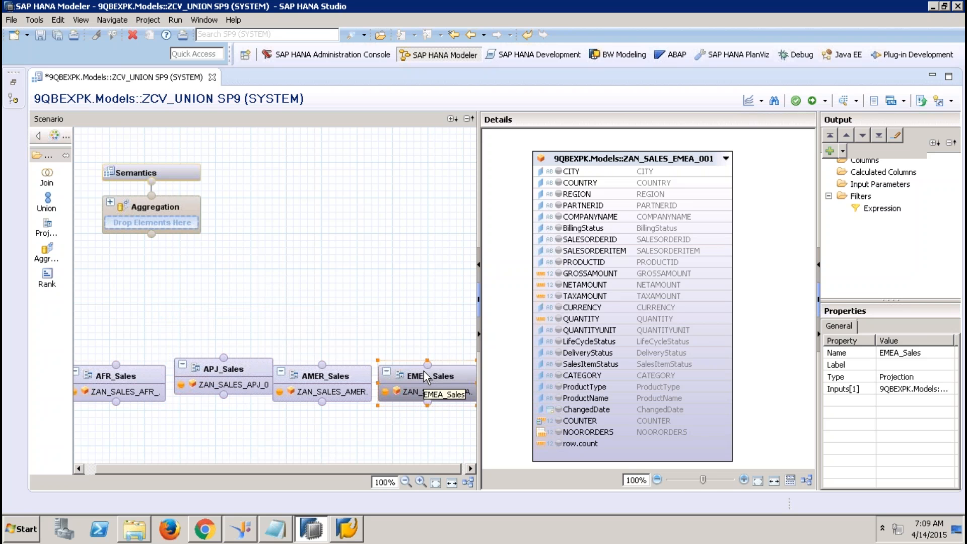
# - Add COUNTRY, GROSSAMOUNT, CURRENCY, QUANTITY and QUANTITYUNIT to the output of the AFR_Sales projection
pyautogui.click(141, 381)
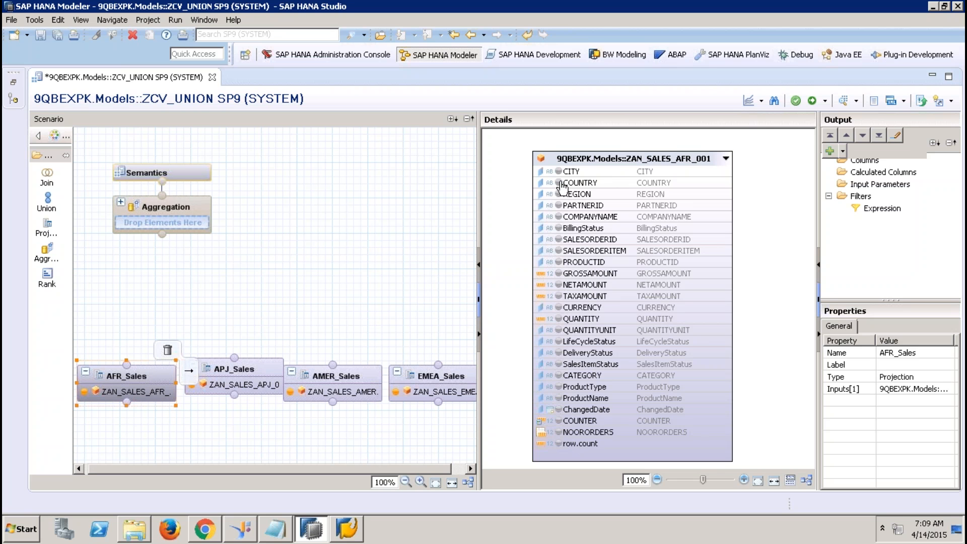
pyautogui.click(562, 185)
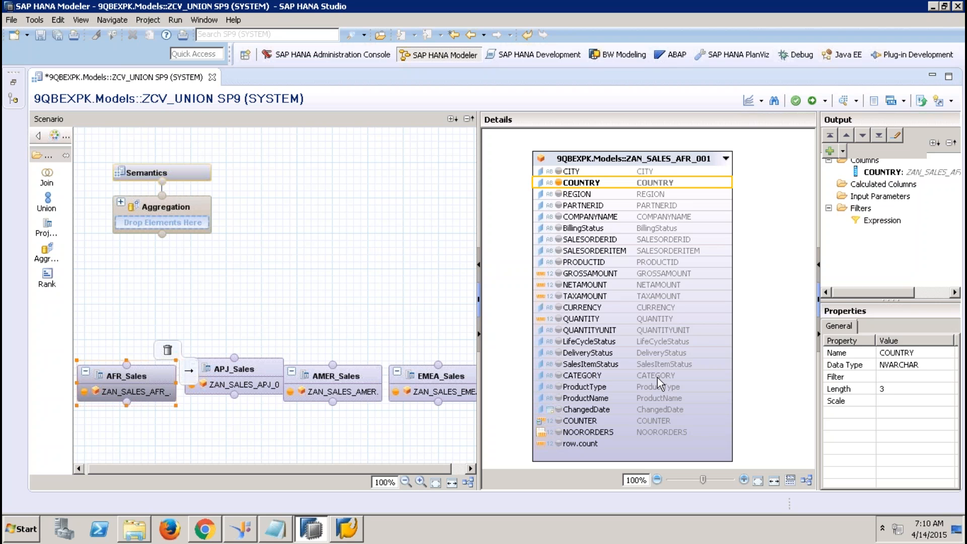
pyautogui.click(559, 274)
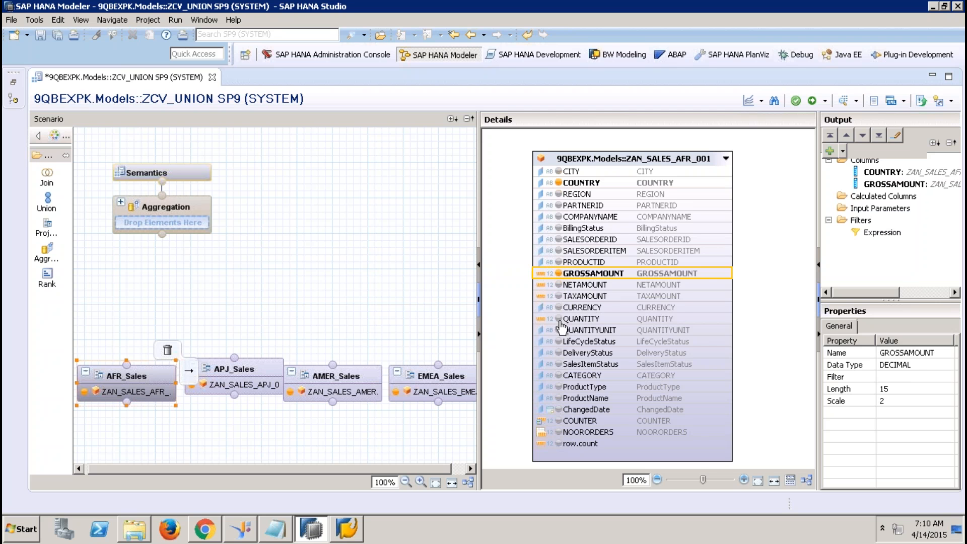
pyautogui.click(559, 307)
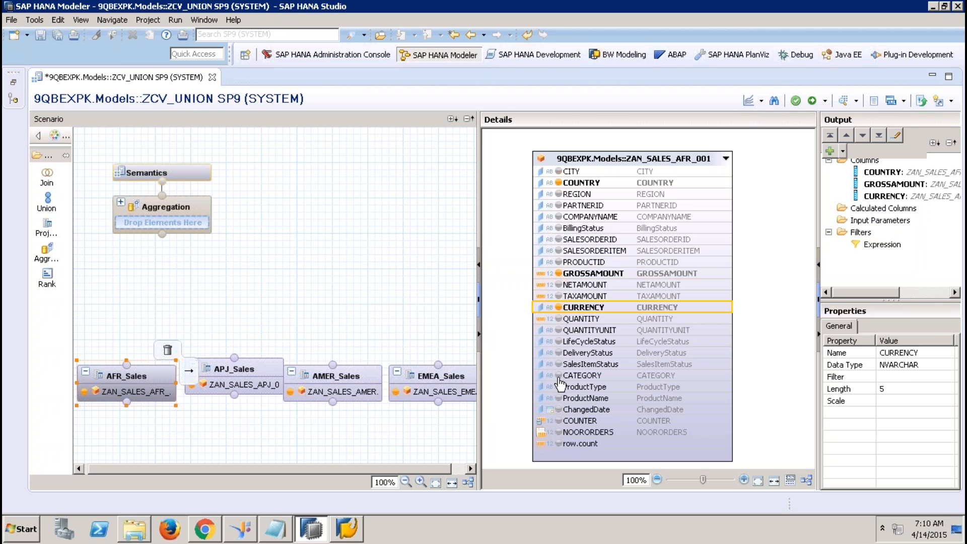
pyautogui.click(559, 318)
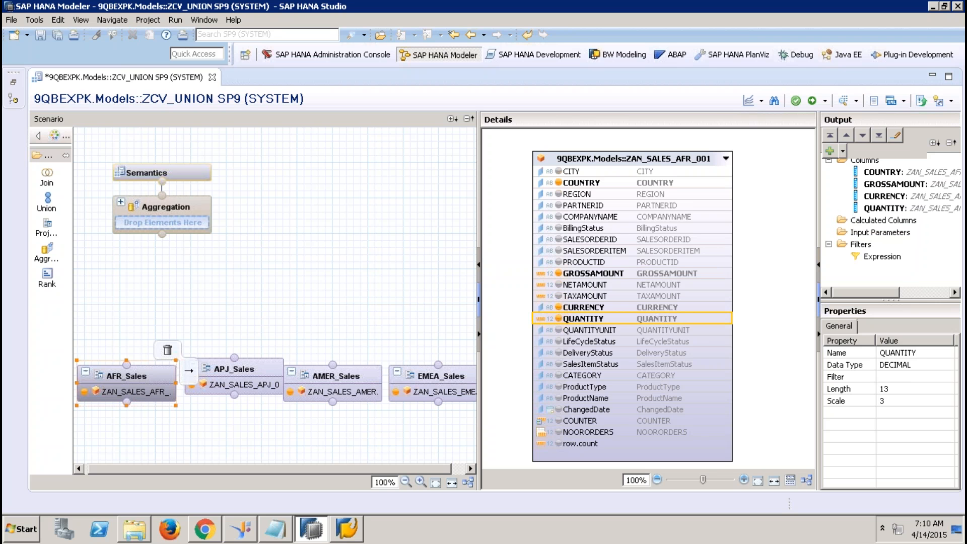
pyautogui.click(558, 331)
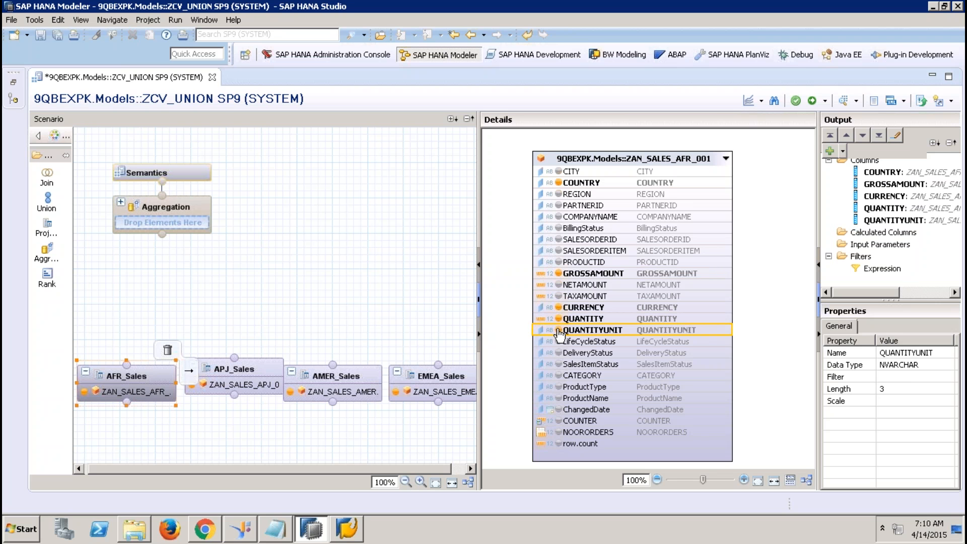
# - Add COUNTRY, GROSSAMOUNT, CURRENCY, QUANTITYUNIT and QUANTITY to the output of the APJ_Sales projection
pyautogui.click(243, 374)
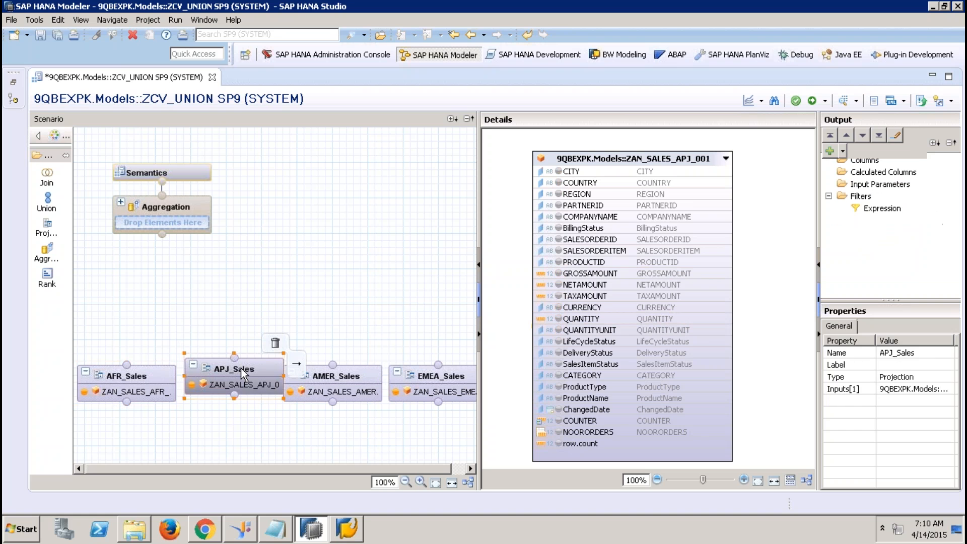
pyautogui.click(559, 183)
pyautogui.click(558, 273)
pyautogui.click(558, 307)
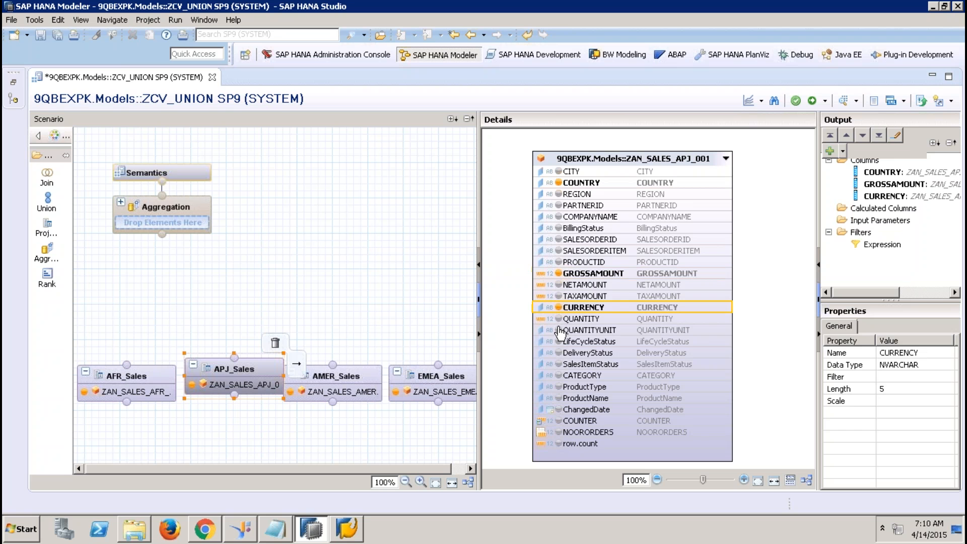
pyautogui.click(559, 330)
pyautogui.click(558, 318)
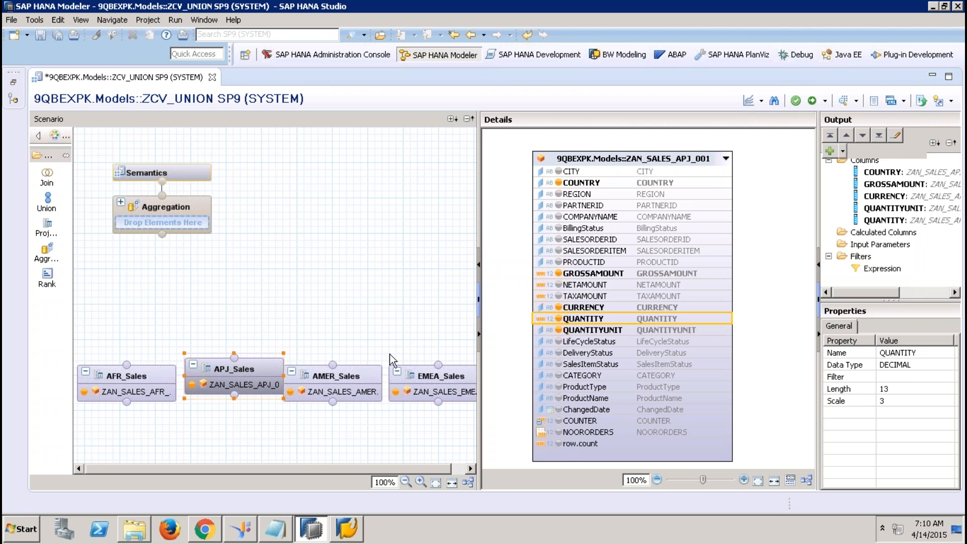
# - Add COUNTRY, GROSSAMOUNT, CURRENCY, QUANTITY and QUANTITYUNIT to the output of the AMER_Sales projection
pyautogui.click(332, 381)
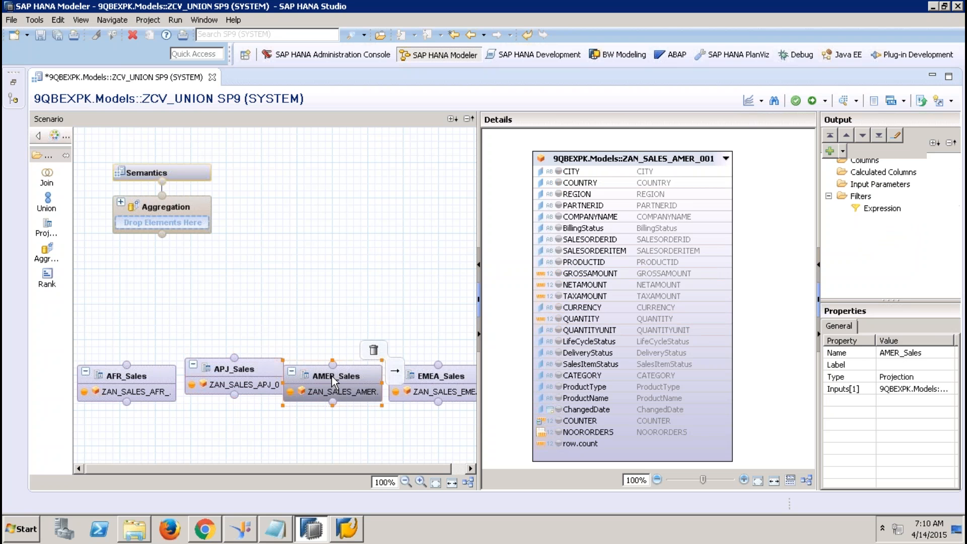
pyautogui.click(559, 183)
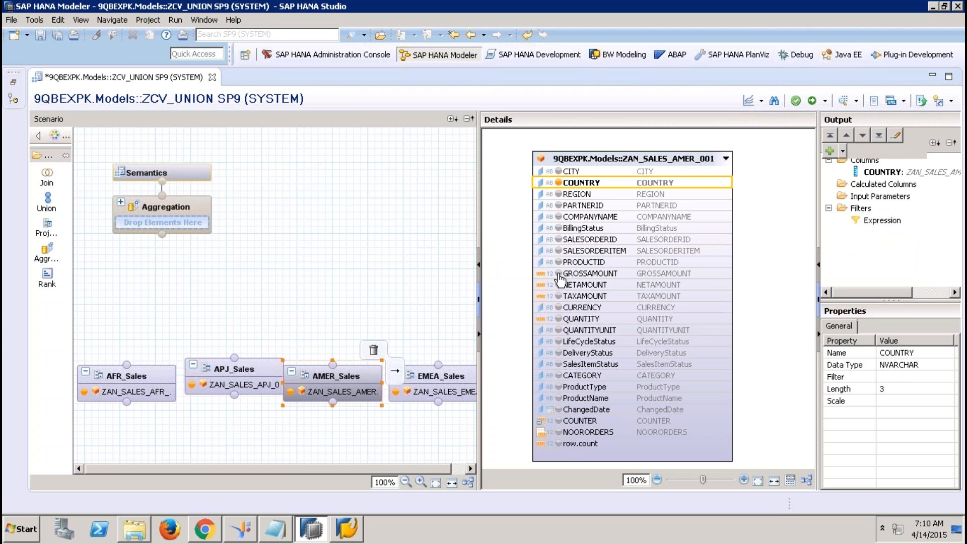
pyautogui.click(558, 273)
pyautogui.click(558, 308)
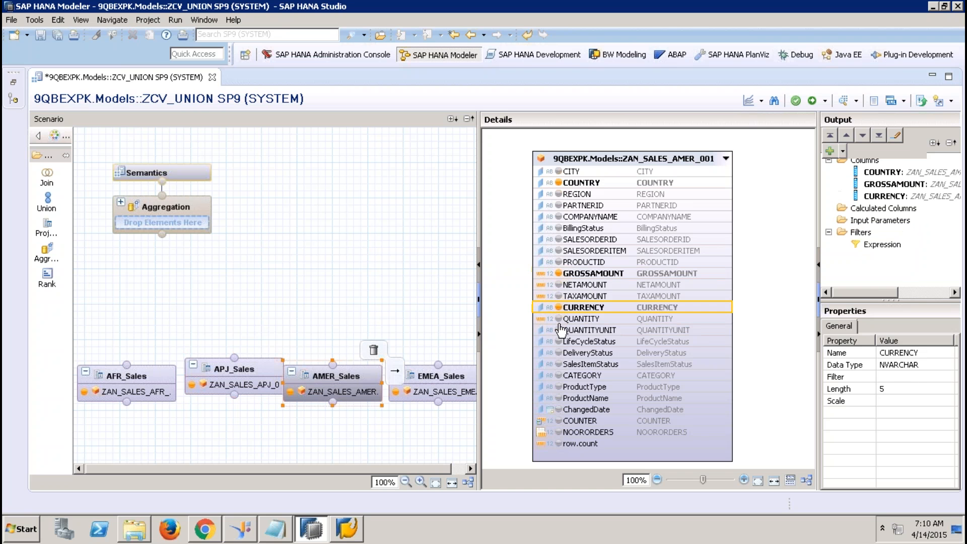
pyautogui.click(559, 319)
pyautogui.click(558, 330)
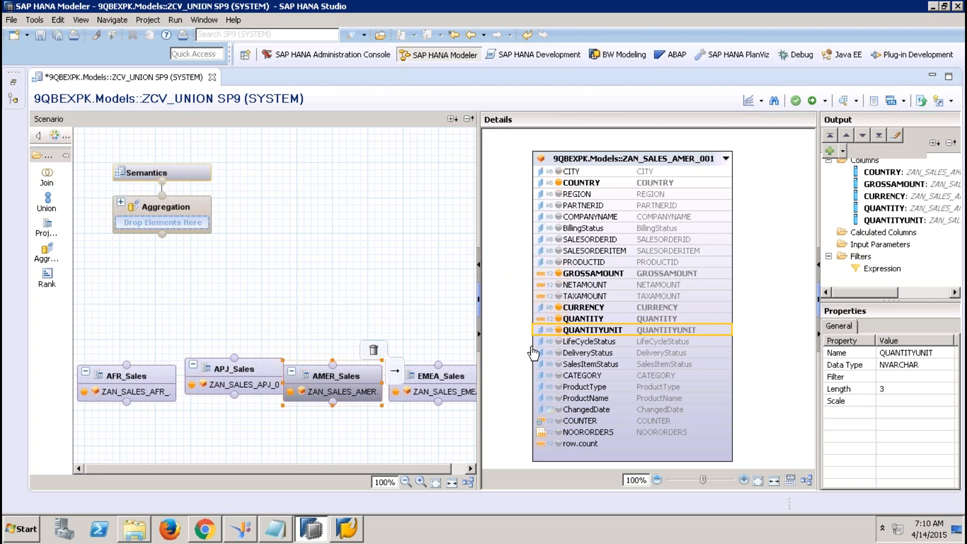
# - Add COUNTRY, GROSSAMOUNT, CURRENCY, QUANTITY and QUANTITYUNIT to the output of the EMEA_Sales projection
pyautogui.click(459, 376)
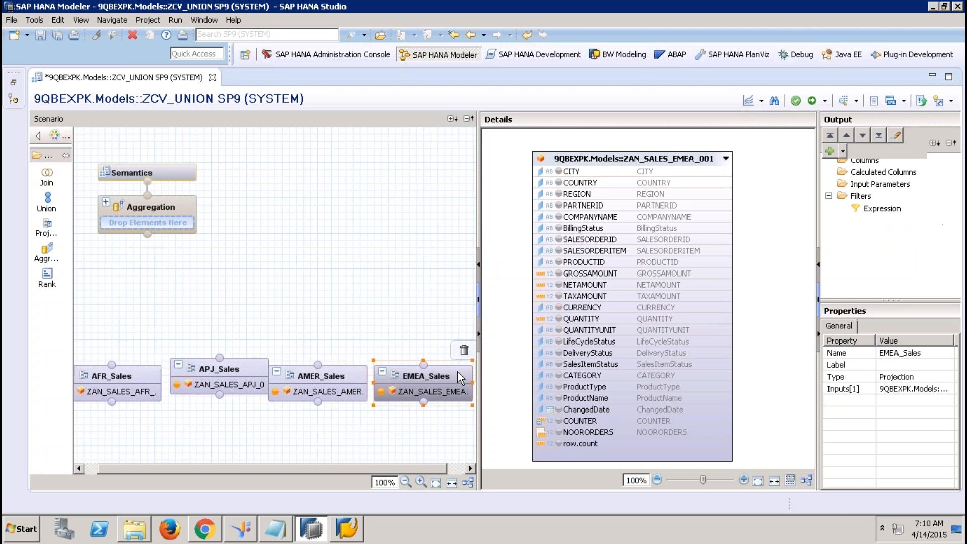
pyautogui.click(559, 183)
pyautogui.click(558, 273)
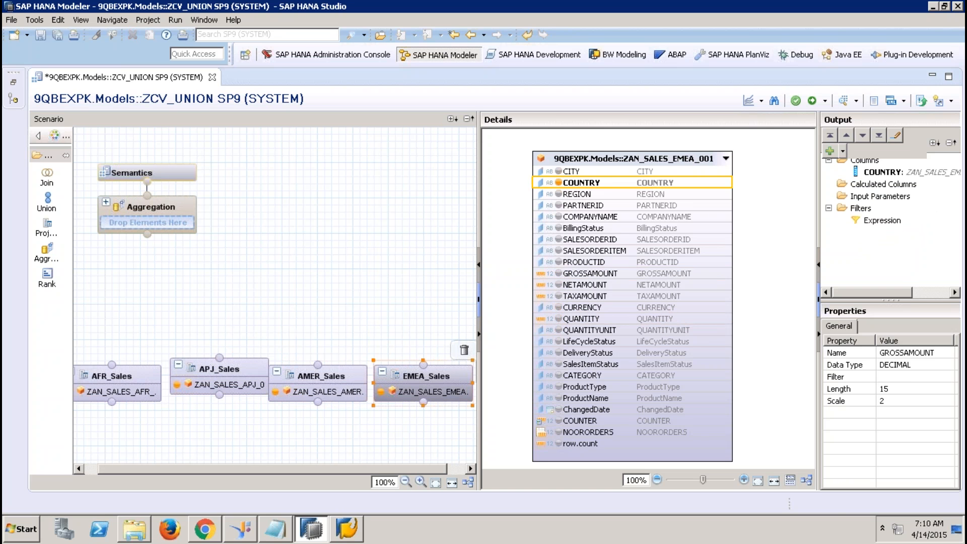
pyautogui.click(559, 308)
pyautogui.click(558, 319)
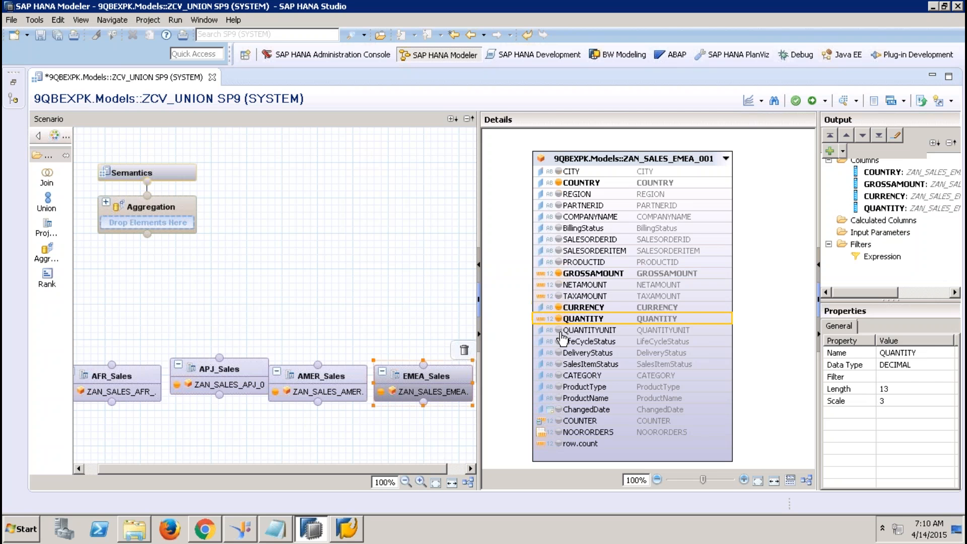
pyautogui.click(559, 331)
pyautogui.click(344, 329)
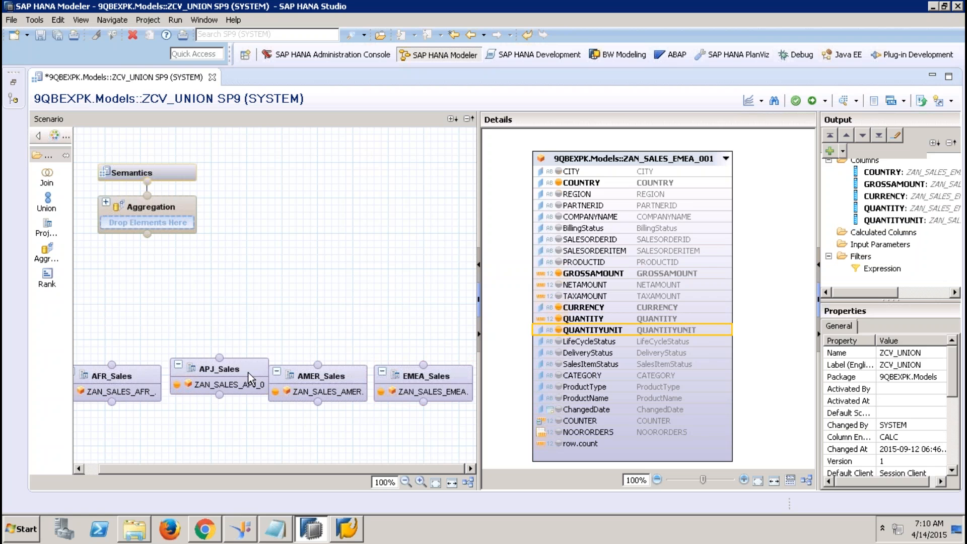
# - Add a Union node to the scenario between the Aggregation node and the row of projections
pyautogui.moveTo(331, 366)
pyautogui.click(47, 200)
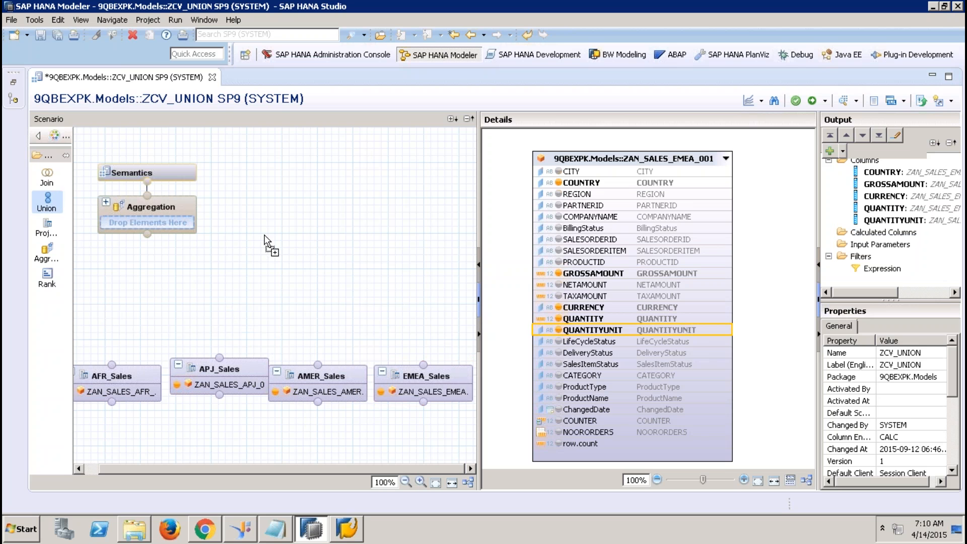
pyautogui.click(262, 272)
pyautogui.moveTo(307, 274); pyautogui.dragTo(305, 255)
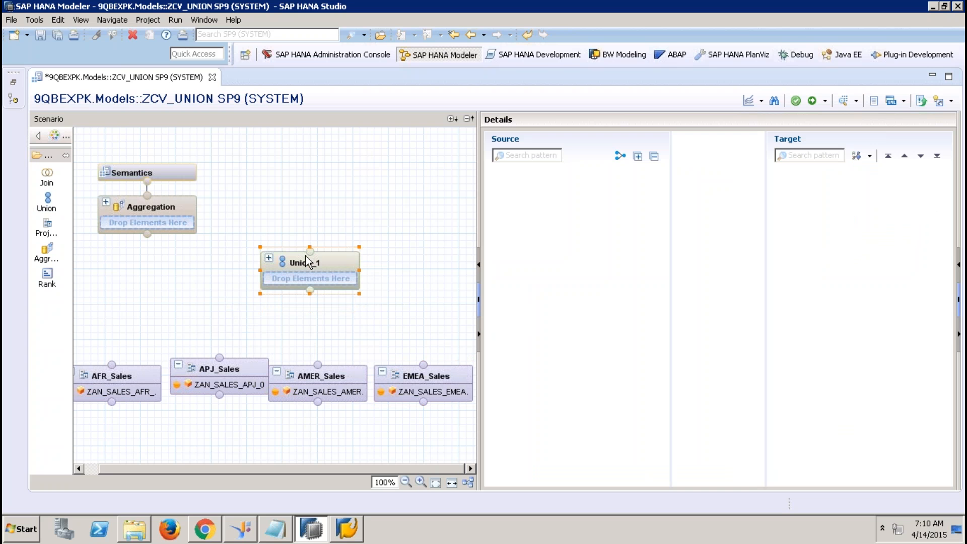
# - Connect the AFR_Sales, APJ_Sales, AMER_Sales and EMEA_Sales projections as inputs to the Union node
pyautogui.moveTo(113, 364); pyautogui.dragTo(310, 291)
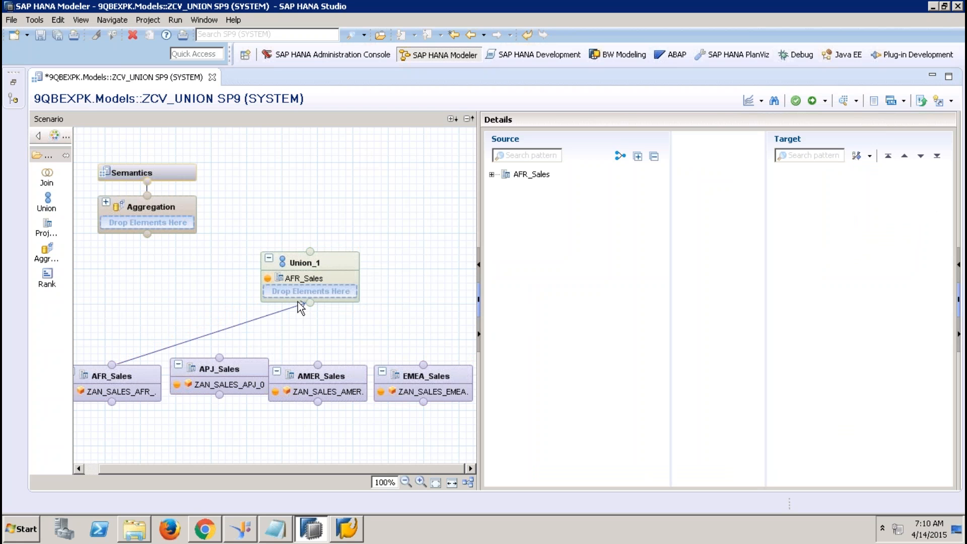
pyautogui.moveTo(246, 337); pyautogui.dragTo(311, 302)
pyautogui.moveTo(315, 364)
pyautogui.mouseDown()
pyautogui.moveTo(302, 299)
pyautogui.moveTo(324, 351)
pyautogui.mouseUp()
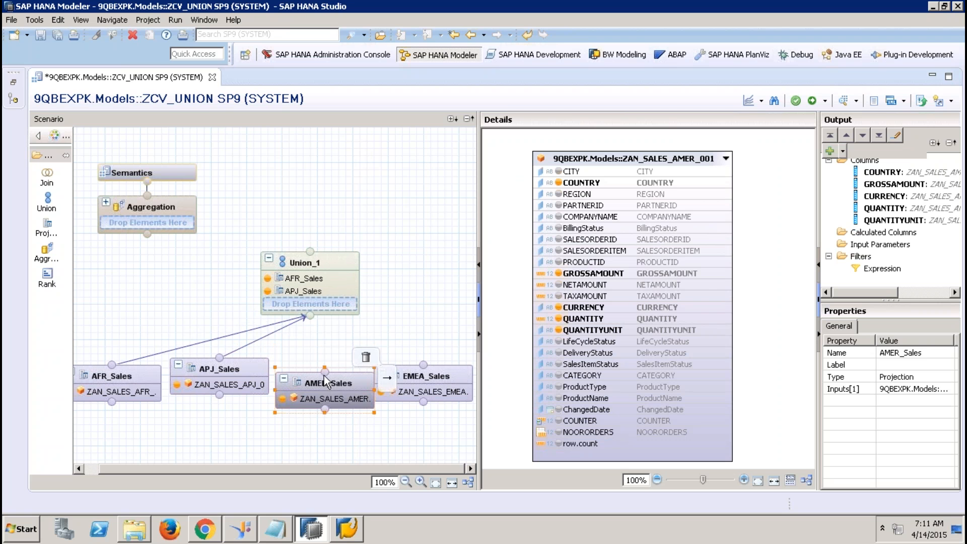
pyautogui.moveTo(325, 372); pyautogui.dragTo(311, 317)
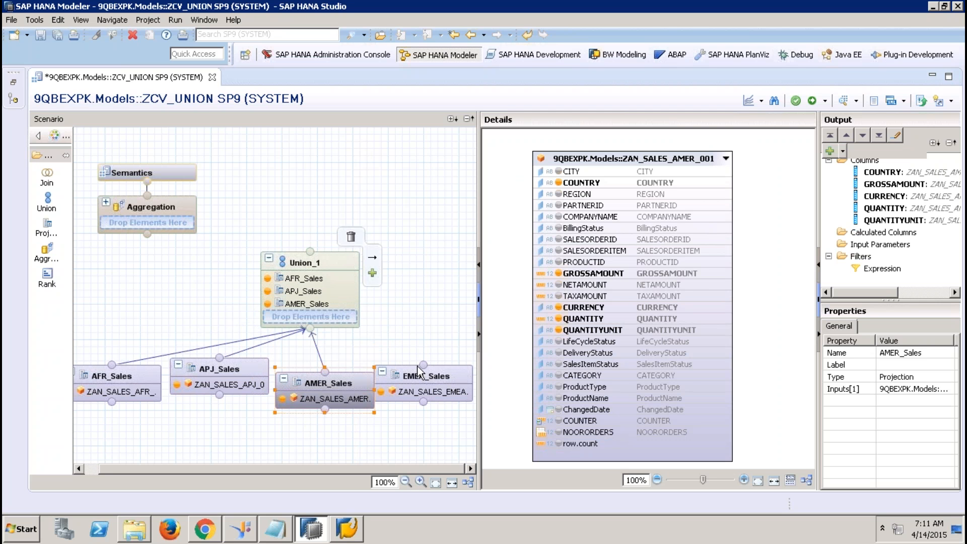
pyautogui.moveTo(423, 365); pyautogui.dragTo(310, 327)
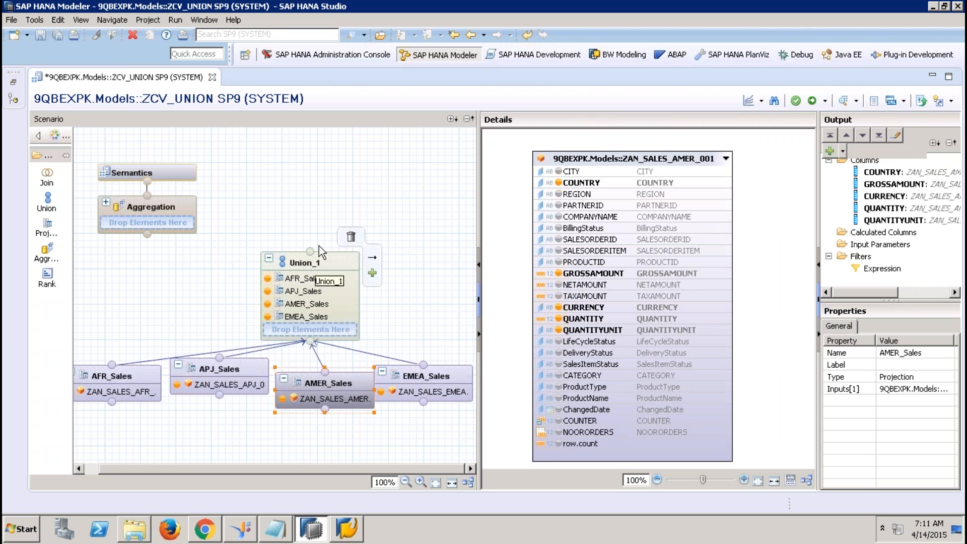
# - Rename the Union node as Union_Combine_All_Regions
pyautogui.click(323, 258)
pyautogui.rightClick(322, 257)
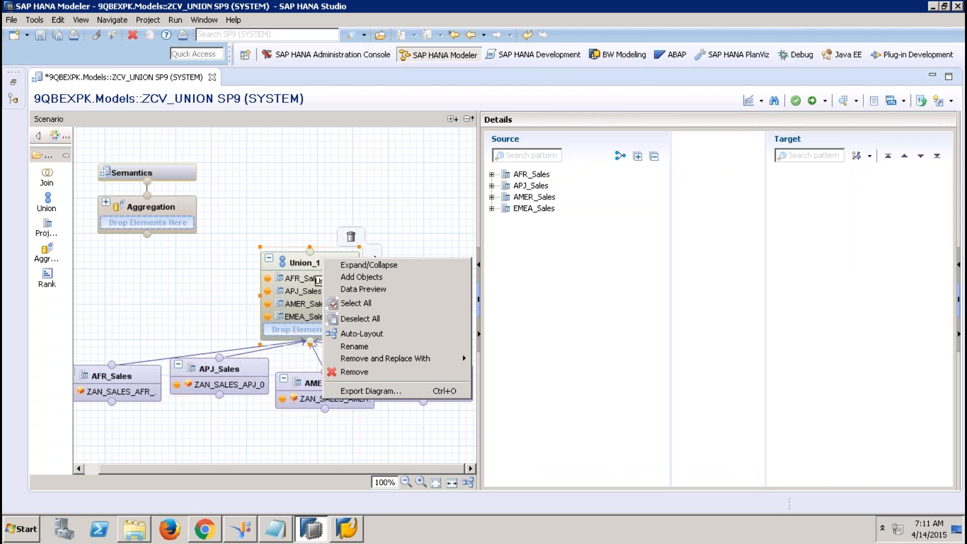
pyautogui.click(357, 347)
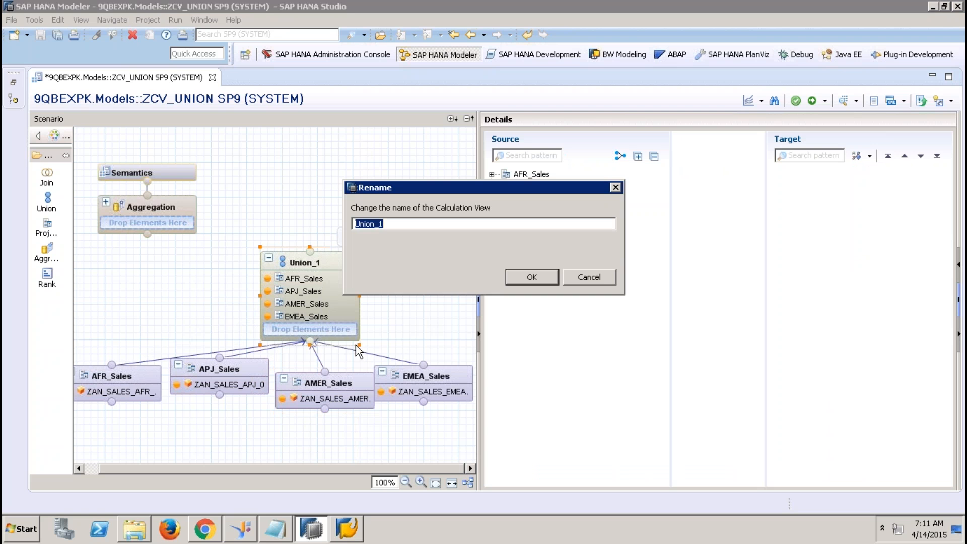
pyautogui.press('End')
pyautogui.press('BackSpace')
pyautogui.write('Combine_All_Regions')
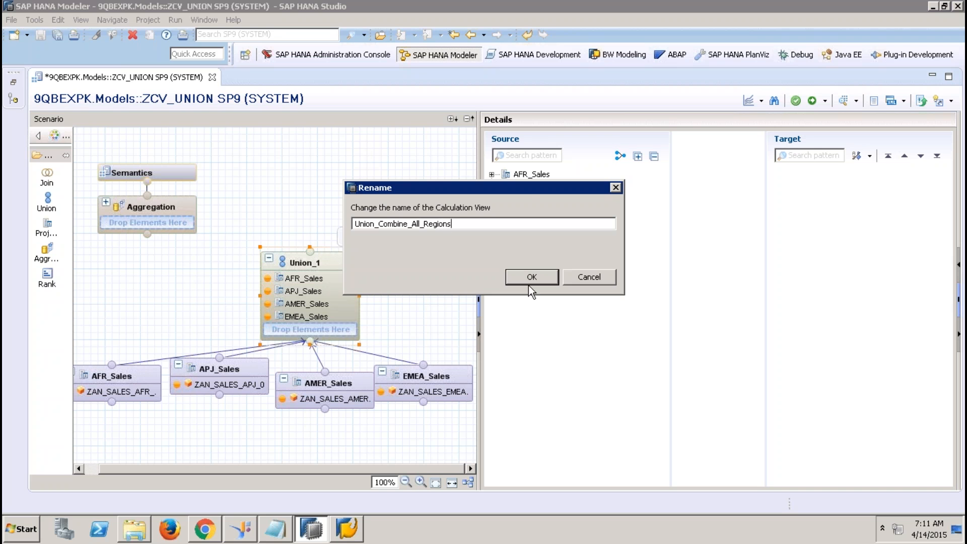
pyautogui.click(531, 279)
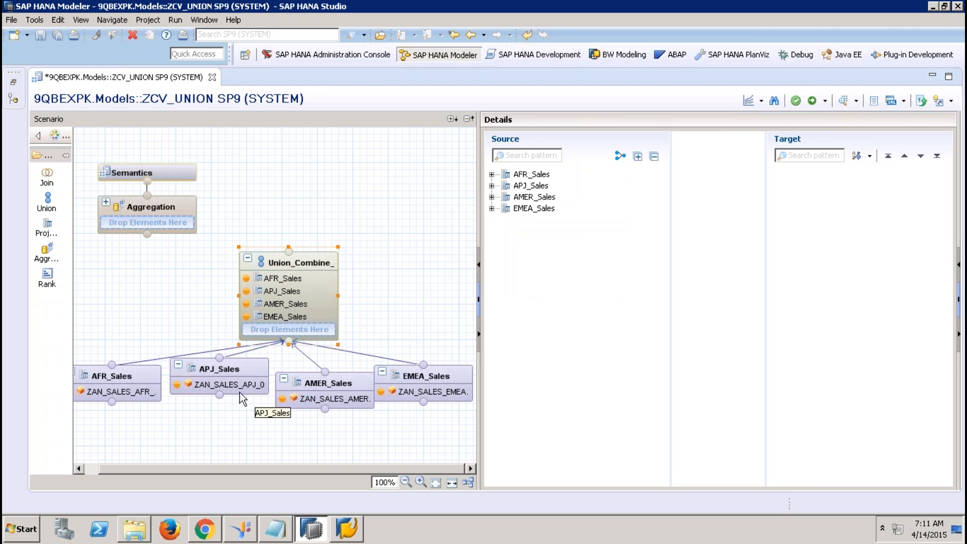
# - Widen the union's details area, auto-map all source columns to the target by name, and check the COUNTRY, GROSSAMOUNT and CURRENCY mappings
pyautogui.click(145, 386)
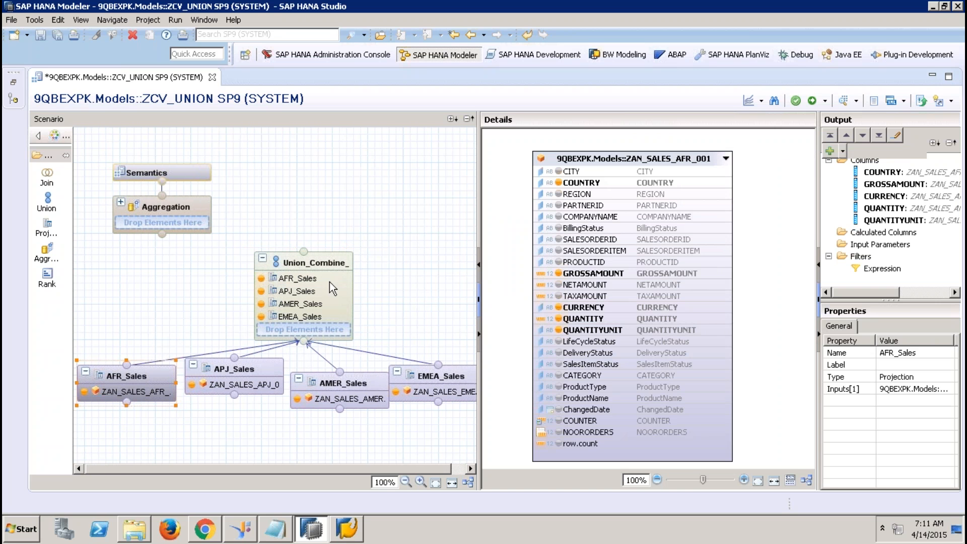
pyautogui.click(321, 266)
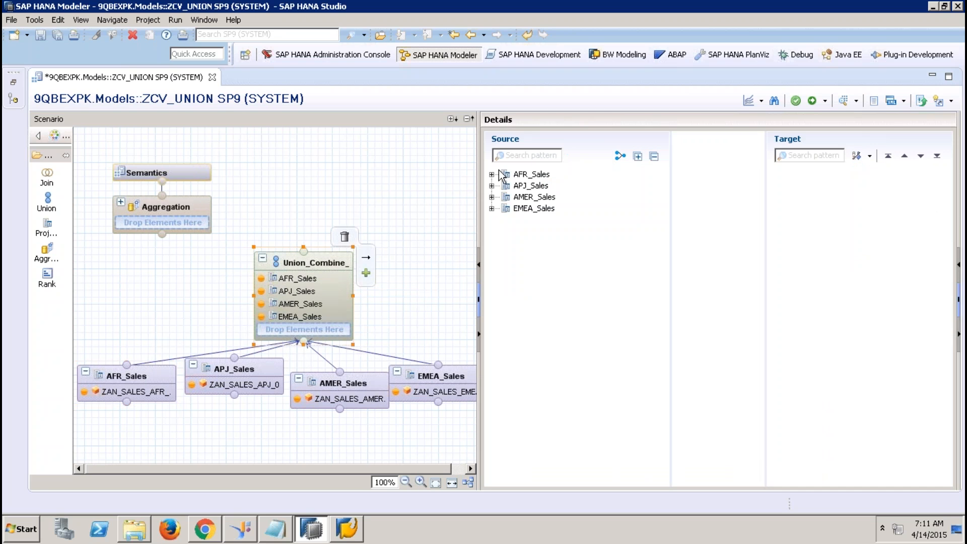
pyautogui.moveTo(478, 166); pyautogui.dragTo(319, 171)
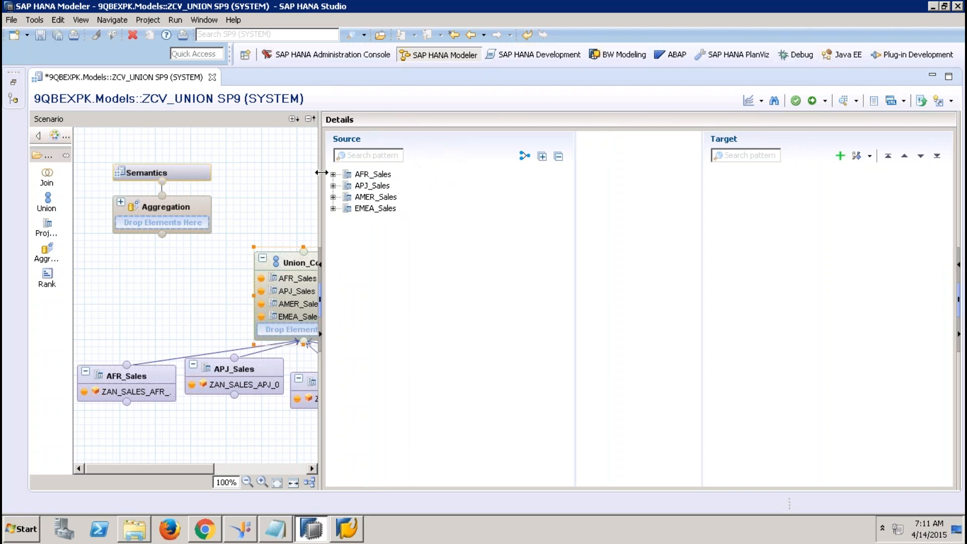
pyautogui.click(376, 175)
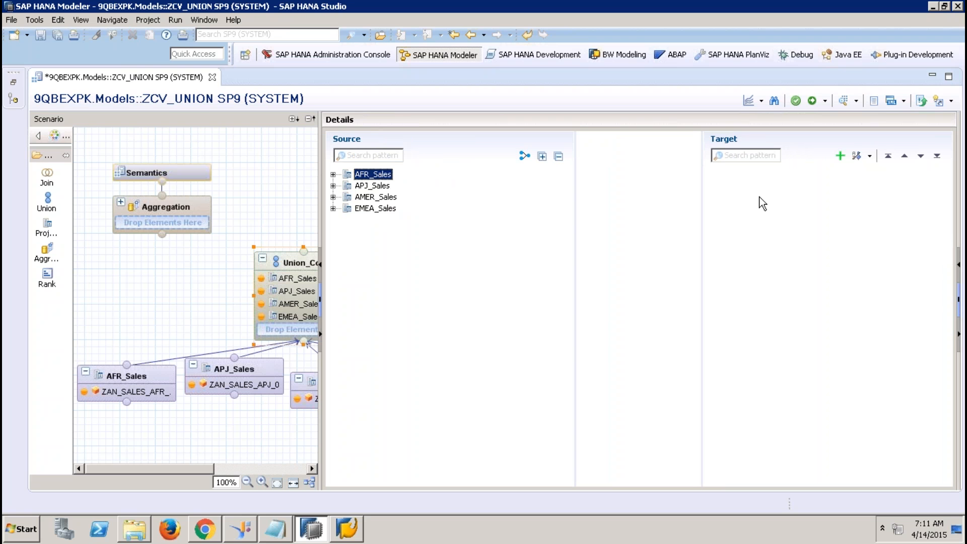
pyautogui.click(525, 157)
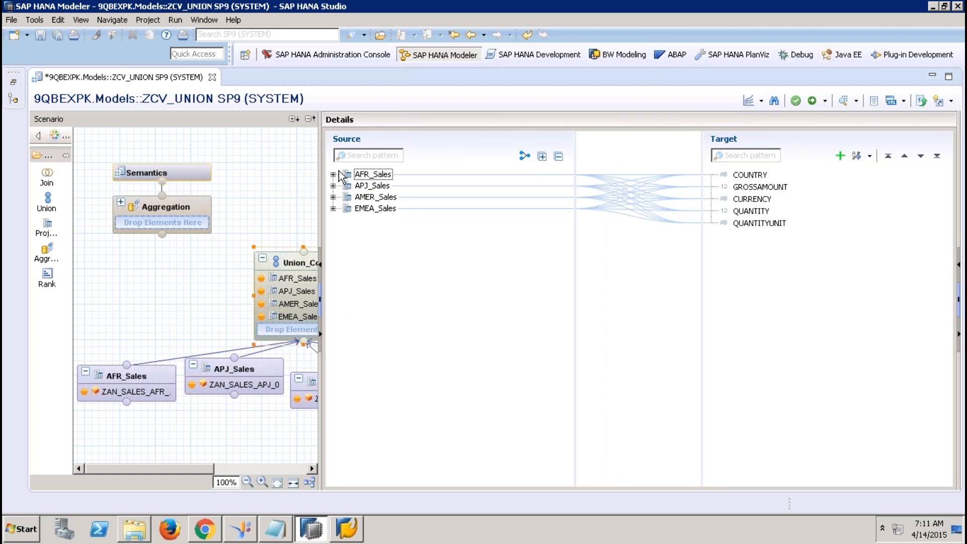
pyautogui.click(750, 175)
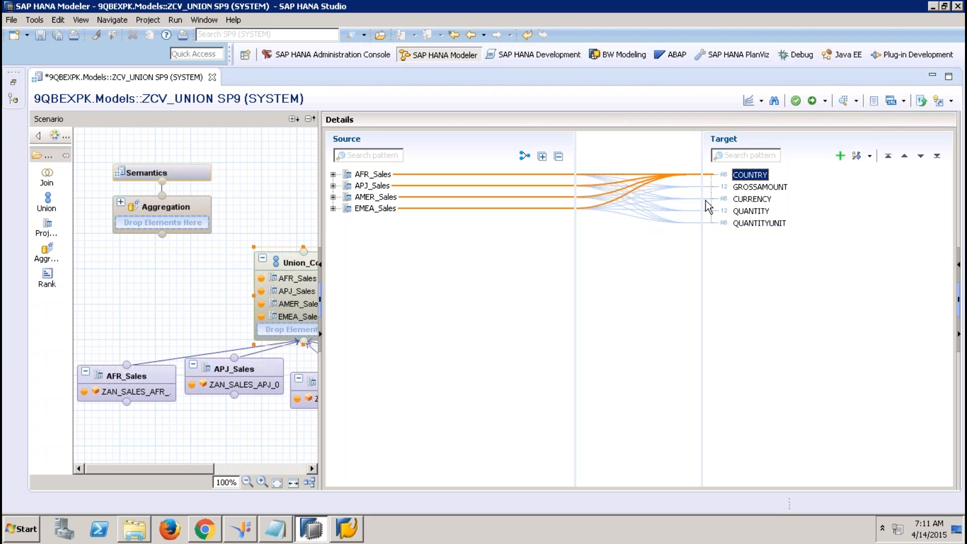
pyautogui.click(750, 186)
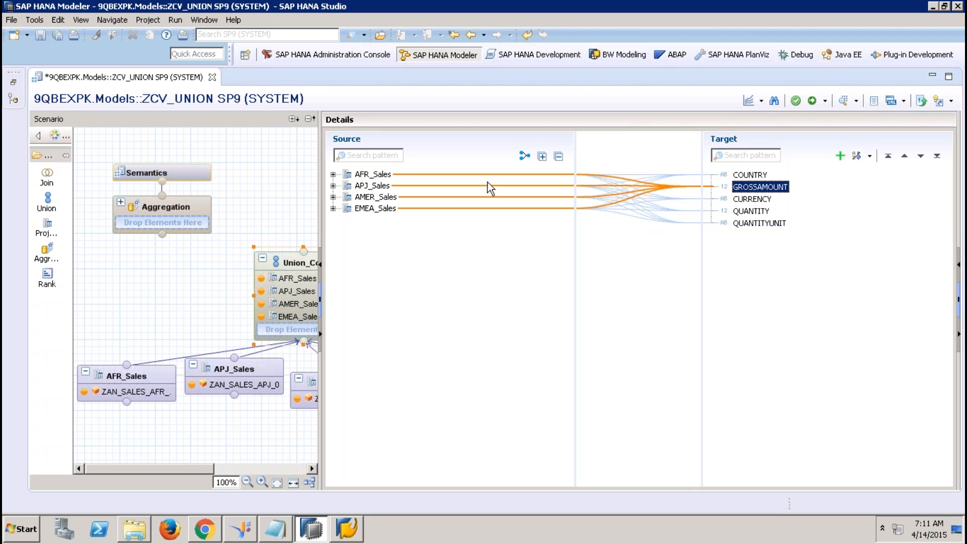
pyautogui.click(750, 202)
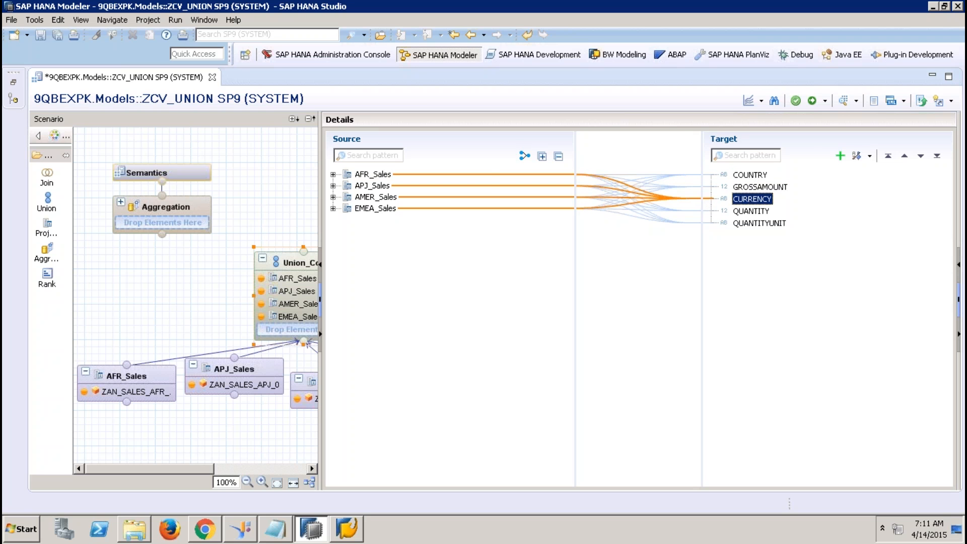
# - Check the union's QUANTITY and QUANTITYUNIT mappings, then expand all four sources and check the COUNTRY mapping
pyautogui.click(751, 214)
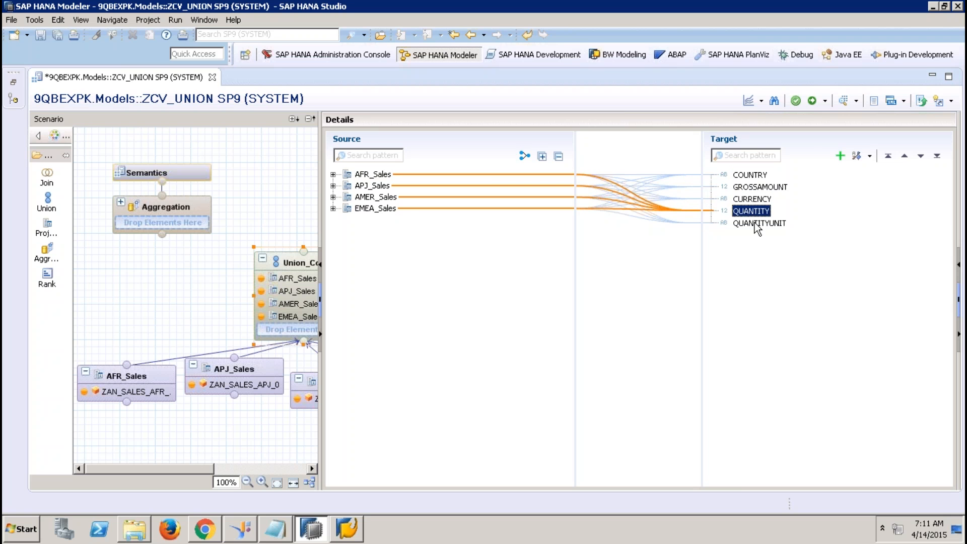
pyautogui.click(755, 224)
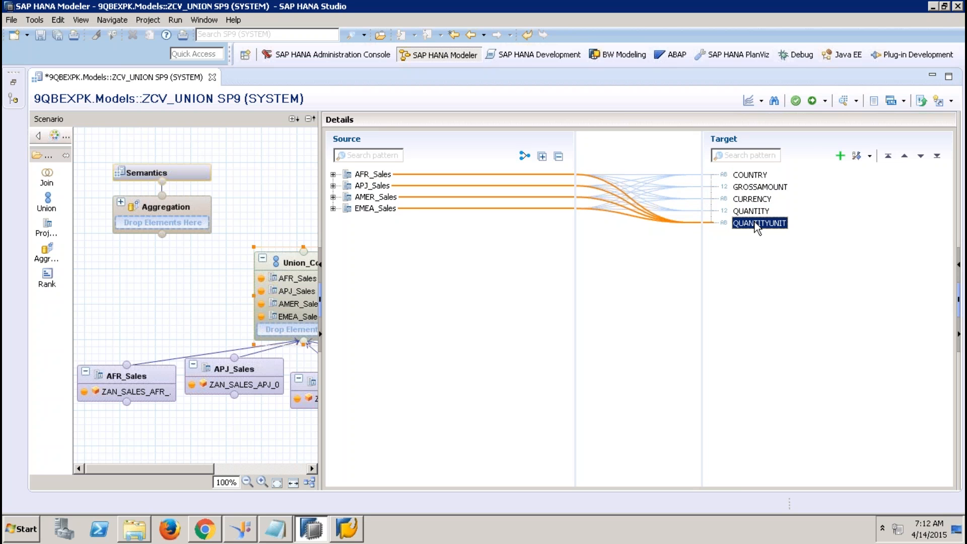
pyautogui.click(333, 174)
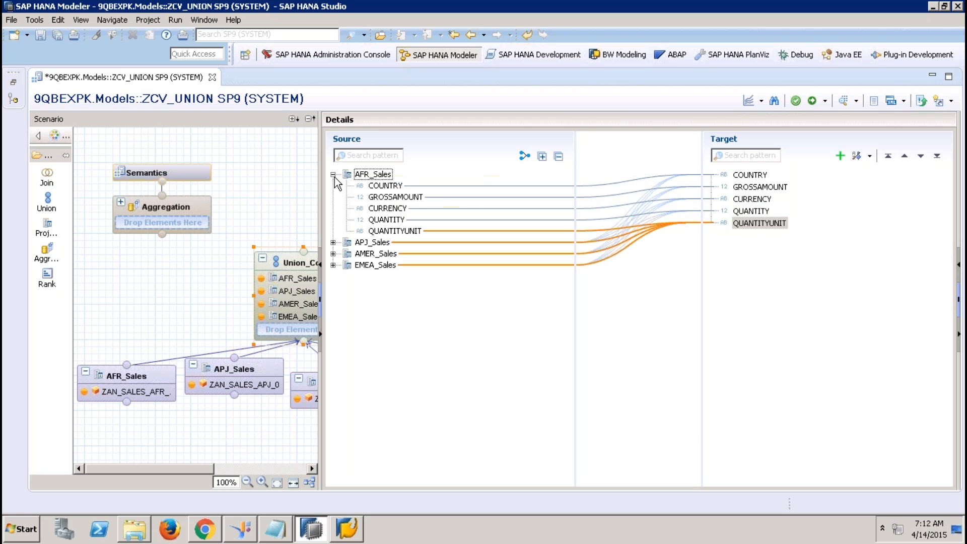
pyautogui.click(333, 242)
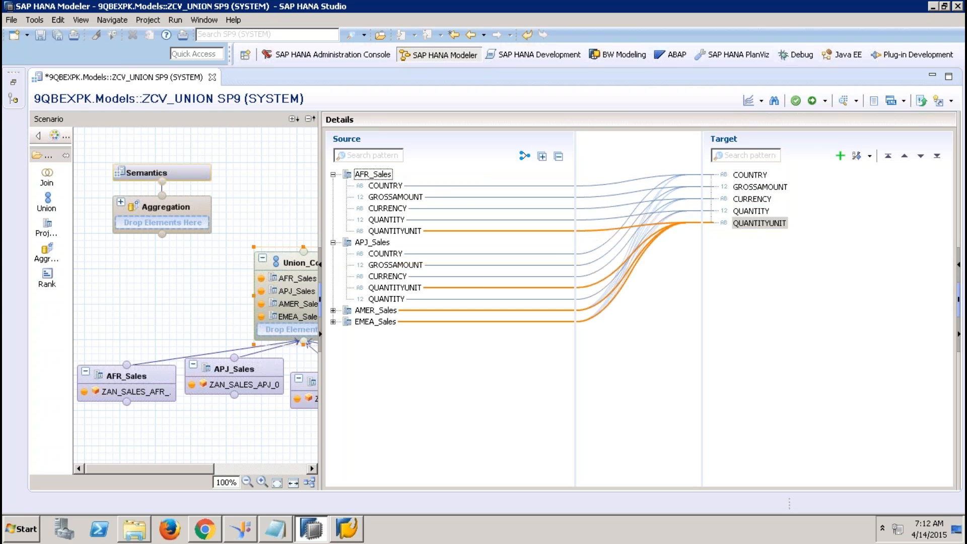
pyautogui.click(750, 176)
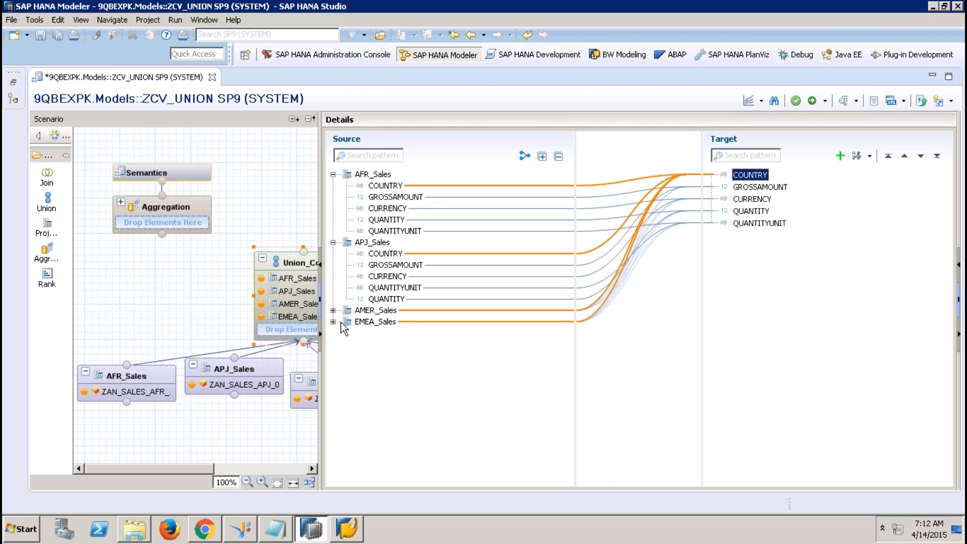
pyautogui.click(333, 310)
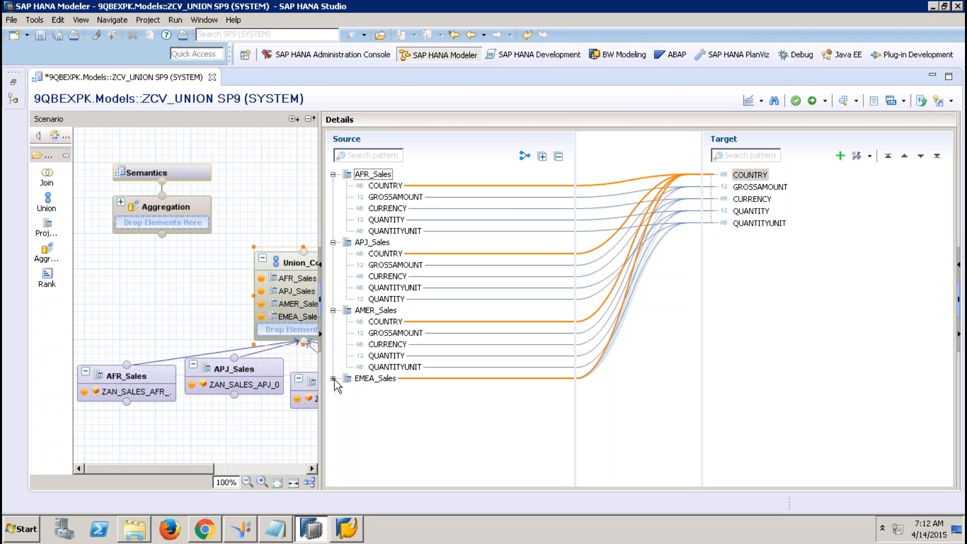
pyautogui.click(333, 378)
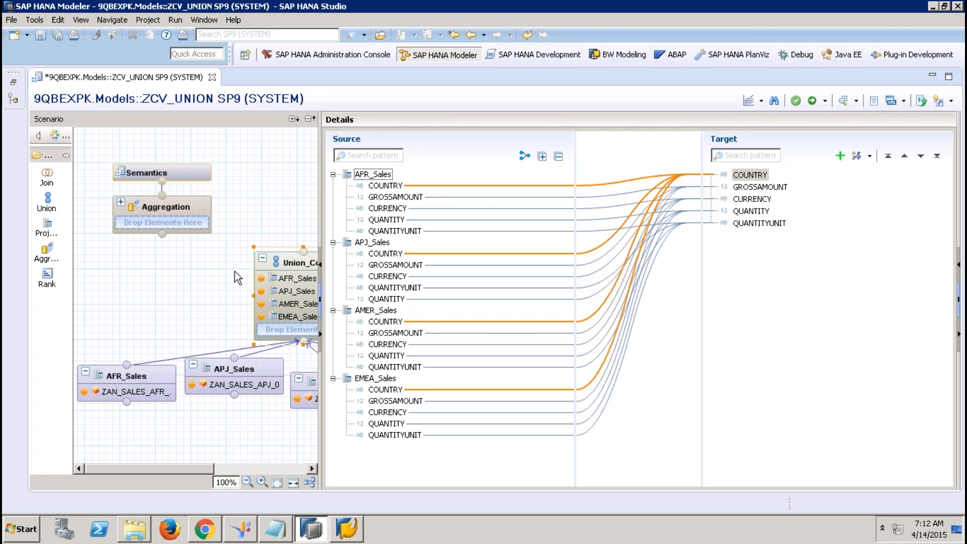
# - Connect the Union_Combine_All_Regions node to the Aggregation node and add GROSSAMOUNT and QUANTITY as aggregated columns
pyautogui.moveTo(304, 249); pyautogui.dragTo(162, 235)
pyautogui.click(177, 206)
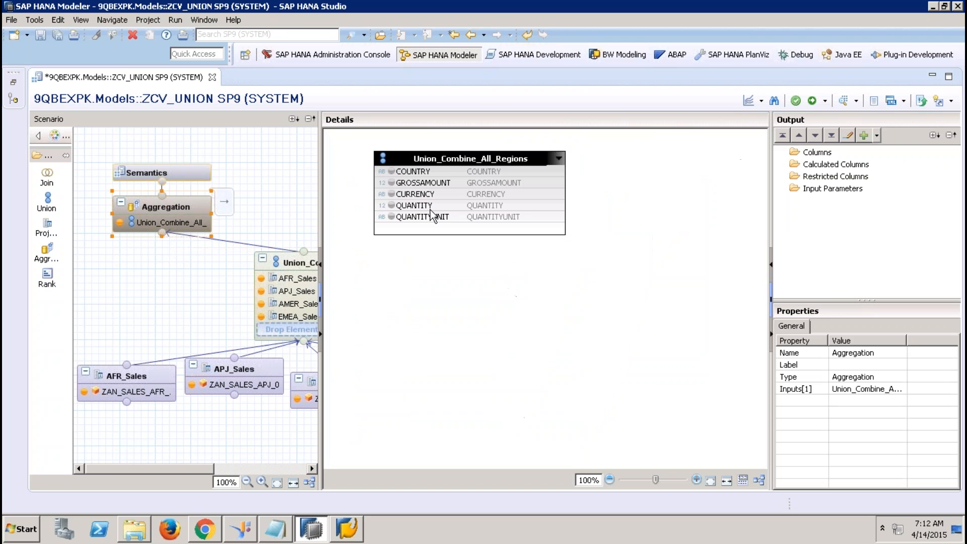
pyautogui.rightClick(421, 184)
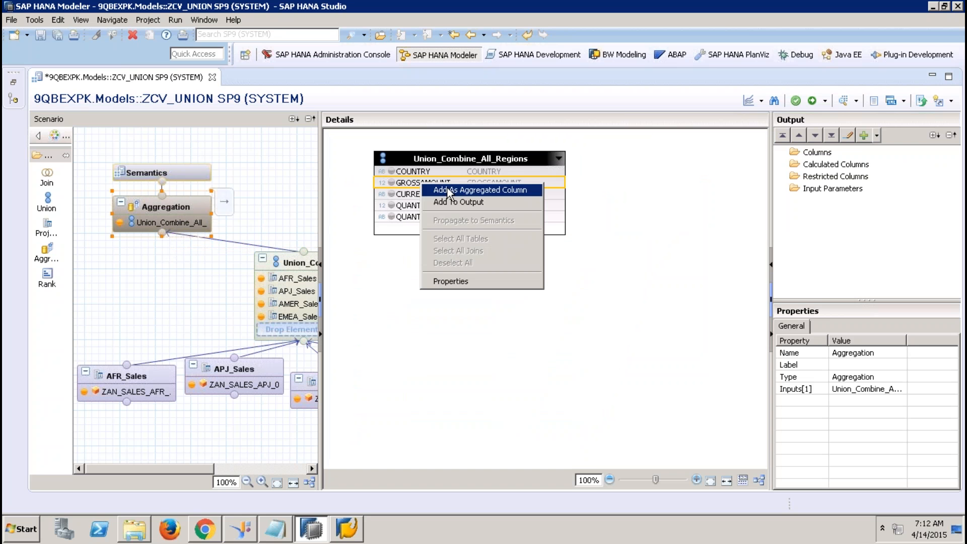
pyautogui.click(450, 190)
pyautogui.click(427, 208)
pyautogui.rightClick(428, 208)
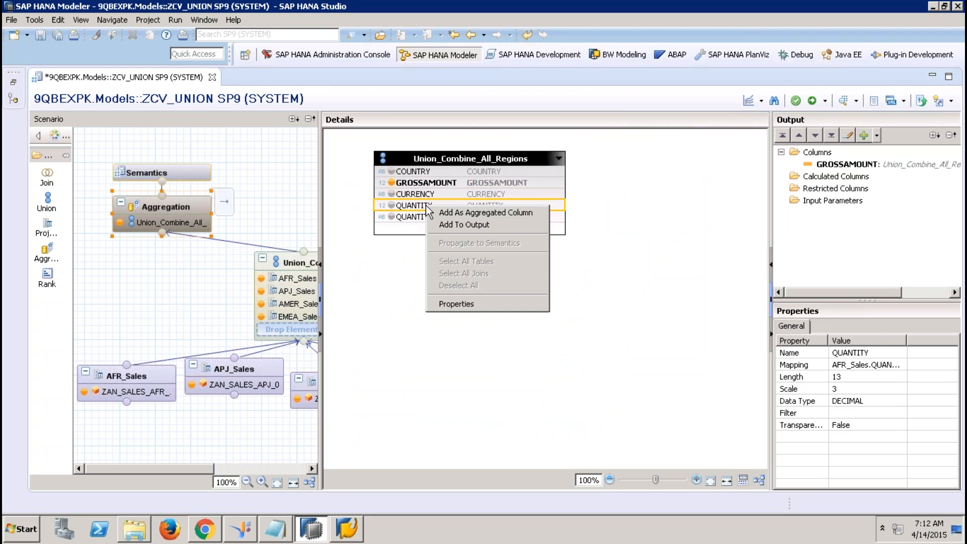
pyautogui.click(441, 213)
# - Add COUNTRY, CURRENCY and QUANTITYUNIT to the Aggregation node's output as regular columns
pyautogui.click(428, 173)
pyautogui.rightClick(428, 173)
pyautogui.click(465, 189)
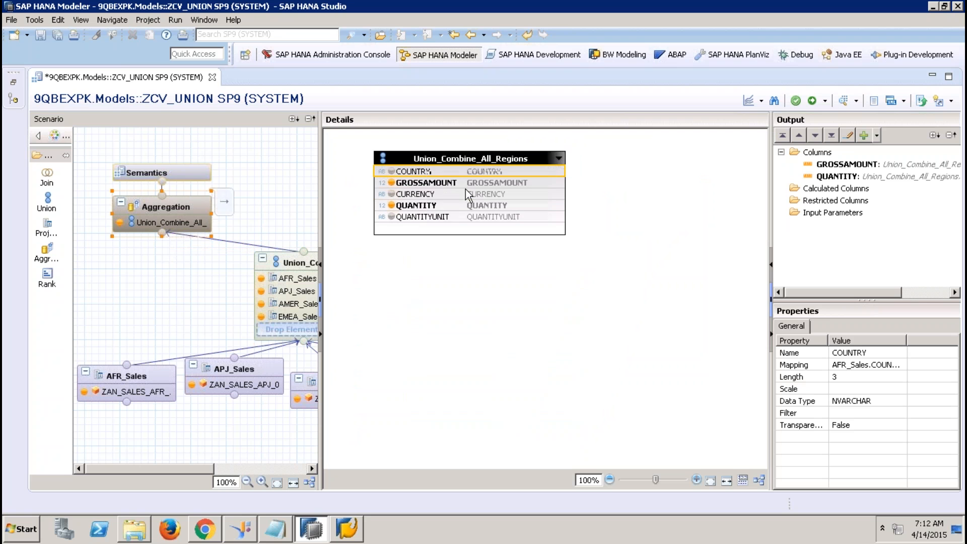
pyautogui.click(440, 195)
pyautogui.rightClick(440, 195)
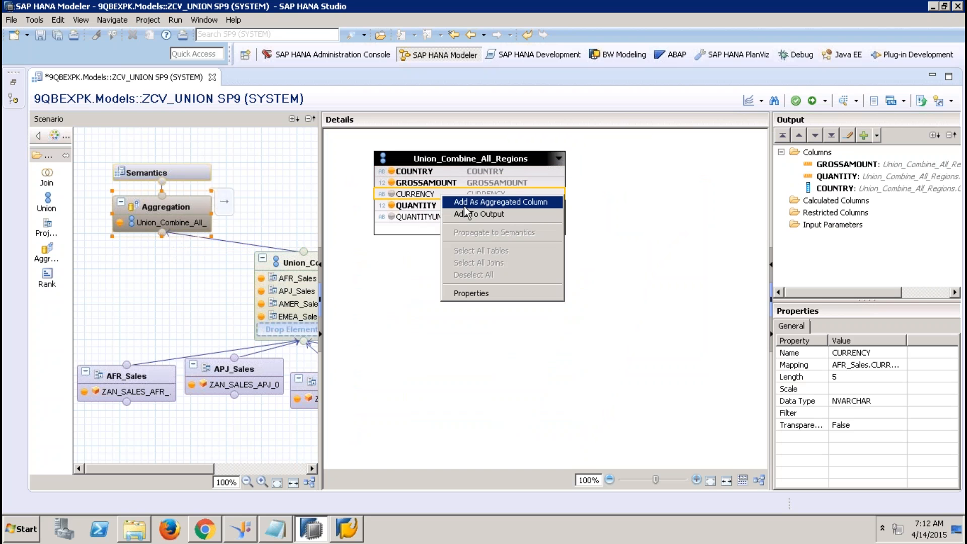
pyautogui.click(467, 213)
pyautogui.click(451, 216)
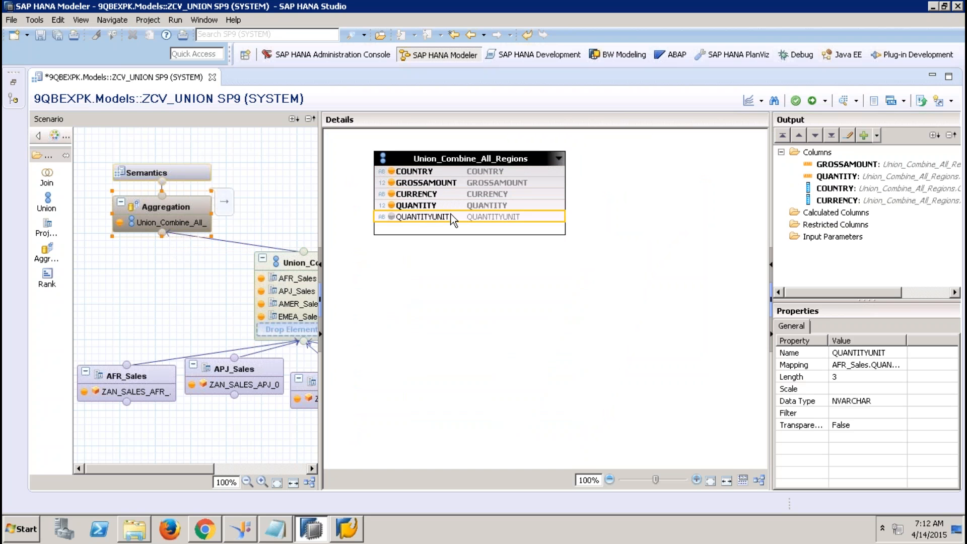
pyautogui.rightClick(452, 214)
pyautogui.click(464, 233)
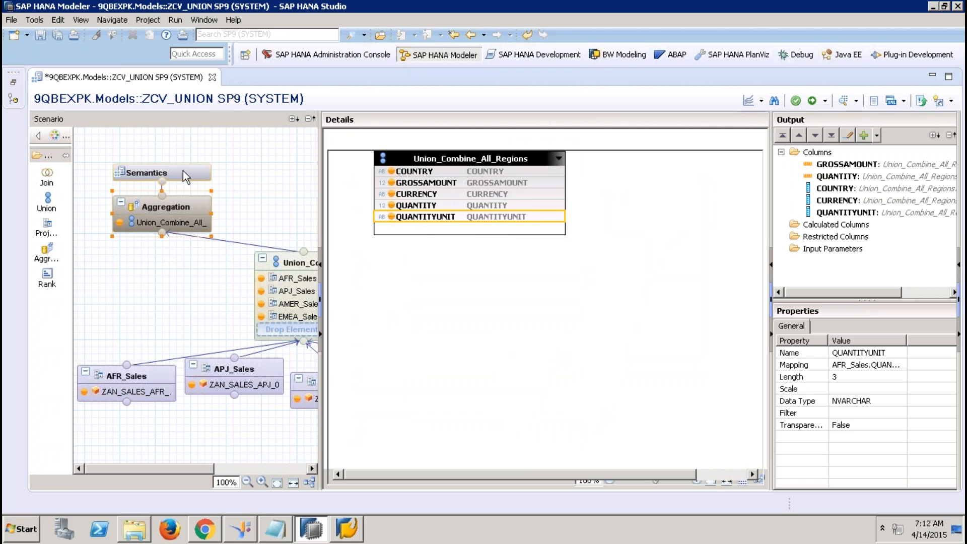
# - Auto-assign the attribute and measure types in the Semantics node, and save and activate the view
pyautogui.click(182, 171)
pyautogui.click(935, 181)
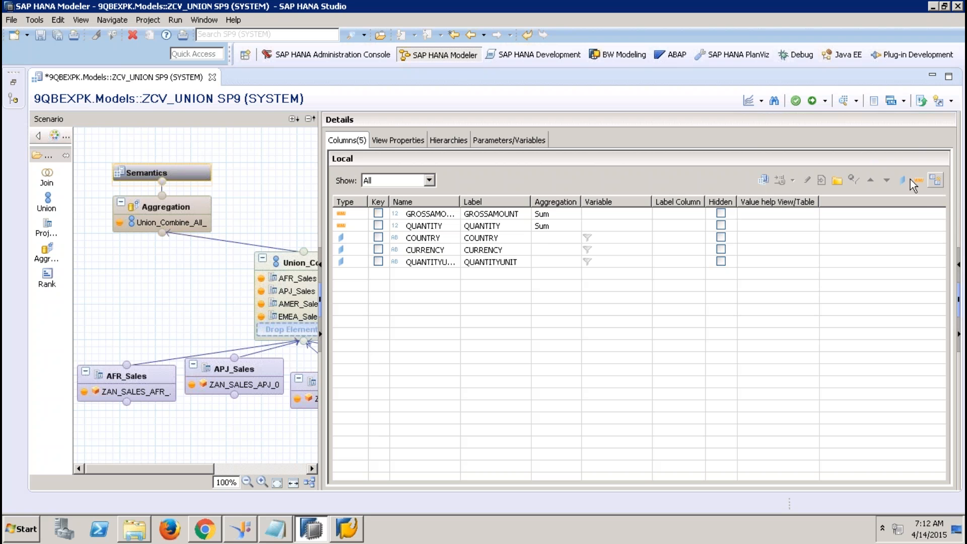
pyautogui.click(812, 101)
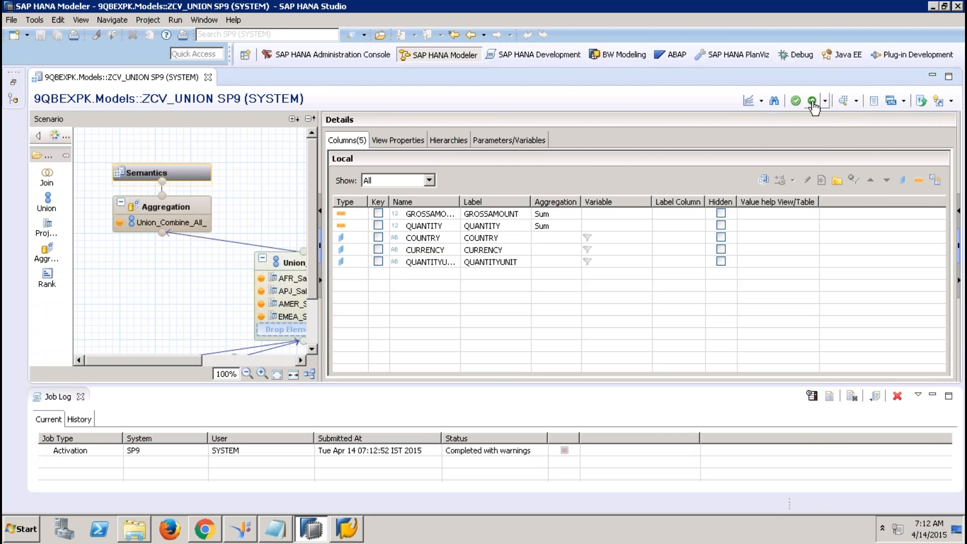
# - Preview the activated view's raw data, look through the rows for countries of every region, and close the preview
pyautogui.click(846, 101)
pyautogui.click(191, 100)
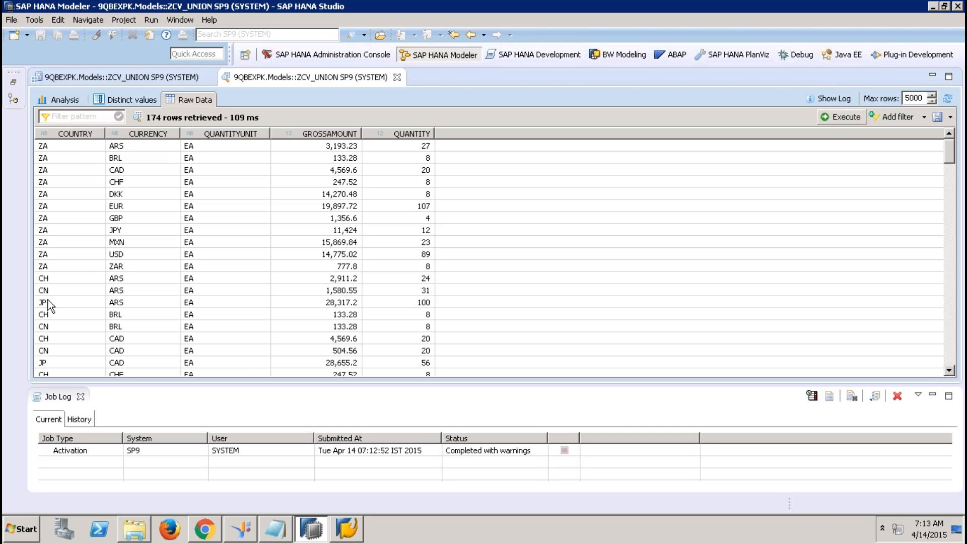
pyautogui.click(950, 278)
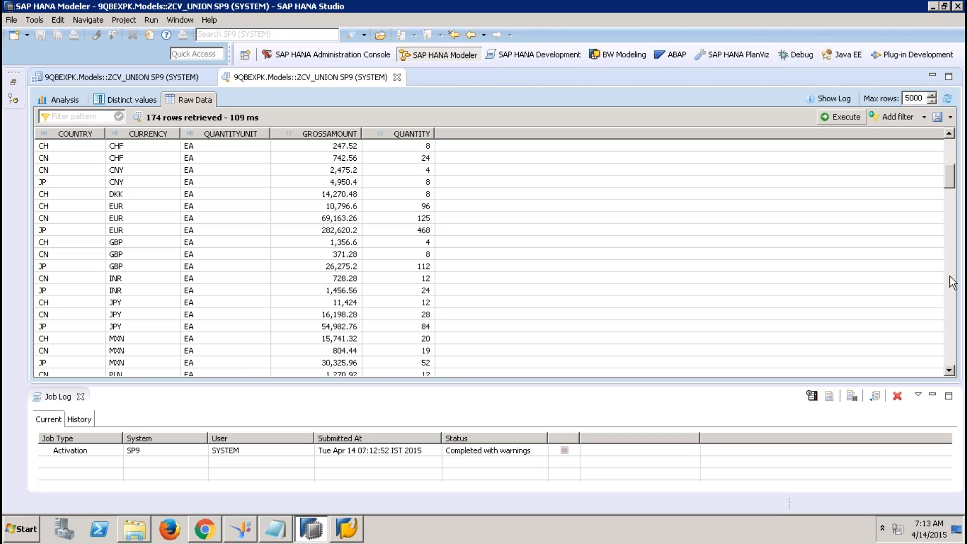
pyautogui.click(950, 281)
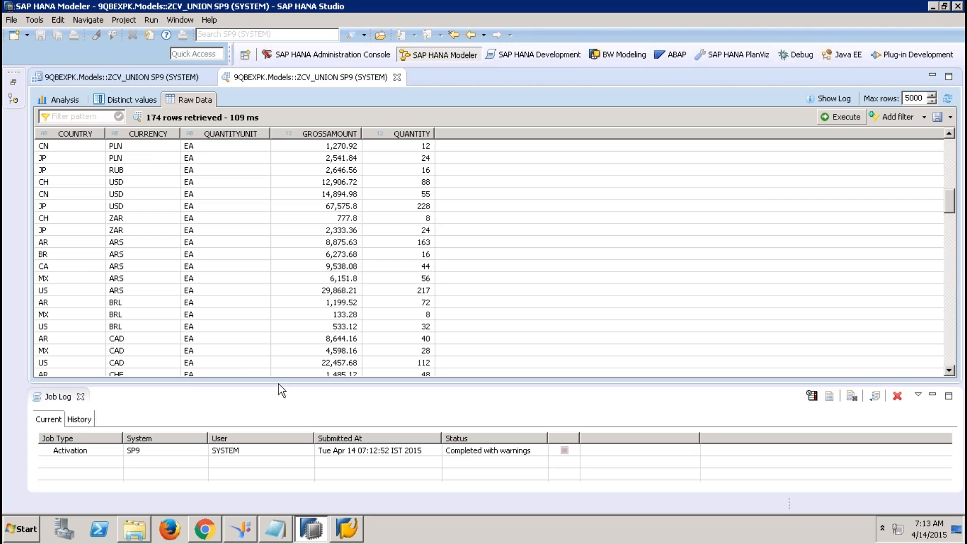
pyautogui.click(80, 364)
pyautogui.click(67, 351)
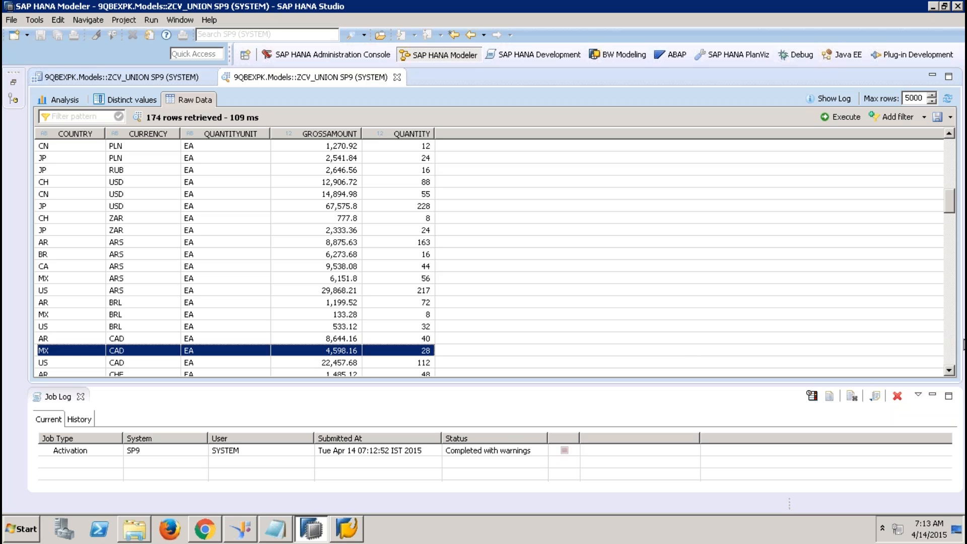
pyautogui.click(951, 351)
pyautogui.click(951, 351)
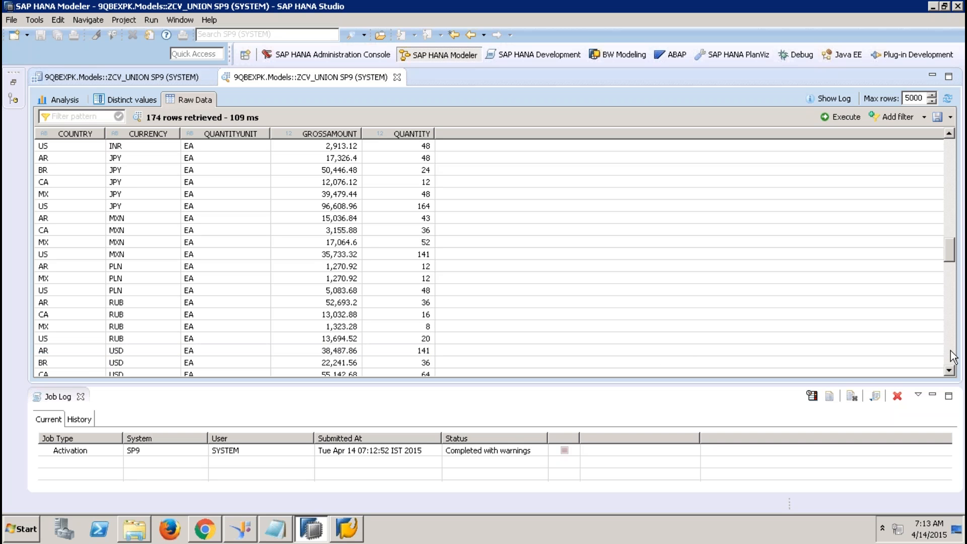
pyautogui.click(952, 357)
pyautogui.click(952, 356)
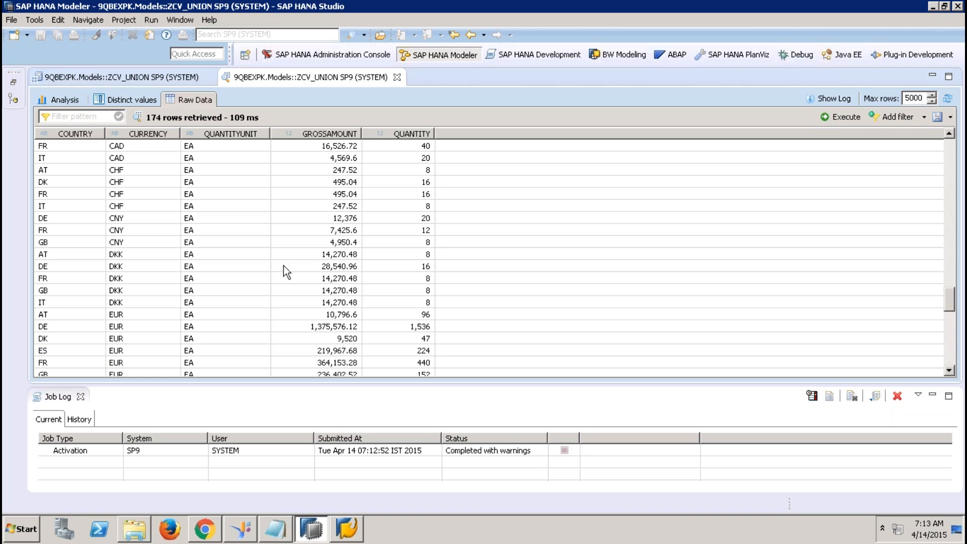
pyautogui.click(73, 291)
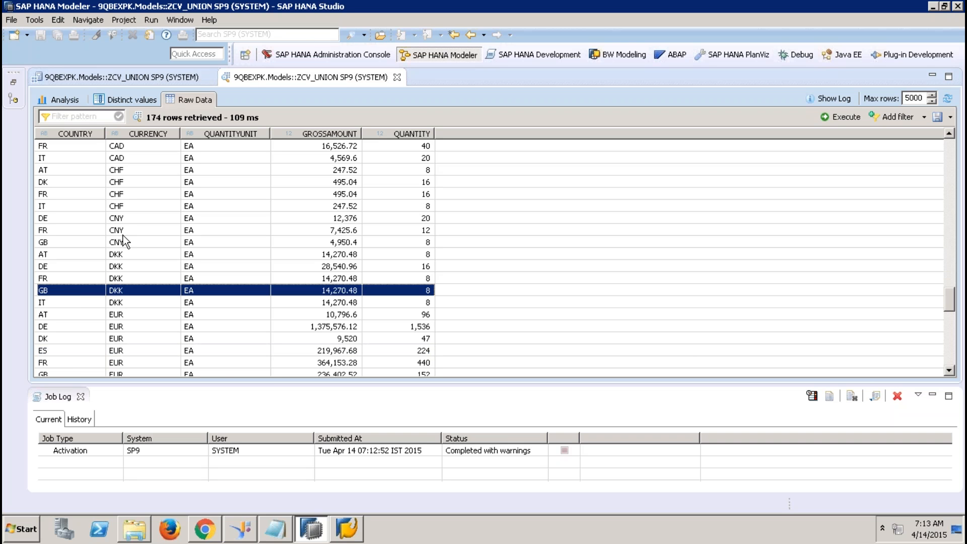
pyautogui.click(397, 76)
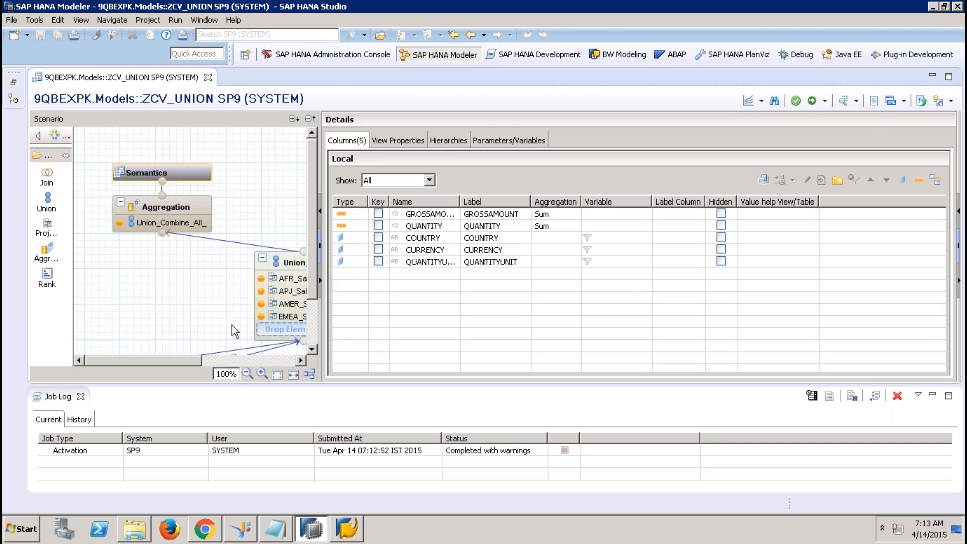
# - Close the job log, and auto-arrange the scenario nodes in a widened scenario area
pyautogui.click(81, 397)
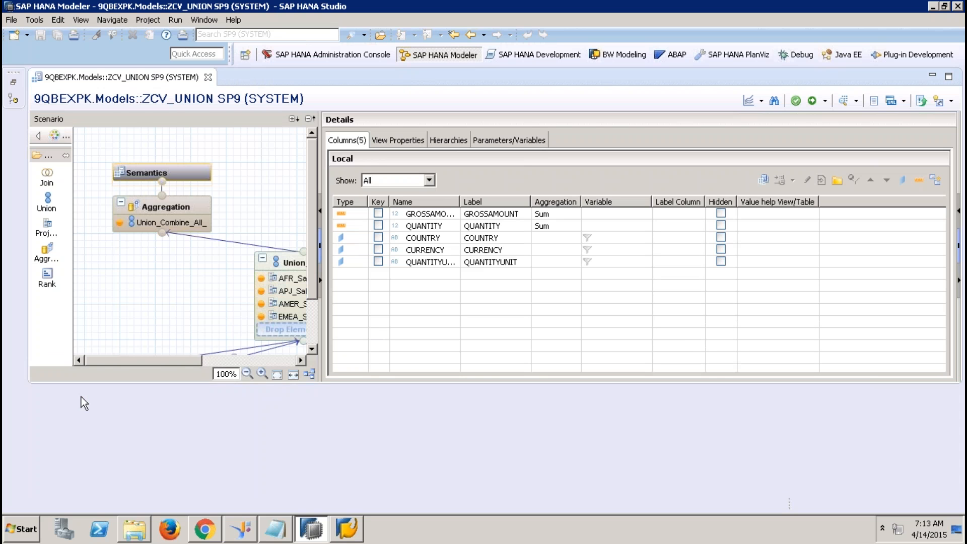
pyautogui.click(309, 479)
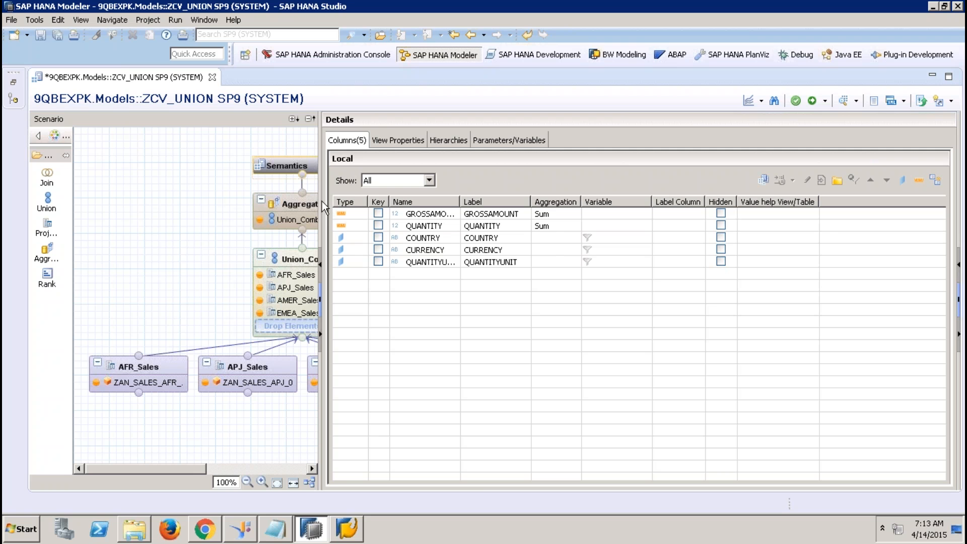
pyautogui.moveTo(321, 200); pyautogui.dragTo(550, 209)
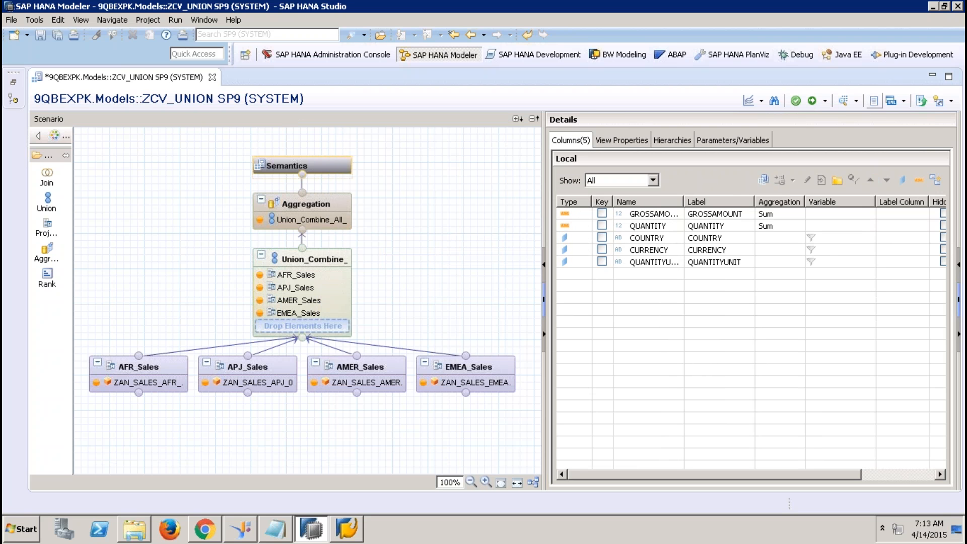
# - Preview the view's raw data again, examine the COUNTRY value of the first row, and close the preview
pyautogui.click(845, 100)
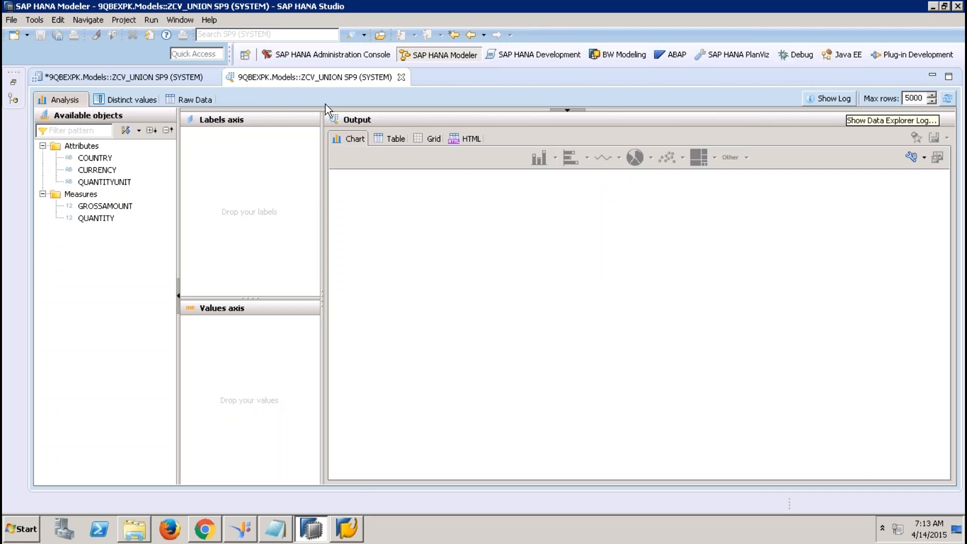
pyautogui.click(205, 100)
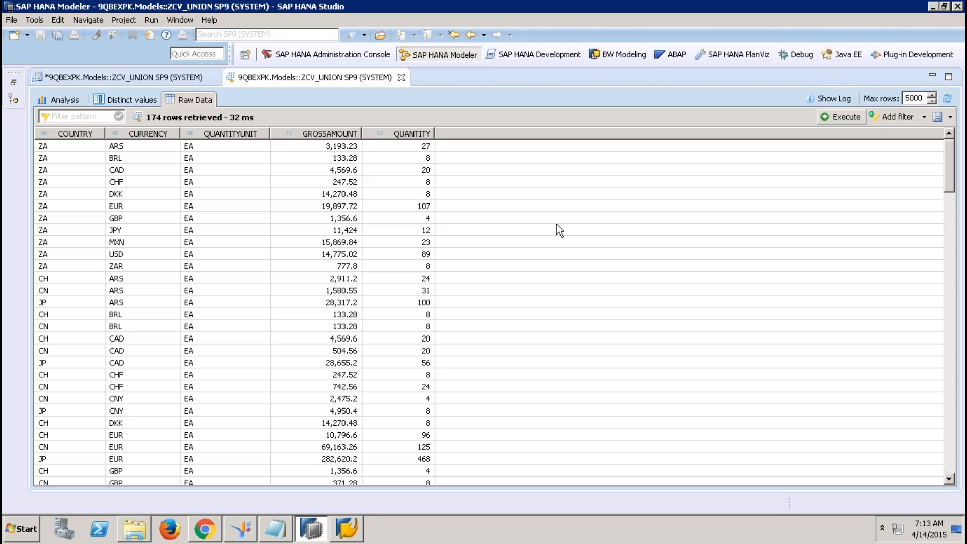
pyautogui.click(61, 150)
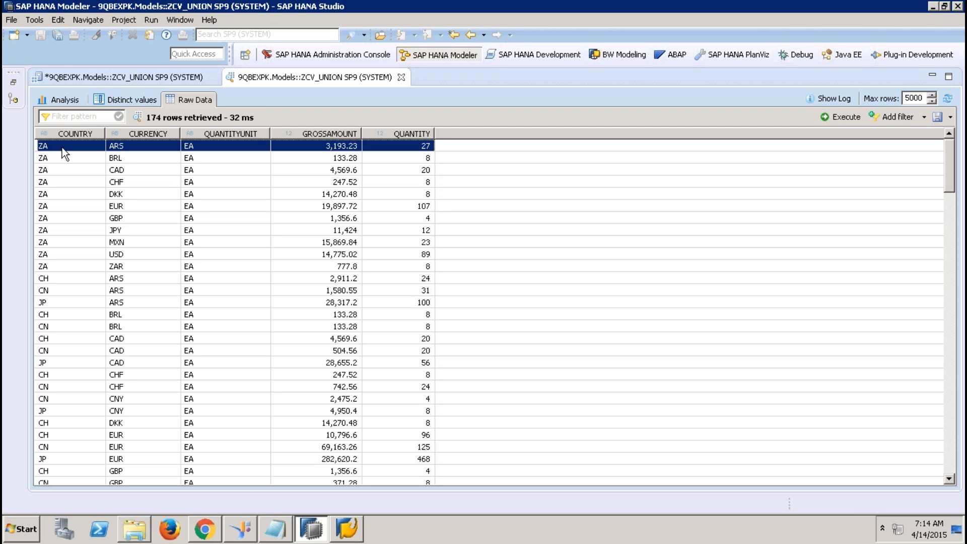
pyautogui.click(401, 77)
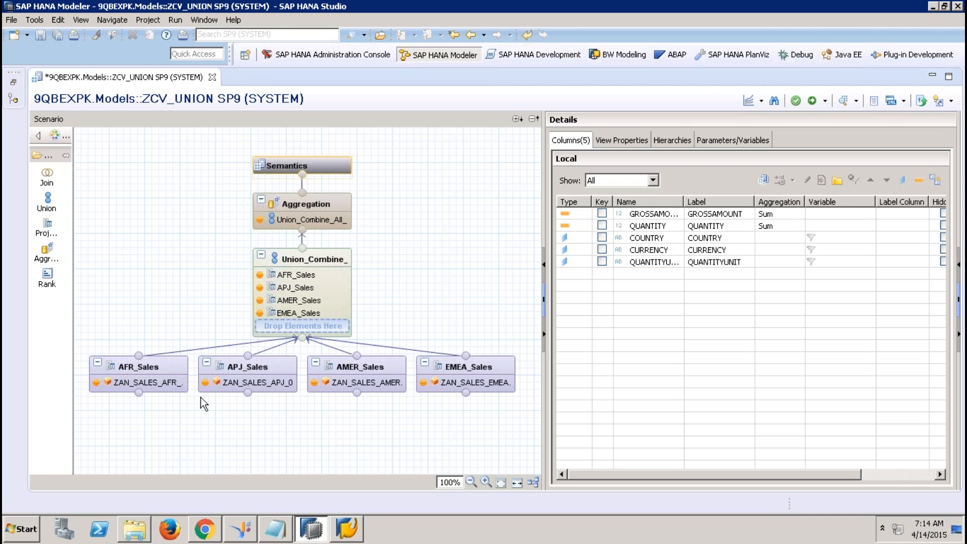
# - Start a new calculated column in the AFR_Sales projection and name it CVALUE
pyautogui.click(163, 363)
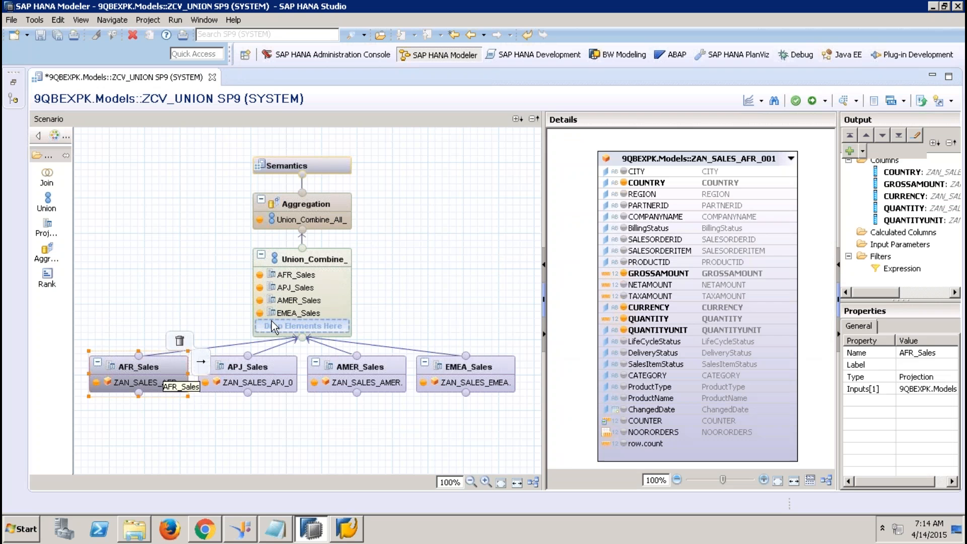
pyautogui.moveTo(543, 189); pyautogui.dragTo(449, 185)
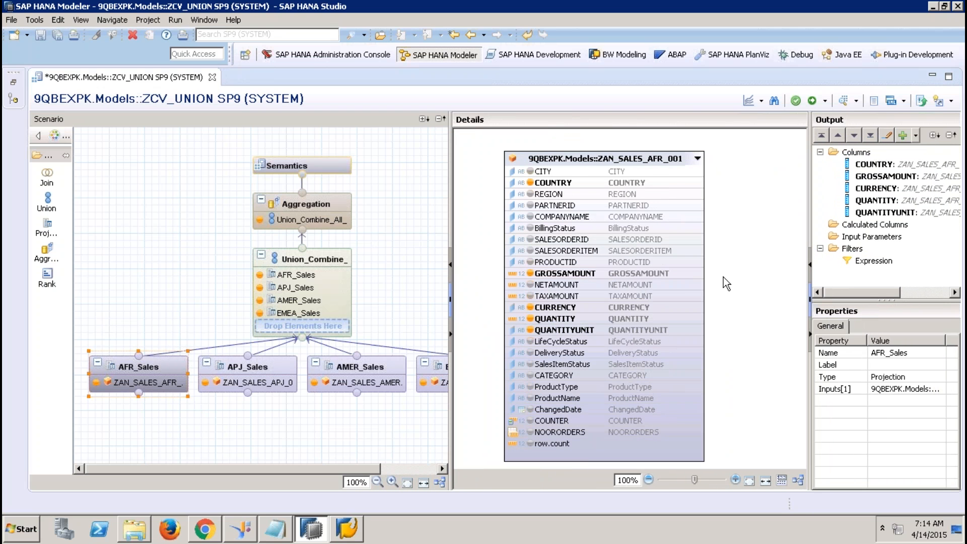
pyautogui.click(861, 227)
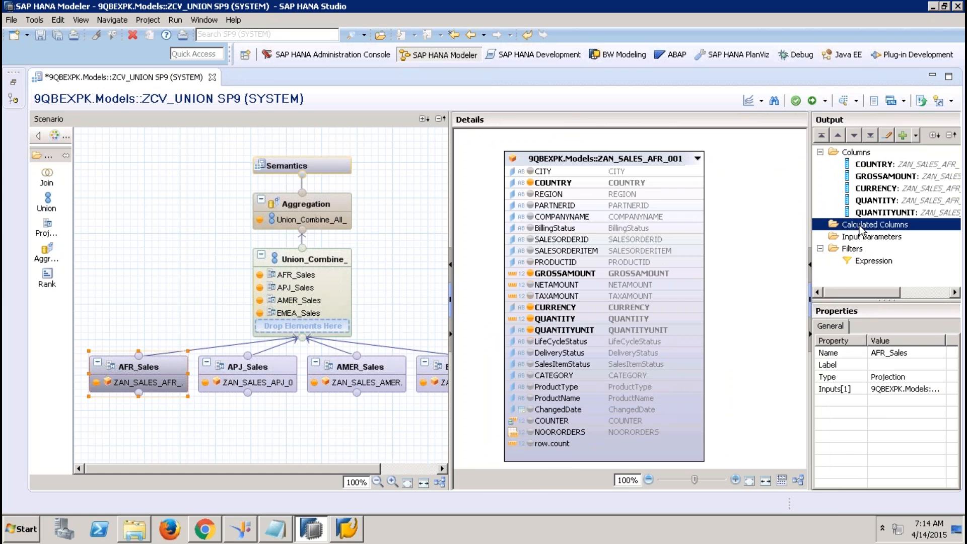
pyautogui.rightClick(861, 227)
pyautogui.click(878, 233)
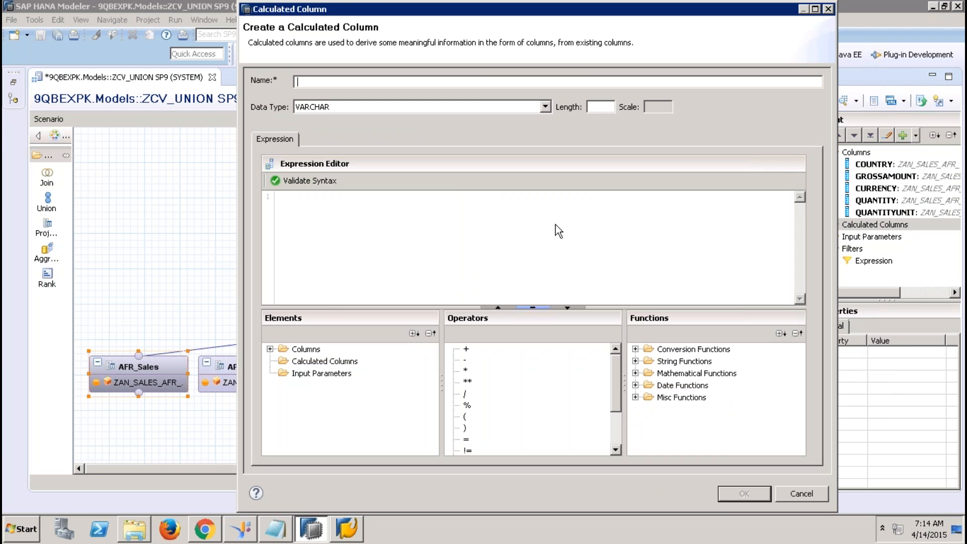
pyautogui.write('constantvalu')
pyautogui.press('BackSpace')
pyautogui.press('BackSpace')
pyautogui.press('BackSpace')
pyautogui.press('BackSpace')
pyautogui.press('BackSpace')
pyautogui.press('BackSpace')
pyautogui.press('BackSpace')
pyautogui.press('BackSpace')
pyautogui.press('BackSpace')
pyautogui.press('BackSpace')
pyautogui.press('BackSpace')
pyautogui.press('BackSpace')
pyautogui.write('CVALUE')
# - Give CVALUE the constant expression 'AFRNODE', validate its syntax, set the VARCHAR length to 15, and create the column
pyautogui.click(341, 206)
pyautogui.write("'AFR'NODE")
pyautogui.click(303, 181)
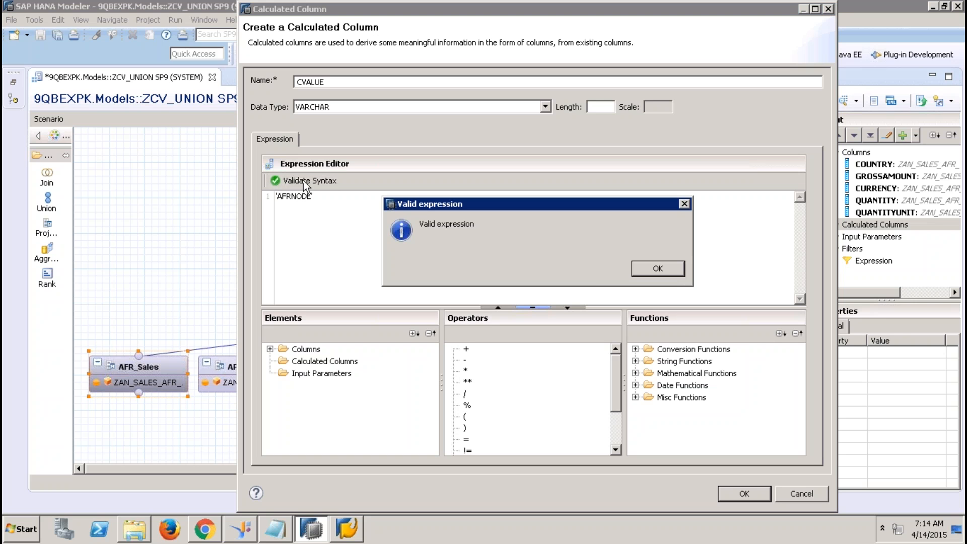
pyautogui.click(658, 268)
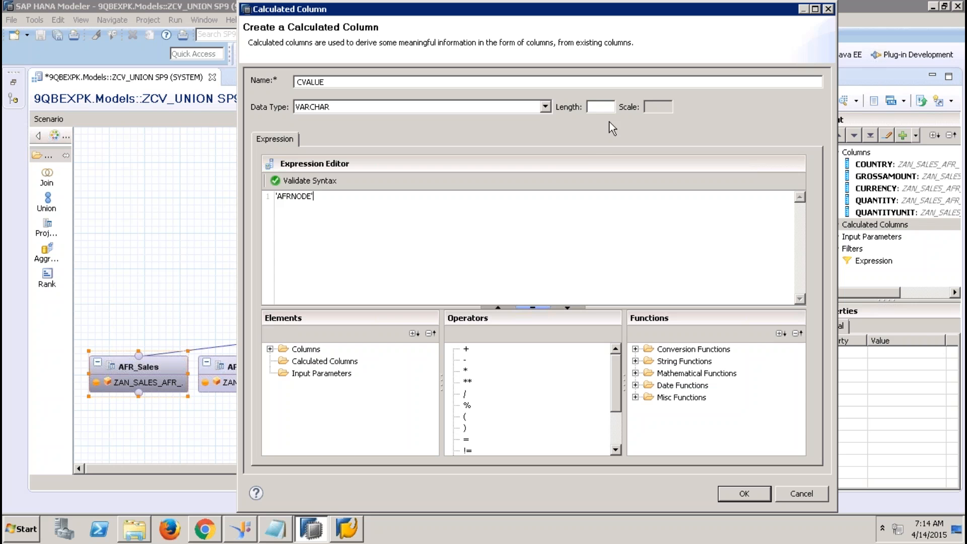
pyautogui.write('15')
pyautogui.click(737, 494)
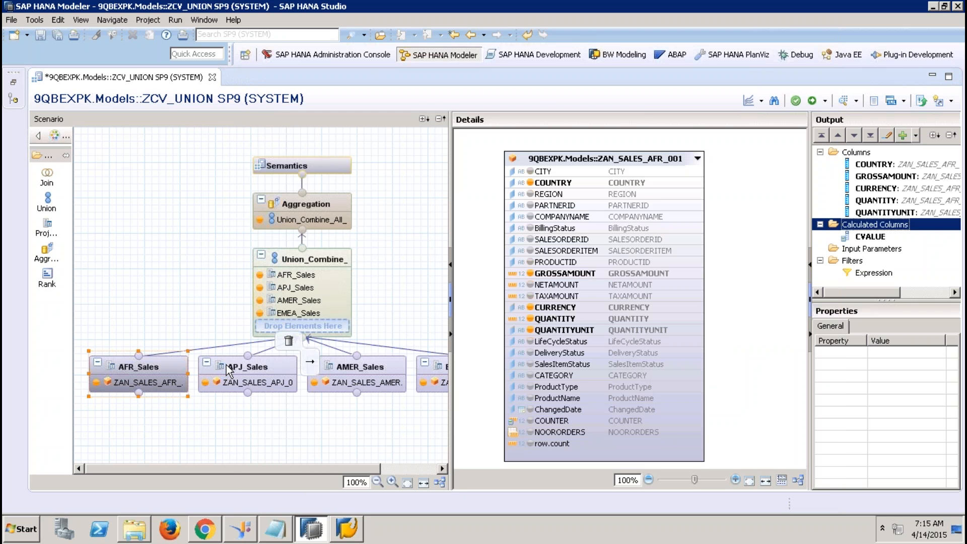
# - Create the calculated column CVALUE in the APJ_Sales projection as VARCHAR of length 15 with the expression 'APJNode'
pyautogui.click(228, 372)
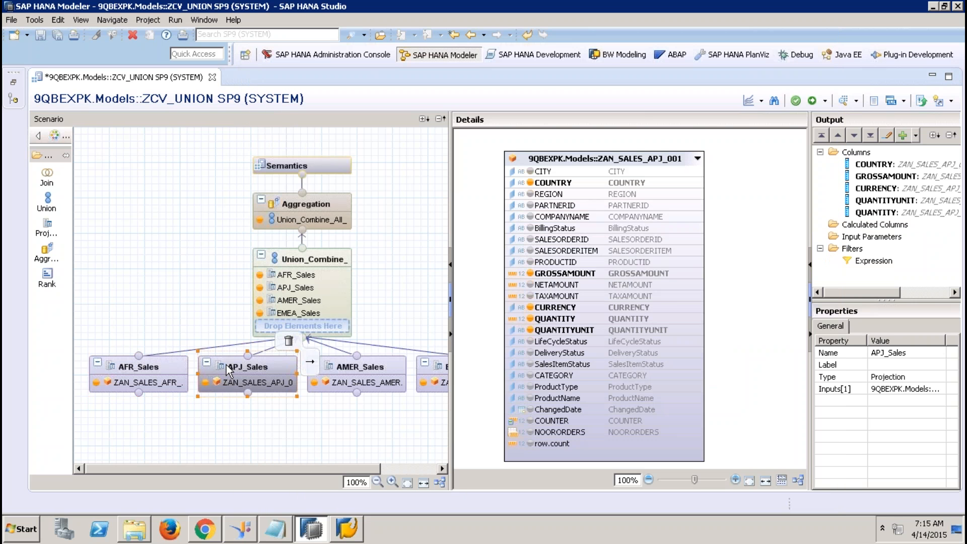
pyautogui.rightClick(856, 228)
pyautogui.click(878, 237)
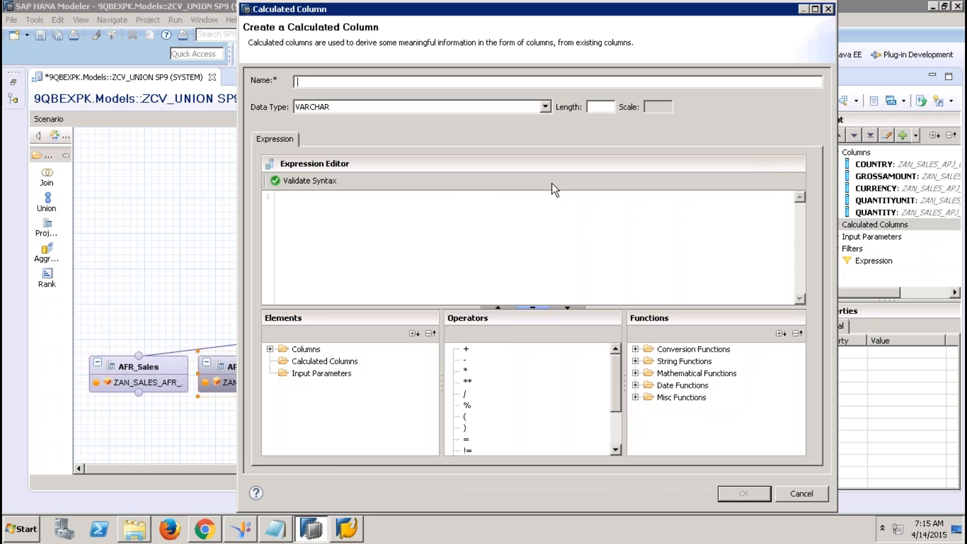
pyautogui.write('CVALUE')
pyautogui.write('15')
pyautogui.click(458, 202)
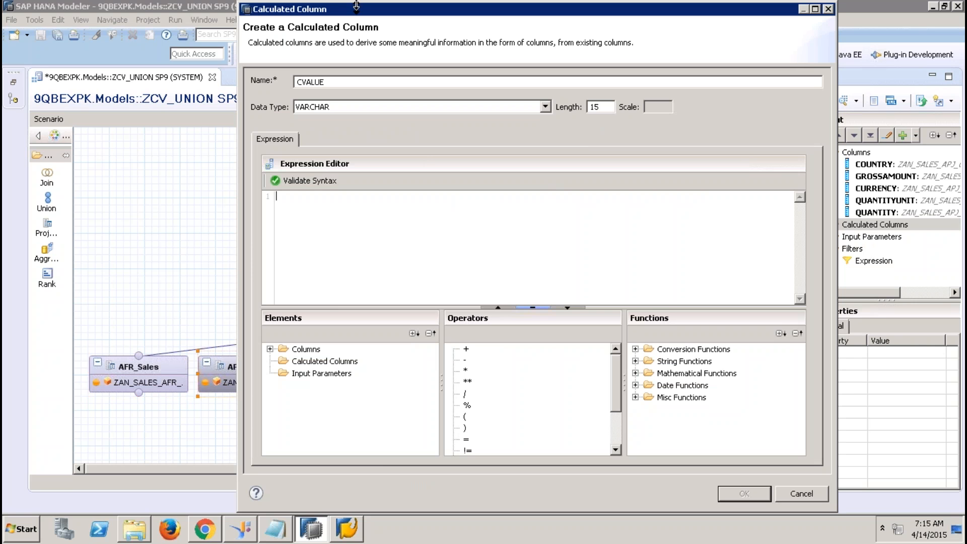
pyautogui.moveTo(360, 15); pyautogui.dragTo(414, 18)
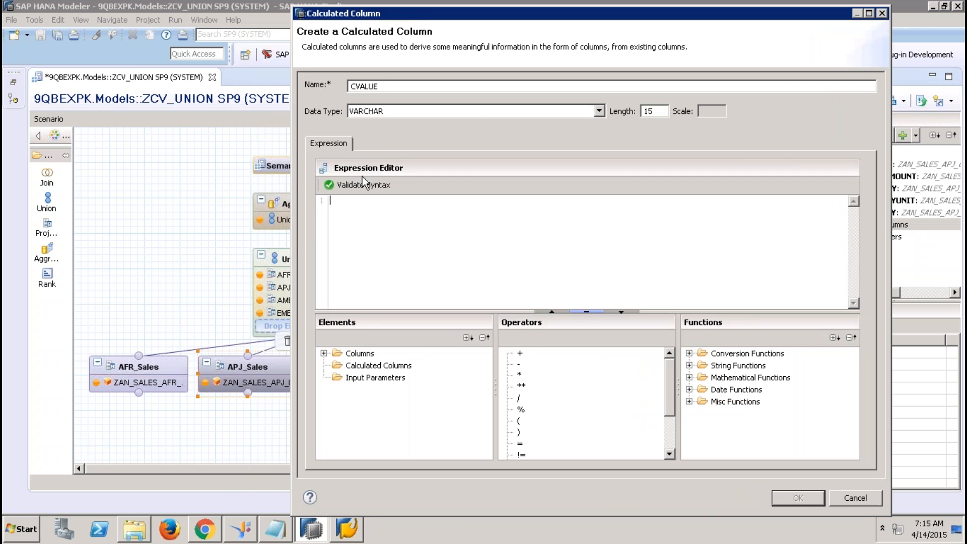
pyautogui.write("'APJNode'")
pyautogui.click(787, 503)
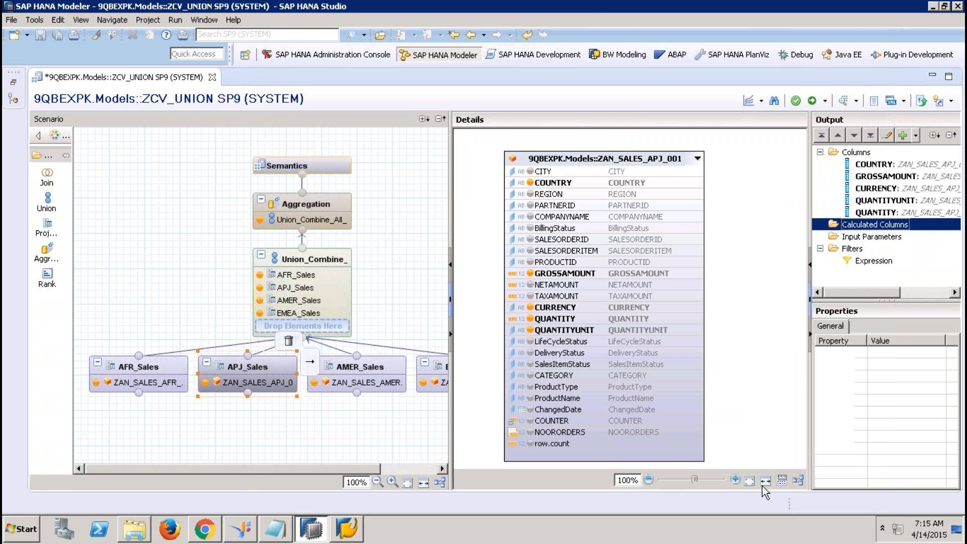
# - Create the calculated column CVALUE in the AMER_Sales projection as VARCHAR of length 15 with the expression 'AMERNode'
pyautogui.click(388, 364)
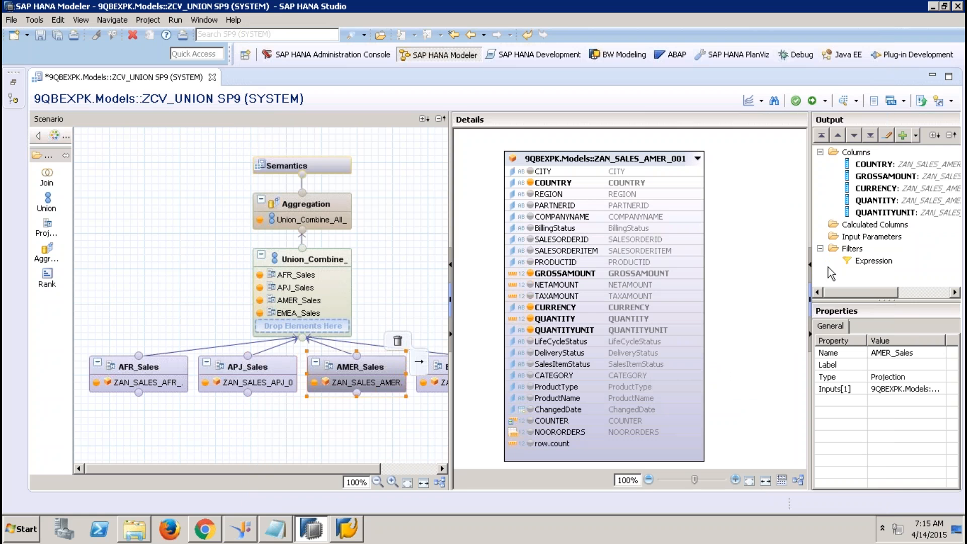
pyautogui.rightClick(881, 224)
pyautogui.click(899, 230)
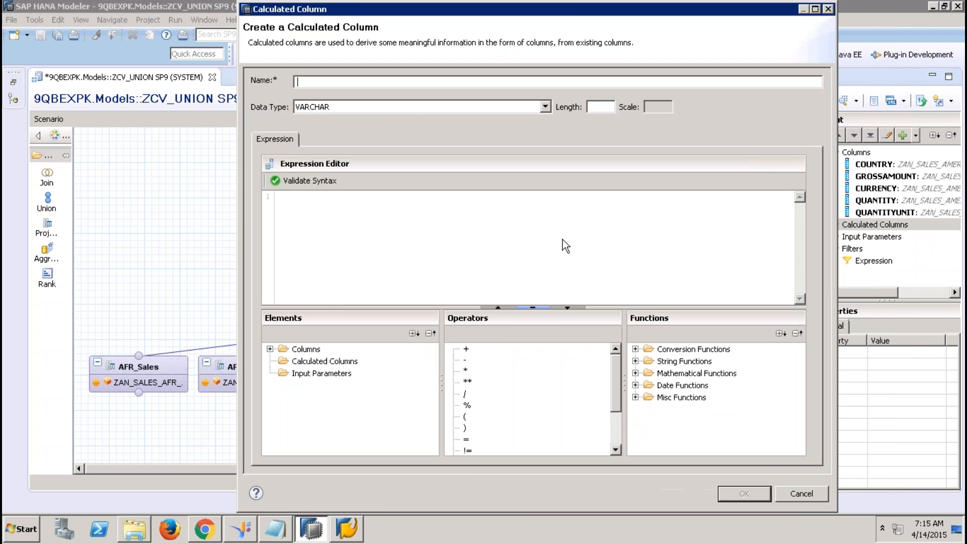
pyautogui.write('CVALUE')
pyautogui.click(600, 109)
pyautogui.write('15')
pyautogui.click(453, 218)
pyautogui.write("'")
pyautogui.moveTo(467, 13); pyautogui.dragTo(336, 63)
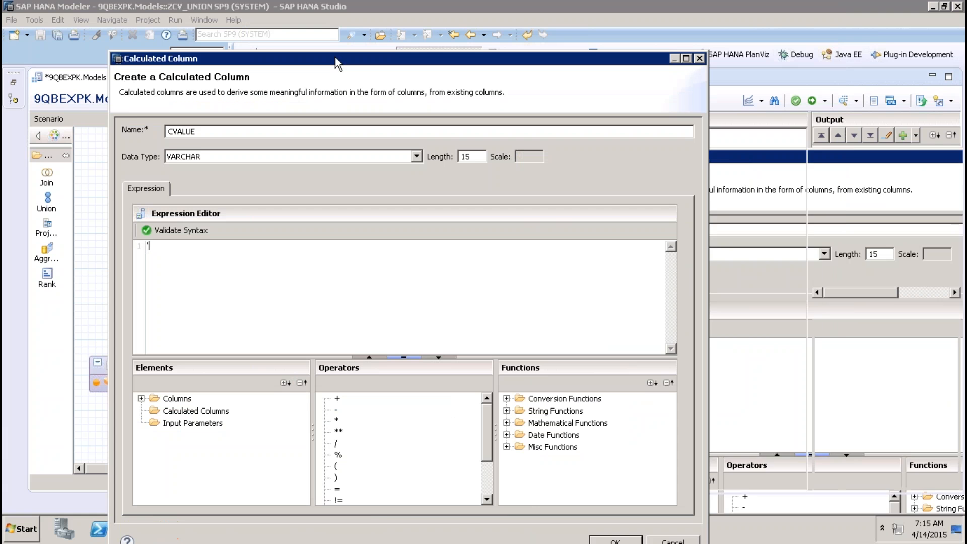
pyautogui.write('AMER')
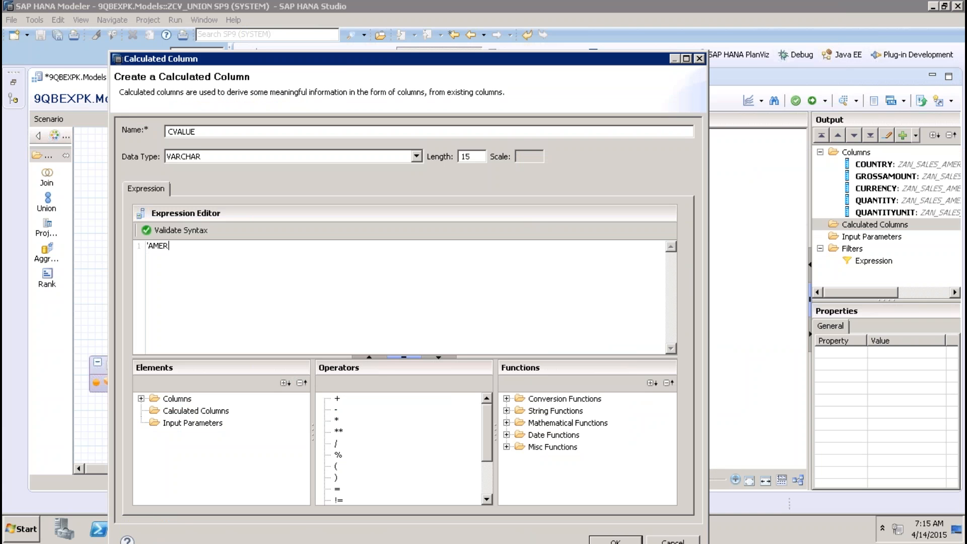
pyautogui.write("Node'")
pyautogui.click(607, 540)
# - Create the calculated column CVALUE in the EMEA_Sales projection as VARCHAR of length 15 with the expression 'EMEANode'
pyautogui.click(438, 376)
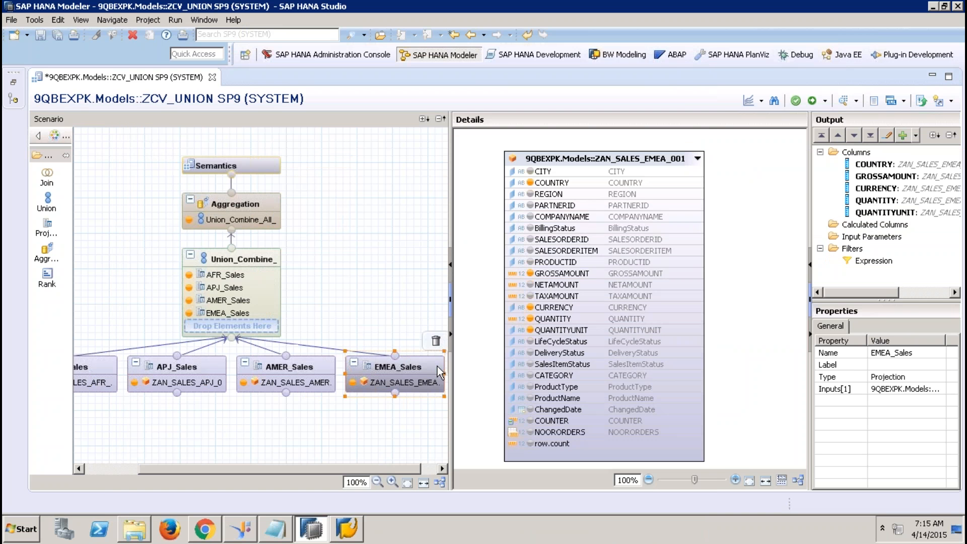
pyautogui.rightClick(878, 226)
pyautogui.click(908, 233)
pyautogui.write('CVALUE')
pyautogui.press('Tab')
pyautogui.press('Tab')
pyautogui.write('15')
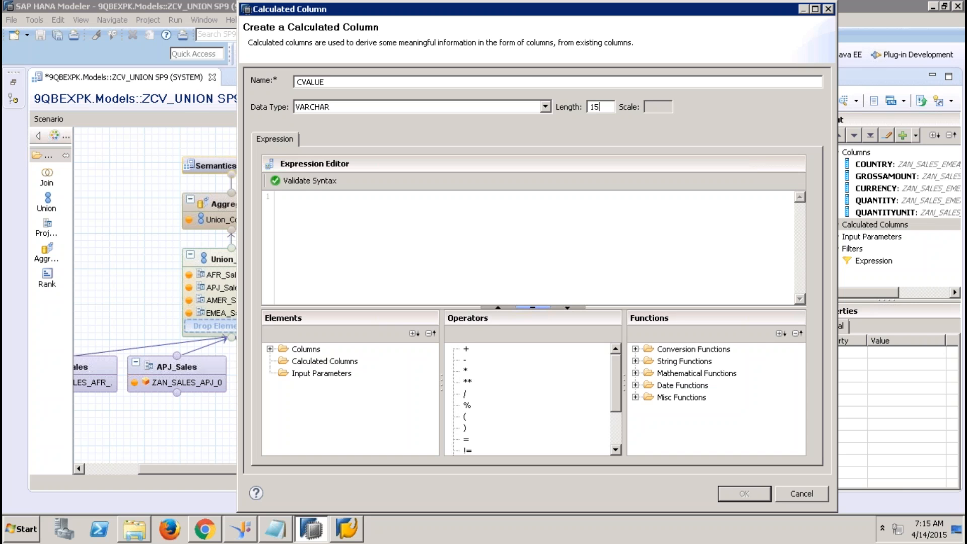
pyautogui.click(335, 215)
pyautogui.write("'EMEANode'")
pyautogui.click(755, 496)
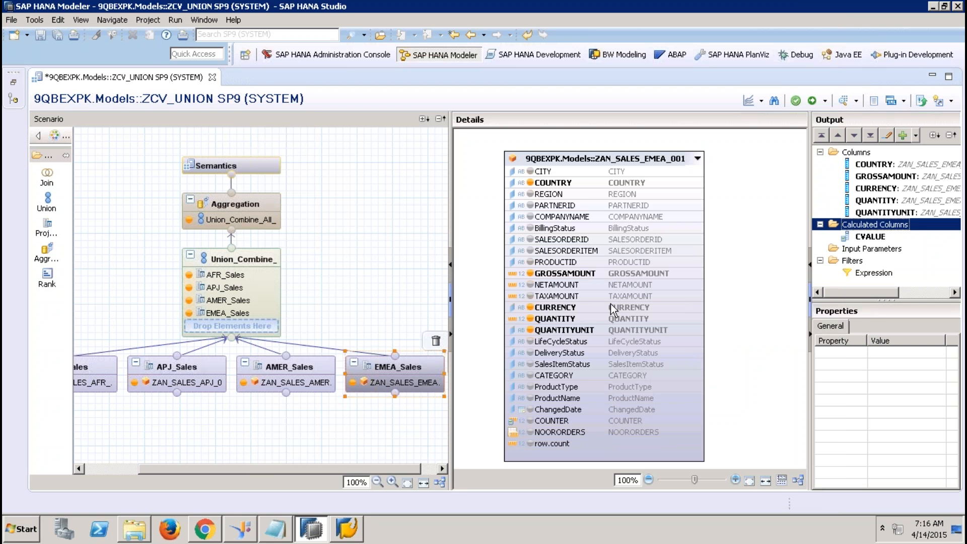
# - Map the projections' CVALUE columns by name to a CVALUE target column in the union node, and check its mapping lines
pyautogui.click(250, 260)
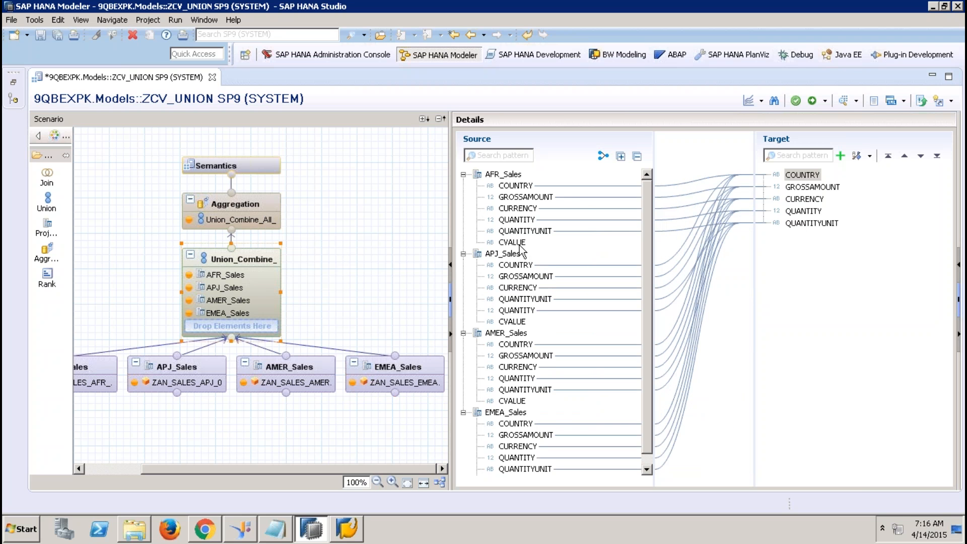
pyautogui.click(512, 243)
pyautogui.click(602, 155)
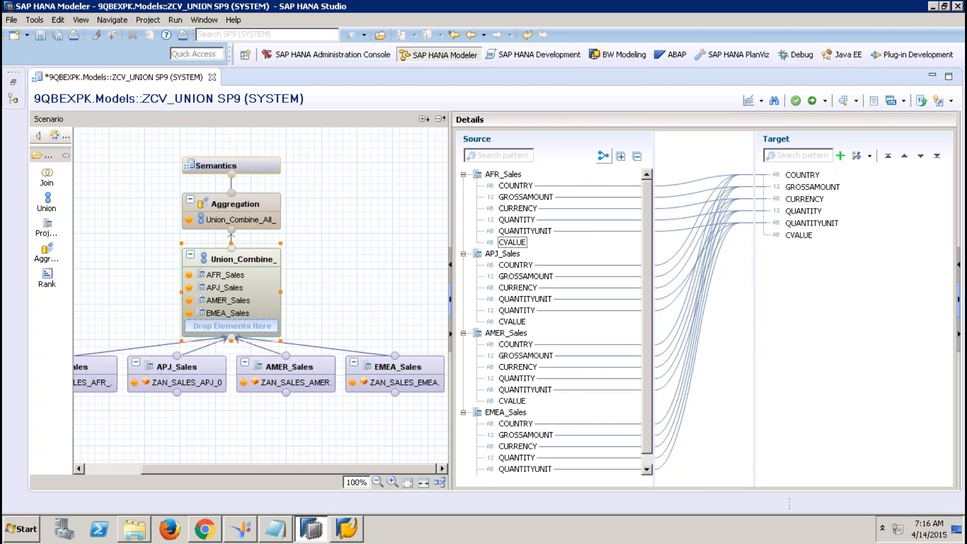
pyautogui.click(798, 236)
pyautogui.click(800, 235)
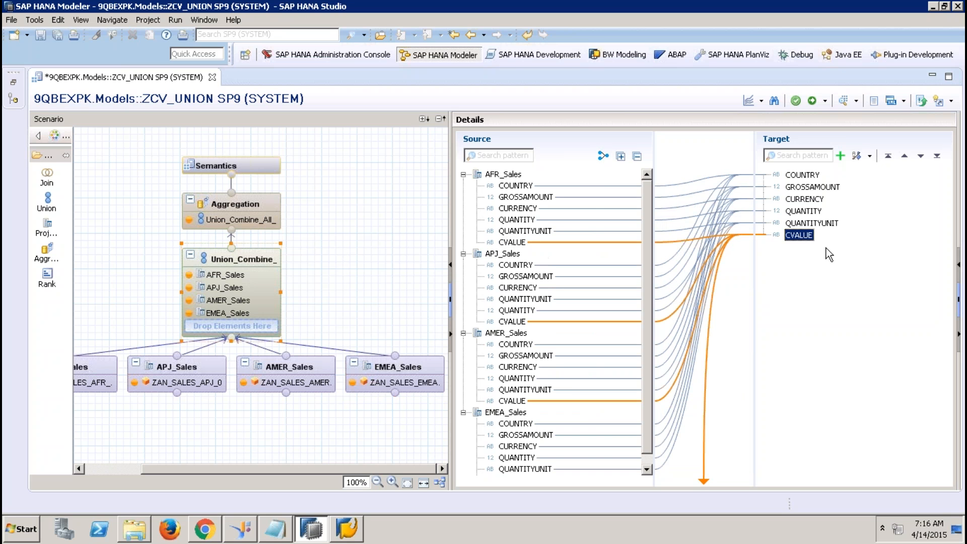
# - Add CVALUE from the union to the output of the Aggregation node
pyautogui.click(259, 207)
pyautogui.rightClick(568, 231)
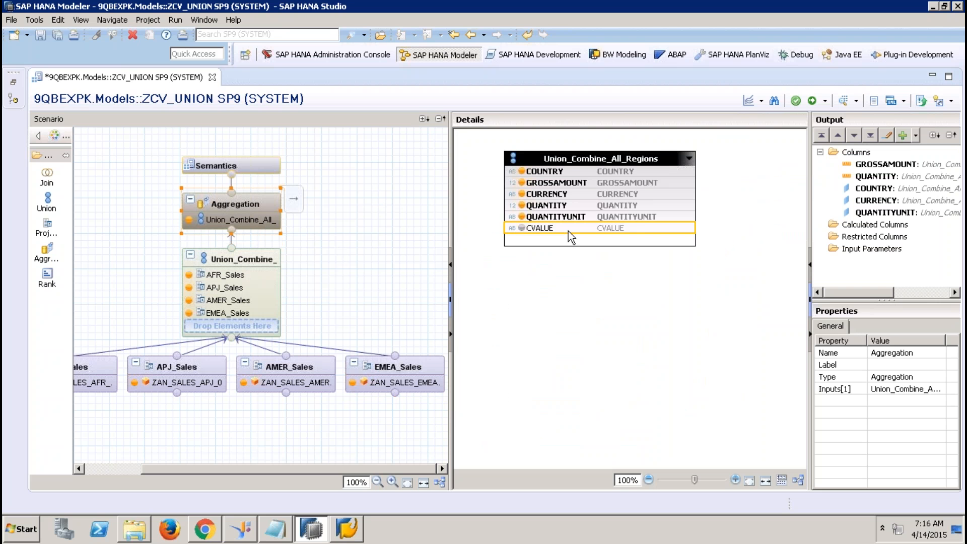
pyautogui.click(629, 252)
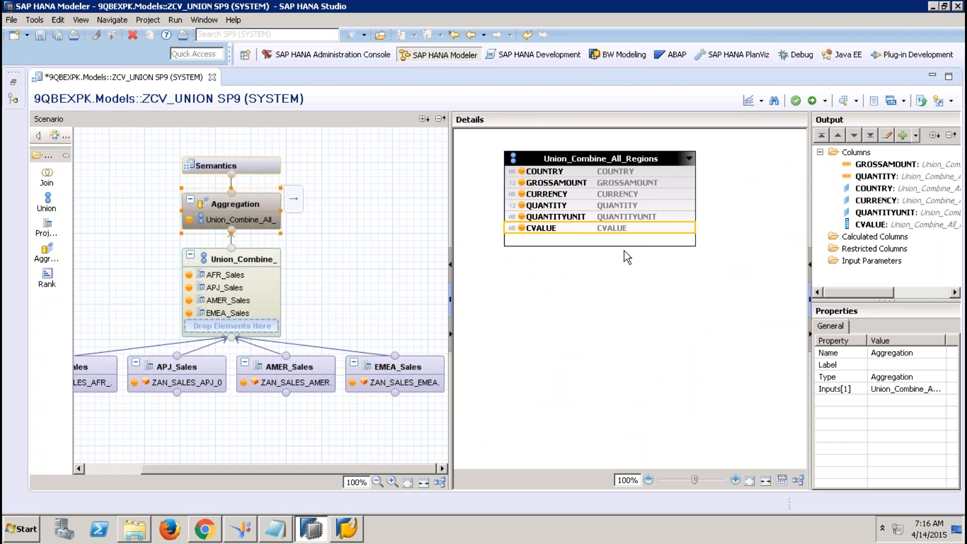
# - Auto-assign the type of the new CVALUE column in the Semantics node, and save and activate the view
pyautogui.click(267, 162)
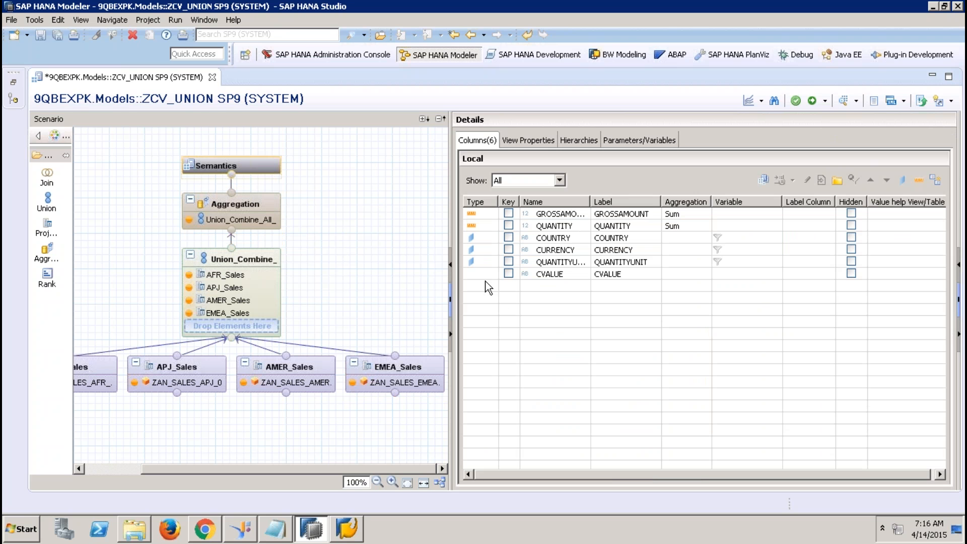
pyautogui.click(937, 182)
pyautogui.click(812, 102)
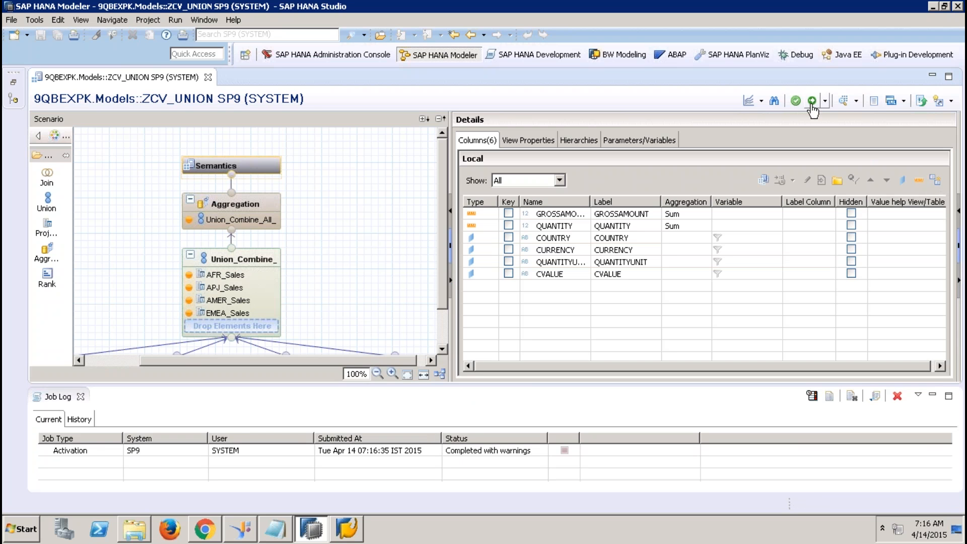
# - Preview the activated view's raw data and sort the rows by CVALUE
pyautogui.click(842, 101)
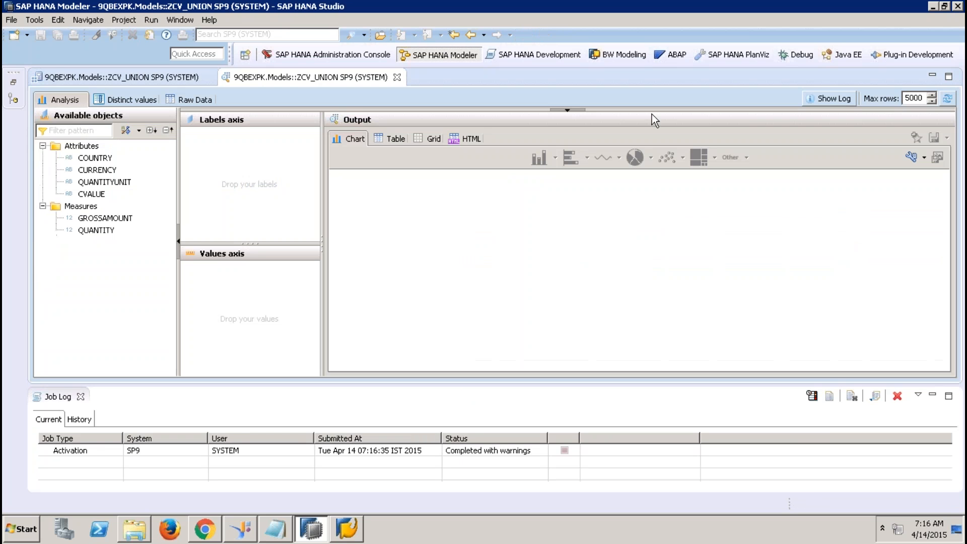
pyautogui.click(195, 101)
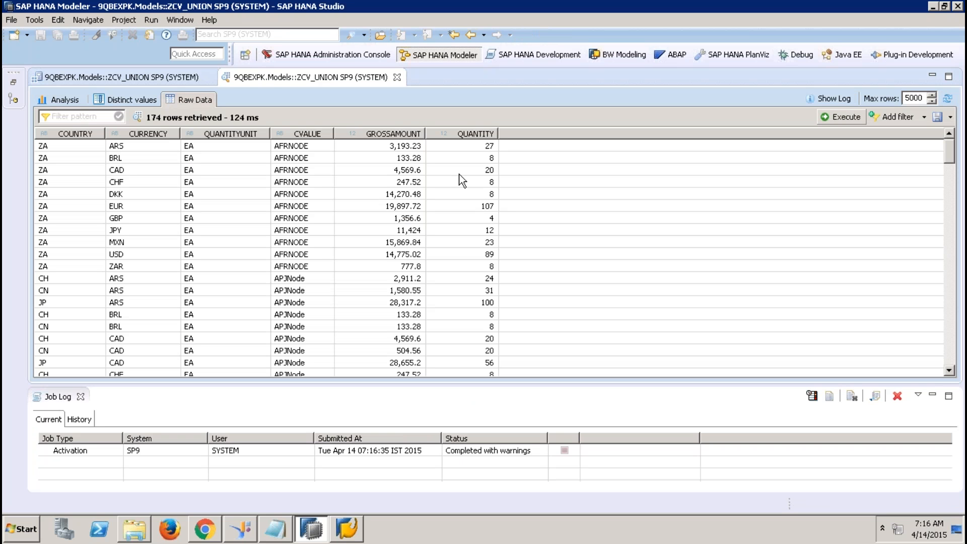
pyautogui.click(307, 134)
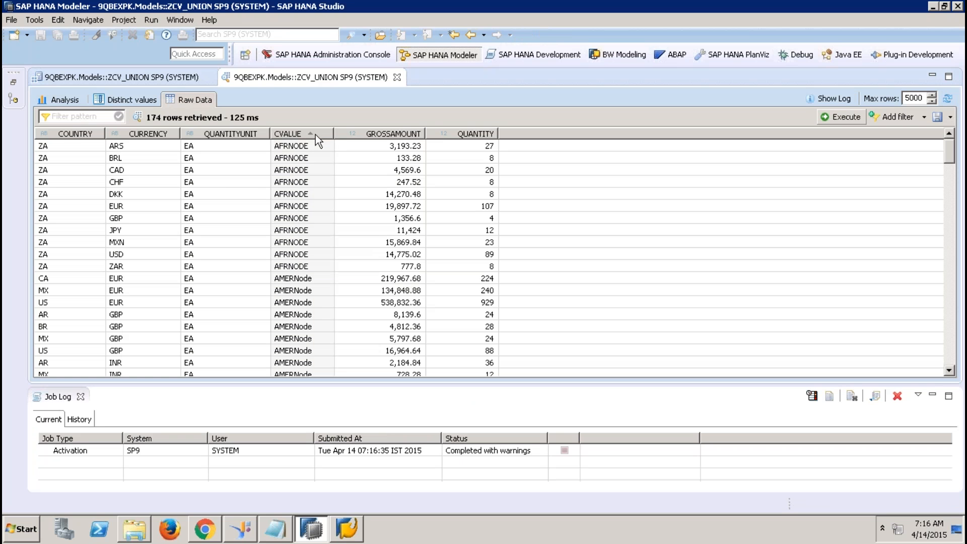
# - Analyze GROSSAMOUNT by CVALUE and COUNTRY as a table in the data preview, and examine rows of each region's node
pyautogui.click(65, 99)
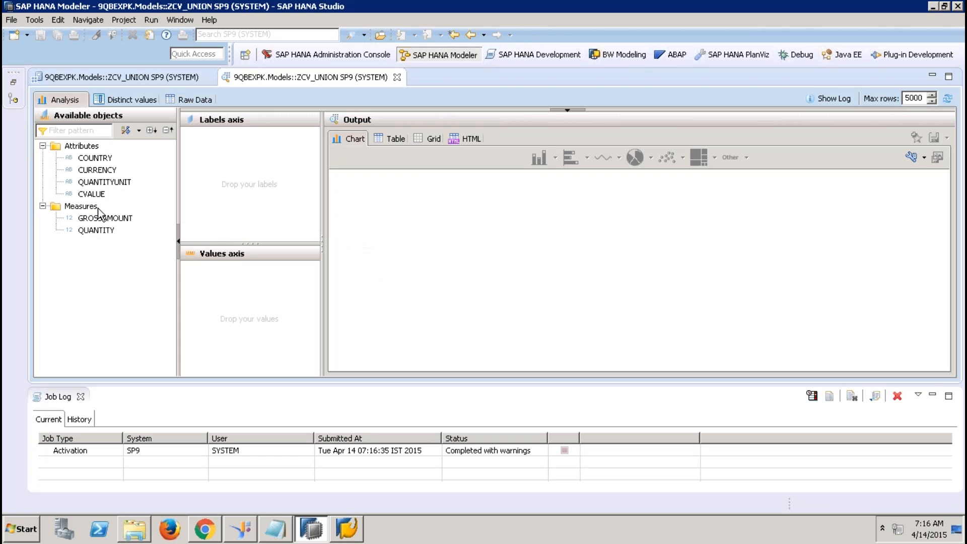
pyautogui.moveTo(103, 196); pyautogui.dragTo(249, 151)
pyautogui.click(106, 159)
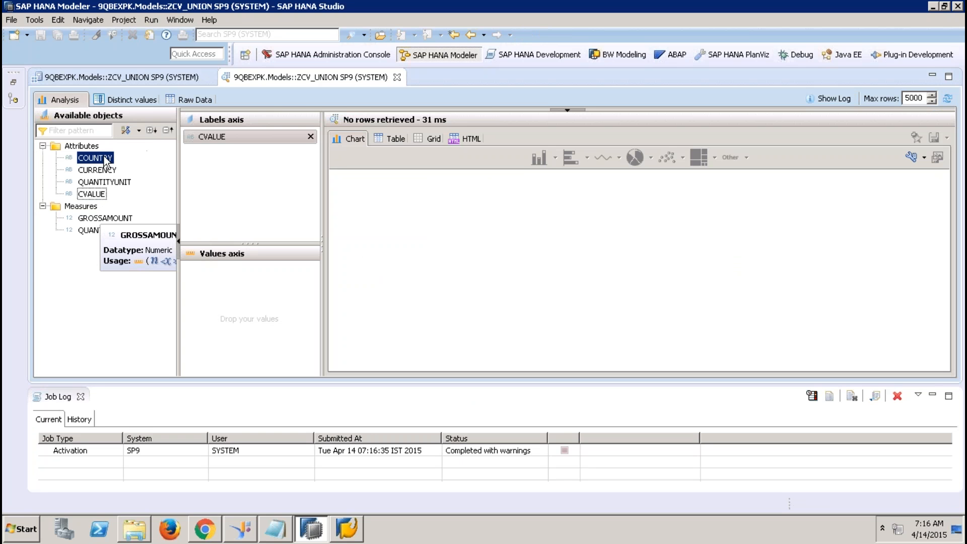
pyautogui.moveTo(105, 160); pyautogui.dragTo(250, 153)
pyautogui.moveTo(108, 219); pyautogui.dragTo(242, 267)
pyautogui.click(398, 139)
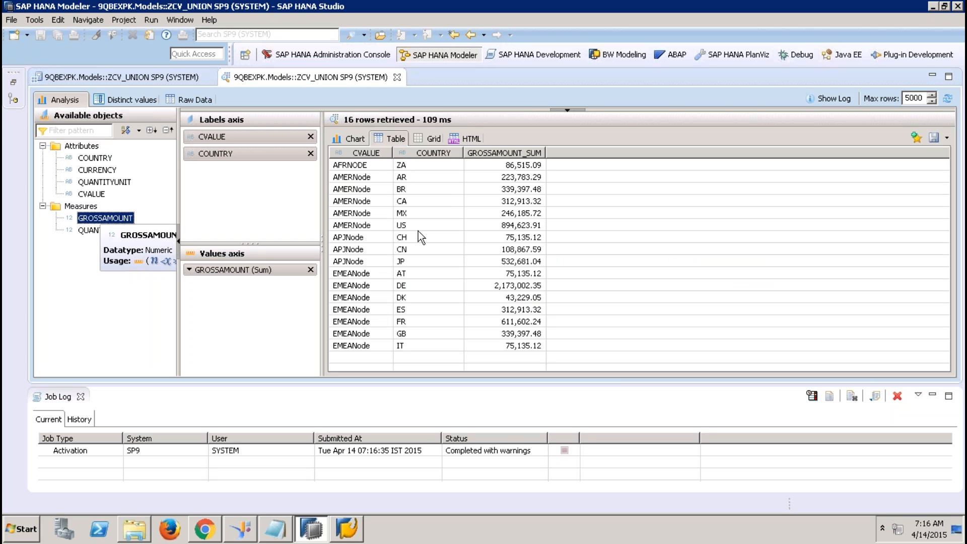
pyautogui.click(367, 237)
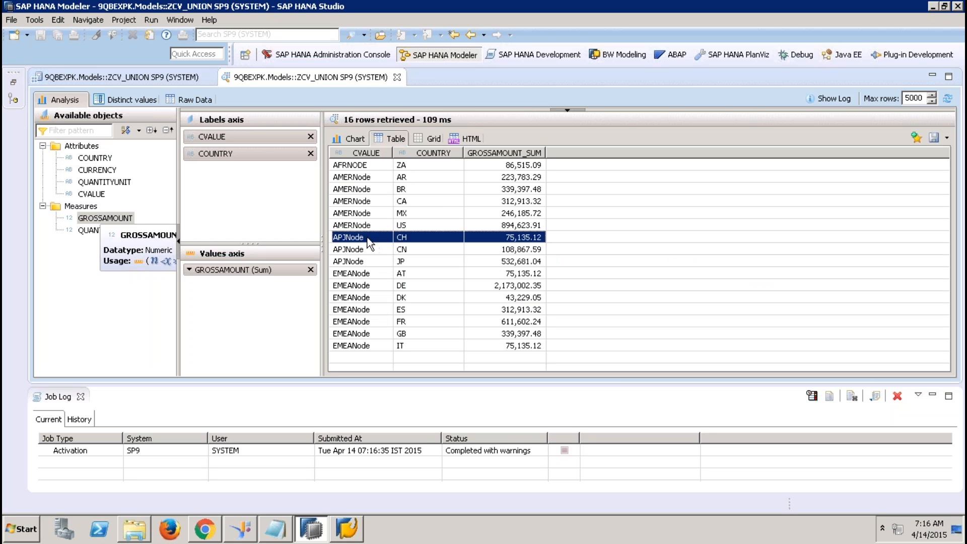
pyautogui.click(366, 274)
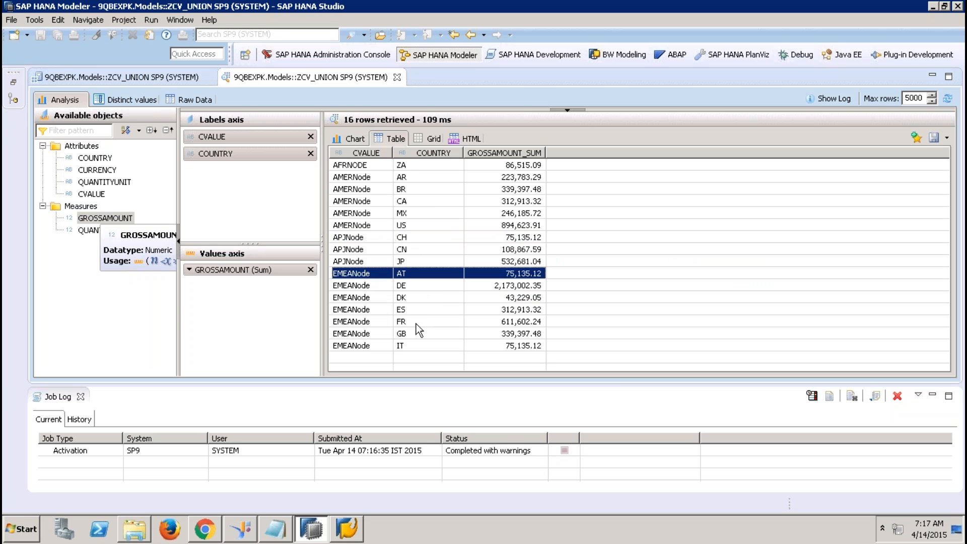
pyautogui.click(358, 190)
pyautogui.click(348, 166)
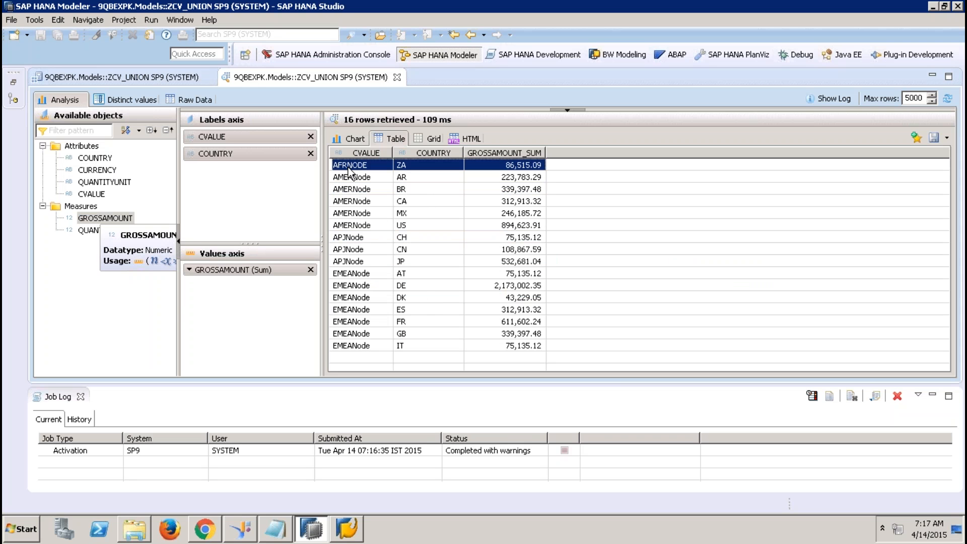
# - Examine the APJNode and EMEANode rows in the analysis table, and close the data preview
pyautogui.click(347, 238)
pyautogui.click(351, 275)
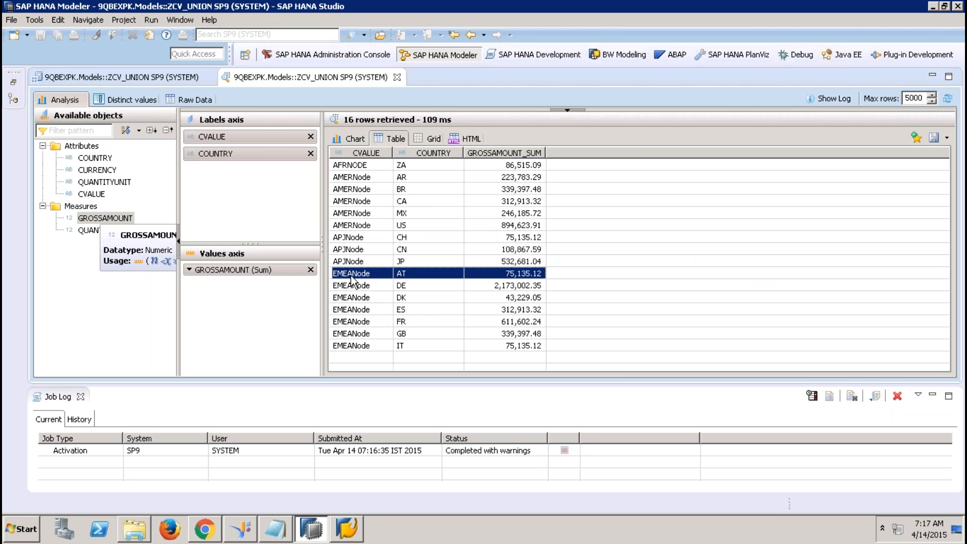
pyautogui.click(398, 78)
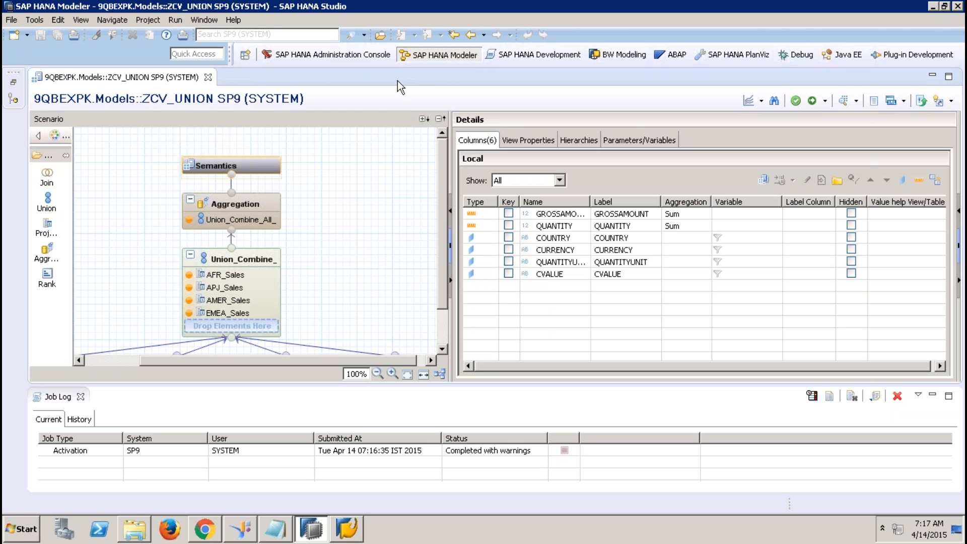
# - Close the job log and the ZCV_UNION view, and restore the Systems tree
pyautogui.click(80, 396)
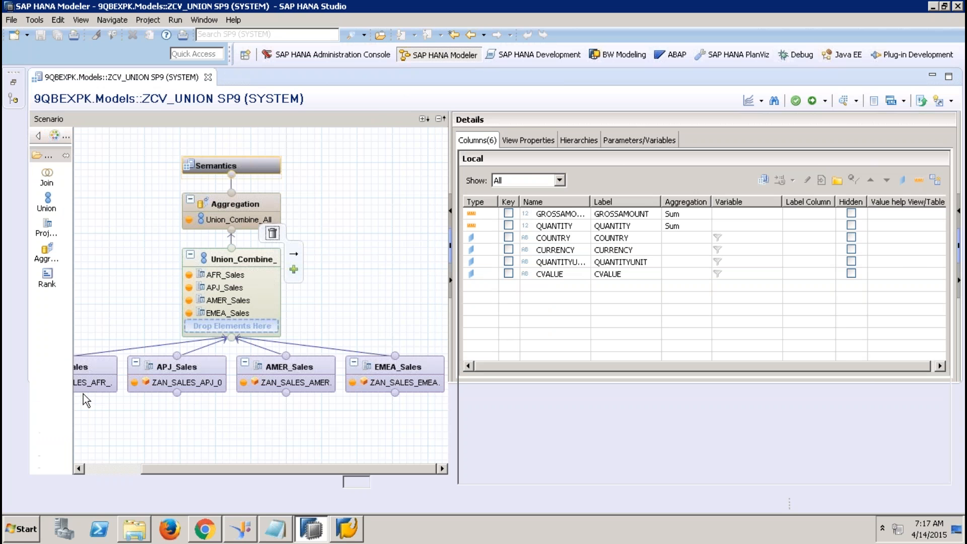
pyautogui.click(379, 241)
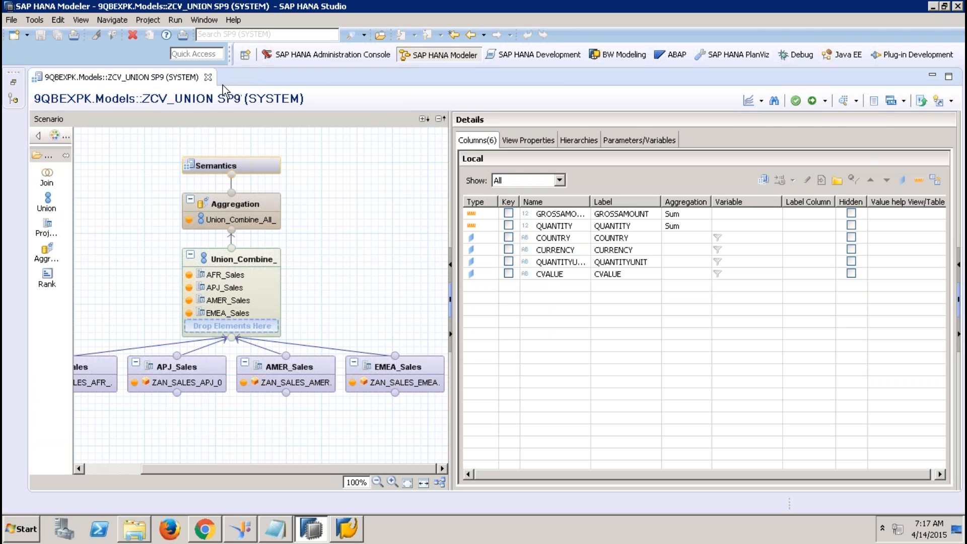
pyautogui.click(207, 77)
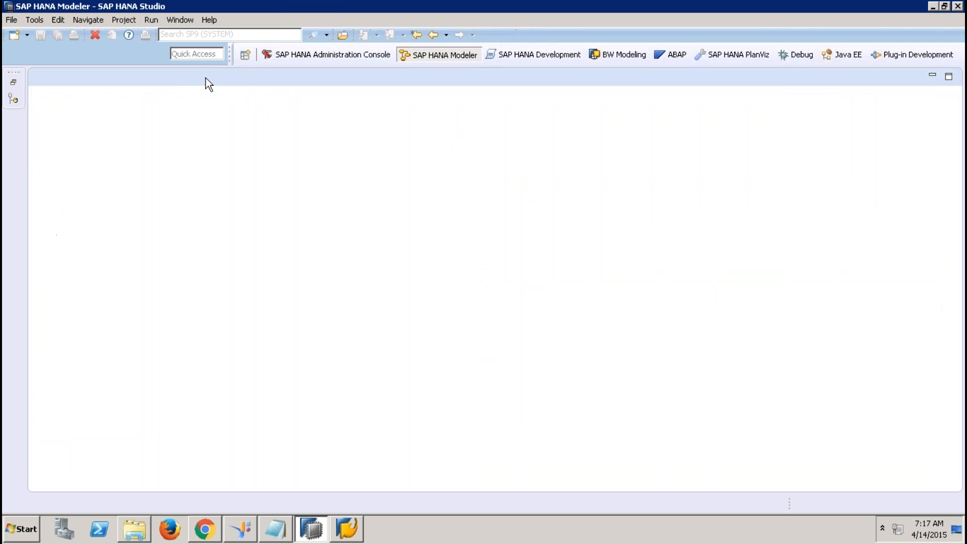
pyautogui.click(13, 81)
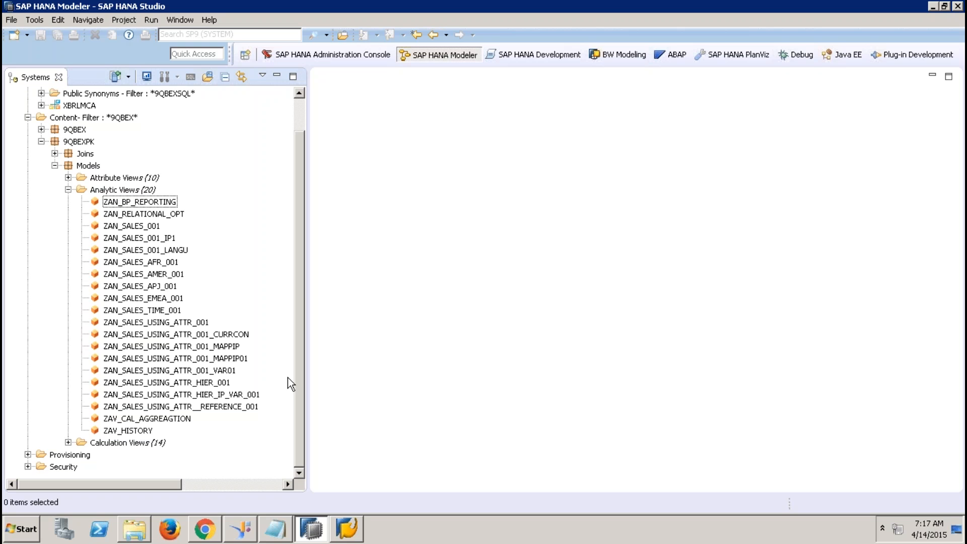
# - Copy the analytic view ZAN_SALES_001 within the Analytic Views folder under the name ZAN_SALES_RANK_001
pyautogui.click(153, 226)
pyautogui.rightClick(152, 226)
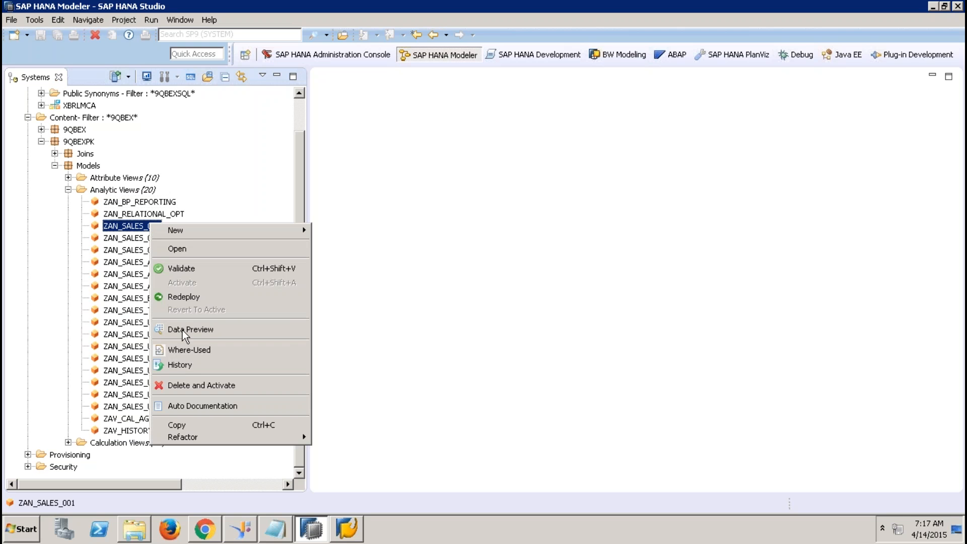
pyautogui.click(198, 425)
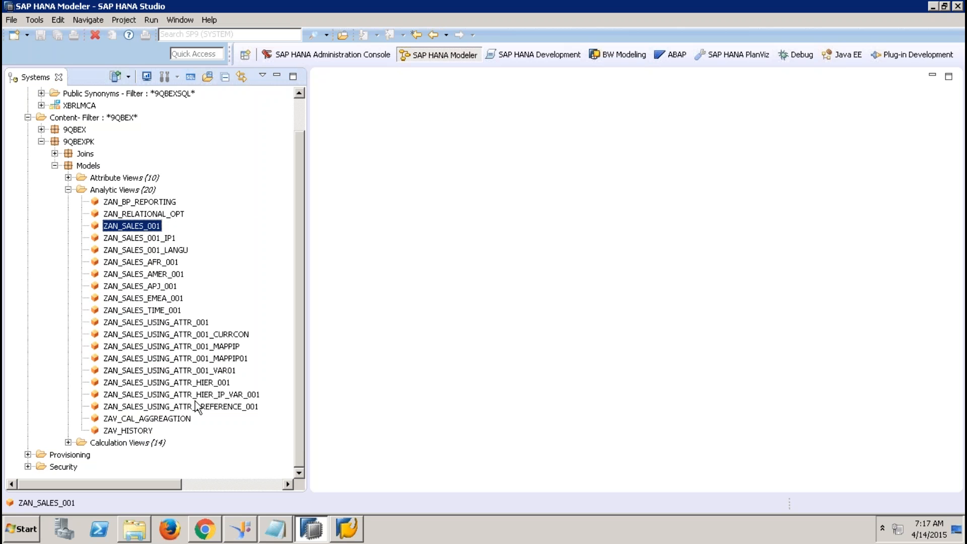
pyautogui.click(120, 191)
pyautogui.rightClick(139, 191)
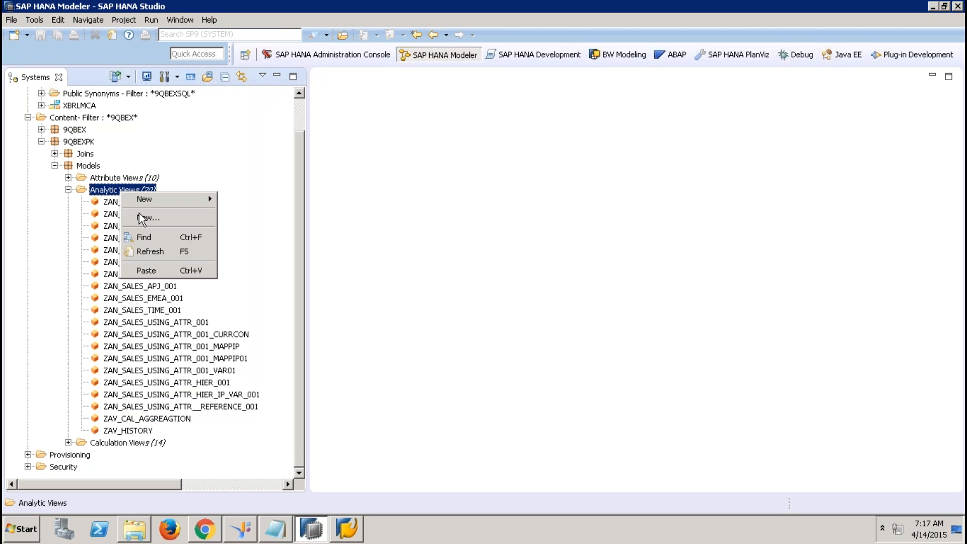
pyautogui.click(169, 272)
pyautogui.moveTo(384, 224); pyautogui.dragTo(241, 221)
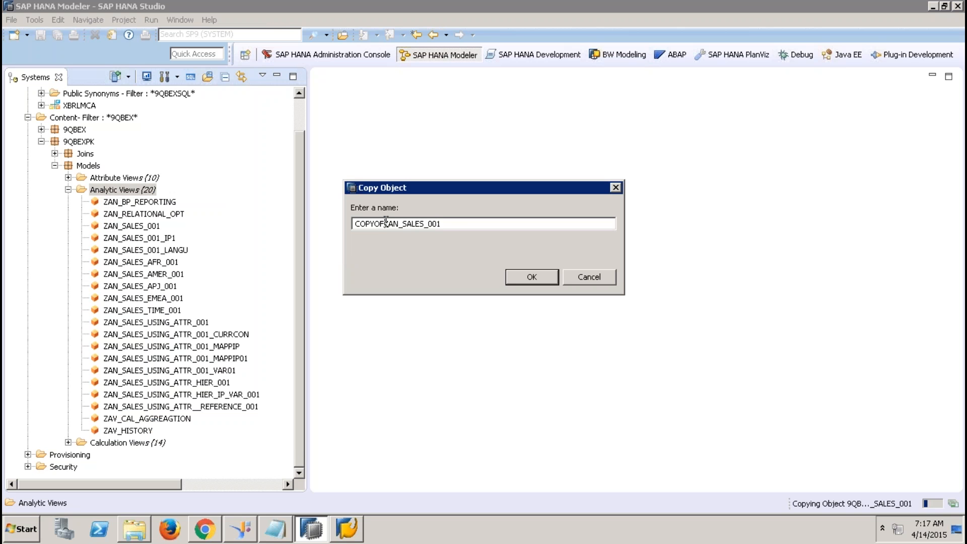
pyautogui.press('BackSpace')
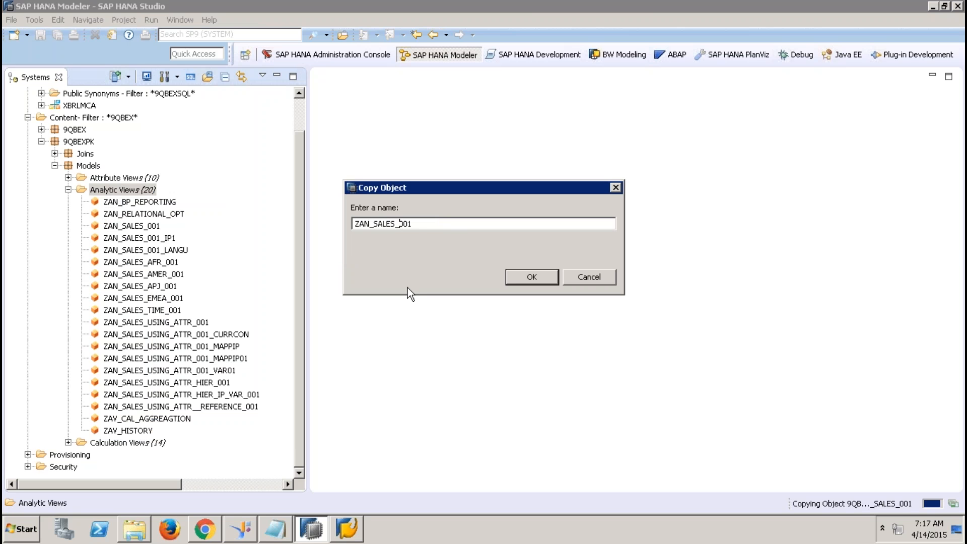
pyautogui.write('RANK_')
pyautogui.click(532, 276)
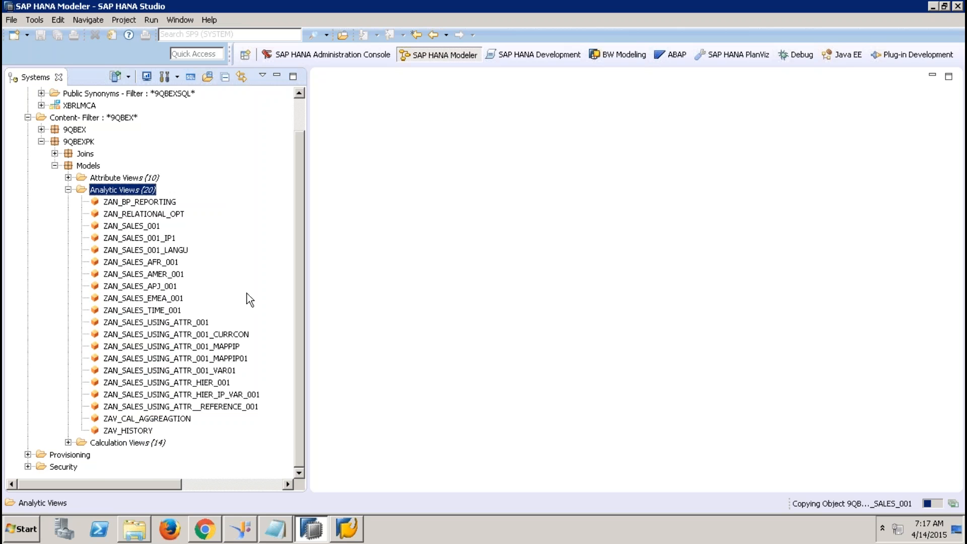
pyautogui.click(611, 271)
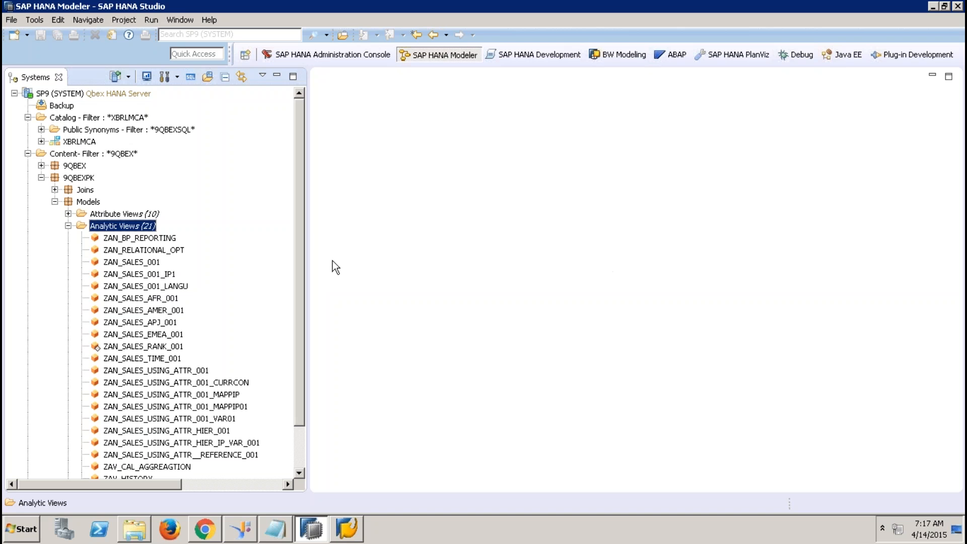
# - Open the analytic view ZAN_SALES_RANK_001, save and activate it, and close its editor
pyautogui.scroll(-2, 298, 228)
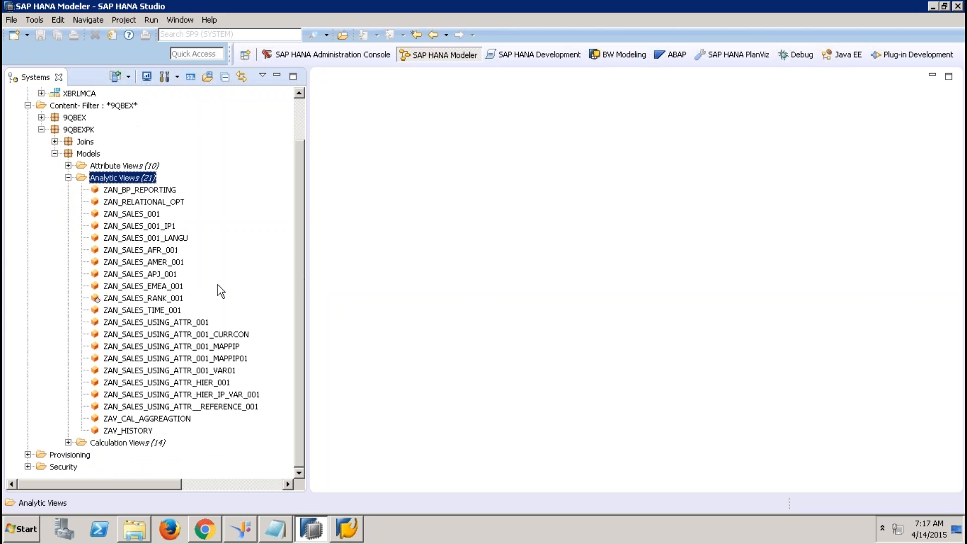
pyautogui.doubleClick(161, 301)
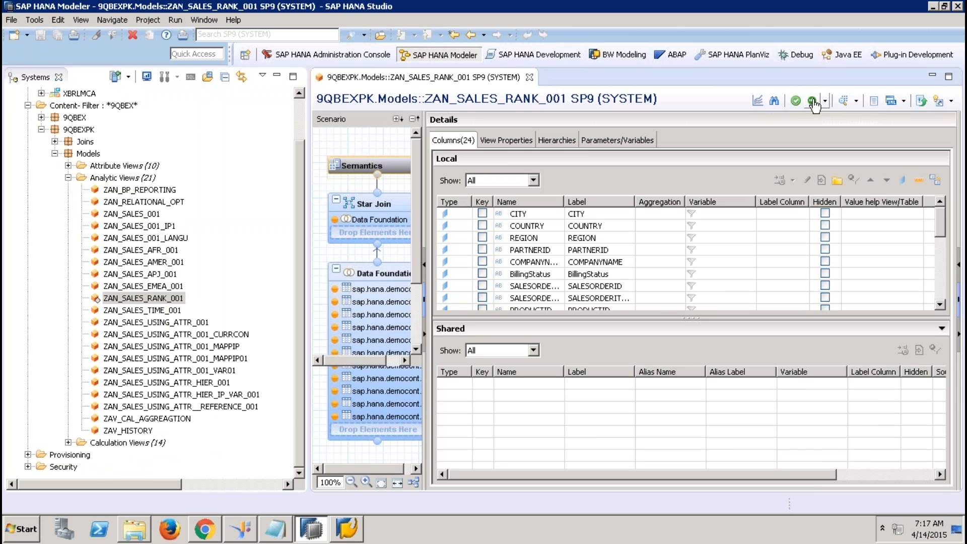
pyautogui.click(812, 101)
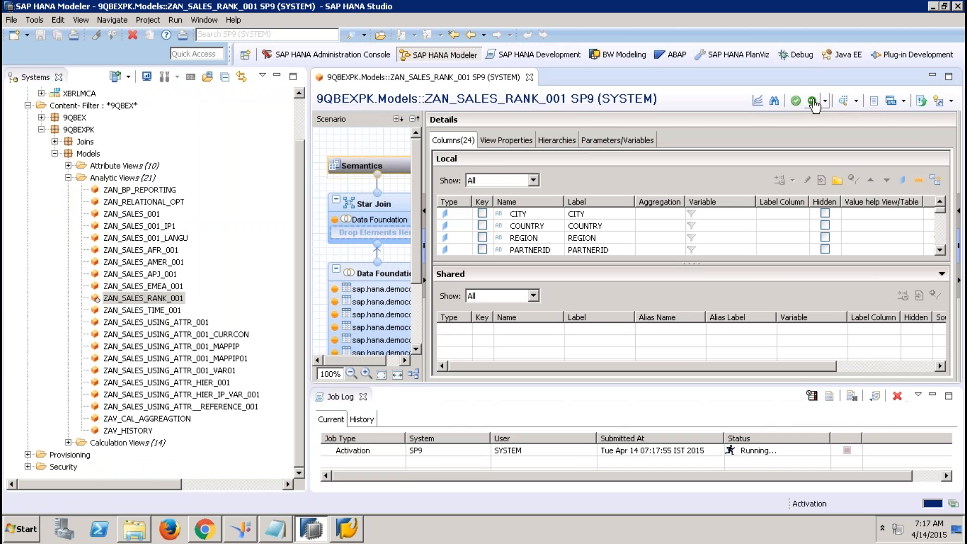
pyautogui.click(529, 77)
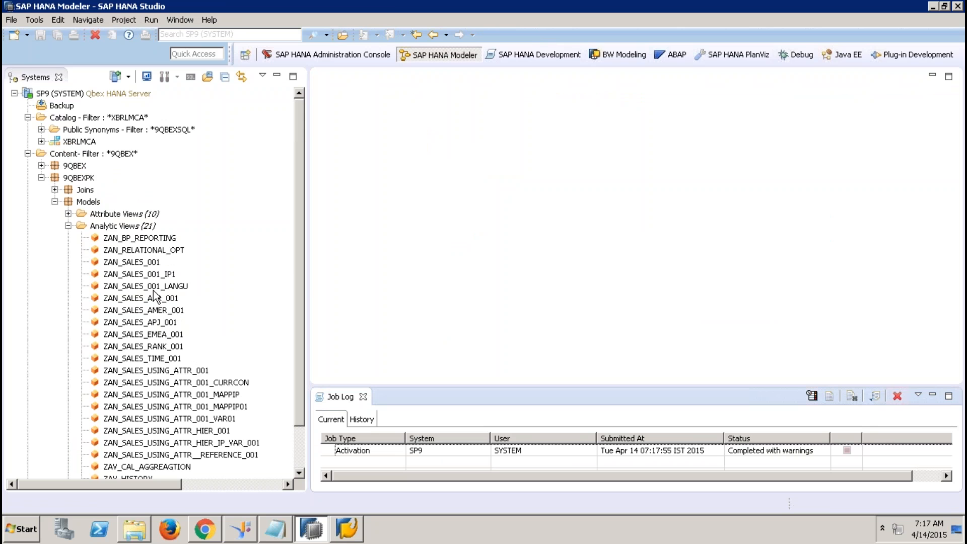
# - Create a graphical calculation view ZCV_RANK_001 of data category CUBE in the 9QBEXPK.Models package
pyautogui.moveTo(297, 266); pyautogui.dragTo(285, 467)
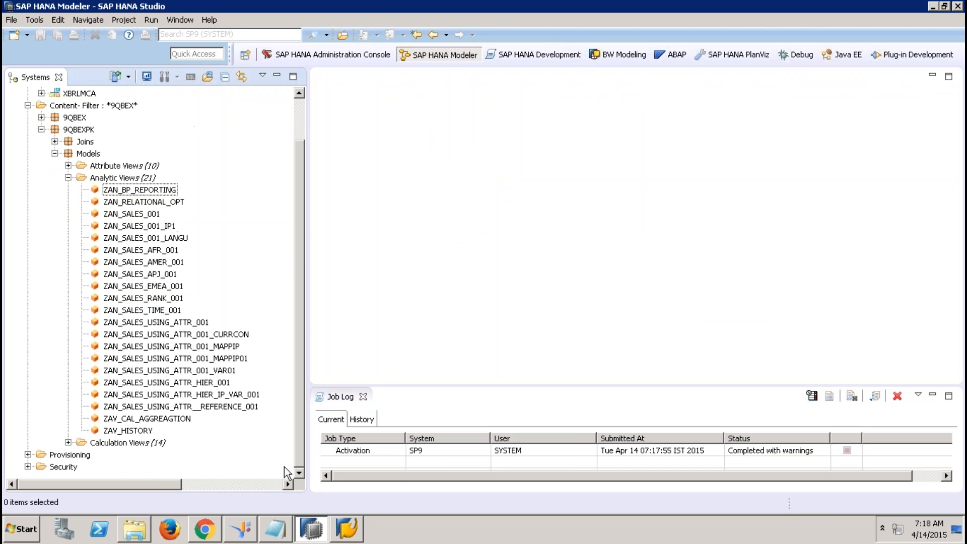
pyautogui.click(146, 443)
pyautogui.rightClick(146, 444)
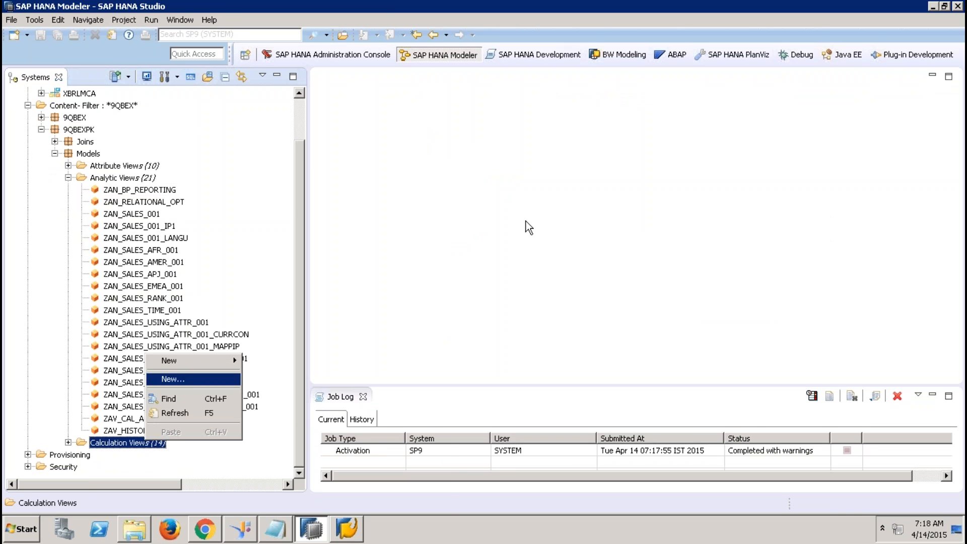
pyautogui.press('Return')
pyautogui.write('ZCV_RAN')
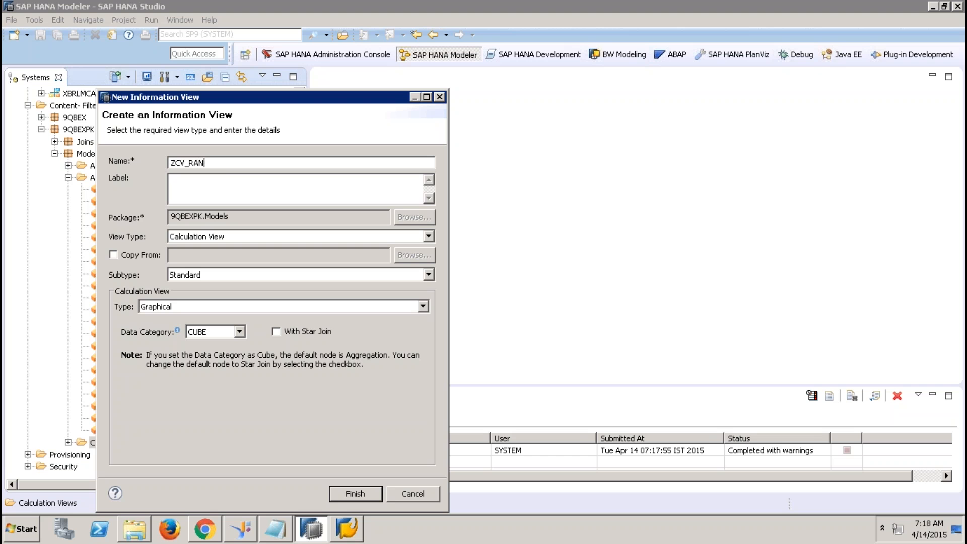
pyautogui.write('K_001')
pyautogui.press('Tab')
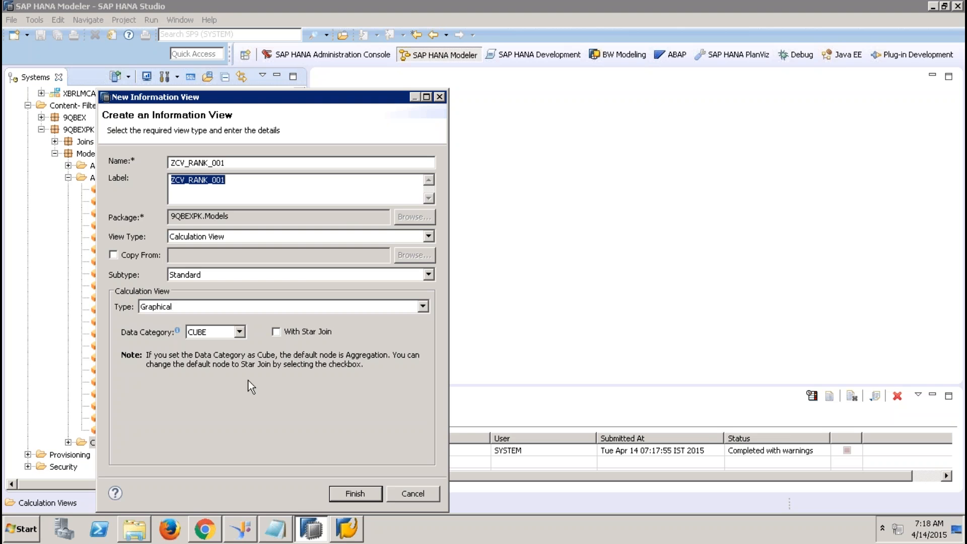
pyautogui.click(356, 494)
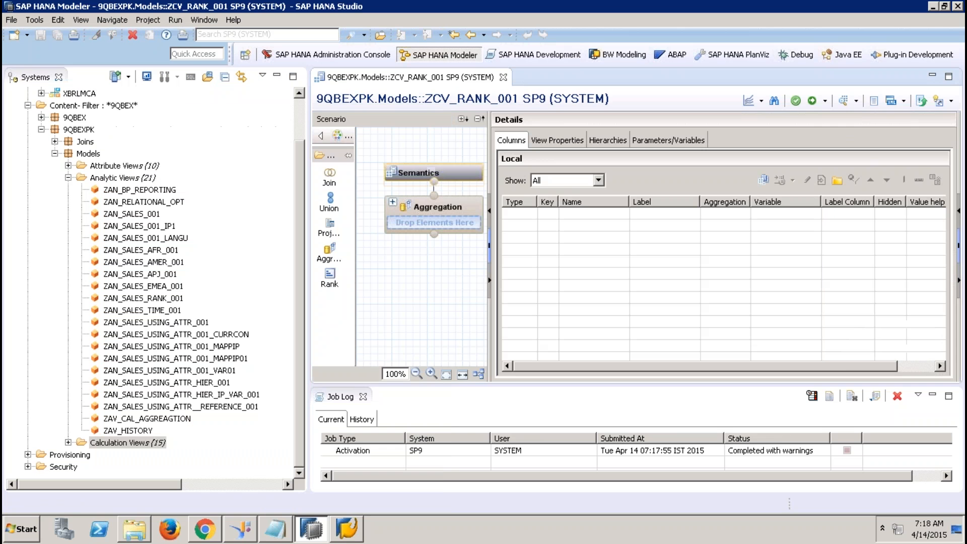
# - Add a Projection node with ZAN_SALES_RANK_001 as its source, and clear the Systems tree and job log away
pyautogui.click(329, 227)
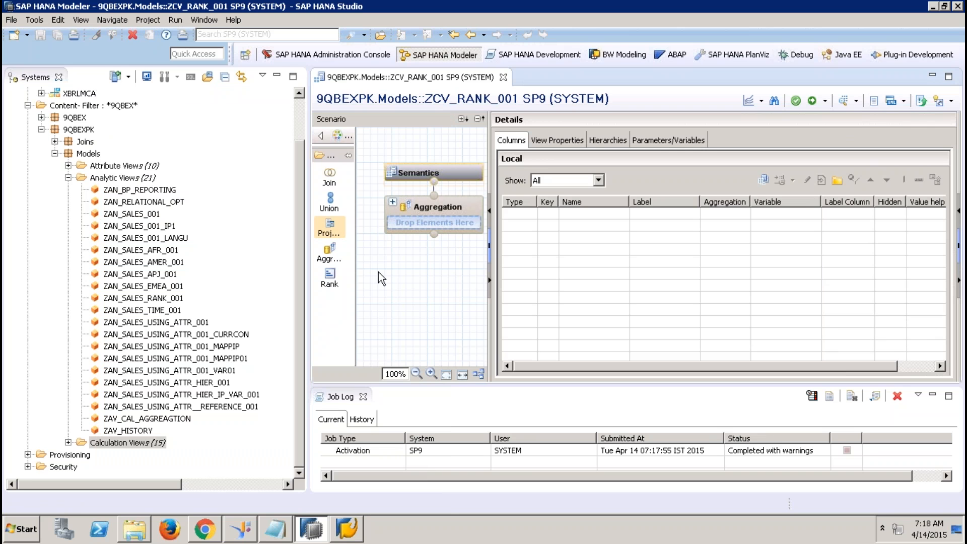
pyautogui.click(395, 292)
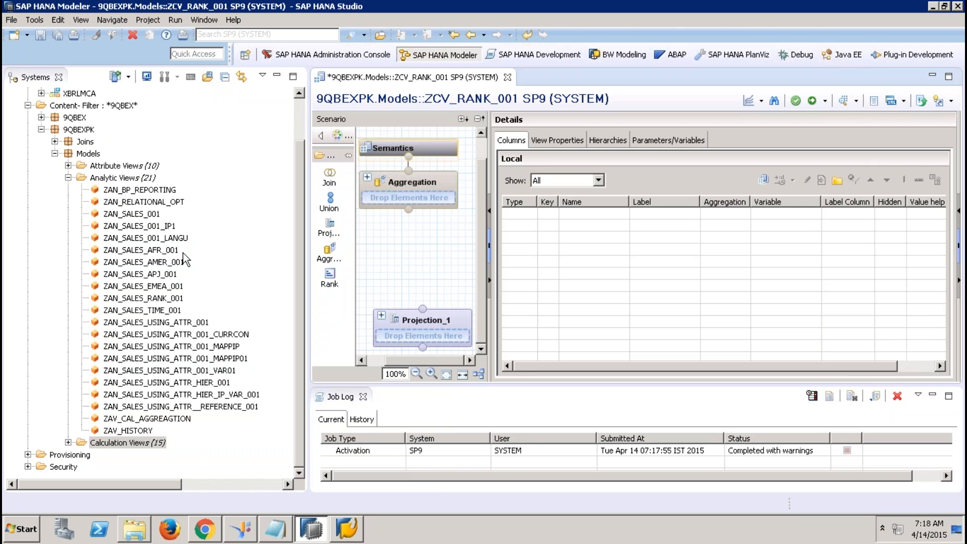
pyautogui.moveTo(169, 302); pyautogui.dragTo(398, 334)
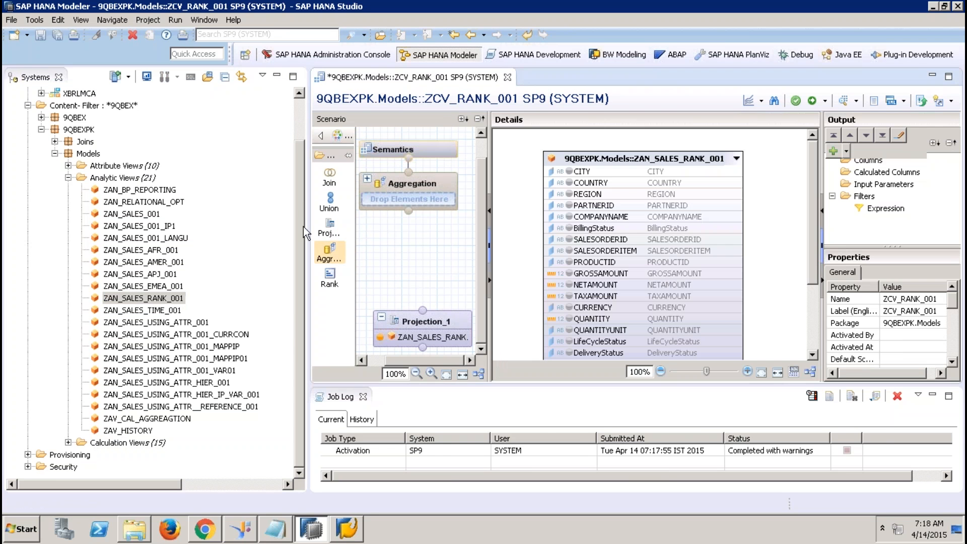
pyautogui.click(276, 76)
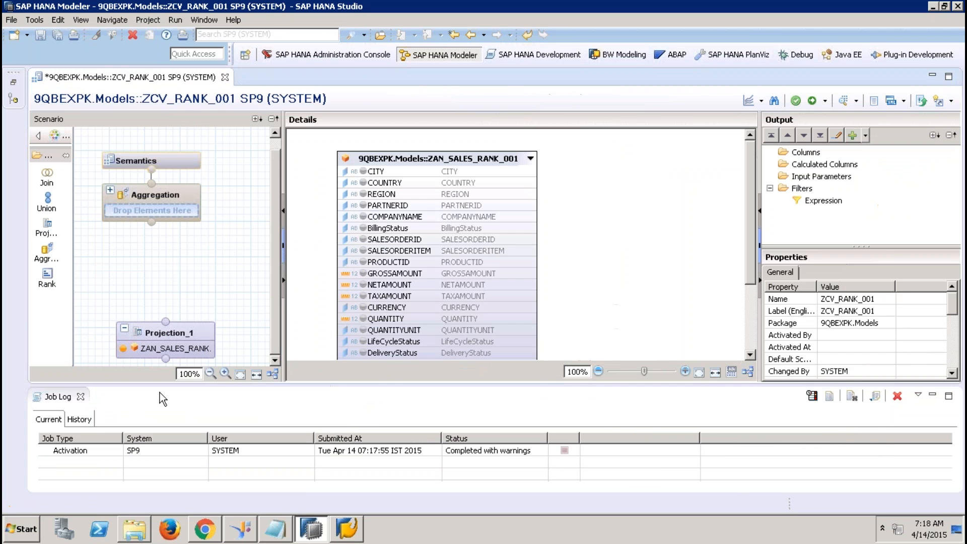
pyautogui.click(80, 396)
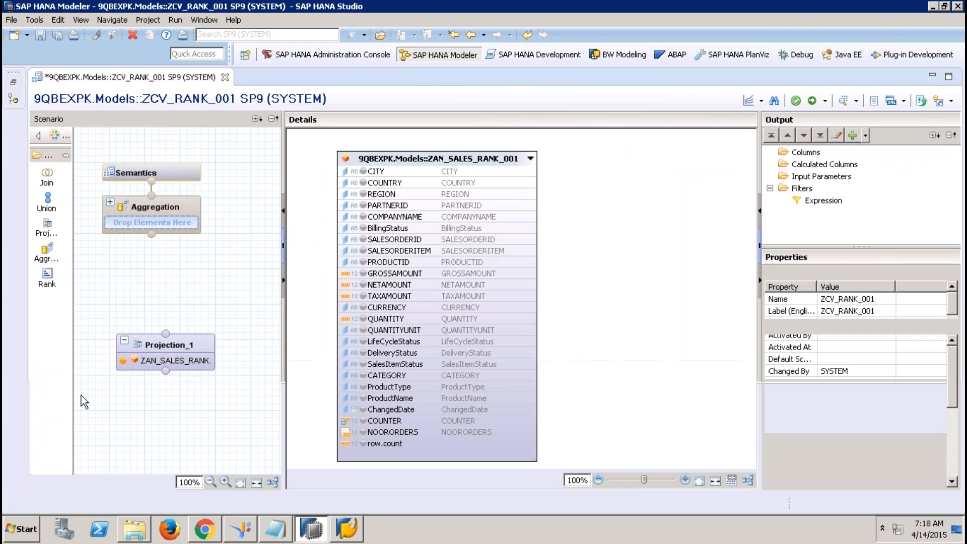
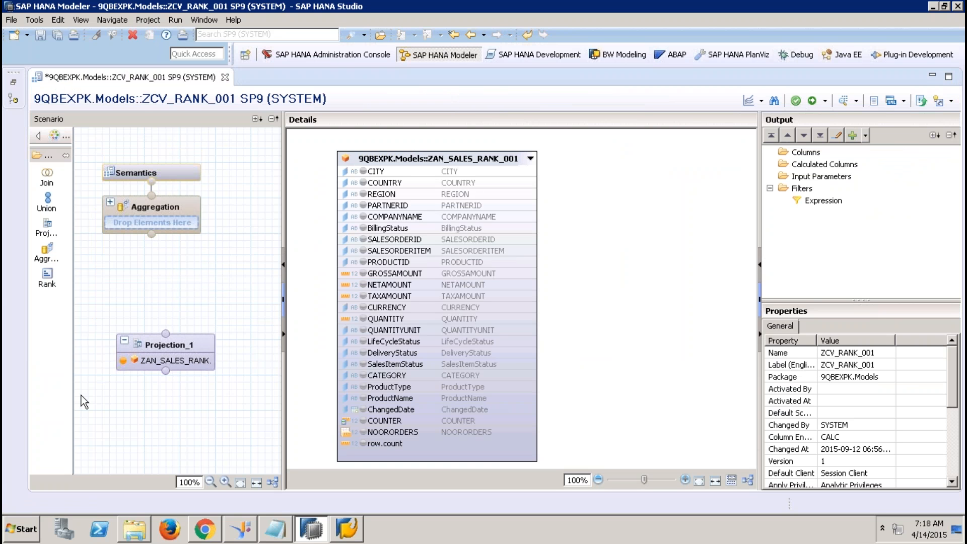
# - Add COMPANYNAME and GROSSAMOUNT to the output of the Projection node
pyautogui.click(364, 217)
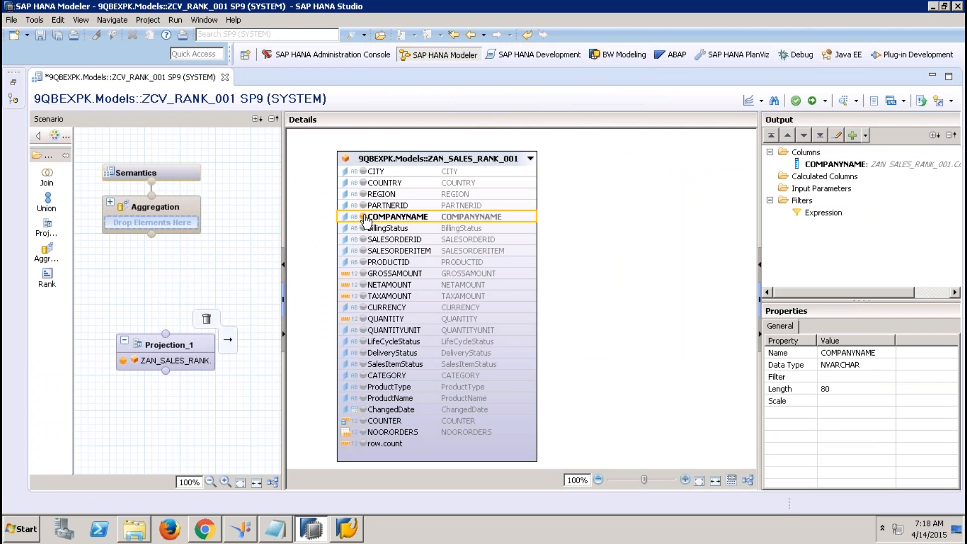
pyautogui.click(364, 274)
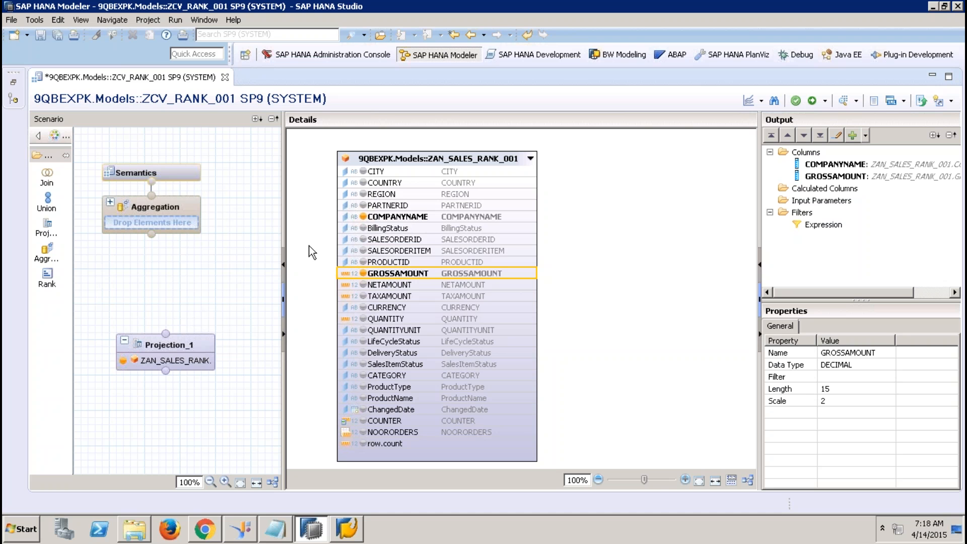
pyautogui.click(297, 239)
# - Insert a Rank node fed by the Projection node, and add COMPANYNAME and GROSSAMOUNT to its output
pyautogui.moveTo(48, 285); pyautogui.dragTo(215, 351)
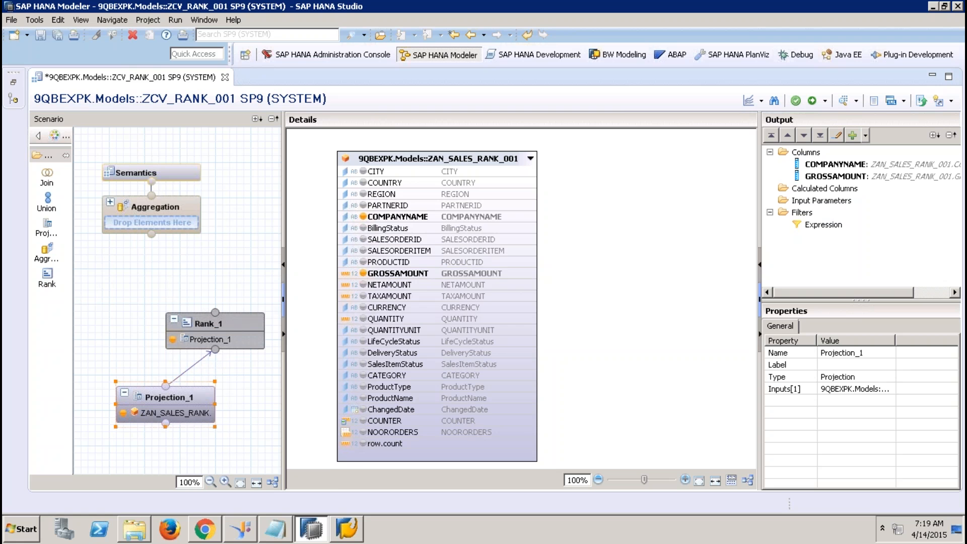
pyautogui.click(231, 320)
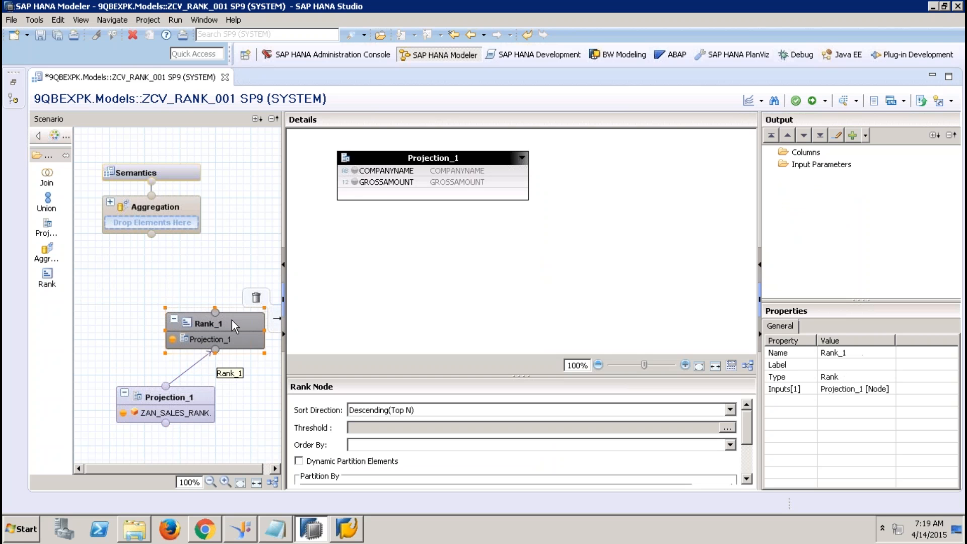
pyautogui.click(354, 171)
pyautogui.click(355, 181)
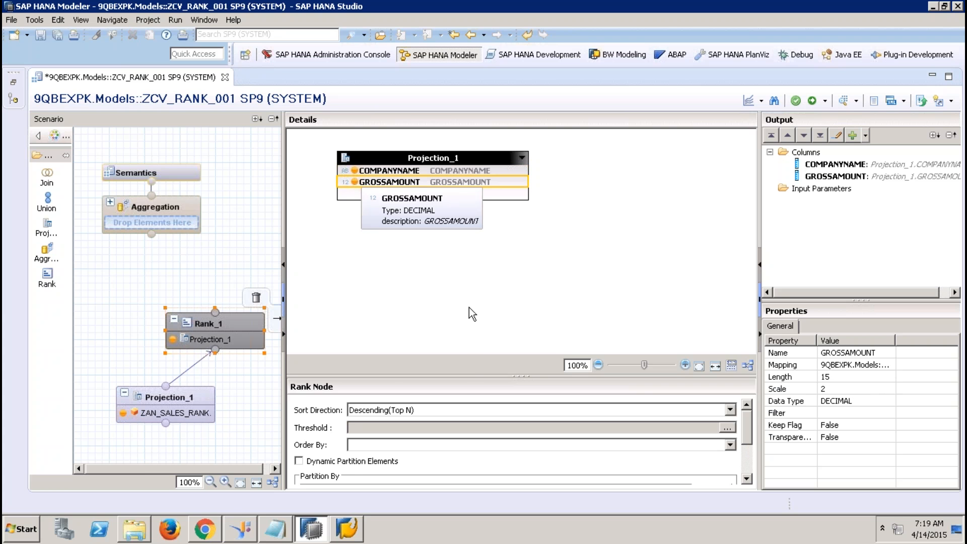
# - Set the Rank node's sort direction to Descending (Top N) and order it by GROSSAMOUNT
pyautogui.moveTo(463, 379); pyautogui.dragTo(454, 279)
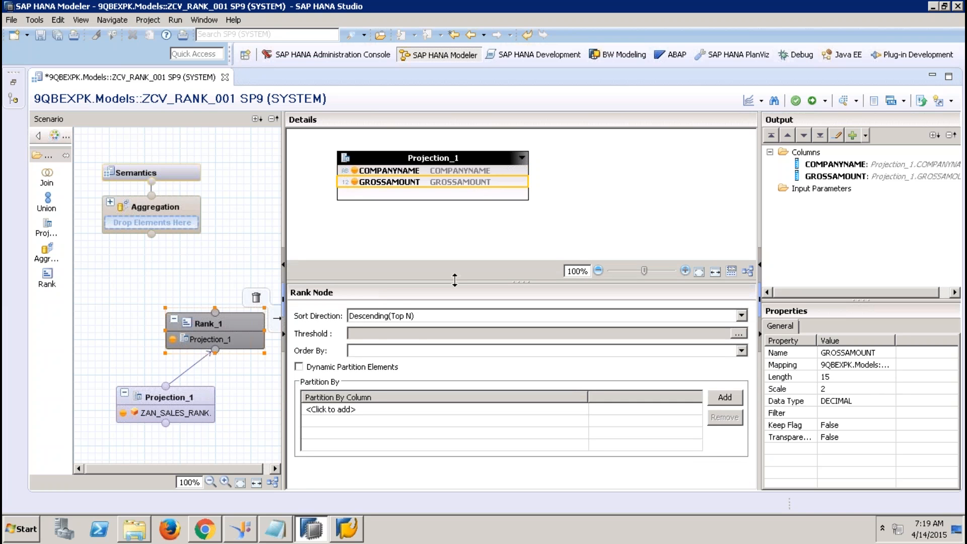
pyautogui.click(411, 316)
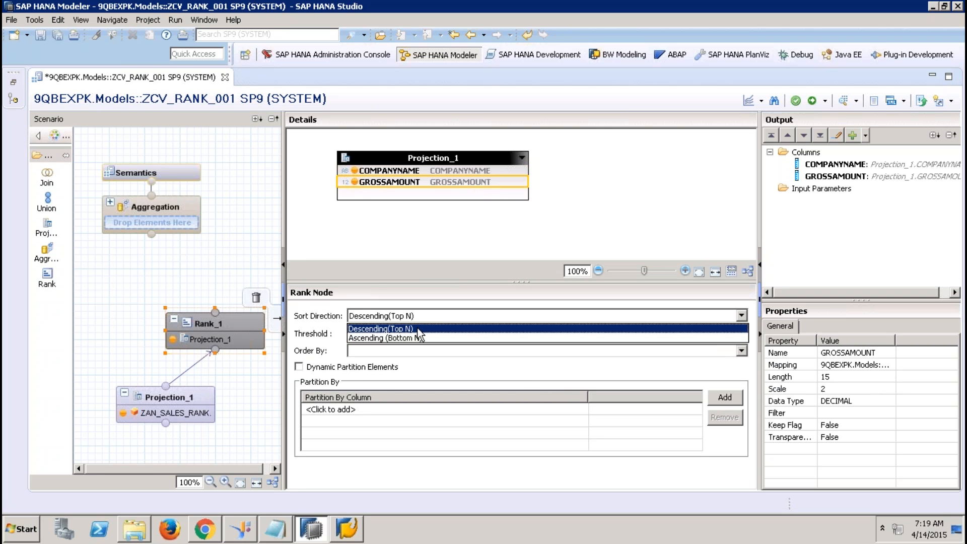
pyautogui.click(417, 329)
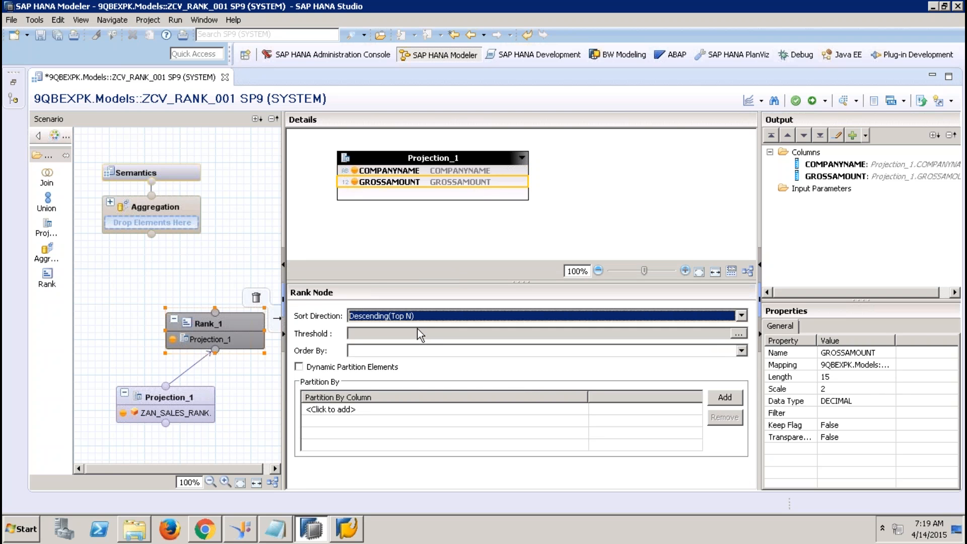
pyautogui.click(742, 350)
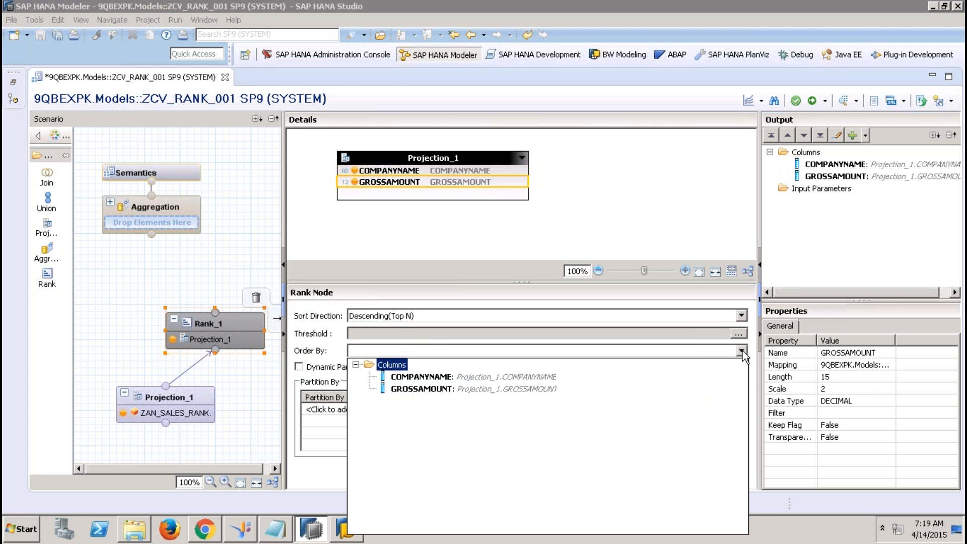
pyautogui.click(423, 389)
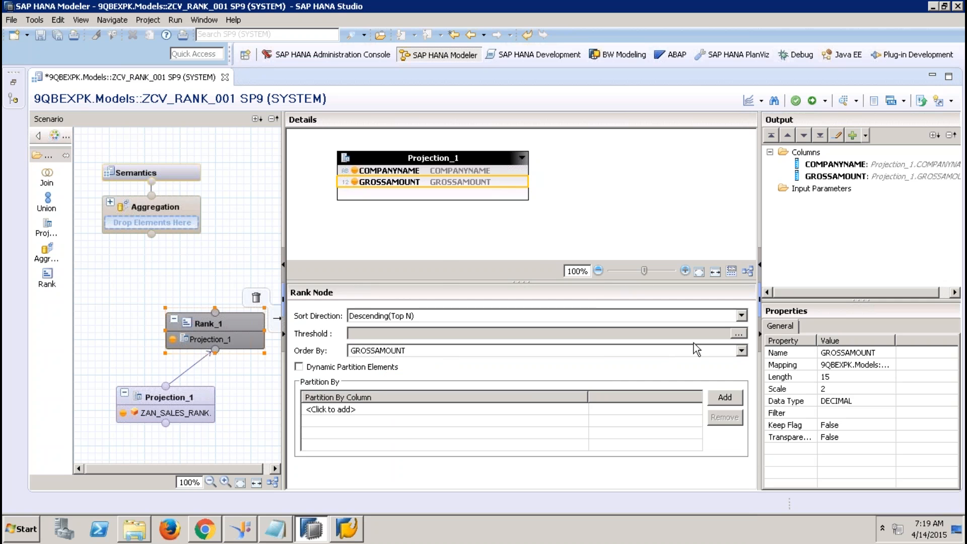
# - Assign a fixed threshold of 3 to the Rank node
pyautogui.click(738, 333)
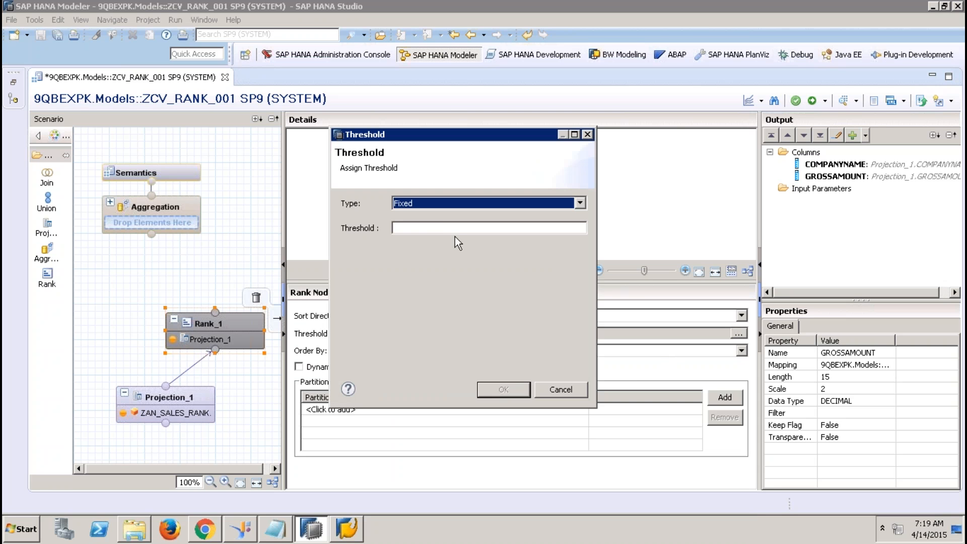
pyautogui.click(443, 227)
pyautogui.write('3')
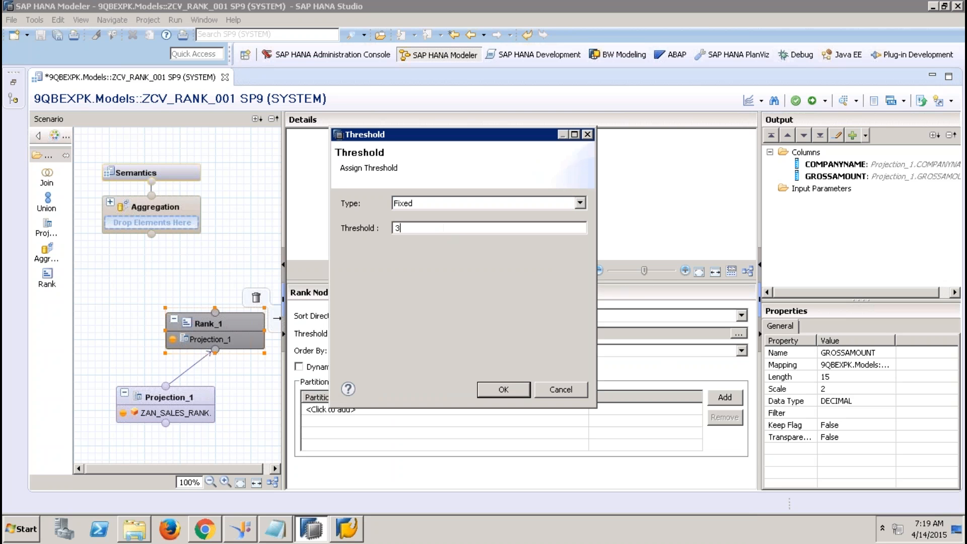
pyautogui.click(503, 389)
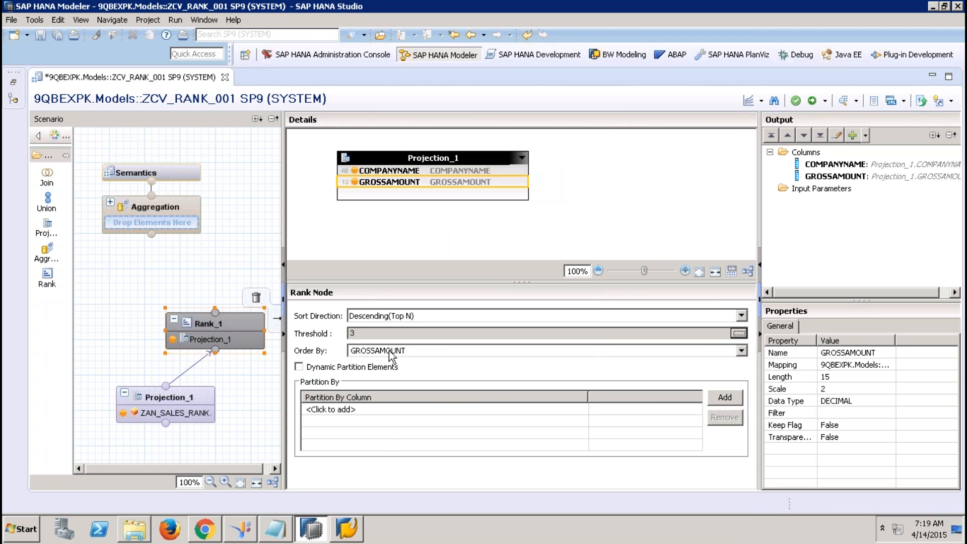
# - Connect the Rank node to the Aggregation node, and add GROSSAMOUNT and COMPANYNAME to the Aggregation output
pyautogui.moveTo(217, 314); pyautogui.dragTo(152, 231)
pyautogui.click(165, 206)
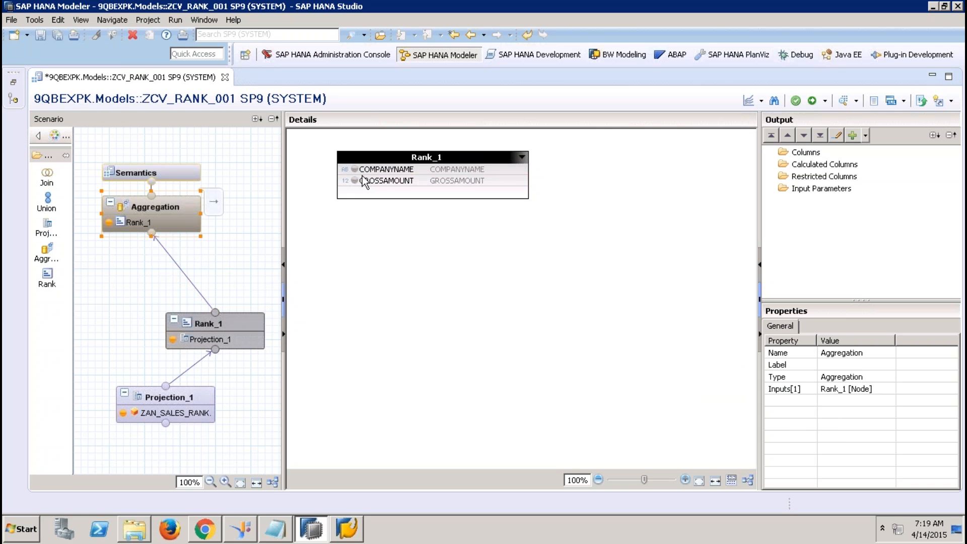
pyautogui.rightClick(391, 180)
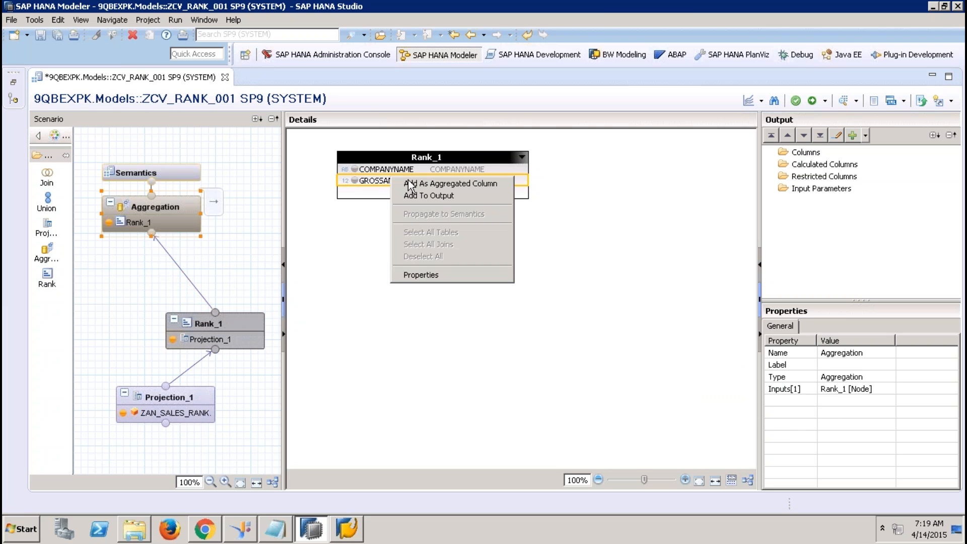
pyautogui.click(413, 194)
pyautogui.click(405, 169)
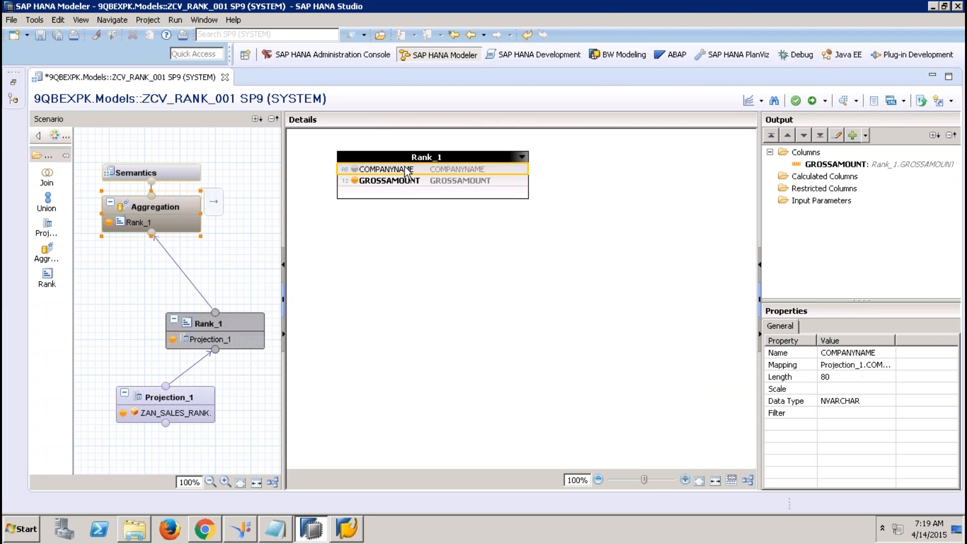
pyautogui.rightClick(405, 169)
pyautogui.click(443, 185)
# - Auto-assign the attribute and measure types in the Semantics node, and activate the calculation view
pyautogui.click(175, 176)
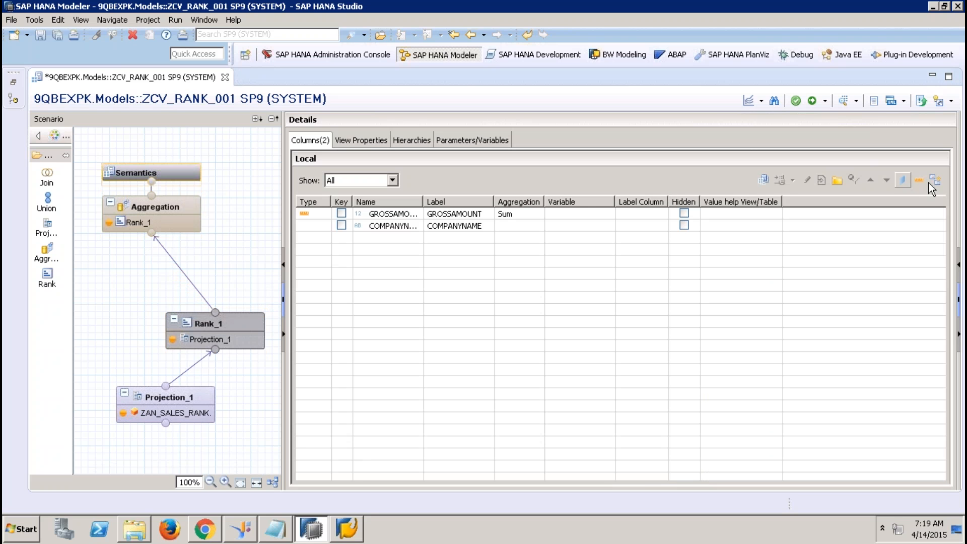
pyautogui.click(811, 100)
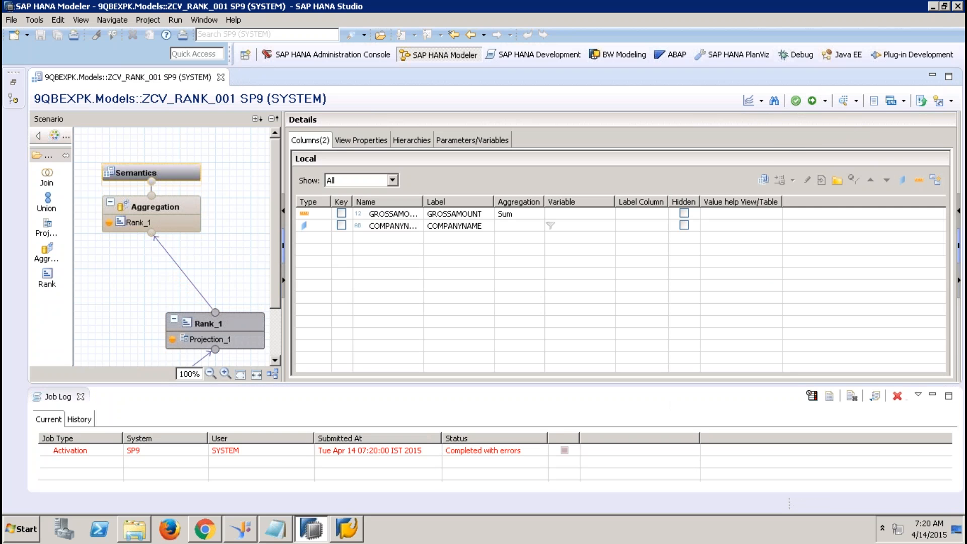
# - Examine the validation error in the activation job details for ZCV_RANK_001
pyautogui.doubleClick(484, 451)
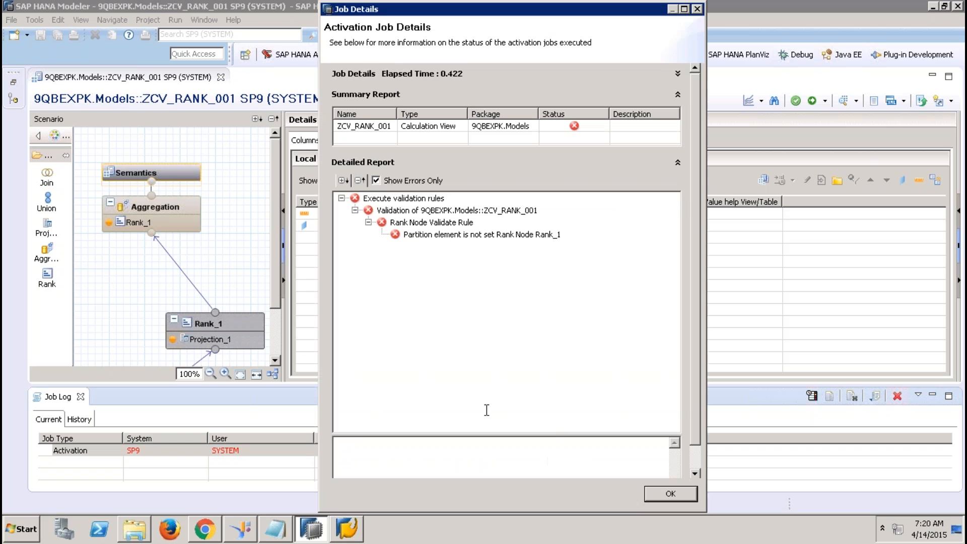
pyautogui.click(479, 235)
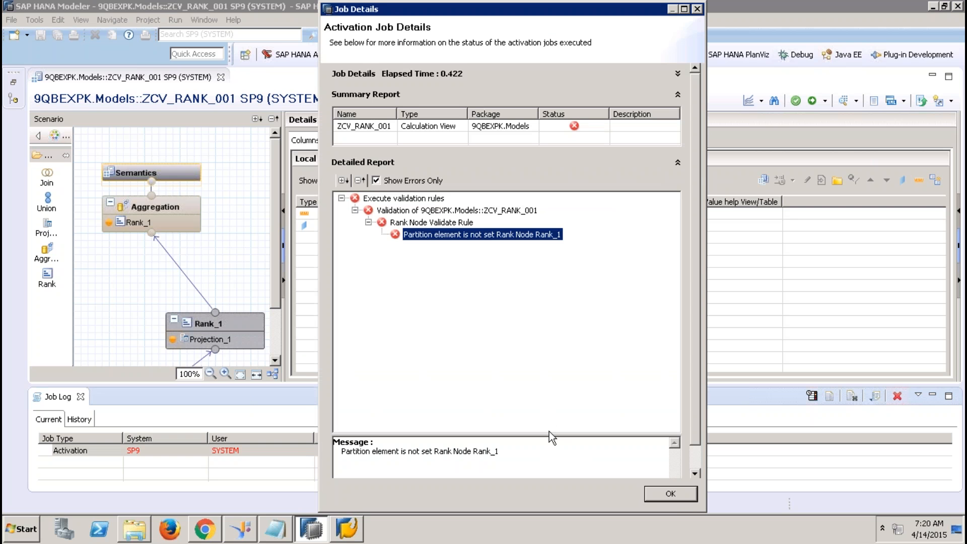
pyautogui.click(669, 494)
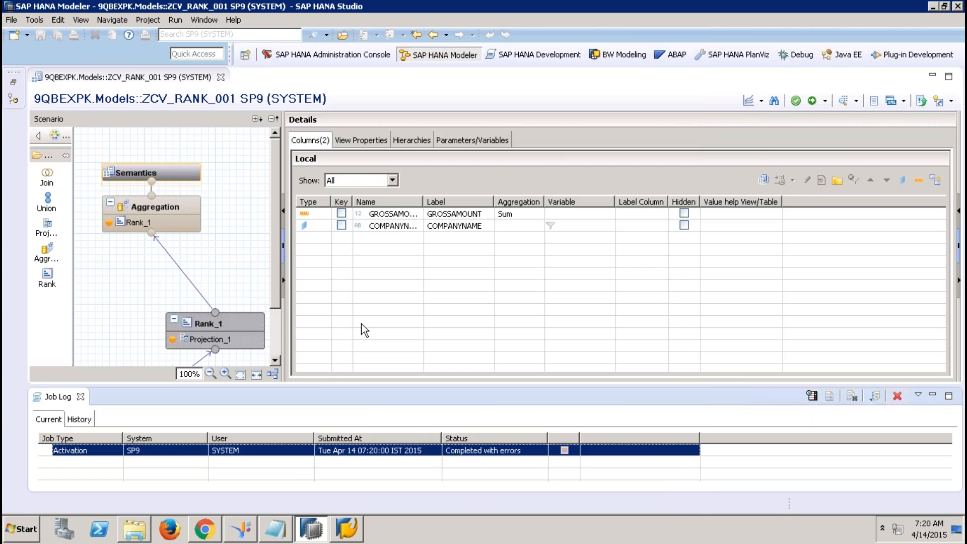
# - Try partitioning the Rank node by COMPANYNAME, and remove that partition column
pyautogui.click(224, 322)
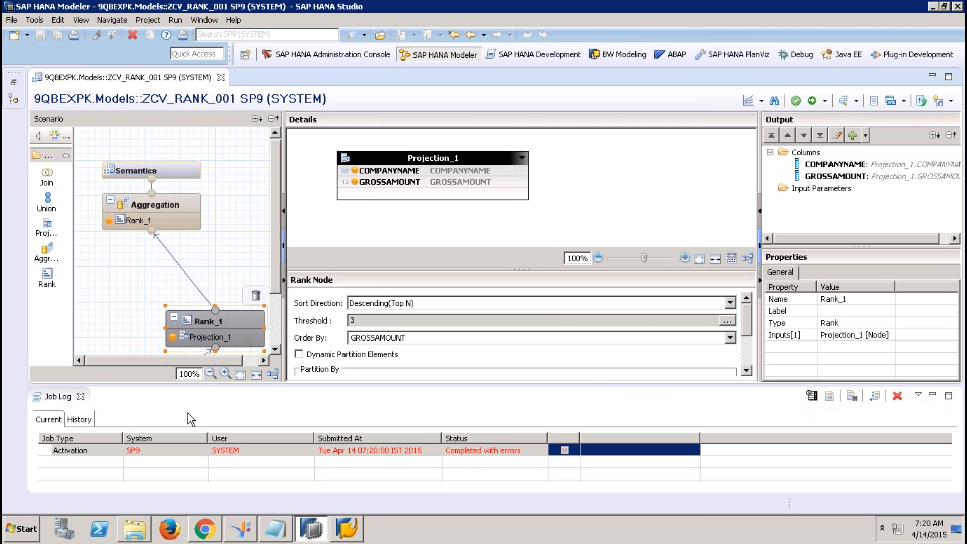
pyautogui.click(80, 396)
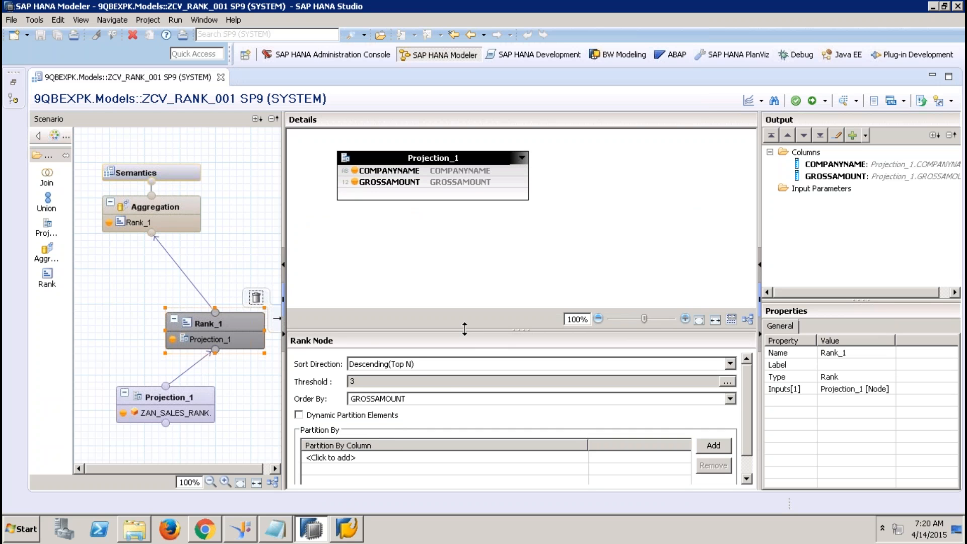
pyautogui.moveTo(464, 328); pyautogui.dragTo(462, 285)
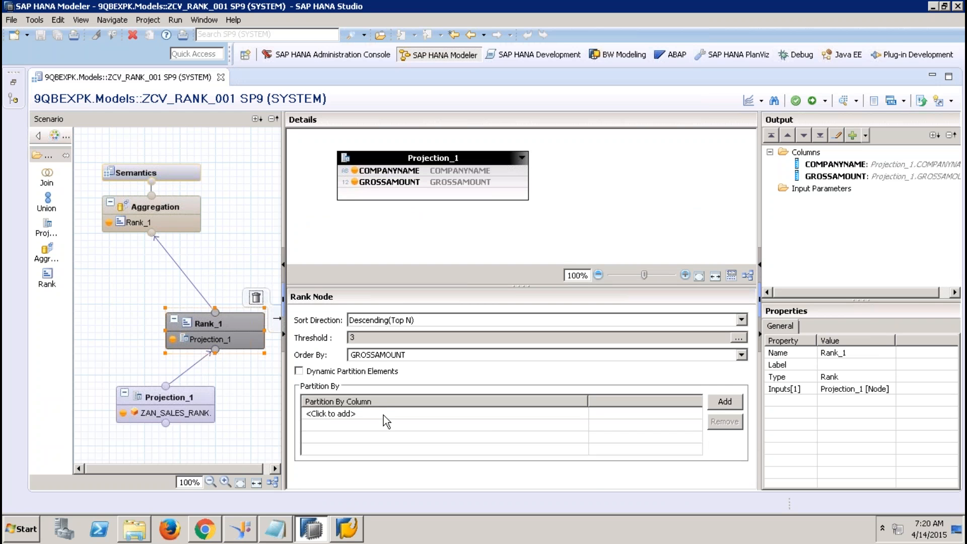
pyautogui.click(582, 416)
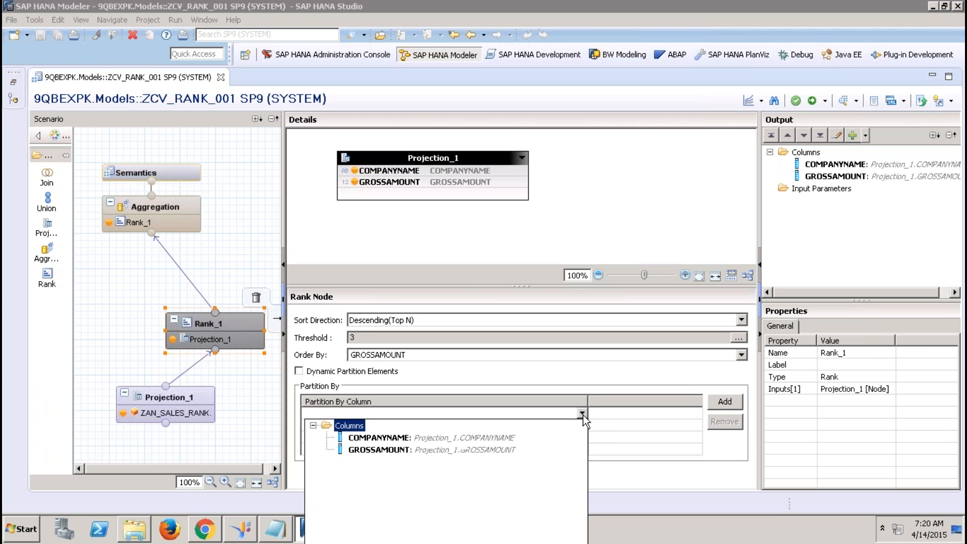
pyautogui.click(488, 436)
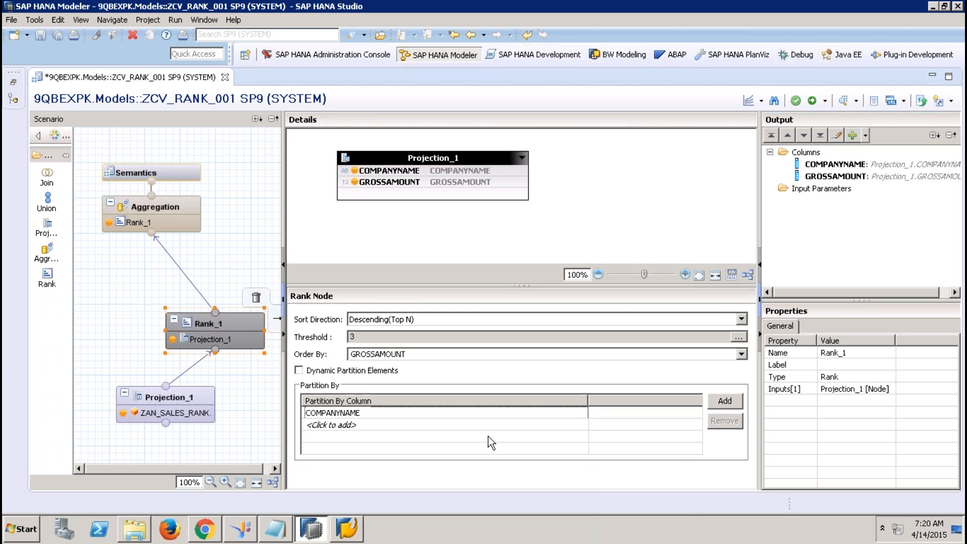
pyautogui.click(360, 413)
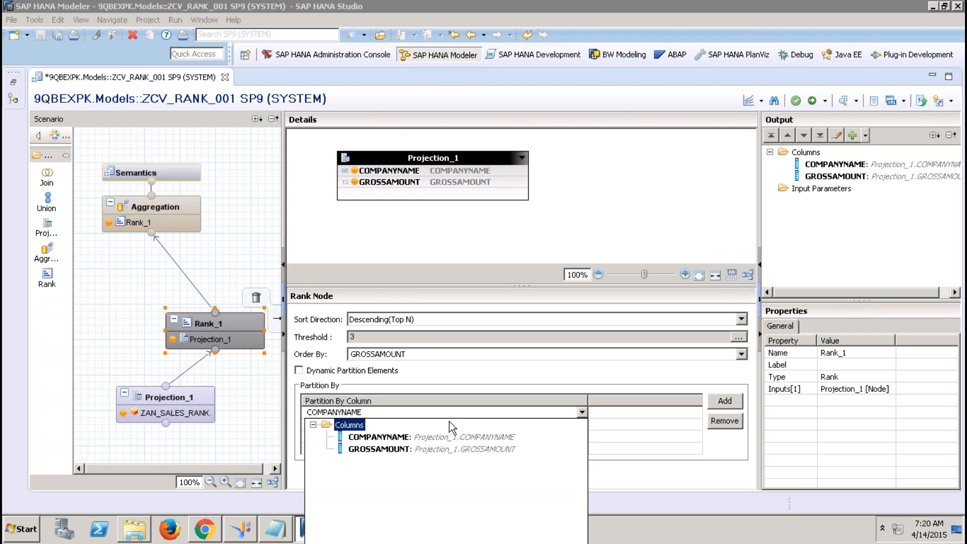
pyautogui.click(713, 422)
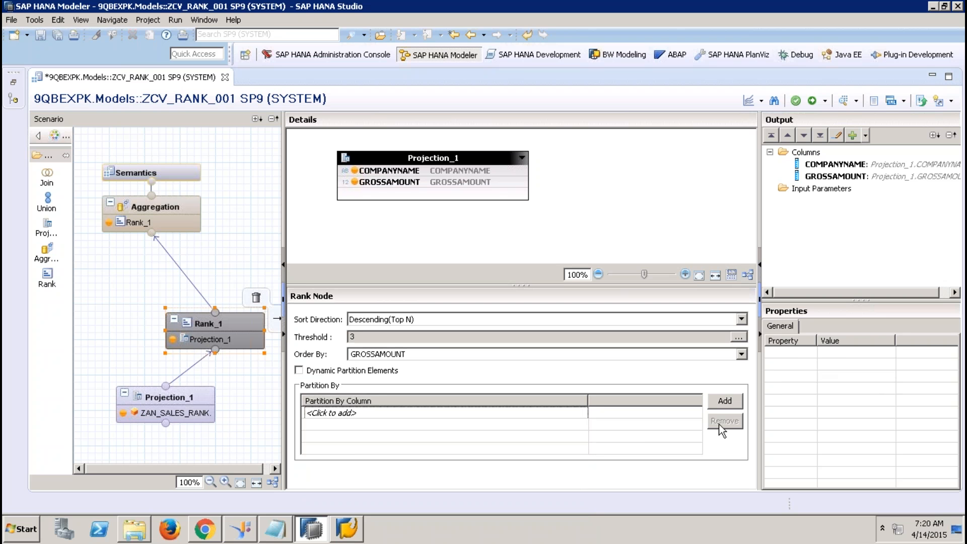
# - Add the COUNTRY column to the outputs of the Projection node and the Rank node
pyautogui.click(190, 396)
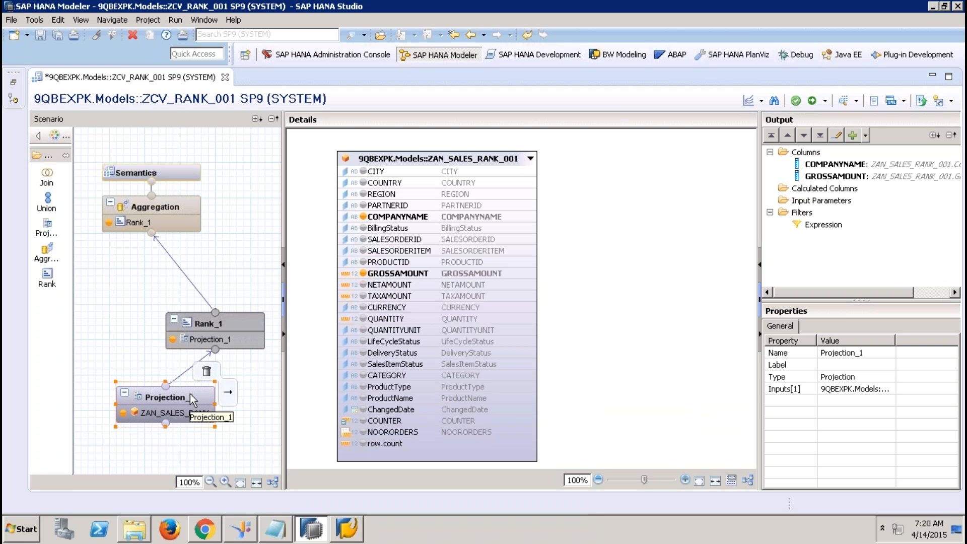
pyautogui.click(363, 183)
pyautogui.click(252, 322)
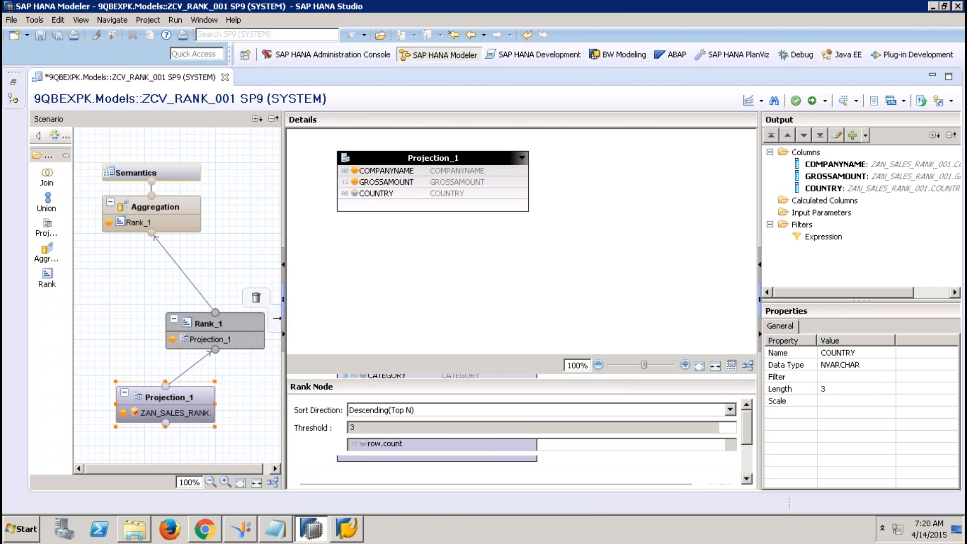
pyautogui.click(359, 195)
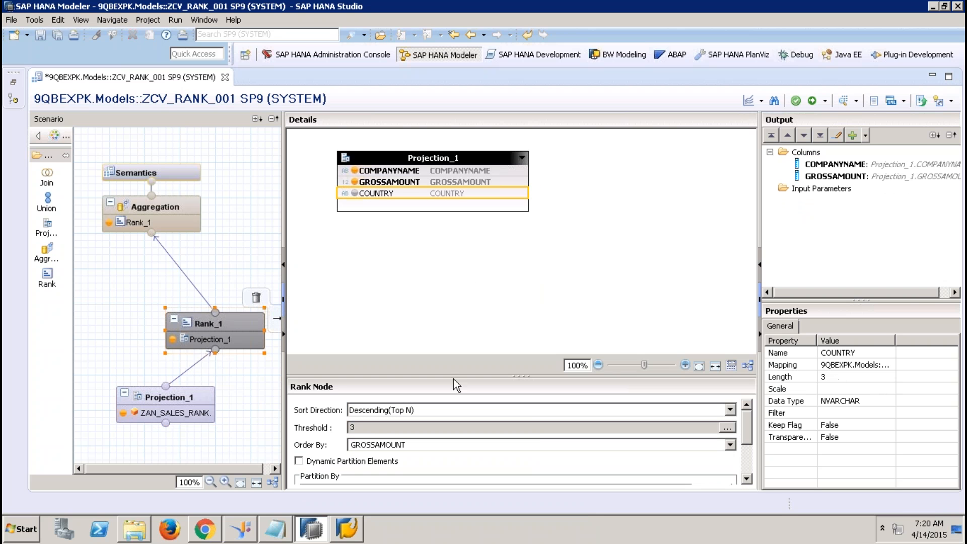
pyautogui.doubleClick(355, 195)
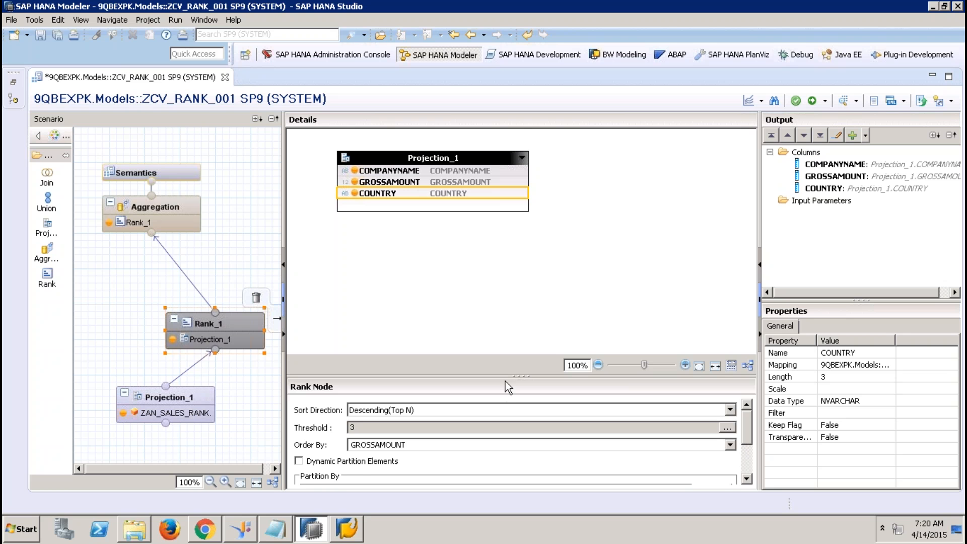
# - Set COUNTRY as the partition-by column of the Rank node
pyautogui.moveTo(506, 375); pyautogui.dragTo(491, 268)
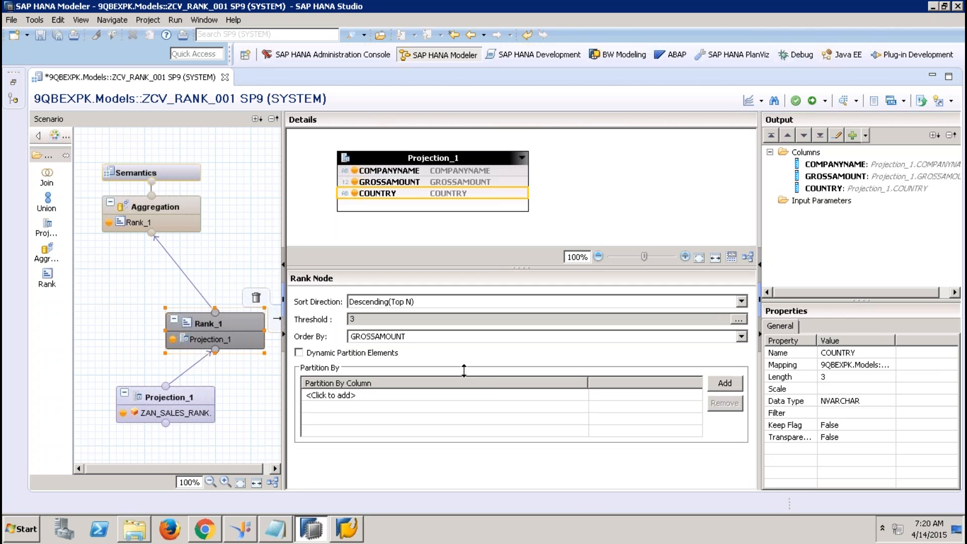
pyautogui.click(510, 397)
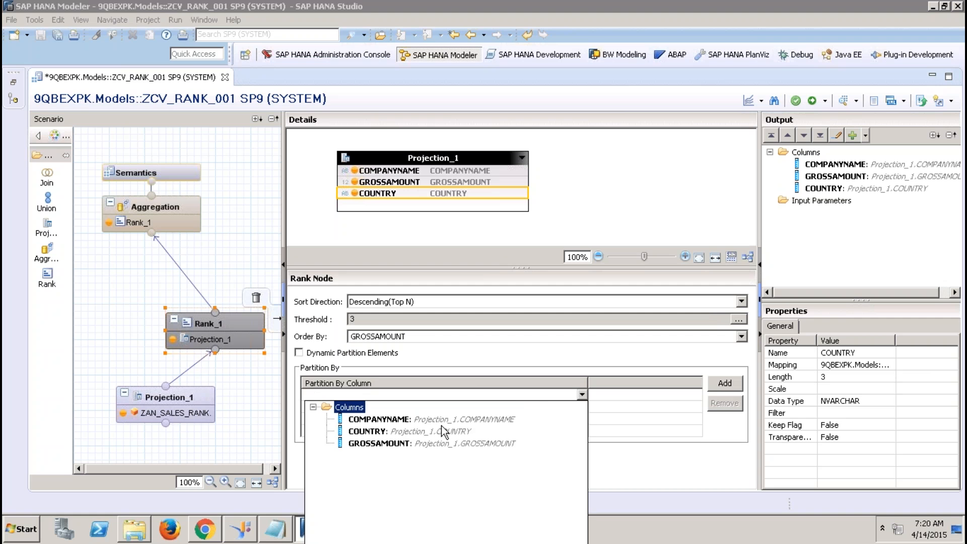
pyautogui.click(407, 432)
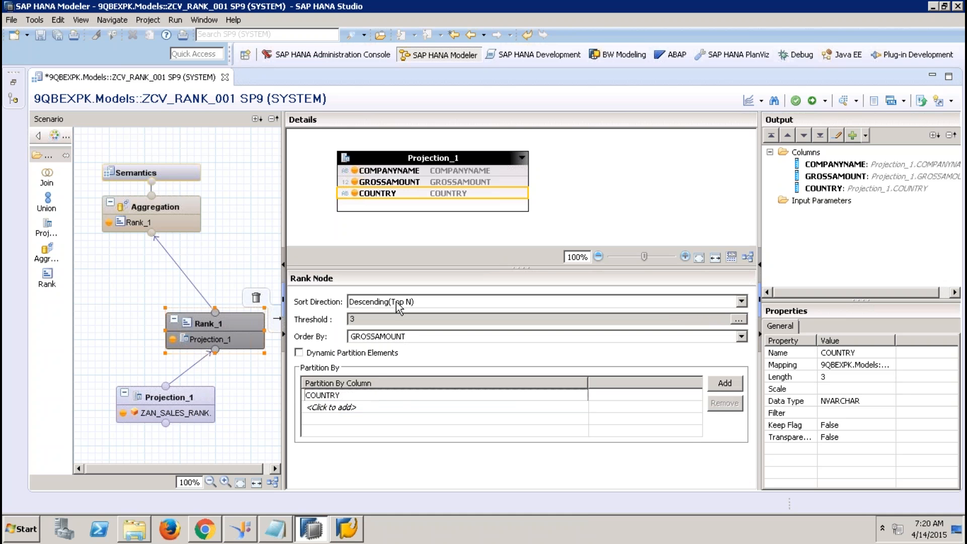
# - Add COUNTRY to the Aggregation output and auto-assign its column type in the Semantics node
pyautogui.click(168, 208)
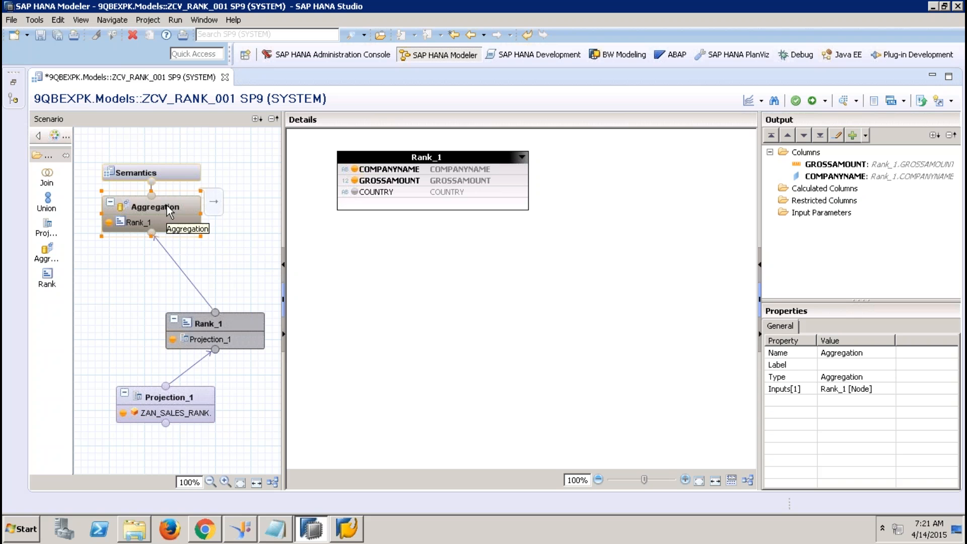
pyautogui.click(354, 192)
pyautogui.click(179, 176)
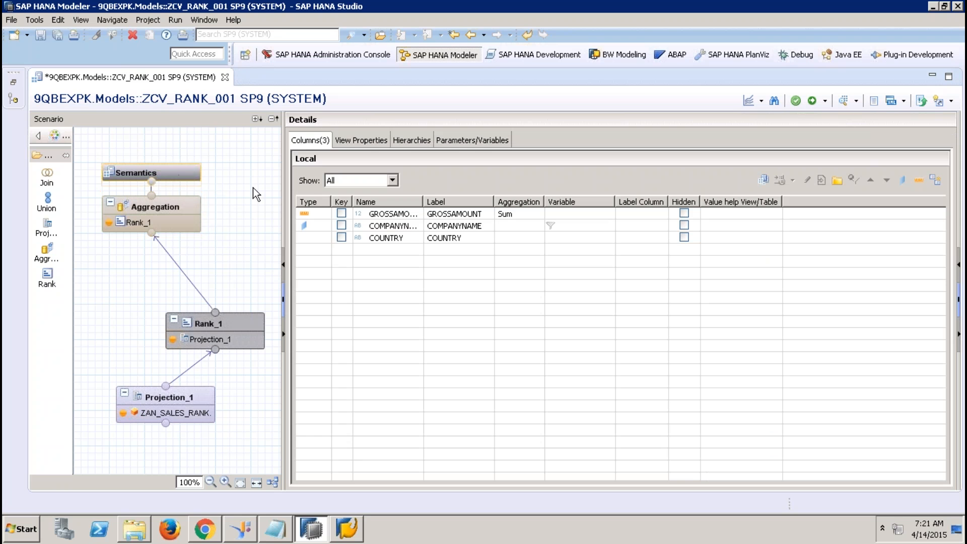
pyautogui.click(937, 179)
# - Activate the calculation view and open its data preview
pyautogui.click(812, 104)
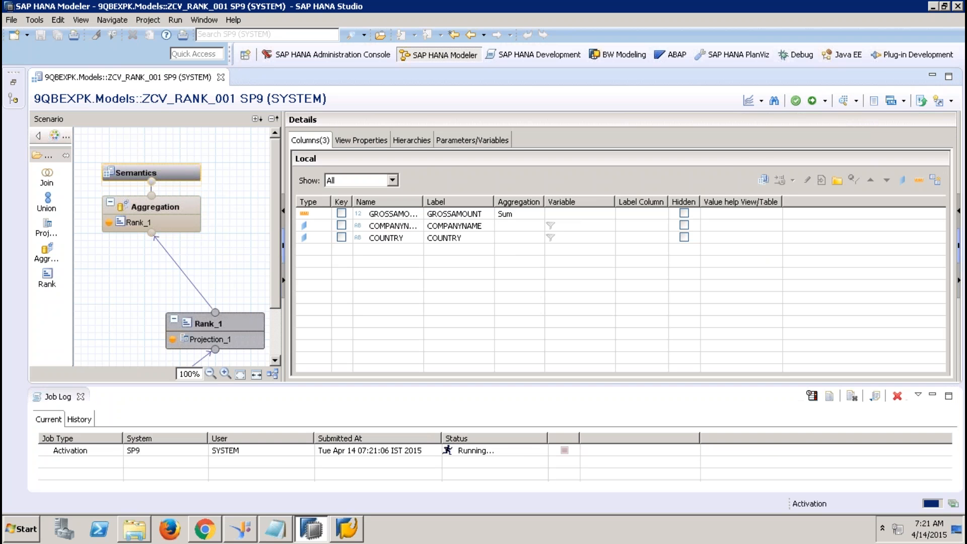
pyautogui.click(843, 100)
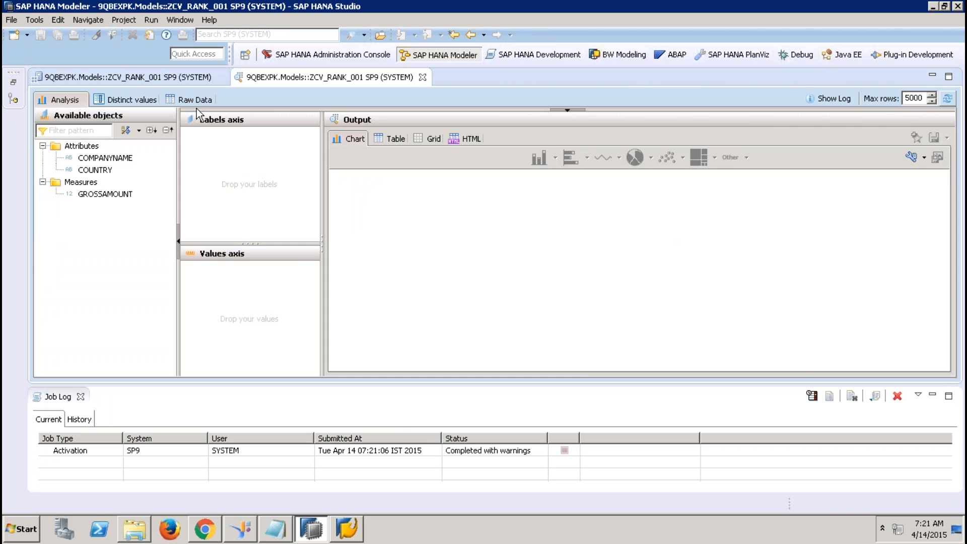
# - Examine the preview's raw data sorted by country, checking the ranked companies per country, and close the preview
pyautogui.click(198, 98)
pyautogui.click(160, 135)
pyautogui.click(152, 147)
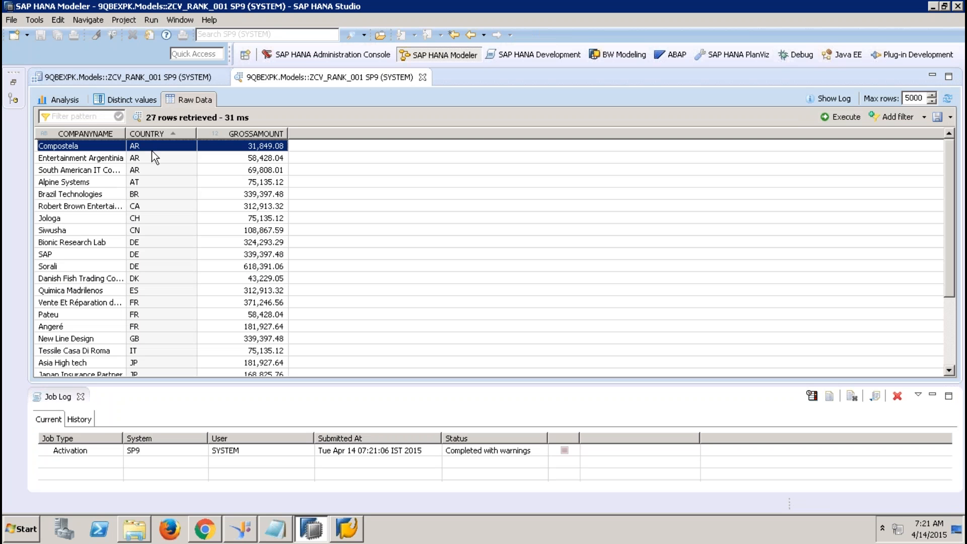
pyautogui.click(100, 171)
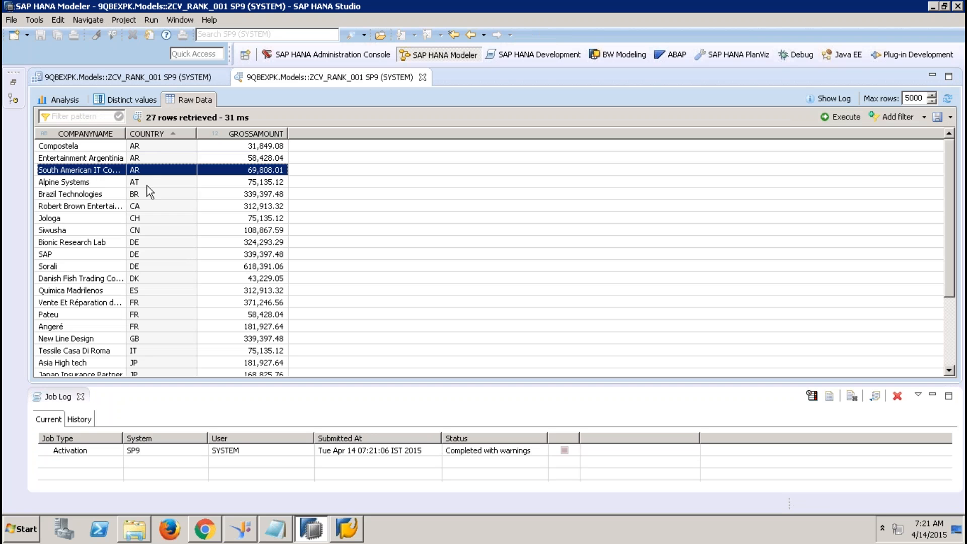
pyautogui.click(150, 183)
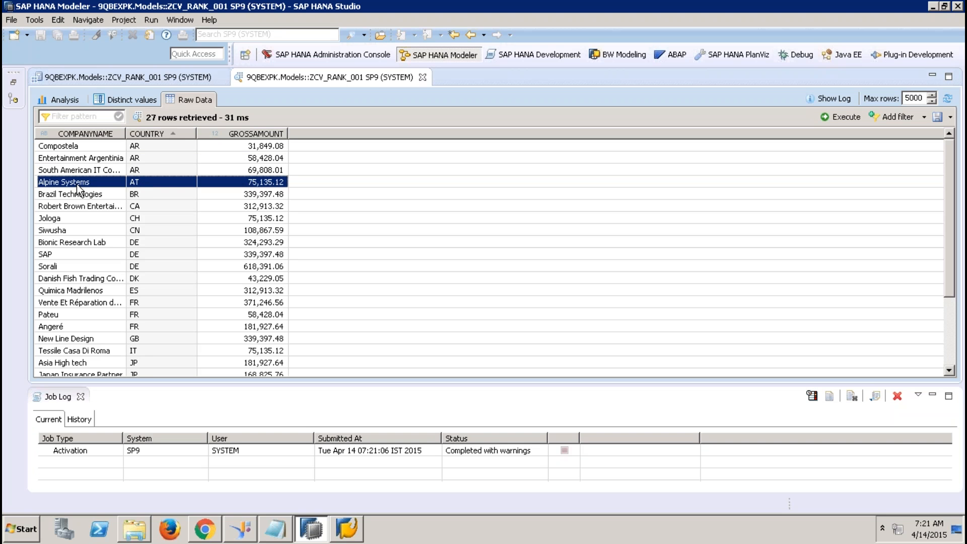
pyautogui.click(143, 242)
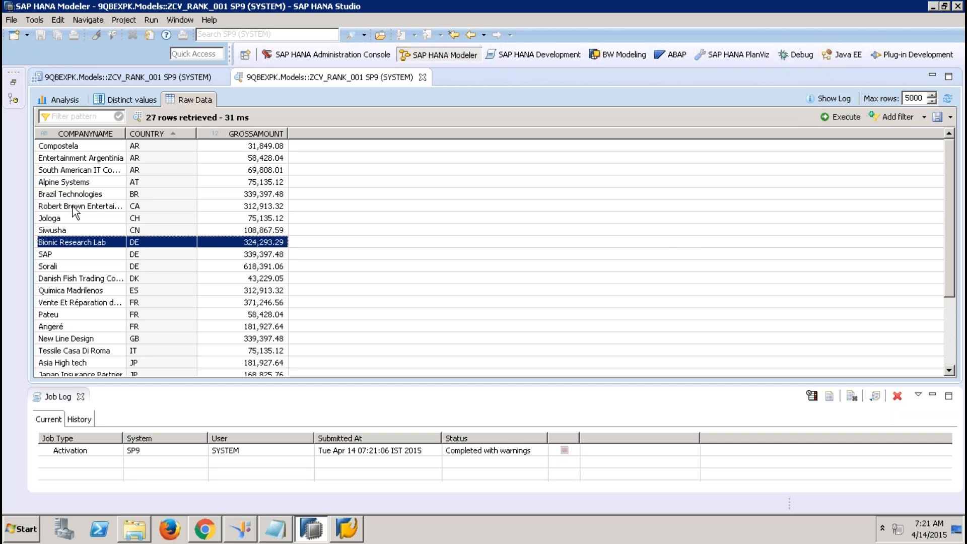
pyautogui.click(423, 78)
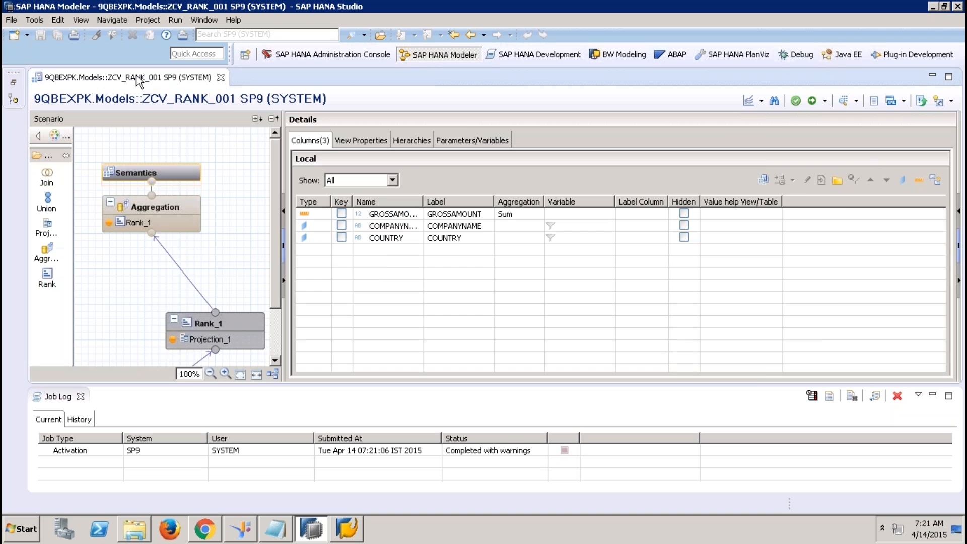
# - Set the Rank_1 node's fixed threshold to 1 and activate the calculation view
pyautogui.click(218, 325)
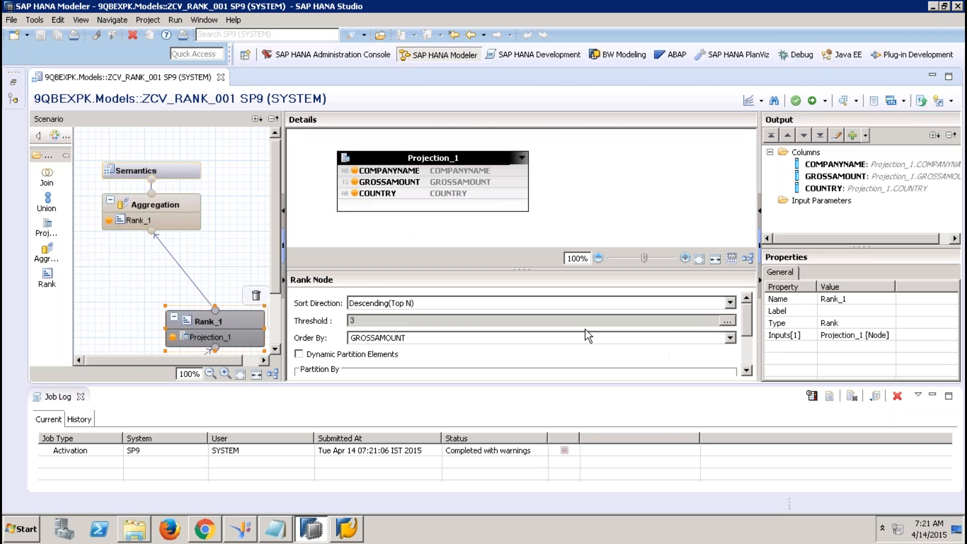
pyautogui.click(727, 321)
pyautogui.press('Tab')
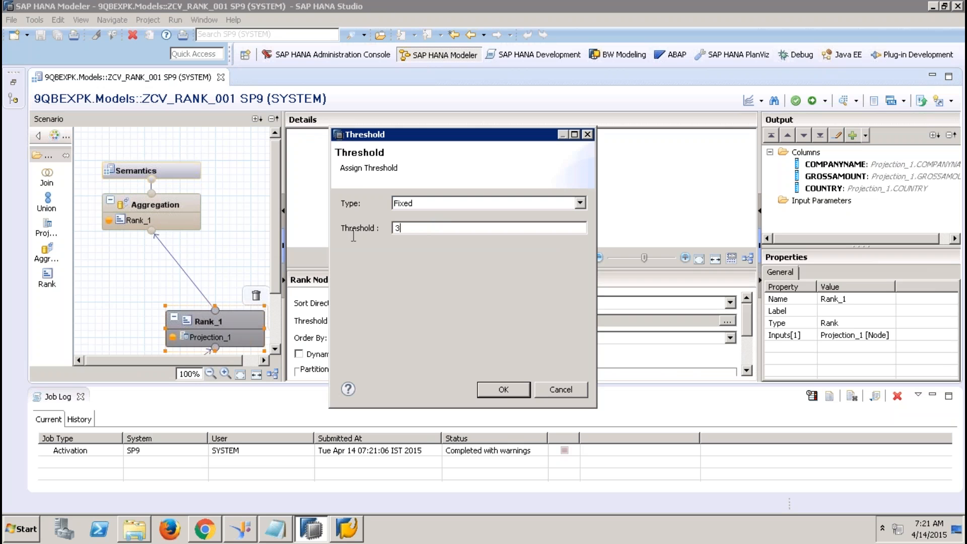
pyautogui.write('1')
pyautogui.click(504, 389)
pyautogui.click(796, 100)
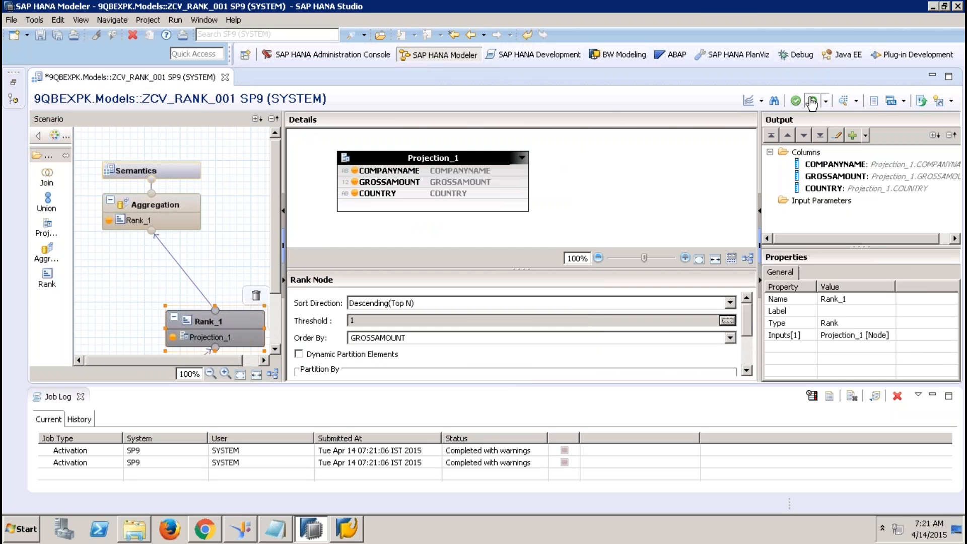
# - Preview the view's raw data, check the top company listed for each country, and close the preview
pyautogui.click(842, 100)
pyautogui.click(193, 100)
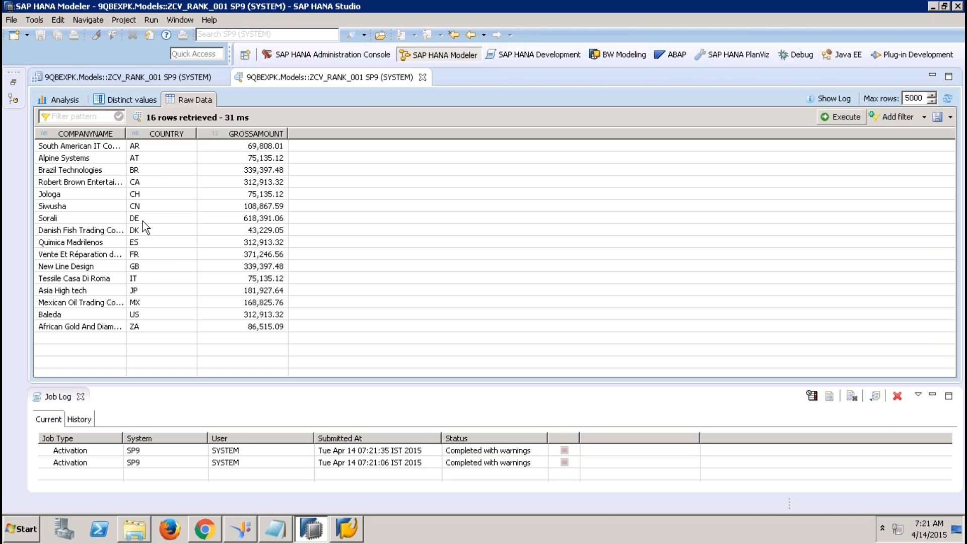
pyautogui.click(141, 219)
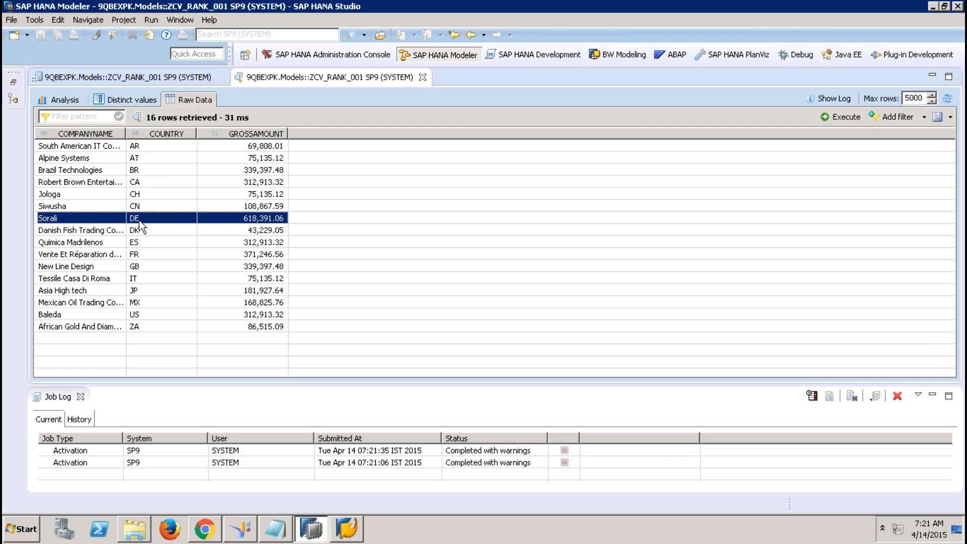
pyautogui.click(148, 270)
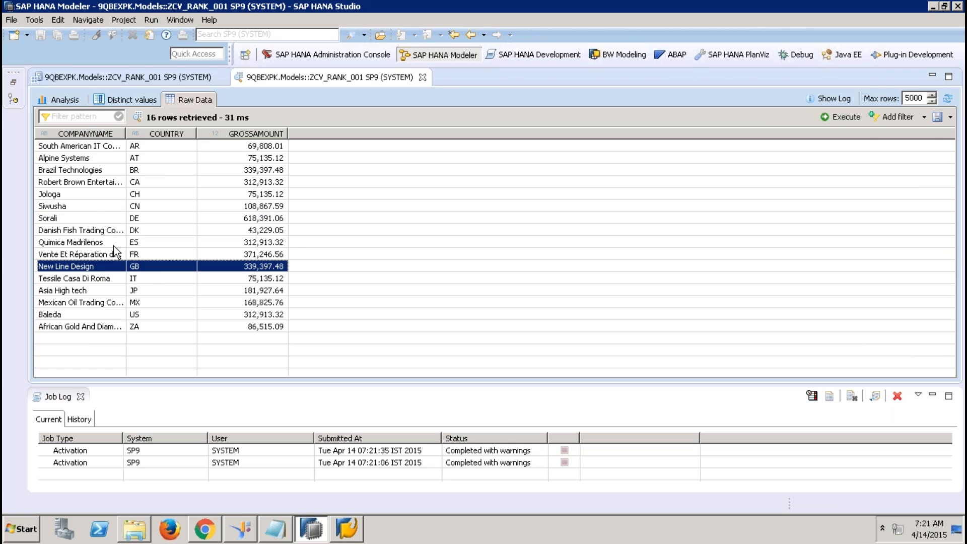
pyautogui.click(423, 78)
# - Close the Job Log and automatically arrange the nodes in the scenario
pyautogui.click(75, 400)
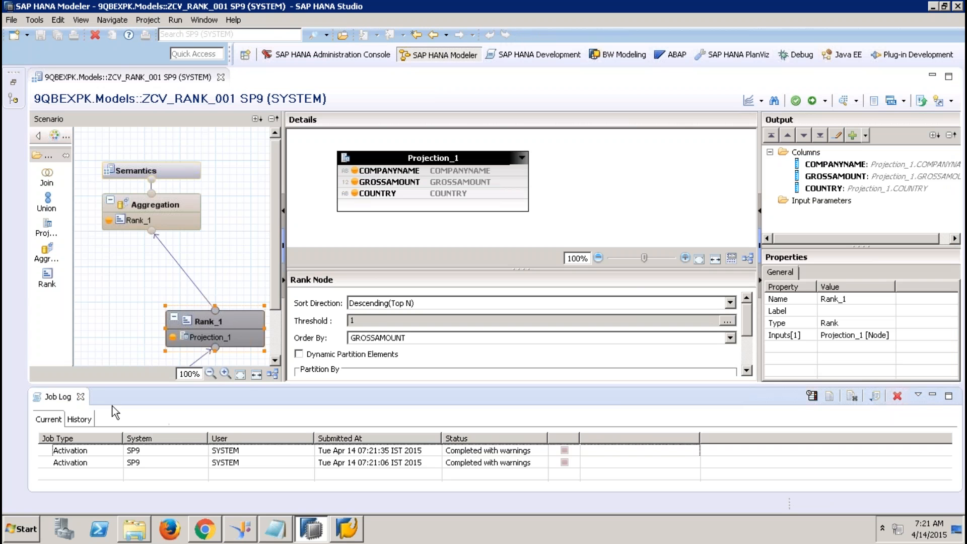
pyautogui.click(80, 396)
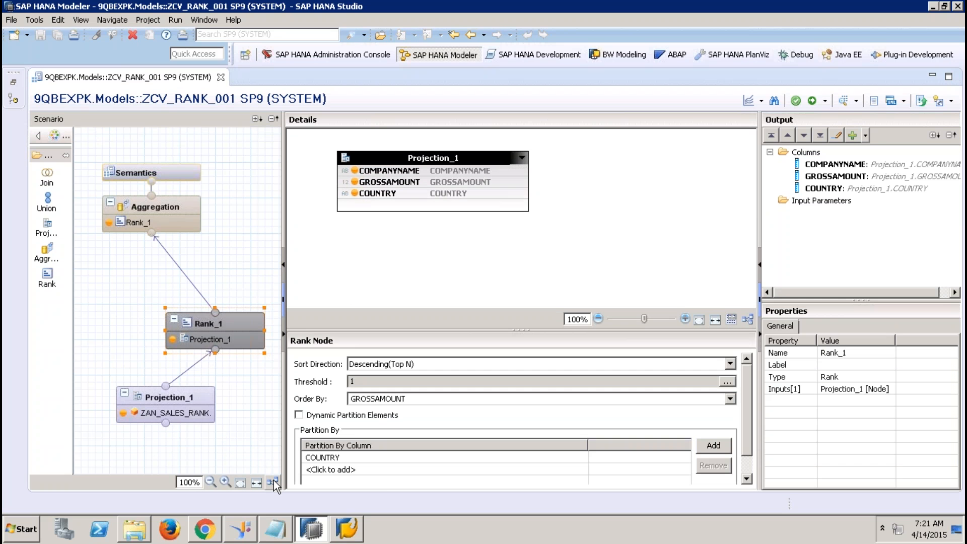
pyautogui.click(273, 481)
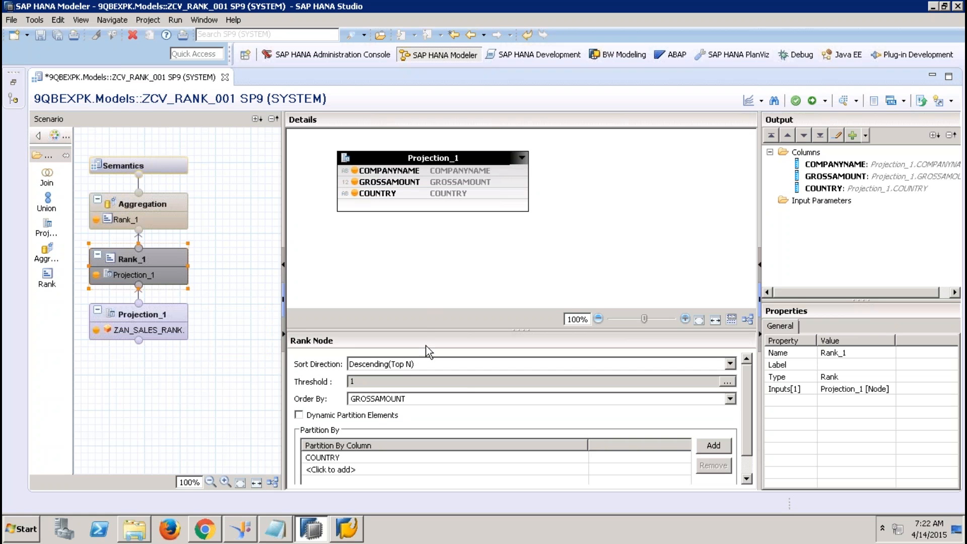
# - Add the REGION column to the output of the Projection_1 and Rank_1 nodes
pyautogui.moveTo(425, 330); pyautogui.dragTo(425, 281)
pyautogui.click(176, 314)
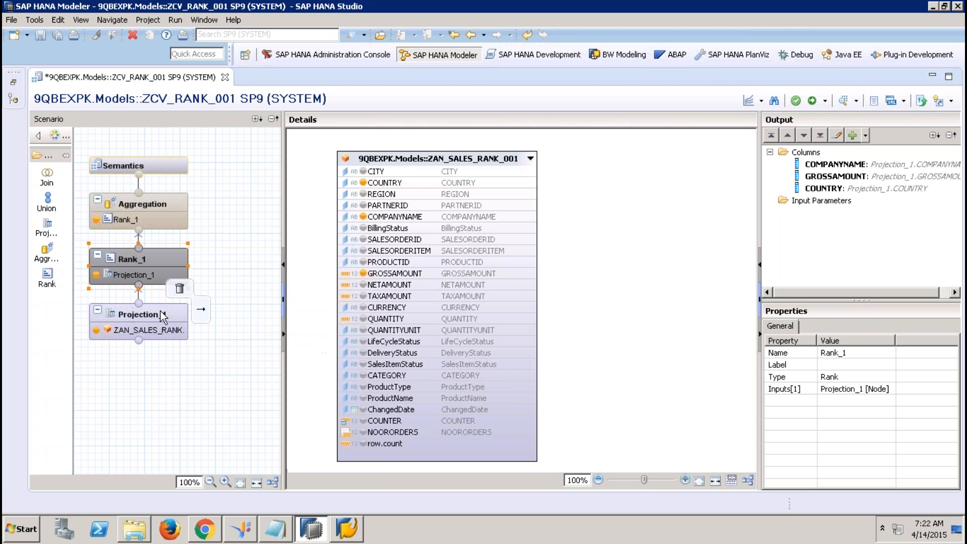
pyautogui.click(364, 194)
pyautogui.click(182, 272)
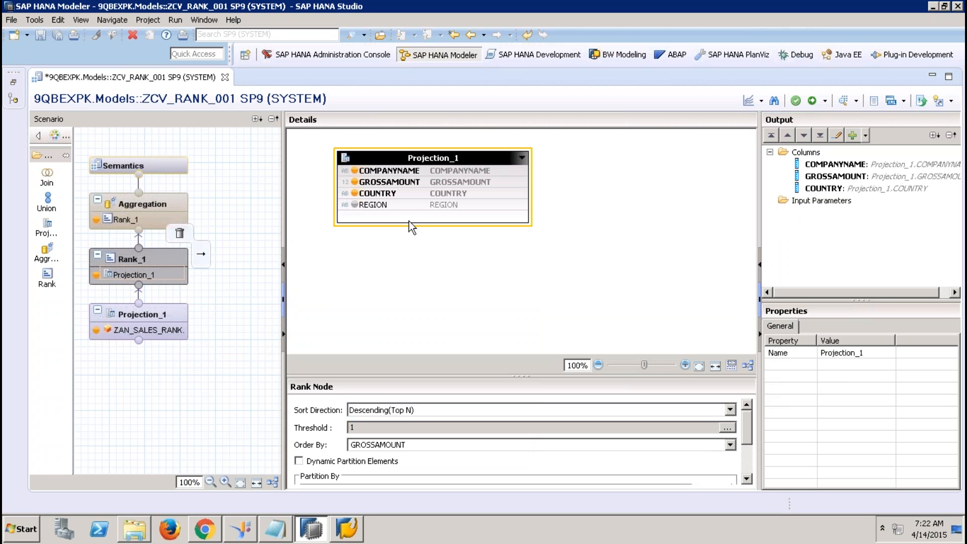
pyautogui.click(354, 204)
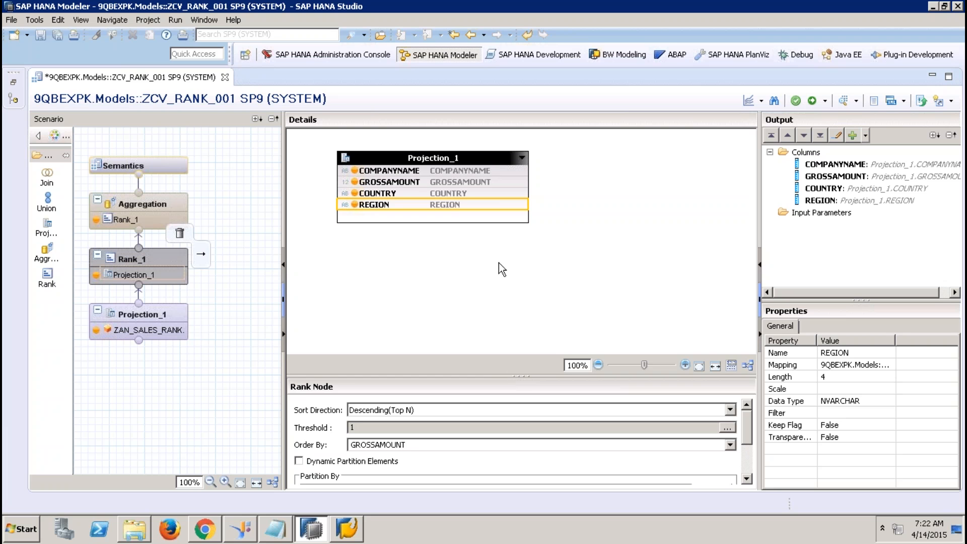
# - Add REGION as a second partition column in Rank_1, enable Dynamic Partition Elements, and activate the view
pyautogui.moveTo(525, 376); pyautogui.dragTo(519, 231)
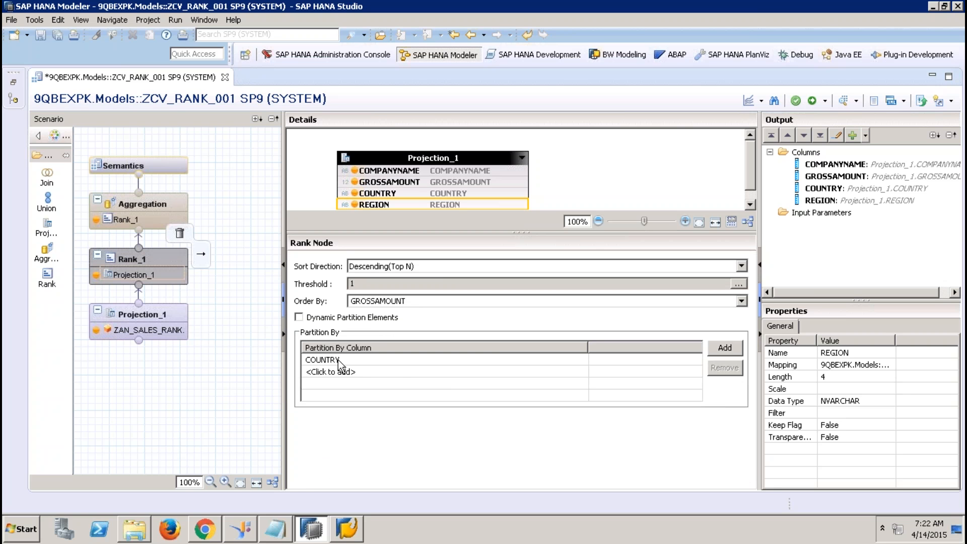
pyautogui.click(468, 373)
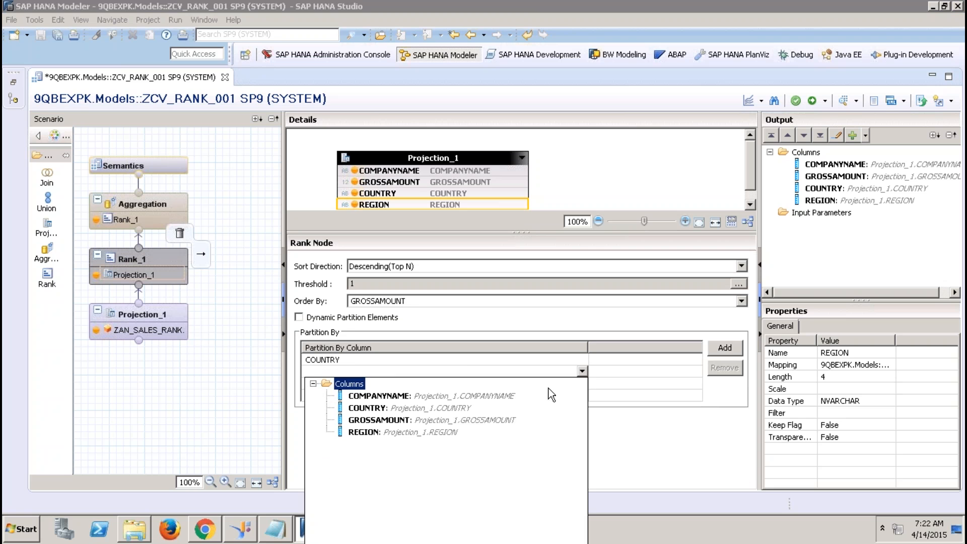
pyautogui.doubleClick(385, 431)
pyautogui.click(318, 319)
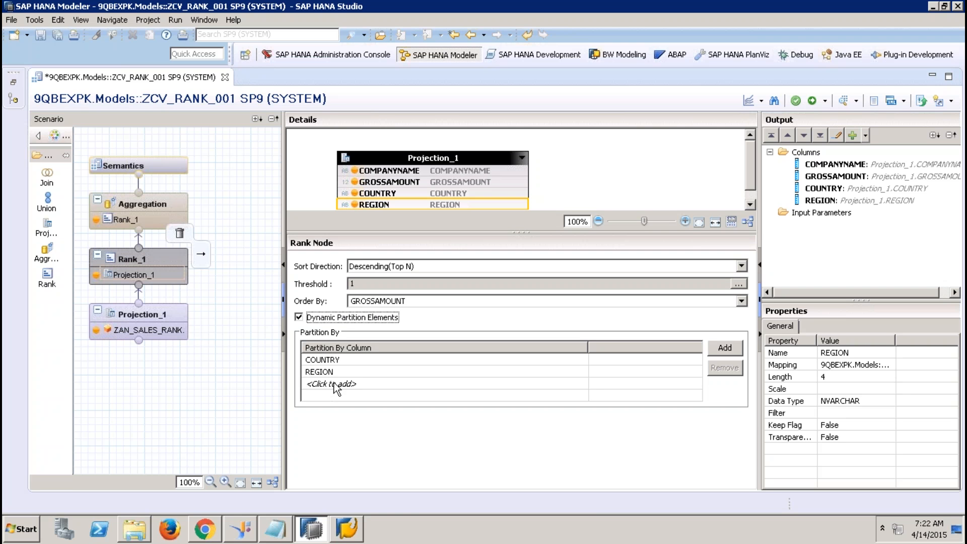
pyautogui.click(814, 101)
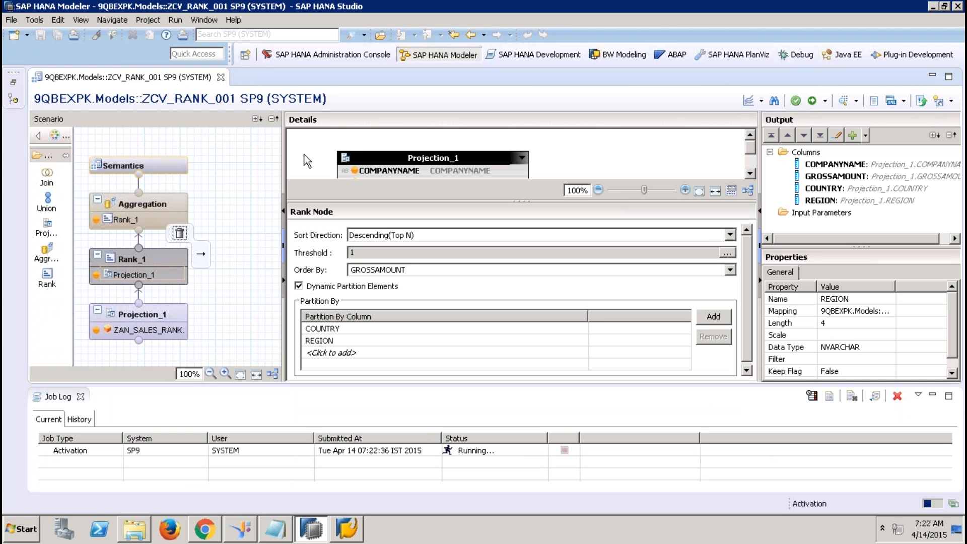
# - Add the REGION column to the Aggregation node's output
pyautogui.click(171, 255)
pyautogui.click(164, 200)
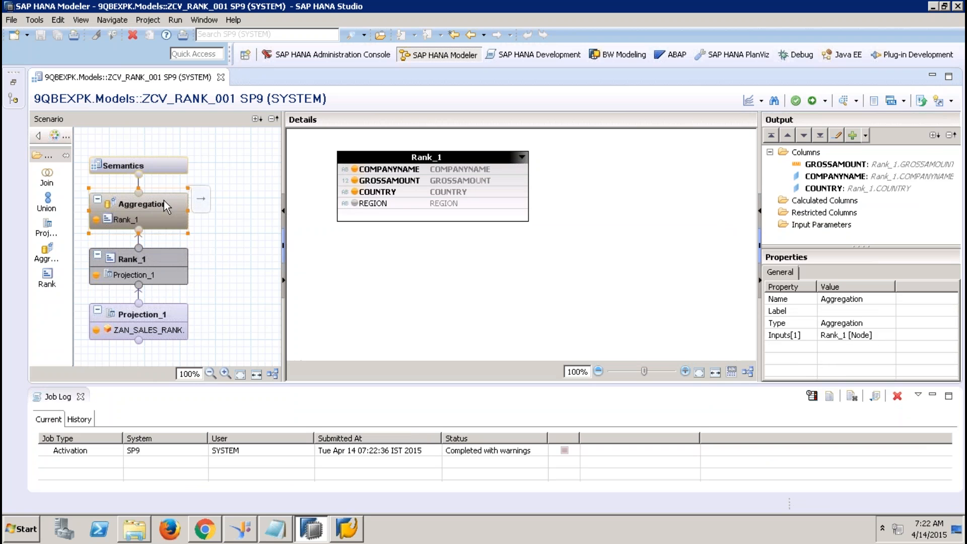
pyautogui.click(354, 203)
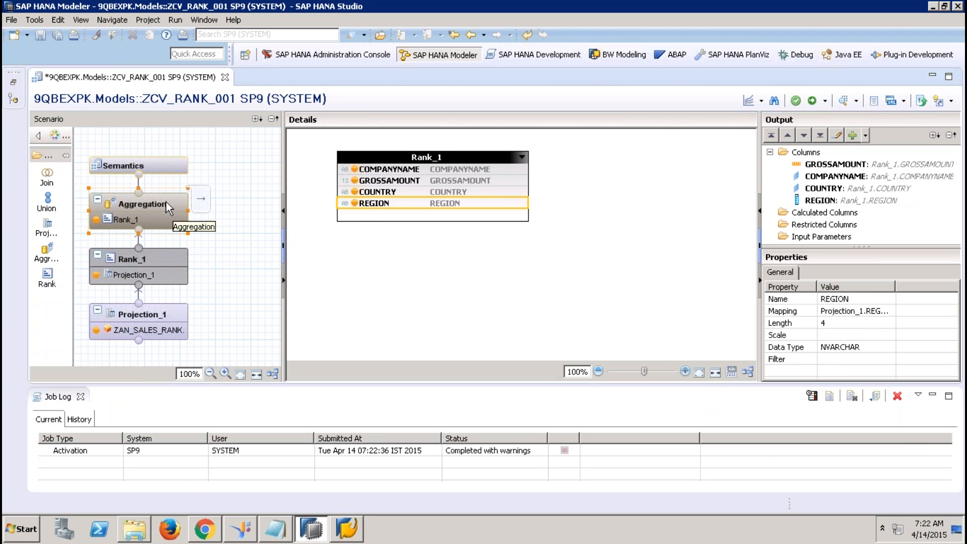
# - In the Semantics node, automatically assign REGION's column type and hide COUNTRY, activating the view after each change
pyautogui.click(164, 168)
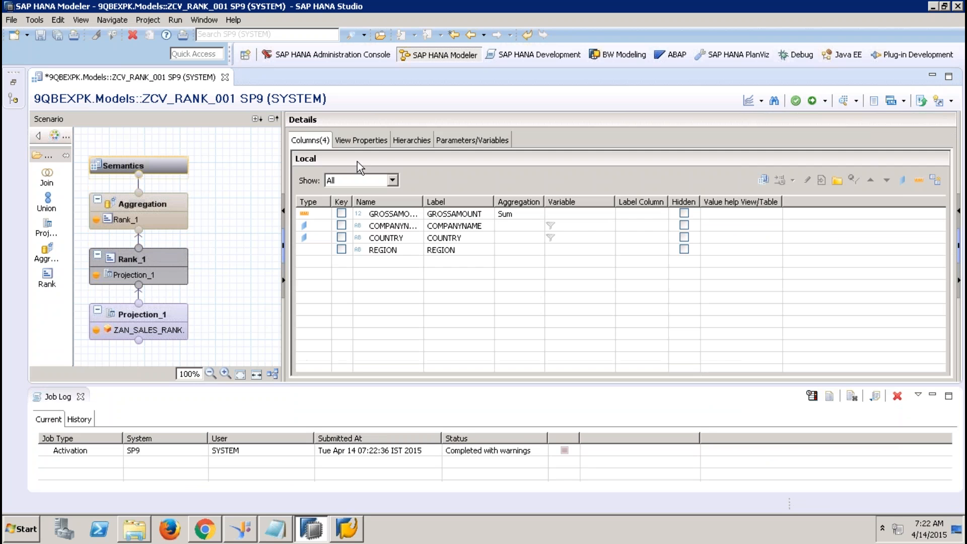
pyautogui.click(935, 180)
pyautogui.click(812, 101)
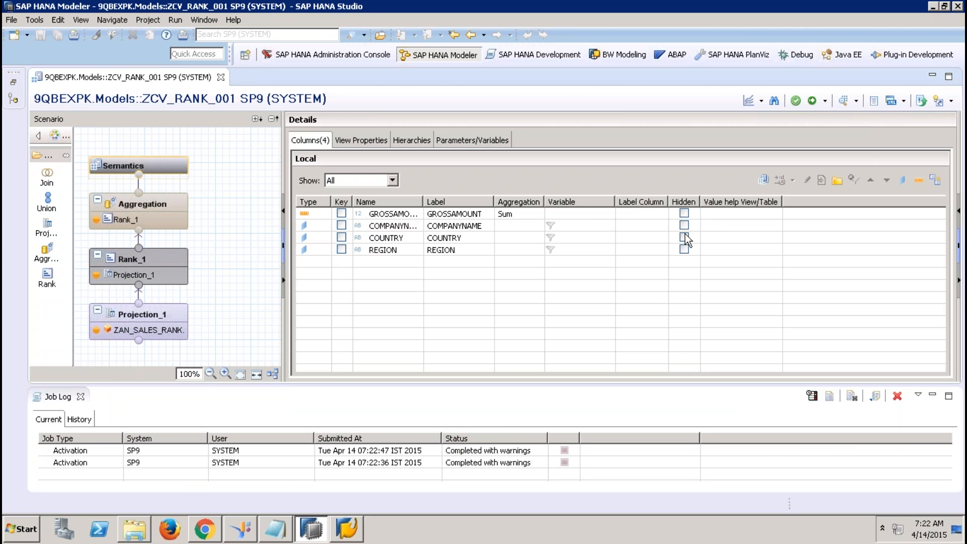
pyautogui.click(684, 237)
pyautogui.click(811, 101)
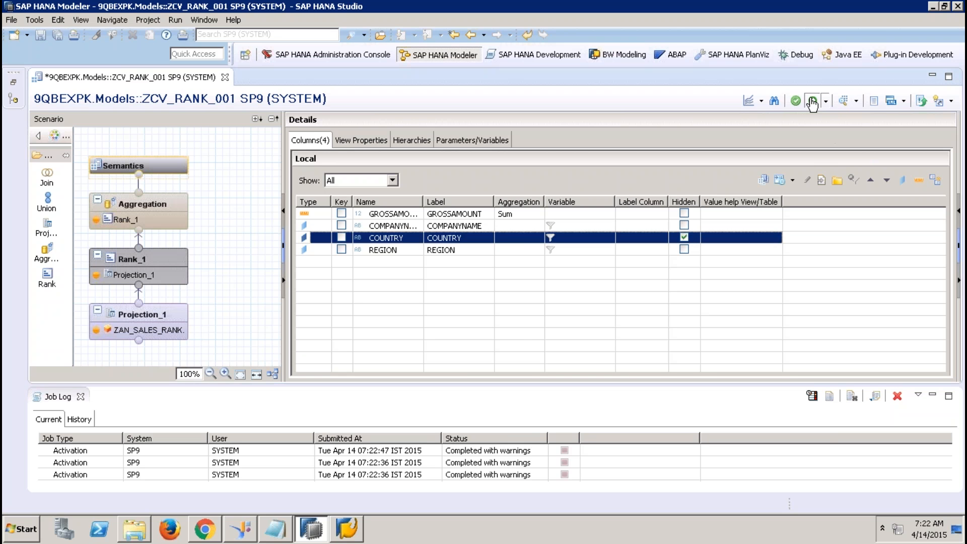
# - Preview the raw data with COUNTRY hidden, check the top company per region, and close the preview
pyautogui.click(844, 102)
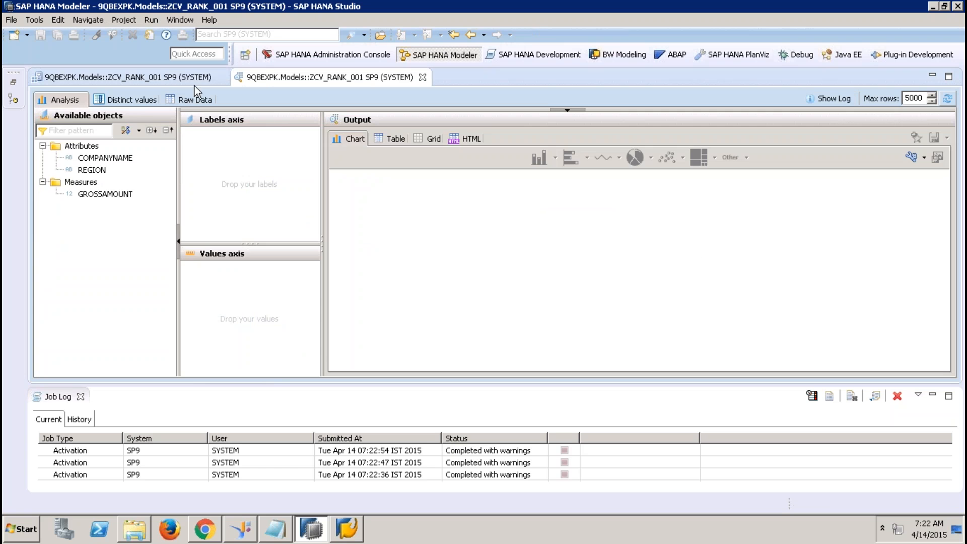
pyautogui.click(196, 101)
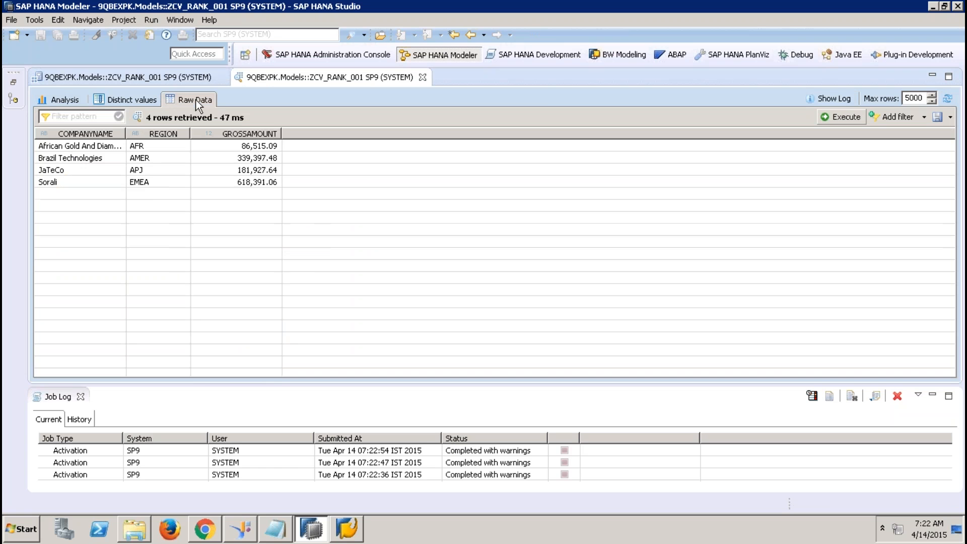
pyautogui.click(146, 161)
pyautogui.click(146, 185)
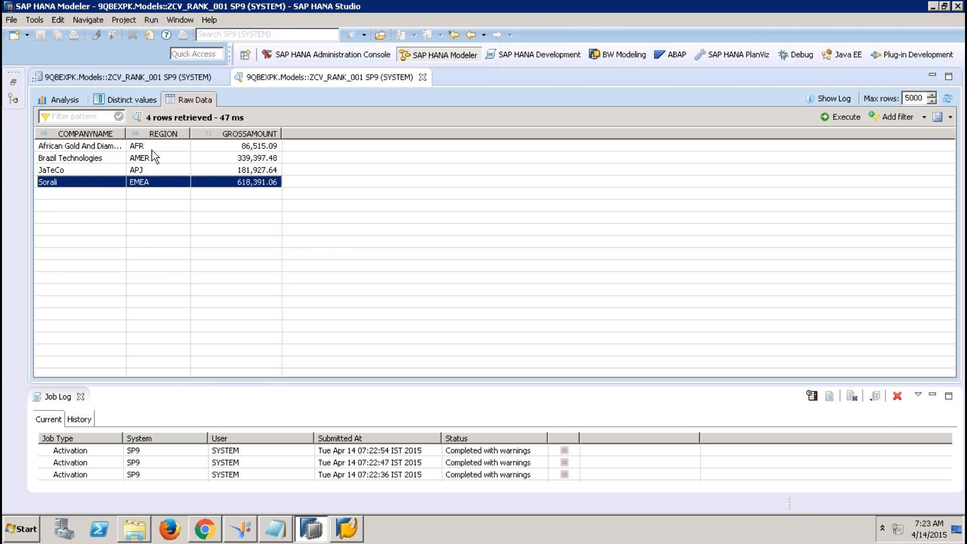
pyautogui.click(423, 77)
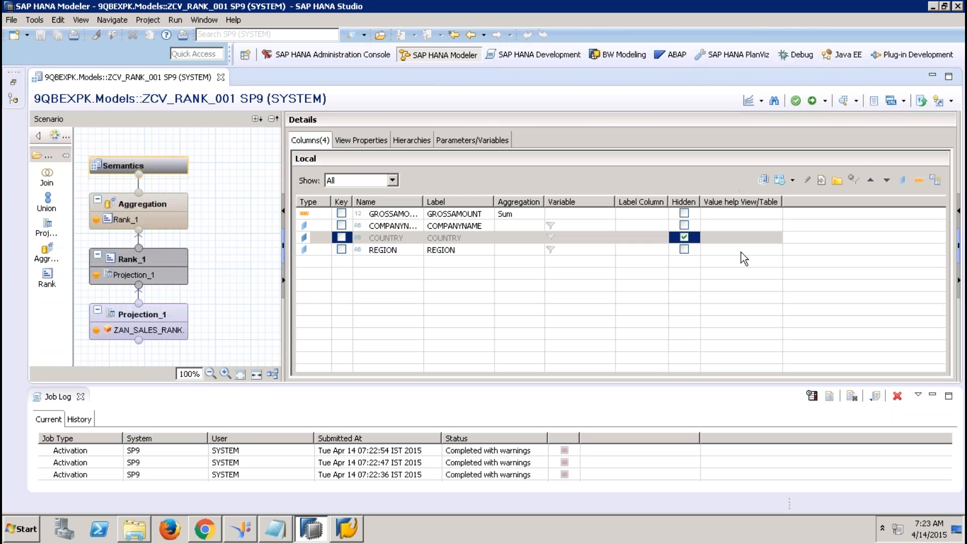
# - Unhide COUNTRY and hide REGION in the semantics columns, and activate the view
pyautogui.click(681, 238)
pyautogui.click(684, 237)
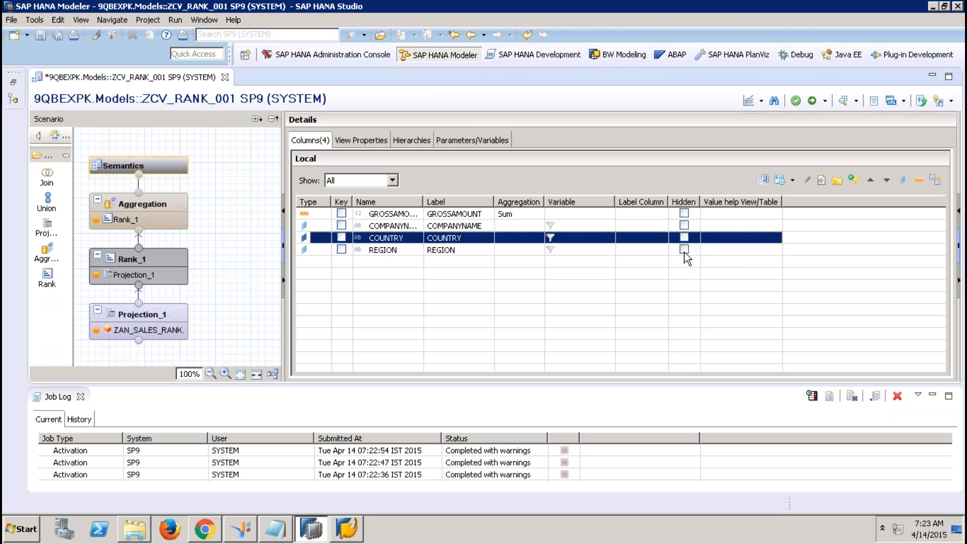
pyautogui.click(683, 249)
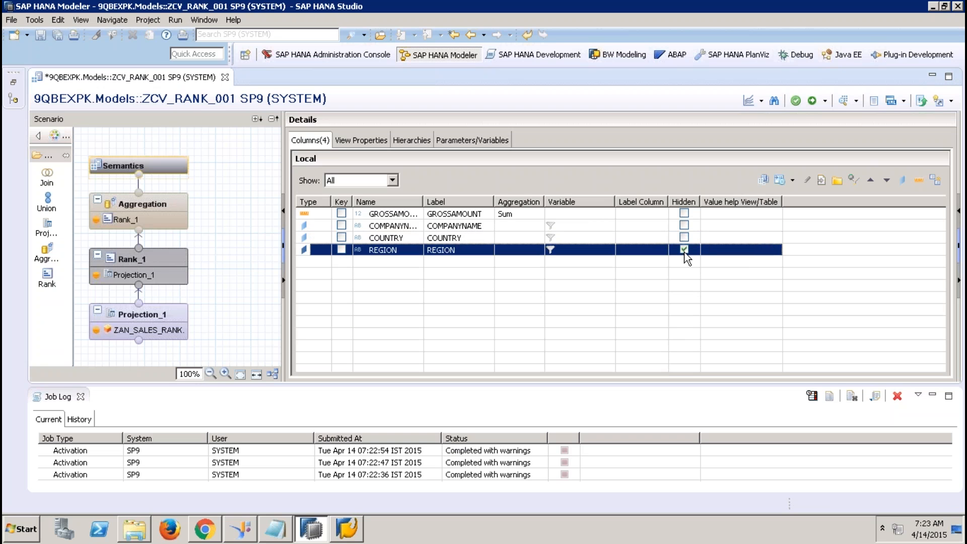
pyautogui.click(812, 100)
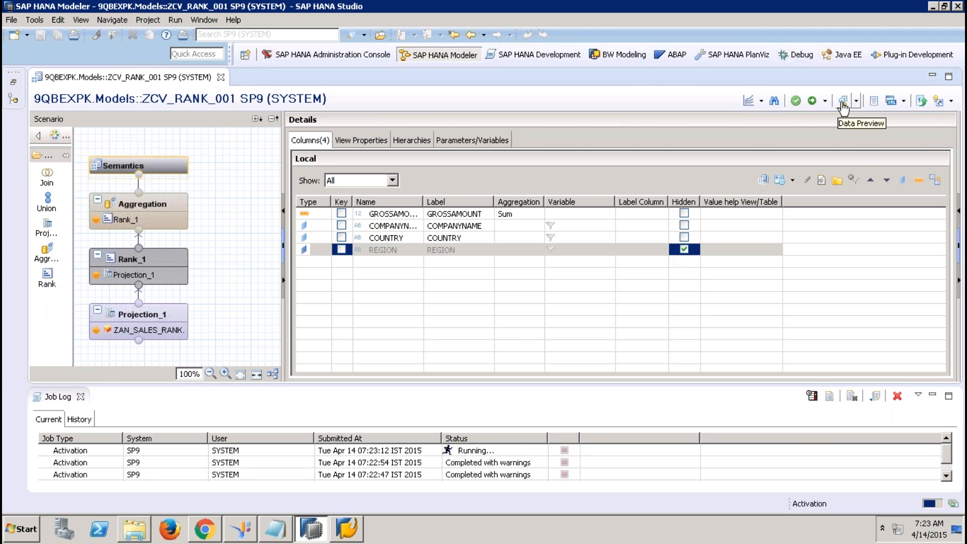
# - Preview the raw data with REGION hidden to examine the ranking by country
pyautogui.click(842, 103)
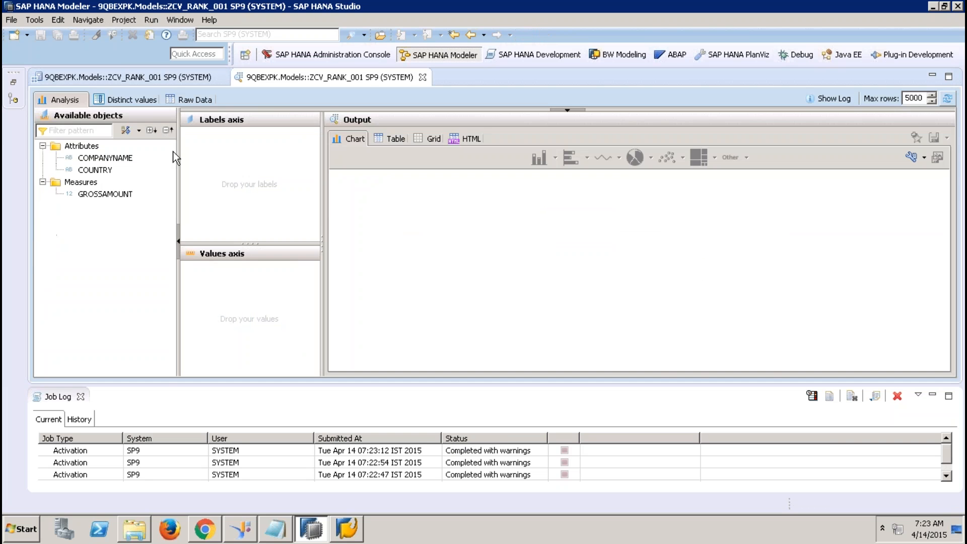
pyautogui.click(212, 99)
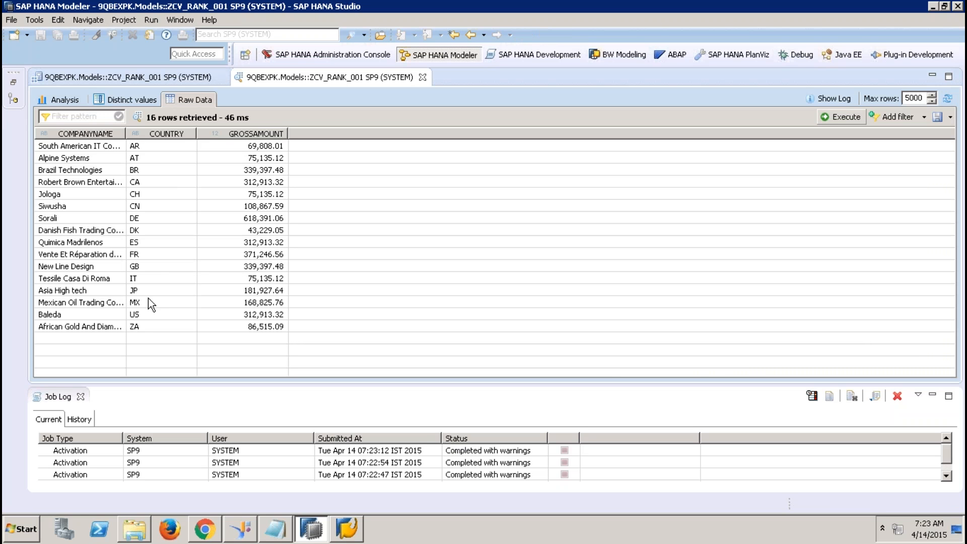
# - Close the data preview and the job log, and open the Rank_1 node to review its settings
pyautogui.click(422, 77)
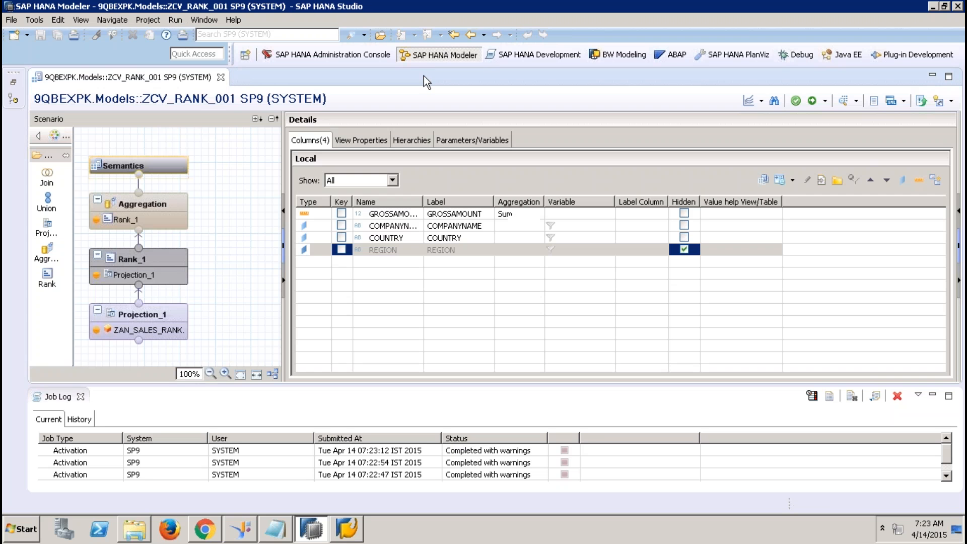
pyautogui.click(82, 398)
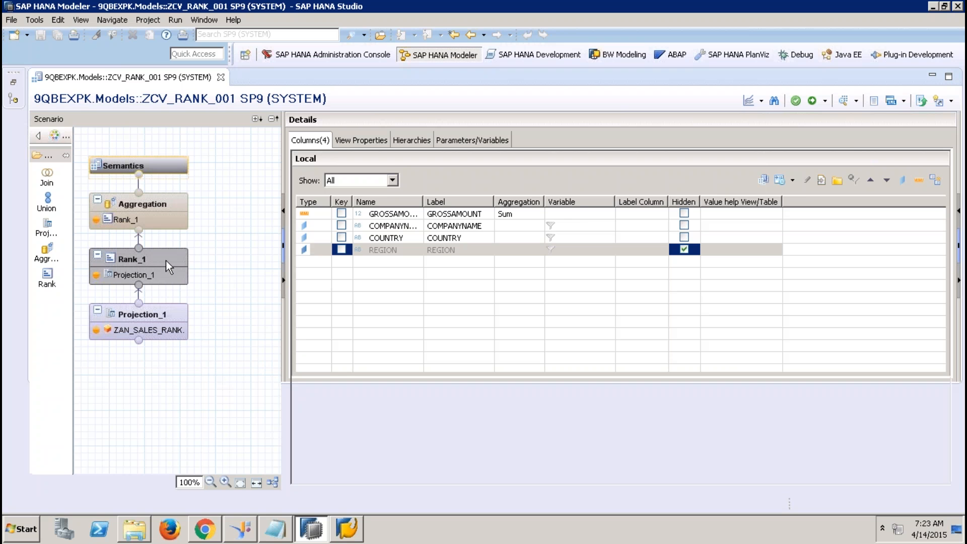
pyautogui.click(167, 259)
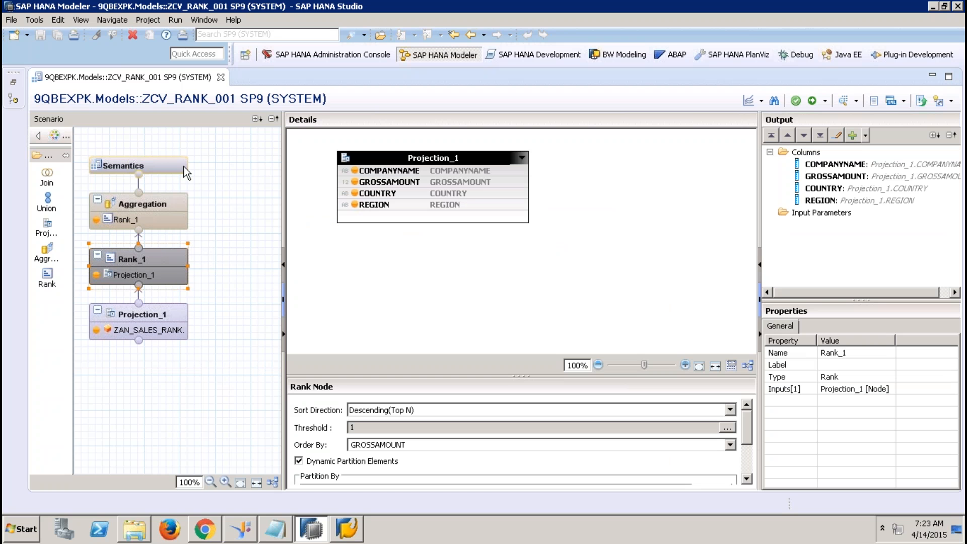
# - In the Semantics node, create a direct input parameter IP_TOPN with data type INTEGER, and activate the view
pyautogui.click(159, 167)
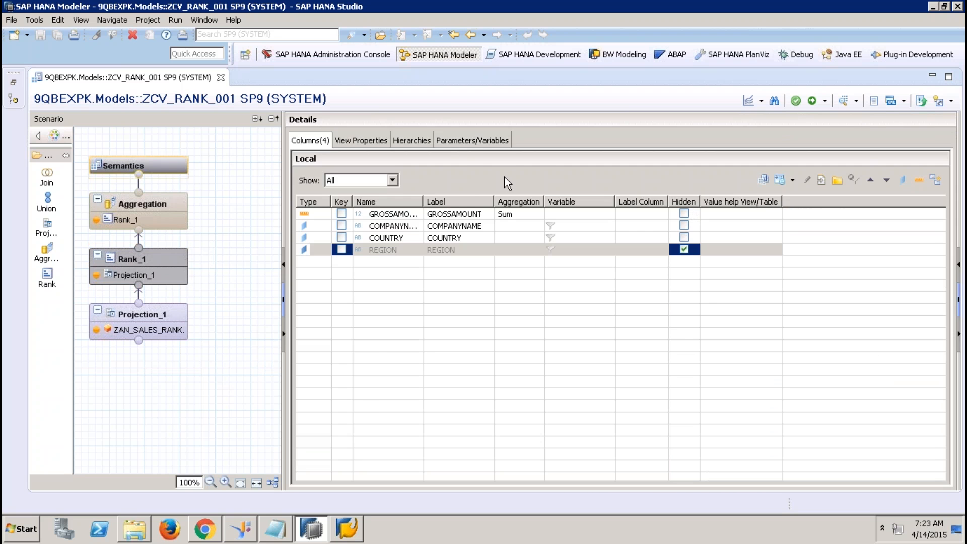
pyautogui.click(467, 139)
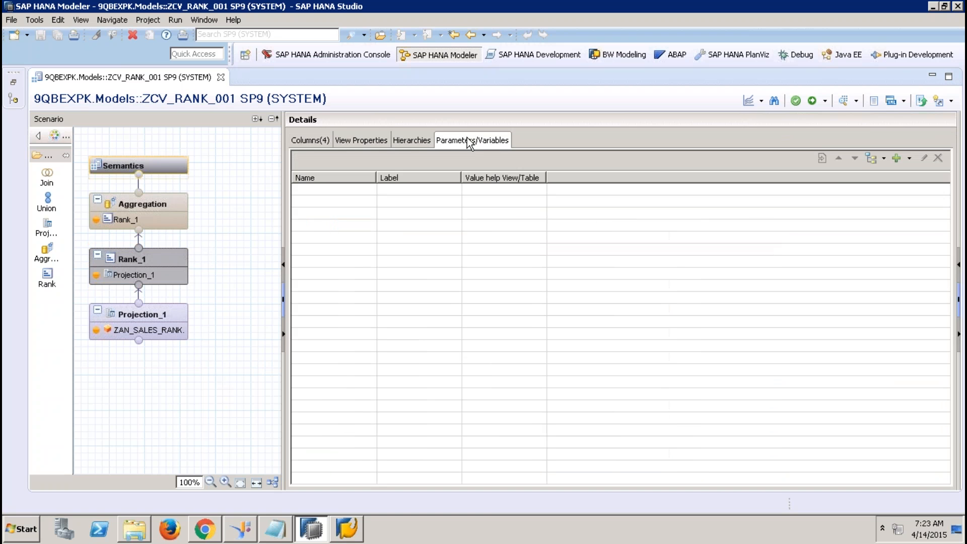
pyautogui.click(911, 161)
pyautogui.click(889, 186)
pyautogui.write('IP_TOPN')
pyautogui.press('Tab')
pyautogui.click(453, 256)
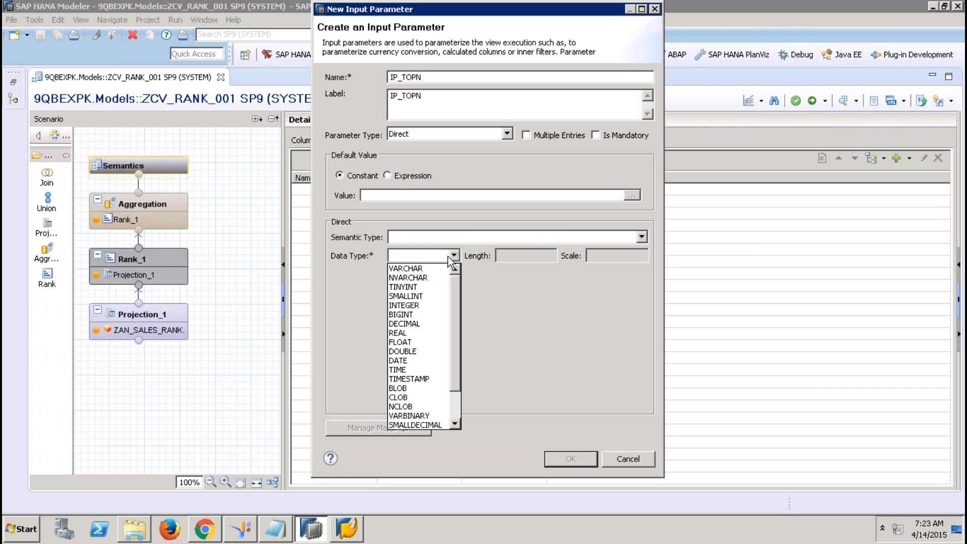
pyautogui.press('i')
pyautogui.click(415, 270)
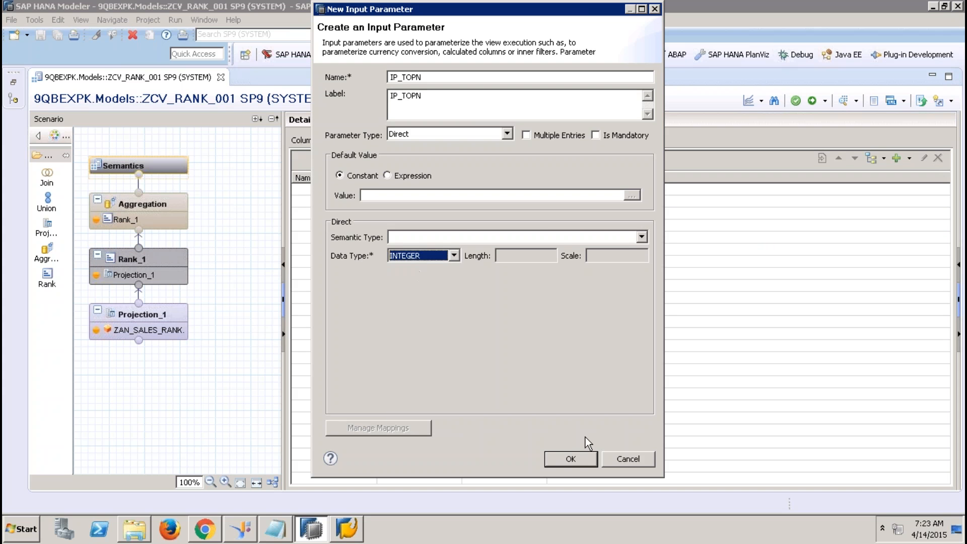
pyautogui.click(571, 459)
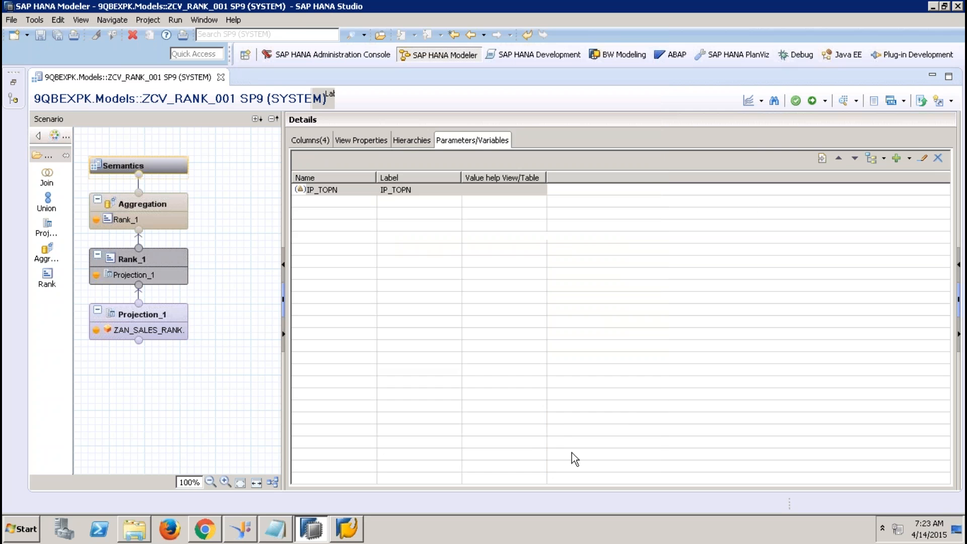
pyautogui.click(812, 101)
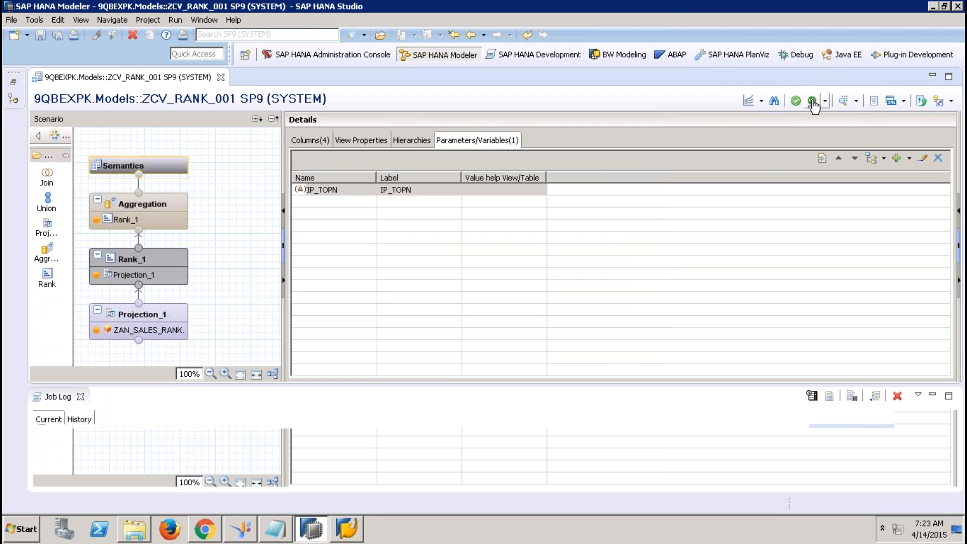
# - Assign the input parameter IP_TOPN as the threshold of the Rank_1 node, and activate the view
pyautogui.click(164, 258)
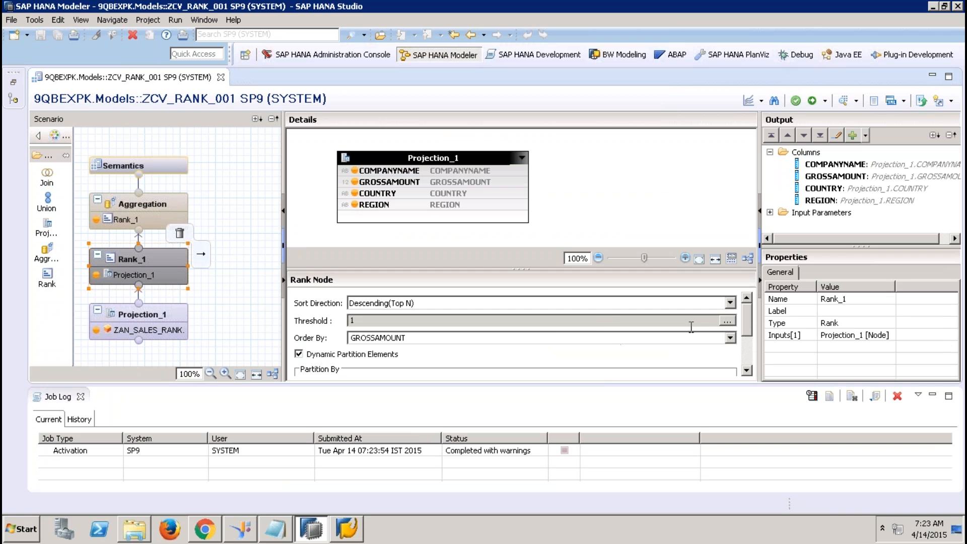
pyautogui.click(727, 321)
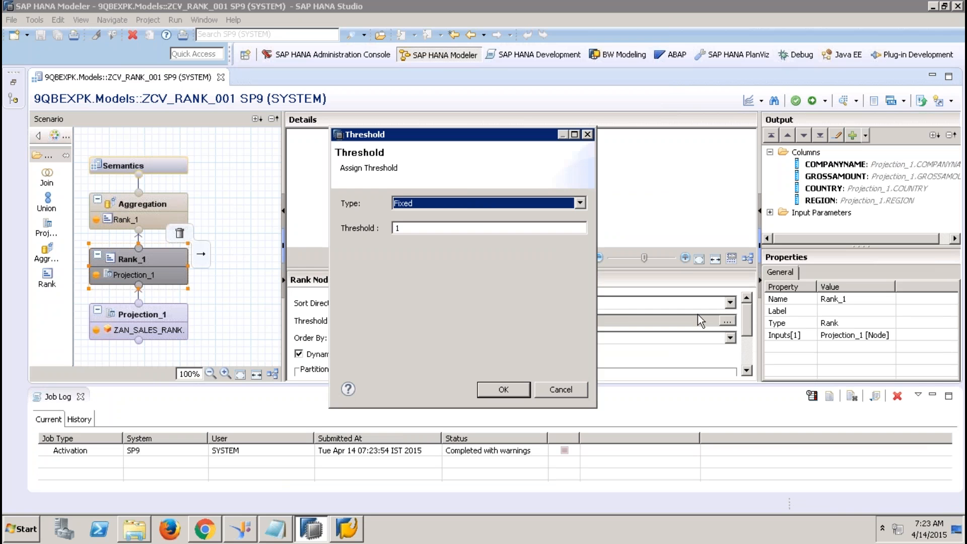
pyautogui.click(481, 204)
pyautogui.click(437, 227)
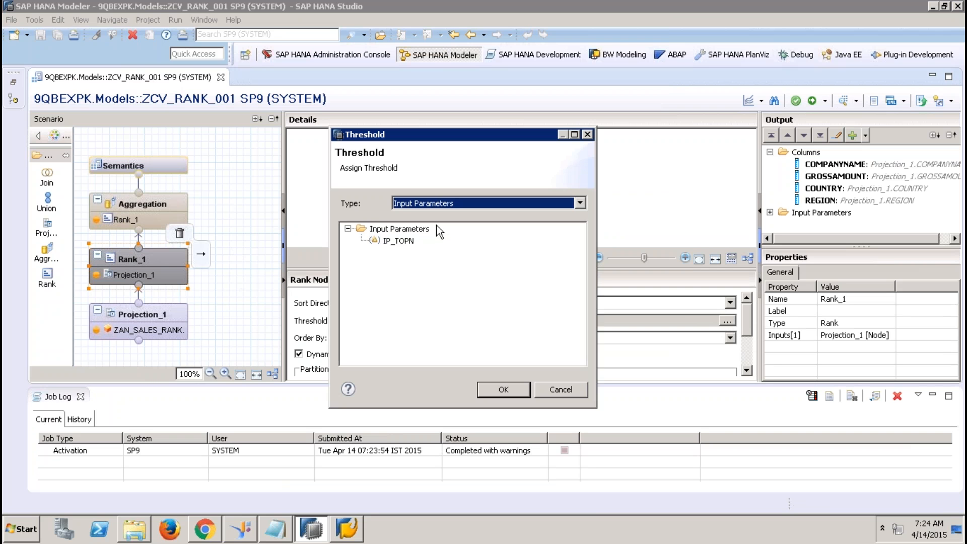
pyautogui.click(400, 242)
pyautogui.click(503, 389)
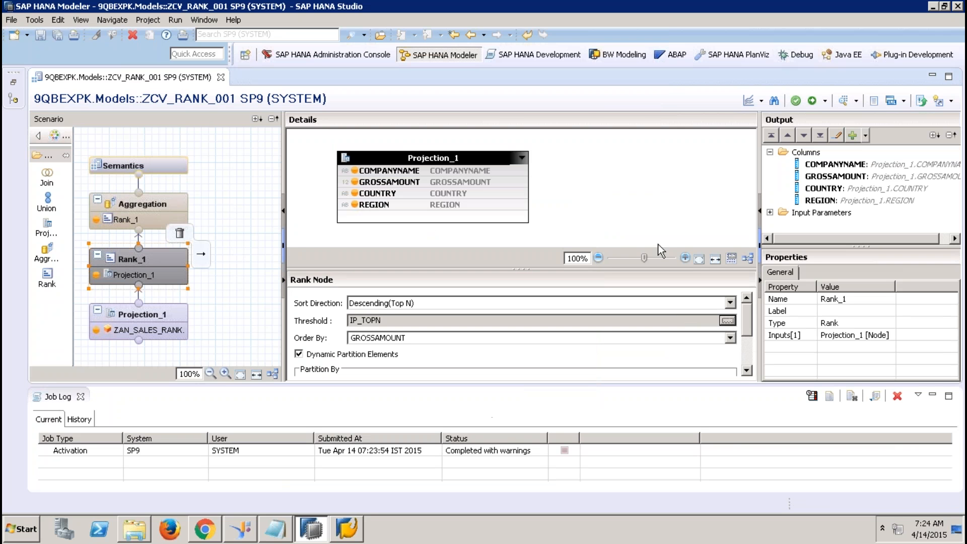
pyautogui.click(812, 101)
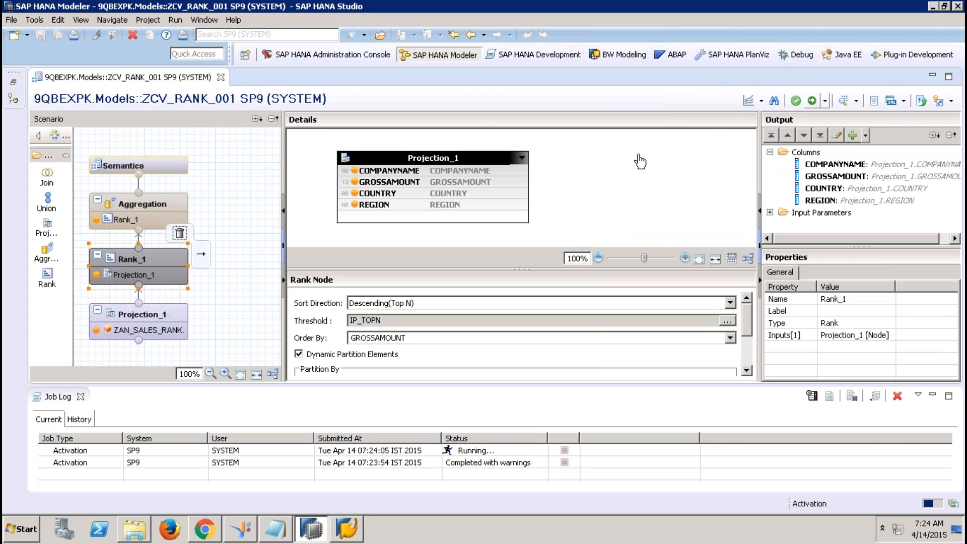
# - Preview the view's raw data with IP_TOPN set to 2, and examine the top companies for Germany (DE)
pyautogui.click(842, 103)
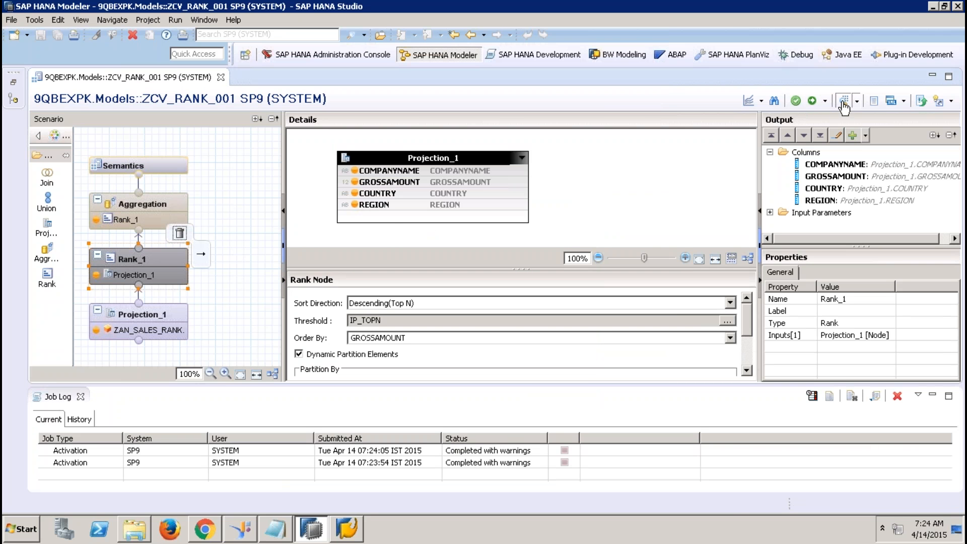
pyautogui.click(481, 191)
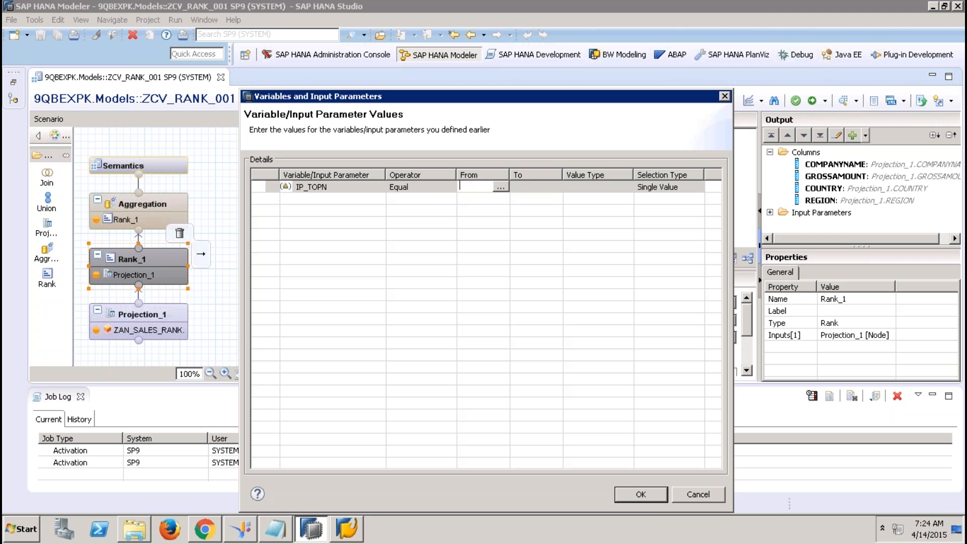
pyautogui.write('2')
pyautogui.click(641, 496)
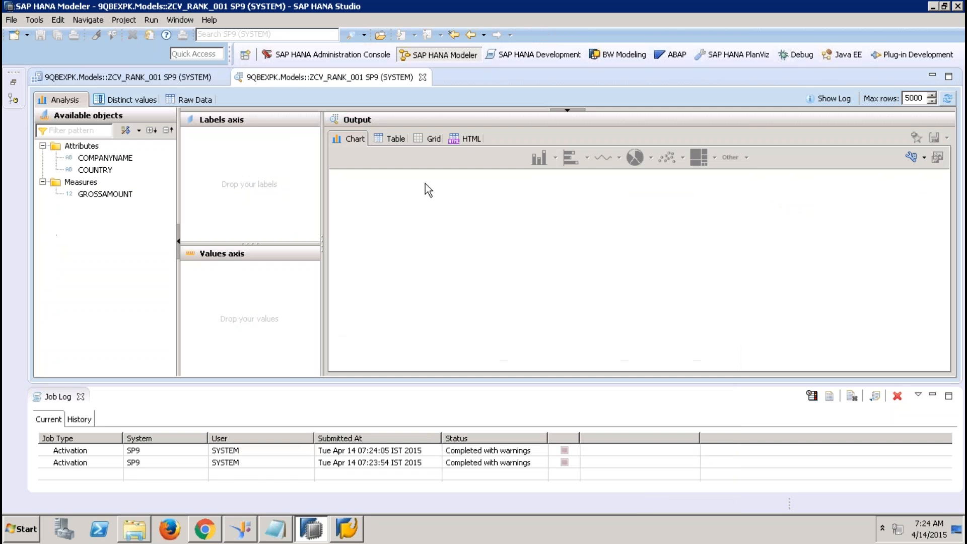
pyautogui.click(205, 100)
pyautogui.click(147, 158)
pyautogui.click(142, 230)
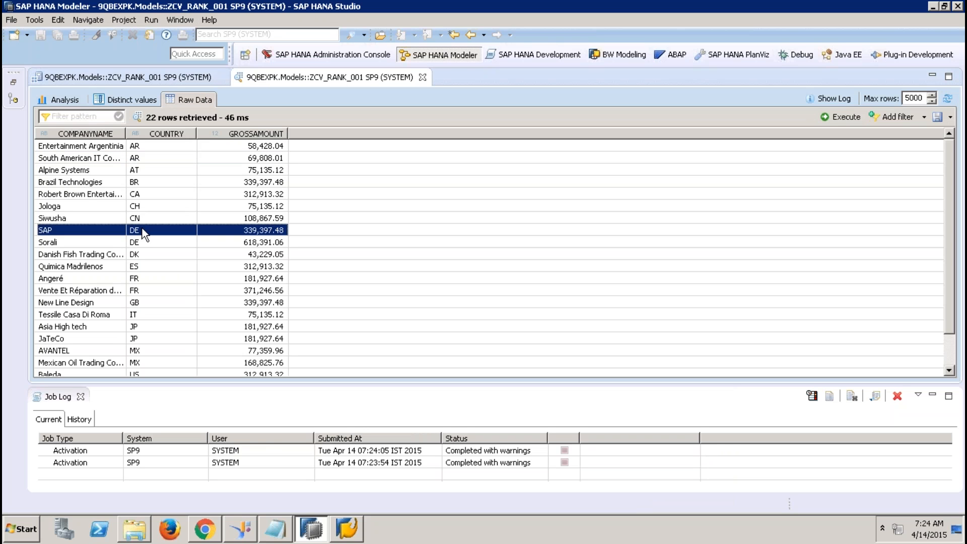
pyautogui.click(147, 245)
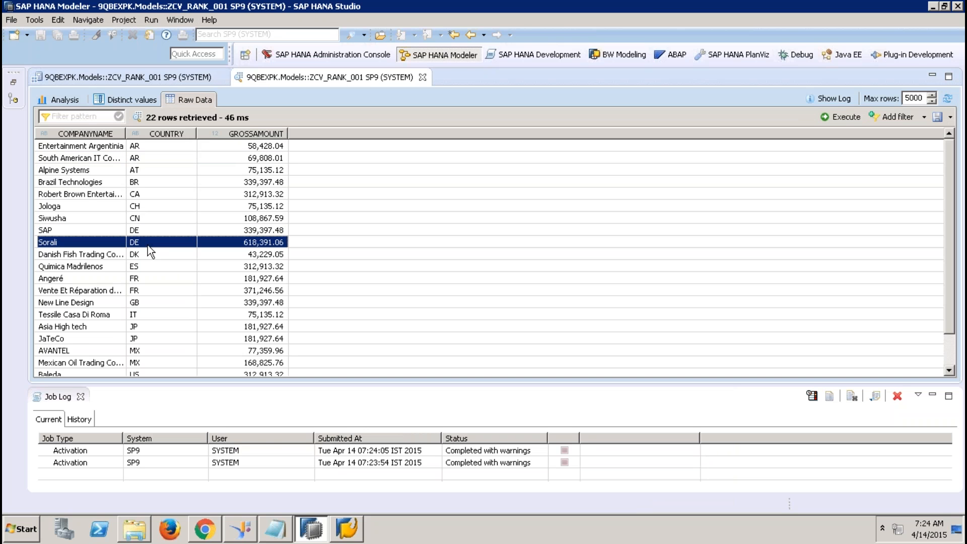
# - Minimize the remote session to switch to PowerPoint, and show the Calculation View slide in full-screen slide show
pyautogui.moveTo(286, 2)
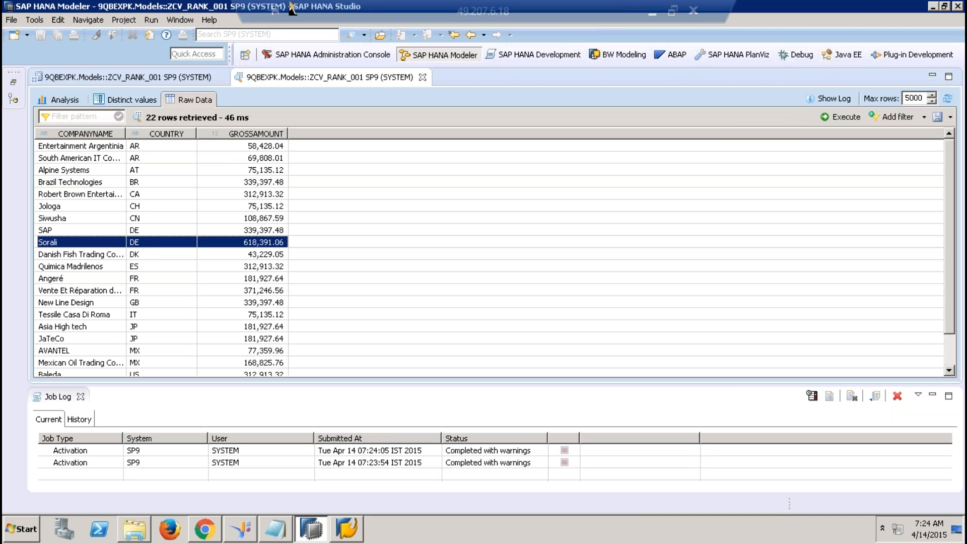
pyautogui.moveTo(367, 7); pyautogui.dragTo(551, 9)
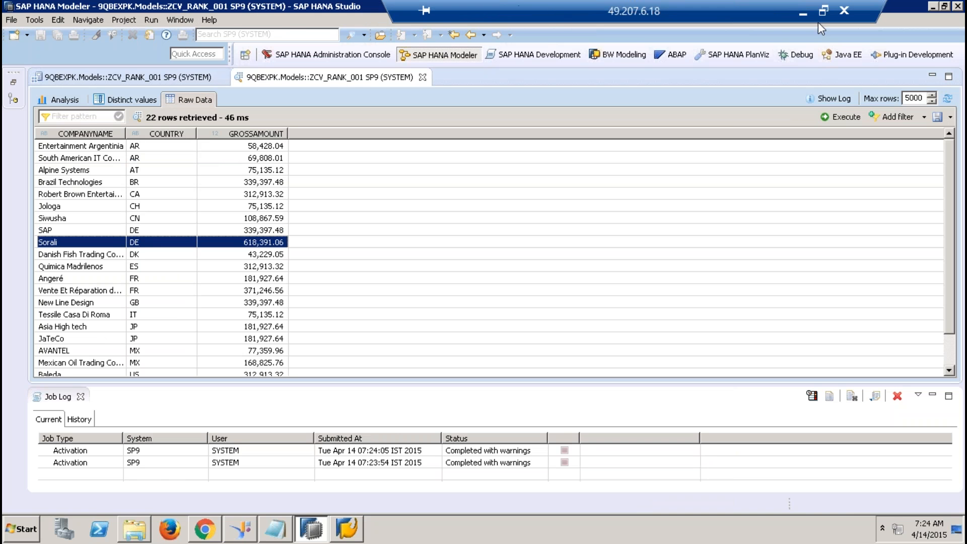
pyautogui.click(801, 13)
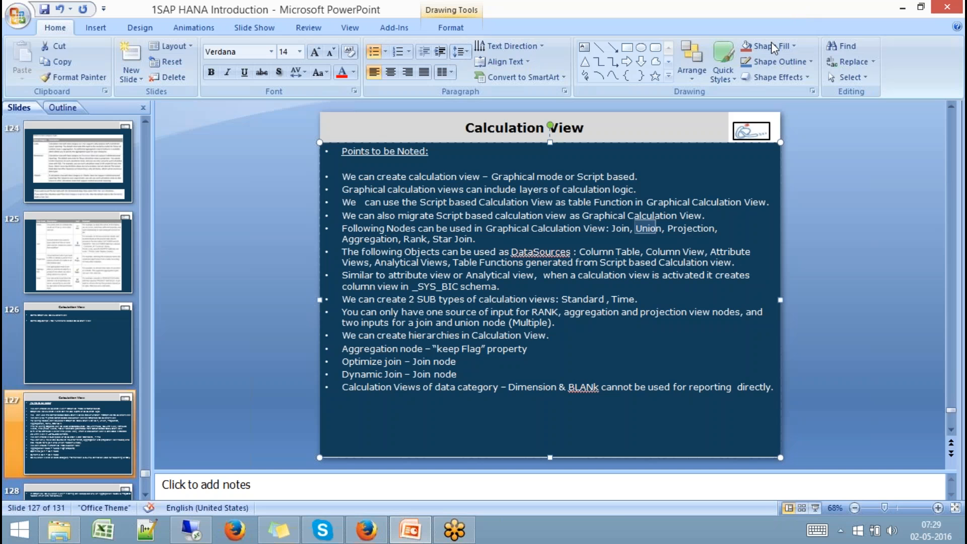
pyautogui.click(815, 508)
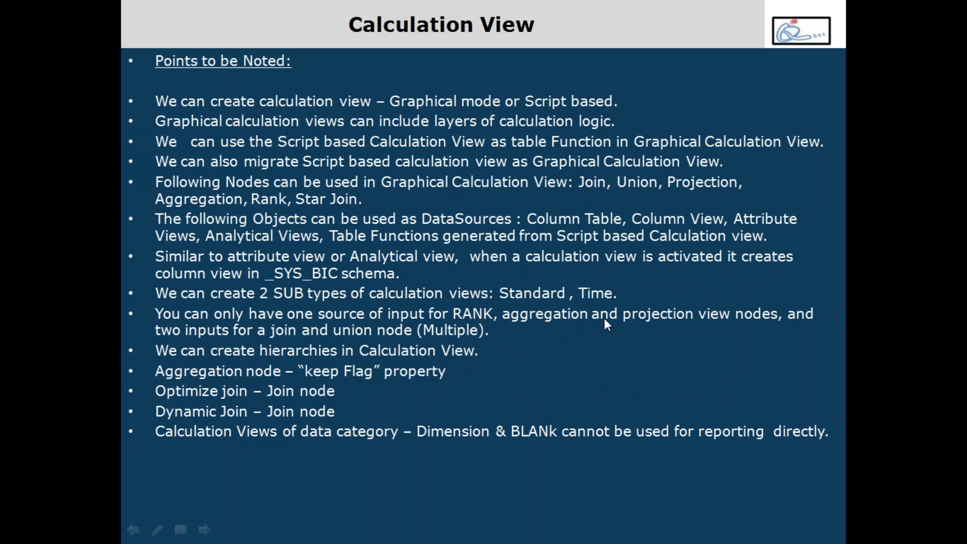
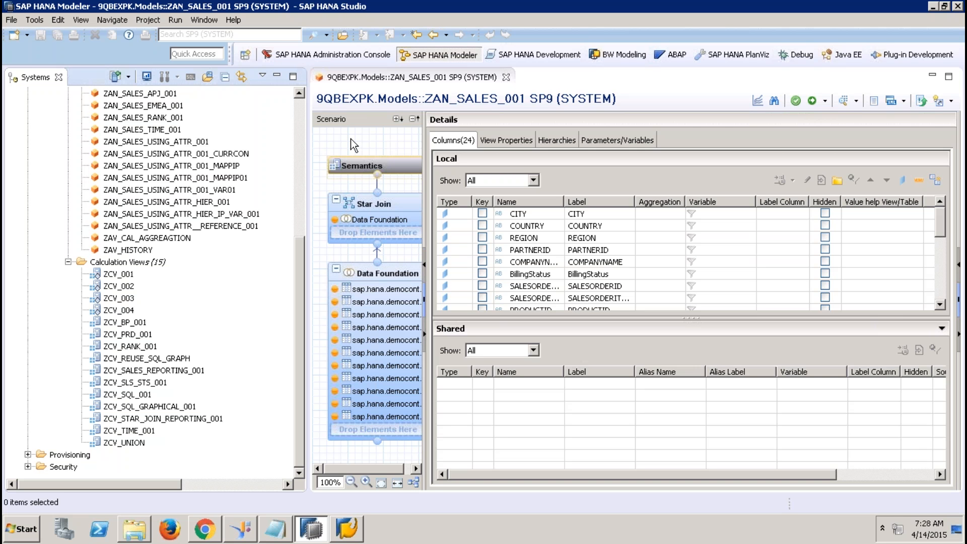
# - Preview the raw data of ZAN_SALES_001, examine its attribute and measure columns through to NOORORDERS, and close the preview
pyautogui.moveTo(691, 10)
pyautogui.click(847, 98)
pyautogui.click(481, 100)
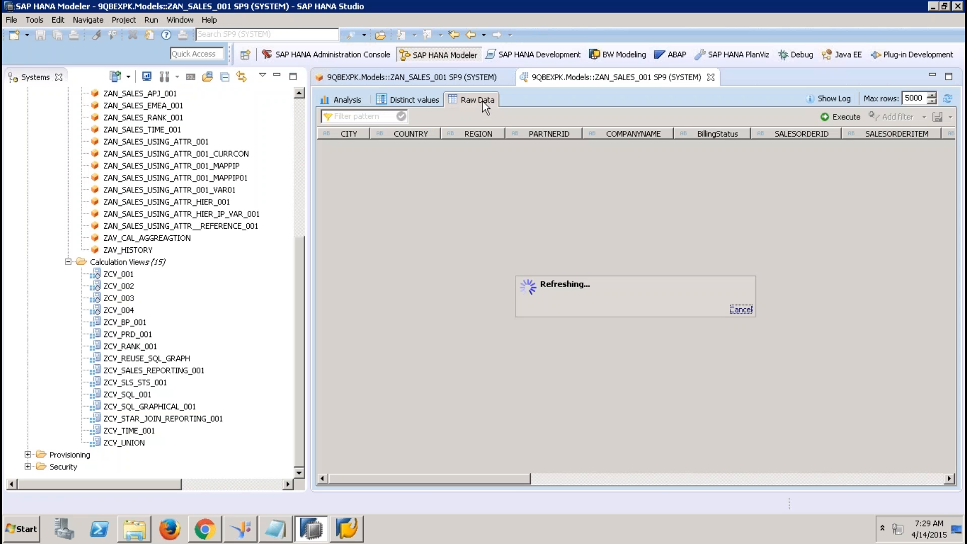
pyautogui.click(660, 479)
pyautogui.click(762, 480)
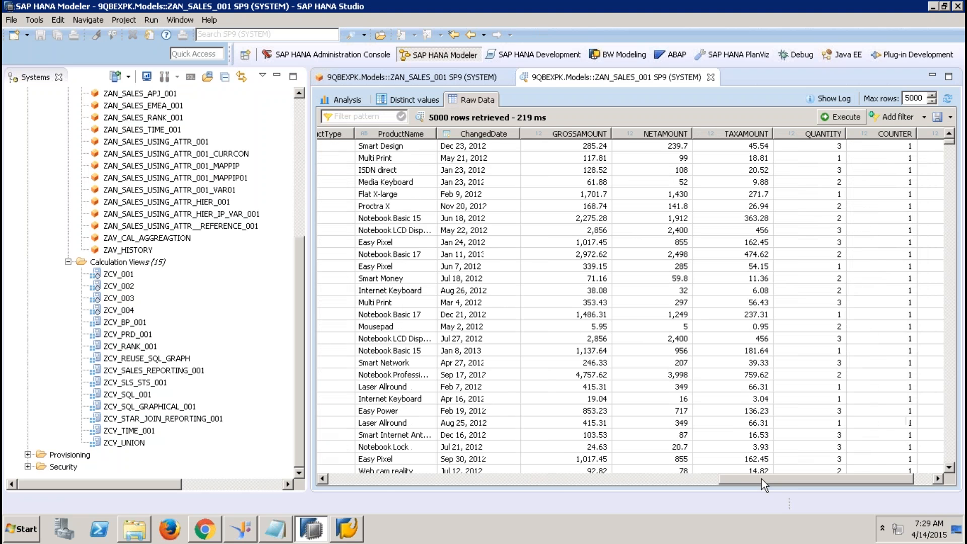
pyautogui.moveTo(763, 478); pyautogui.dragTo(851, 496)
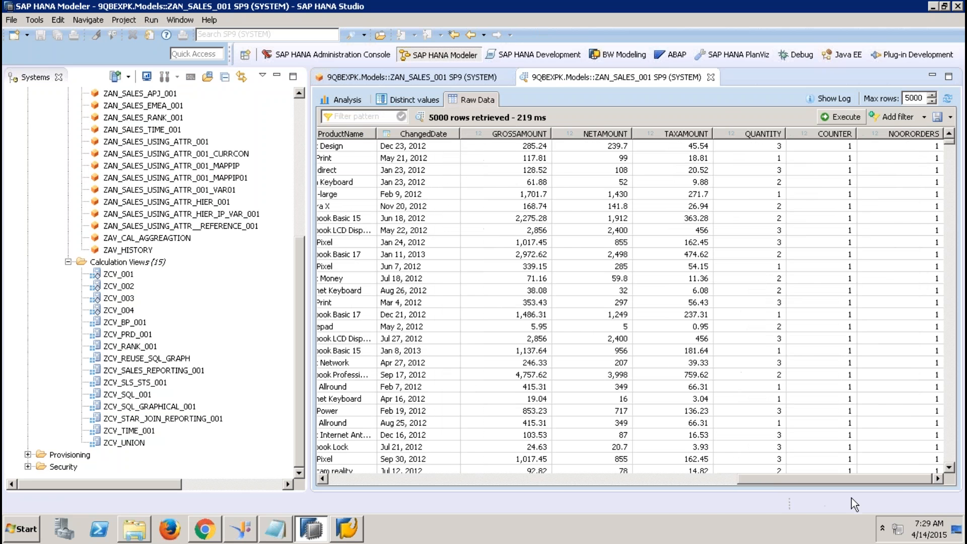
pyautogui.moveTo(740, 500); pyautogui.dragTo(585, 491)
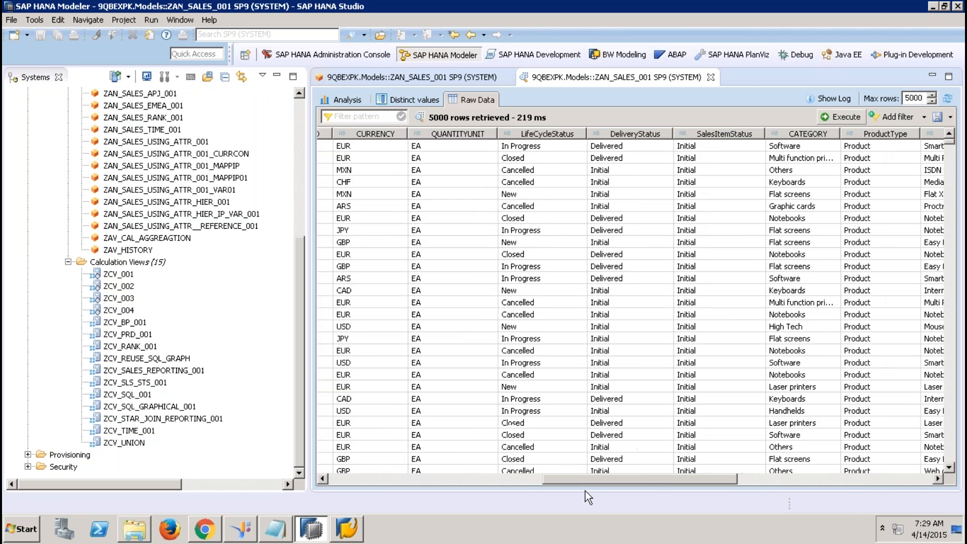
pyautogui.click(516, 477)
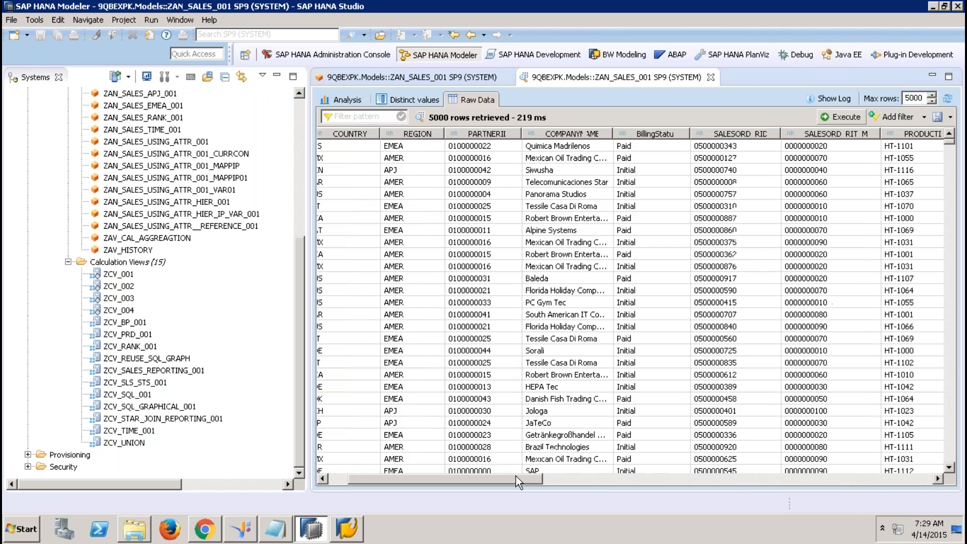
pyautogui.click(619, 482)
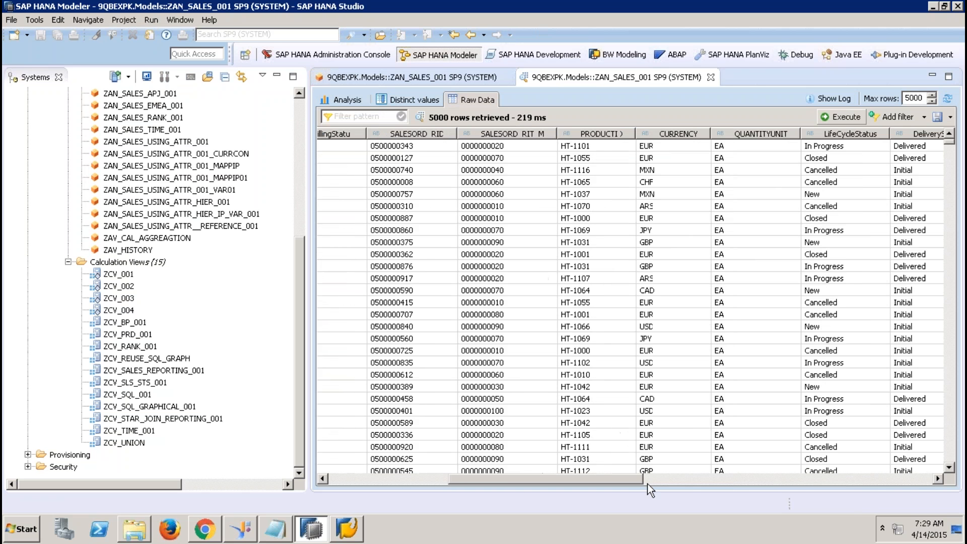
pyautogui.click(688, 479)
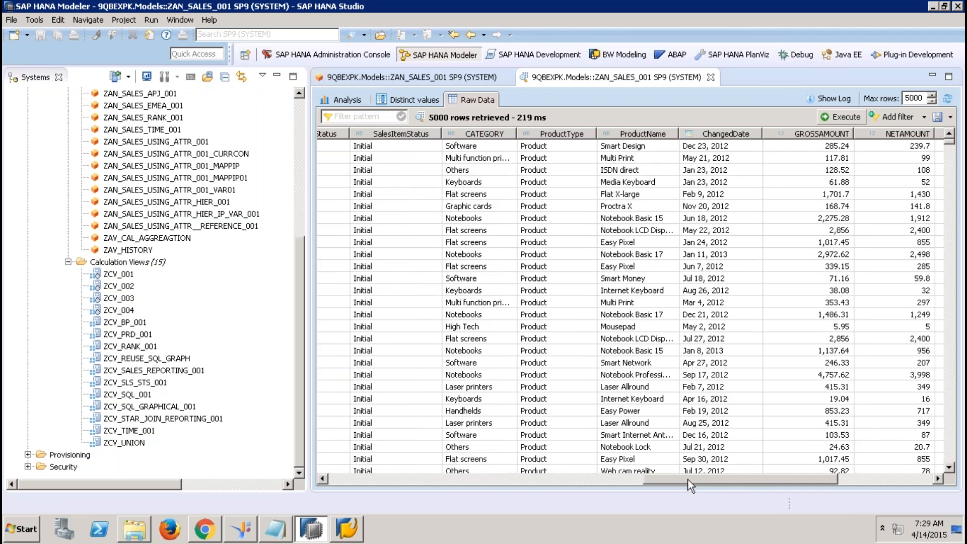
pyautogui.click(876, 477)
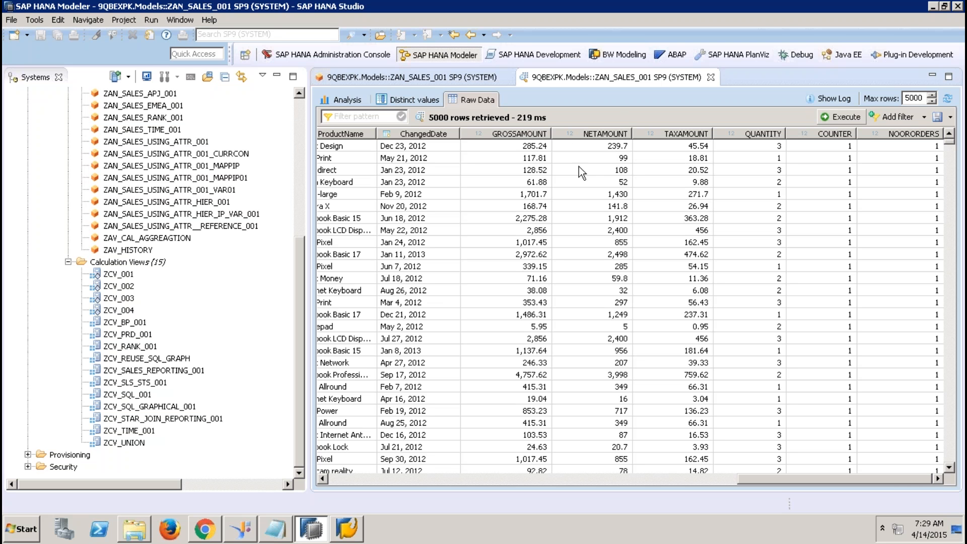
pyautogui.click(711, 77)
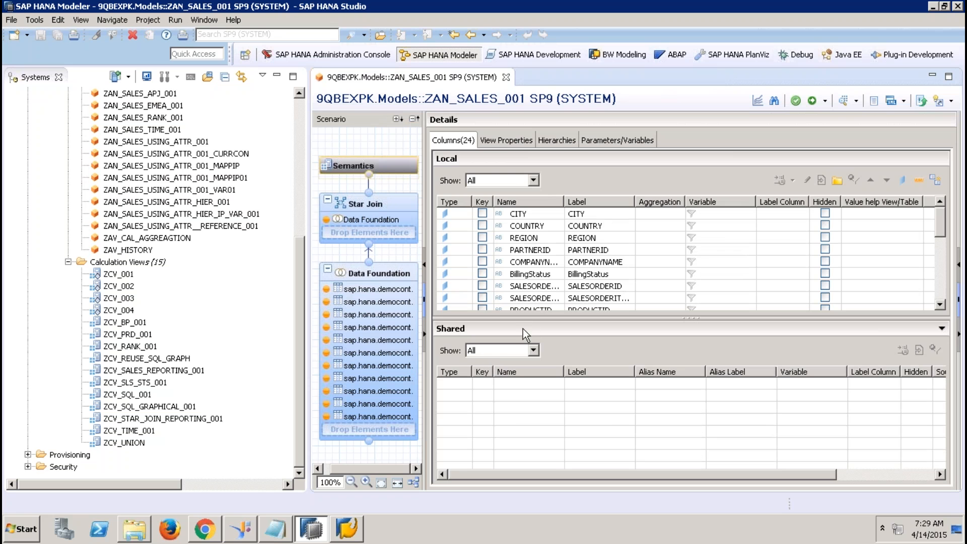
# - Assign the semantic type Currency Code to the CURRENCY column of ZAN_SALES_001
pyautogui.moveTo(528, 319); pyautogui.dragTo(516, 423)
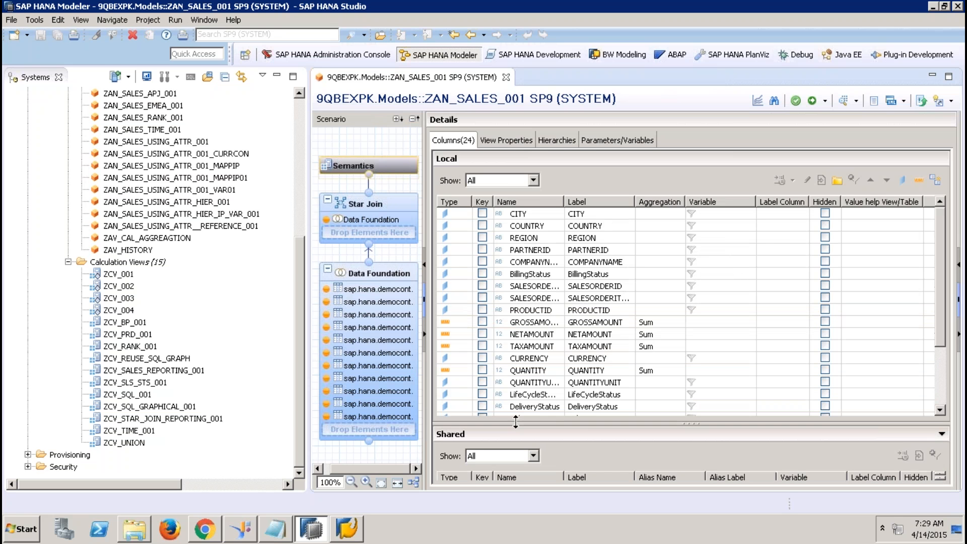
pyautogui.click(536, 358)
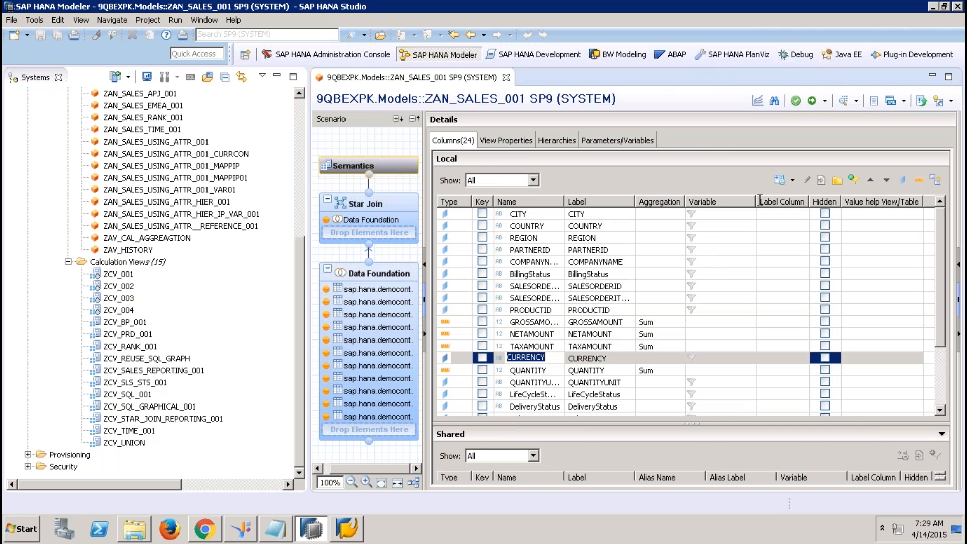
pyautogui.click(779, 180)
pyautogui.click(521, 220)
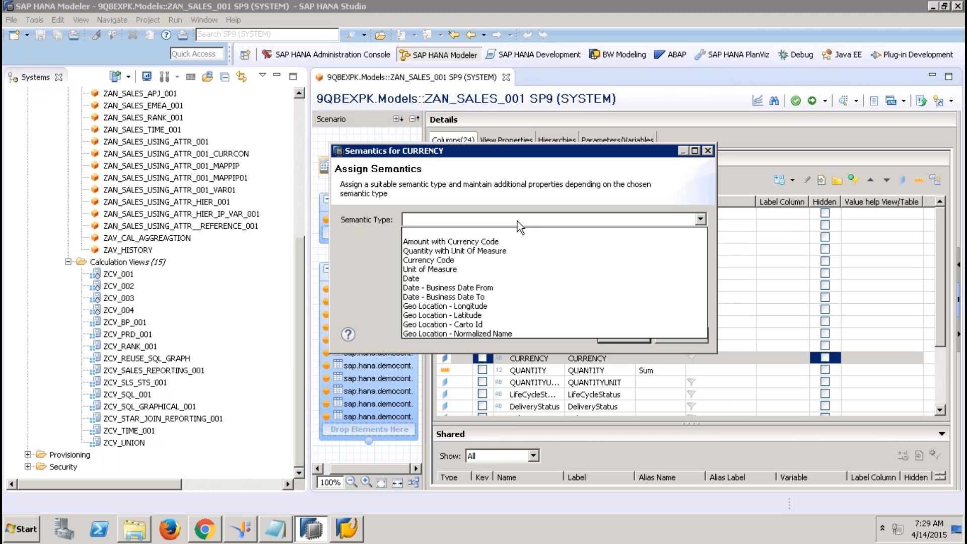
pyautogui.click(456, 260)
pyautogui.click(622, 337)
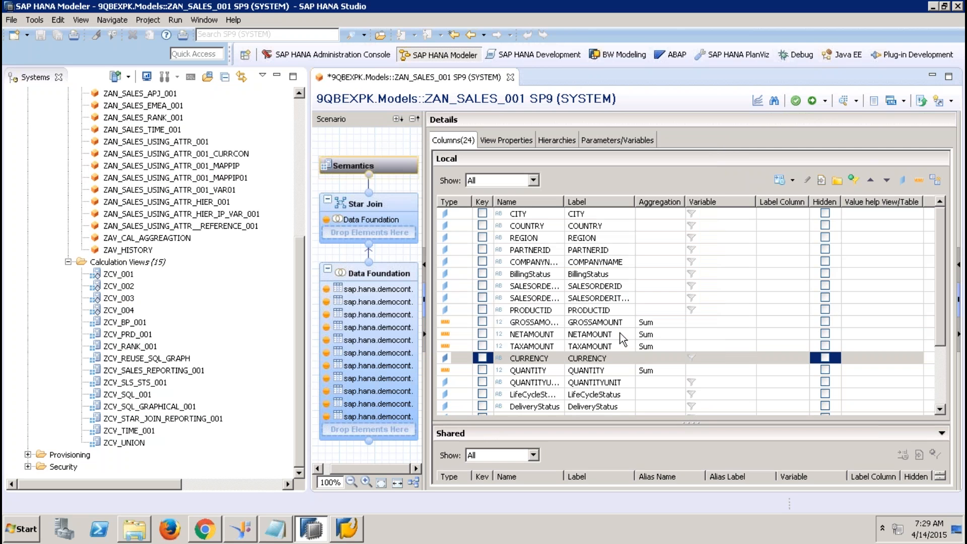
# - Assign the semantic type Unit of Measure to the QUANTITYUNIT column
pyautogui.click(529, 381)
pyautogui.click(782, 183)
pyautogui.click(596, 220)
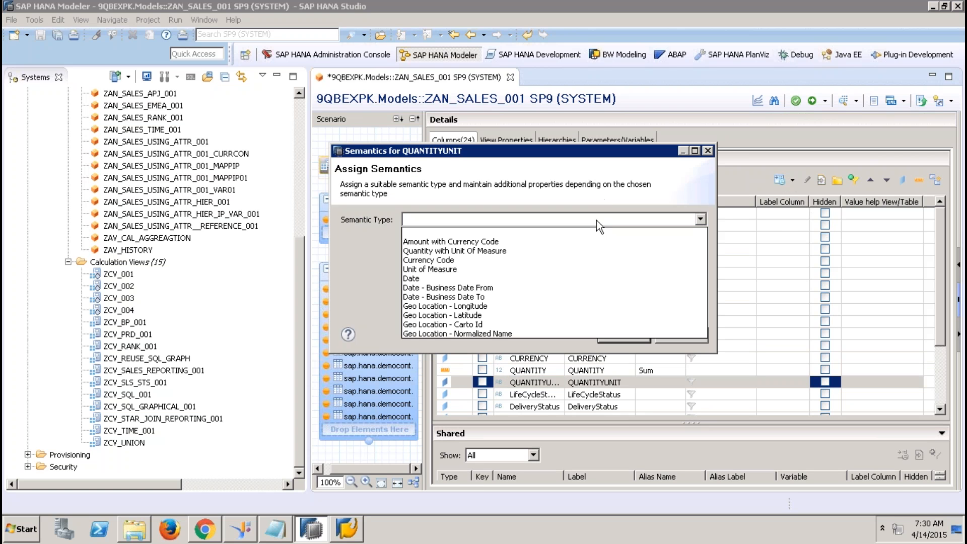
pyautogui.click(504, 269)
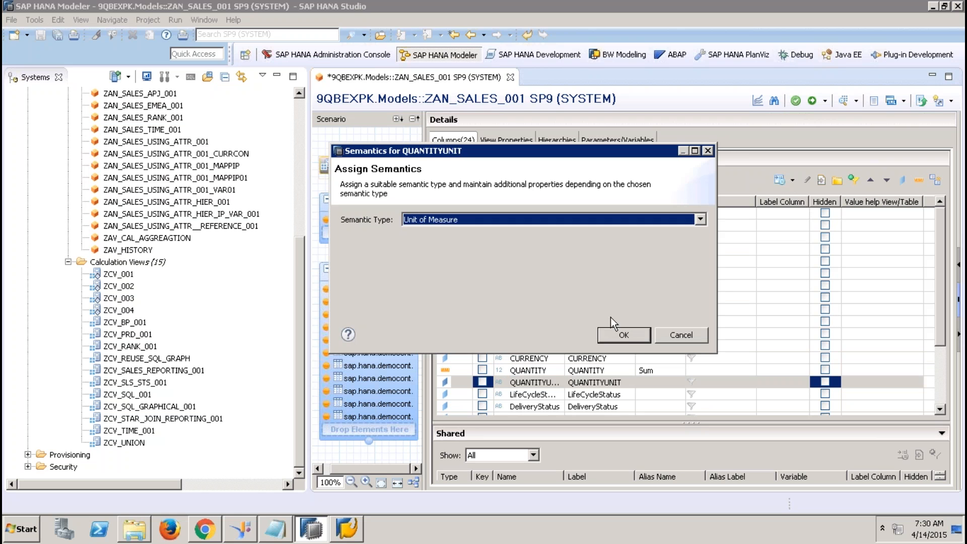
pyautogui.click(624, 333)
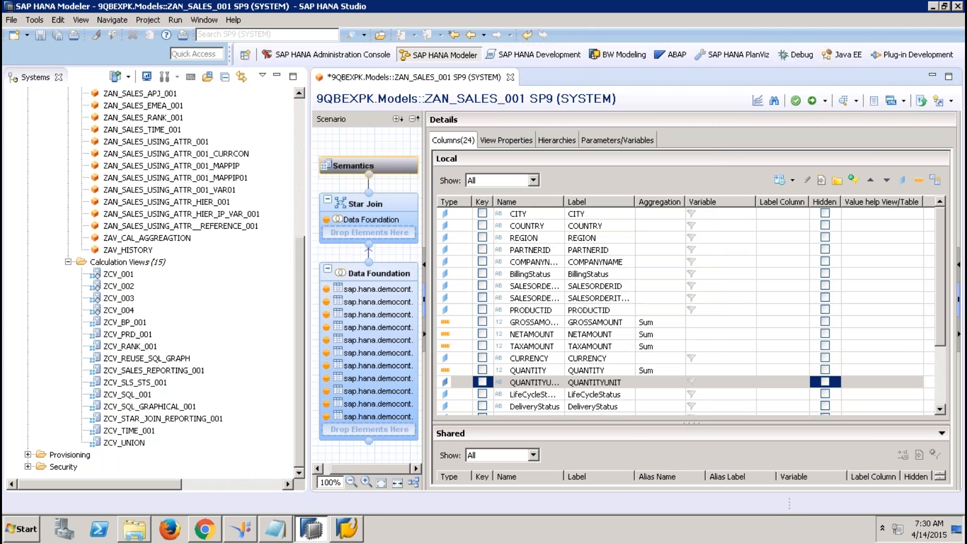
# - Set the semantic type of the GROSSAMOUNT measure to Amount with Currency Code
pyautogui.click(533, 320)
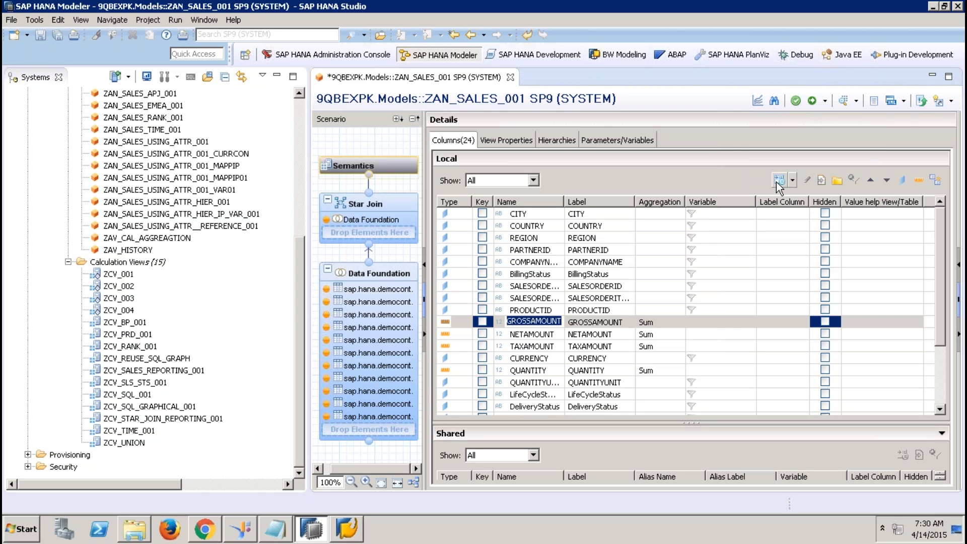
pyautogui.click(778, 180)
pyautogui.click(561, 167)
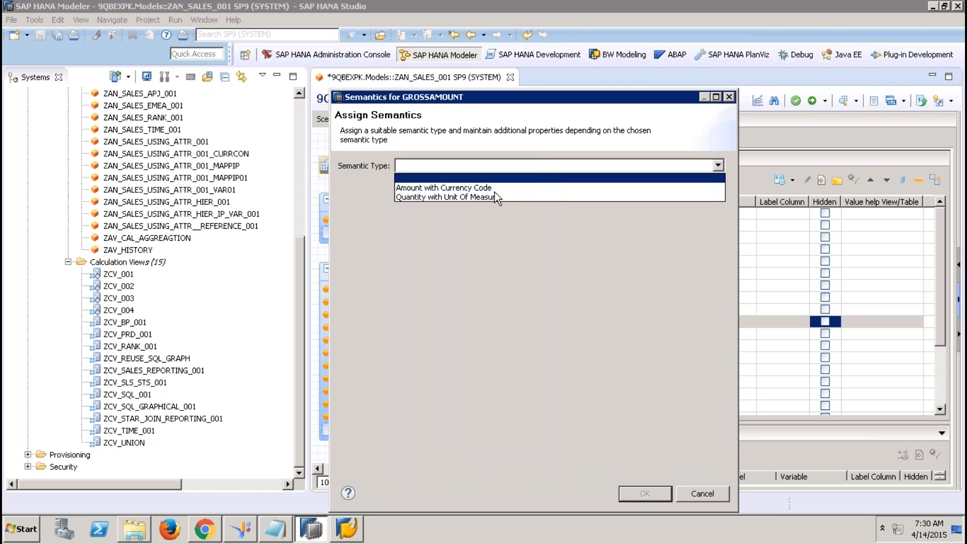
pyautogui.click(517, 198)
pyautogui.click(505, 169)
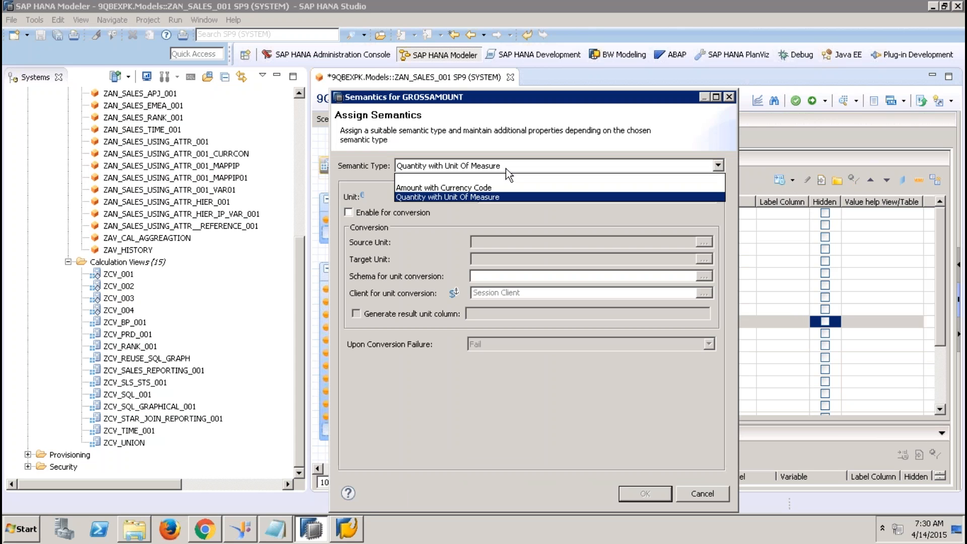
pyautogui.click(488, 187)
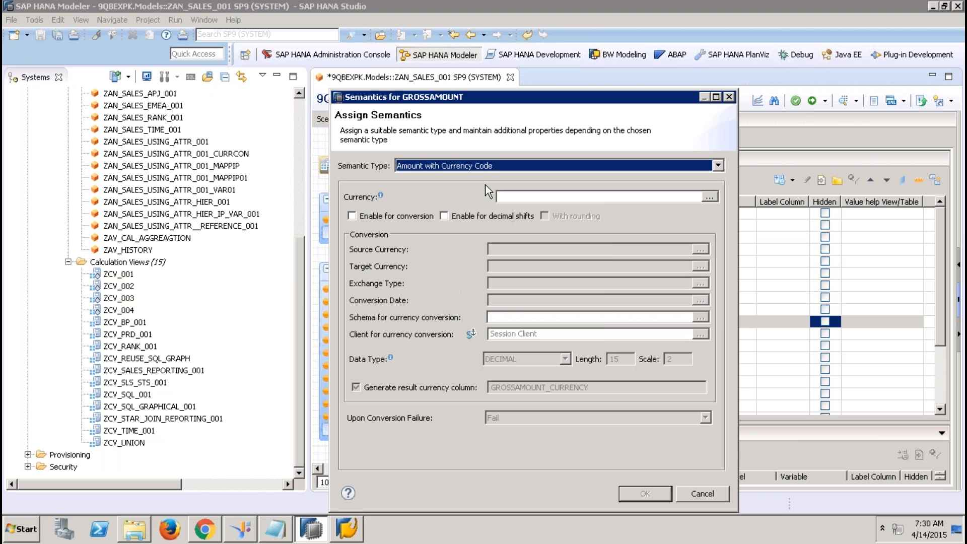
# - Take the currency of GROSSAMOUNT from the CURRENCY column and apply its semantics
pyautogui.click(710, 197)
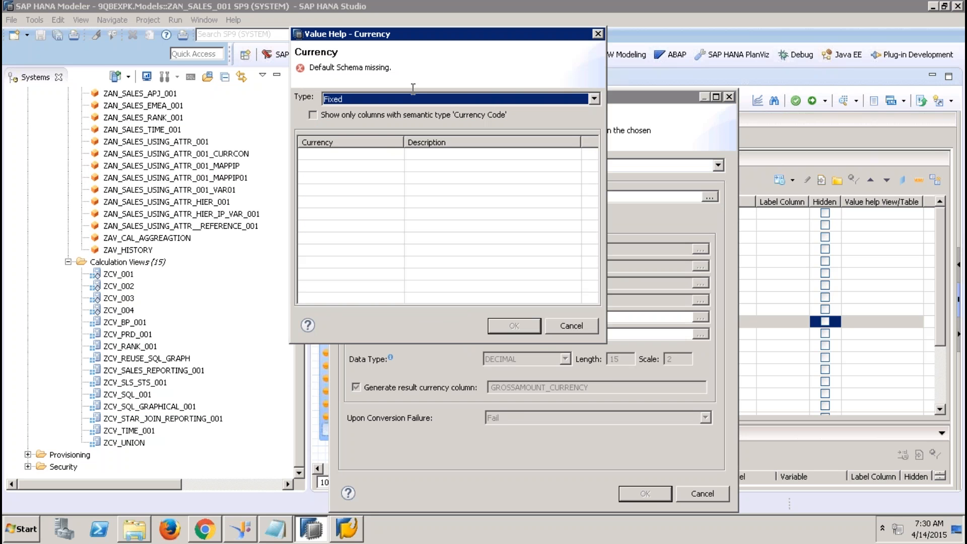
pyautogui.click(414, 101)
pyautogui.click(375, 122)
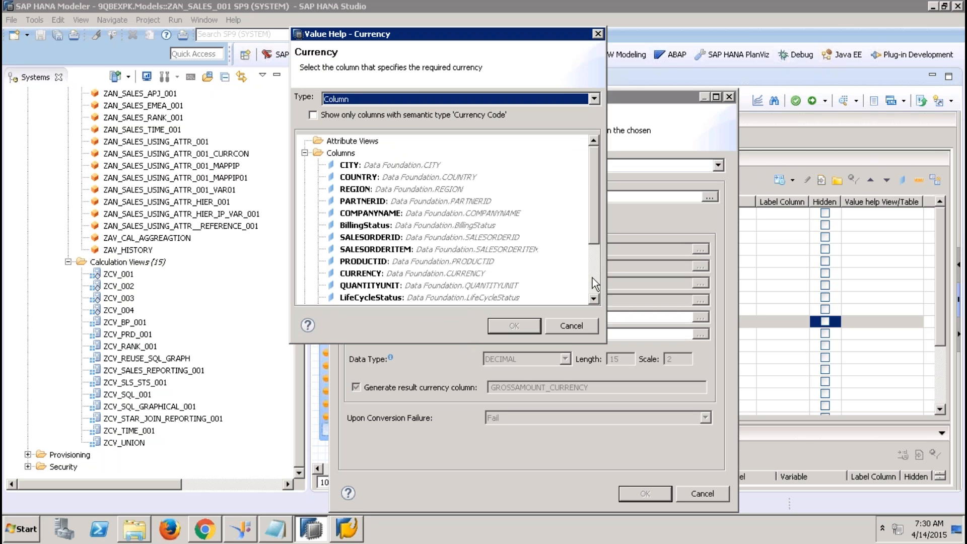
pyautogui.scroll(-3, 505, 297)
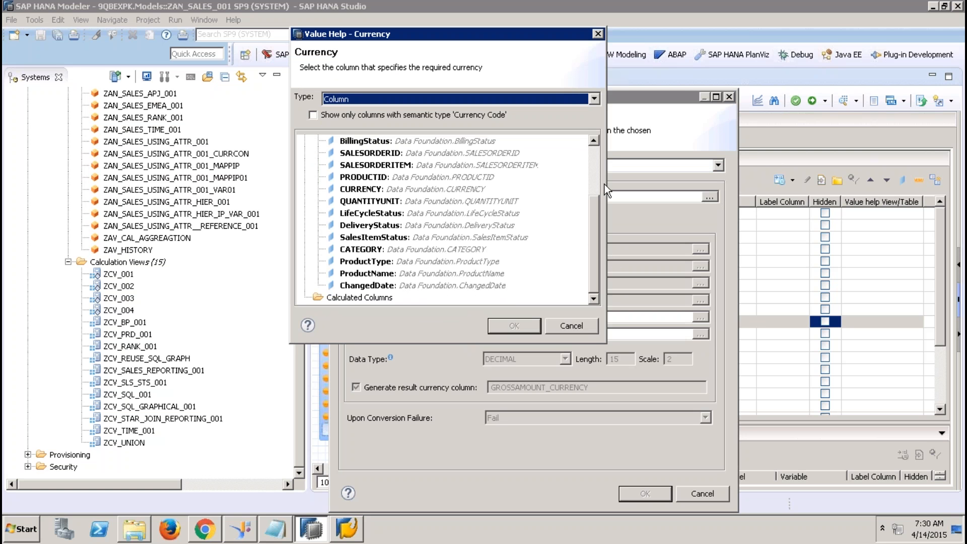
pyautogui.click(458, 190)
pyautogui.click(506, 325)
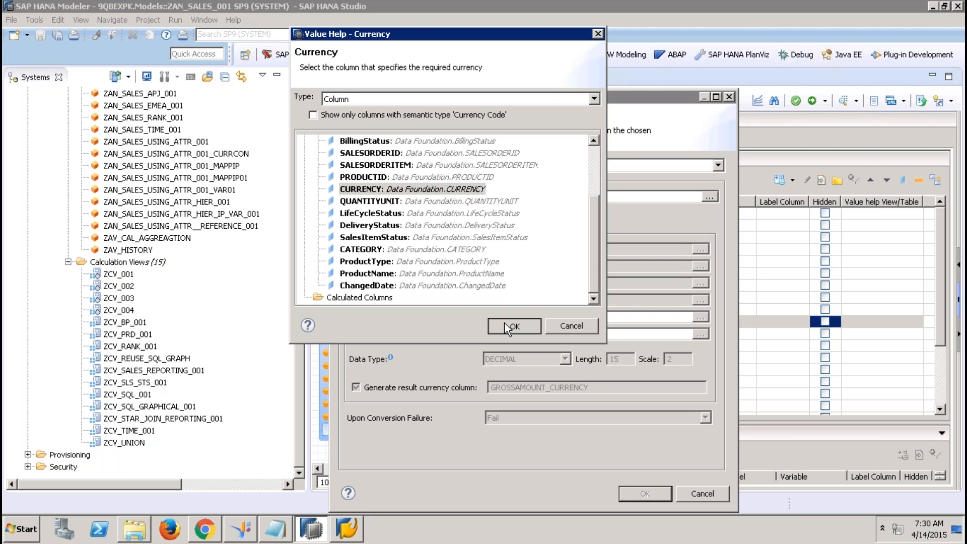
pyautogui.click(651, 491)
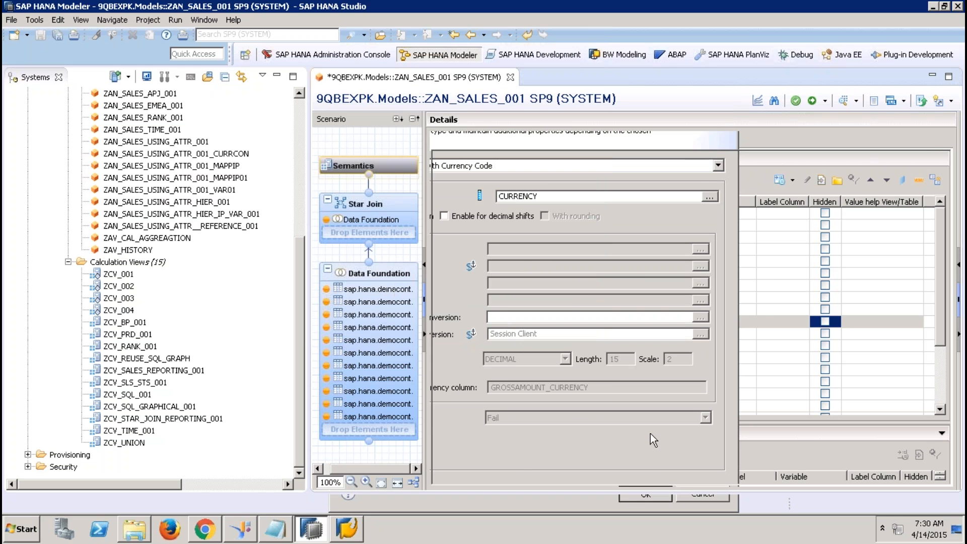
# - Assign the semantic type Amount with Currency Code to the NETAMOUNT measure, using the CURRENCY column as its currency
pyautogui.doubleClick(544, 334)
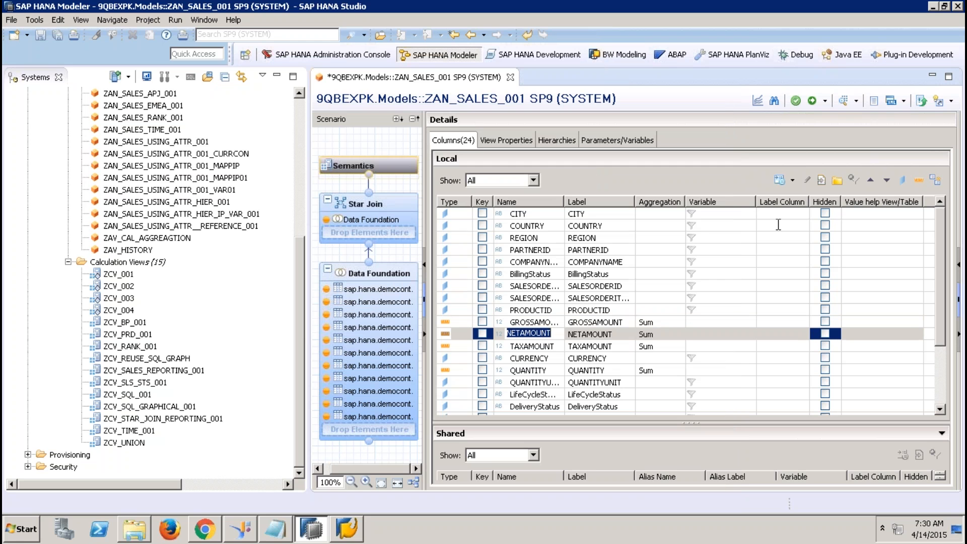
pyautogui.click(780, 180)
pyautogui.click(509, 162)
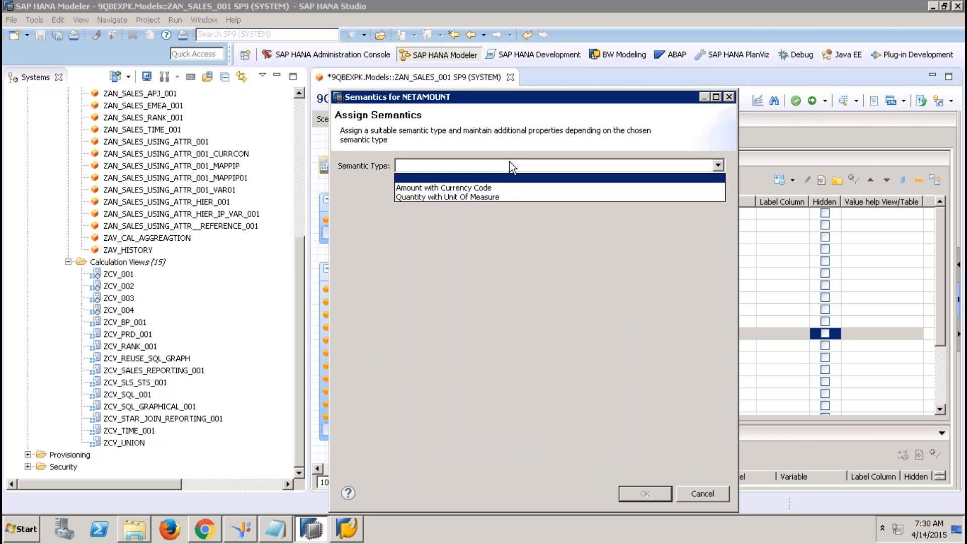
pyautogui.click(476, 188)
pyautogui.click(709, 196)
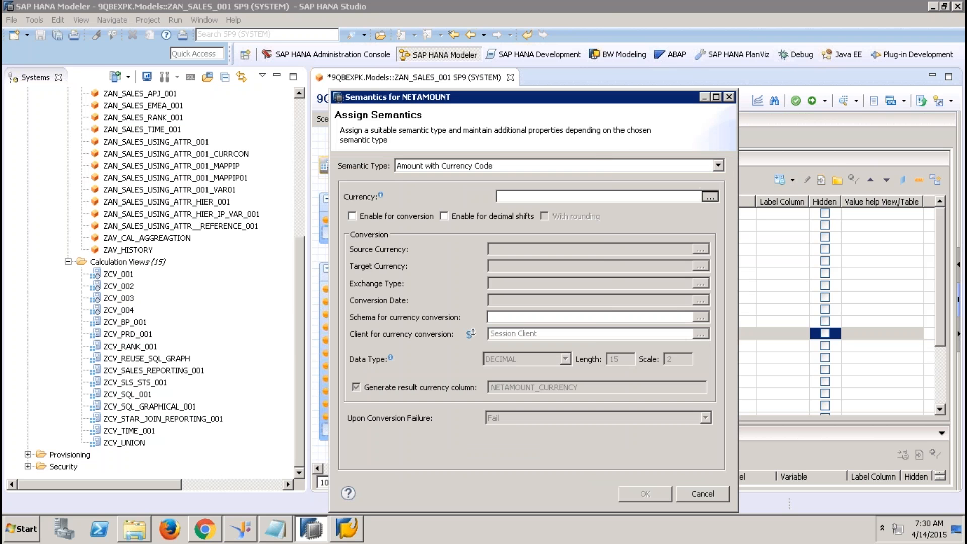
pyautogui.click(388, 99)
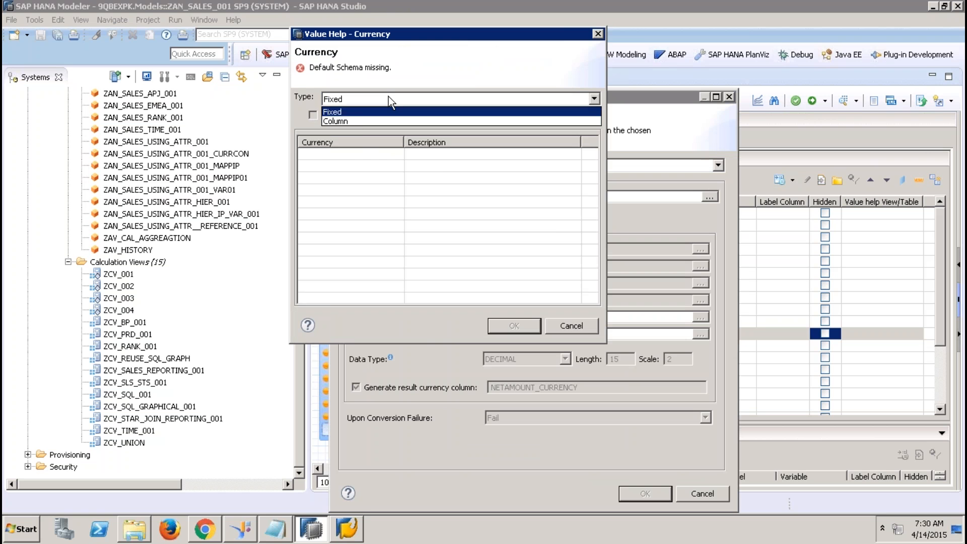
pyautogui.click(359, 121)
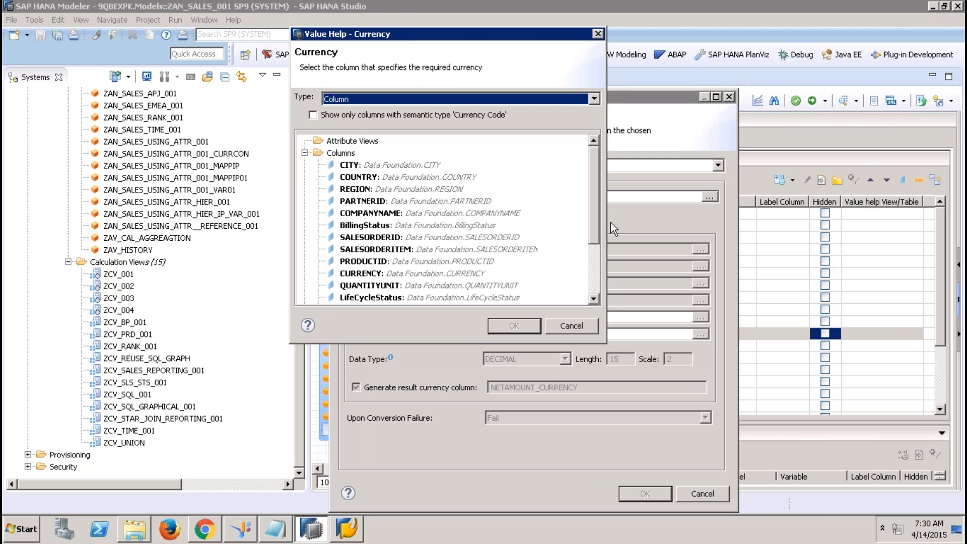
pyautogui.doubleClick(461, 274)
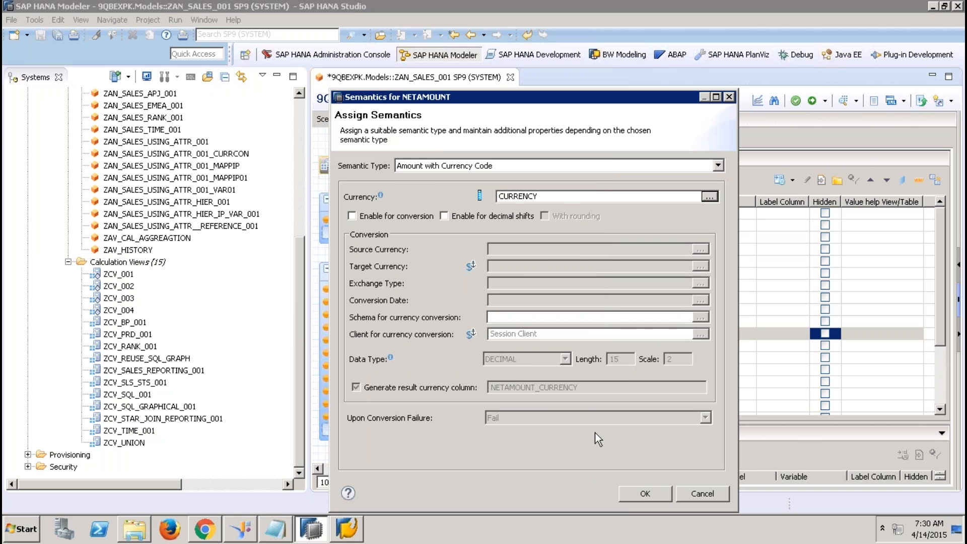
pyautogui.press('Return')
# - Assign the semantic type Amount with Currency Code to the TAXAMOUNT measure, using the CURRENCY column as its currency
pyautogui.doubleClick(550, 346)
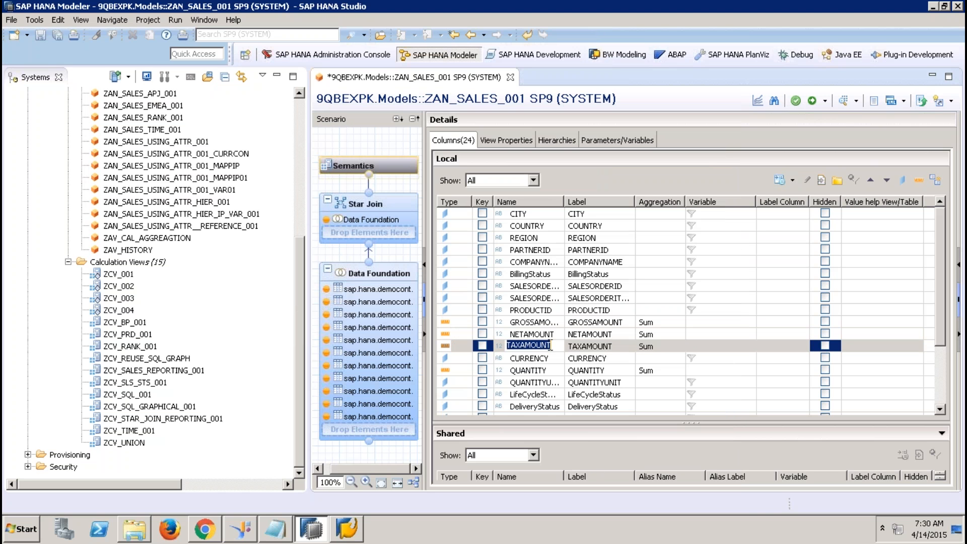
pyautogui.click(780, 180)
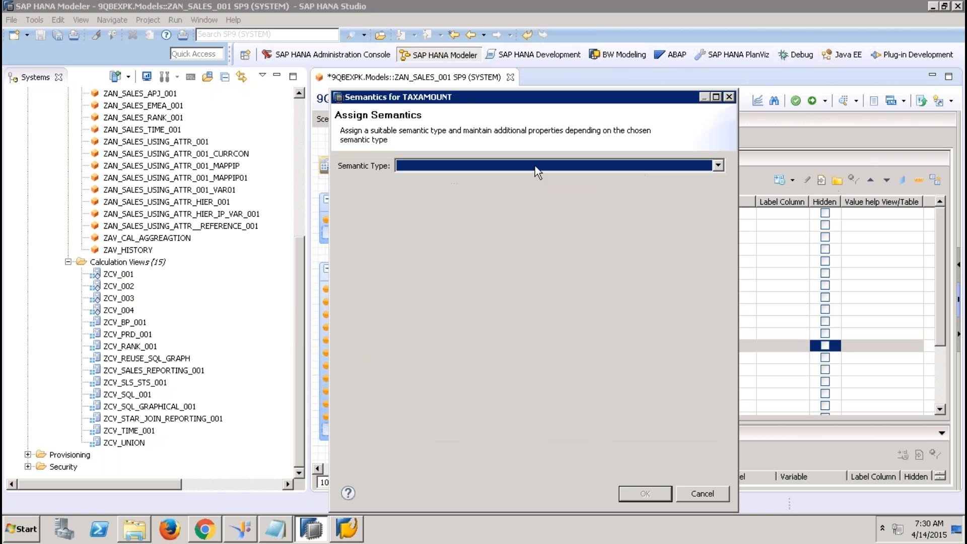
pyautogui.click(535, 165)
pyautogui.click(476, 185)
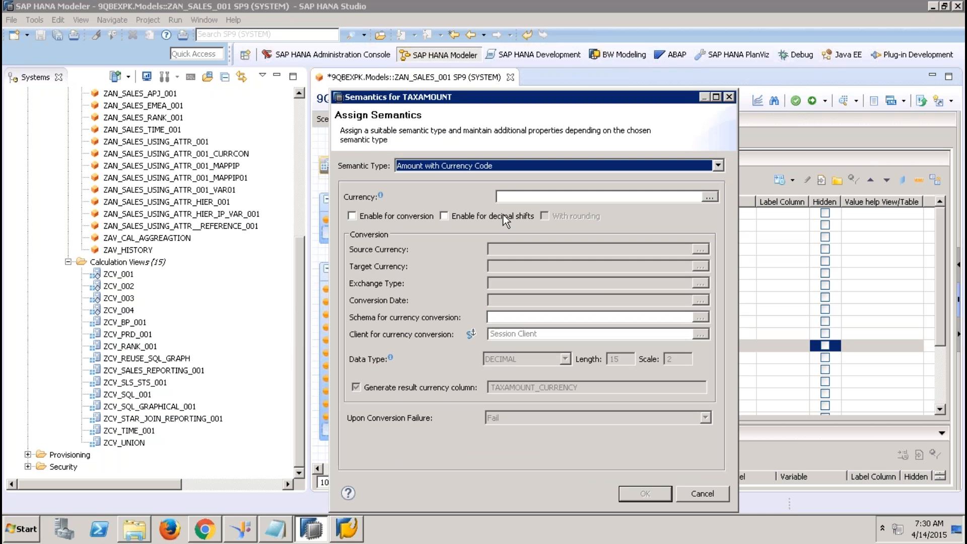
pyautogui.click(709, 197)
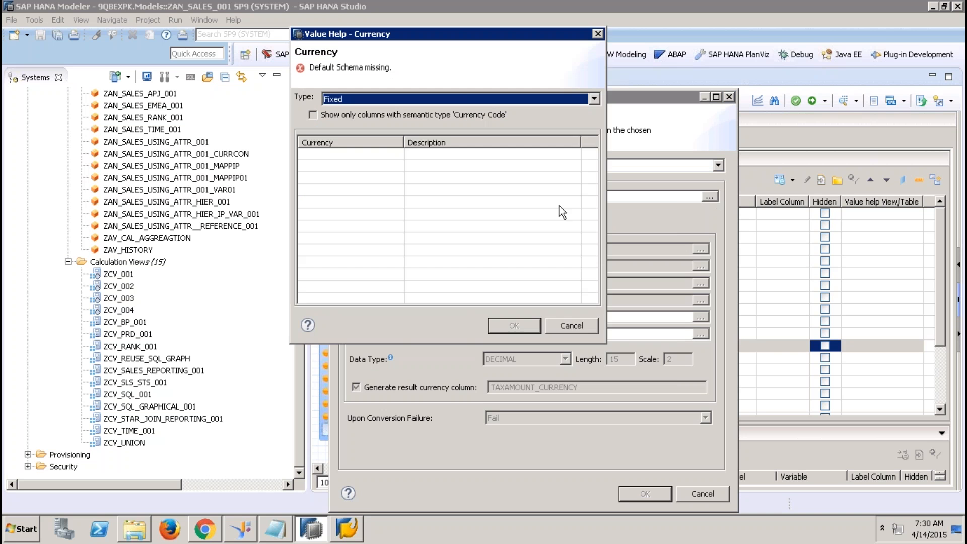
pyautogui.click(384, 99)
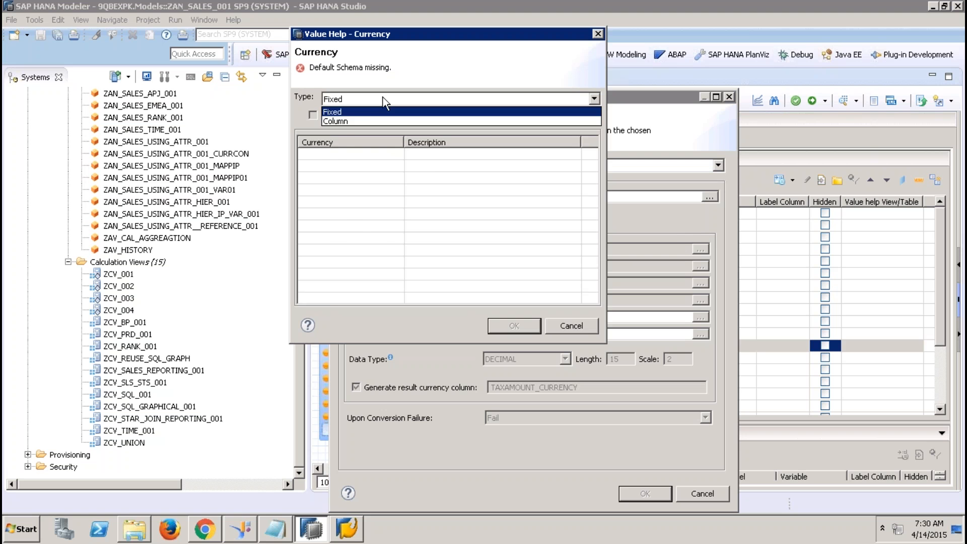
pyautogui.click(348, 121)
pyautogui.click(367, 273)
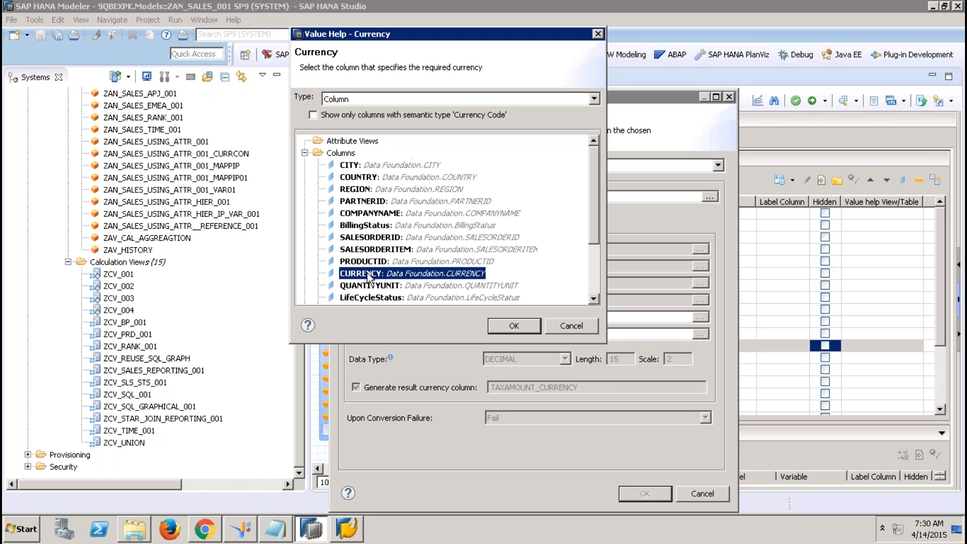
pyautogui.click(524, 328)
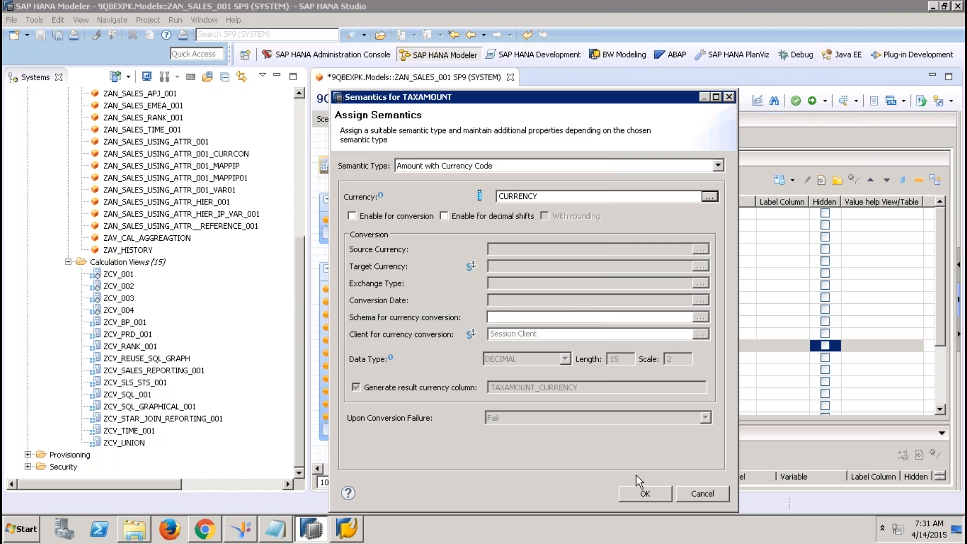
pyautogui.click(642, 494)
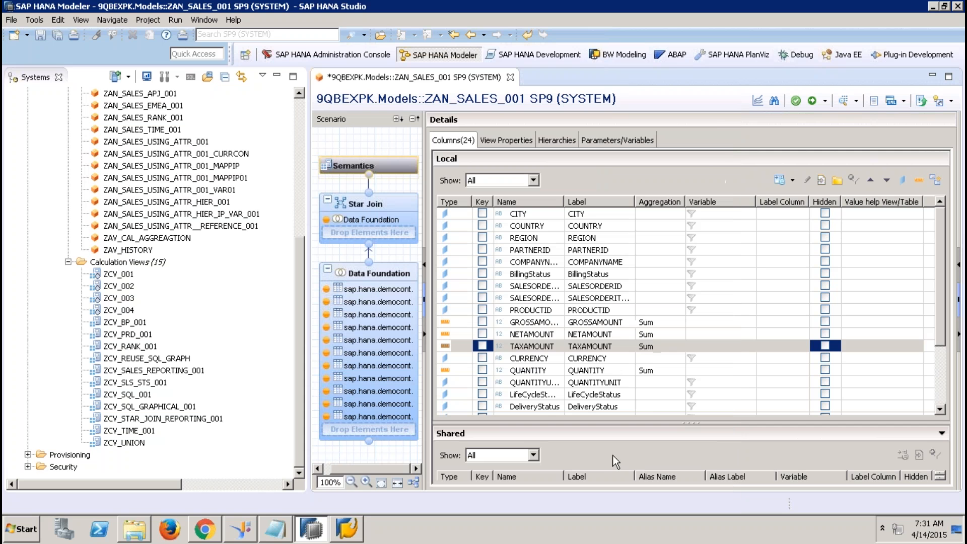
# - Assign the semantic type Quantity with Unit Of Measure to the QUANTITY measure, using the QUANTITYUNIT column as its unit
pyautogui.click(521, 368)
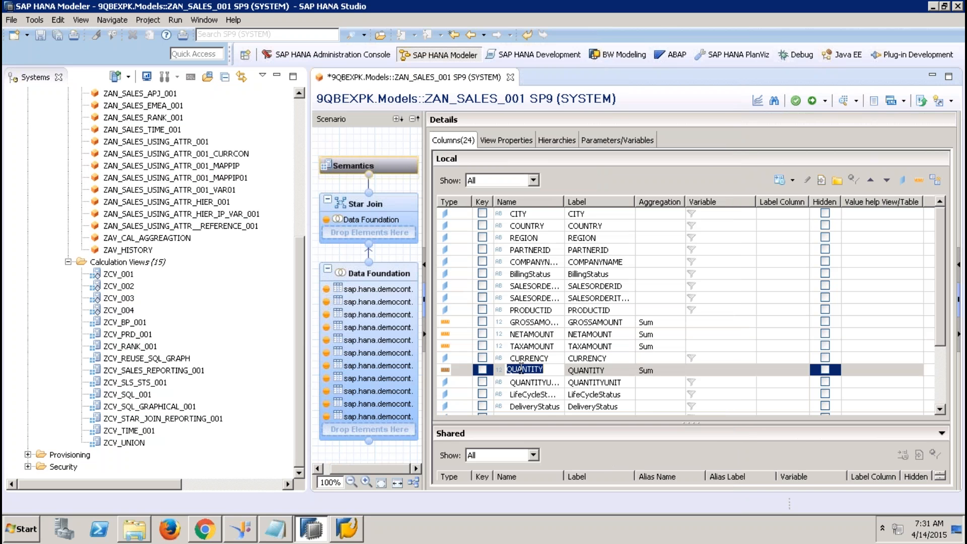
pyautogui.click(778, 180)
pyautogui.click(577, 167)
pyautogui.click(500, 198)
pyautogui.click(705, 196)
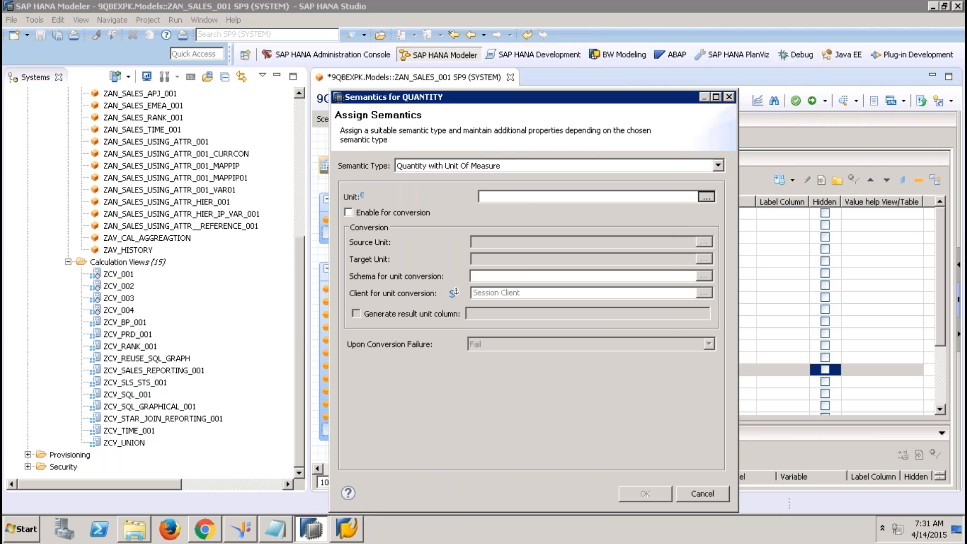
pyautogui.click(430, 98)
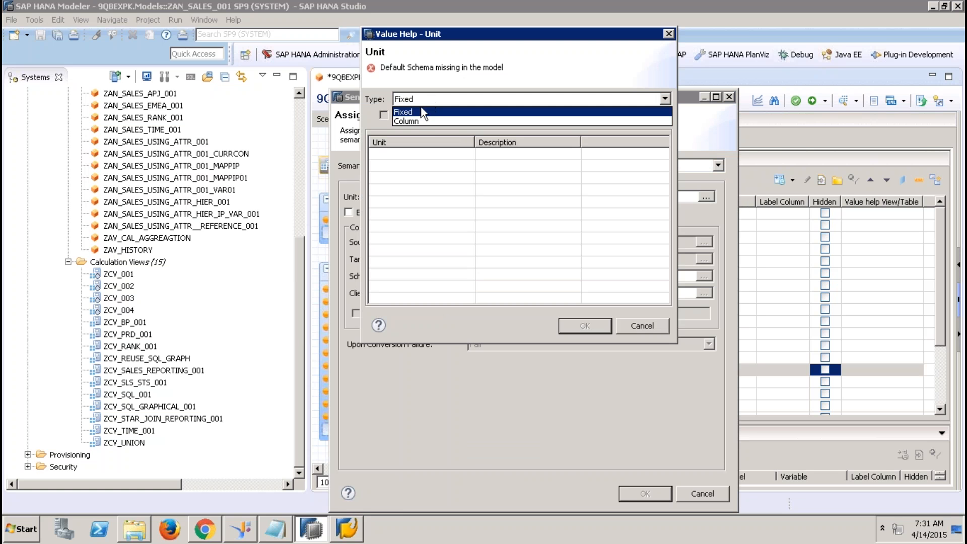
pyautogui.click(422, 117)
pyautogui.click(463, 285)
pyautogui.click(585, 327)
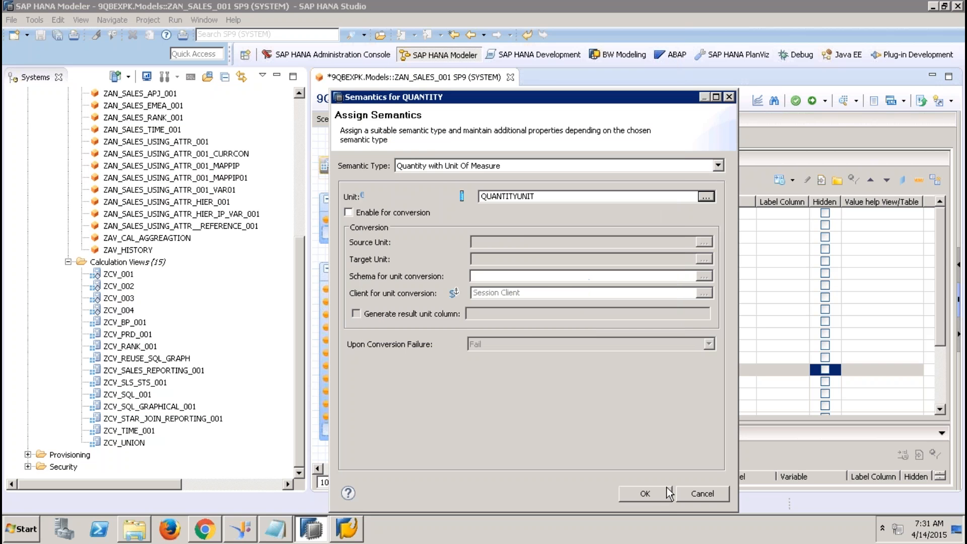
pyautogui.click(645, 493)
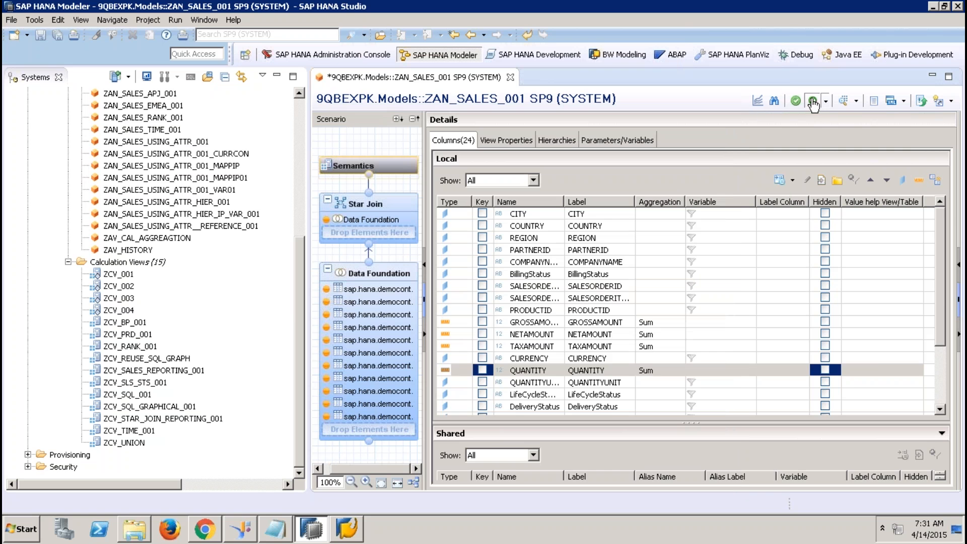
# - Close the ZAN_SALES_001 analytic view and the job log
pyautogui.click(505, 77)
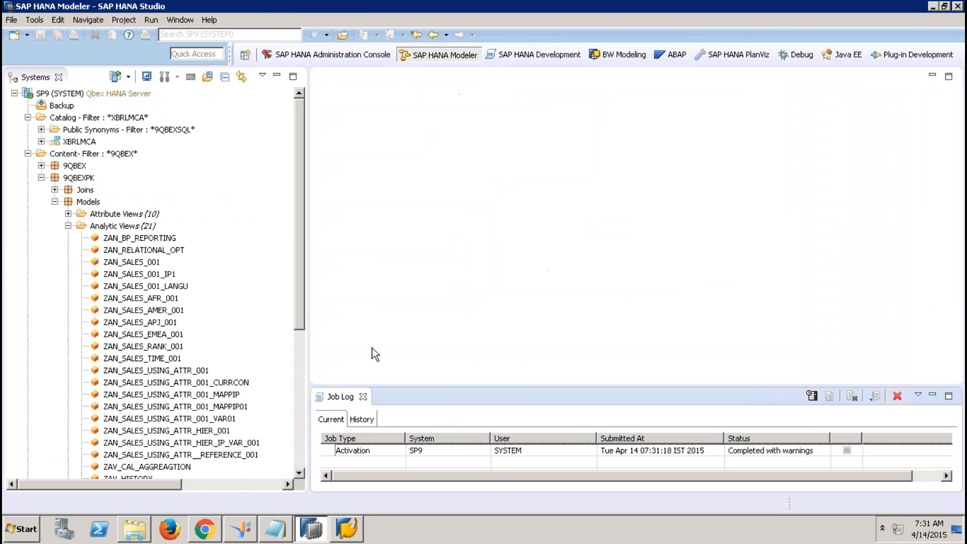
pyautogui.click(363, 396)
# - Create a graphical calculation view named ZCV_EXTRACT_SEMANTICS in package 9QBEXPK.Models, with data category CUBE and no star join
pyautogui.moveTo(301, 332); pyautogui.dragTo(298, 433)
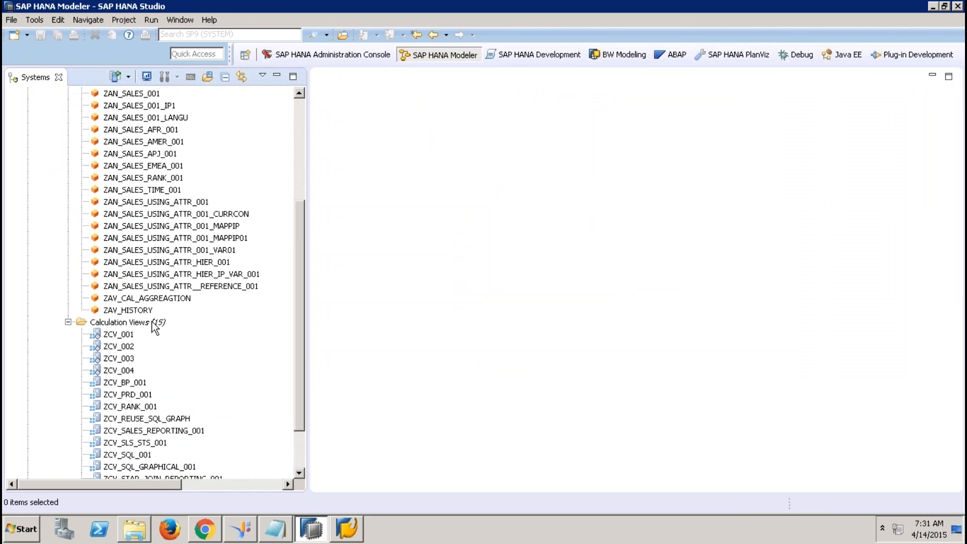
pyautogui.click(155, 326)
pyautogui.rightClick(156, 325)
pyautogui.click(211, 349)
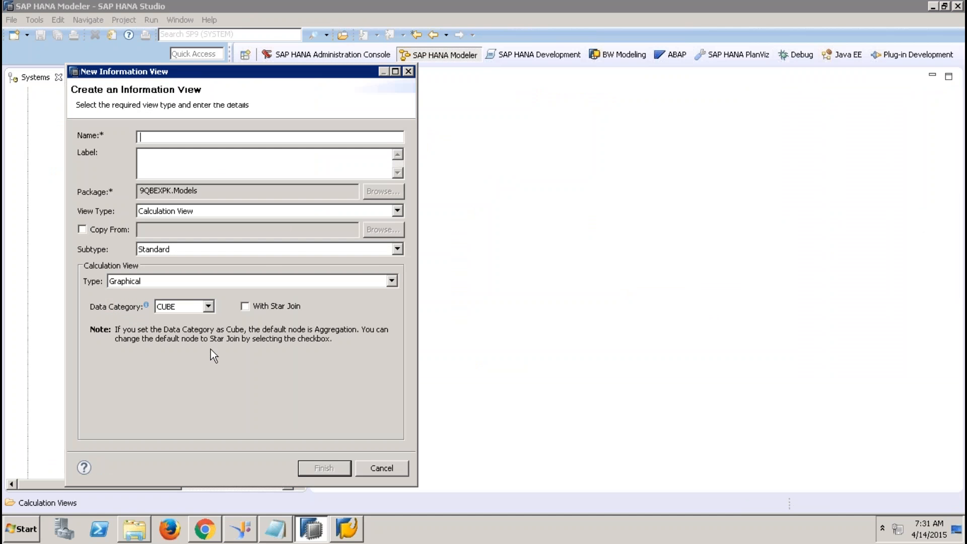
pyautogui.write('ZCV_EXTRACT_SEMANTICS')
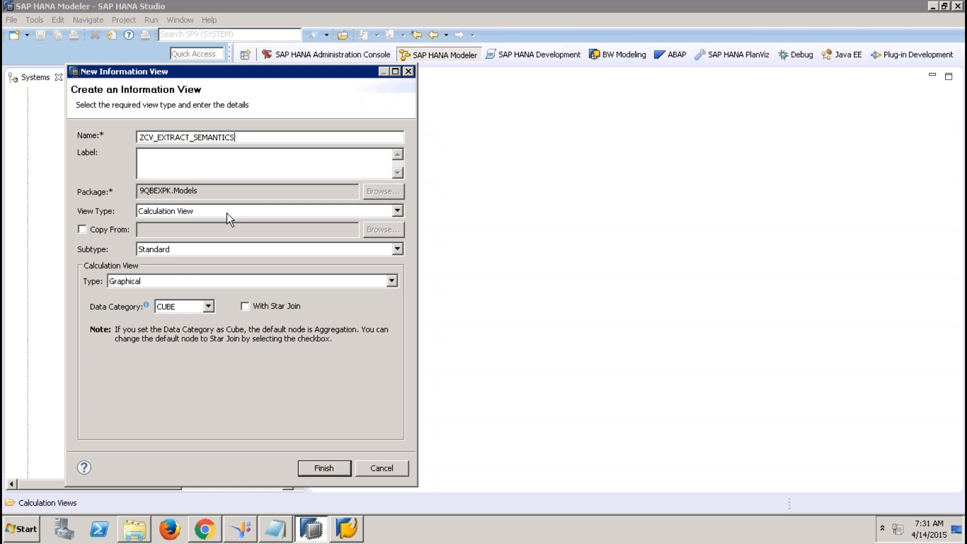
pyautogui.press('Tab')
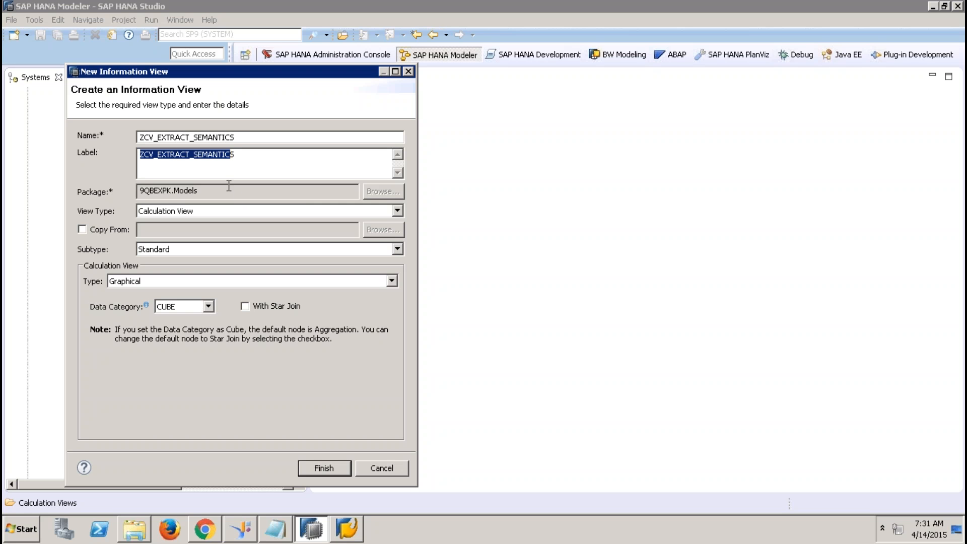
pyautogui.click(325, 468)
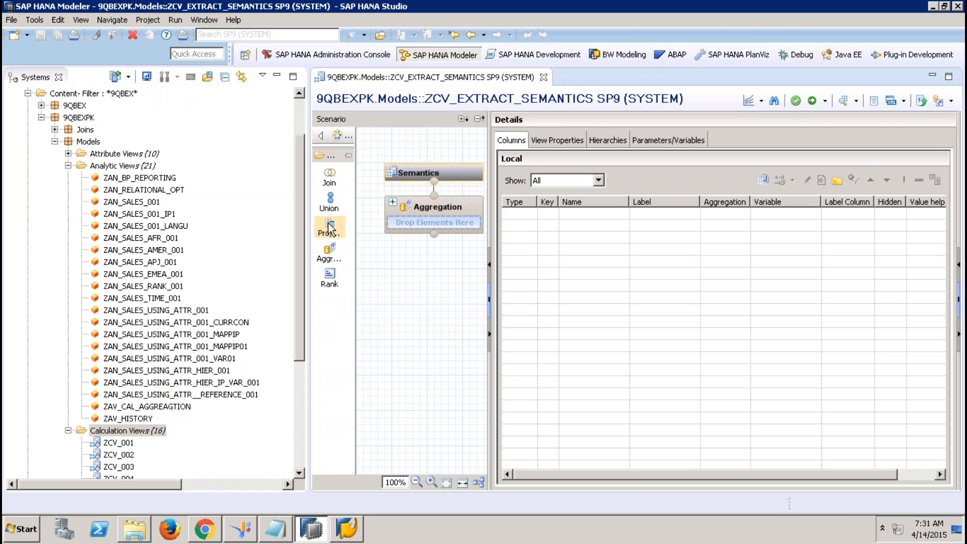
# - Add a projection node below the Aggregation node and use analytic view ZAN_SALES_001 as its data source
pyautogui.moveTo(330, 227); pyautogui.dragTo(386, 351)
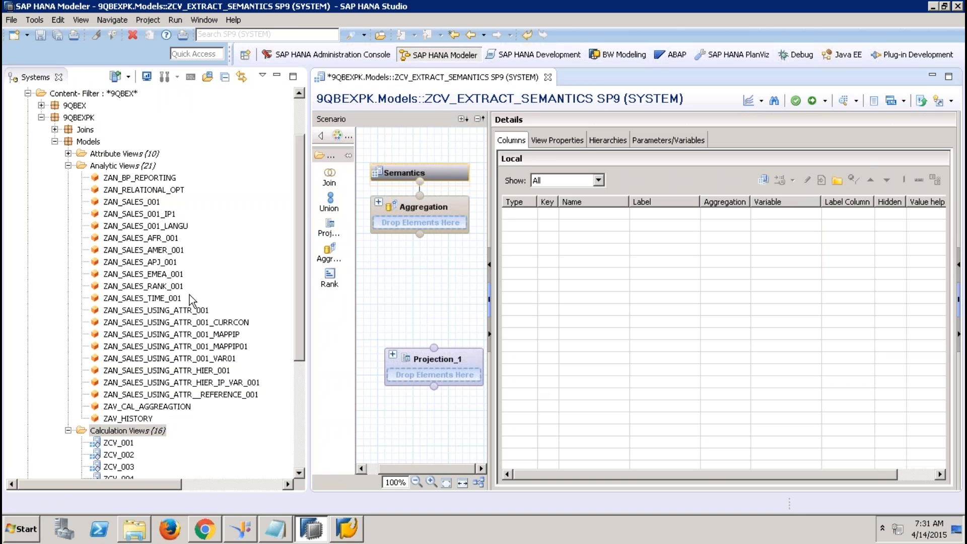
pyautogui.moveTo(132, 202); pyautogui.dragTo(413, 380)
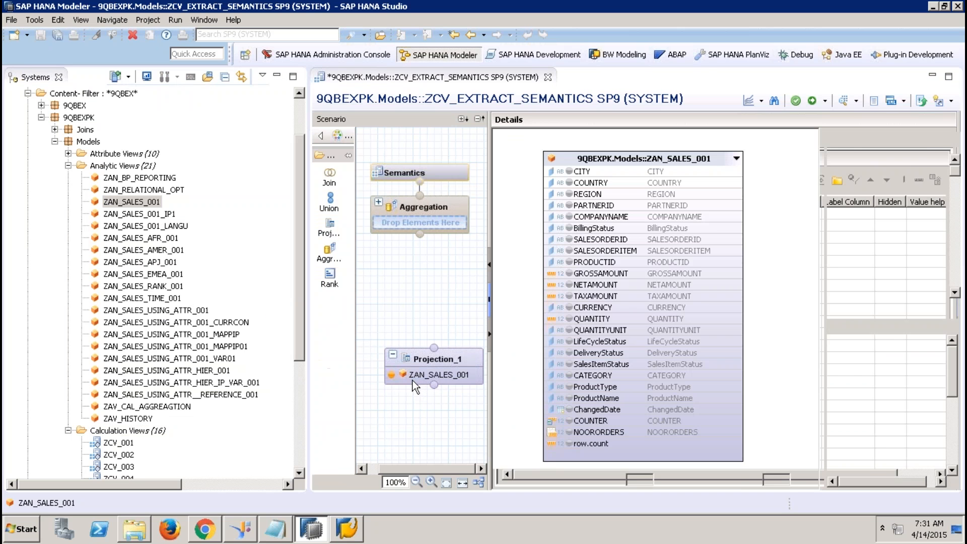
pyautogui.click(277, 76)
pyautogui.moveTo(166, 351)
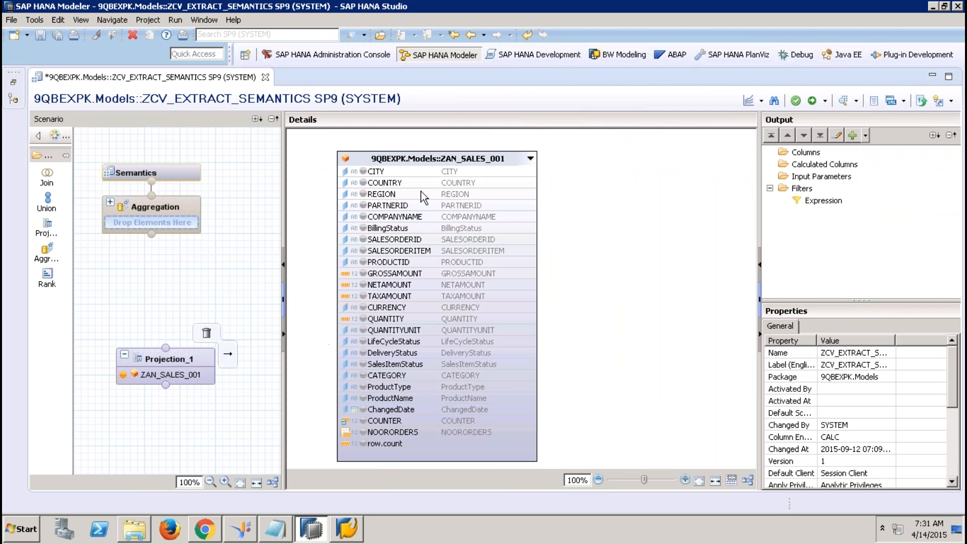
# - Add all ZAN_SALES_001 columns, from CITY to row.count, to the output of Projection_1
pyautogui.click(397, 171)
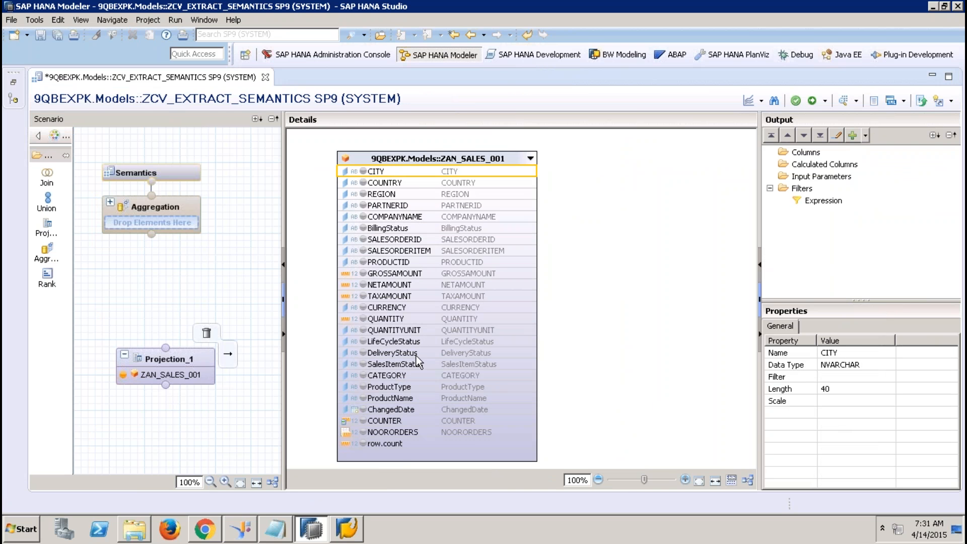
pyautogui.keyDown('shift'); pyautogui.click(397, 444); pyautogui.keyUp('shift')
pyautogui.rightClick(397, 445)
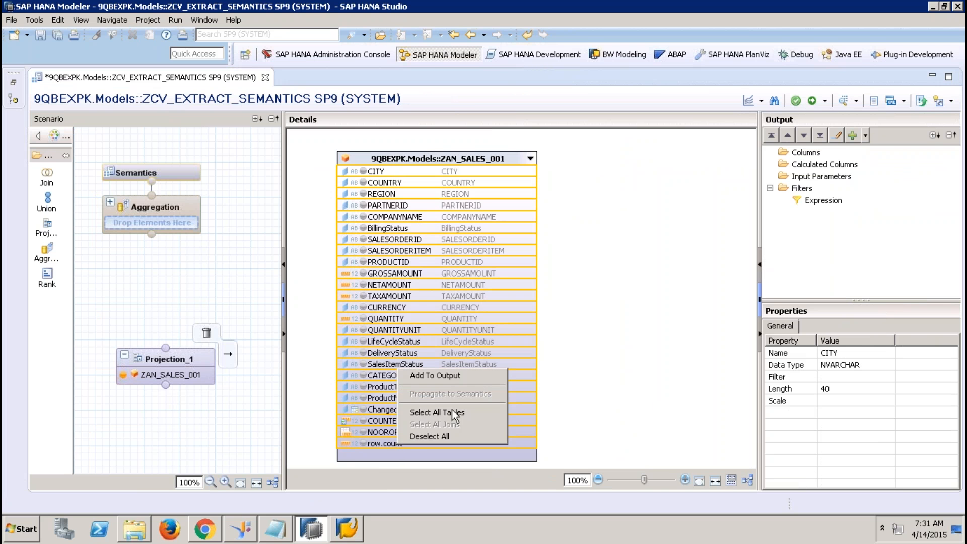
pyautogui.click(438, 376)
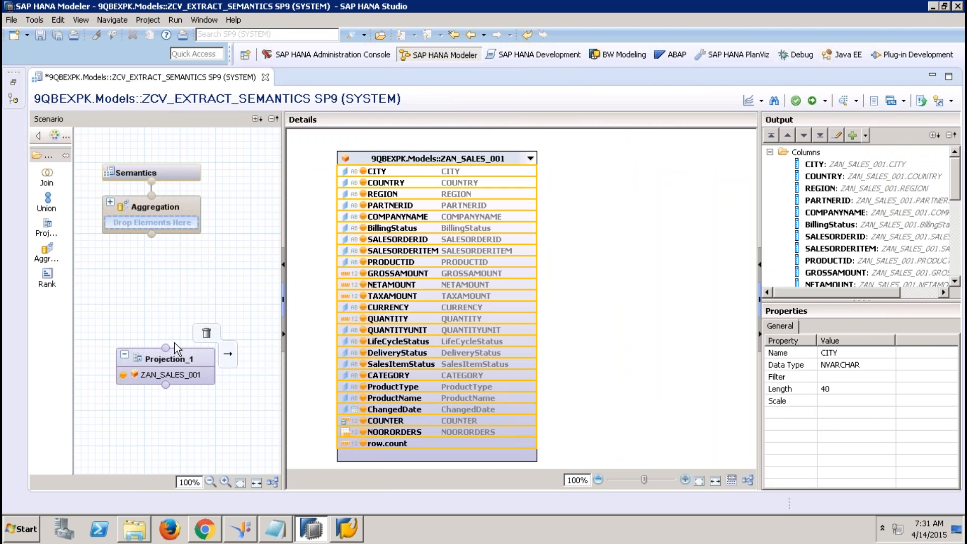
# - Connect Projection_1 to the Aggregation node and add GROSSAMOUNT, NETAMOUNT, TAXAMOUNT and QUANTITY as aggregated columns
pyautogui.moveTo(165, 348); pyautogui.dragTo(170, 216)
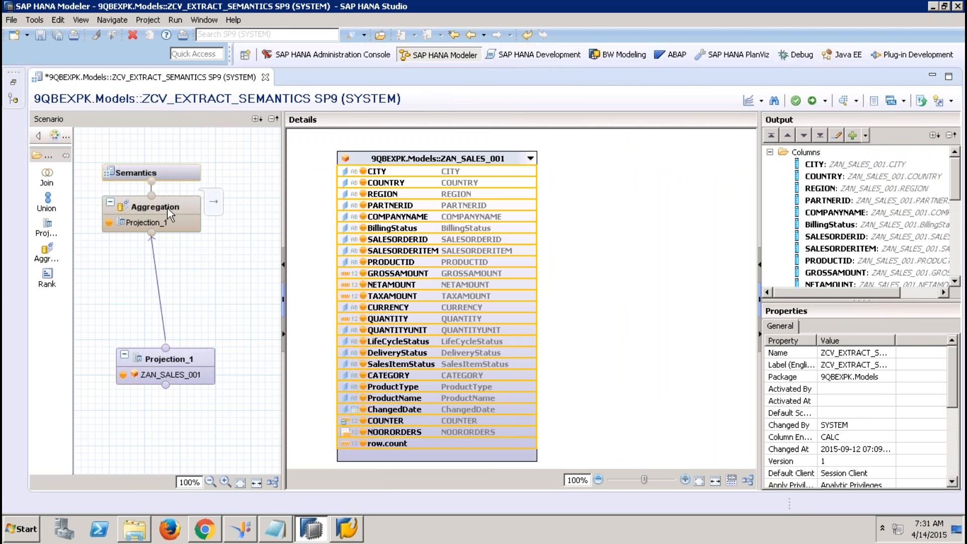
pyautogui.click(170, 215)
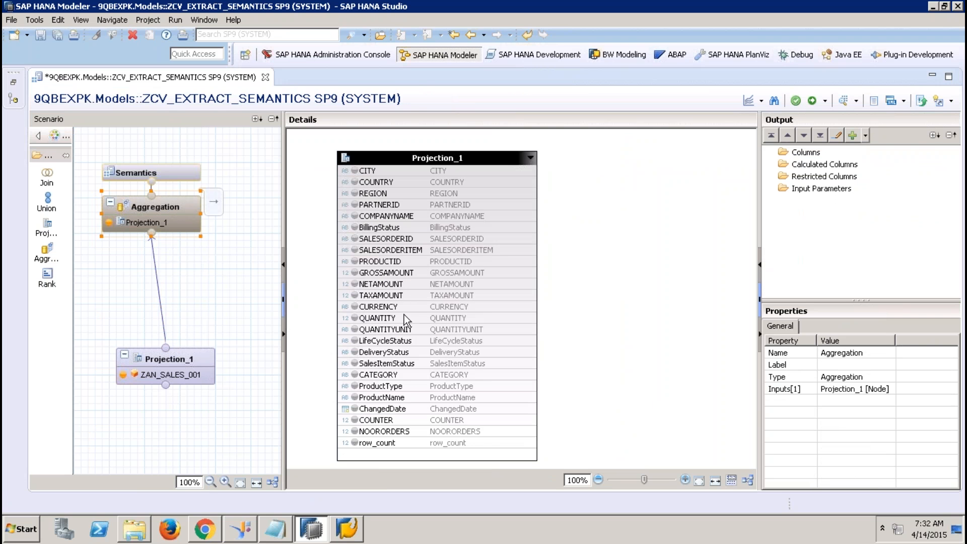
pyautogui.click(391, 274)
pyautogui.keyDown('shift'); pyautogui.click(393, 296); pyautogui.keyUp('shift')
pyautogui.keyDown('ctrl'); pyautogui.click(394, 330); pyautogui.keyUp('ctrl')
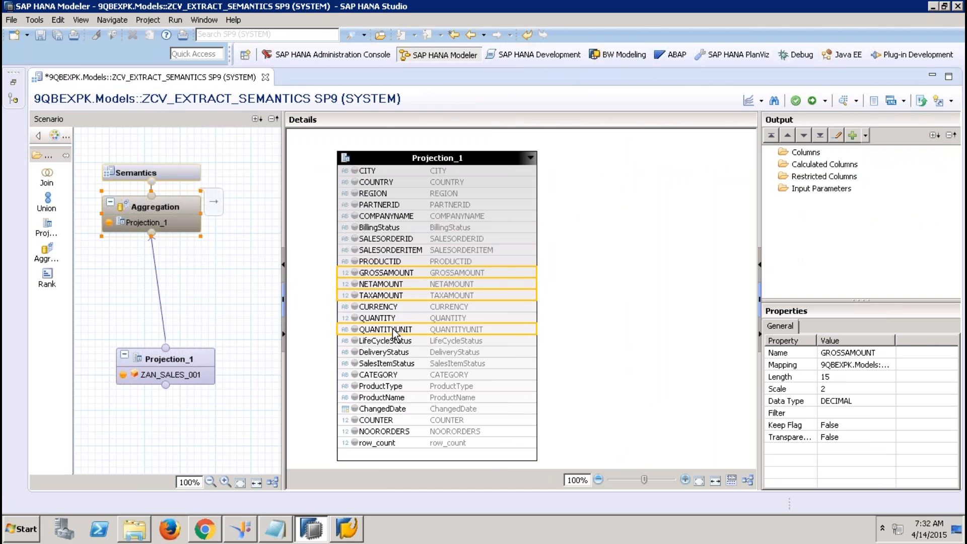
pyautogui.keyDown('ctrl'); pyautogui.click(393, 331); pyautogui.keyUp('ctrl')
pyautogui.keyDown('ctrl'); pyautogui.click(389, 320); pyautogui.keyUp('ctrl')
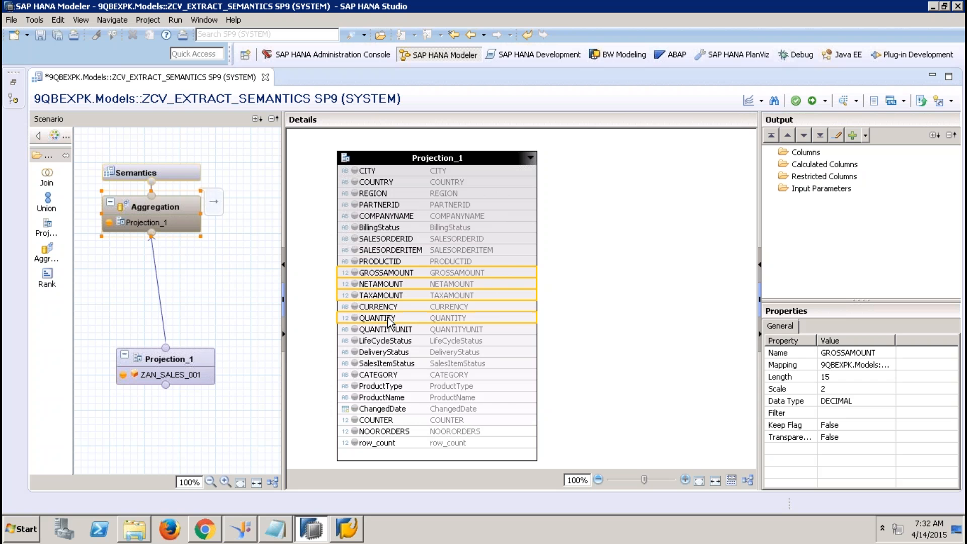
pyautogui.rightClick(388, 318)
pyautogui.click(439, 326)
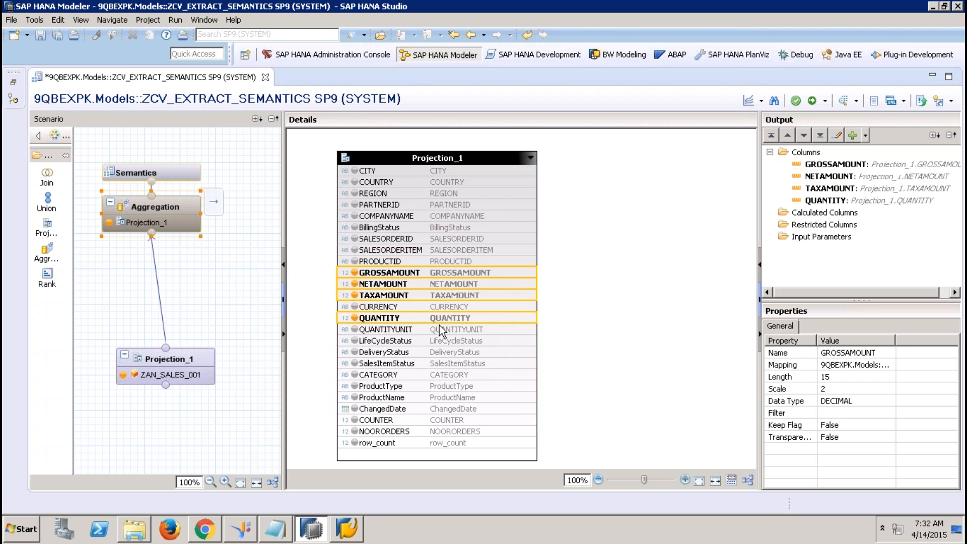
# - Add CITY through PRODUCTID, CURRENCY, QUANTITYUNIT and LifeCycleStatus through ChangedDate to the Aggregation output as regular columns
pyautogui.click(399, 171)
pyautogui.keyDown('shift'); pyautogui.click(382, 261); pyautogui.keyUp('shift')
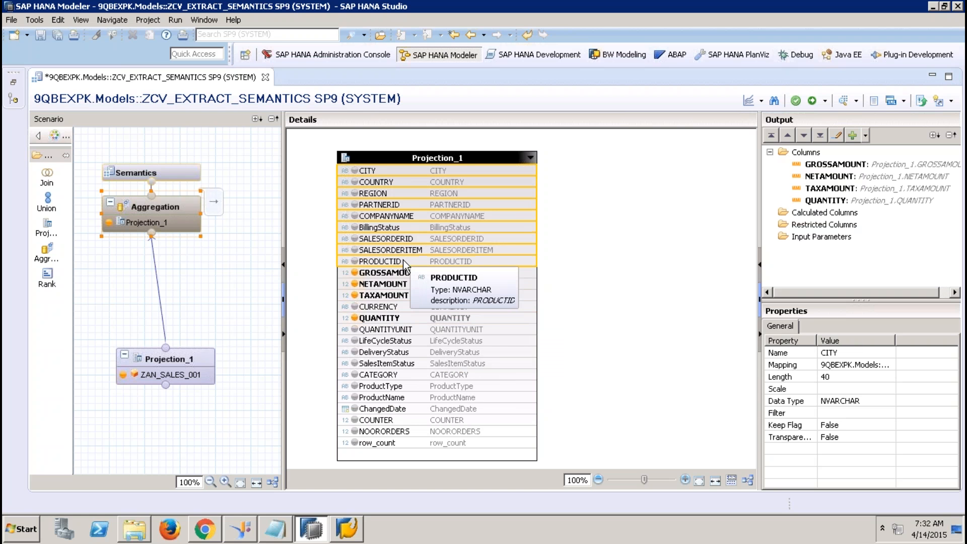
pyautogui.keyDown('ctrl'); pyautogui.click(391, 307); pyautogui.keyUp('ctrl')
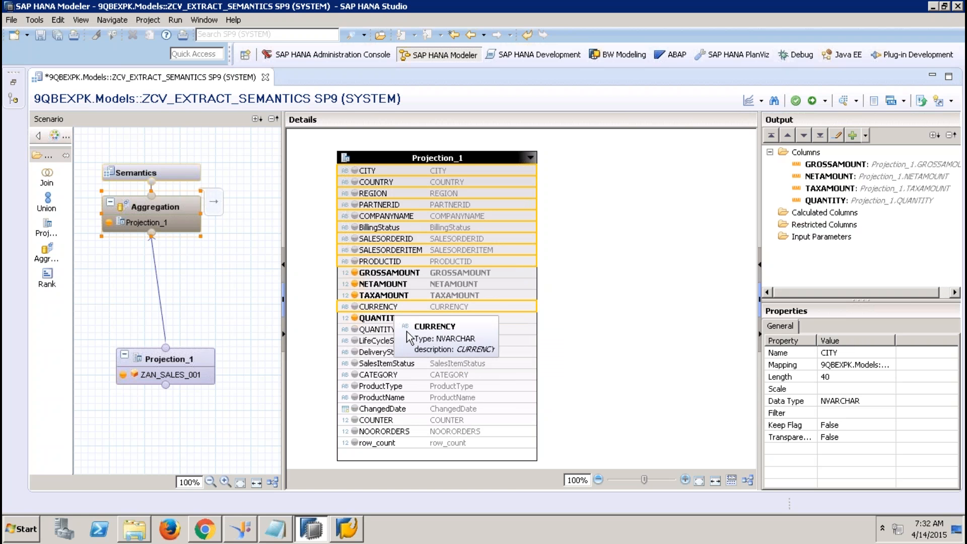
pyautogui.keyDown('ctrl'); pyautogui.click(378, 330); pyautogui.keyUp('ctrl')
pyautogui.keyDown('ctrl'); pyautogui.click(375, 342); pyautogui.keyUp('ctrl')
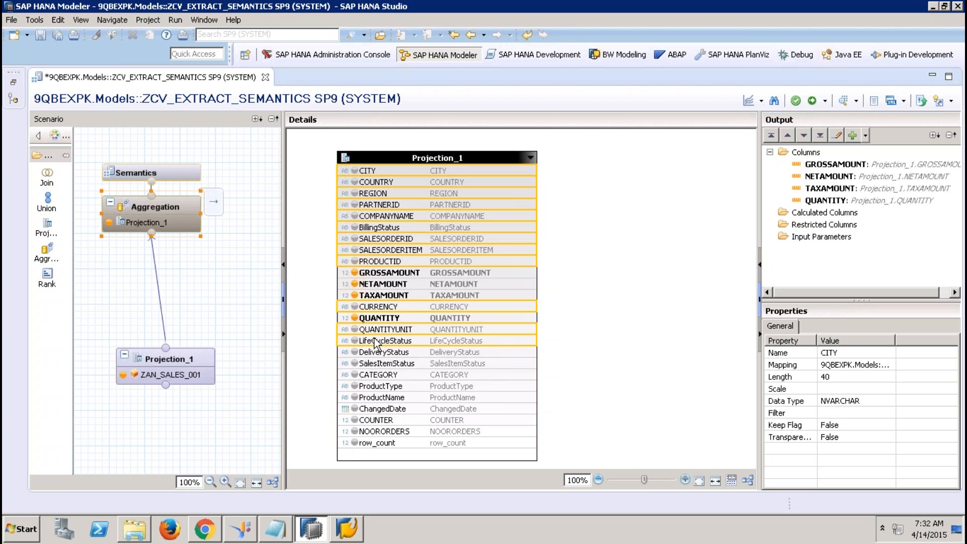
pyautogui.keyDown('ctrl'); pyautogui.click(376, 352); pyautogui.keyUp('ctrl')
pyautogui.keyDown('ctrl'); pyautogui.click(375, 363); pyautogui.keyUp('ctrl')
pyautogui.keyDown('ctrl'); pyautogui.click(371, 376); pyautogui.keyUp('ctrl')
pyautogui.keyDown('ctrl'); pyautogui.click(372, 386); pyautogui.keyUp('ctrl')
pyautogui.keyDown('ctrl'); pyautogui.click(373, 397); pyautogui.keyUp('ctrl')
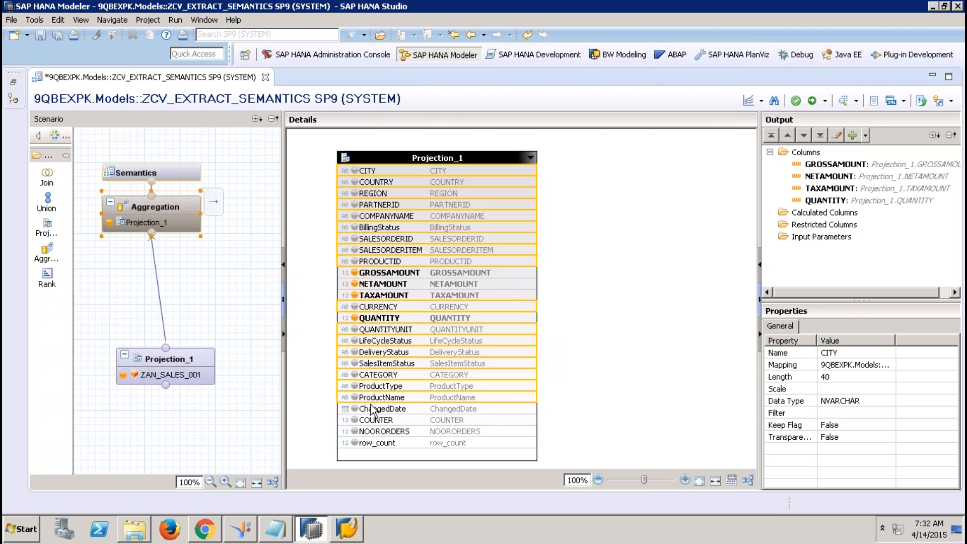
pyautogui.keyDown('ctrl'); pyautogui.click(373, 408); pyautogui.keyUp('ctrl')
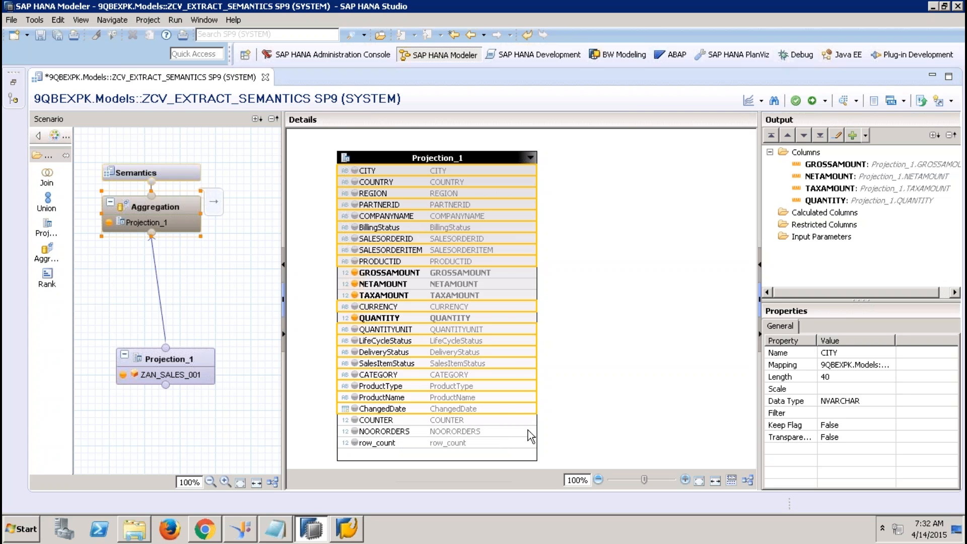
pyautogui.rightClick(480, 409)
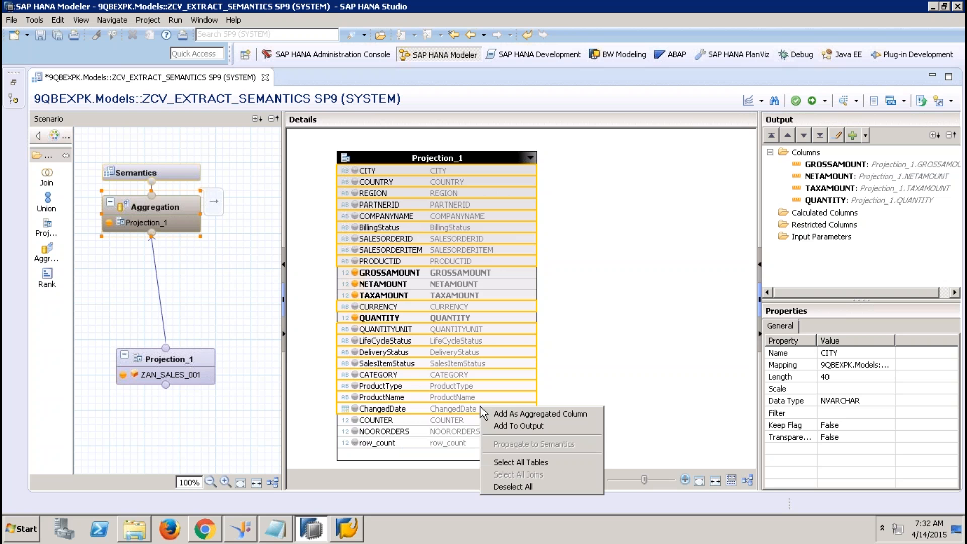
pyautogui.click(524, 426)
# - Add COUNTER, NOORORDERS and row_count to the output of the Aggregation node
pyautogui.click(418, 419)
pyautogui.keyDown('shift'); pyautogui.click(408, 443); pyautogui.keyUp('shift')
pyautogui.rightClick(409, 443)
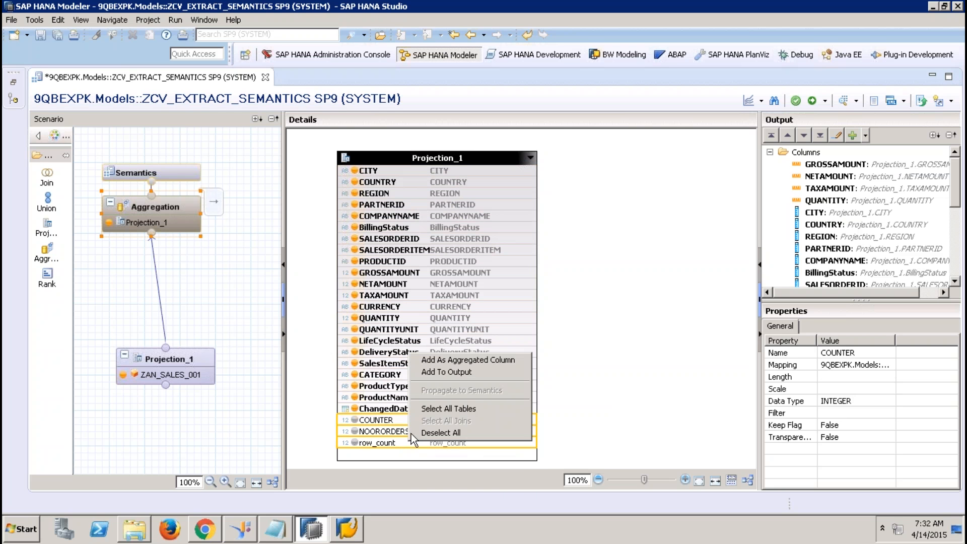
pyautogui.click(459, 372)
# - Display the columns of the Semantics node, and save and activate ZCV_EXTRACT_SEMANTICS
pyautogui.click(191, 173)
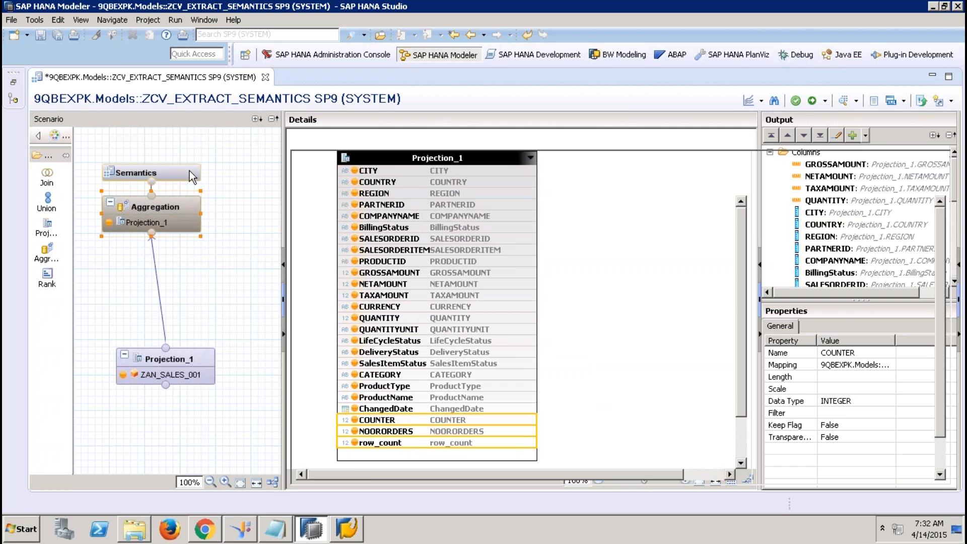
pyautogui.click(939, 178)
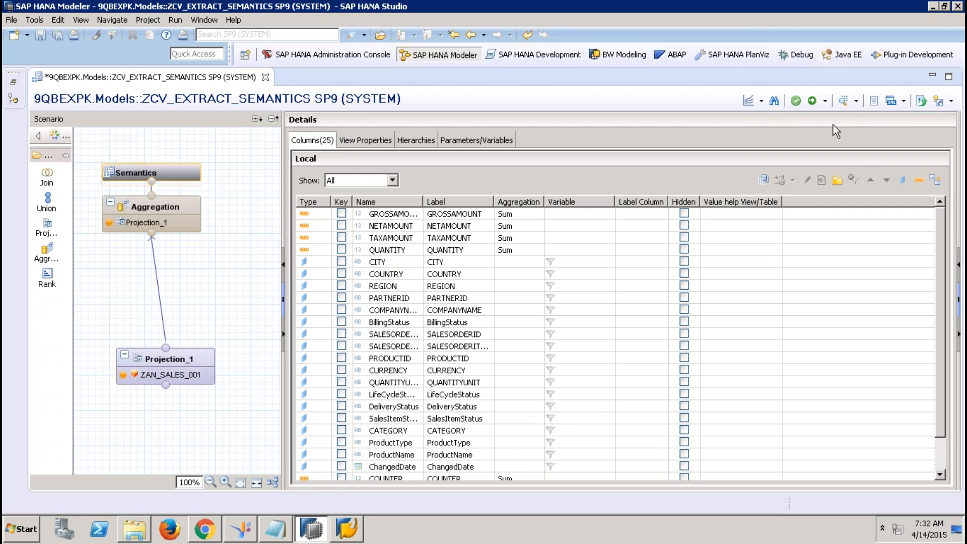
pyautogui.click(825, 102)
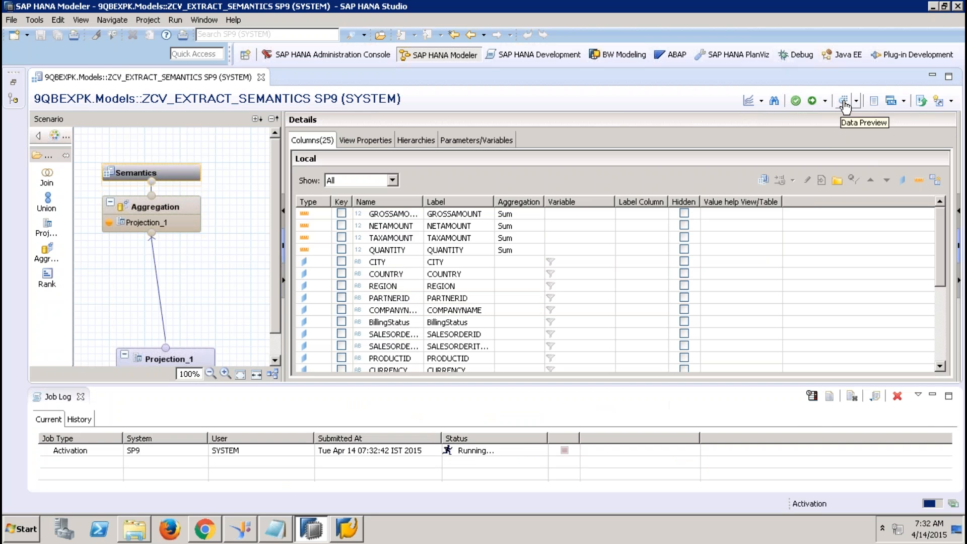
# - Preview the raw data of ZCV_EXTRACT_SEMANTICS, examine the amount and quantity columns, and close the preview and job log
pyautogui.click(844, 102)
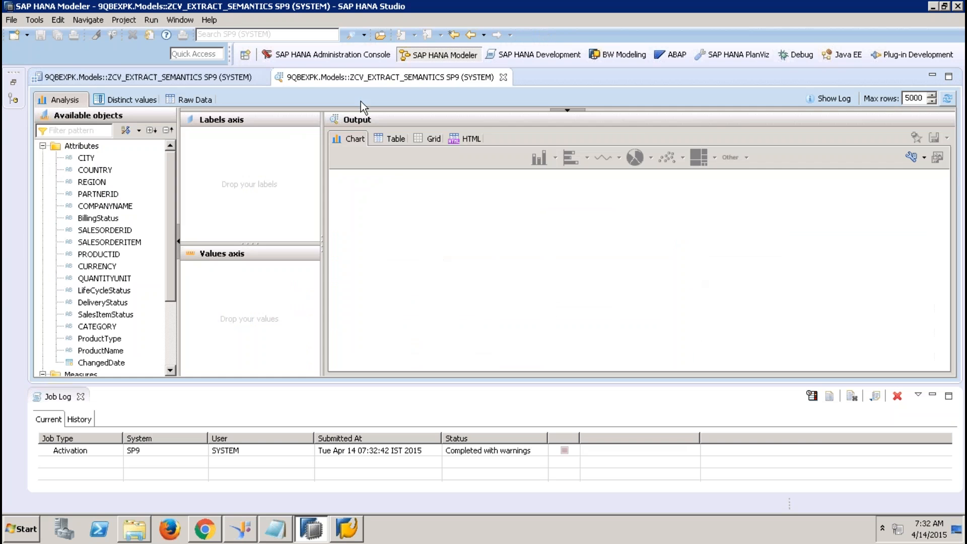
pyautogui.click(201, 100)
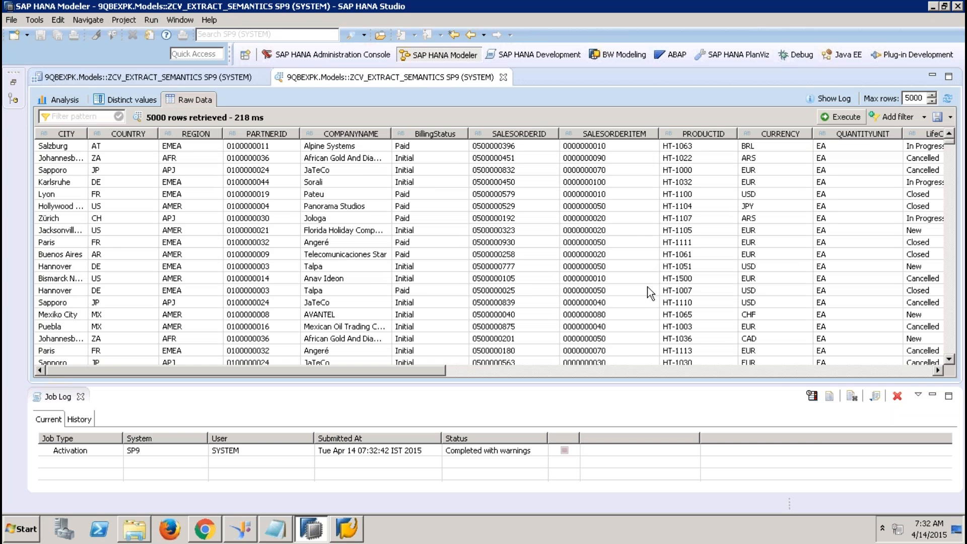
pyautogui.click(814, 371)
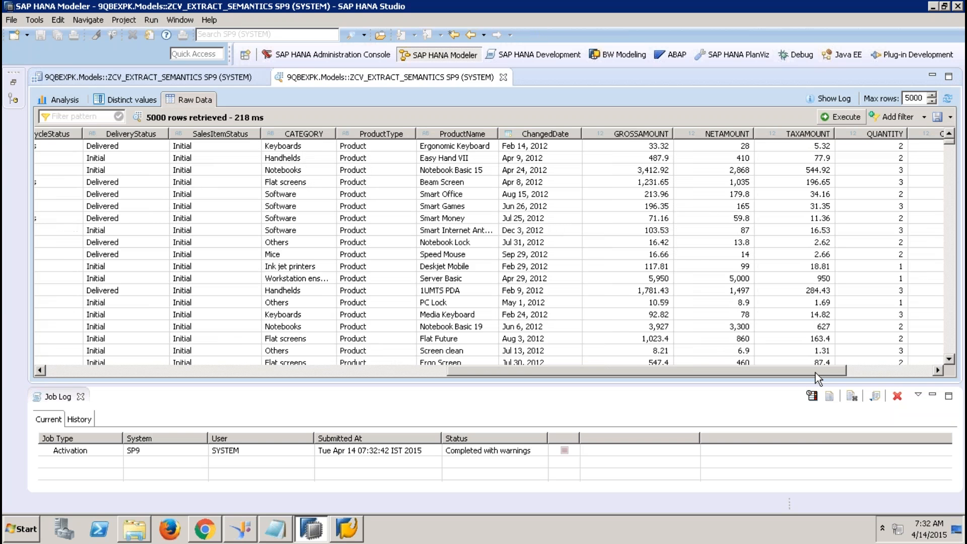
pyautogui.click(877, 371)
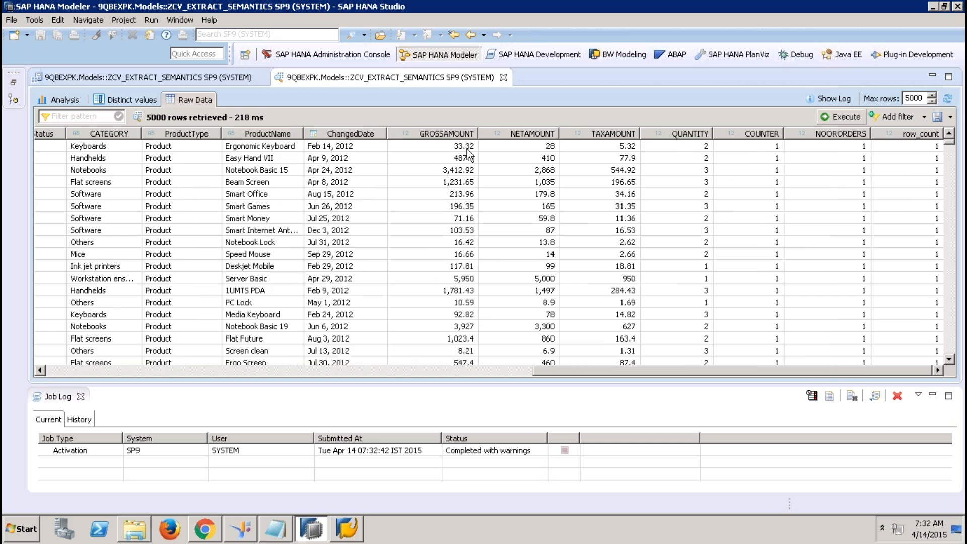
pyautogui.click(81, 396)
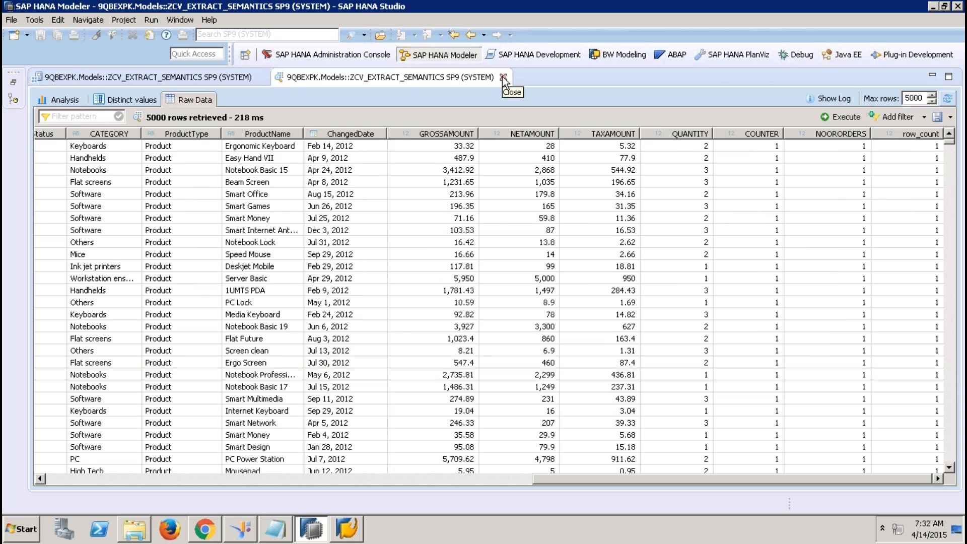
pyautogui.click(503, 77)
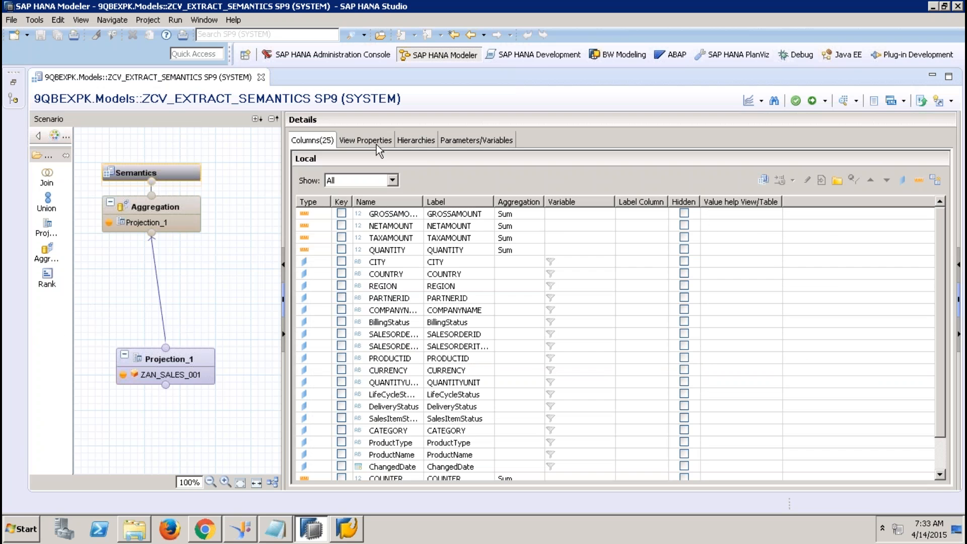
# - Check the semantic type of the CURRENCY column in the Semantics node, and close the dialog without changes
pyautogui.click(376, 142)
pyautogui.click(323, 142)
pyautogui.click(405, 370)
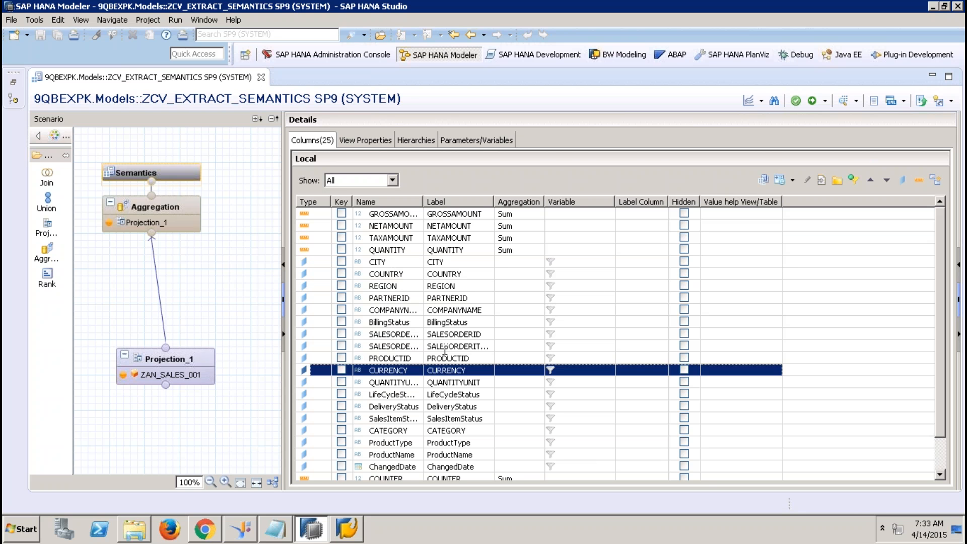
pyautogui.click(781, 184)
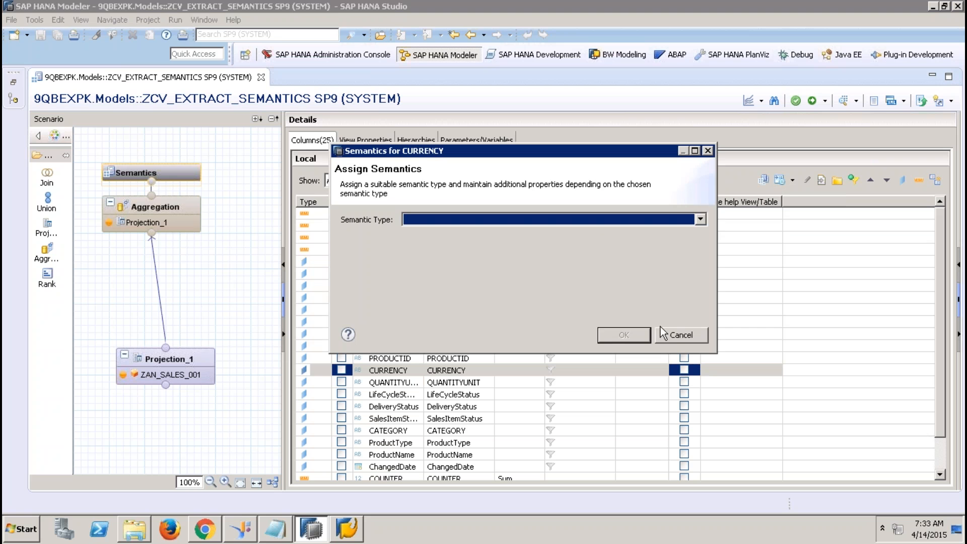
pyautogui.click(684, 336)
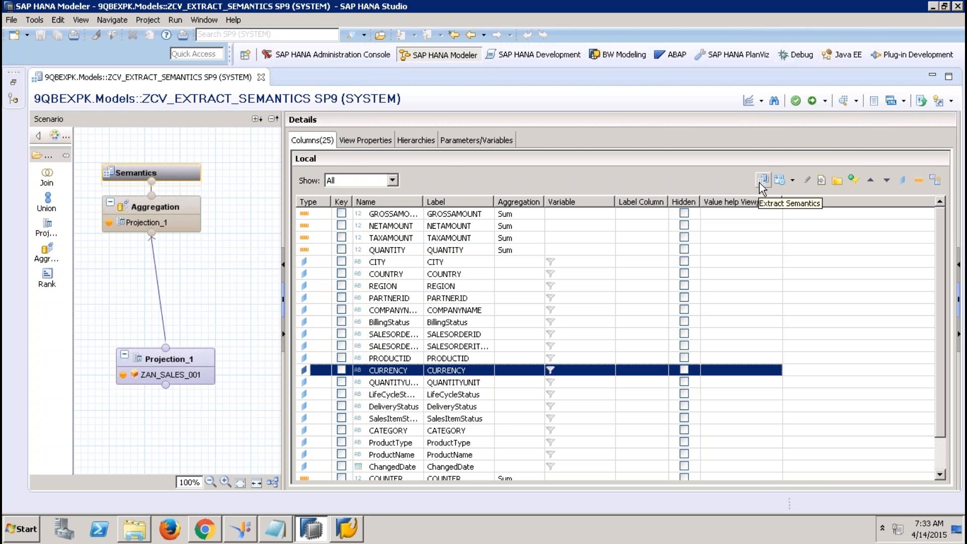
pyautogui.click(177, 356)
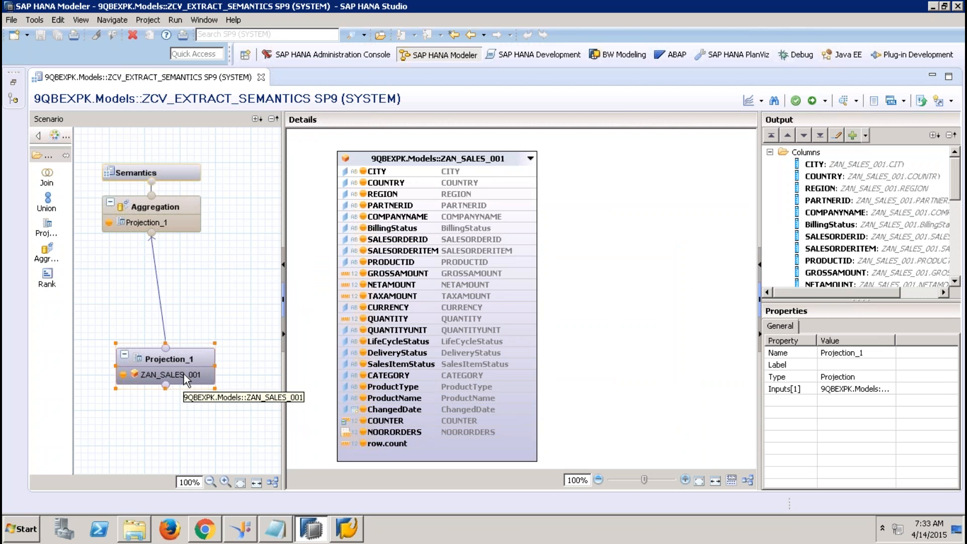
pyautogui.click(184, 372)
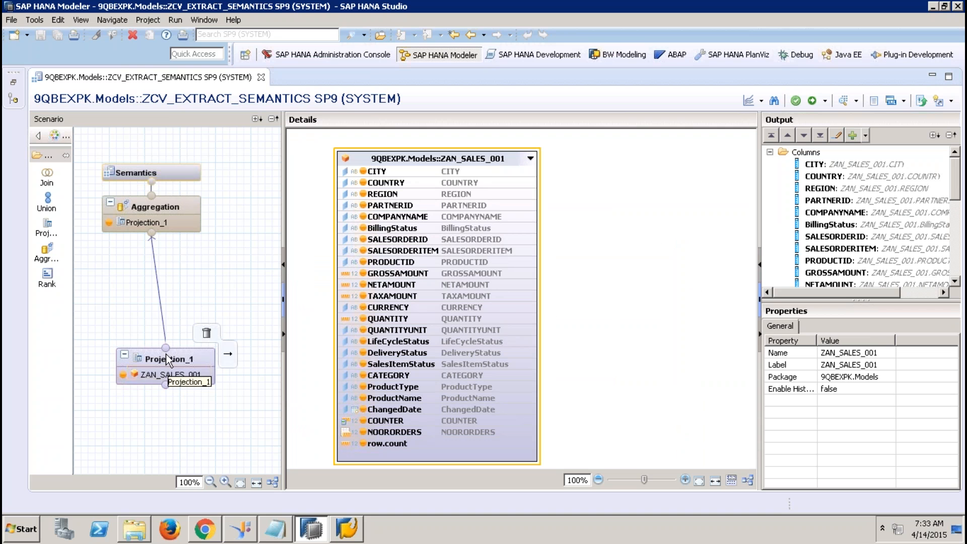
pyautogui.click(187, 358)
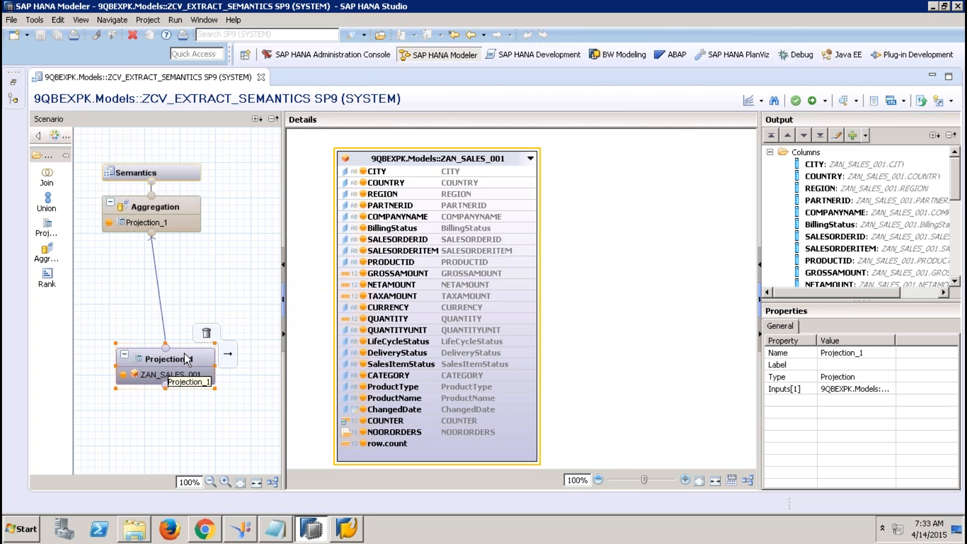
pyautogui.click(160, 381)
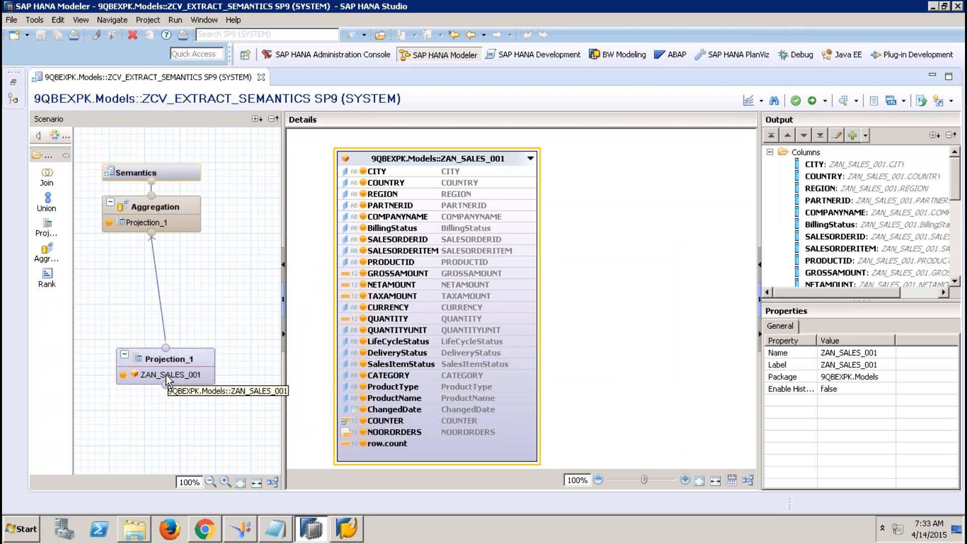
pyautogui.rightClick(166, 376)
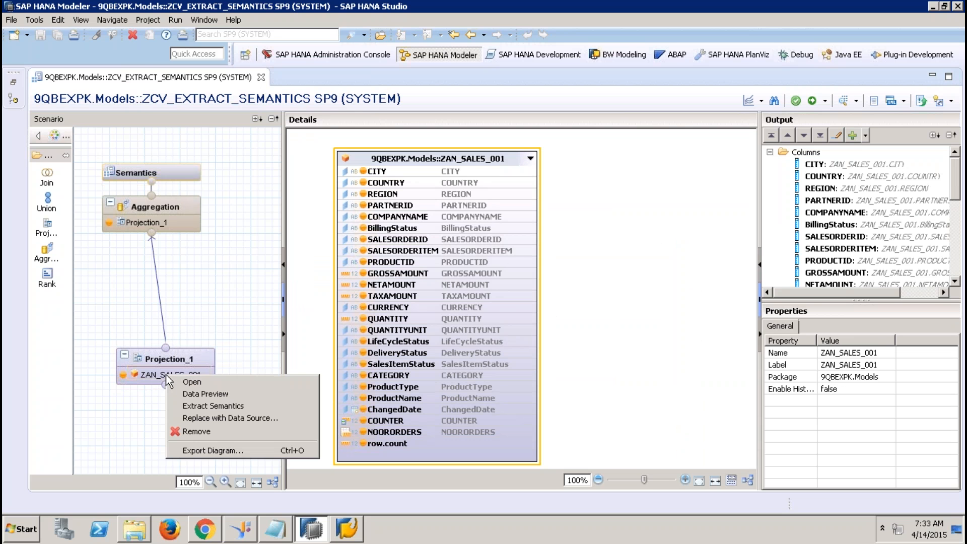
pyautogui.click(220, 408)
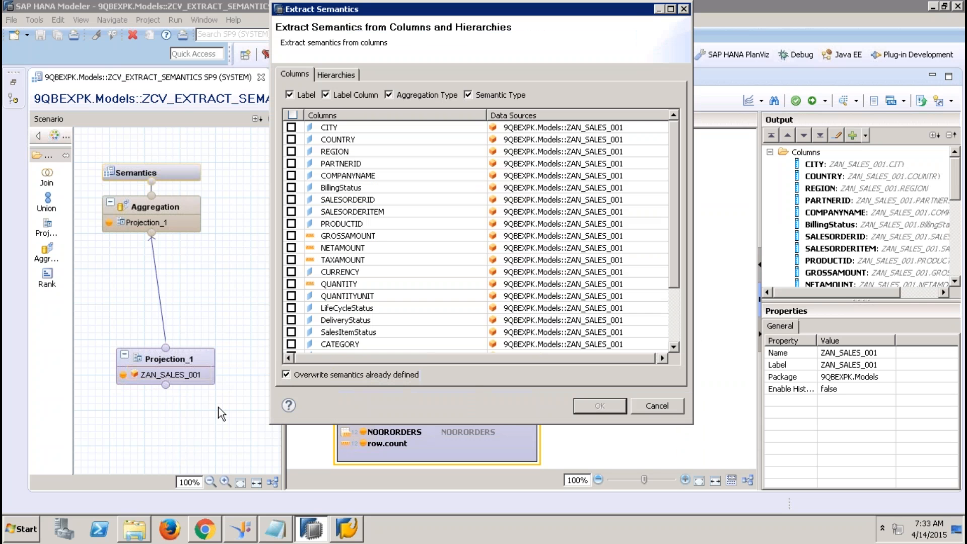
pyautogui.click(657, 407)
# - Check the semantic type of the GROSSAMOUNT column in the Semantics node before extracting any semantics
pyautogui.click(196, 171)
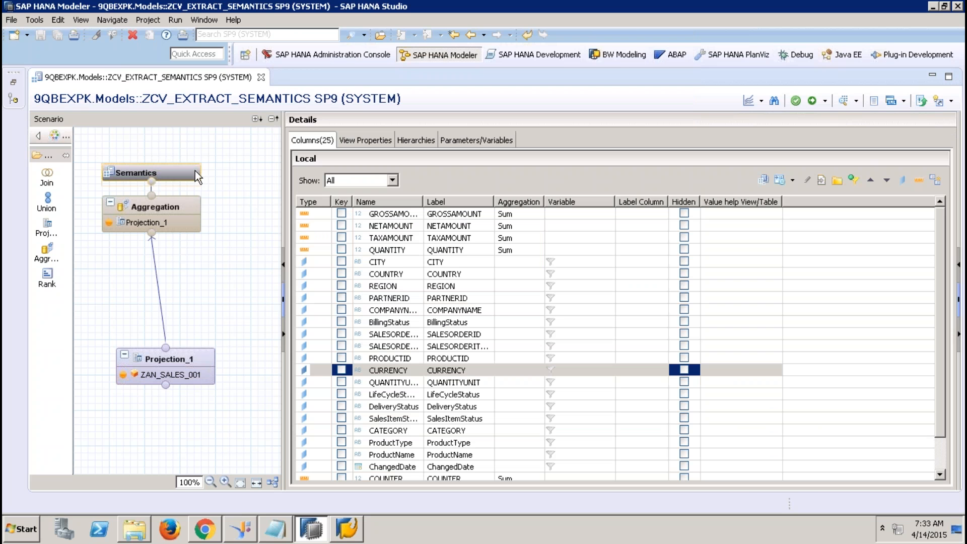
pyautogui.click(409, 213)
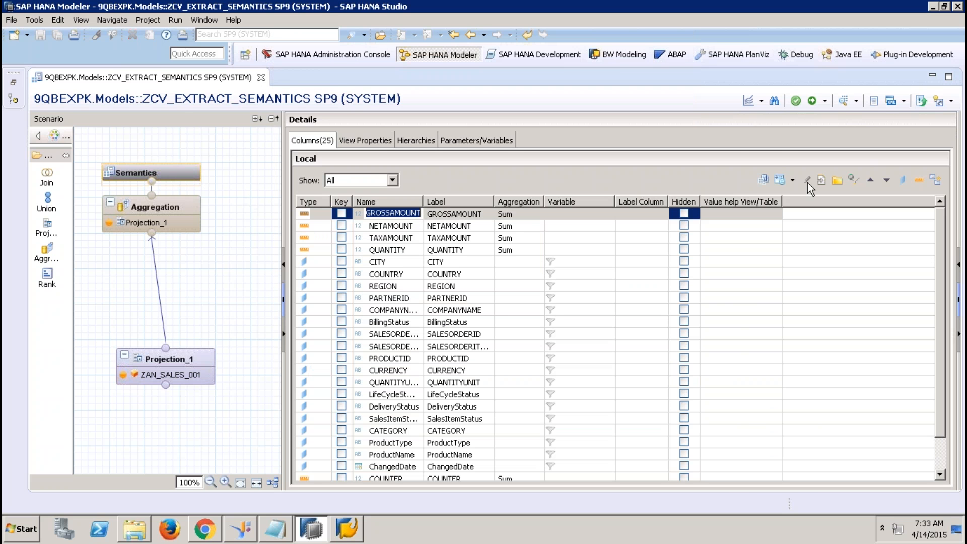
pyautogui.click(778, 184)
pyautogui.click(692, 495)
# - Extract semantics from ZAN_SALES_001 in Projection_1 for GROSSAMOUNT, NETAMOUNT, TAXAMOUNT, CURRENCY, QUANTITY and QUANTITYUNIT
pyautogui.click(195, 373)
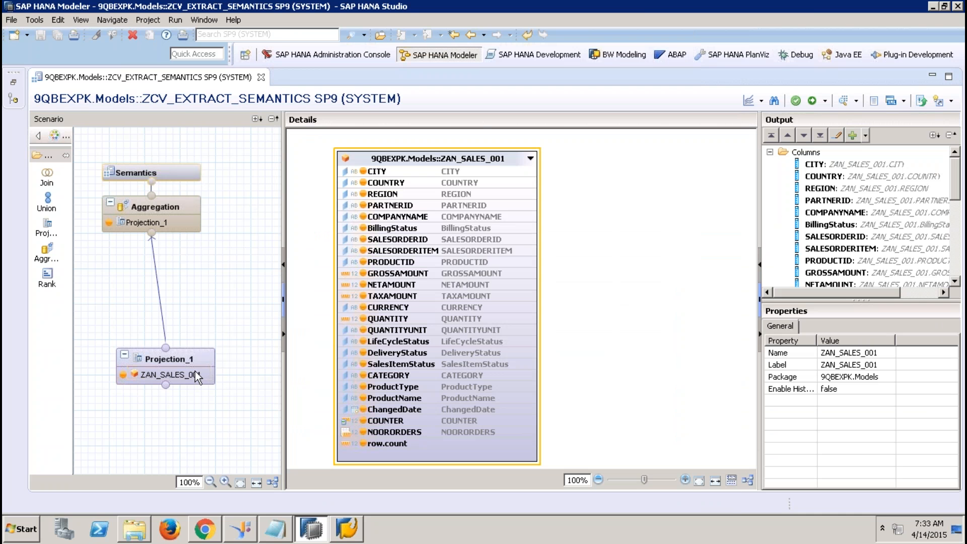
pyautogui.rightClick(195, 373)
pyautogui.click(248, 403)
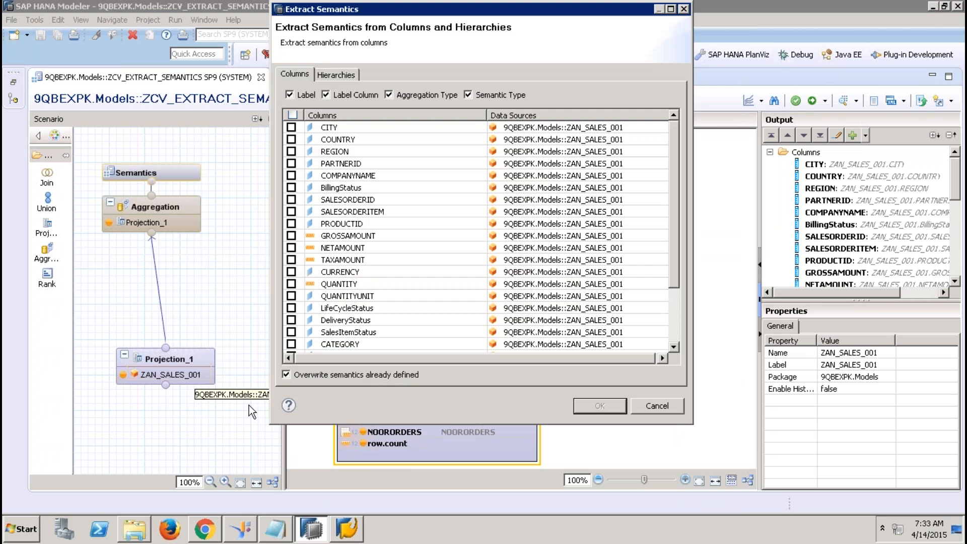
pyautogui.click(292, 236)
pyautogui.click(291, 260)
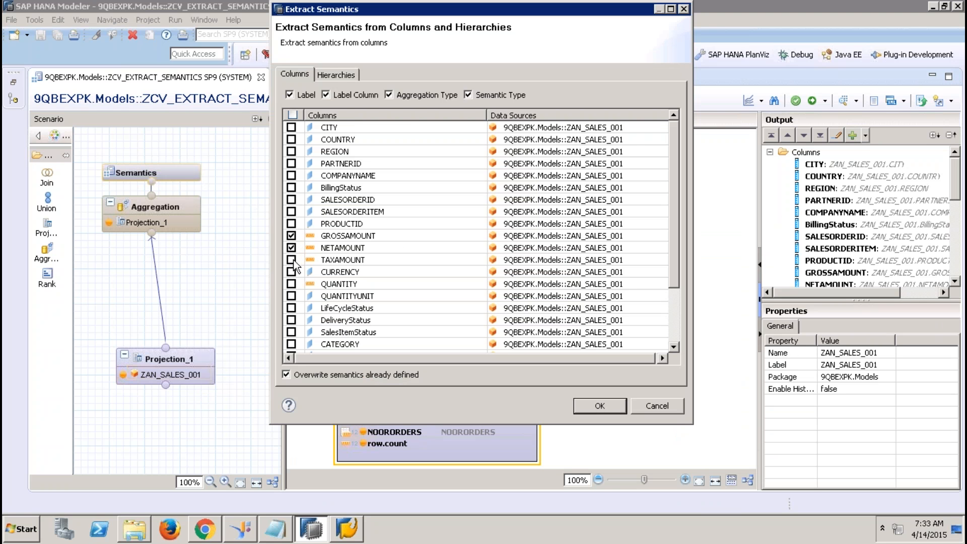
pyautogui.click(291, 284)
pyautogui.click(291, 296)
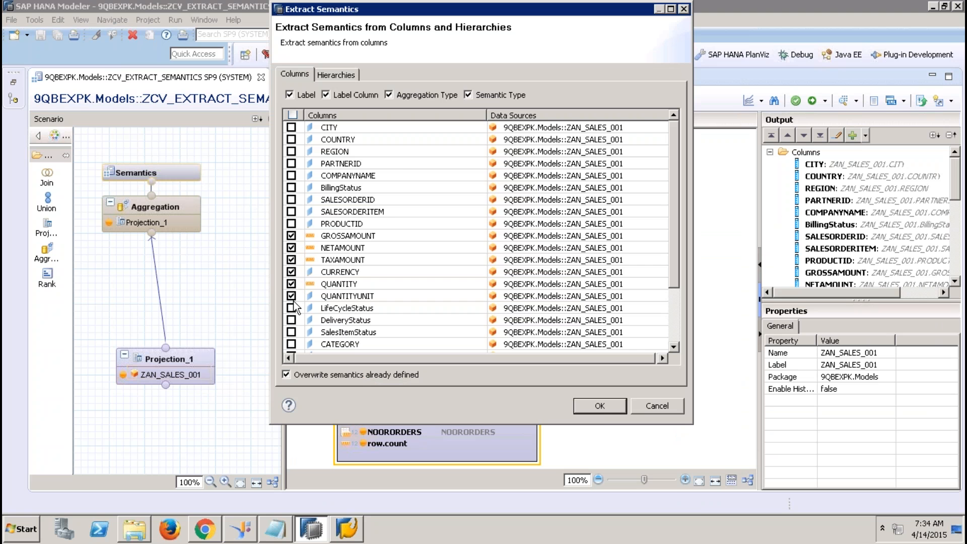
pyautogui.click(599, 405)
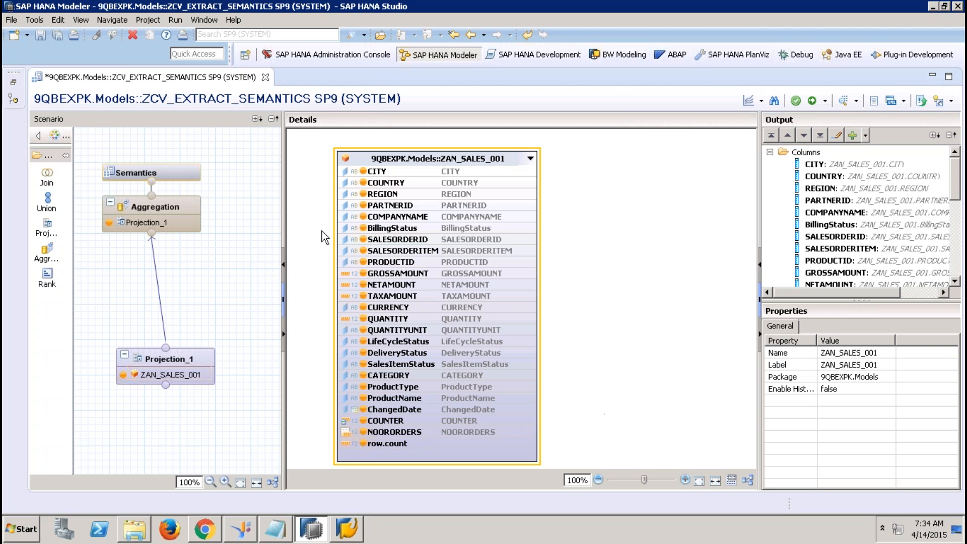
# - Examine the extracted semantic type and currency of GROSSAMOUNT in the Semantics node, and close the dialog without changes
pyautogui.click(182, 177)
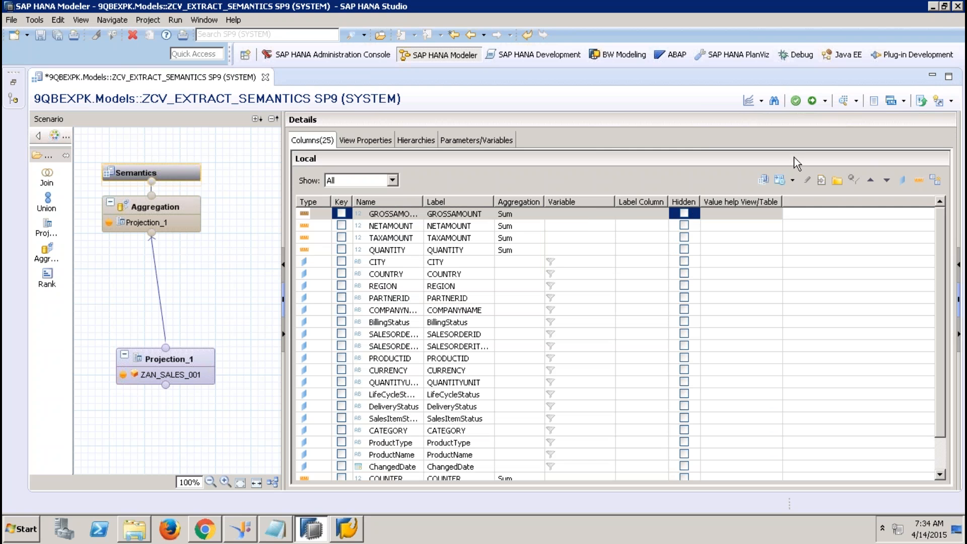
pyautogui.click(779, 180)
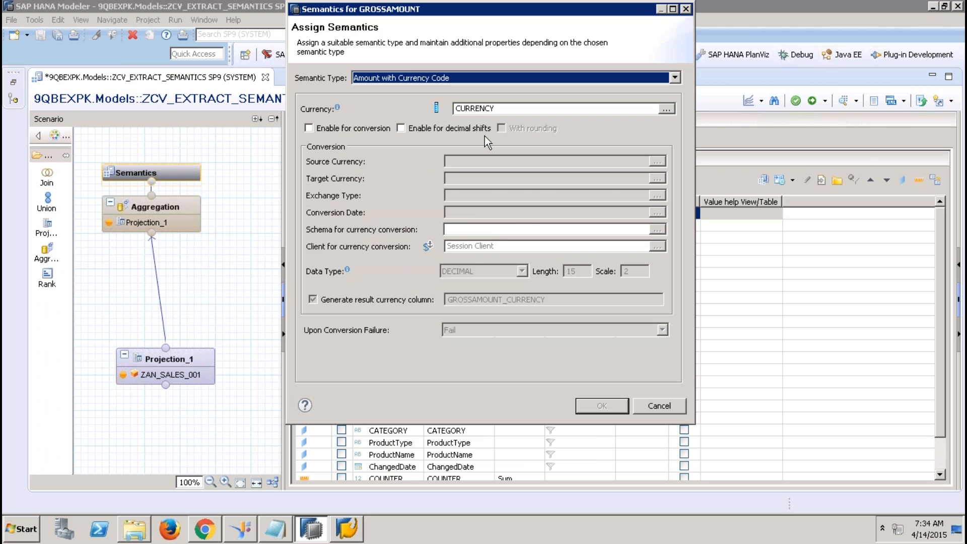
pyautogui.click(655, 406)
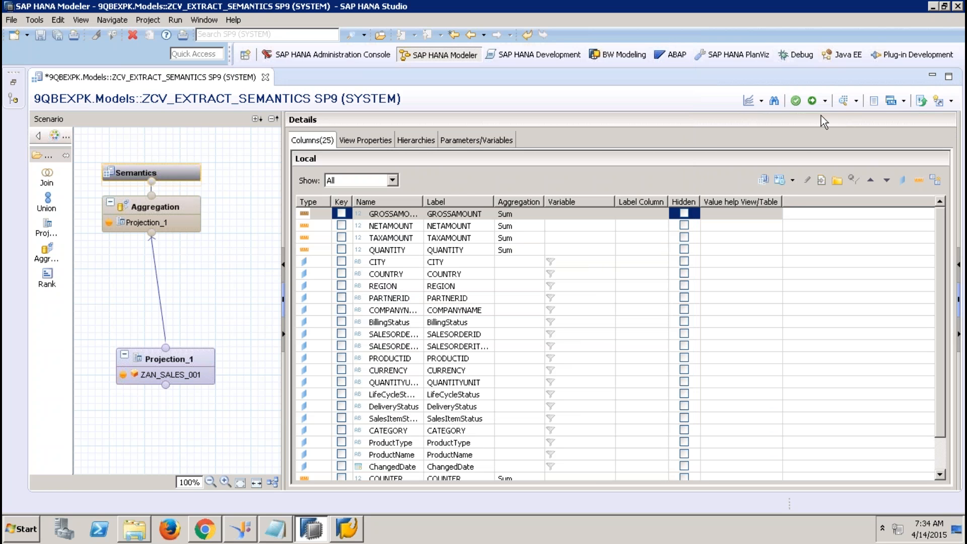
# - Save and activate ZCV_EXTRACT_SEMANTICS, and close the view and the job log
pyautogui.click(812, 101)
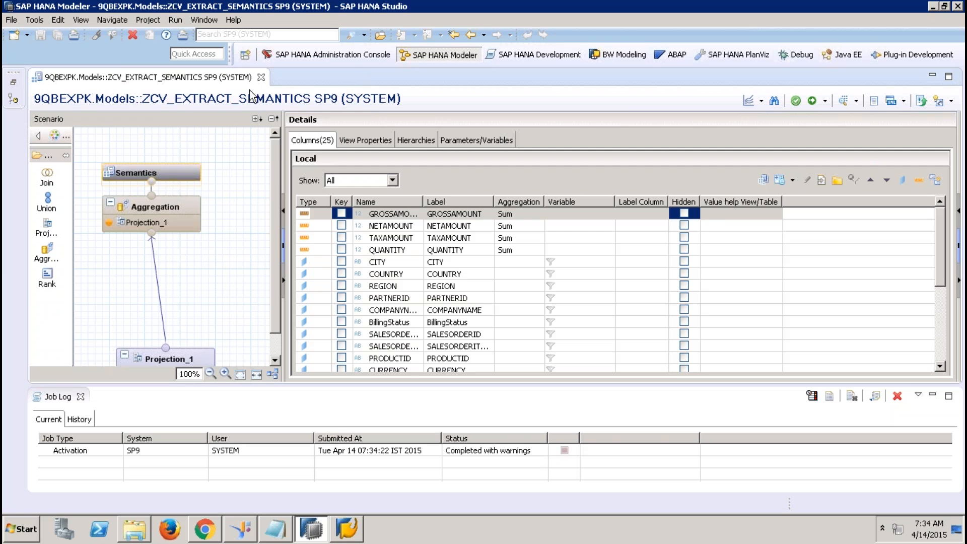
pyautogui.click(261, 77)
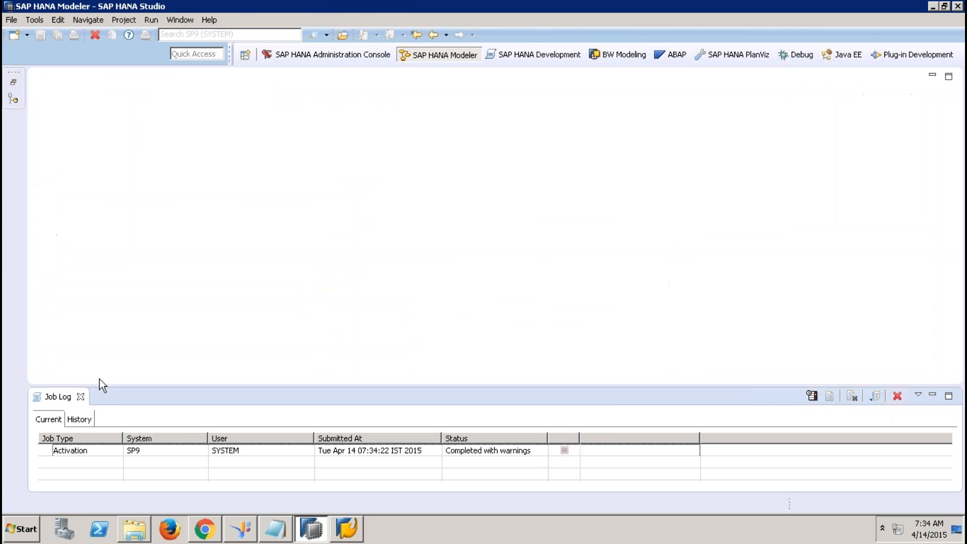
pyautogui.click(81, 398)
# - Create a graphical calculation view named ZCV_PROPOGATE in the 9QBEXPK.Models package, with data category CUBE
pyautogui.click(13, 83)
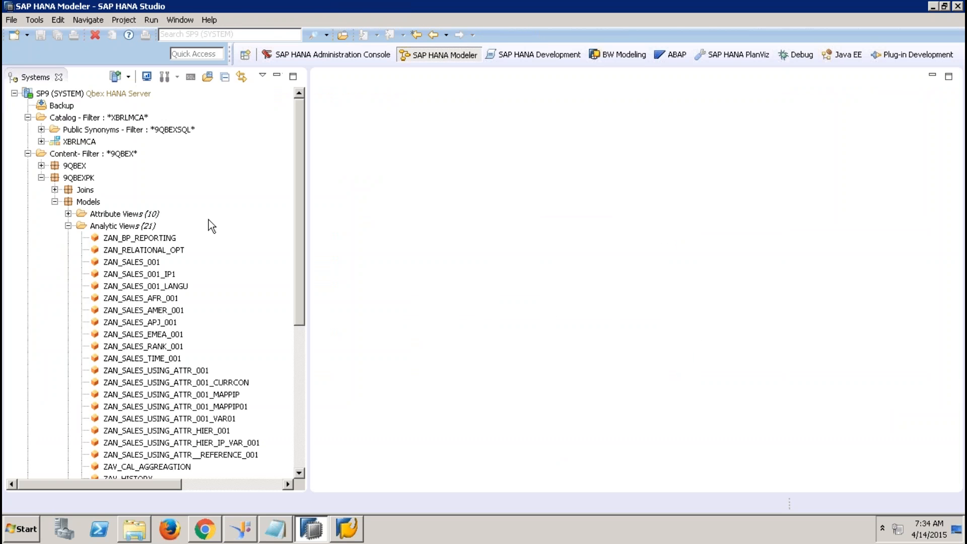
pyautogui.moveTo(302, 295); pyautogui.dragTo(297, 431)
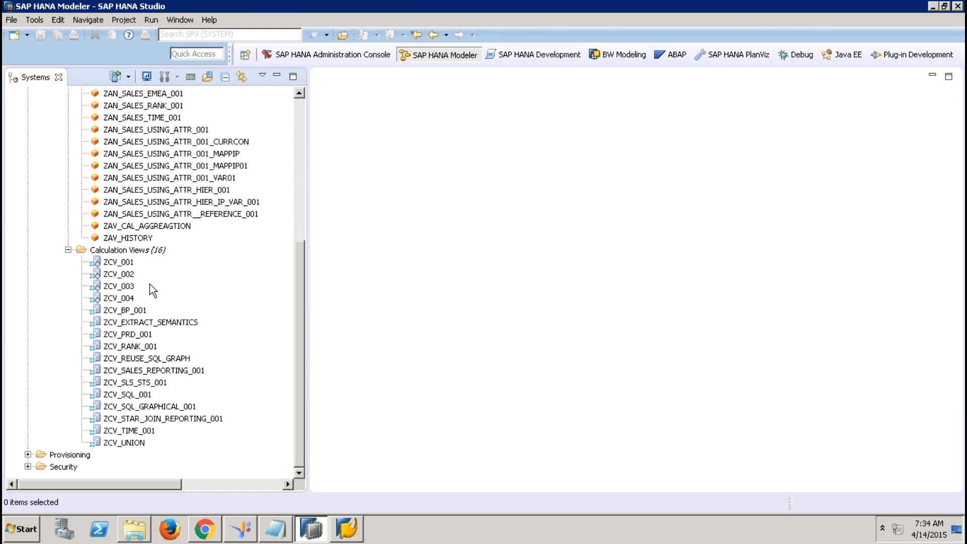
pyautogui.rightClick(132, 251)
pyautogui.click(187, 277)
pyautogui.write('Z')
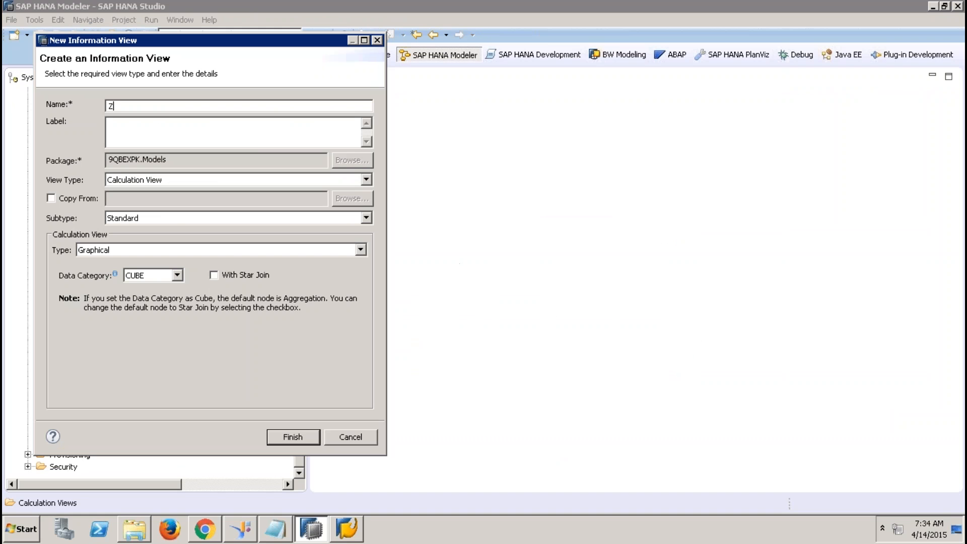
pyautogui.write('CV_PROPOGATE')
pyautogui.press('Tab')
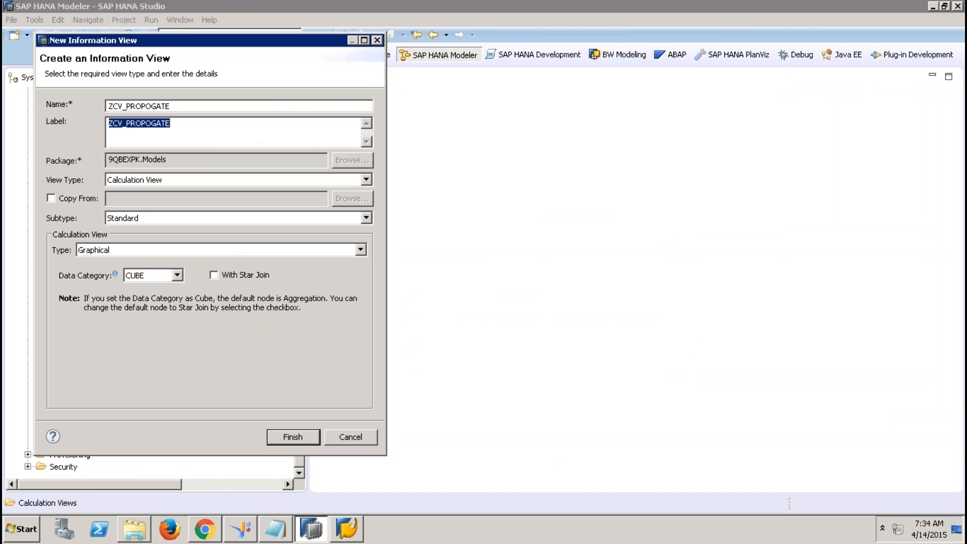
pyautogui.click(285, 437)
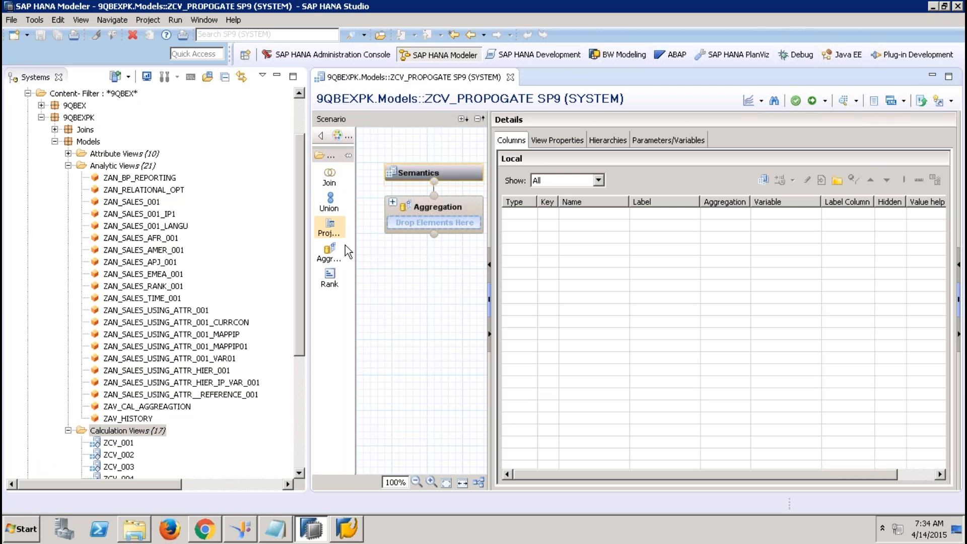
# - Add three projection nodes to the scenario, stacked one below another under the Aggregation node
pyautogui.click(405, 329)
pyautogui.moveTo(436, 345); pyautogui.dragTo(422, 280)
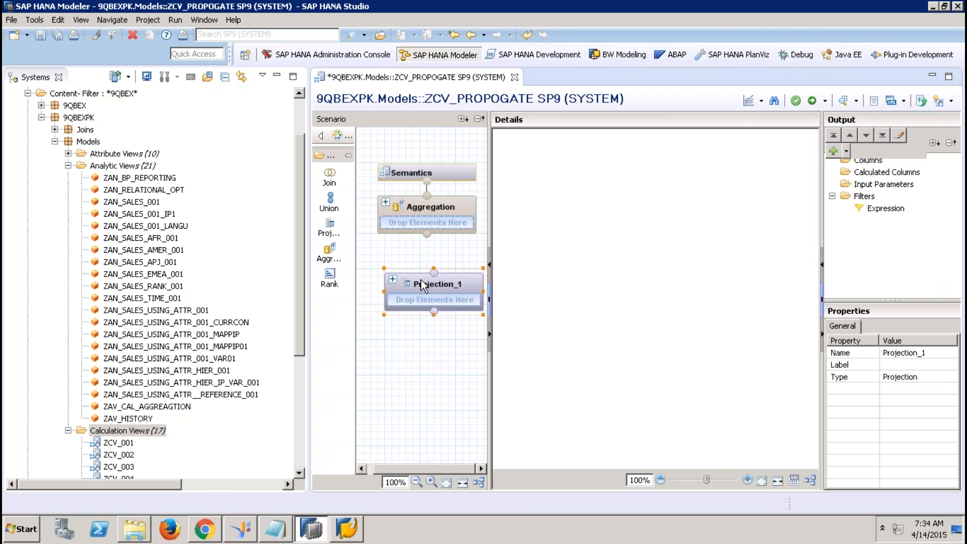
pyautogui.click(335, 233)
pyautogui.click(414, 420)
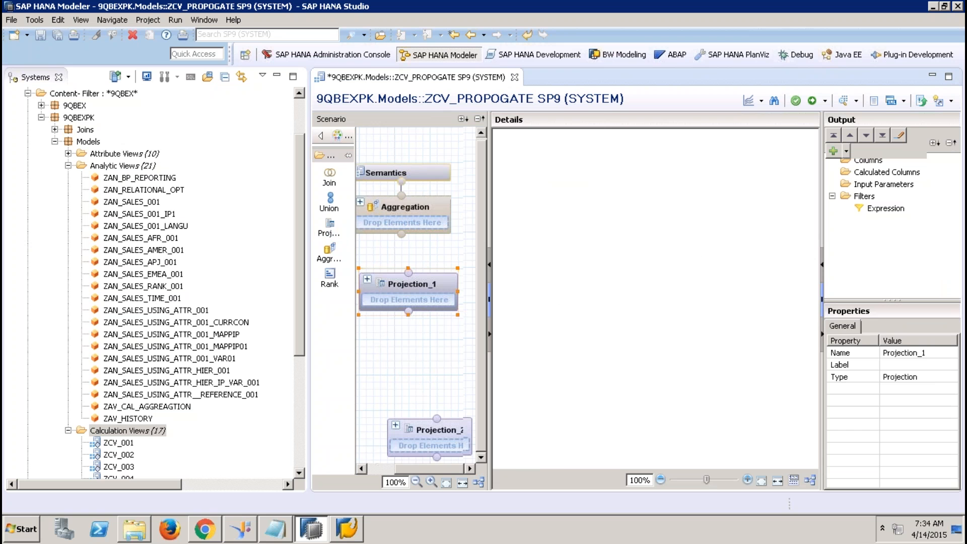
pyautogui.moveTo(424, 428)
pyautogui.mouseDown()
pyautogui.moveTo(407, 388)
pyautogui.moveTo(424, 364)
pyautogui.moveTo(406, 423)
pyautogui.mouseUp()
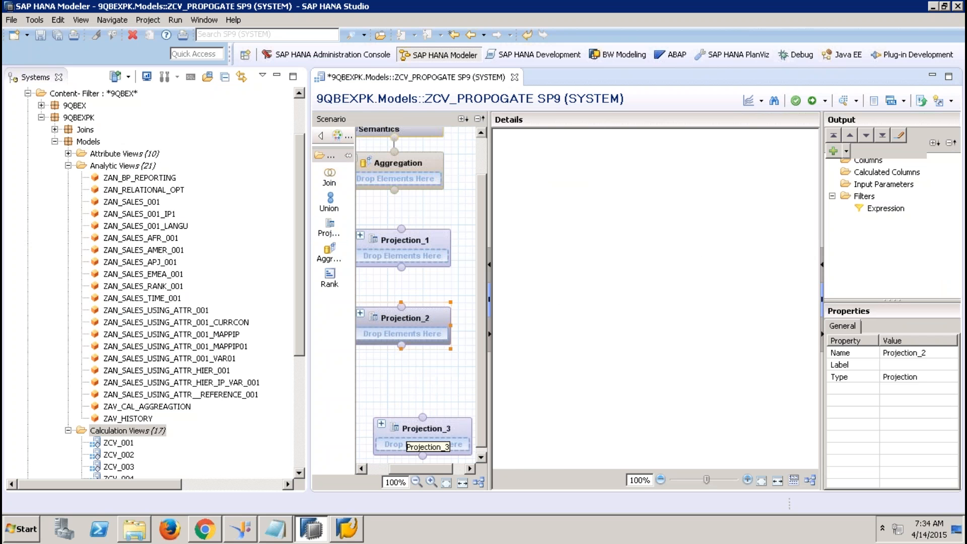
pyautogui.click(411, 431)
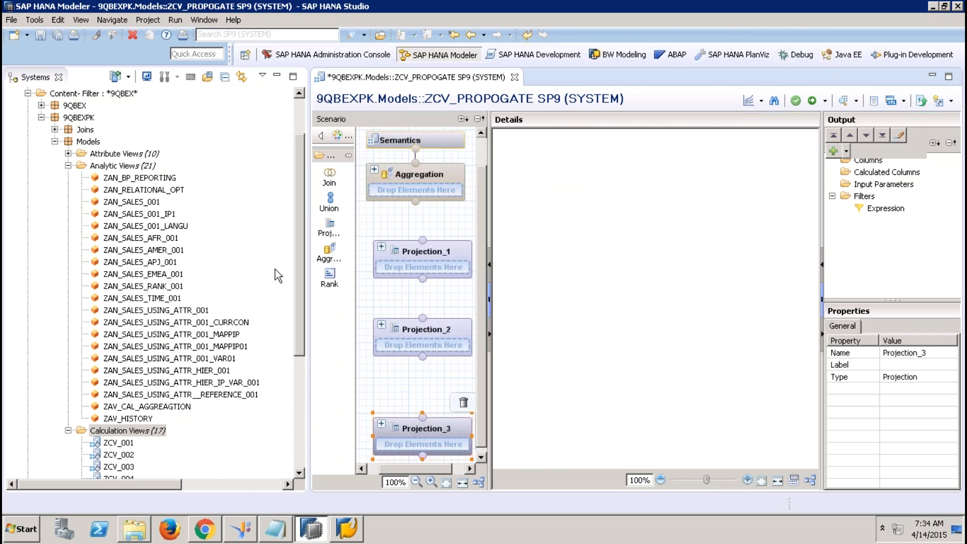
# - Add analytic view ZAN_SALES_001 to Projection_3 and include its COUNTRY and GROSSAMOUNT columns in the output
pyautogui.moveTo(147, 202); pyautogui.dragTo(408, 431)
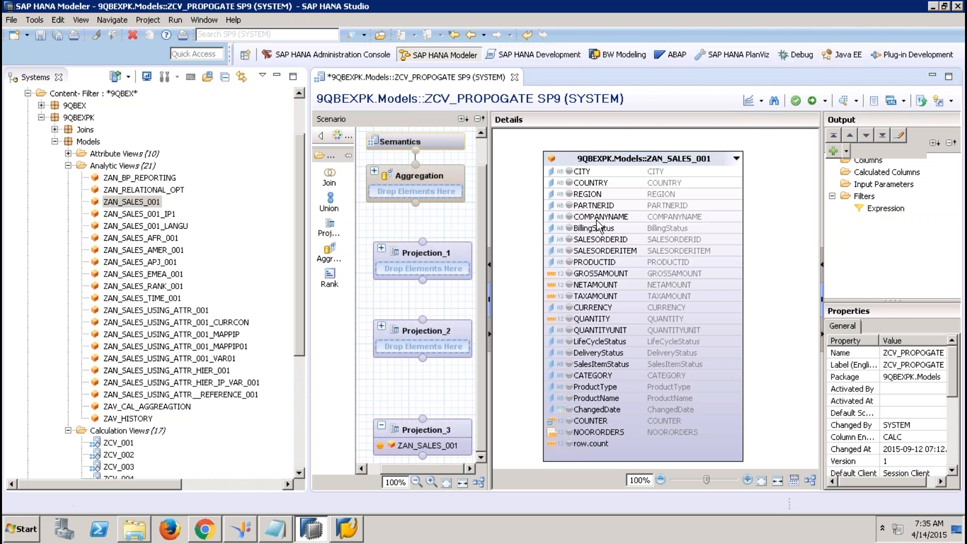
pyautogui.click(569, 183)
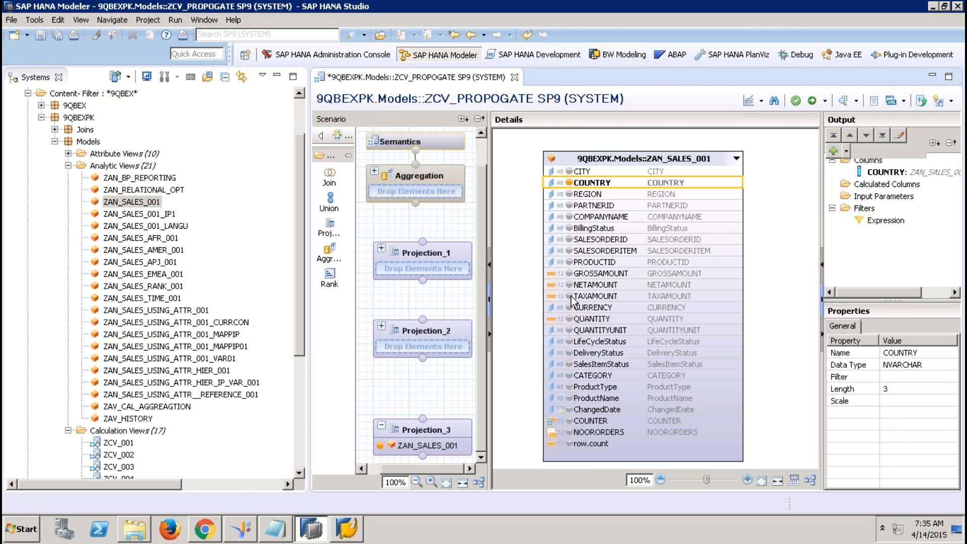
pyautogui.click(569, 274)
# - Connect Projection_3 to Projection_2, and add COUNTRY and GROSSAMOUNT to the output of Projection_2
pyautogui.moveTo(422, 423)
pyautogui.moveTo(421, 420); pyautogui.dragTo(423, 355)
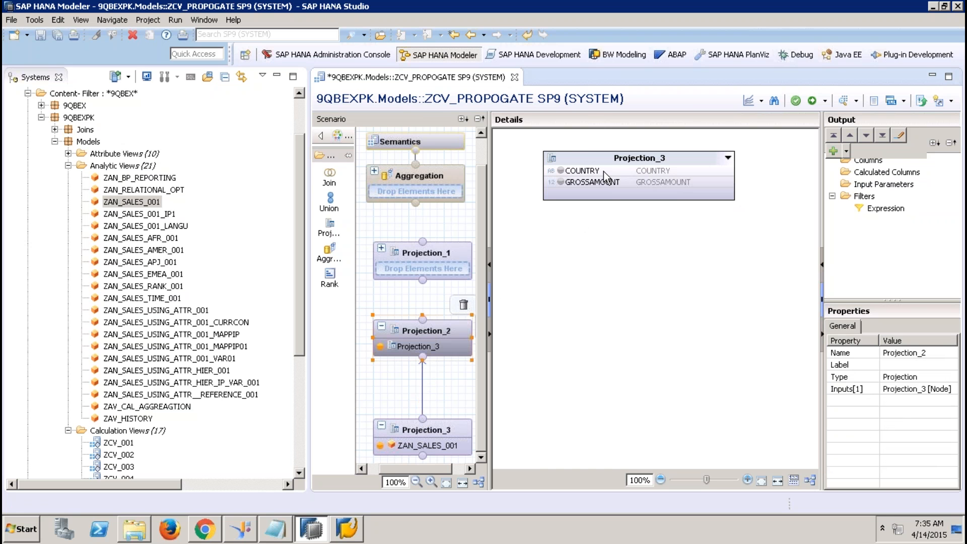
pyautogui.click(603, 171)
pyautogui.keyDown('ctrl'); pyautogui.click(605, 180); pyautogui.keyUp('ctrl')
pyautogui.rightClick(606, 180)
pyautogui.click(645, 187)
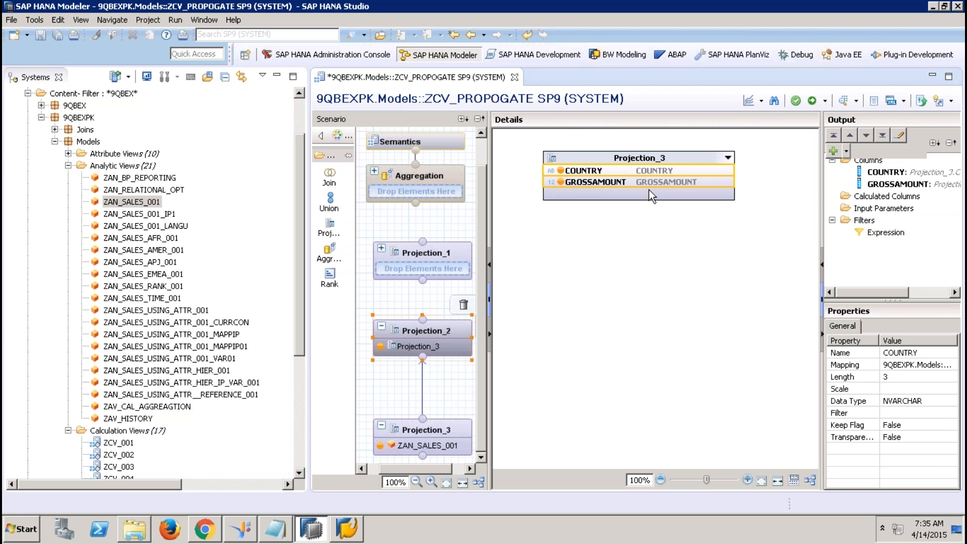
# - Connect Projection_2 to Projection_1, and add COUNTRY and GROSSAMOUNT to the output of Projection_1
pyautogui.moveTo(423, 321); pyautogui.dragTo(440, 257)
pyautogui.click(440, 253)
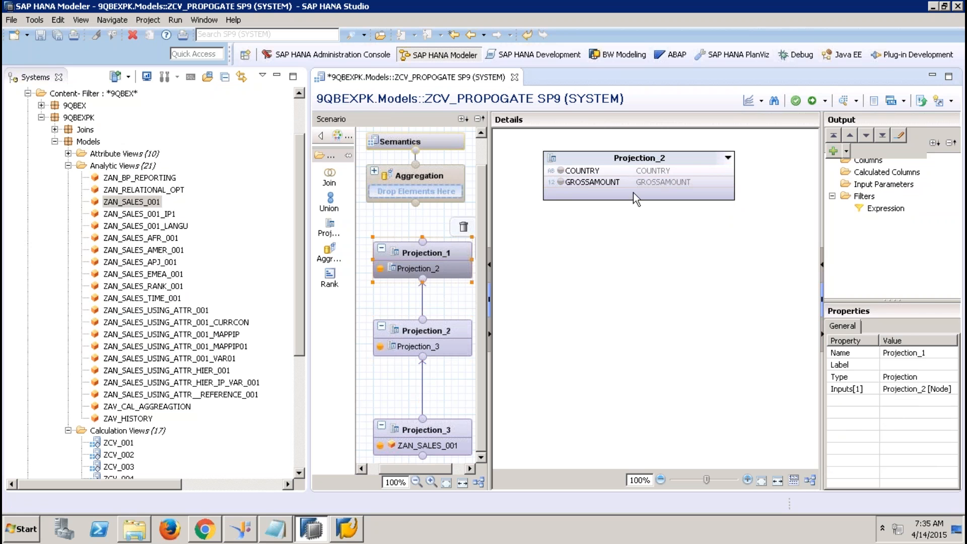
pyautogui.click(626, 170)
pyautogui.keyDown('ctrl'); pyautogui.click(627, 182); pyautogui.keyUp('ctrl')
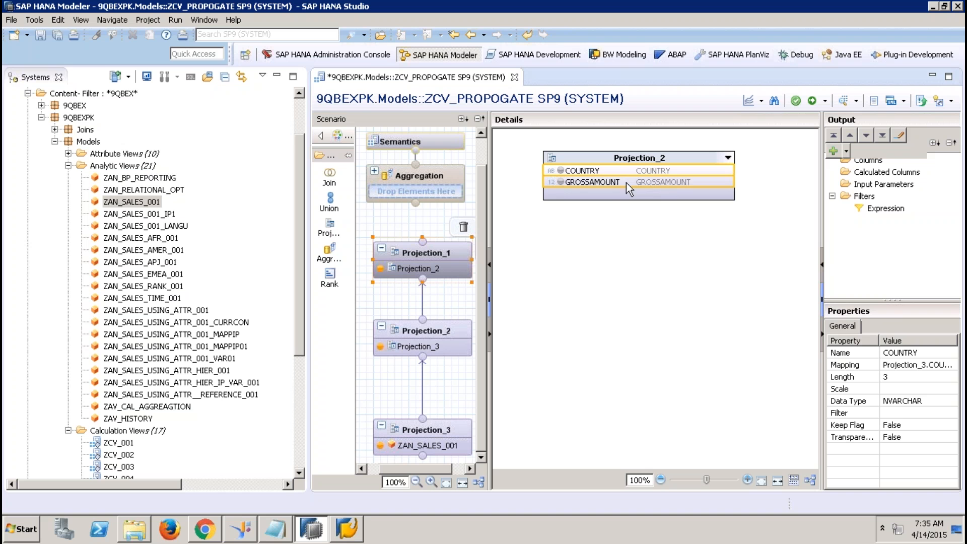
pyautogui.rightClick(626, 182)
pyautogui.click(651, 190)
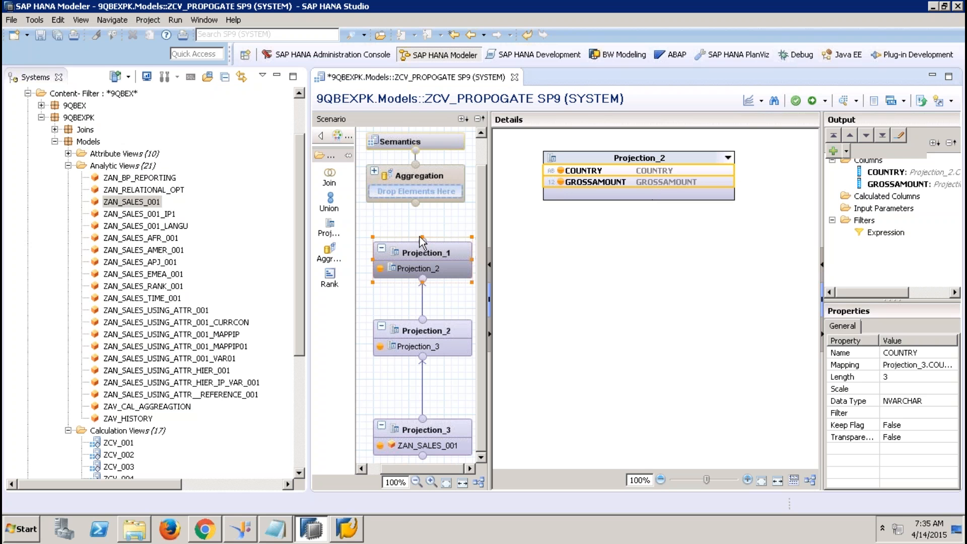
# - Connect Projection_1 to the Aggregation node, and add COUNTRY and GROSSAMOUNT to the output of Aggregation
pyautogui.moveTo(422, 241); pyautogui.dragTo(425, 197)
pyautogui.click(429, 177)
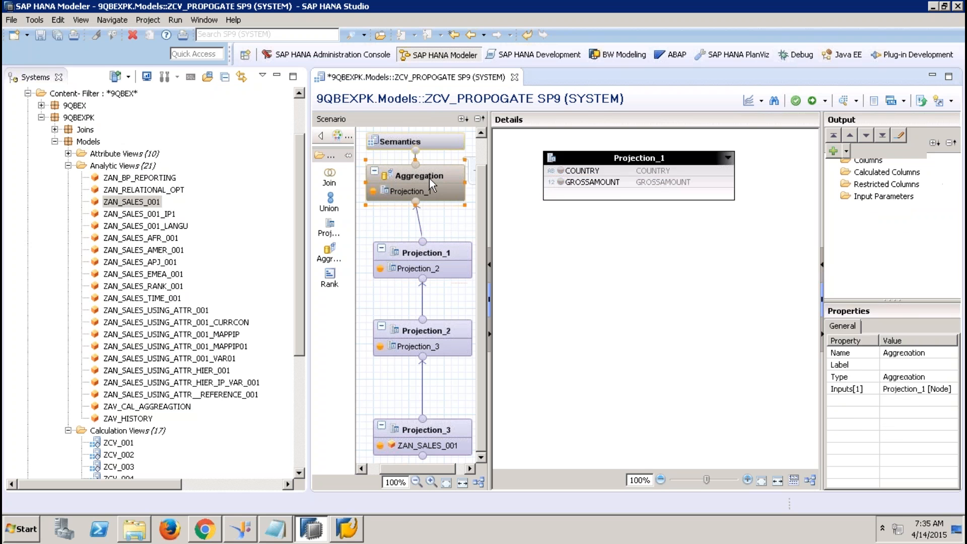
pyautogui.click(560, 171)
pyautogui.click(574, 182)
pyautogui.rightClick(585, 181)
pyautogui.click(611, 188)
# - Auto-assign the column types in the Semantics node and activate the calculation view
pyautogui.click(436, 138)
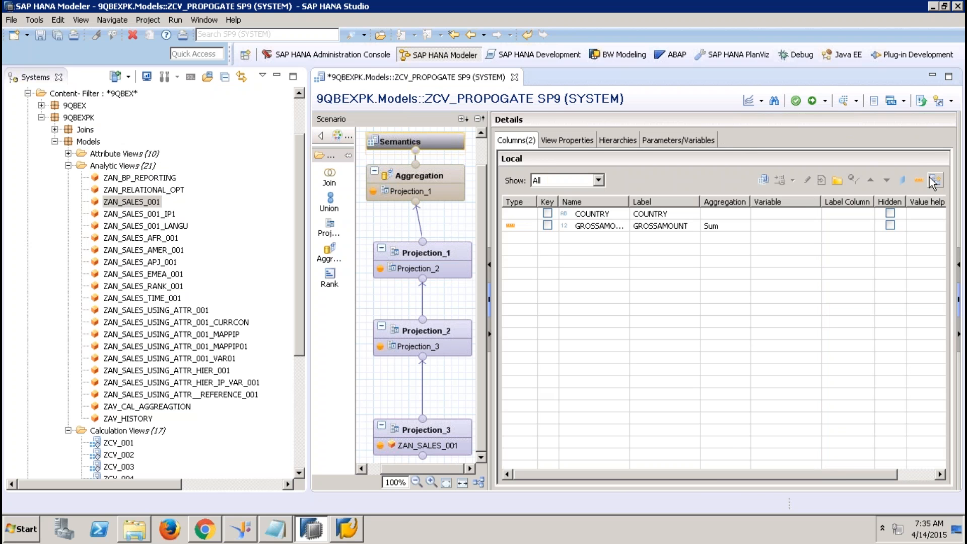
pyautogui.click(814, 103)
# - Preview the raw data of ZCV_PROPOGATE, then close the preview and the job log
pyautogui.click(845, 104)
pyautogui.click(482, 98)
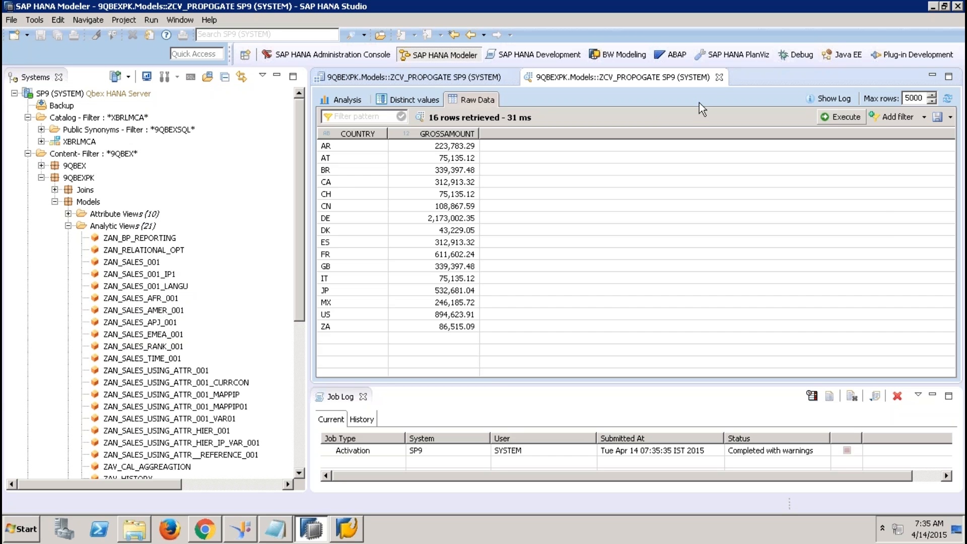
pyautogui.click(719, 77)
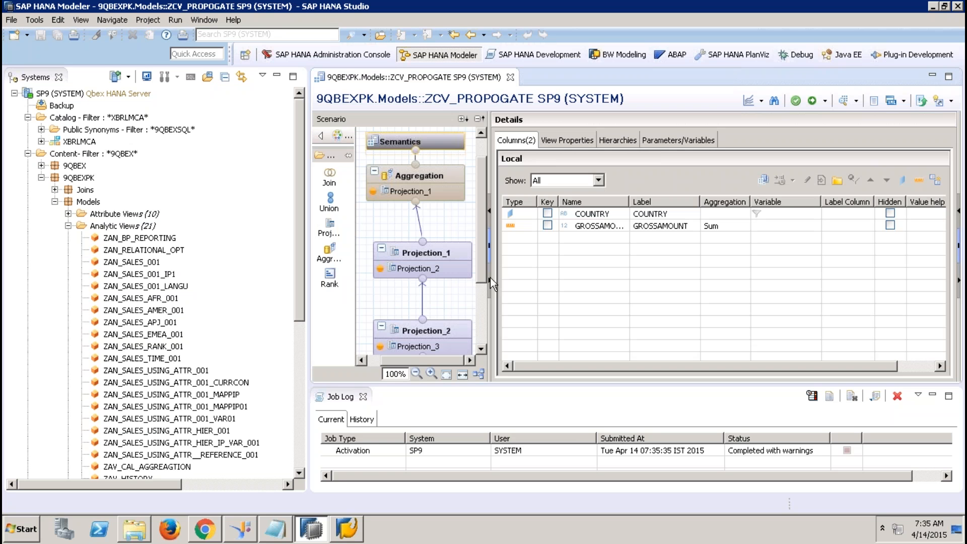
pyautogui.click(362, 397)
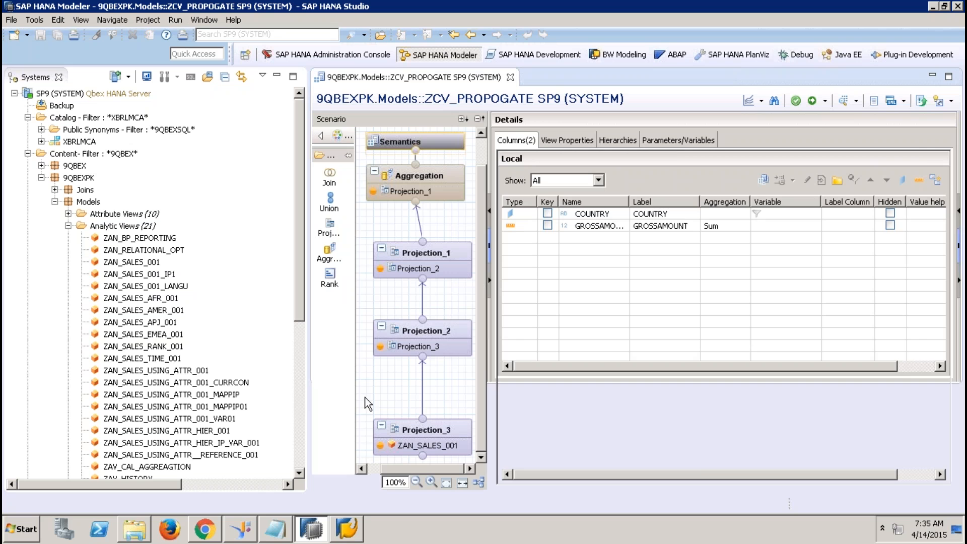
# - Add REGION to the output of Projection_3 only, and check which columns Projection_2 passes on
pyautogui.click(451, 432)
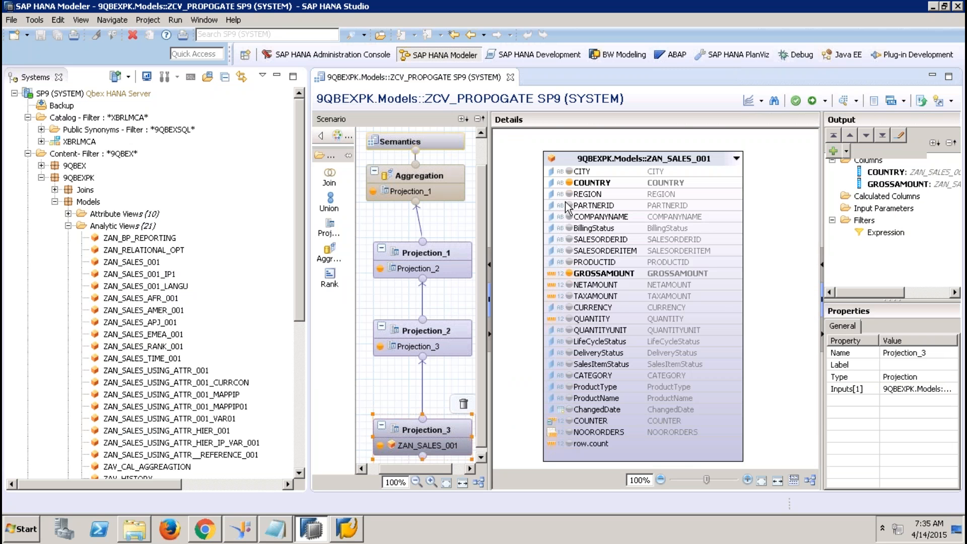
pyautogui.click(569, 195)
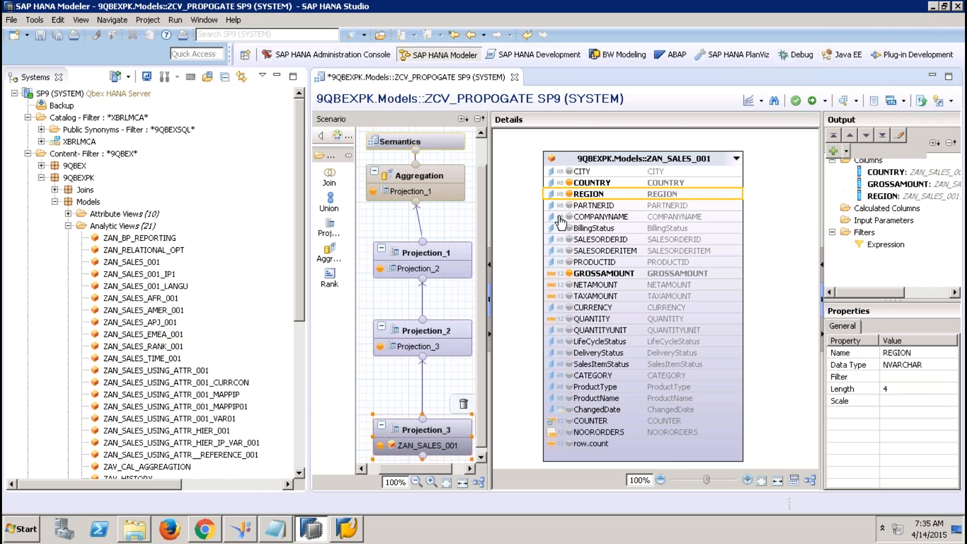
pyautogui.click(437, 333)
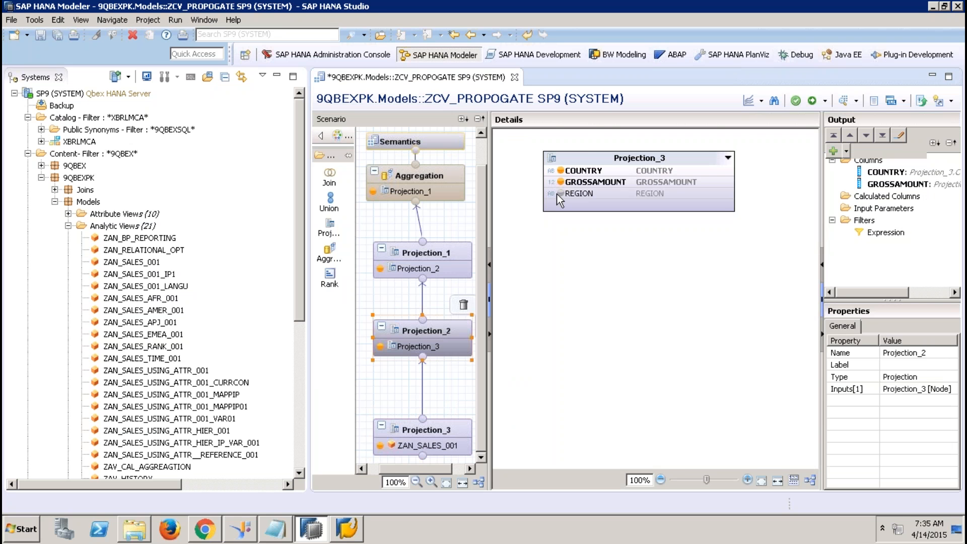
# - Remove REGION from the output of Projection_3
pyautogui.click(456, 424)
pyautogui.rightClick(900, 196)
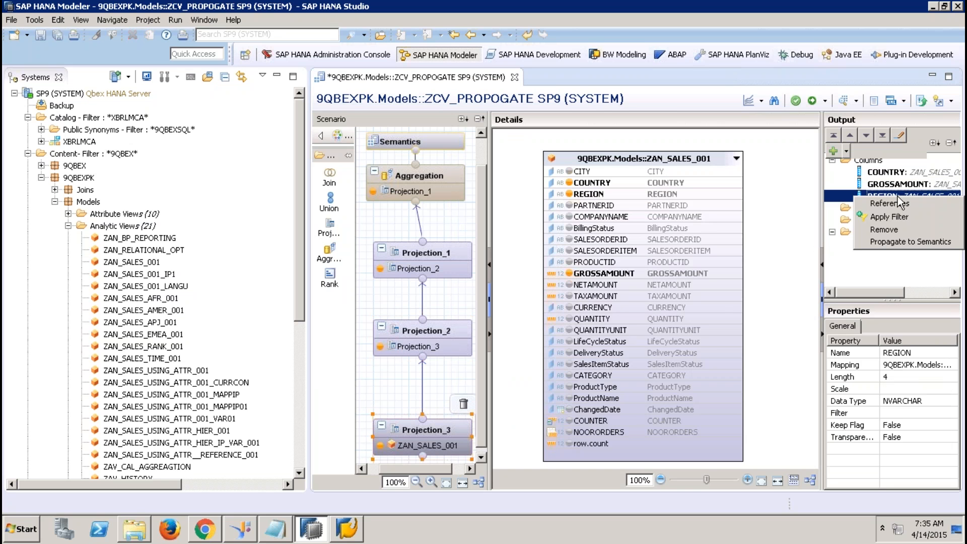
pyautogui.click(889, 231)
pyautogui.click(564, 269)
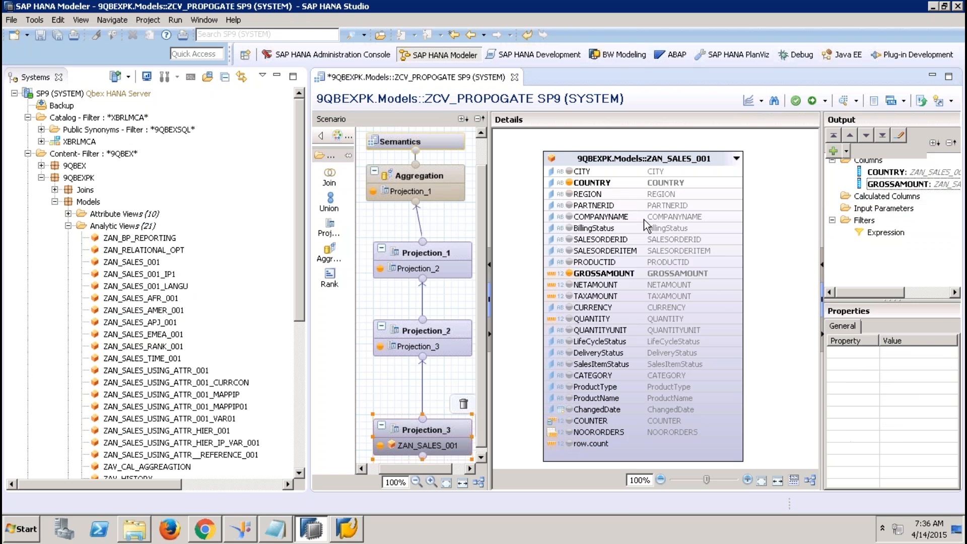
# - Propagate the REGION column of ZAN_SALES_001 from Projection_3 up to Semantics
pyautogui.click(615, 194)
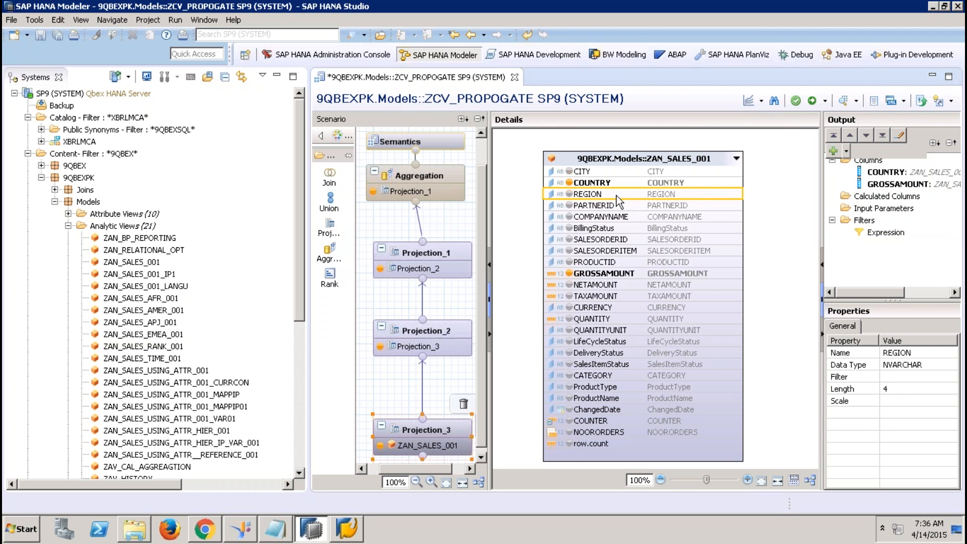
pyautogui.rightClick(619, 201)
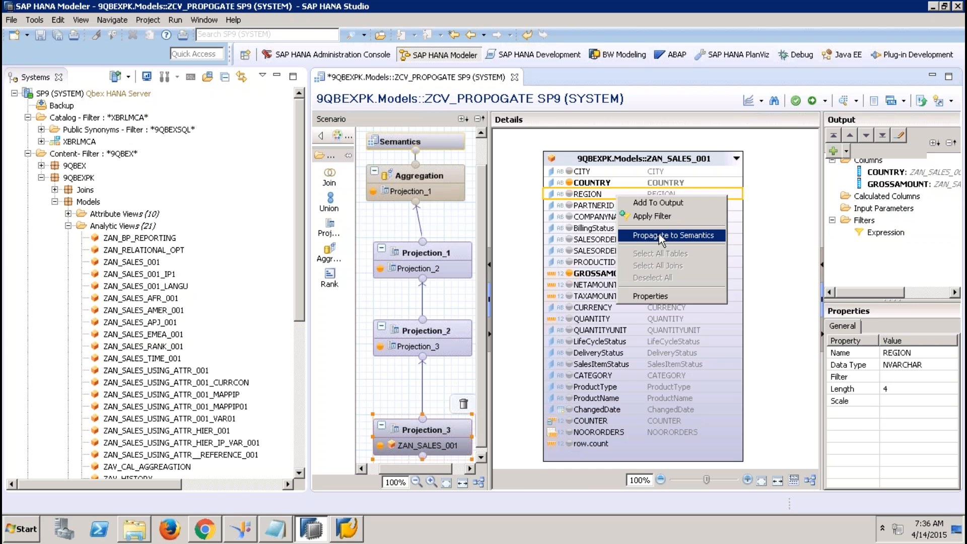
pyautogui.click(658, 233)
pyautogui.click(550, 268)
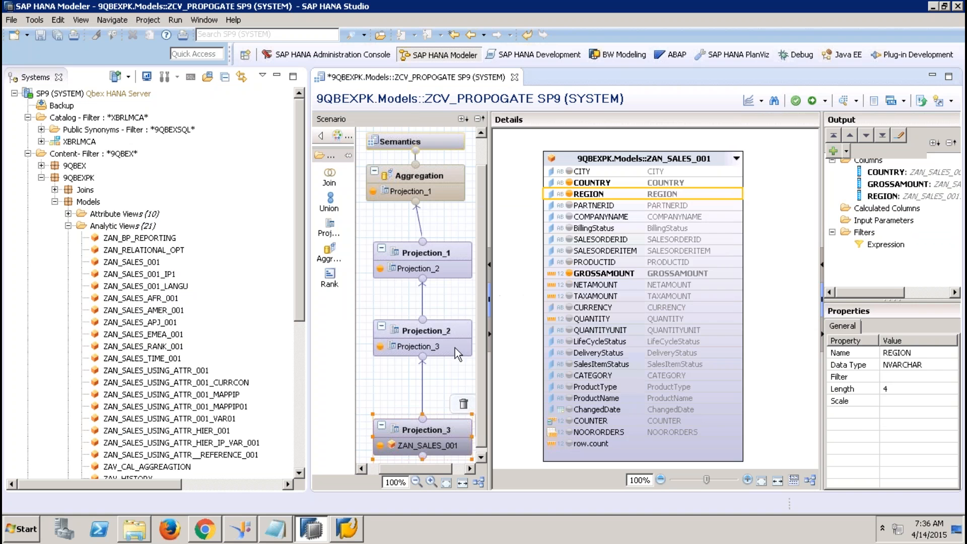
# - Check the output columns of Projection_2, Projection_1, Aggregation and Semantics for REGION
pyautogui.click(445, 342)
pyautogui.click(458, 252)
pyautogui.click(448, 180)
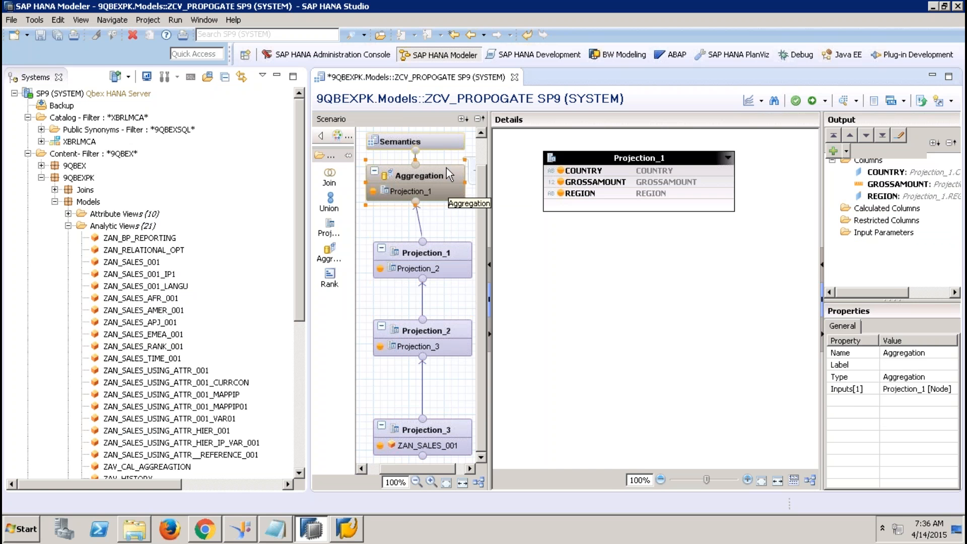
pyautogui.click(443, 140)
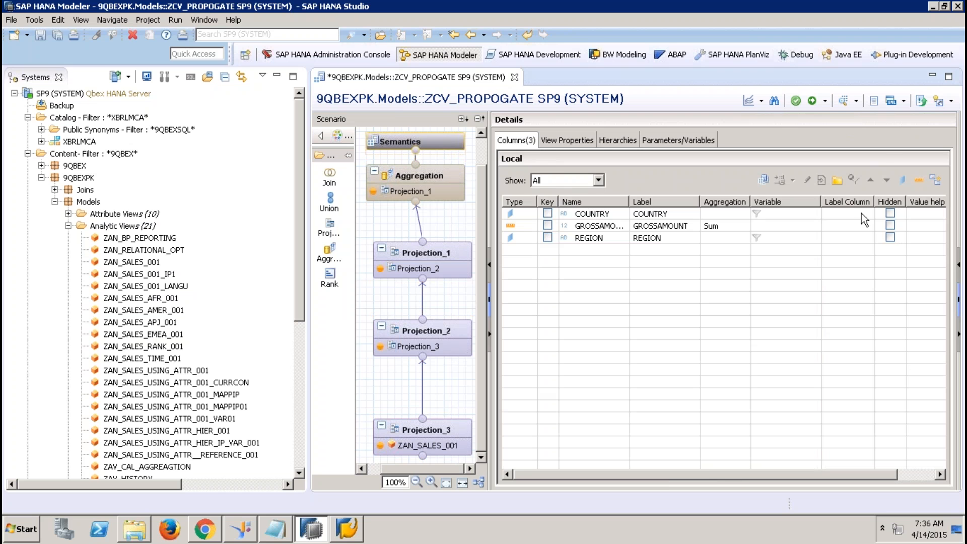
# - Activate ZCV_PROPOGATE with the REGION column and preview its raw data
pyautogui.click(811, 100)
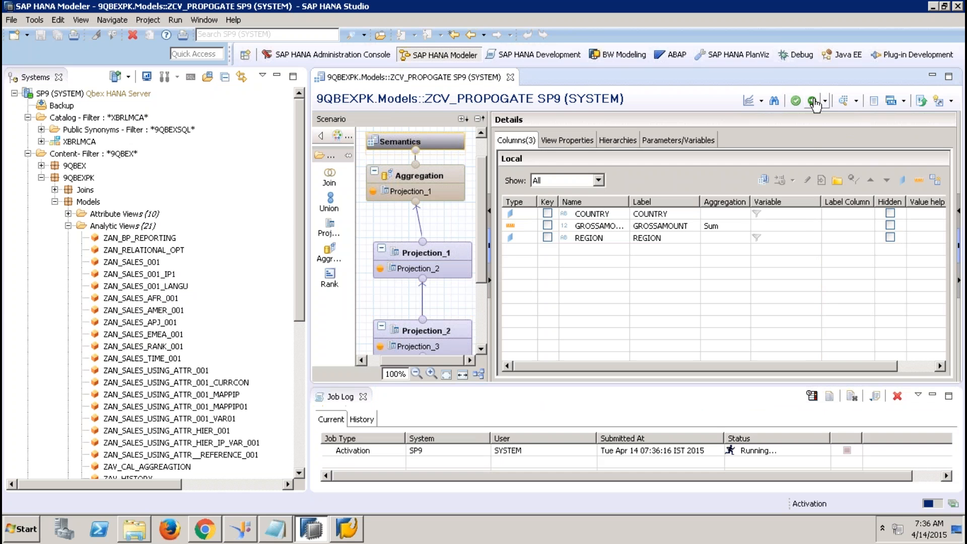
pyautogui.click(841, 104)
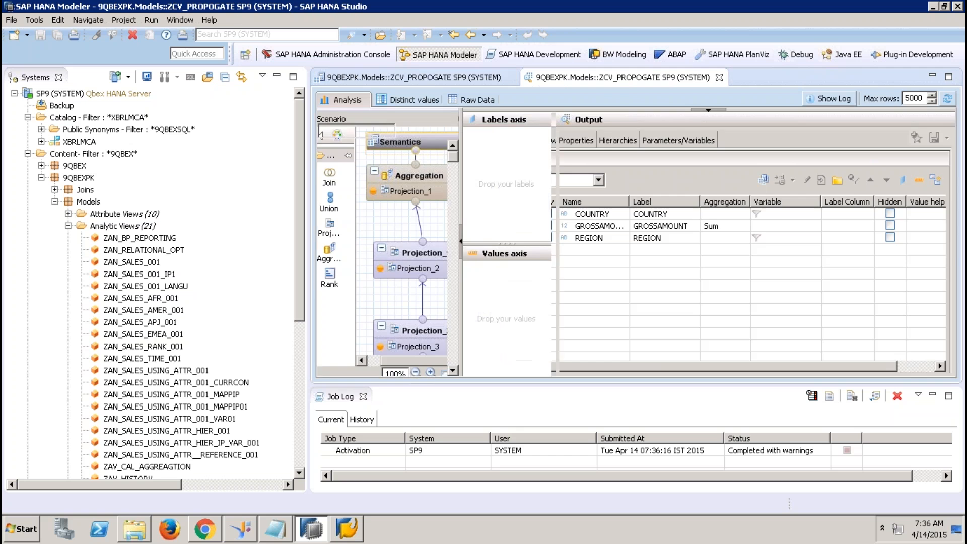
pyautogui.click(492, 98)
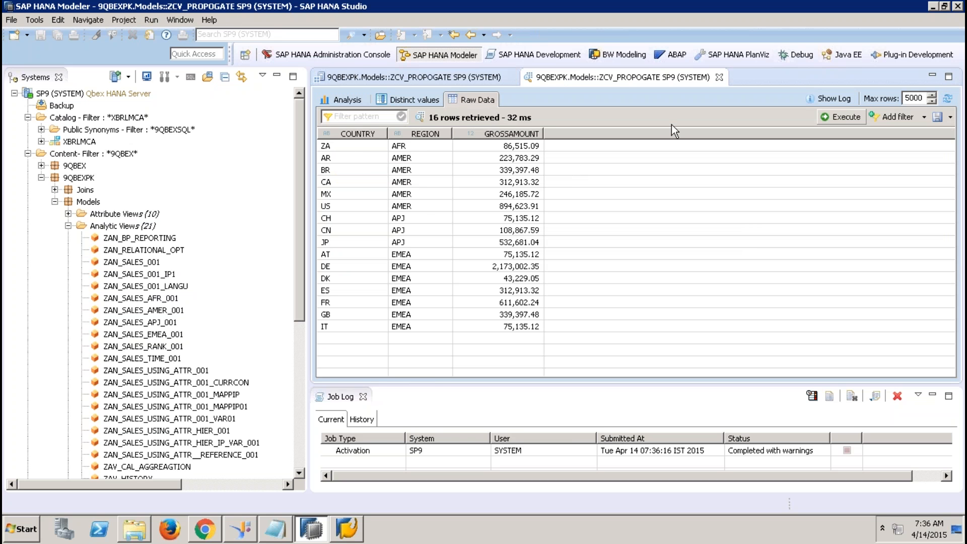
pyautogui.click(719, 77)
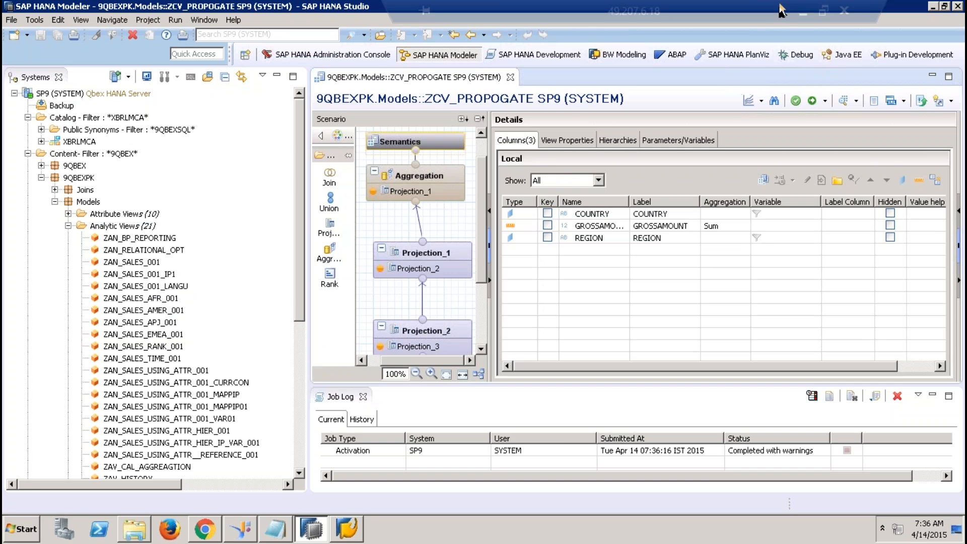
# - Switch to the PowerPoint presentation, show the calculation view topics slide full screen, and return to the SAP HANA Studio session
pyautogui.click(803, 11)
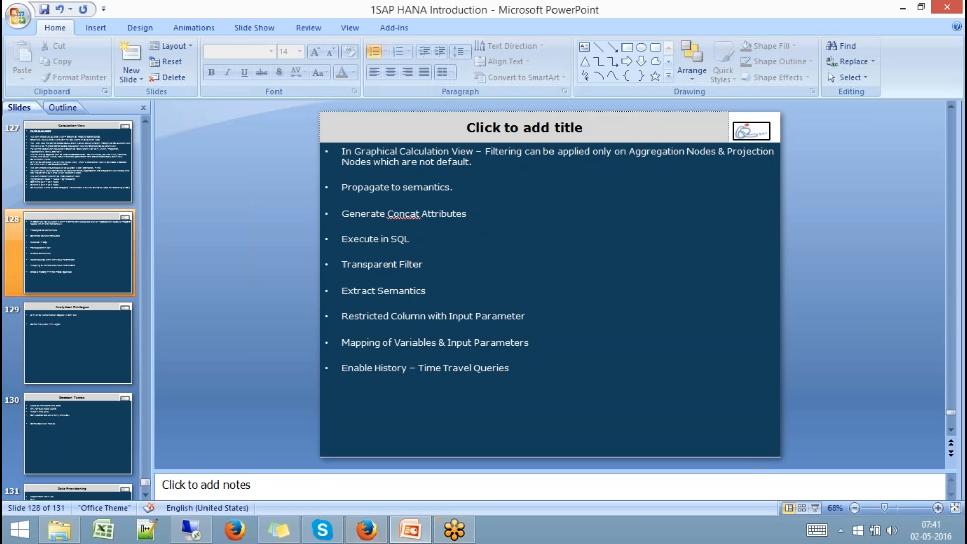
pyautogui.click(815, 508)
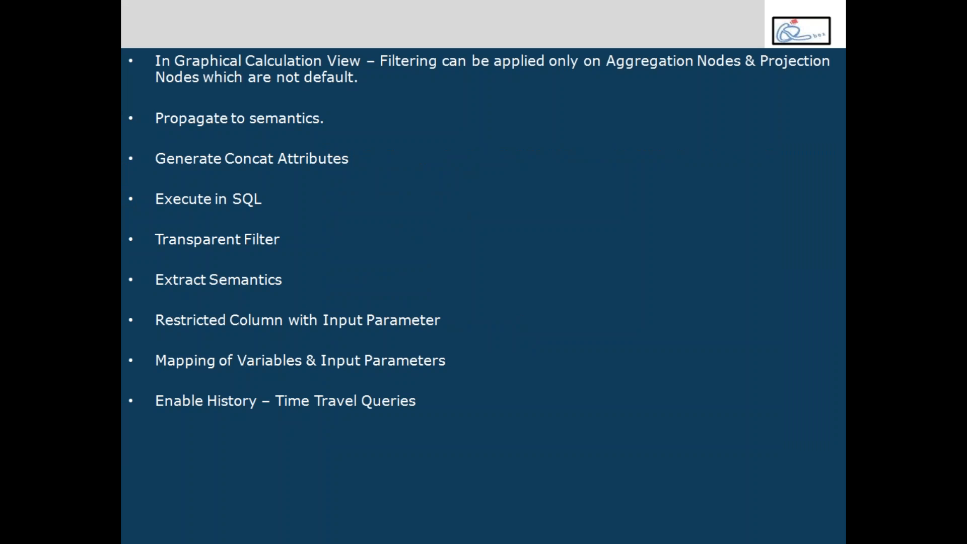
pyautogui.press('Escape')
pyautogui.click(195, 526)
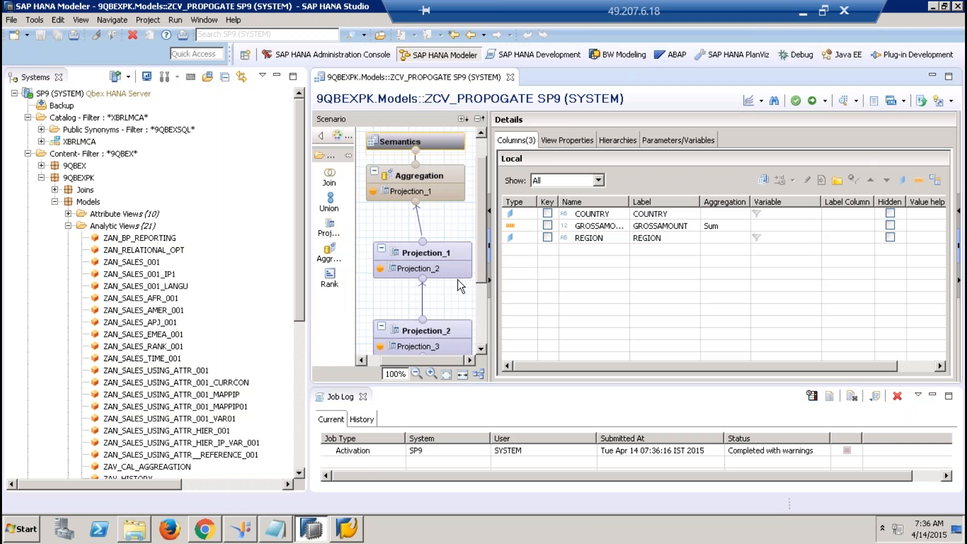
# - Close the job log and remove REGION from the output of the Aggregation node
pyautogui.click(363, 397)
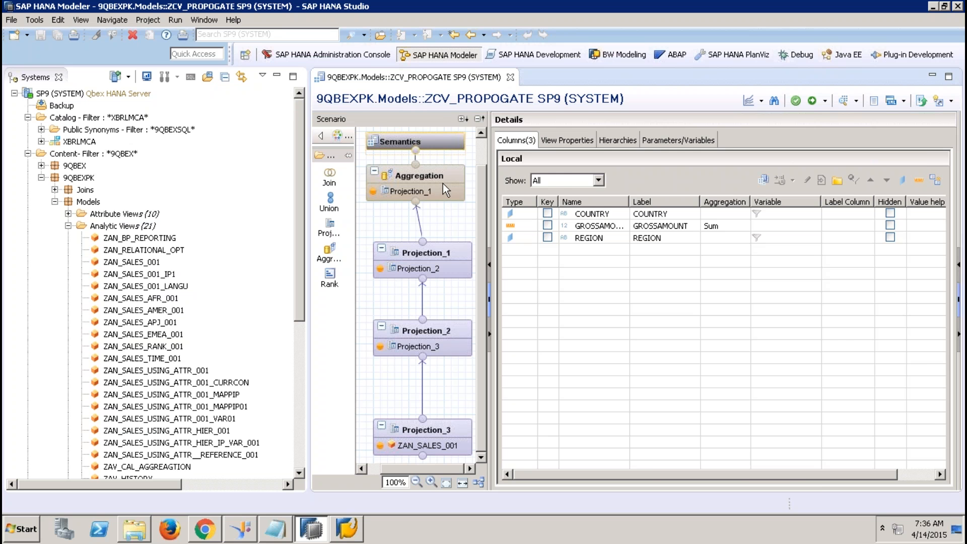
pyautogui.click(443, 180)
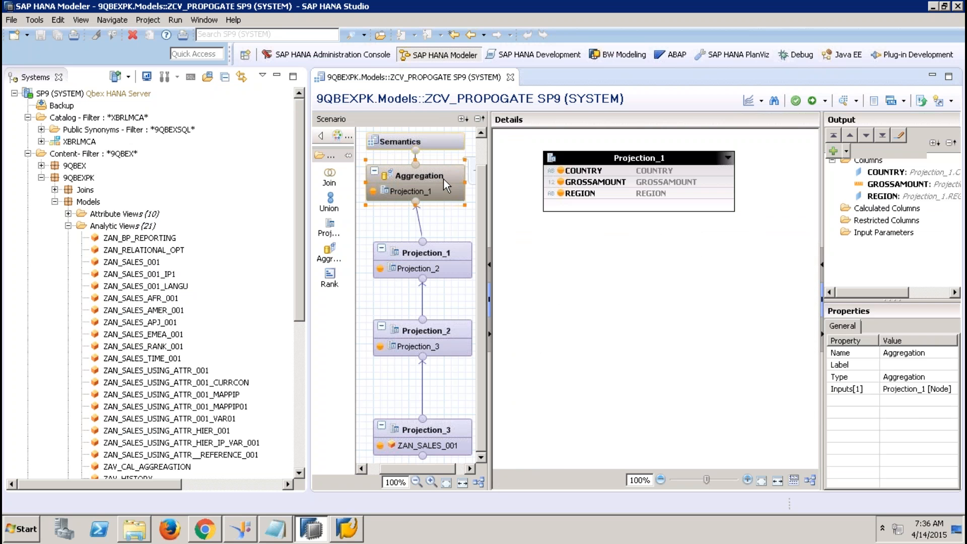
pyautogui.click(894, 196)
pyautogui.rightClick(895, 197)
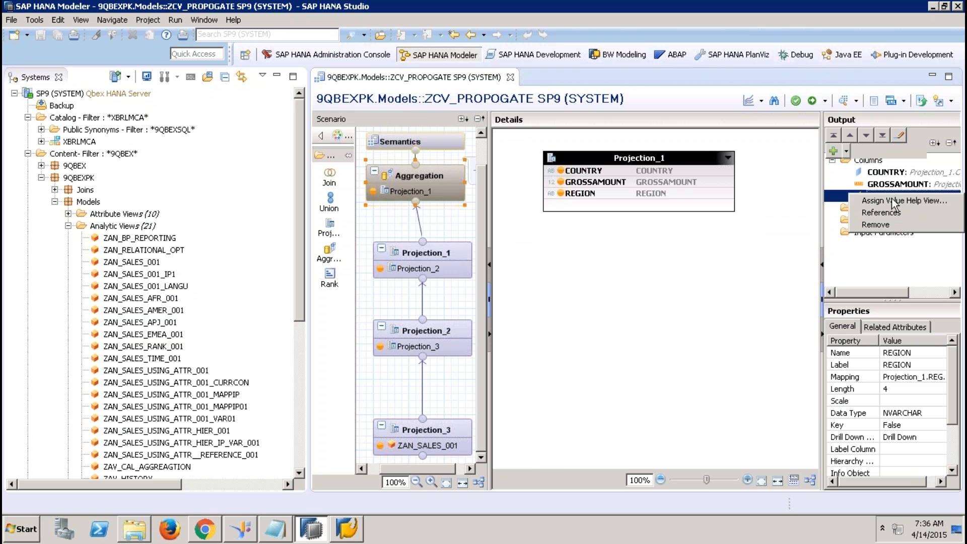
pyautogui.click(887, 224)
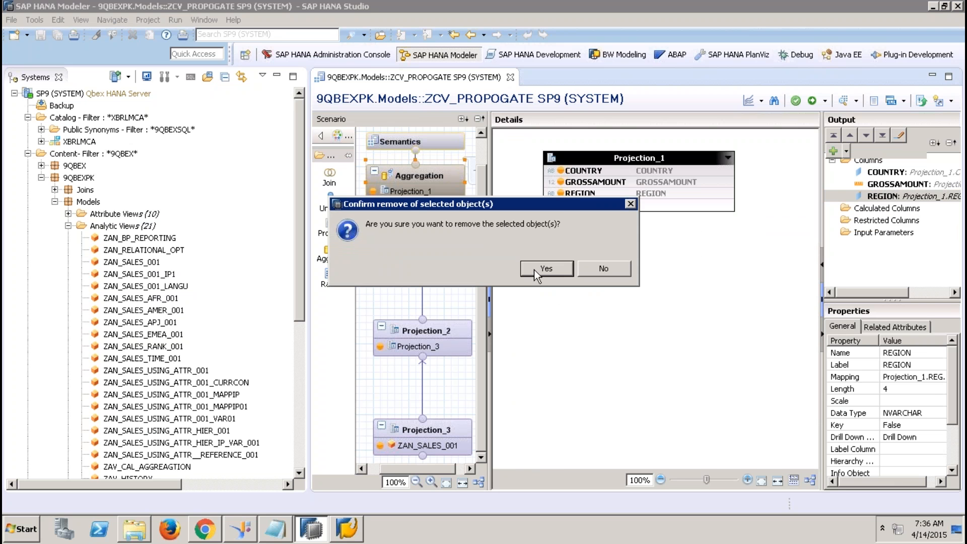
pyautogui.click(546, 269)
# - Inspect the actions available for the REGION column in the output of Projection_1 without applying any
pyautogui.click(453, 261)
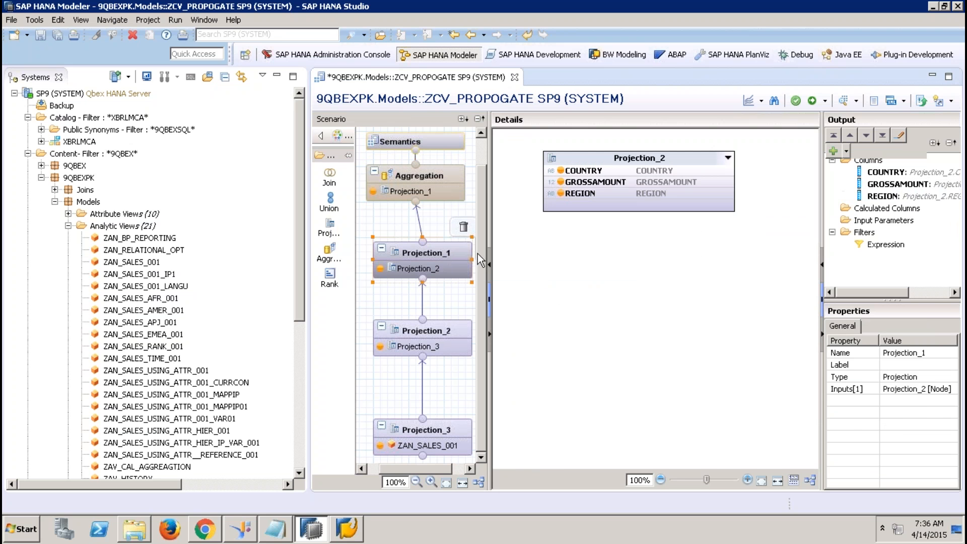
pyautogui.click(892, 197)
pyautogui.rightClick(893, 198)
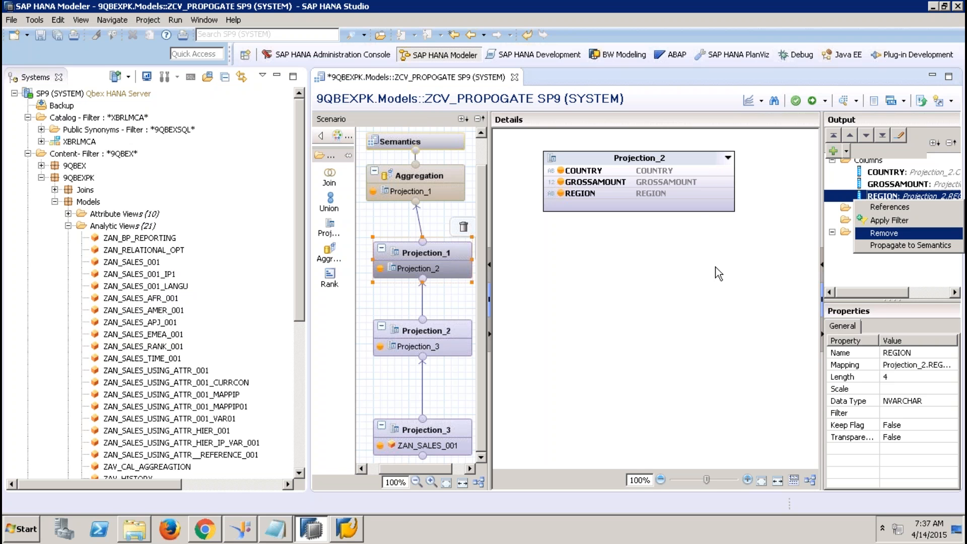
pyautogui.click(688, 255)
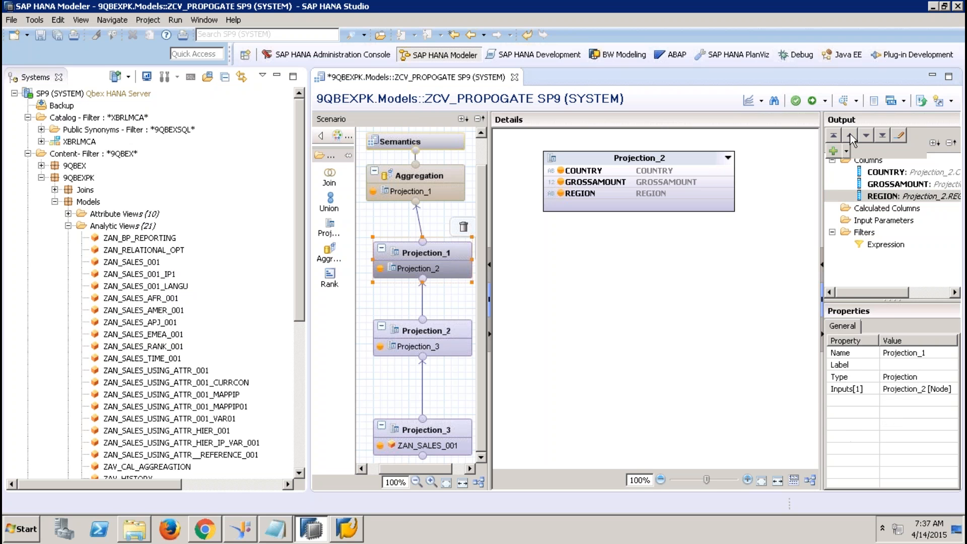
# - Validate or activate the changed view, close the job log, and open the Semantics node to check its columns
pyautogui.click(797, 101)
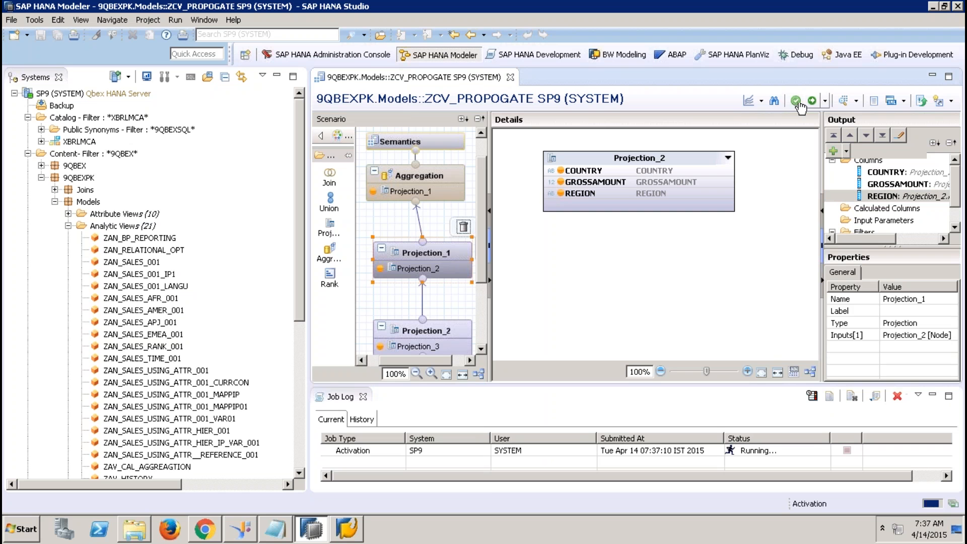
pyautogui.click(362, 396)
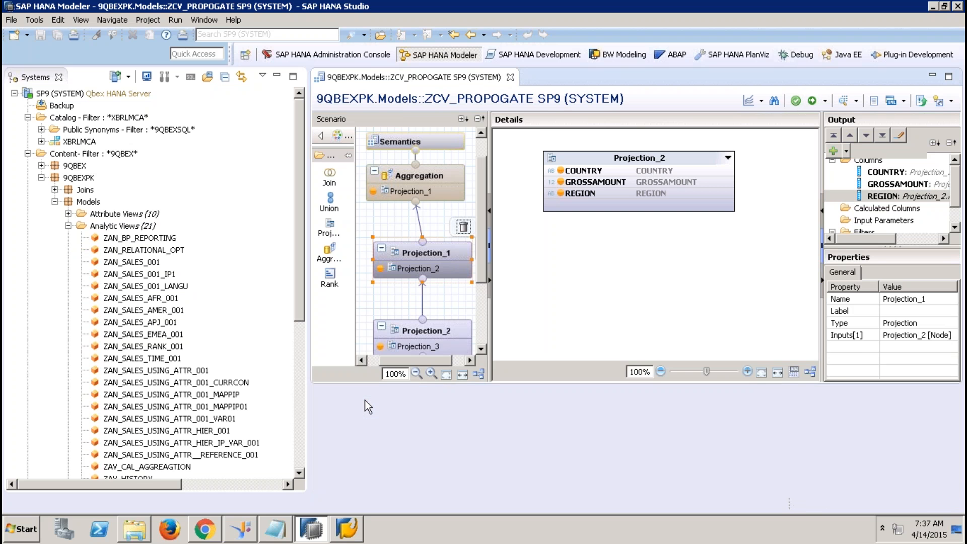
pyautogui.click(451, 144)
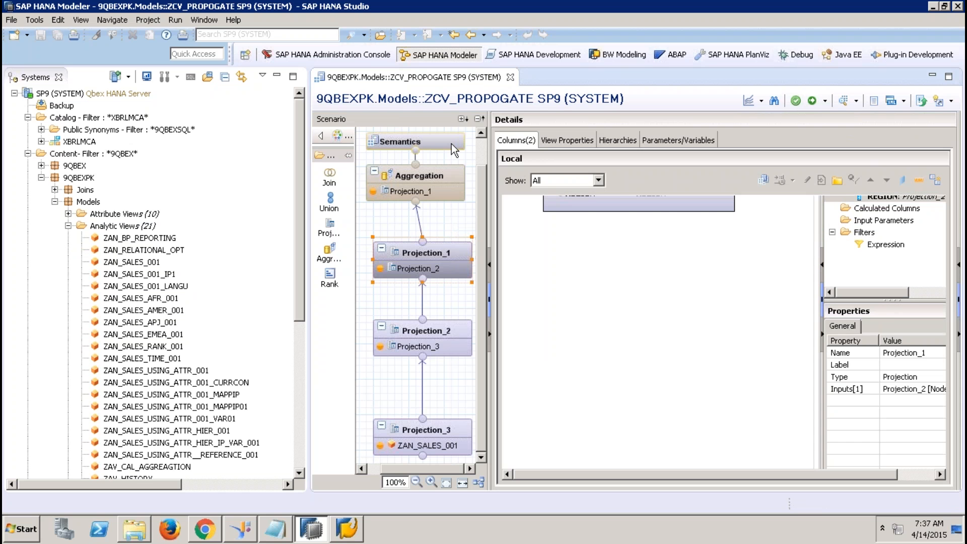
# - Examine the general properties of ZCV_PROPOGATE in an enlarged section and check the Data Category choices, keeping CUBE
pyautogui.click(559, 141)
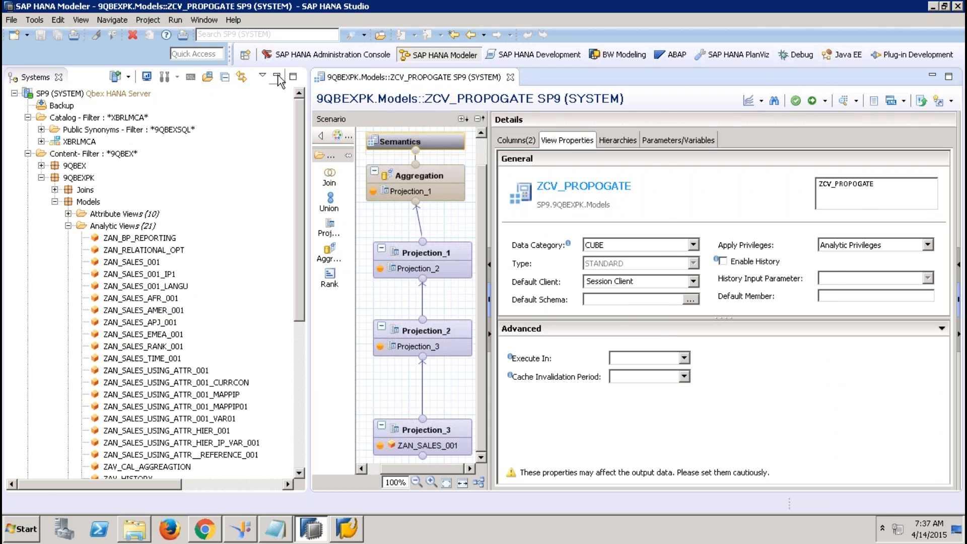
pyautogui.hotkey('ctrl', 'm')
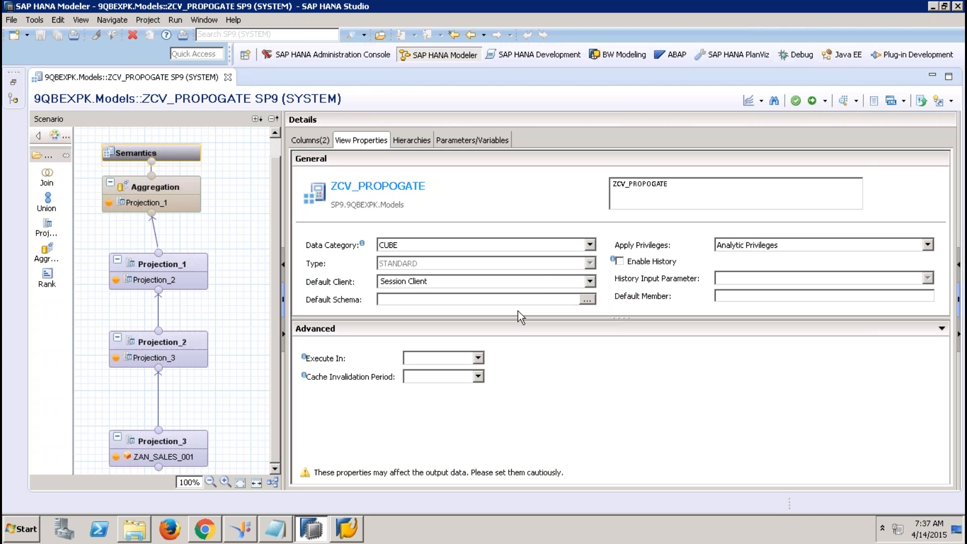
pyautogui.moveTo(520, 318); pyautogui.dragTo(520, 361)
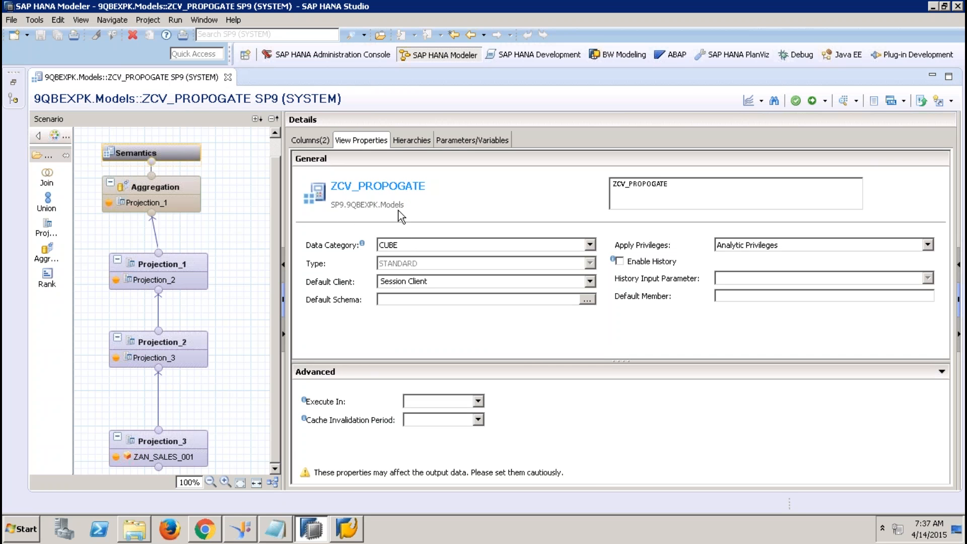
pyautogui.moveTo(675, 185); pyautogui.dragTo(586, 188)
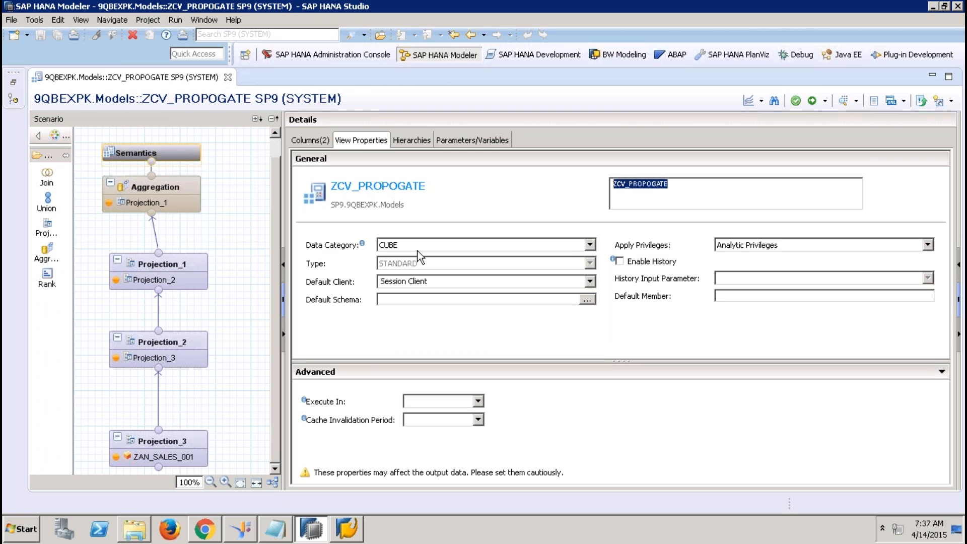
pyautogui.click(589, 245)
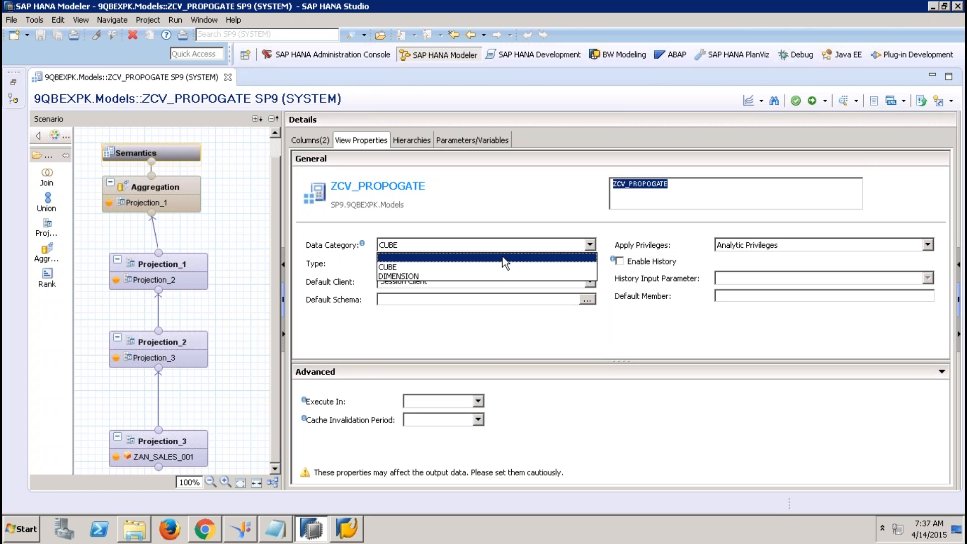
pyautogui.click(461, 269)
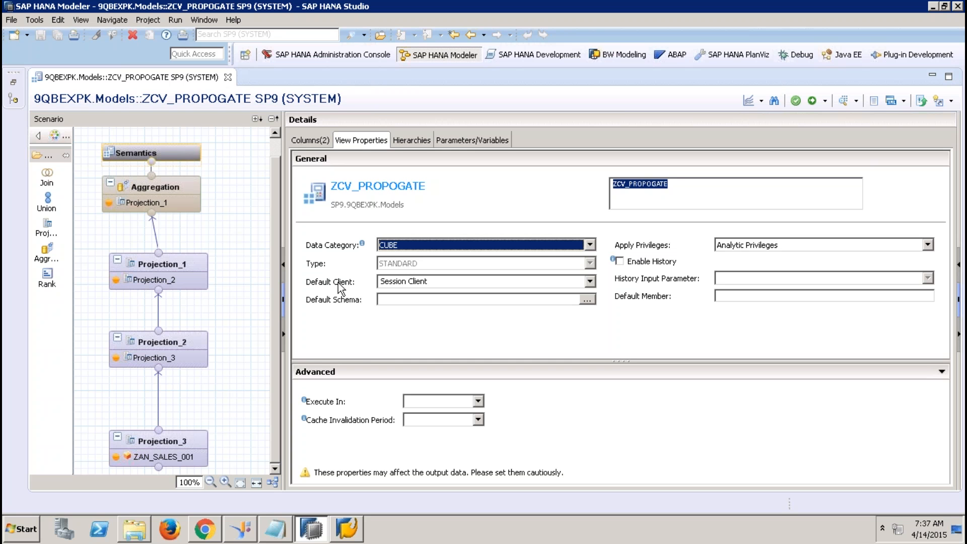
# - Switch the view's default client to Cross Client and set it back to Session Client
pyautogui.click(589, 282)
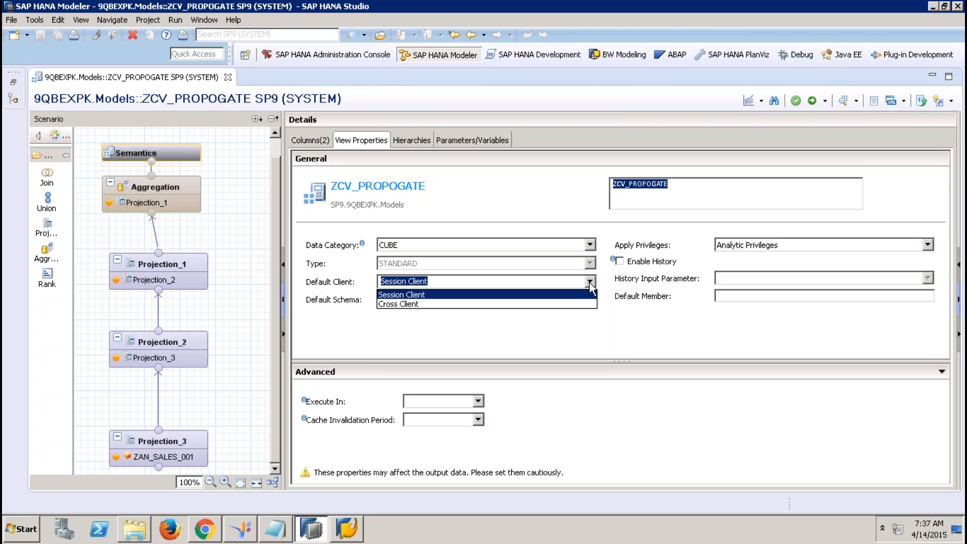
pyautogui.click(568, 303)
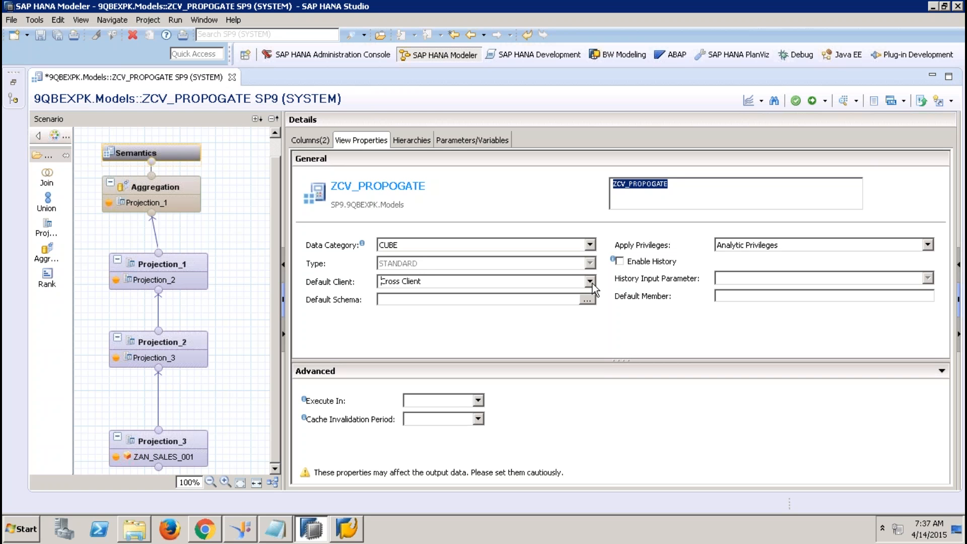
pyautogui.click(591, 283)
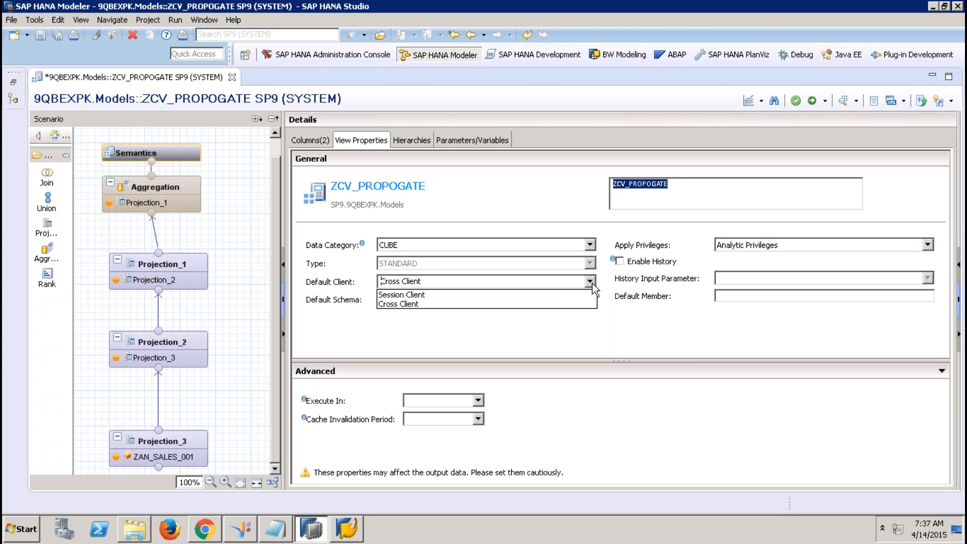
pyautogui.click(455, 295)
# - Check the Default Schema field and the privilege types offered for Apply Privileges, keeping Analytic Privileges
pyautogui.click(439, 299)
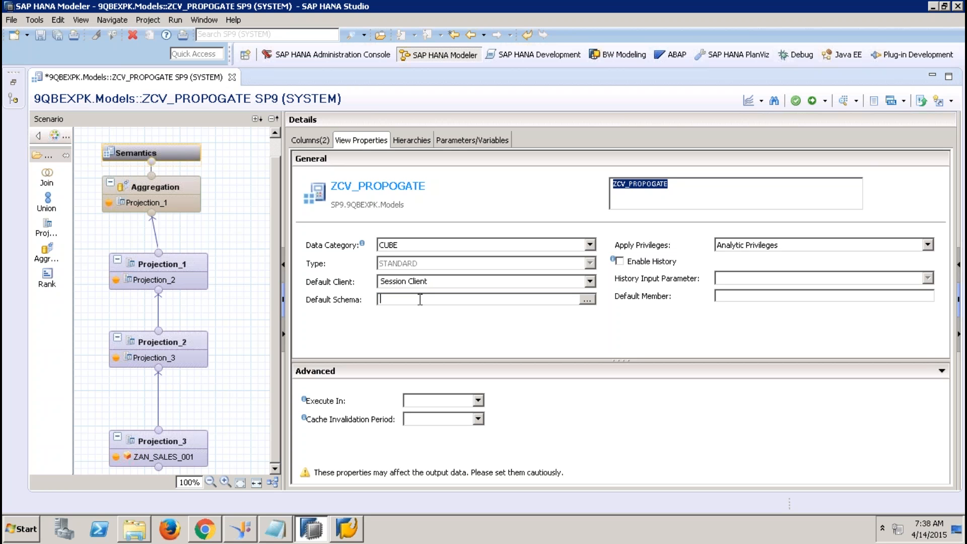
pyautogui.click(928, 244)
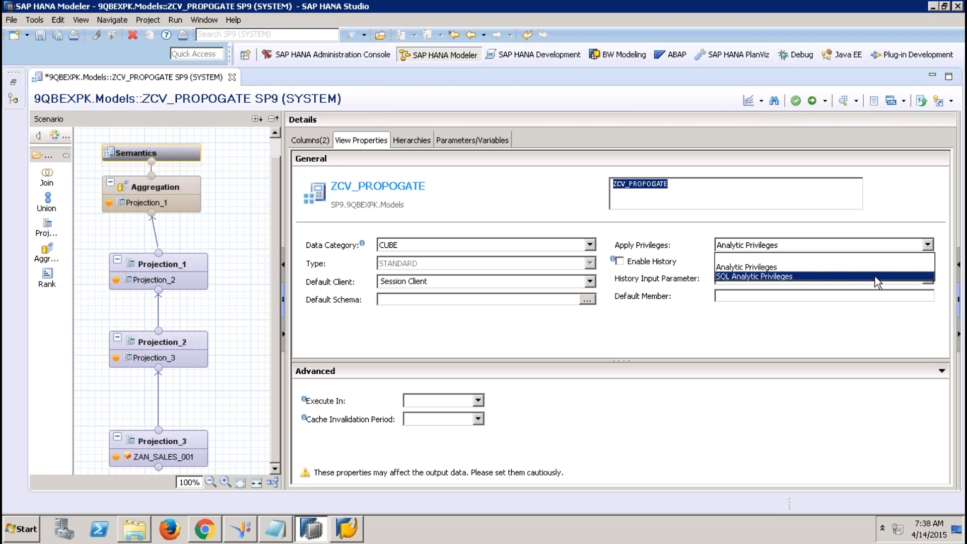
pyautogui.click(896, 230)
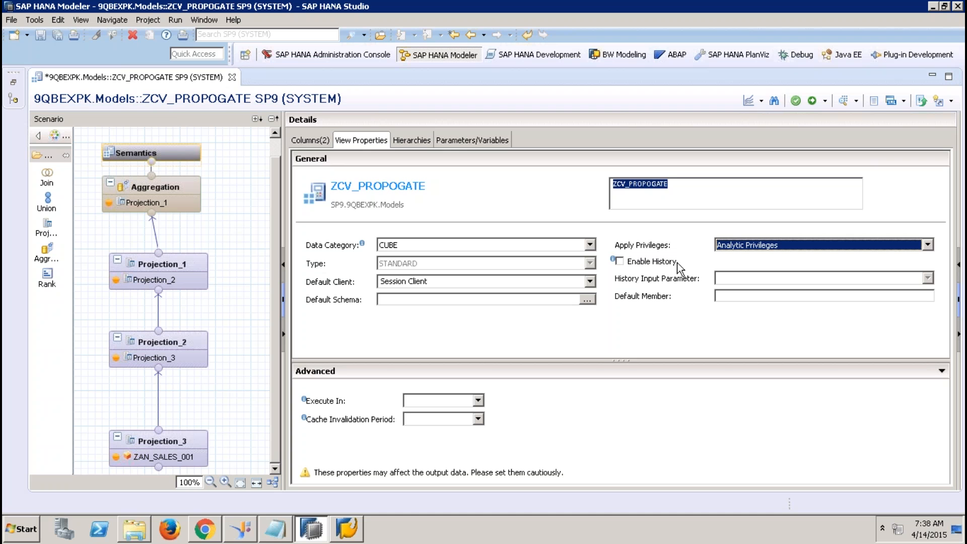
# - Enable history for the view and create a direct input parameter IP_TIME with data type TIMESTAMP
pyautogui.click(655, 262)
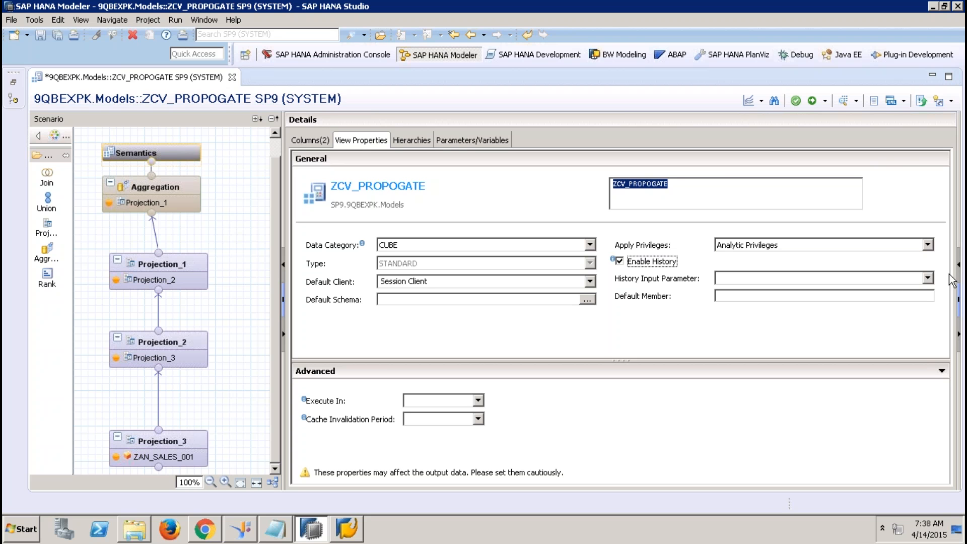
pyautogui.click(931, 276)
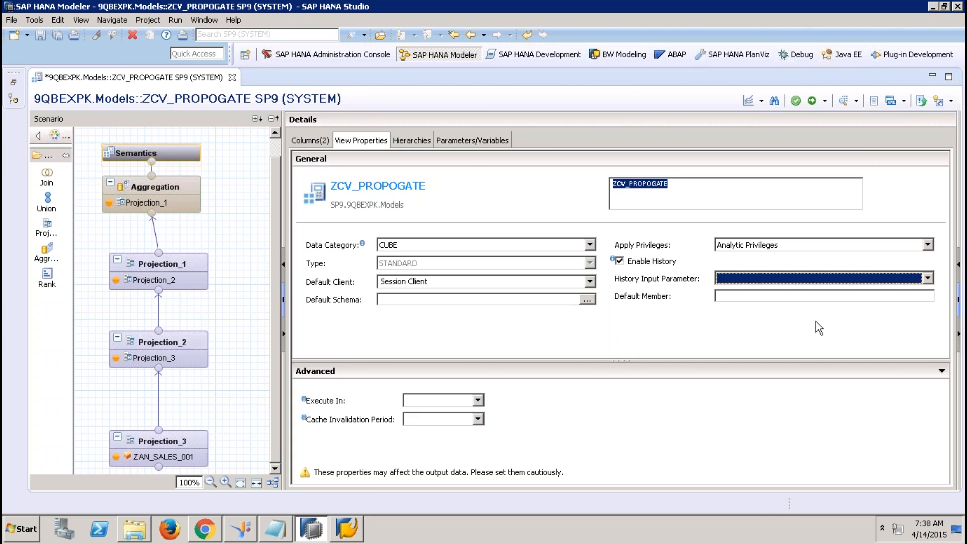
pyautogui.click(468, 139)
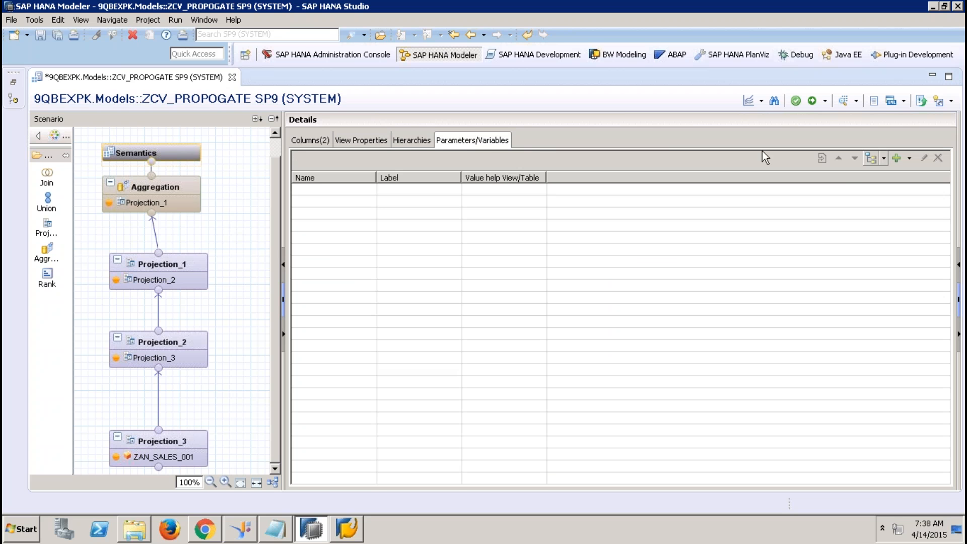
pyautogui.click(909, 159)
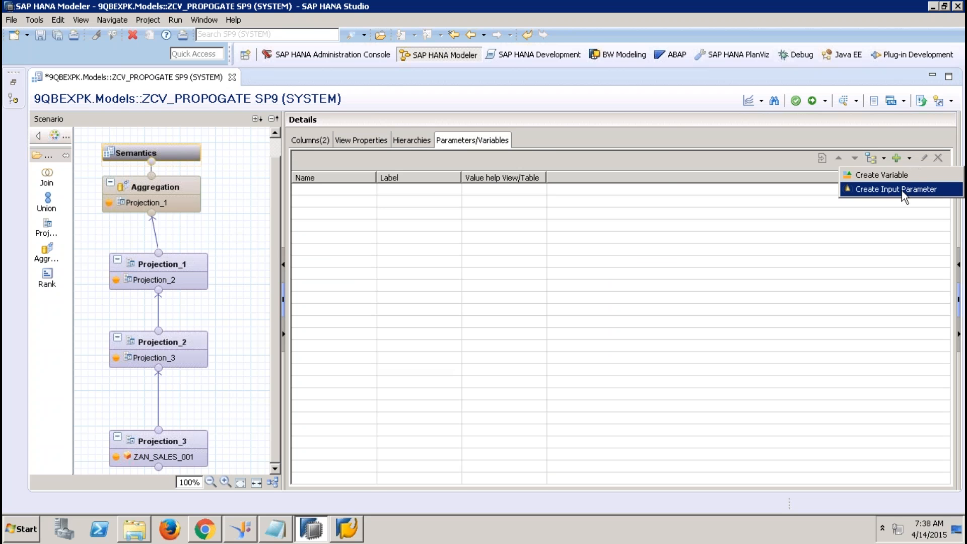
pyautogui.click(902, 190)
pyautogui.write('IP_TIME')
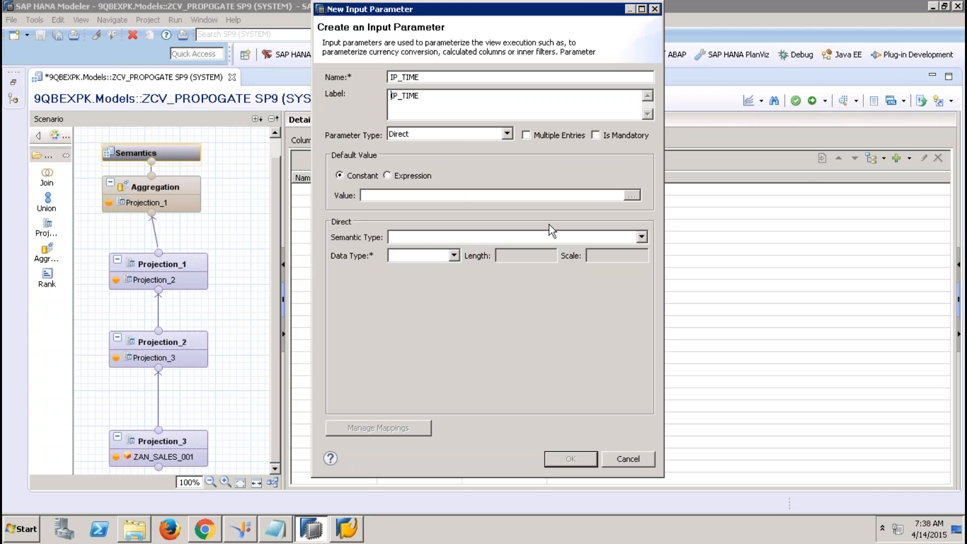
pyautogui.click(446, 256)
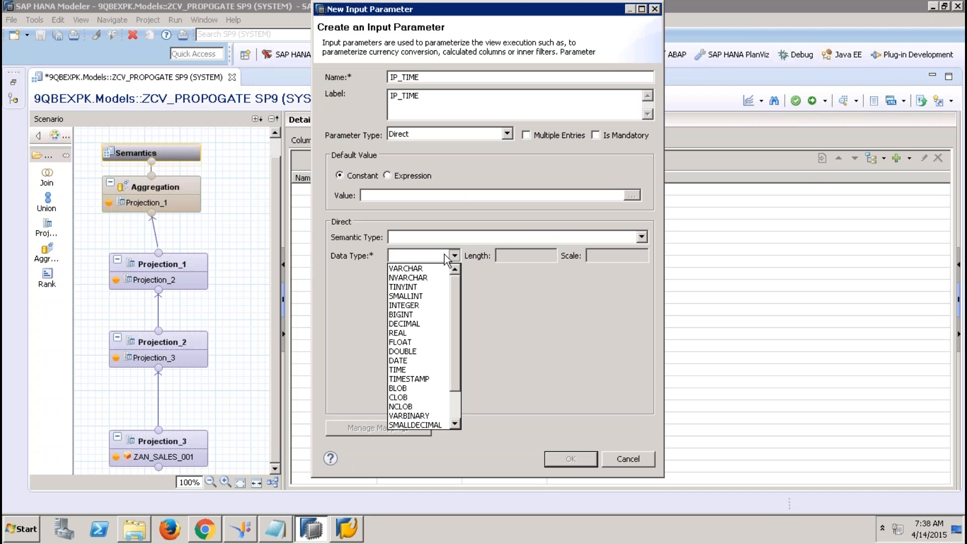
pyautogui.click(416, 379)
pyautogui.click(572, 460)
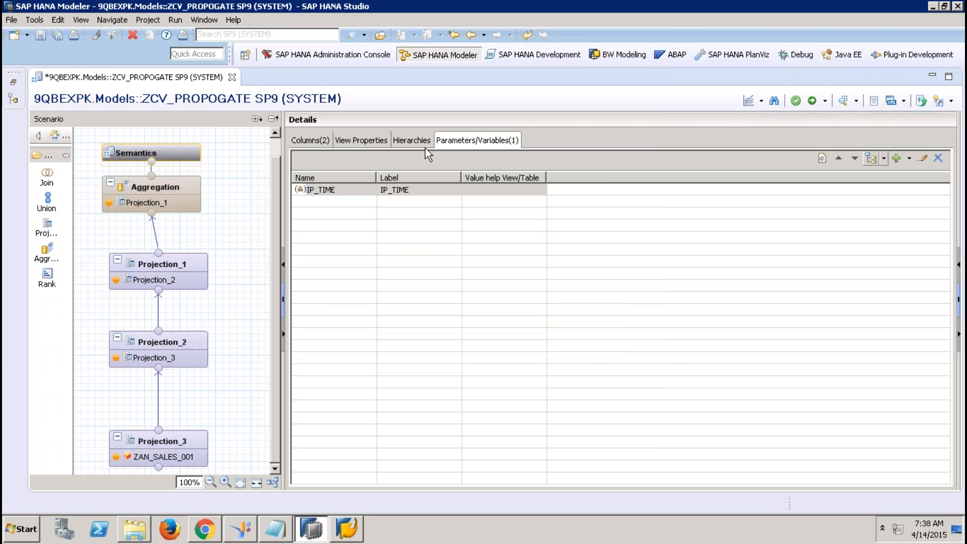
# - Assign IP_TIME as the history input parameter in the view's properties
pyautogui.click(366, 136)
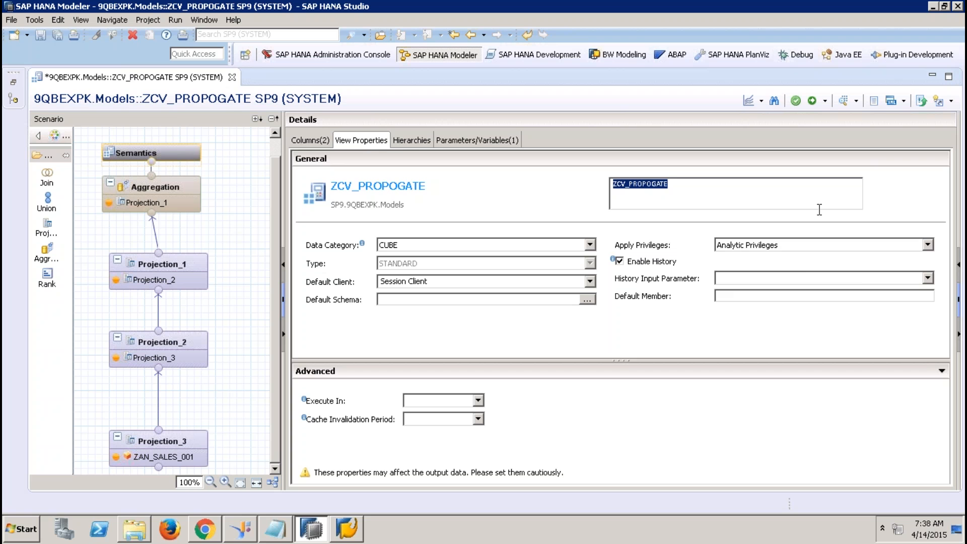
pyautogui.click(871, 279)
pyautogui.click(803, 301)
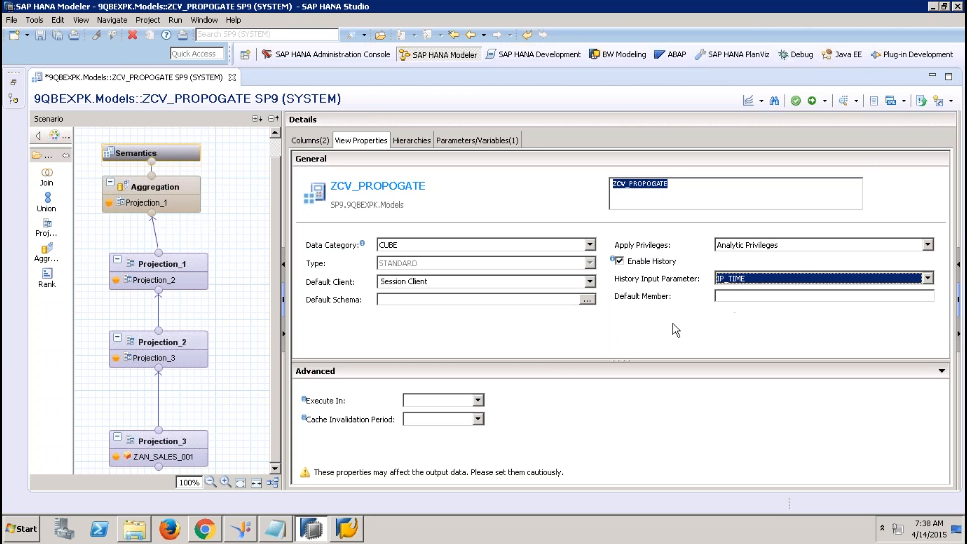
# - Try SQL Engine as the Execute In option in the advanced properties and reset the option to blank
pyautogui.moveTo(556, 361); pyautogui.dragTo(555, 270)
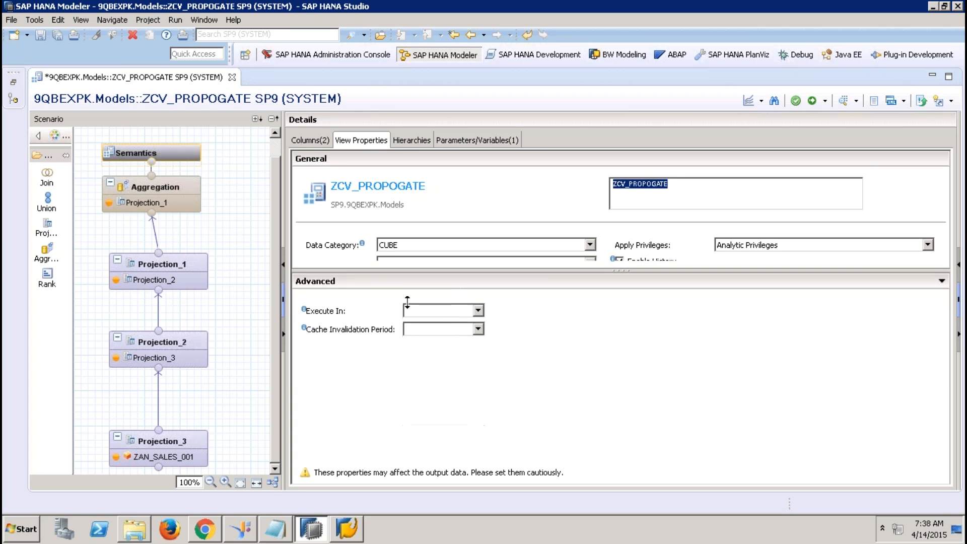
pyautogui.click(477, 311)
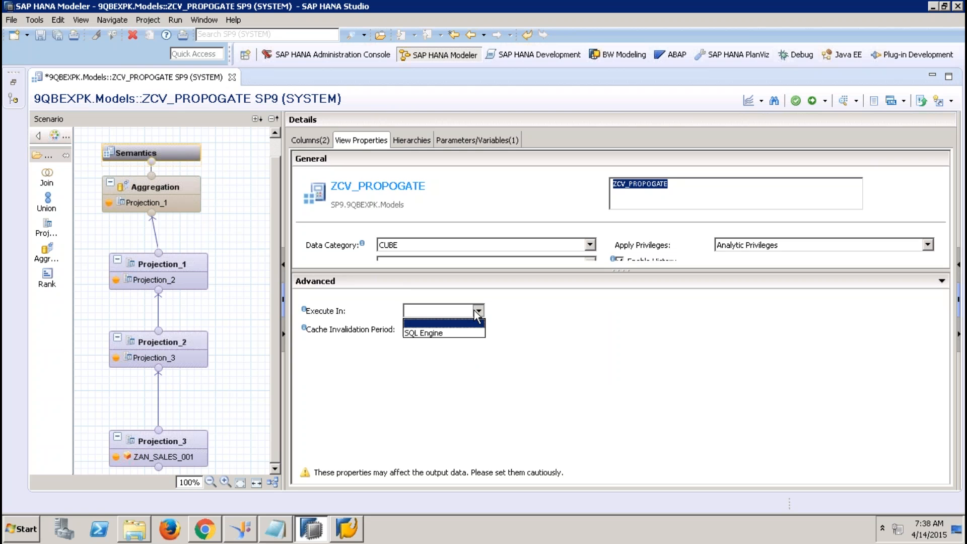
pyautogui.click(538, 319)
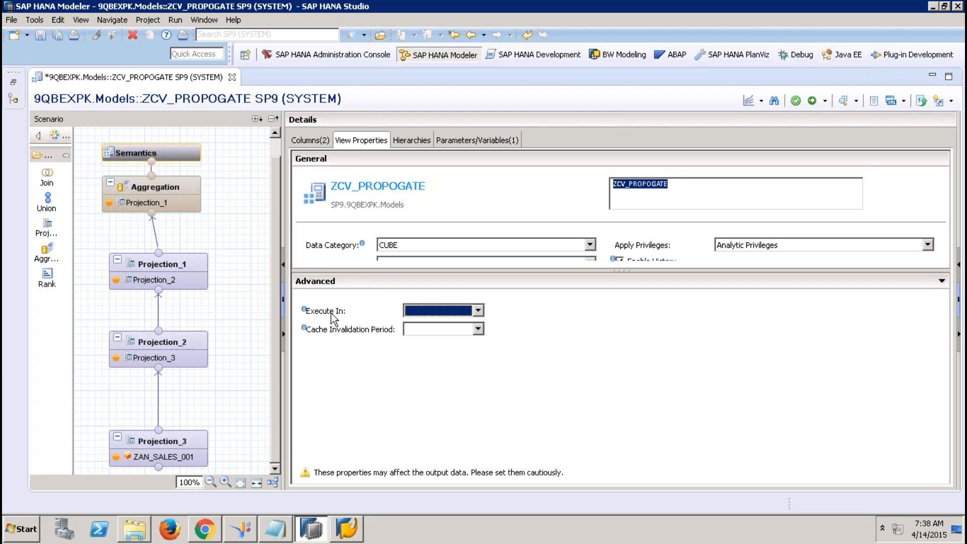
pyautogui.click(477, 312)
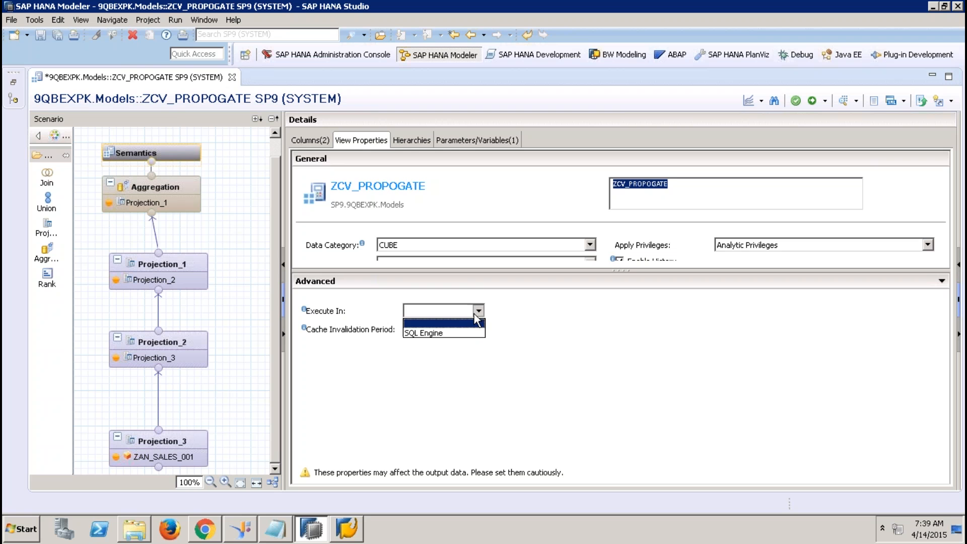
pyautogui.click(440, 333)
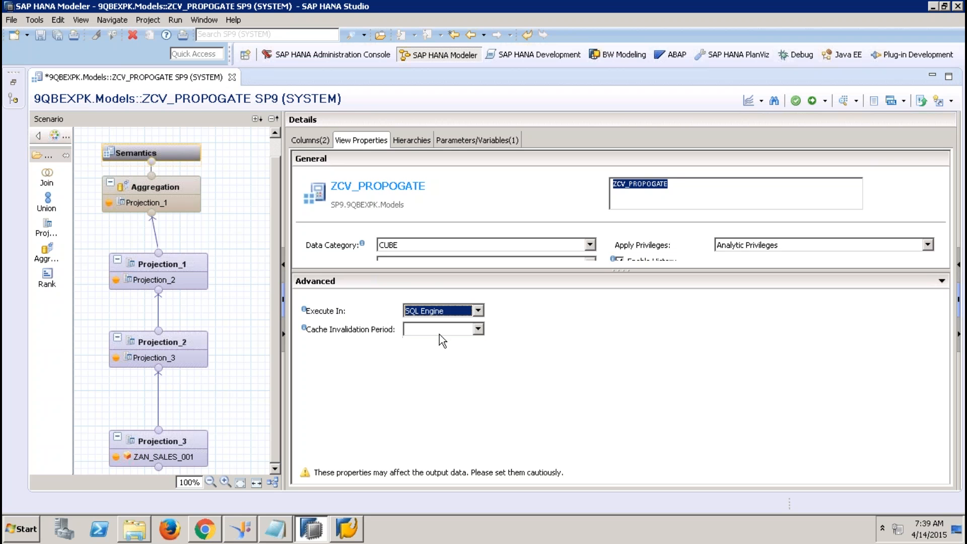
pyautogui.click(478, 311)
pyautogui.click(445, 324)
pyautogui.click(478, 310)
pyautogui.click(522, 309)
# - Open calculation view ZCV_SALES_REPORTING_001 from the Models package and widen its editor to show the whole join scenario
pyautogui.click(13, 83)
pyautogui.moveTo(298, 284); pyautogui.dragTo(298, 440)
pyautogui.doubleClick(198, 373)
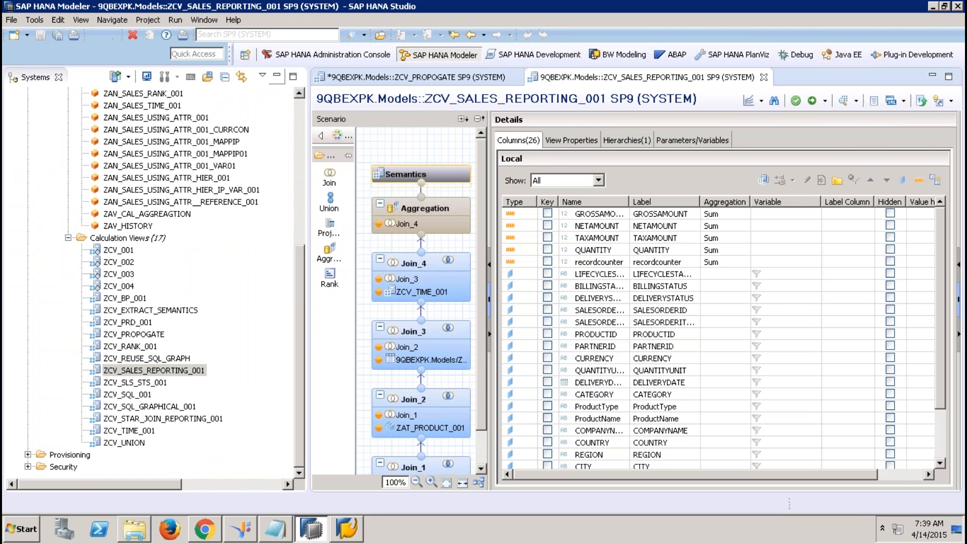
pyautogui.click(276, 76)
pyautogui.scroll(-2, 272, 265)
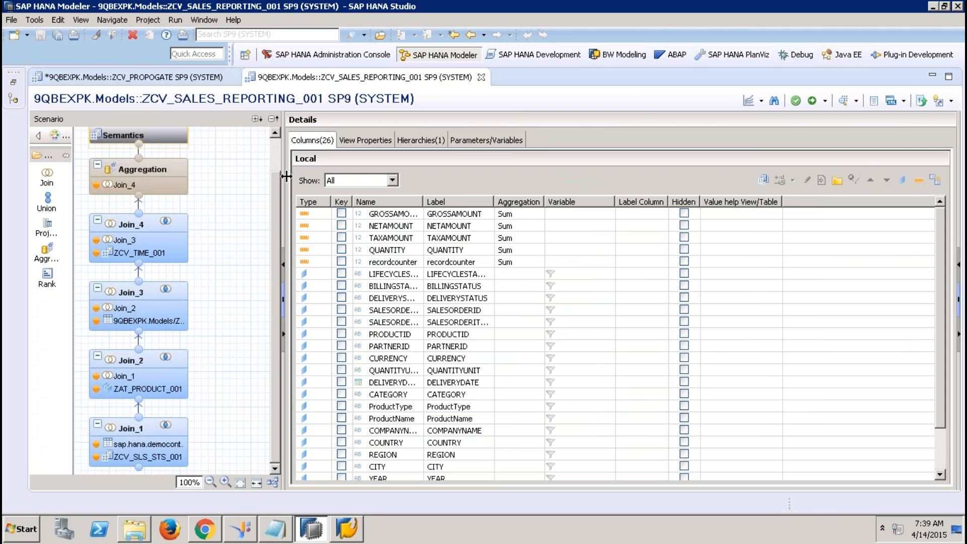
# - Examine the inputs and join links of nodes Join_1 through Join_4 in ZCV_SALES_REPORTING_001
pyautogui.click(151, 429)
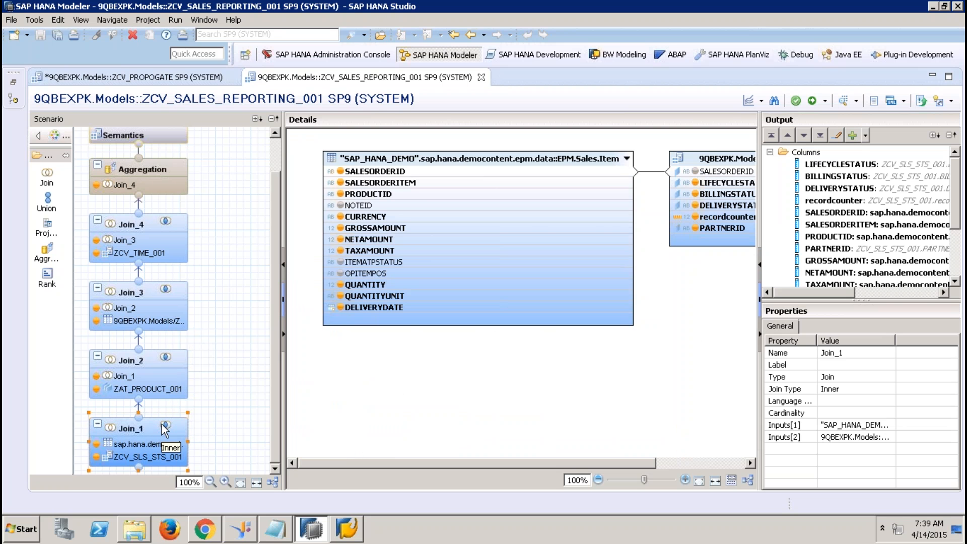
pyautogui.click(164, 361)
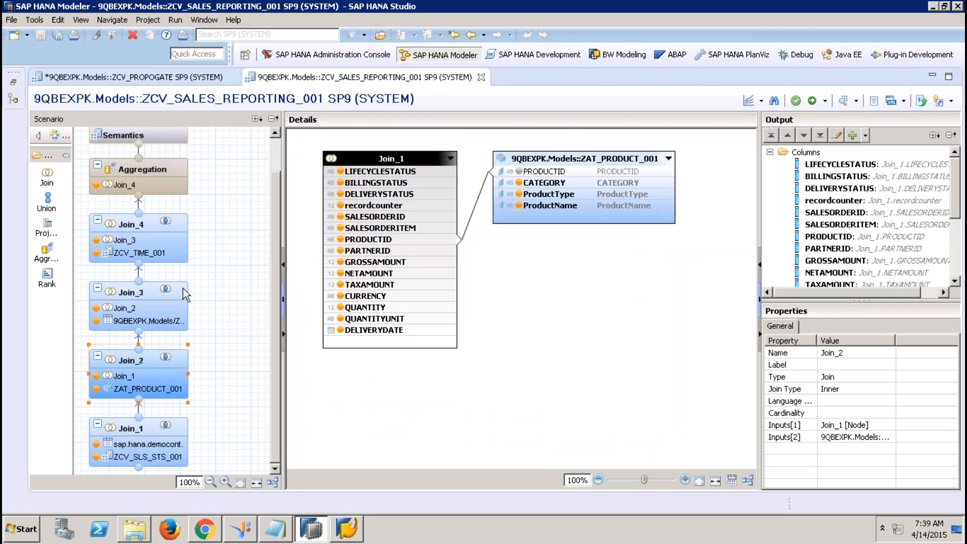
pyautogui.click(176, 295)
pyautogui.click(146, 235)
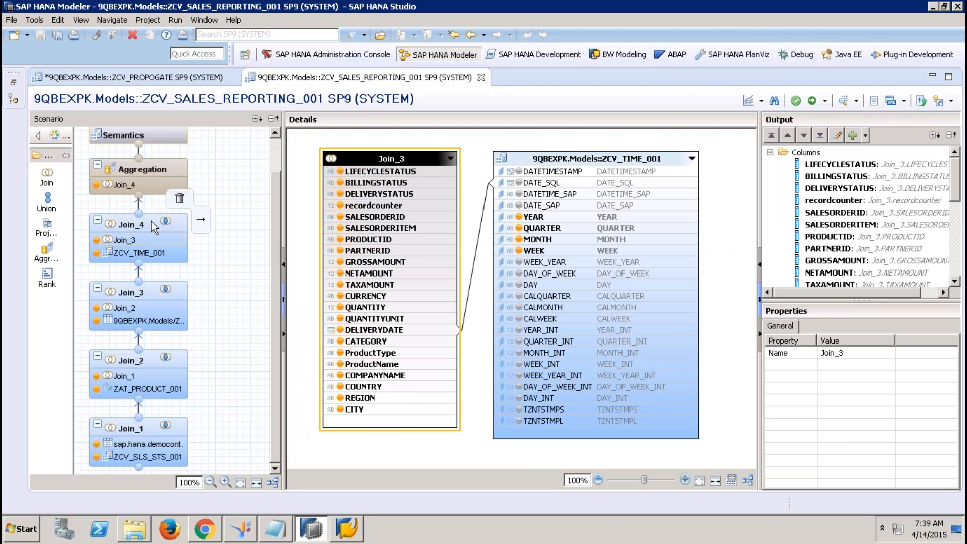
pyautogui.click(151, 222)
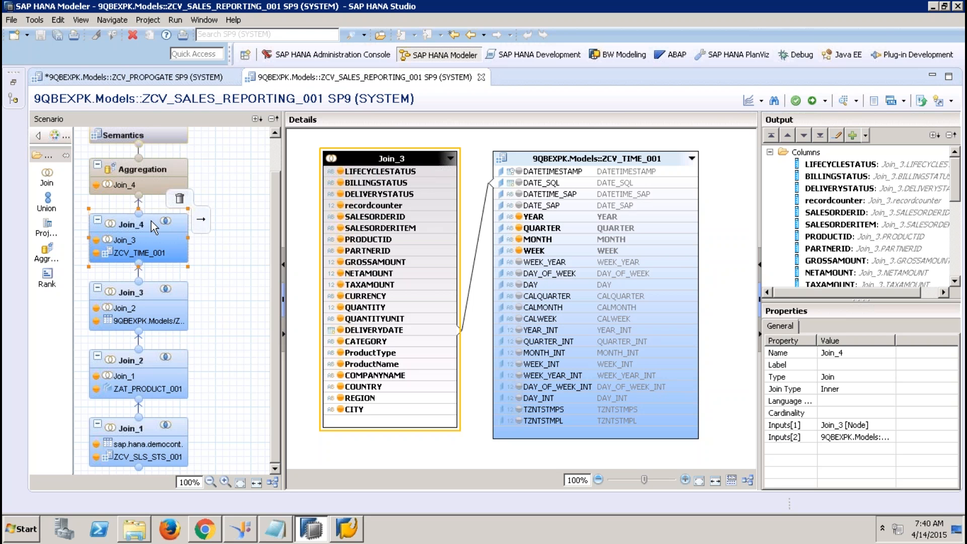
pyautogui.click(144, 432)
pyautogui.click(167, 375)
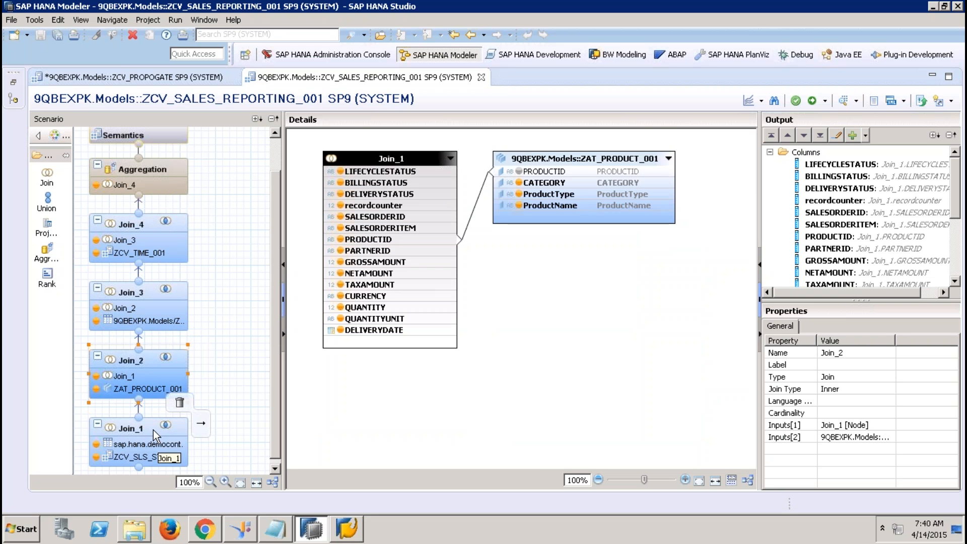
pyautogui.click(154, 433)
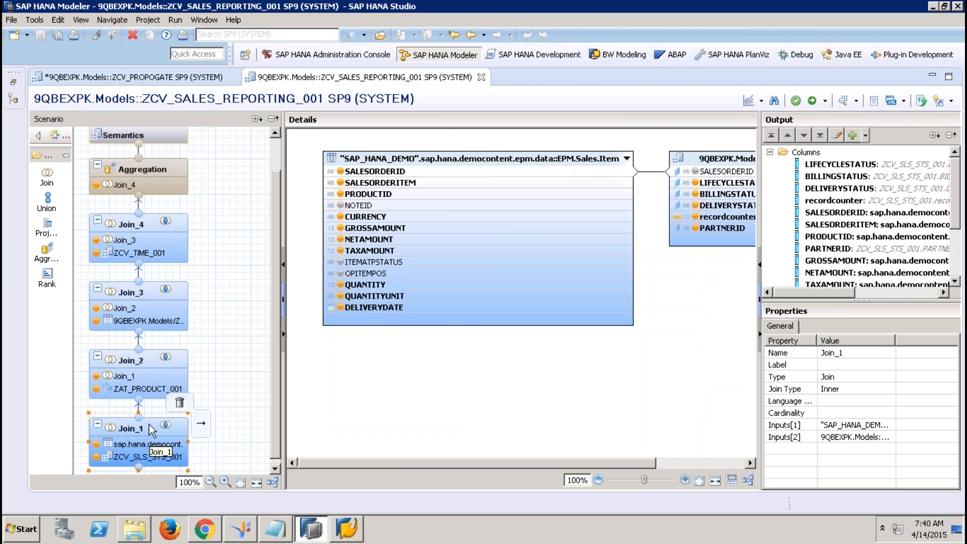
pyautogui.click(157, 365)
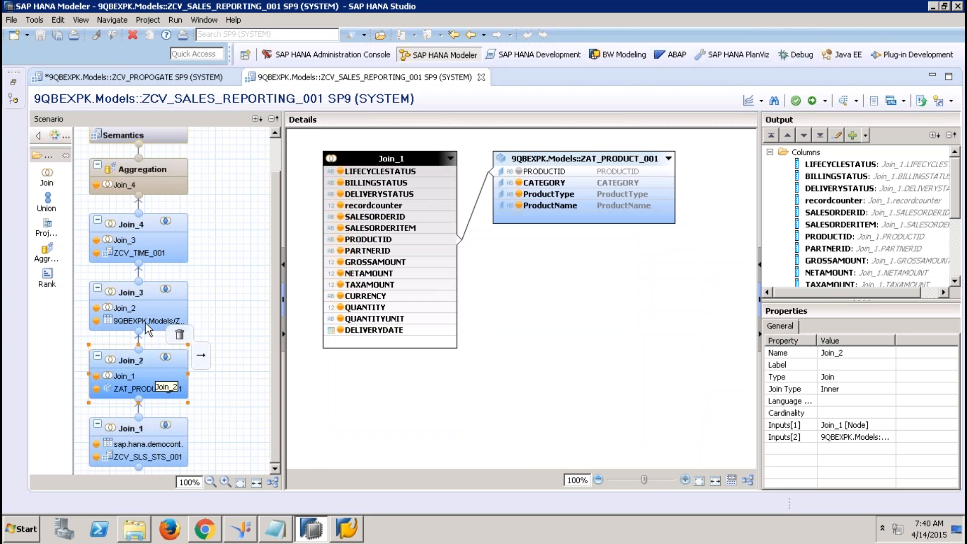
# - Review the columns and join links in Join_3 and Join_4, ending at the Aggregation node
pyautogui.click(148, 326)
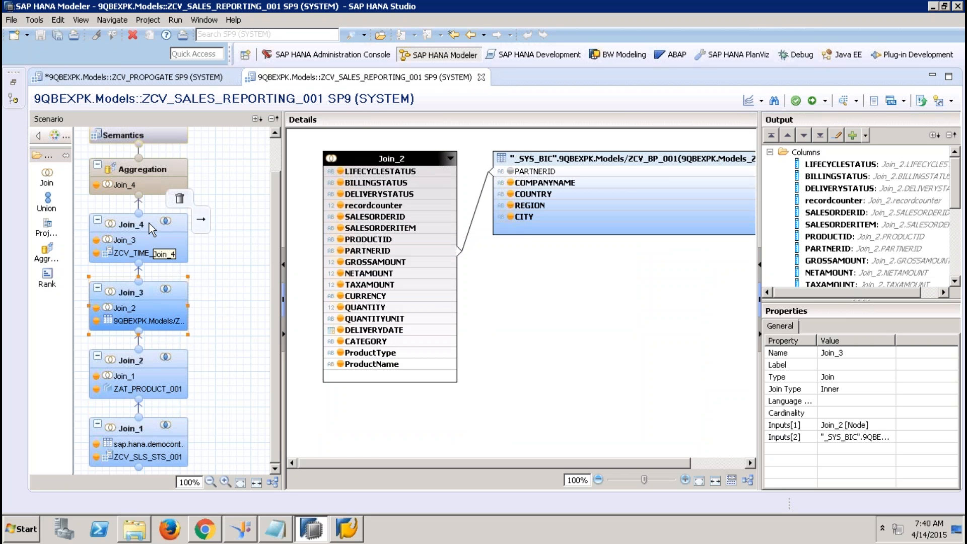
pyautogui.click(151, 229)
pyautogui.click(160, 174)
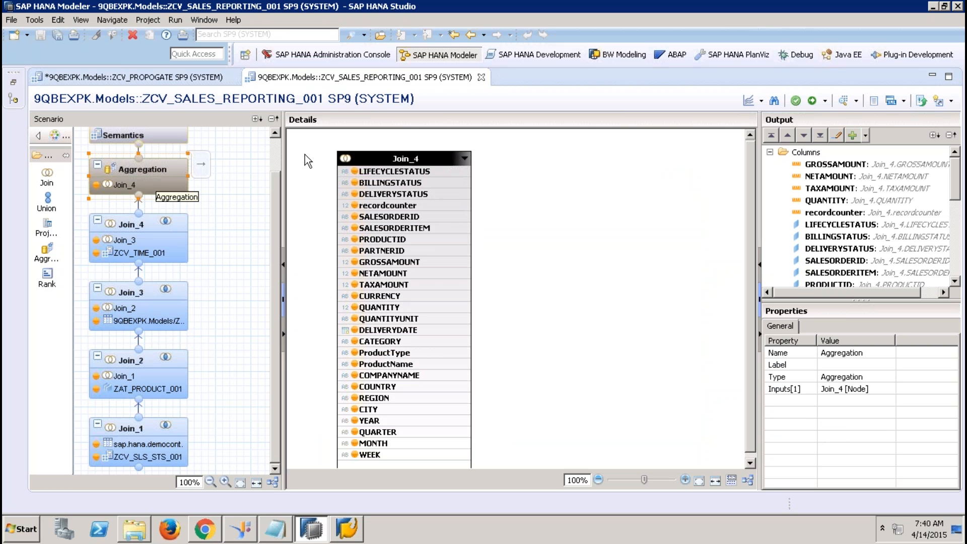
# - Start debugging ZCV_SALES_REPORTING_001, execute its generated SELECT query, and compare the debug session with the original view
pyautogui.click(761, 100)
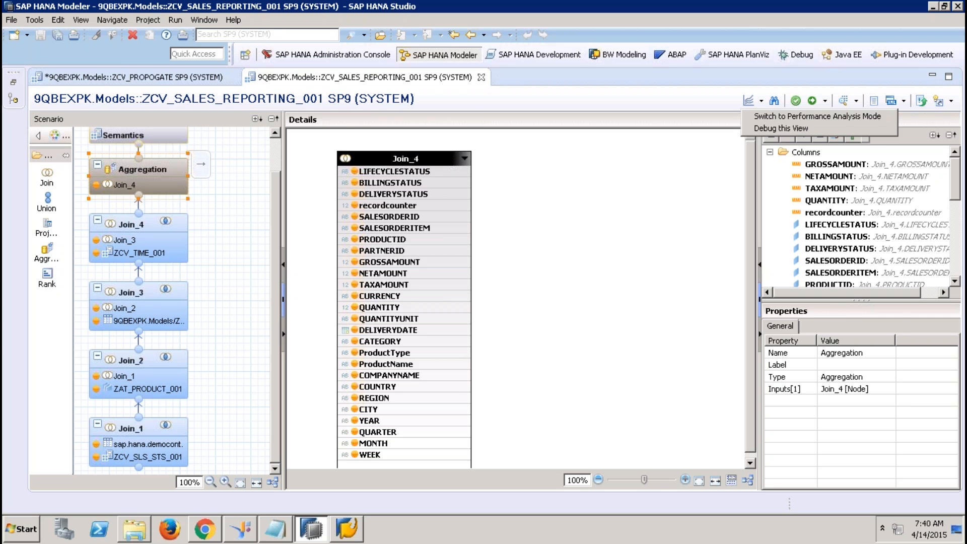
pyautogui.click(781, 129)
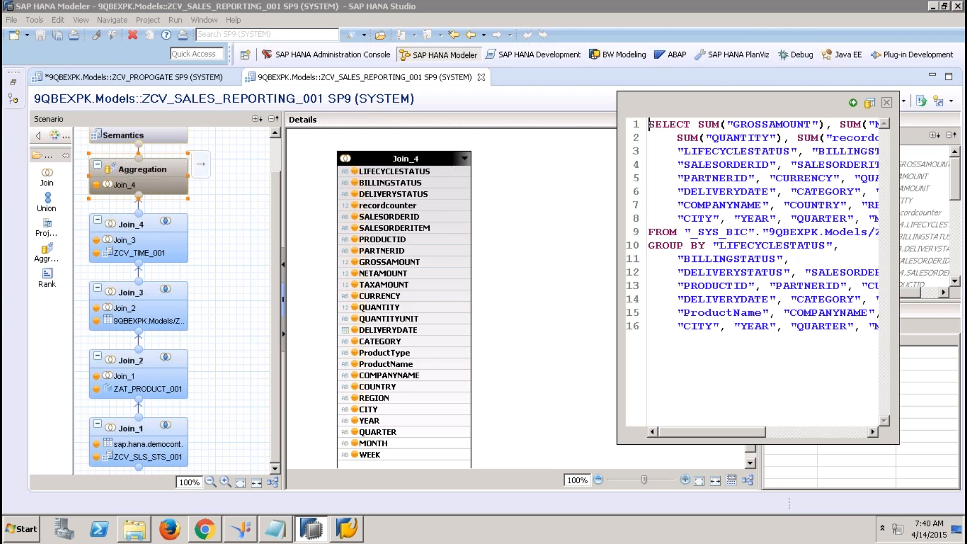
pyautogui.click(851, 106)
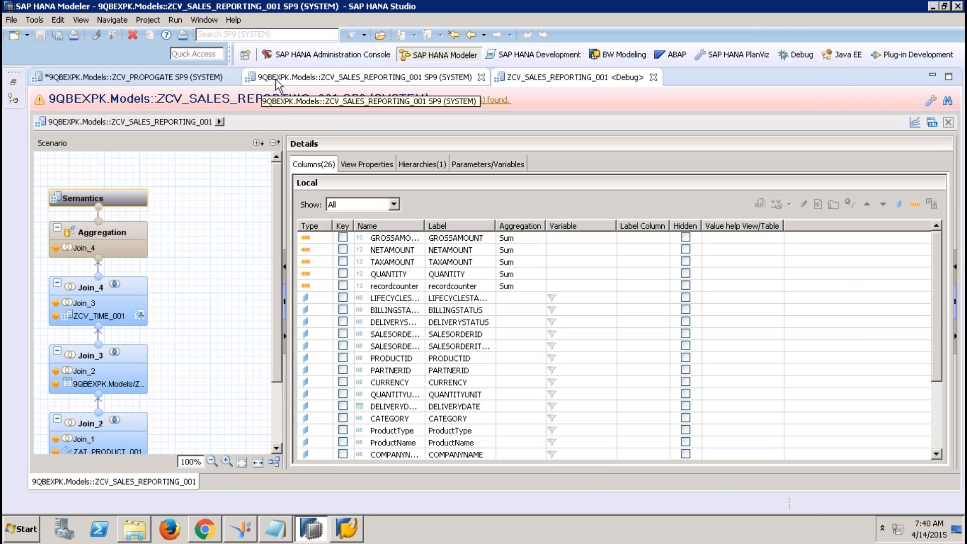
pyautogui.click(352, 77)
pyautogui.click(519, 77)
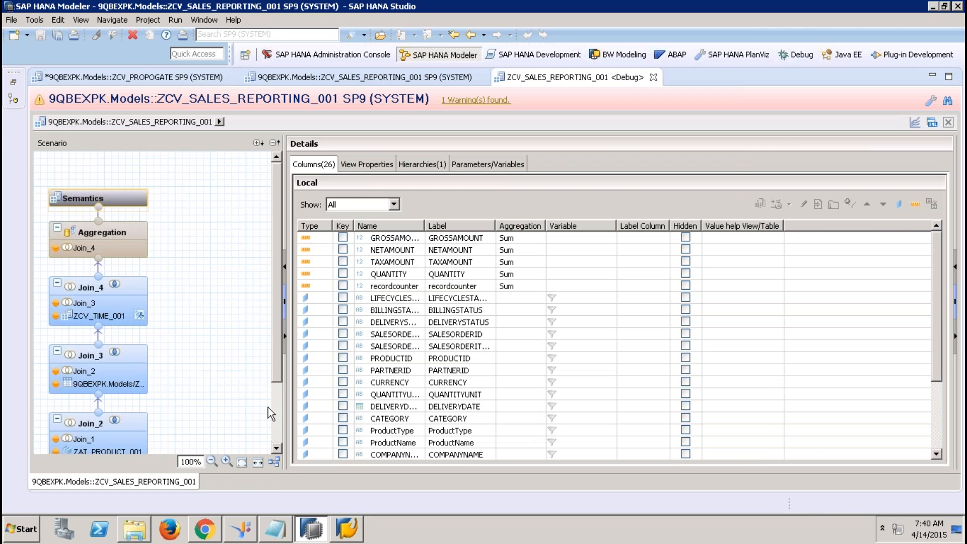
# - Execute the debug queries of Join_1 and Join_2 to inspect their intermediate data
pyautogui.click(278, 414)
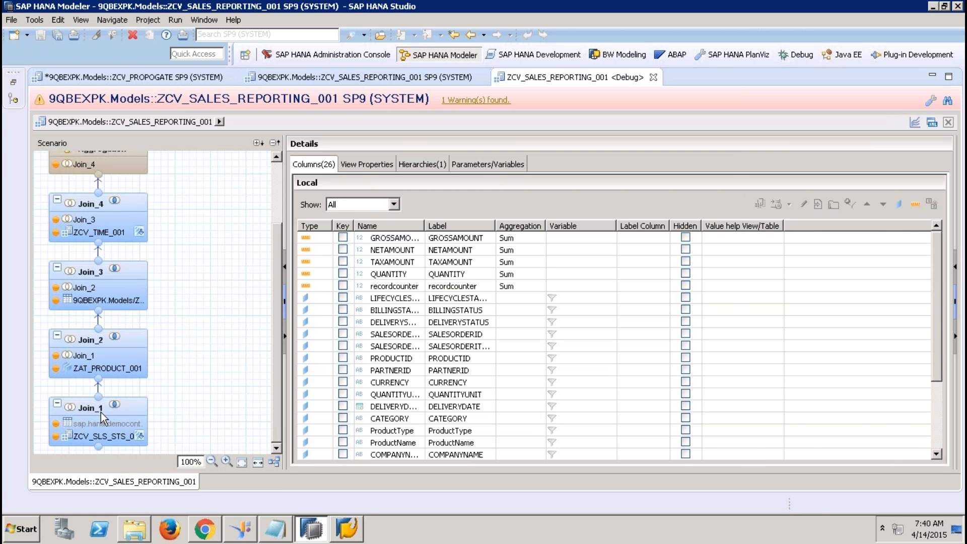
pyautogui.click(106, 405)
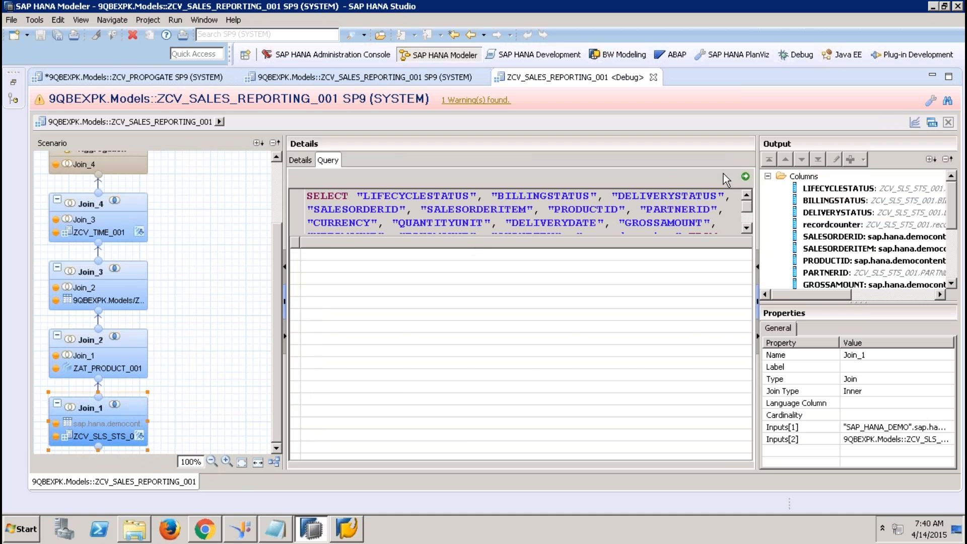
pyautogui.click(746, 176)
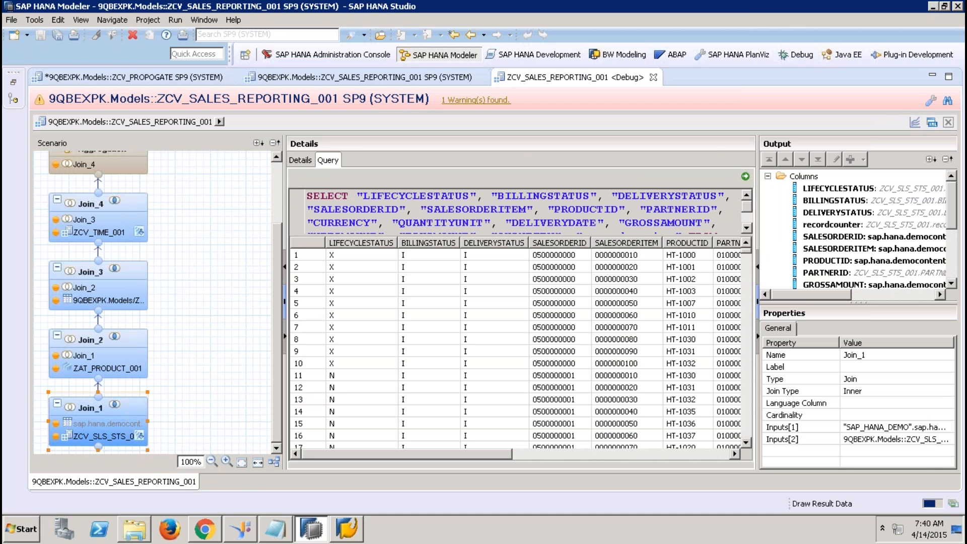
pyautogui.click(100, 337)
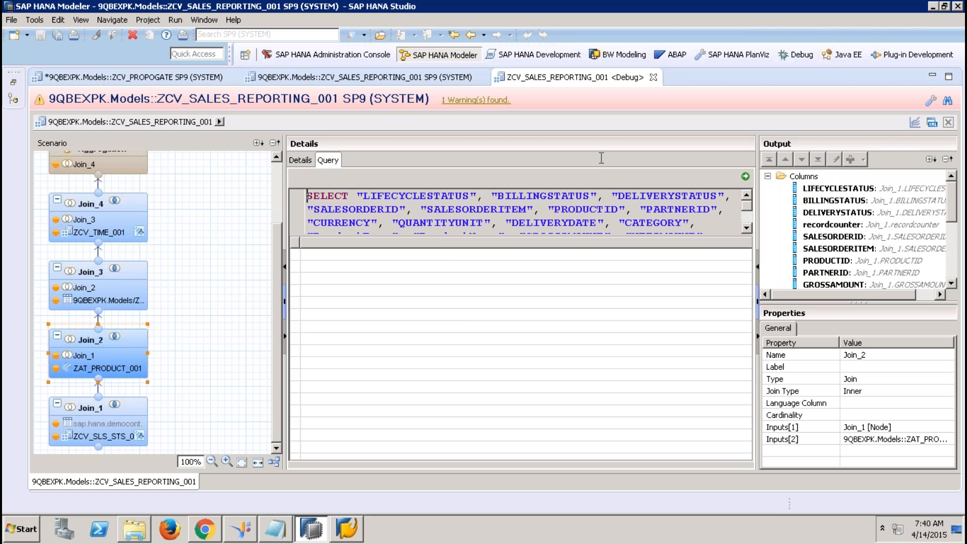
pyautogui.click(745, 176)
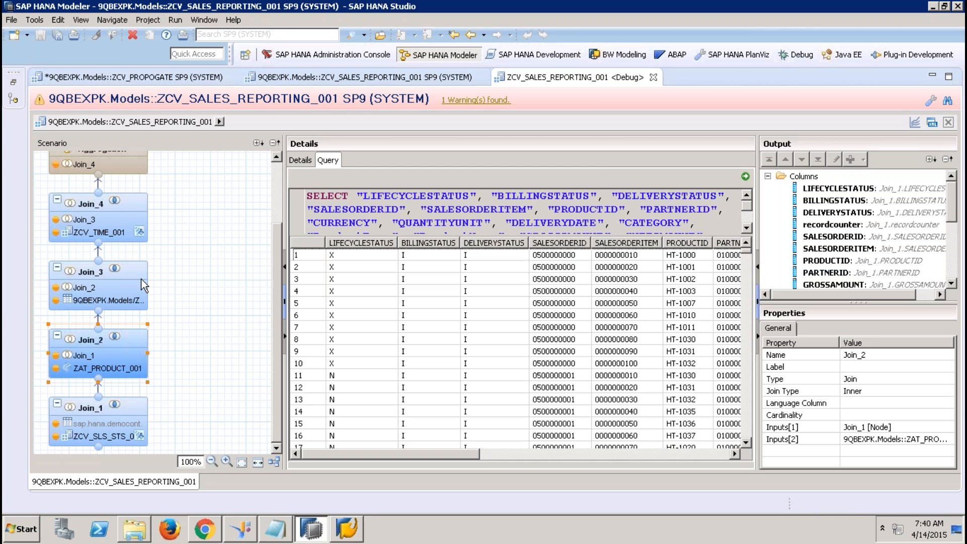
# - Execute the debug queries of Join_3 and Join_4 to inspect their intermediate data
pyautogui.click(133, 285)
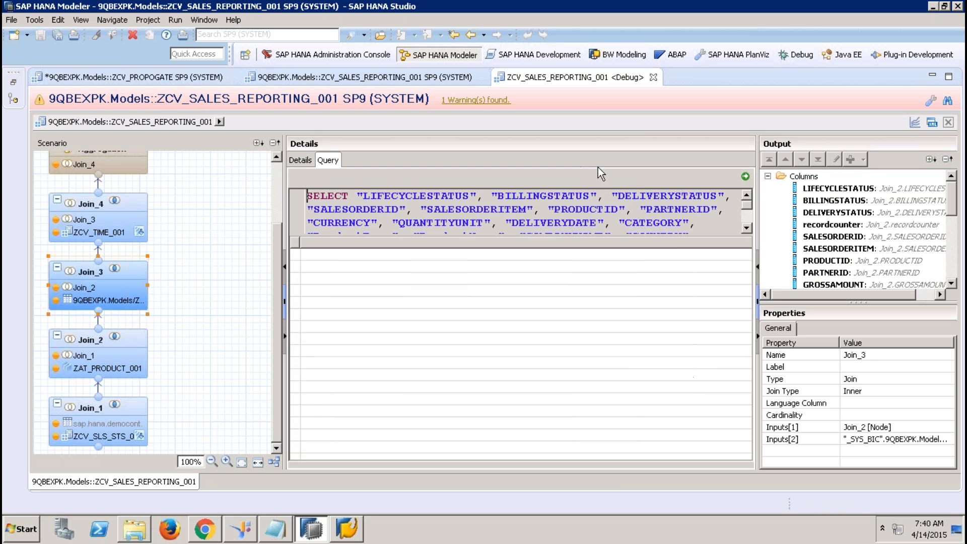
pyautogui.click(745, 177)
pyautogui.click(137, 211)
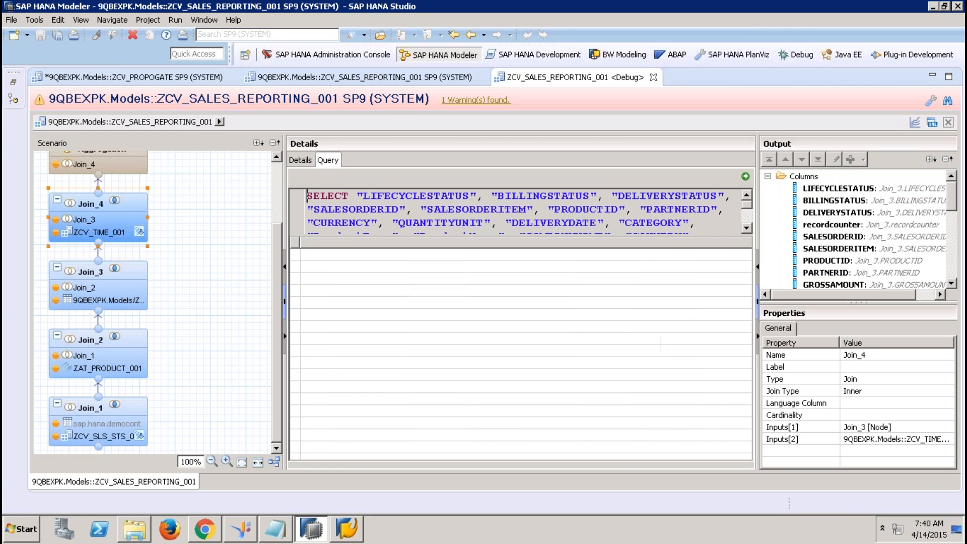
pyautogui.click(745, 177)
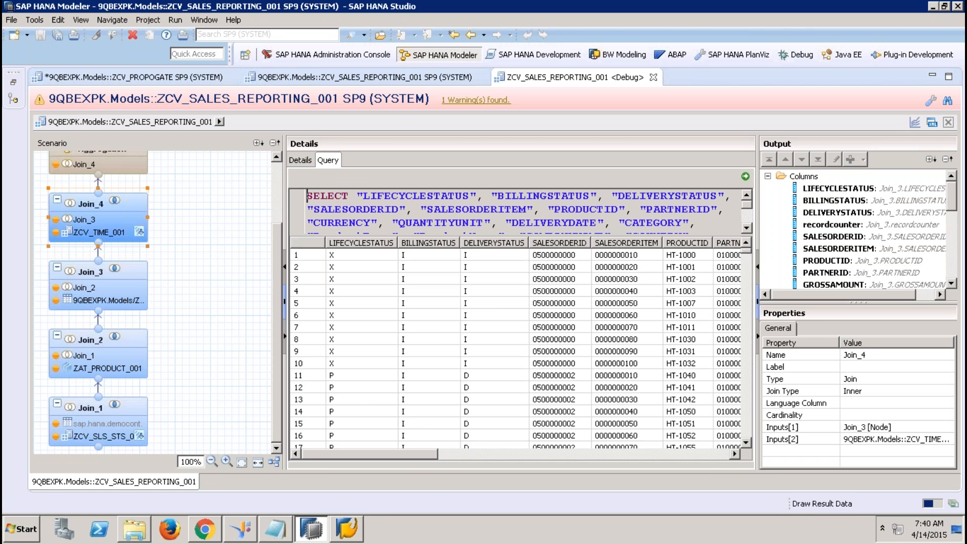
# - Inspect and execute the Aggregation node's summed debug query, review its data, and close the debug session
pyautogui.click(132, 167)
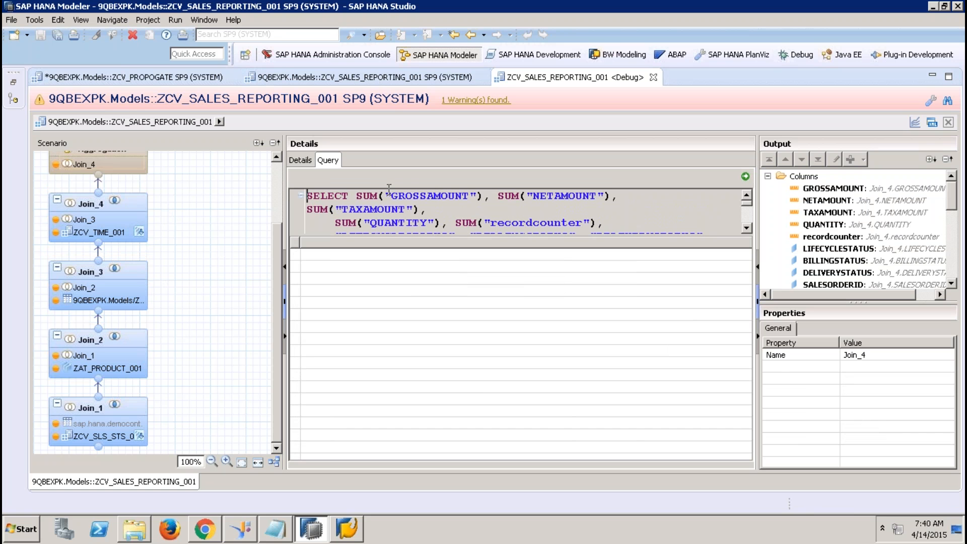
pyautogui.moveTo(384, 195); pyautogui.dragTo(434, 209)
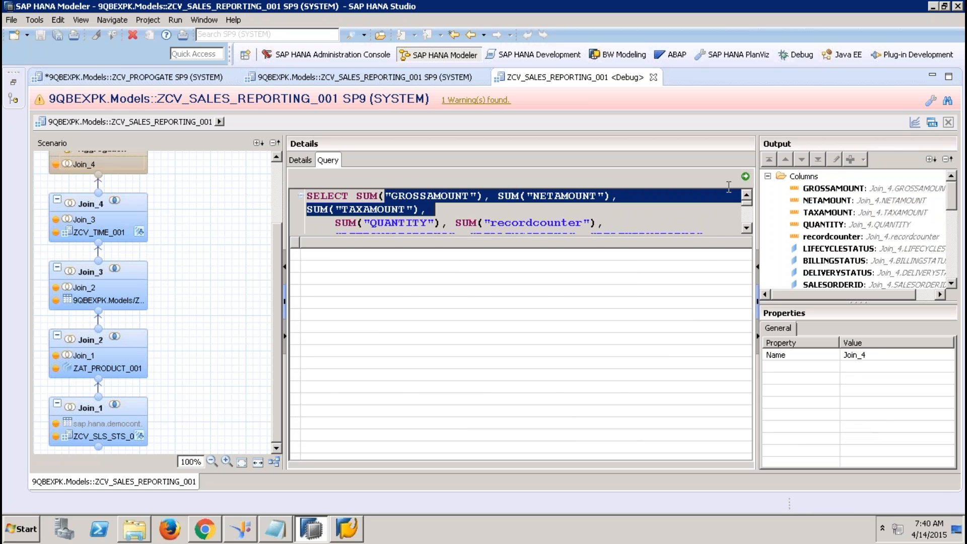
pyautogui.click(745, 176)
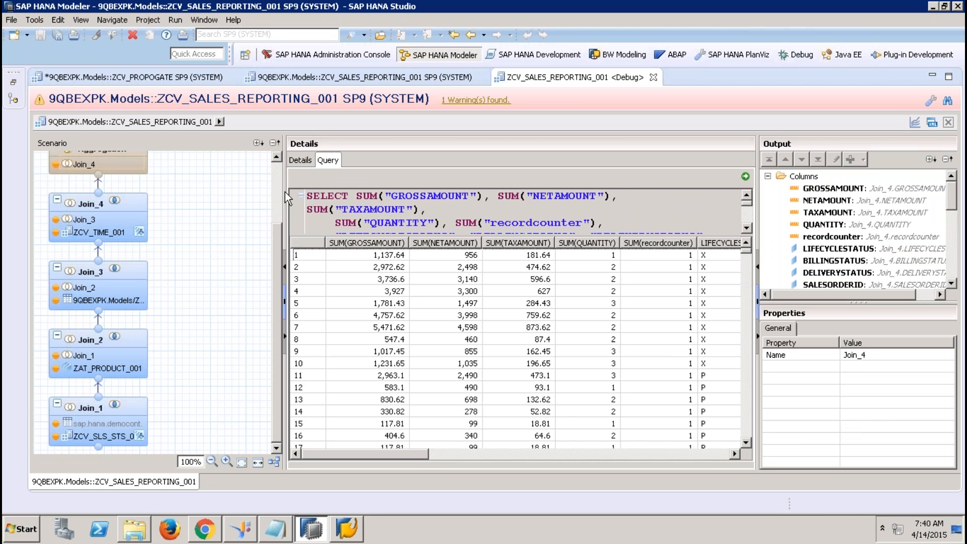
pyautogui.scroll(3, 277, 205)
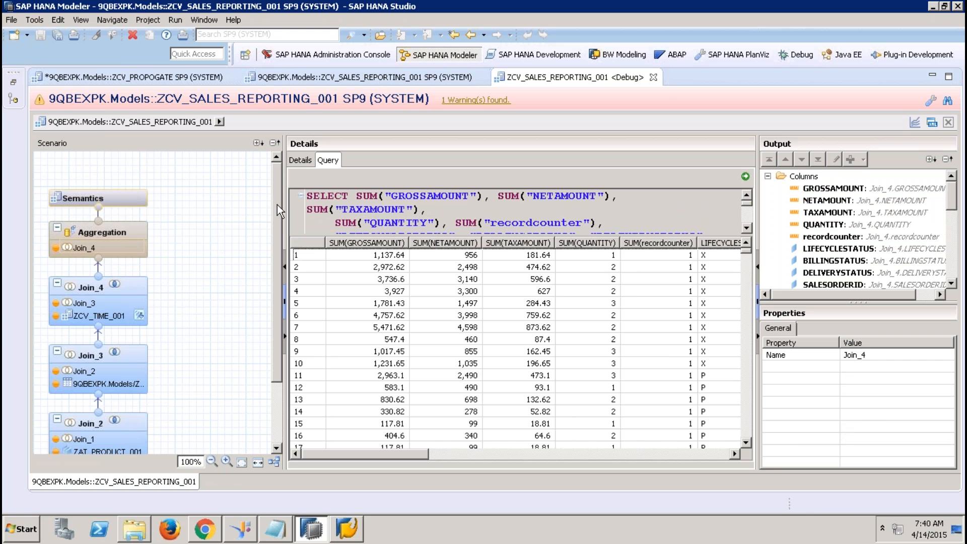
pyautogui.click(653, 77)
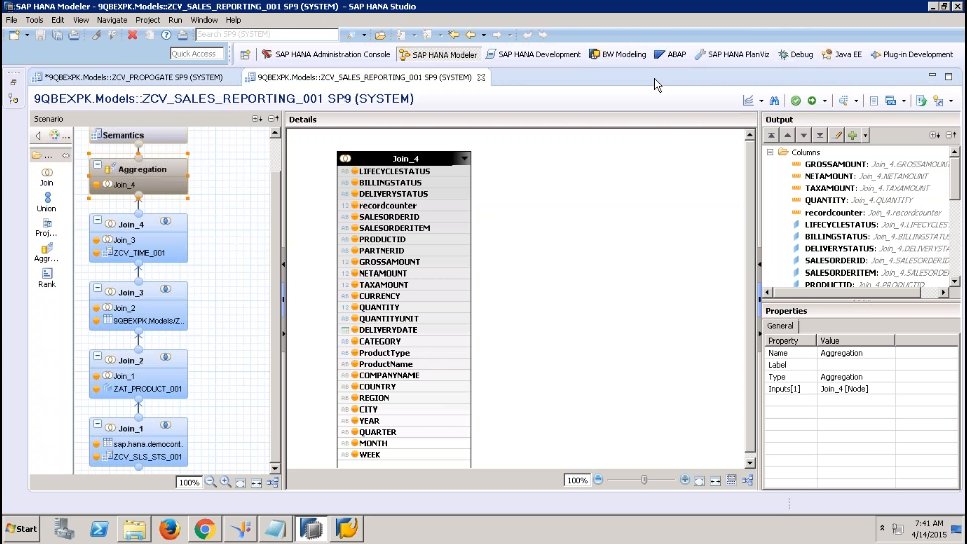
# - Examine how Join_4 links Join_3 to ZCV_TIME_001 and inspect the properties of that time view
pyautogui.moveTo(186, 220)
pyautogui.moveTo(186, 461)
pyautogui.click(144, 224)
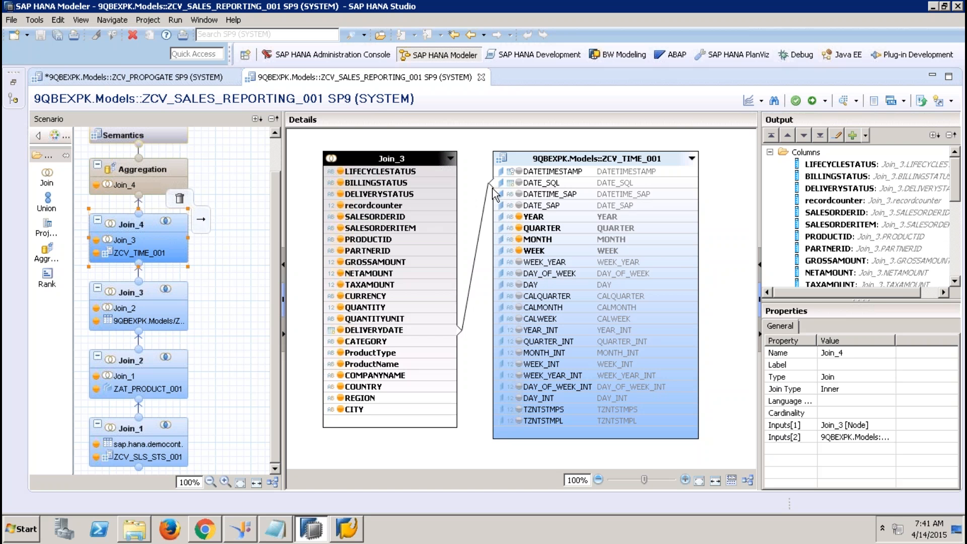
pyautogui.click(582, 157)
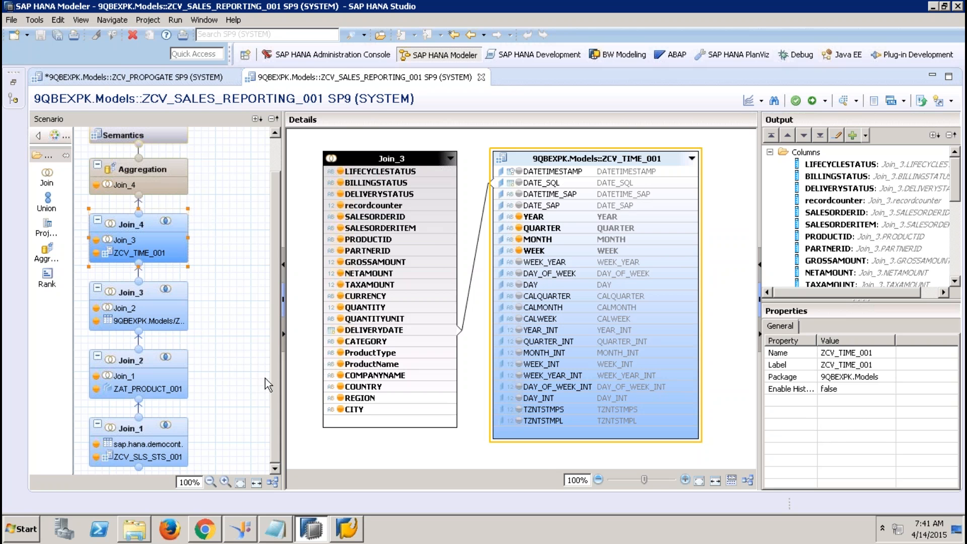
# - Trace the stacked joins from Join_1 through Join_4 to the Aggregation node, checking the source added at each level
pyautogui.click(139, 441)
pyautogui.click(146, 366)
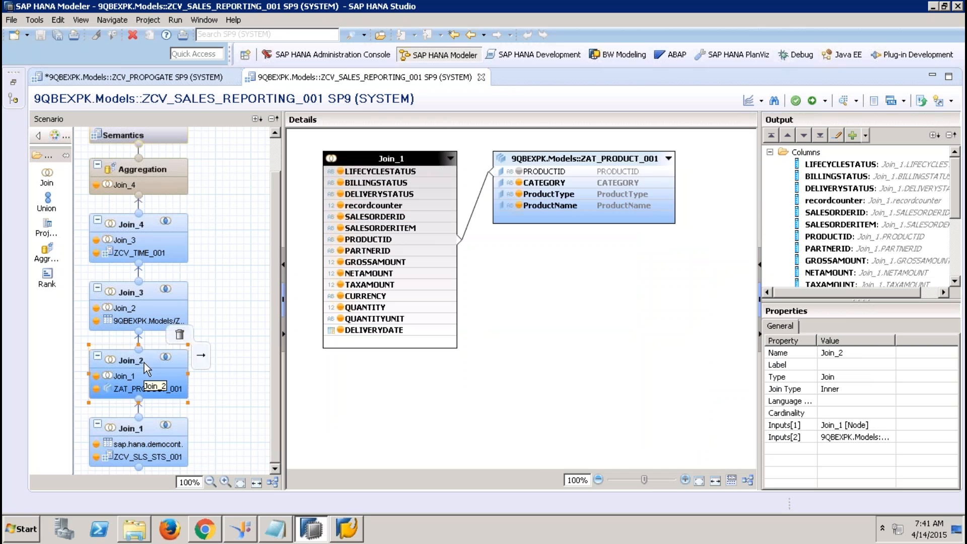
pyautogui.click(149, 301)
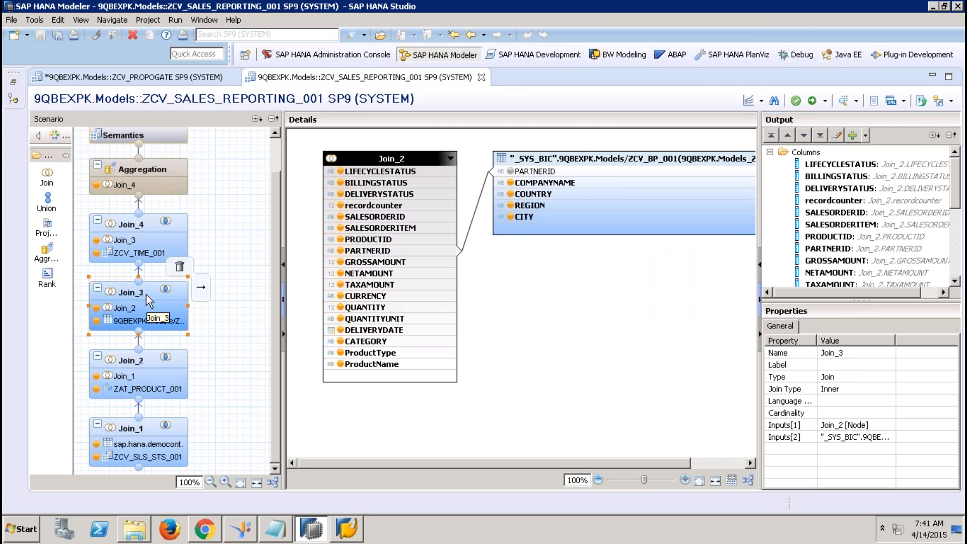
pyautogui.click(153, 232)
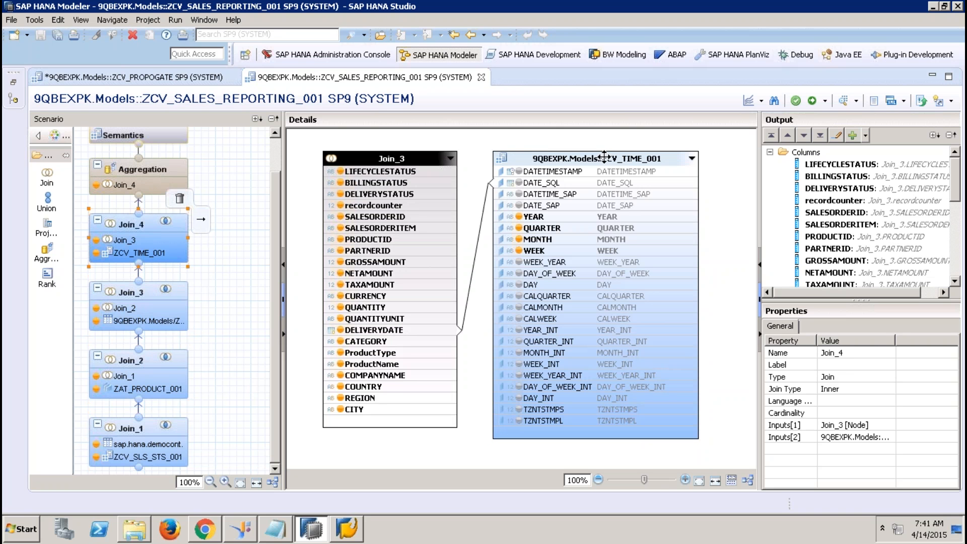
pyautogui.click(605, 157)
pyautogui.click(167, 164)
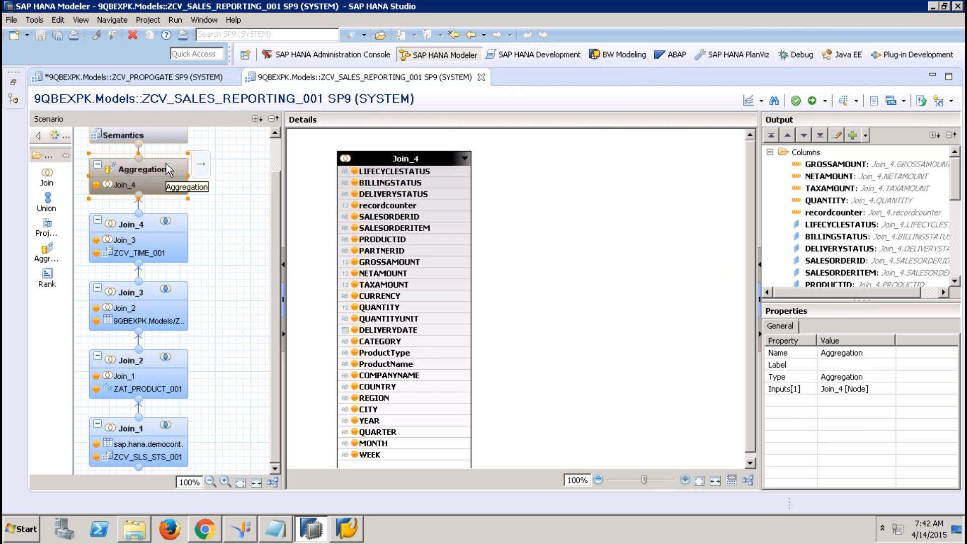
# - Recheck the inputs and join links of Join_3, Join_4 and Join_1, and review the overall scenario
pyautogui.click(120, 294)
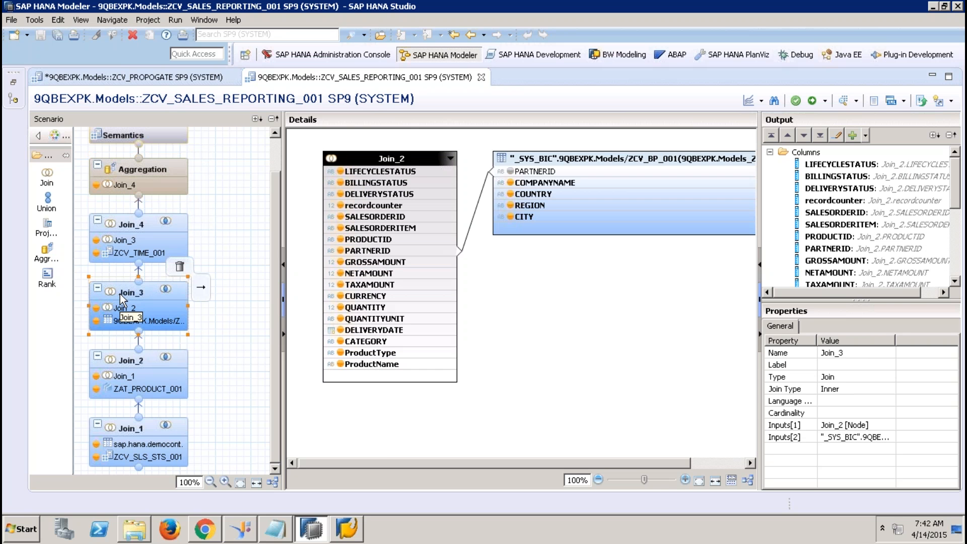
pyautogui.click(144, 217)
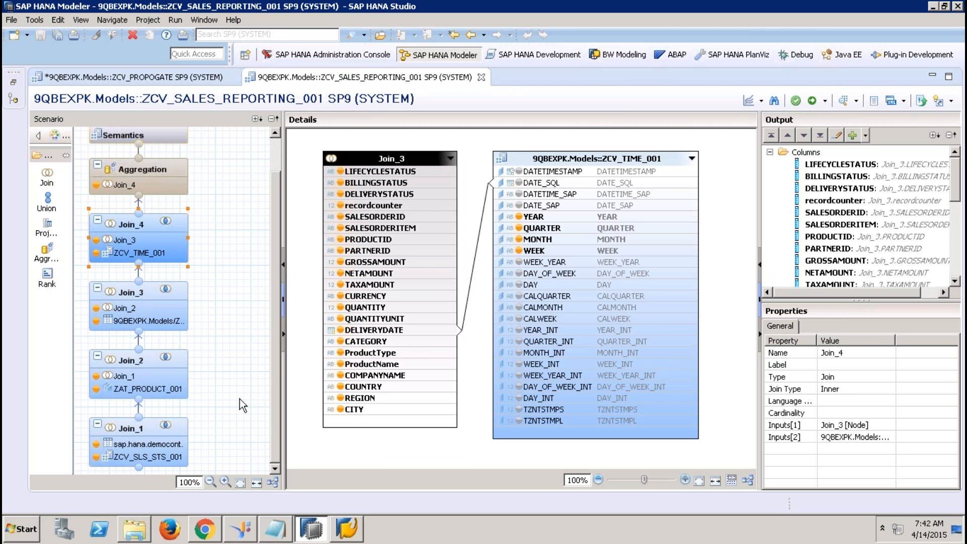
pyautogui.click(141, 432)
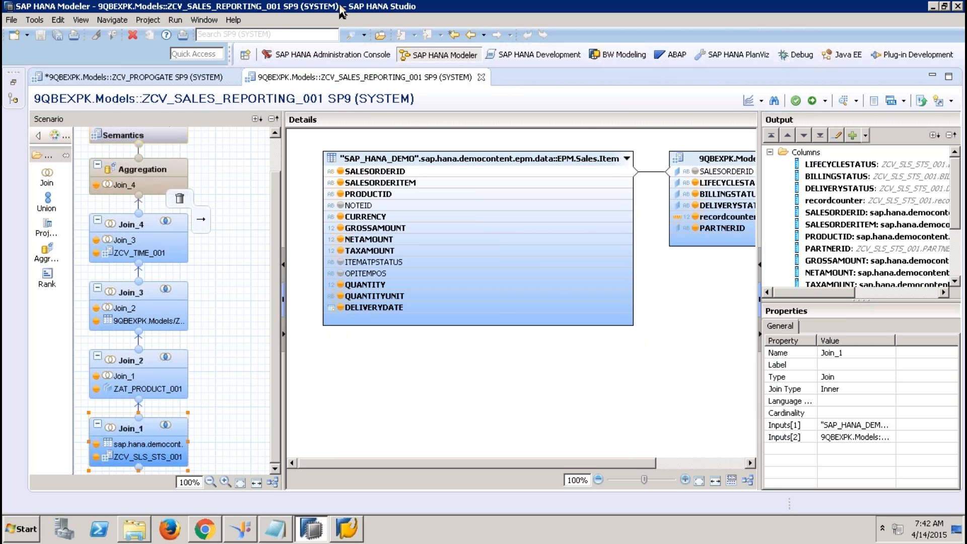
pyautogui.scroll(1, 272, 151)
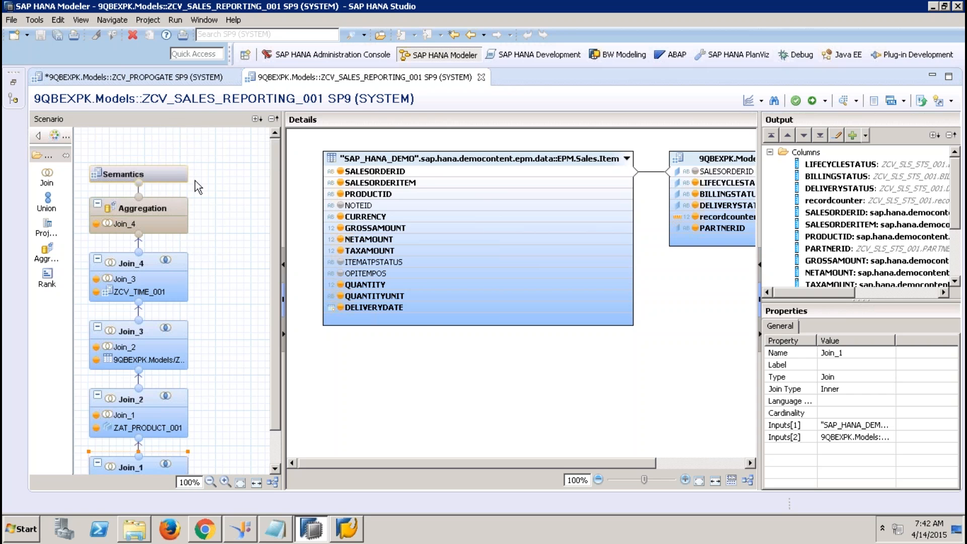
# - Set Execute In to SQL Engine in the Semantics view properties and check the Cache Invalidation Period options
pyautogui.click(179, 175)
pyautogui.click(366, 133)
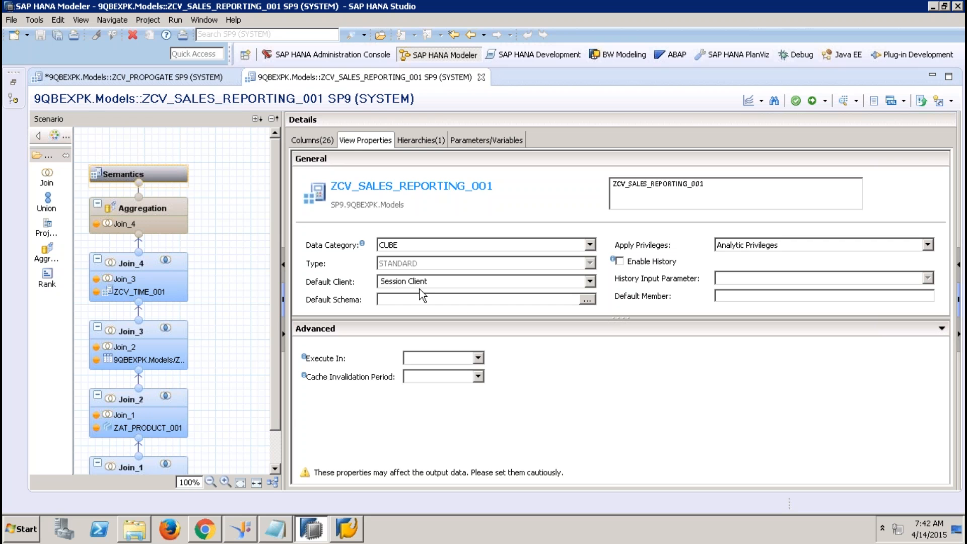
pyautogui.click(478, 358)
pyautogui.click(448, 380)
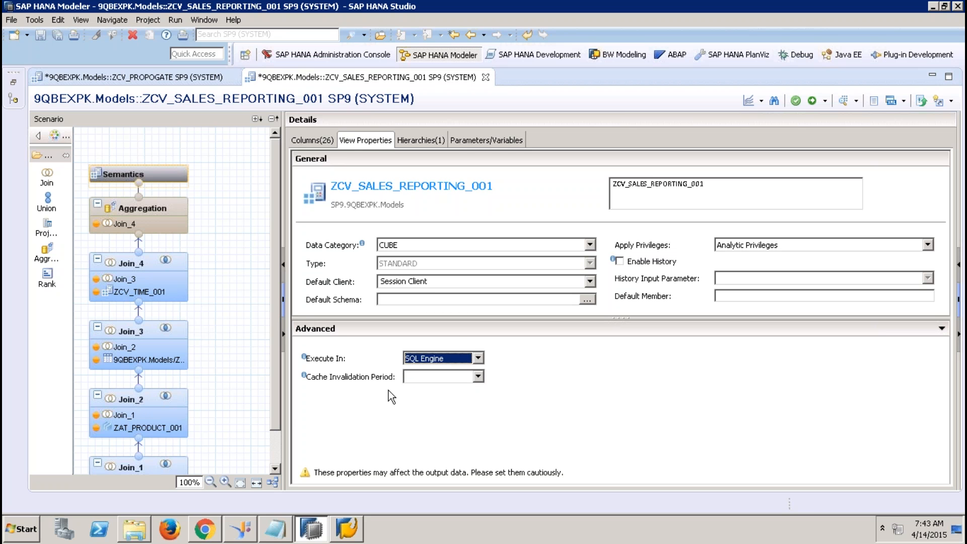
pyautogui.click(273, 446)
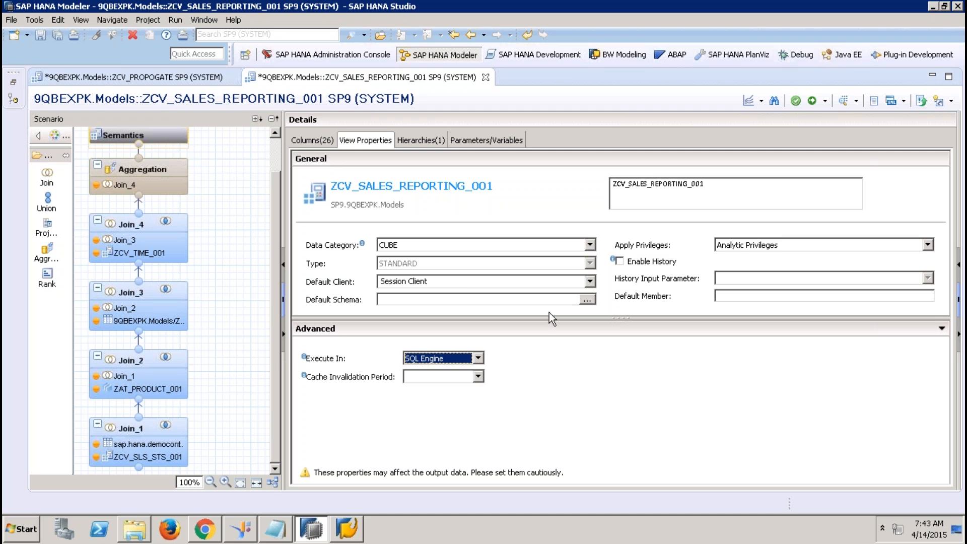
pyautogui.click(477, 376)
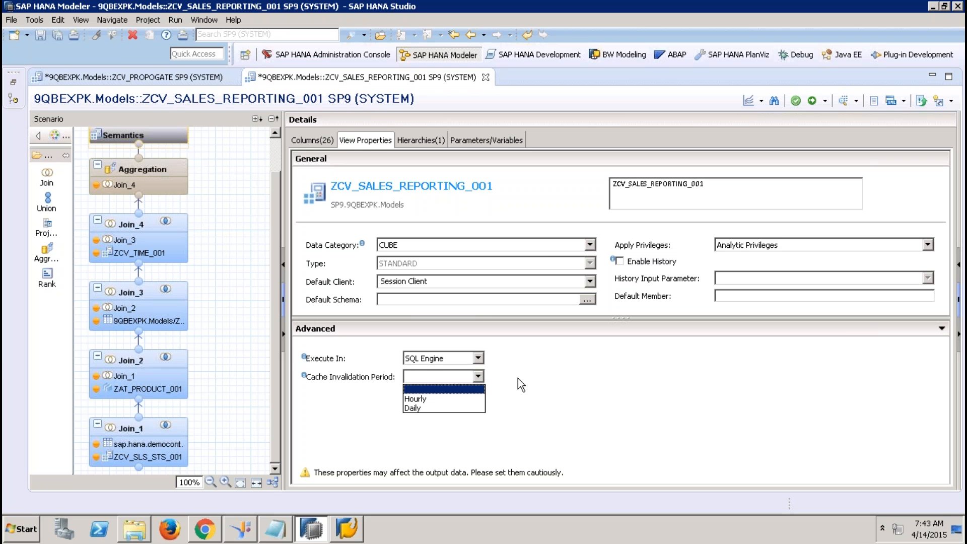
pyautogui.click(531, 375)
# - Switch to PowerPoint and review the slide's bullets on concat attributes, executing in SQL, extracting semantics and propagating to semantics
pyautogui.moveTo(691, 1)
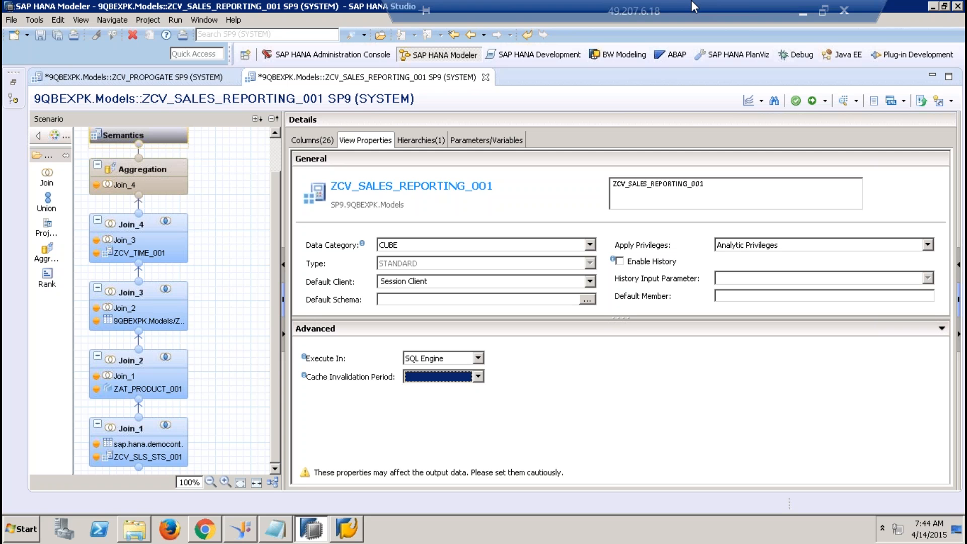
pyautogui.click(803, 14)
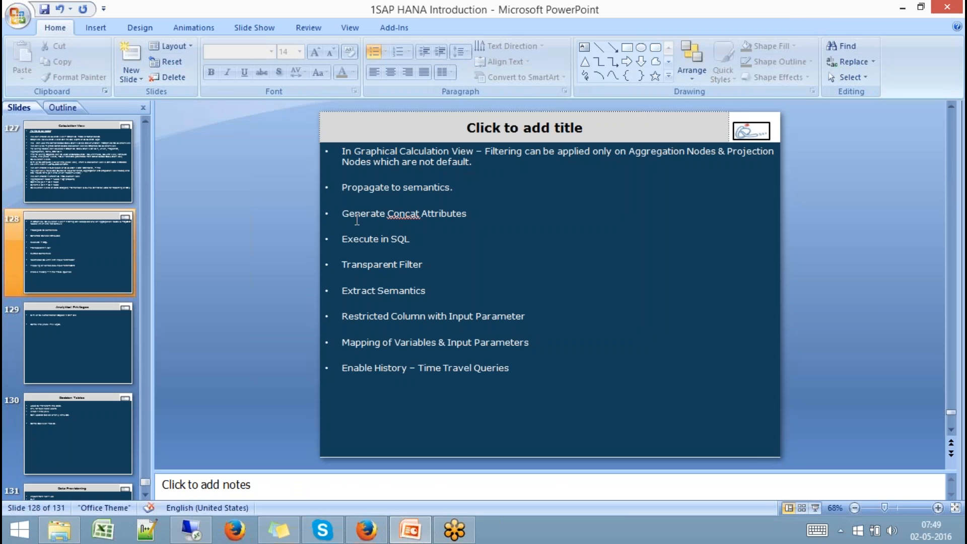
pyautogui.moveTo(341, 213); pyautogui.dragTo(476, 225)
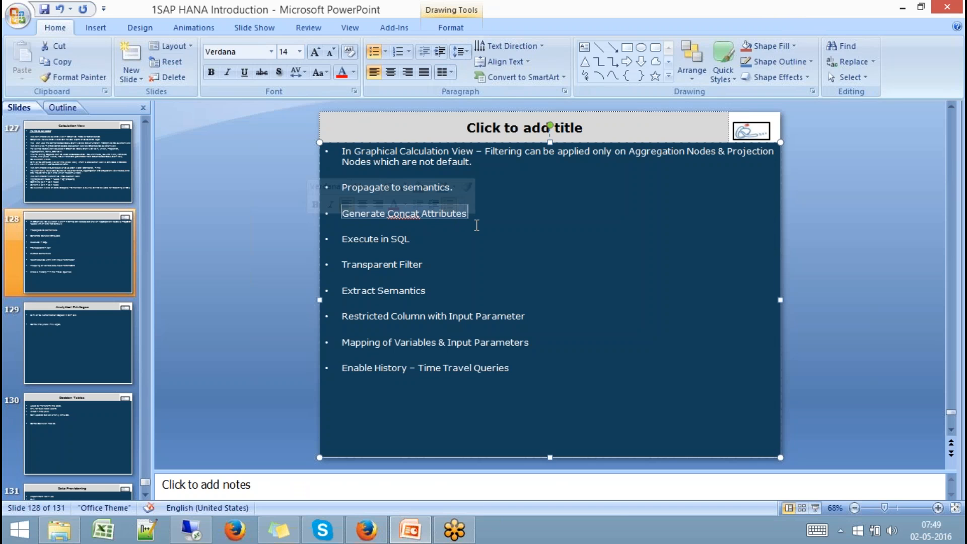
pyautogui.moveTo(423, 240); pyautogui.dragTo(346, 245)
pyautogui.moveTo(441, 294); pyautogui.dragTo(350, 294)
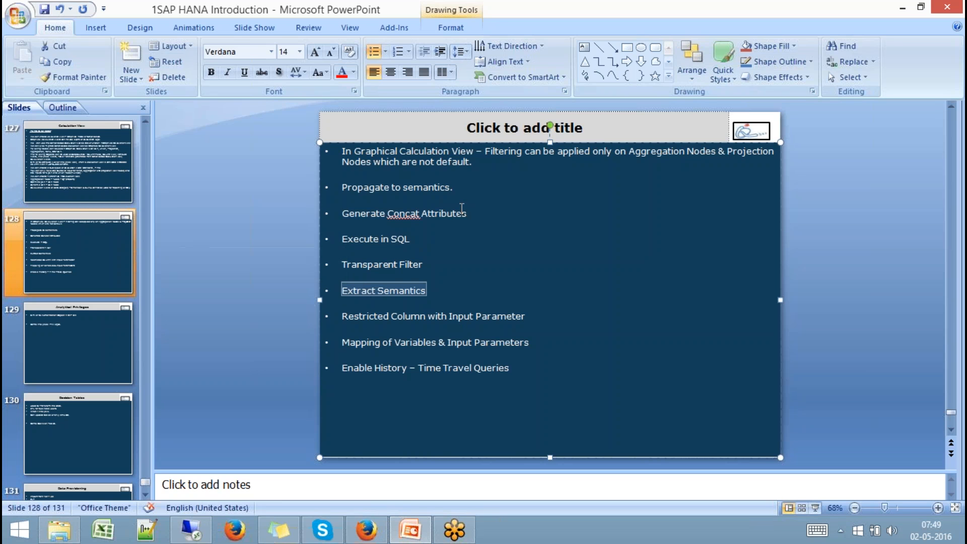
pyautogui.moveTo(456, 187); pyautogui.dragTo(376, 190)
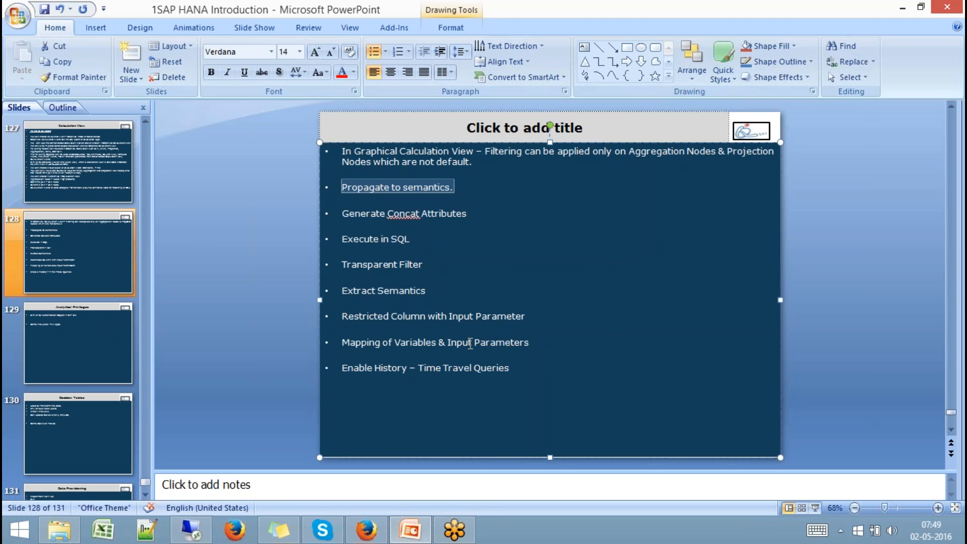
# - Switch back to SAP HANA Studio, open the Aggregation node and collapse its output Columns folder
pyautogui.click(196, 531)
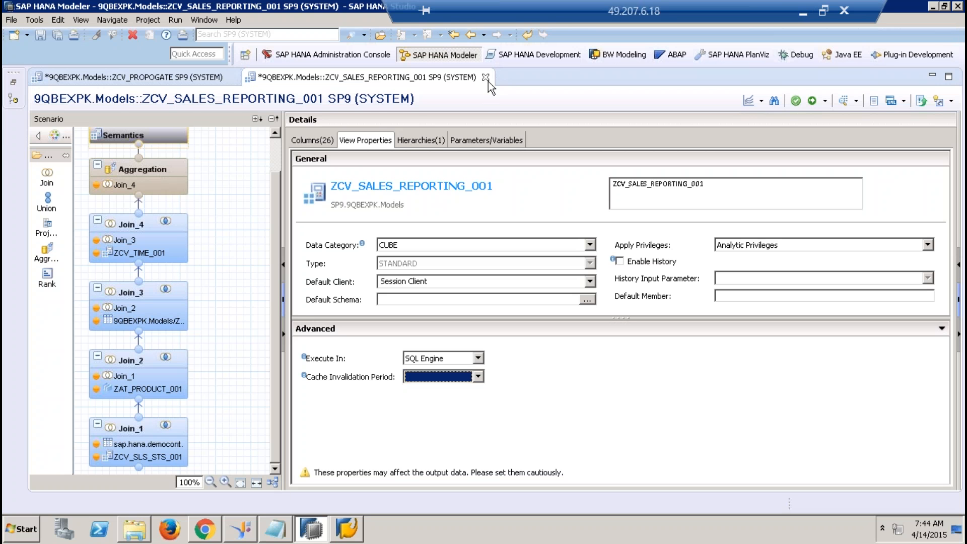
pyautogui.moveTo(164, 167)
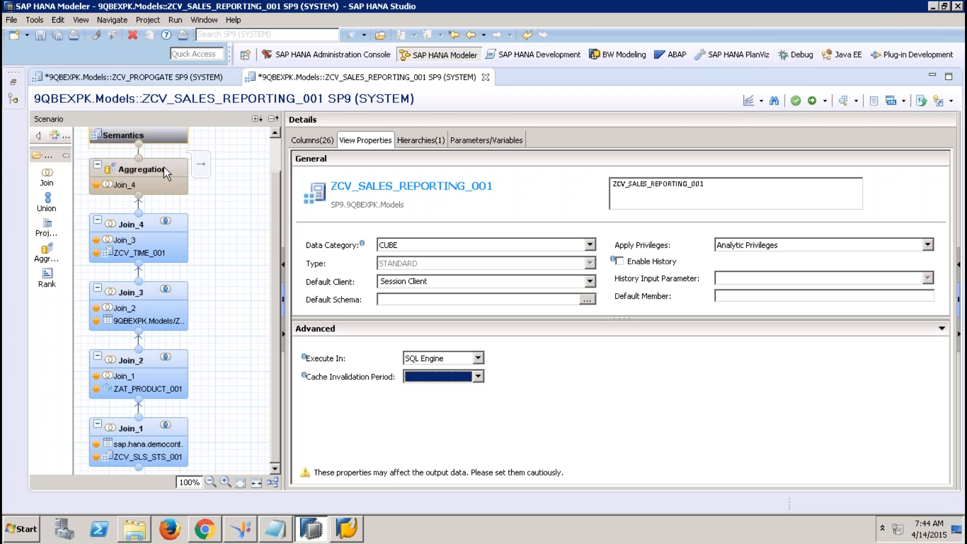
pyautogui.click(155, 173)
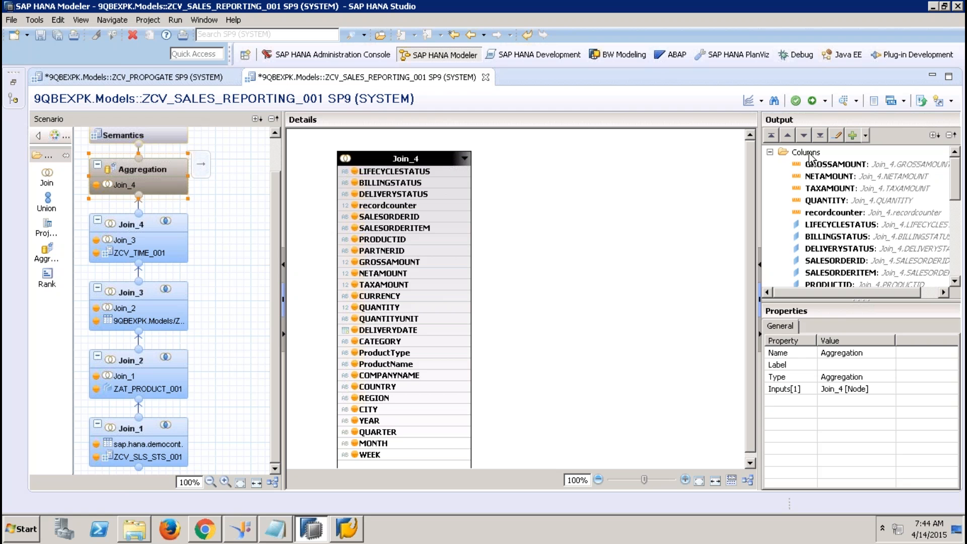
pyautogui.click(769, 152)
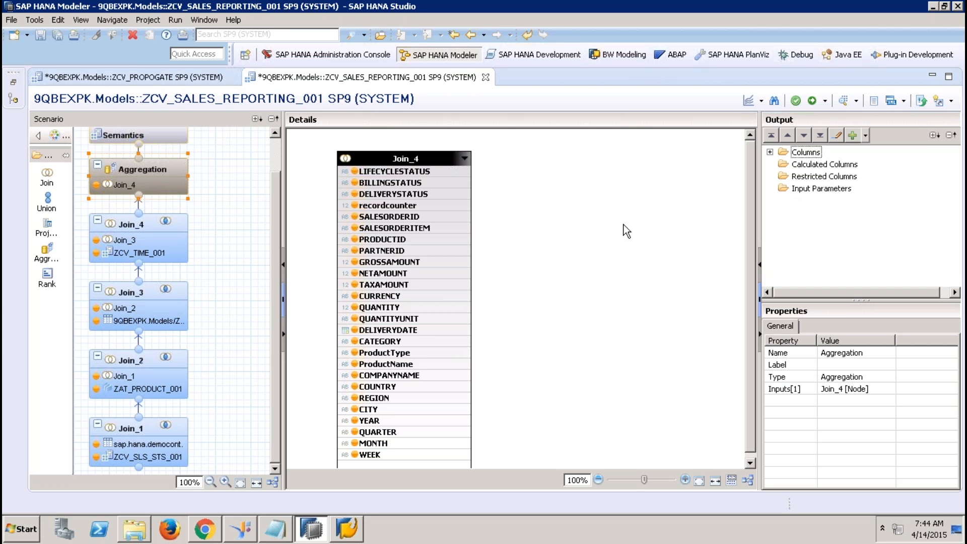
# - Examine the Column Type options in a new calculated column on the Aggregation node, leaving without creating it
pyautogui.click(808, 165)
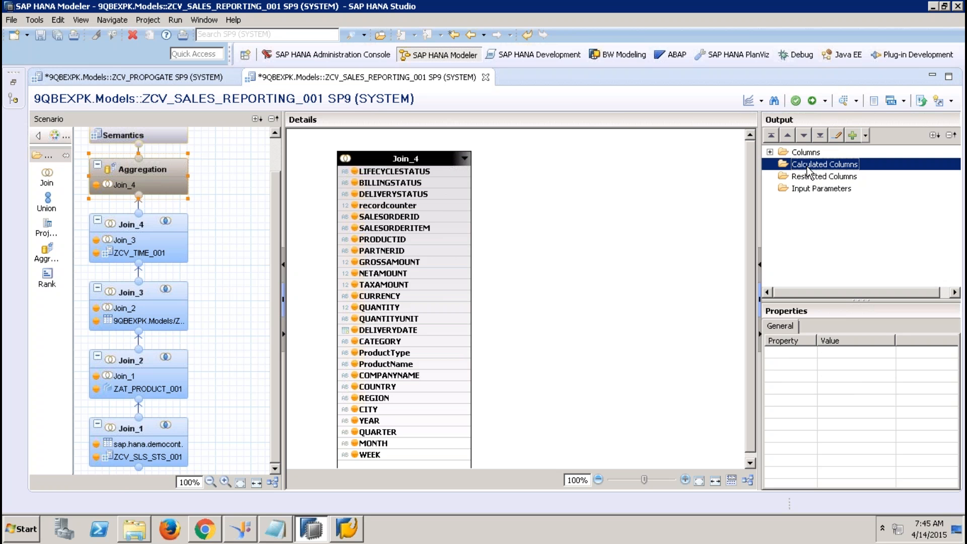
pyautogui.rightClick(808, 169)
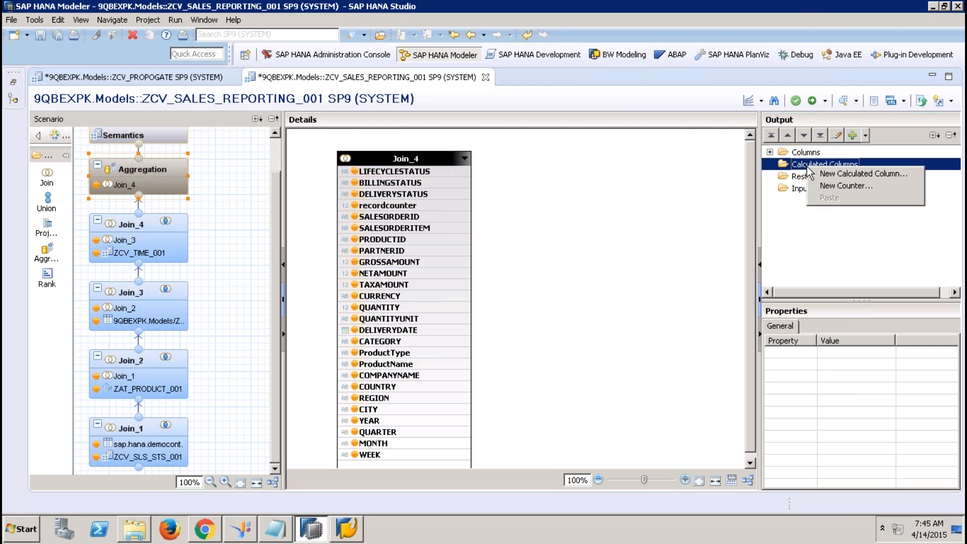
pyautogui.click(837, 177)
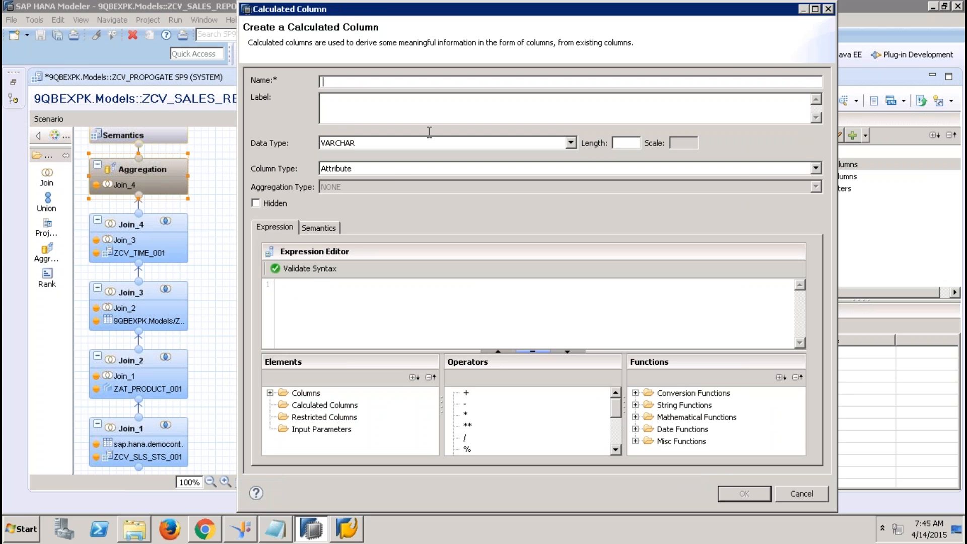
pyautogui.click(392, 168)
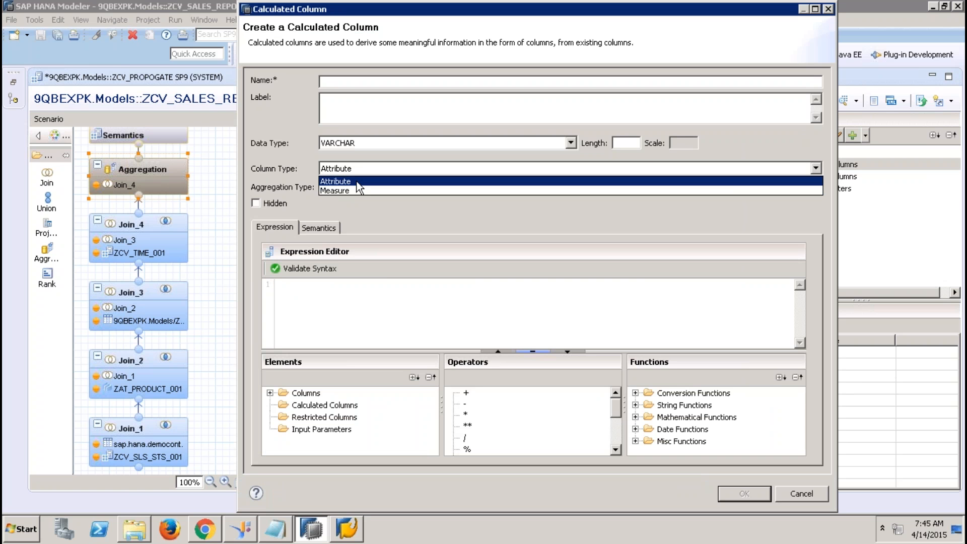
pyautogui.click(308, 300)
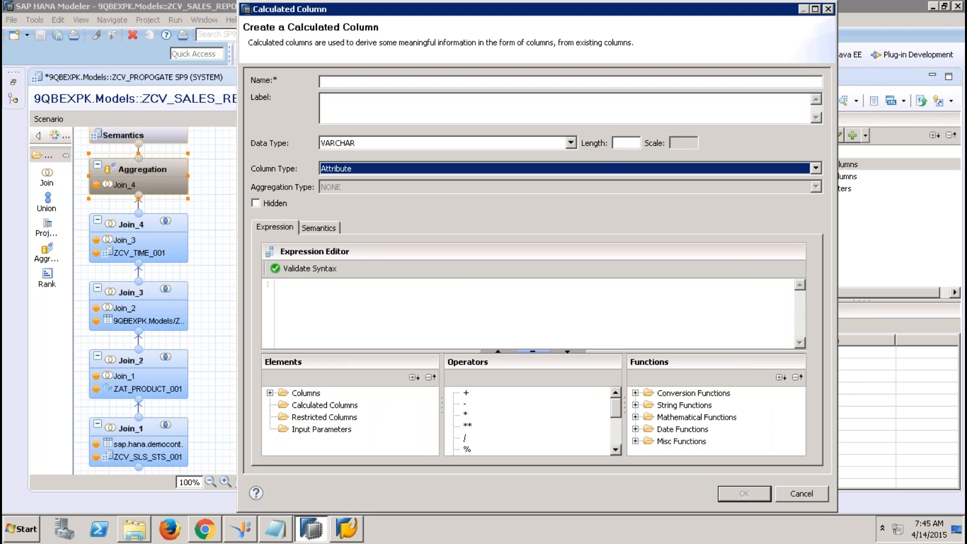
pyautogui.click(308, 300)
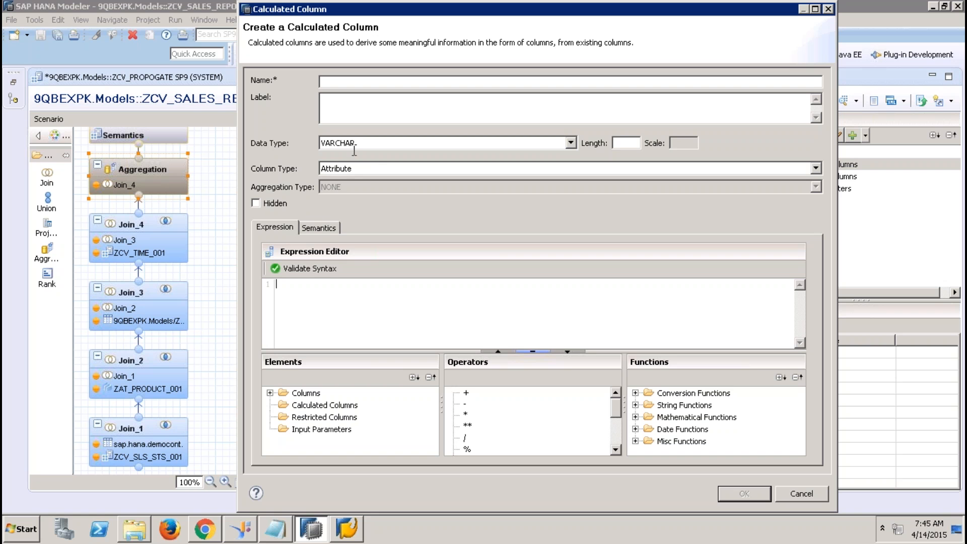
pyautogui.click(367, 168)
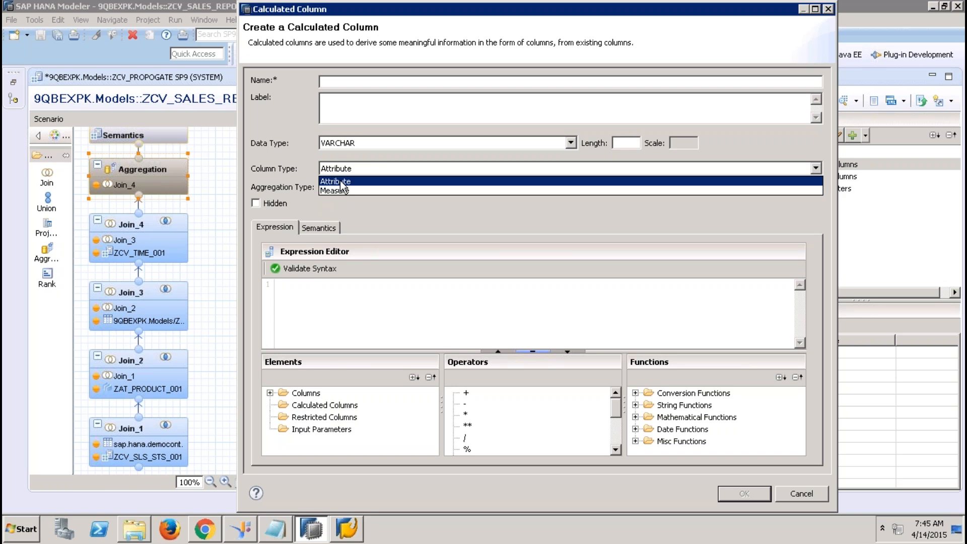
pyautogui.click(327, 430)
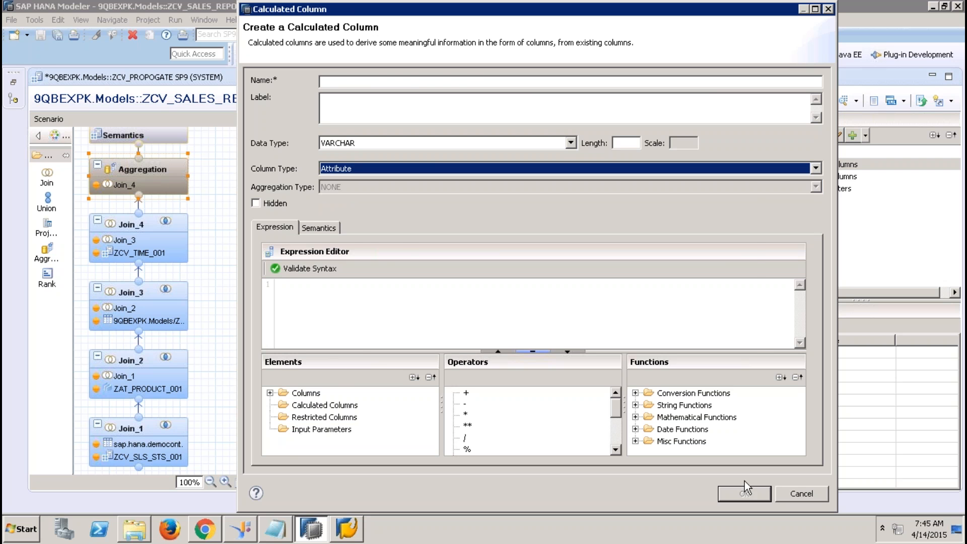
pyautogui.click(795, 491)
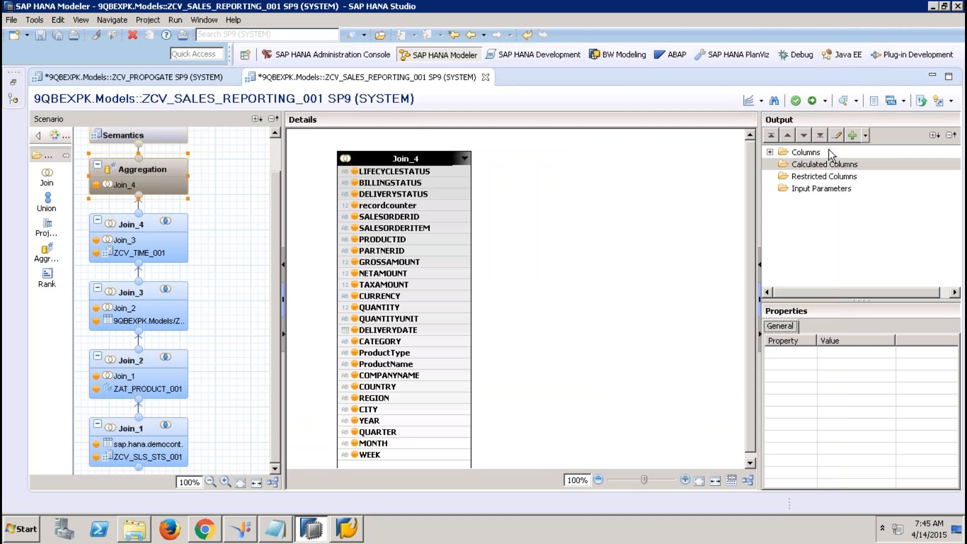
pyautogui.click(817, 179)
pyautogui.rightClick(817, 179)
pyautogui.click(833, 184)
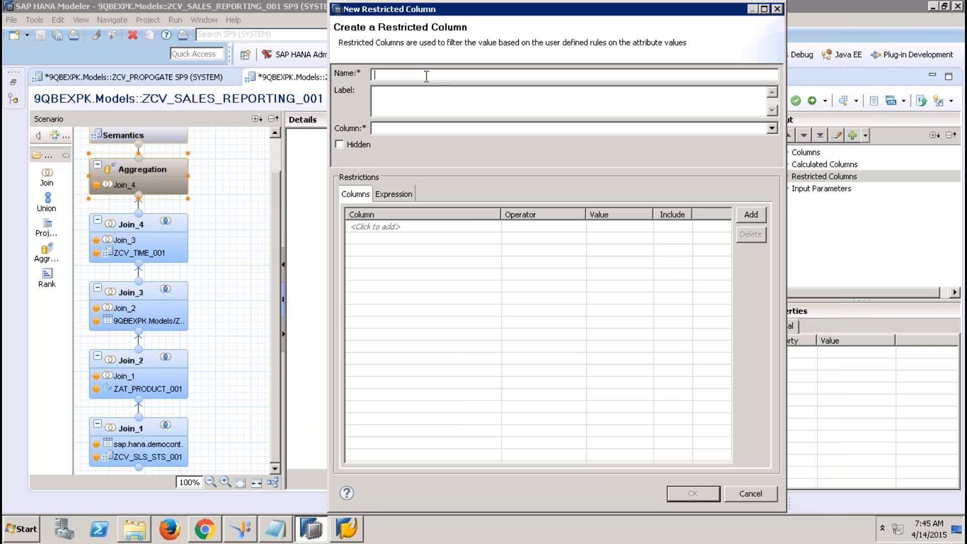
pyautogui.click(441, 130)
pyautogui.click(448, 154)
pyautogui.click(649, 229)
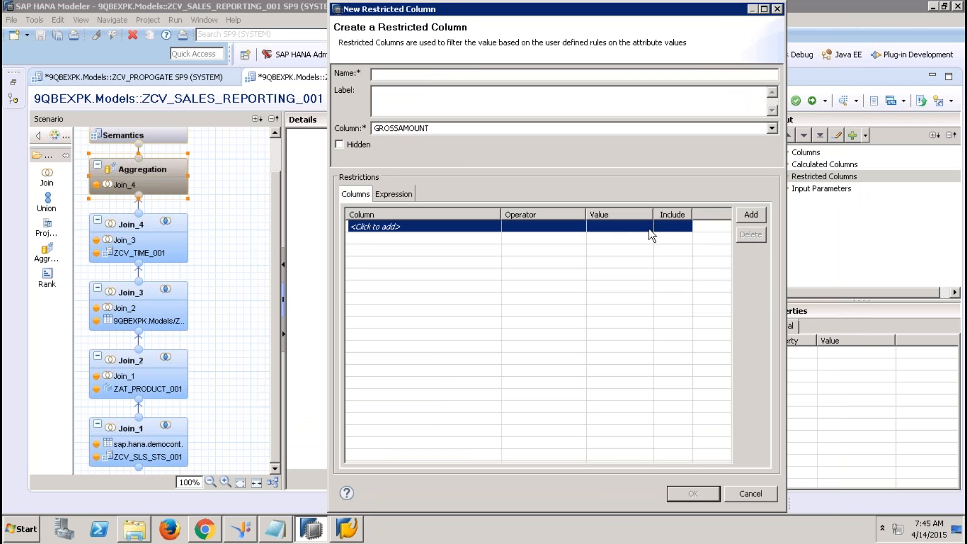
pyautogui.click(489, 224)
pyautogui.click(488, 222)
pyautogui.click(622, 322)
pyautogui.click(754, 494)
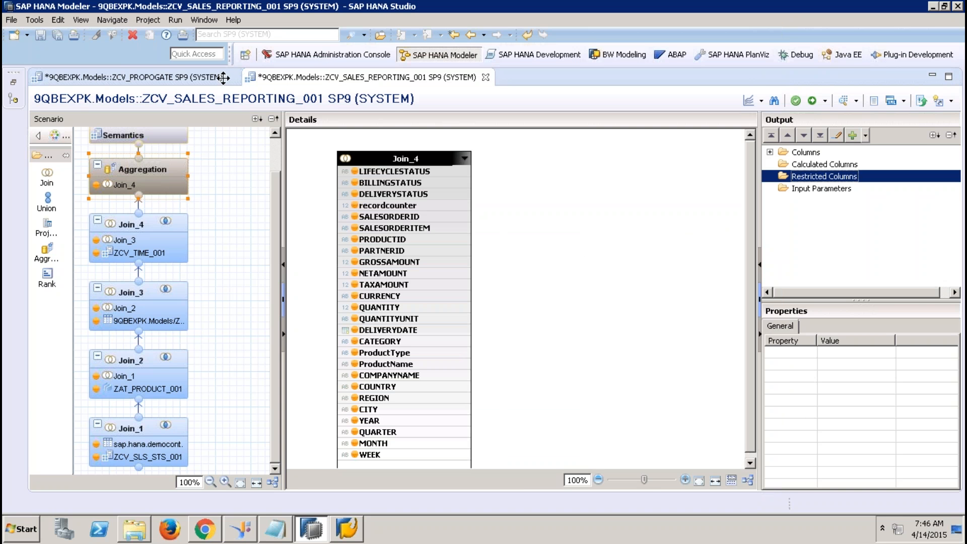
# - Preview the raw data of ZCV_SALES_REPORTING_001, examine its region and measure columns, and close the preview
pyautogui.click(844, 101)
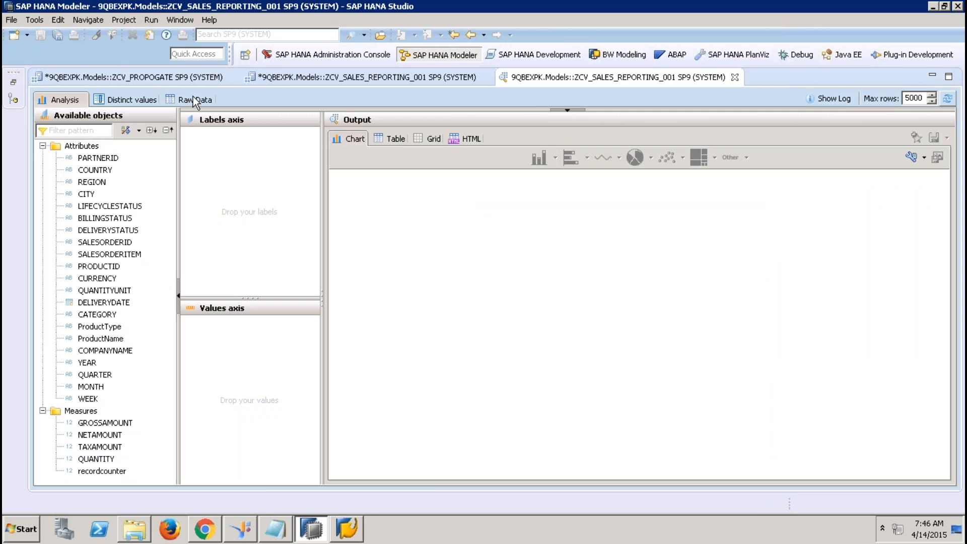
pyautogui.click(194, 100)
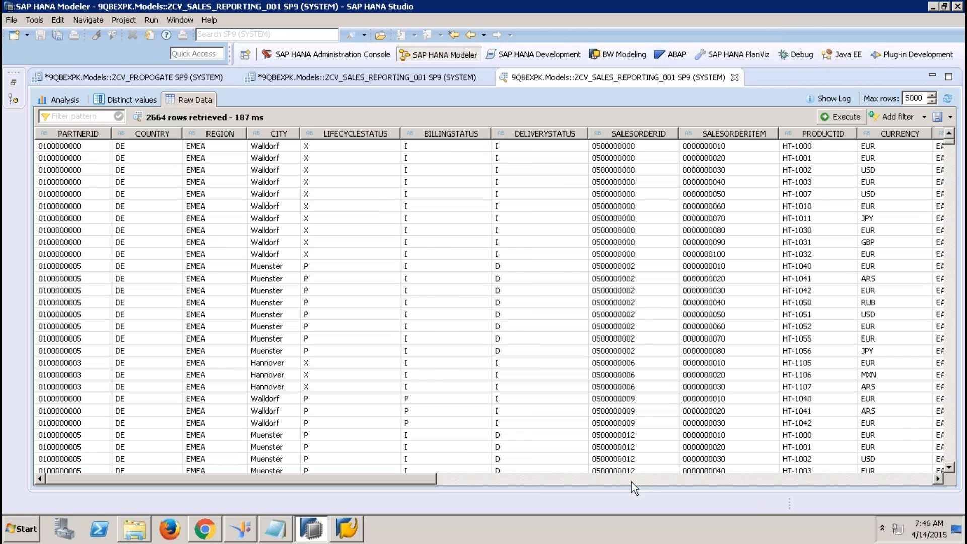
pyautogui.click(631, 480)
pyautogui.click(858, 481)
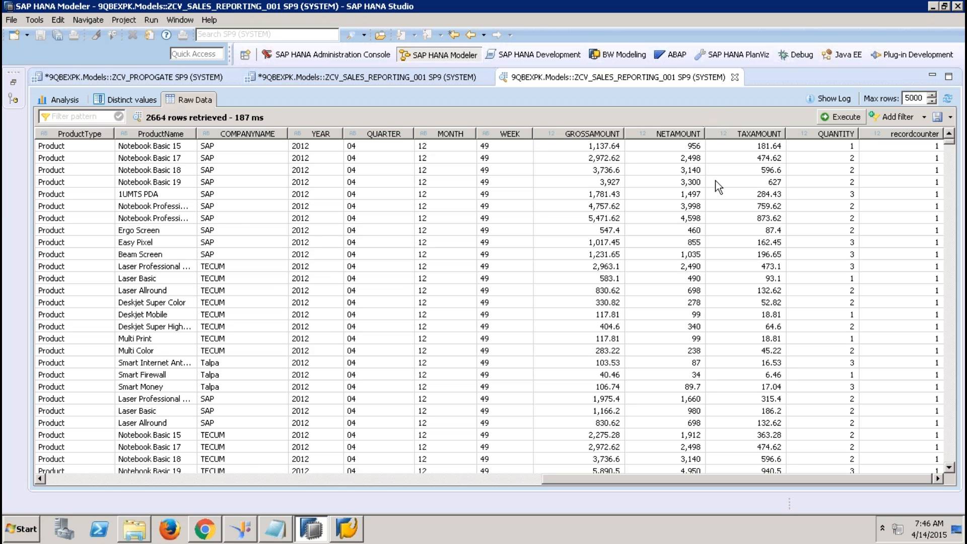
pyautogui.click(734, 77)
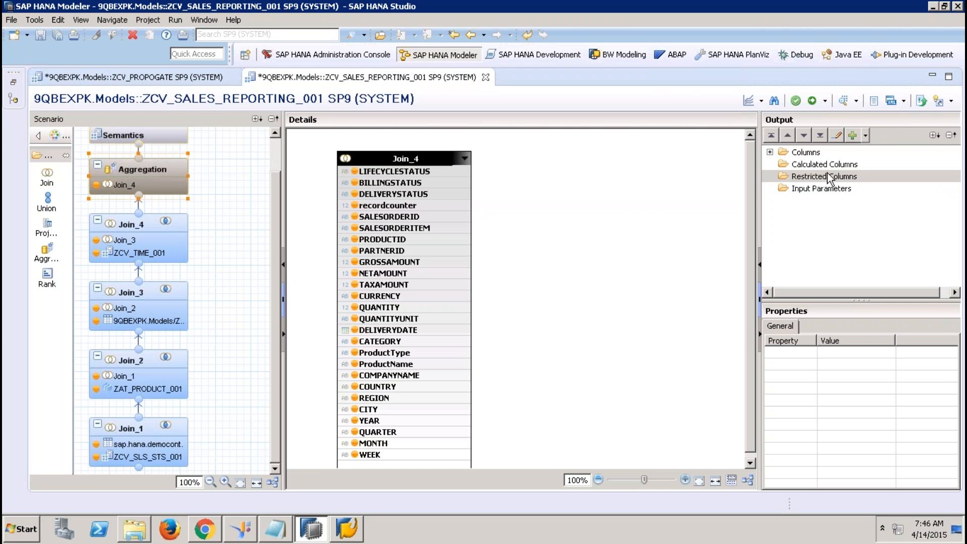
# - Define a new restricted column with name and label GrosssAmount_emea, based on the GROSSAMOUNT column
pyautogui.rightClick(835, 176)
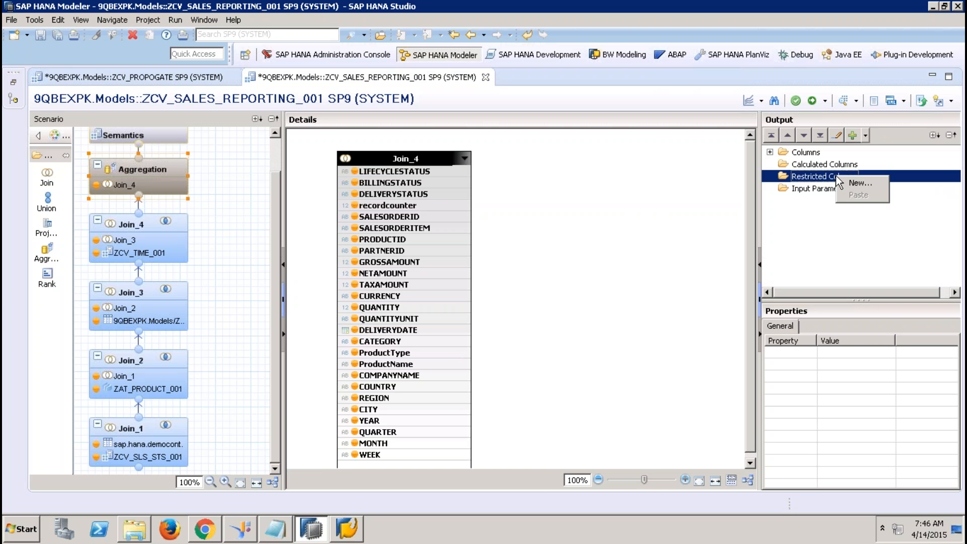
pyautogui.click(848, 182)
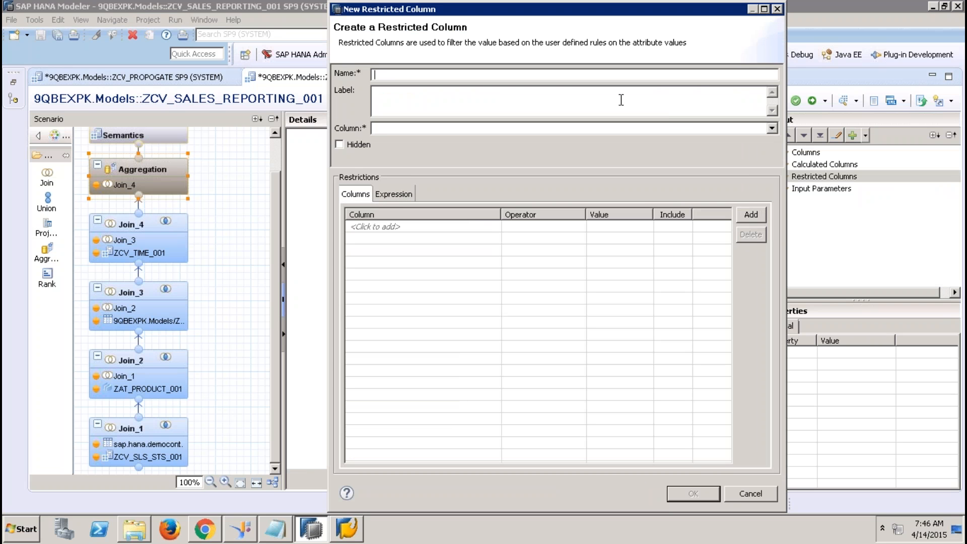
pyautogui.write('GrosssAmount_emea')
pyautogui.click(525, 98)
pyautogui.click(463, 128)
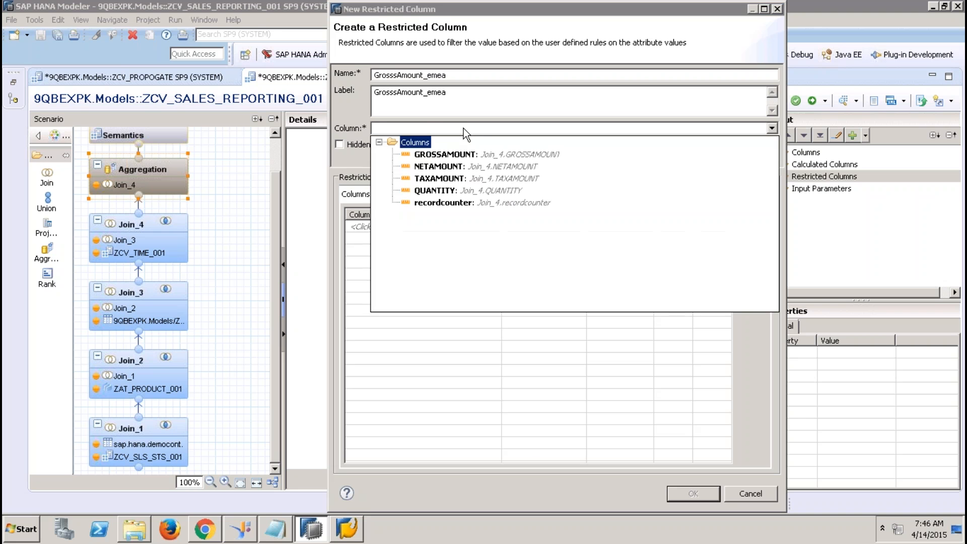
pyautogui.click(443, 154)
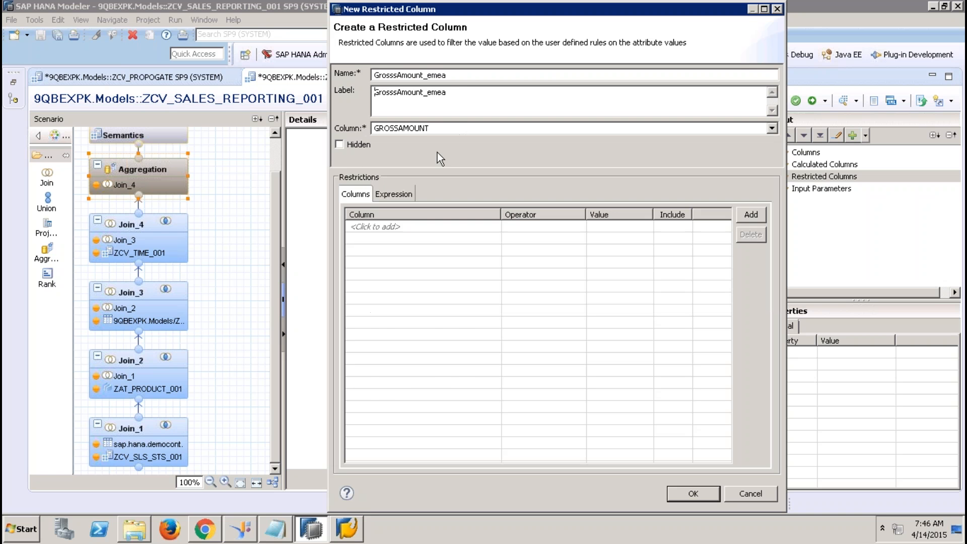
# - Restrict the new column to records whose REGION equals the fixed value EMEA
pyautogui.click(412, 229)
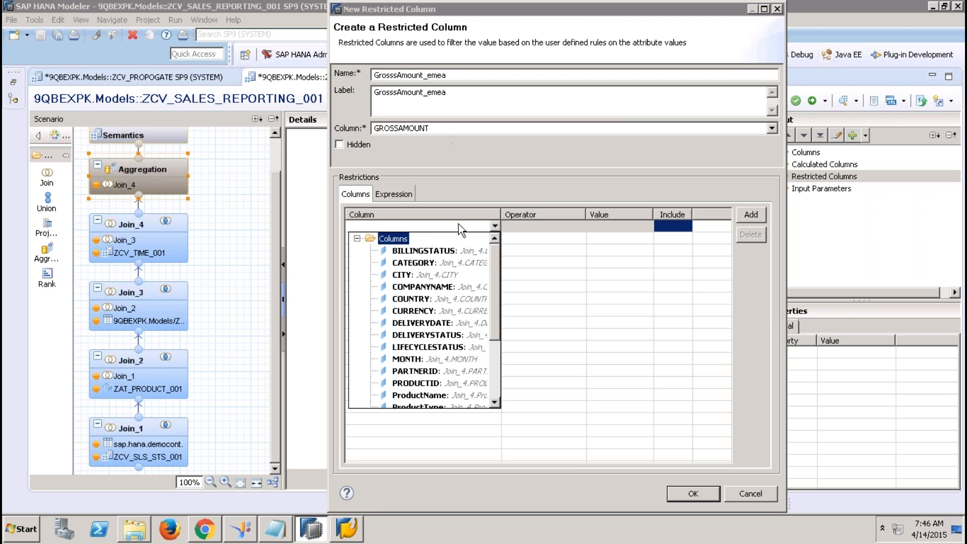
pyautogui.click(494, 355)
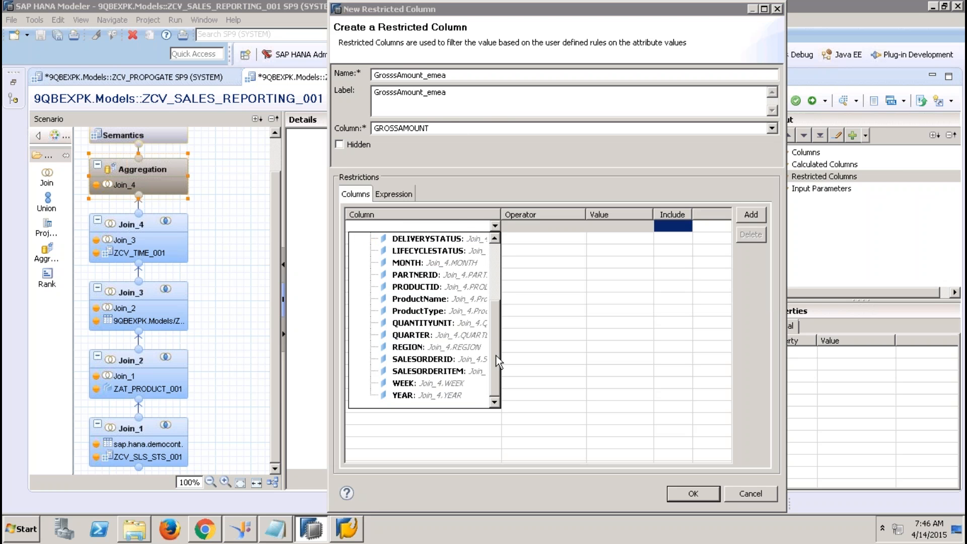
pyautogui.click(449, 346)
pyautogui.click(619, 226)
pyautogui.click(646, 228)
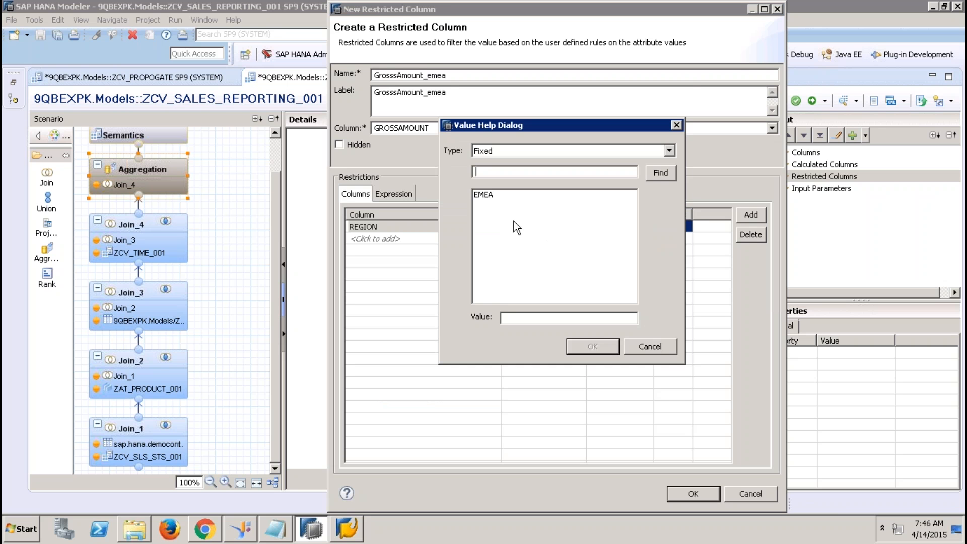
pyautogui.doubleClick(491, 197)
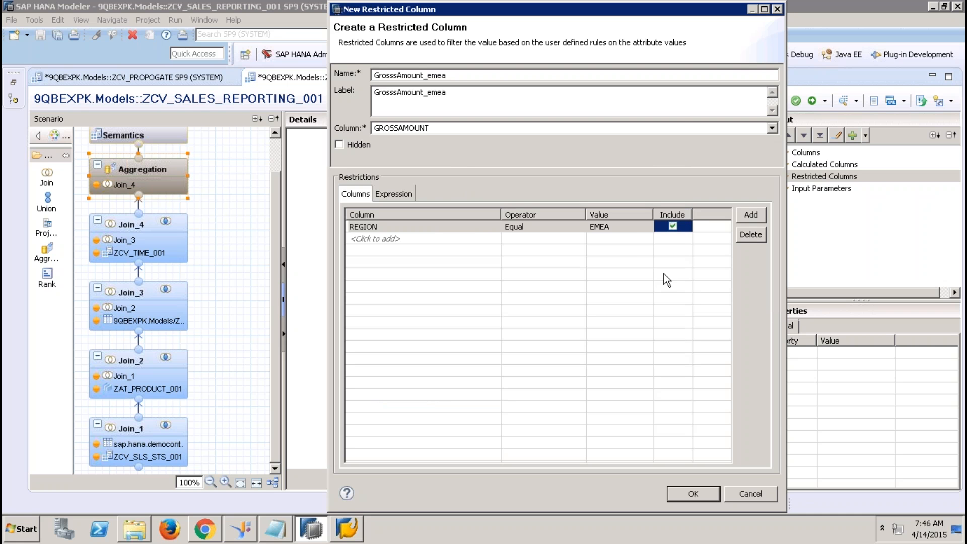
# - Reselect EMEA with type Fixed for the REGION restriction and create the restricted column
pyautogui.click(638, 229)
pyautogui.click(647, 226)
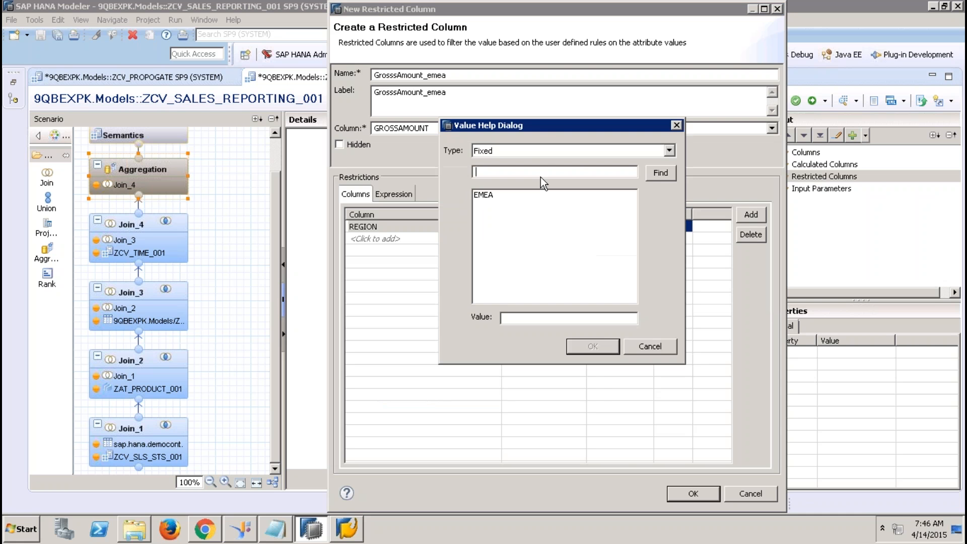
pyautogui.click(521, 150)
pyautogui.click(501, 165)
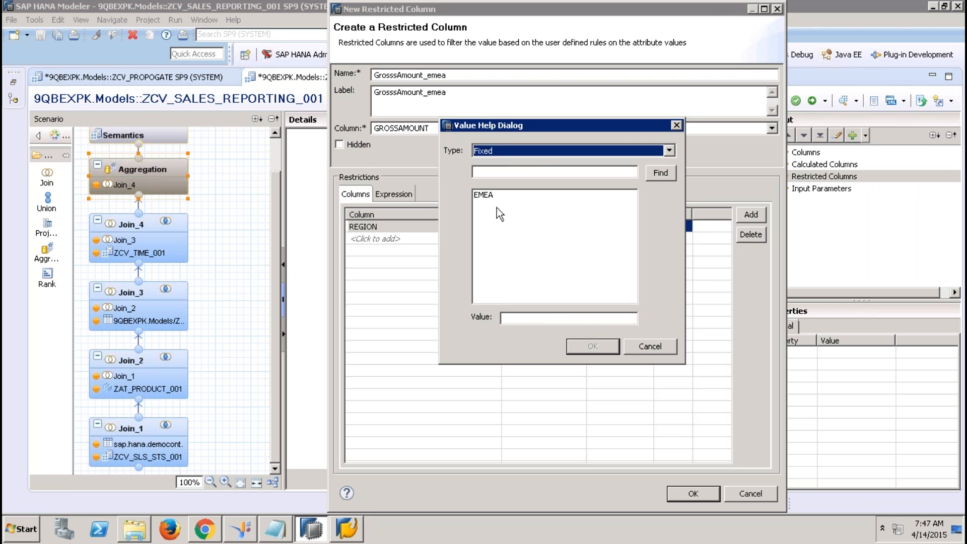
pyautogui.doubleClick(483, 195)
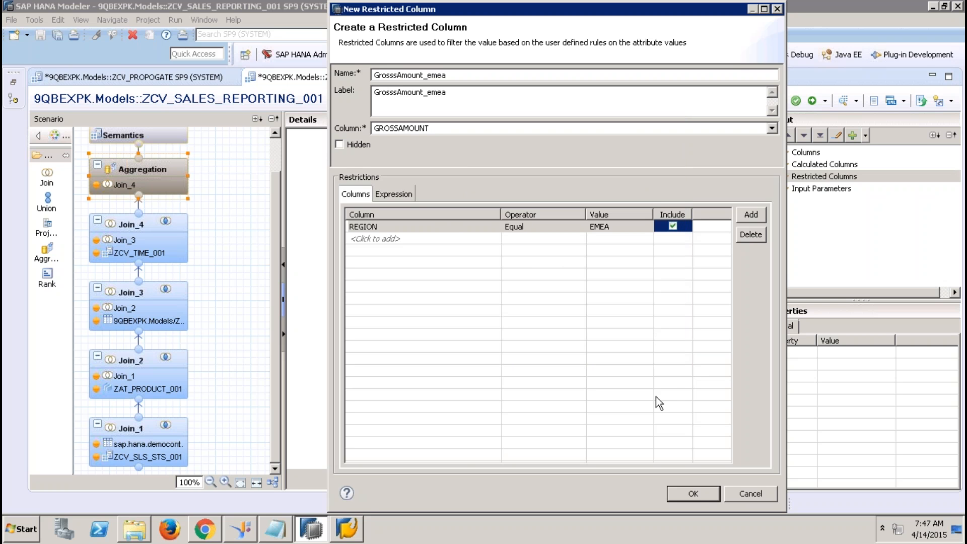
pyautogui.click(694, 492)
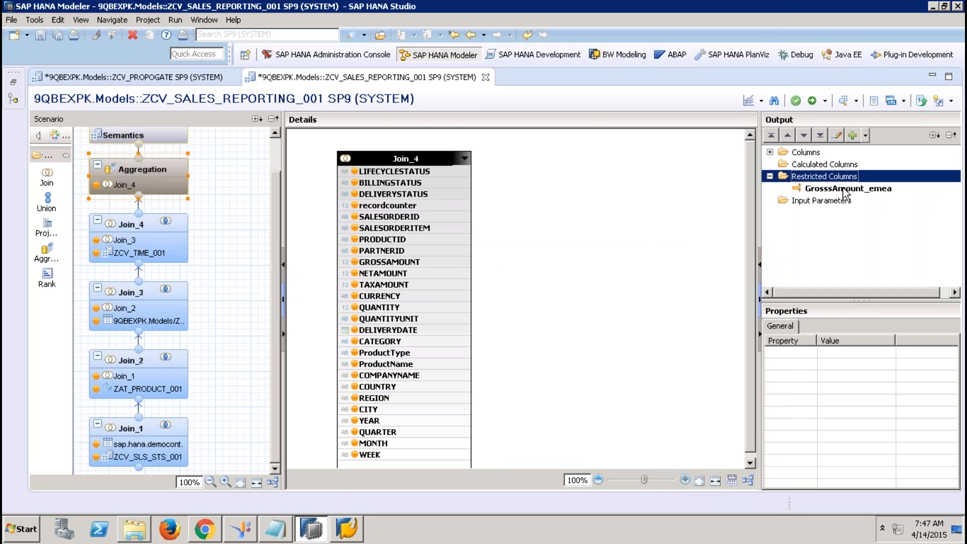
# - Close the ZCV_SALES_REPORTING_001 and ZCV_PROPOGATE calculation views without saving their changes
pyautogui.click(485, 77)
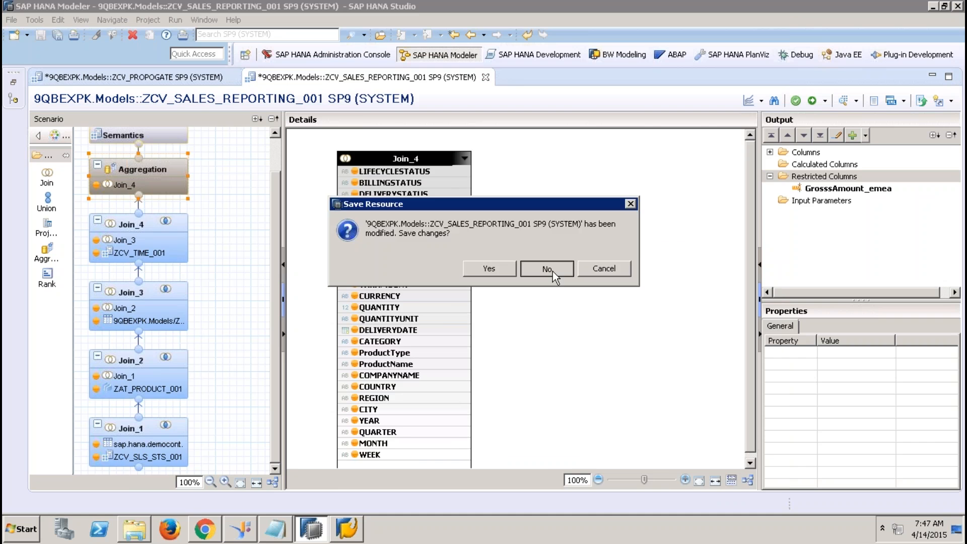
pyautogui.click(547, 269)
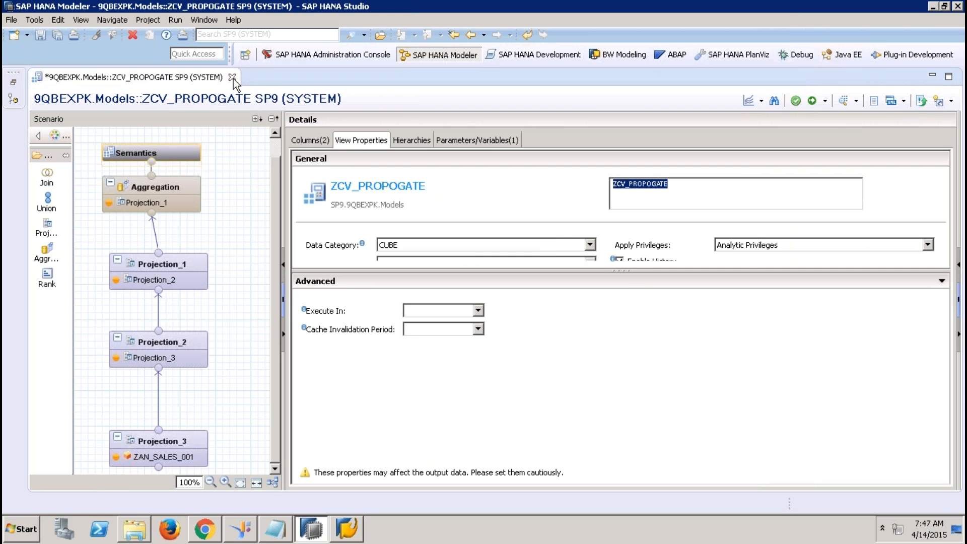
pyautogui.click(232, 77)
pyautogui.click(545, 269)
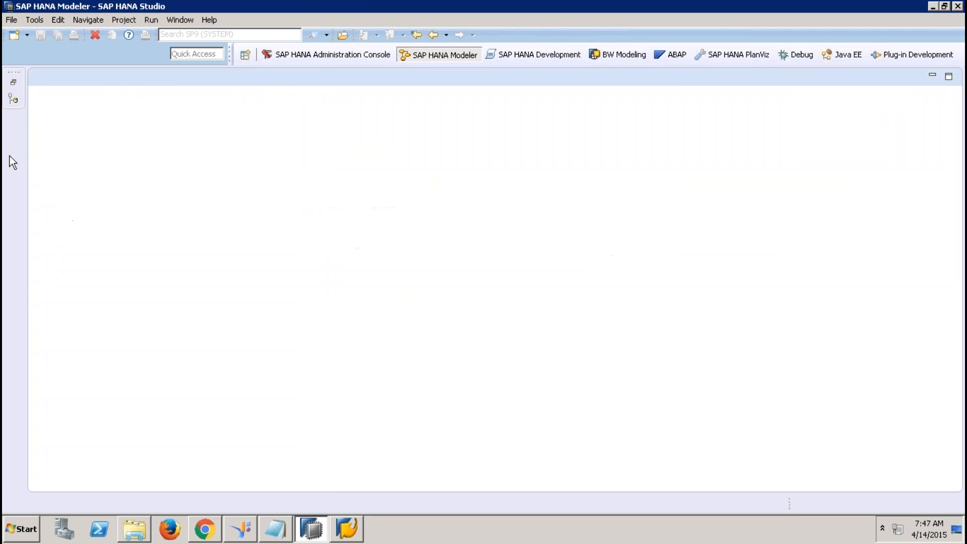
# - Create a graphical calculation view named and labelled ZCV_RESTRICTED_COLUMN in 9QBEXPK.Models with data category CUBE
pyautogui.click(13, 91)
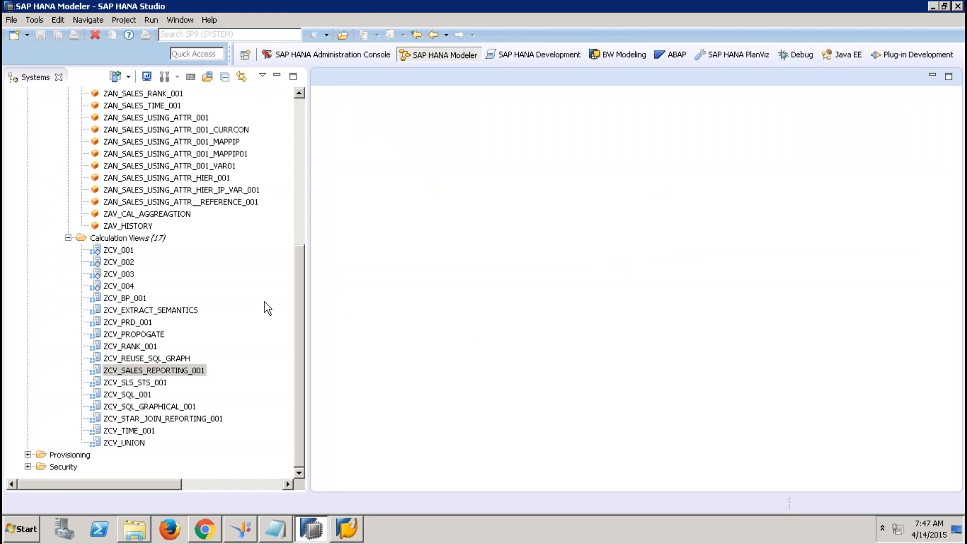
pyautogui.click(139, 240)
pyautogui.rightClick(139, 239)
pyautogui.click(195, 265)
pyautogui.write('ZCV_RE')
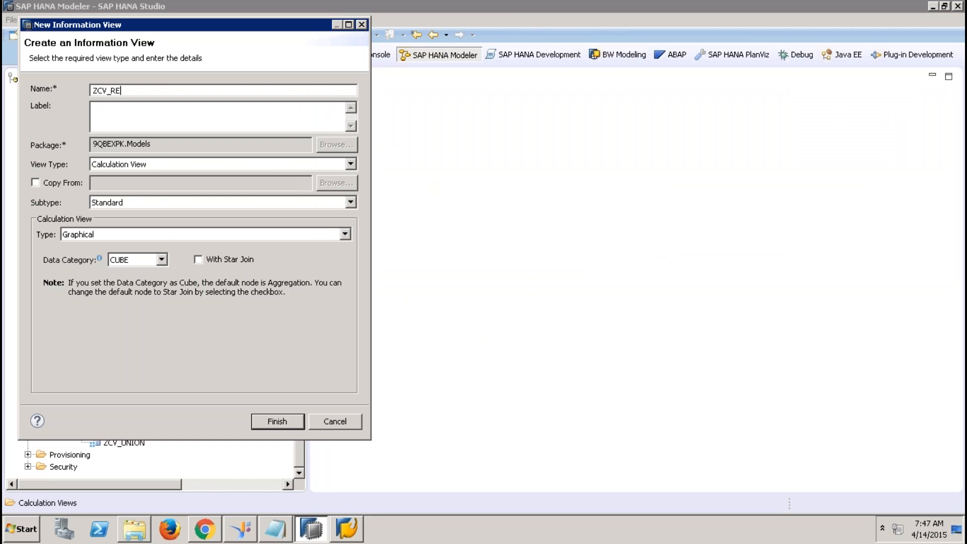
pyautogui.write('STRICTED_COLUMN')
pyautogui.press('Tab')
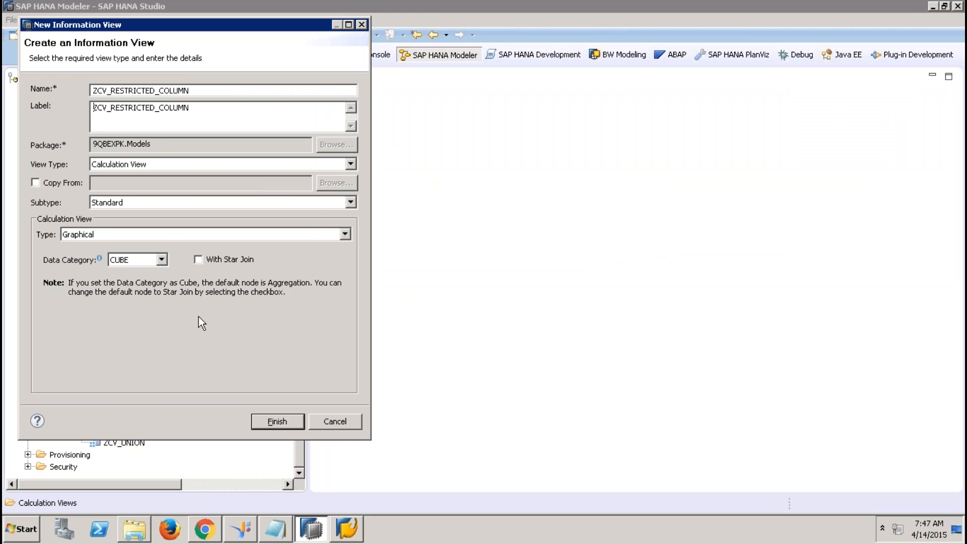
pyautogui.click(291, 422)
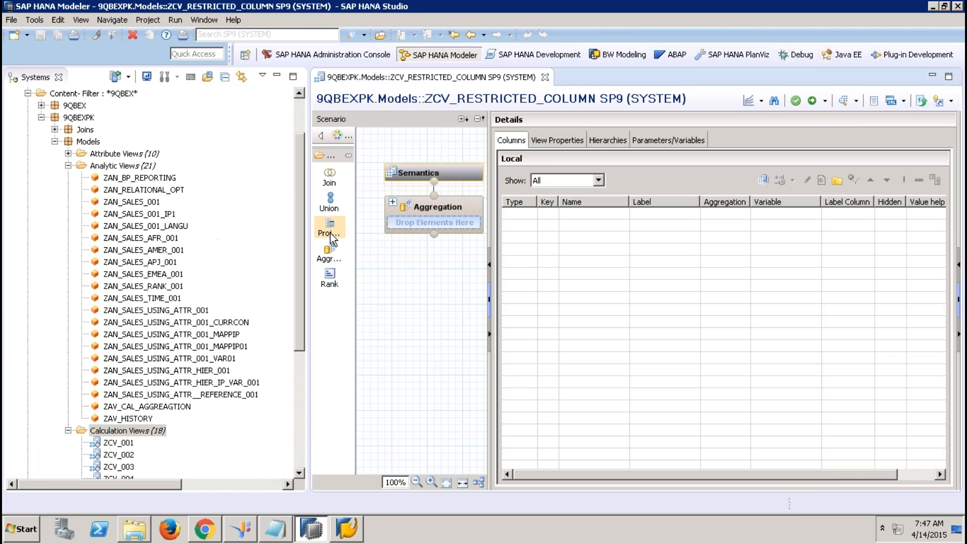
# - Add a Projection node to the scenario with analytic view ZAN_SALES_001 as its source, and maximize the editor
pyautogui.moveTo(329, 228); pyautogui.dragTo(370, 297)
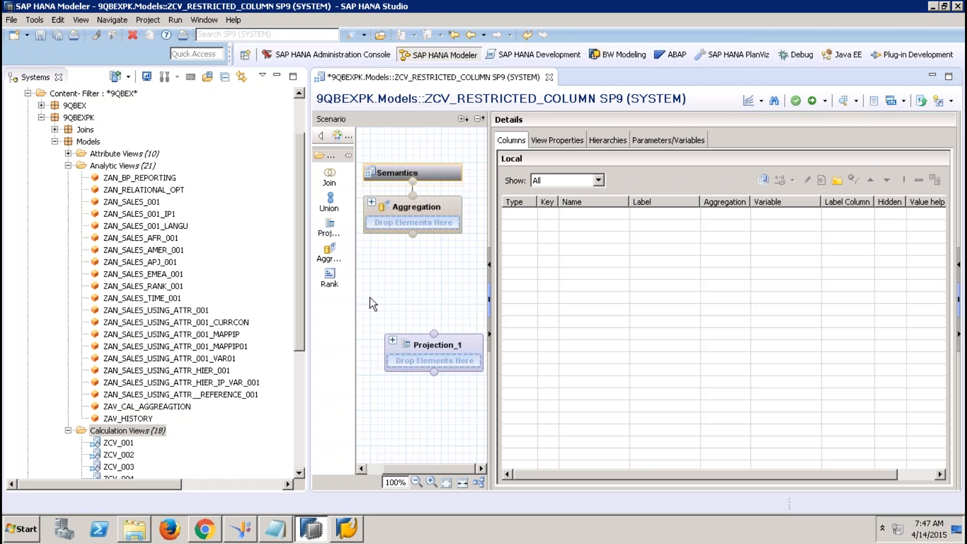
pyautogui.click(425, 344)
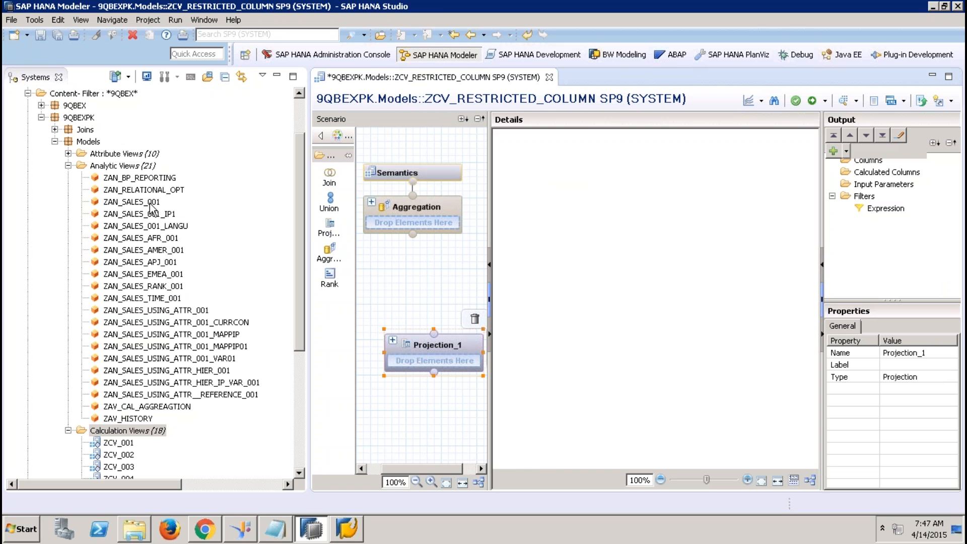
pyautogui.moveTo(132, 201); pyautogui.dragTo(433, 362)
pyautogui.click(276, 77)
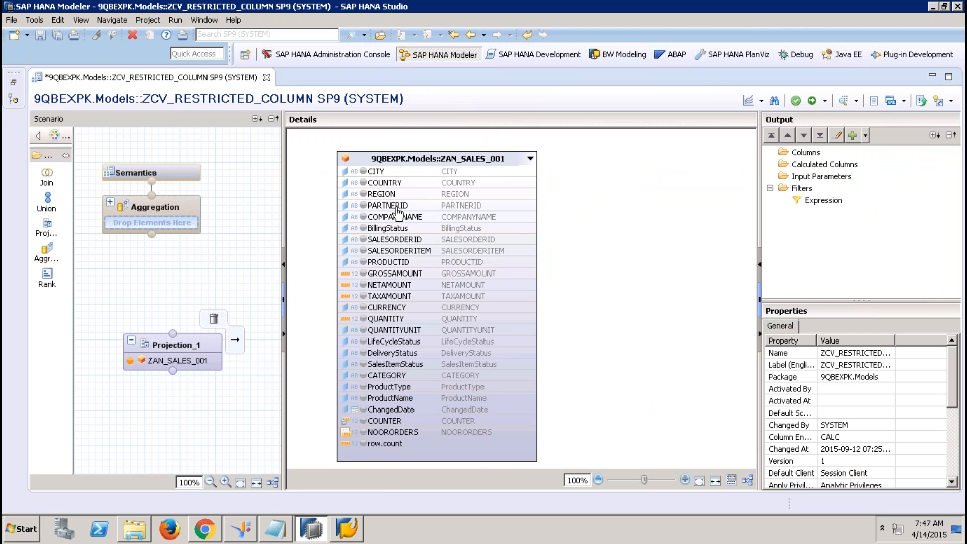
# - Add COMPANYNAME, GROSSAMOUNT and REGION to the Projection_1 output and connect the node to Aggregation
pyautogui.click(362, 217)
pyautogui.click(363, 274)
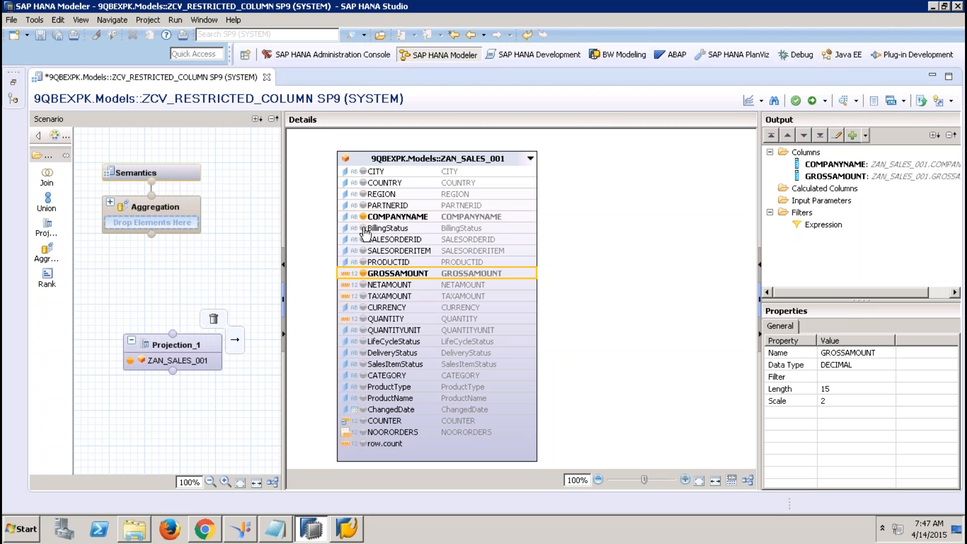
pyautogui.click(363, 195)
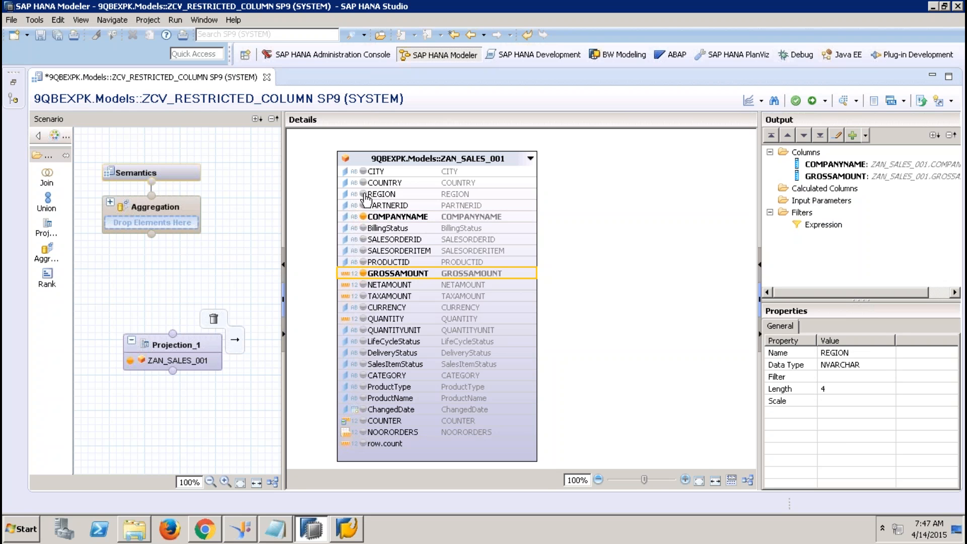
pyautogui.moveTo(174, 334); pyautogui.dragTo(162, 209)
# - In the Aggregation node, add COMPANYNAME and REGION to the output and GROSSAMOUNT as an aggregated column
pyautogui.click(162, 208)
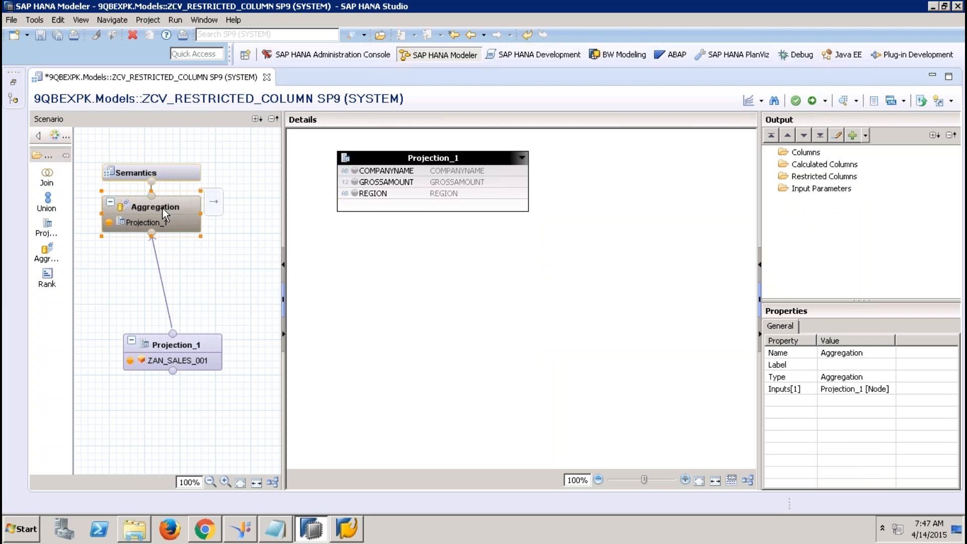
pyautogui.click(404, 171)
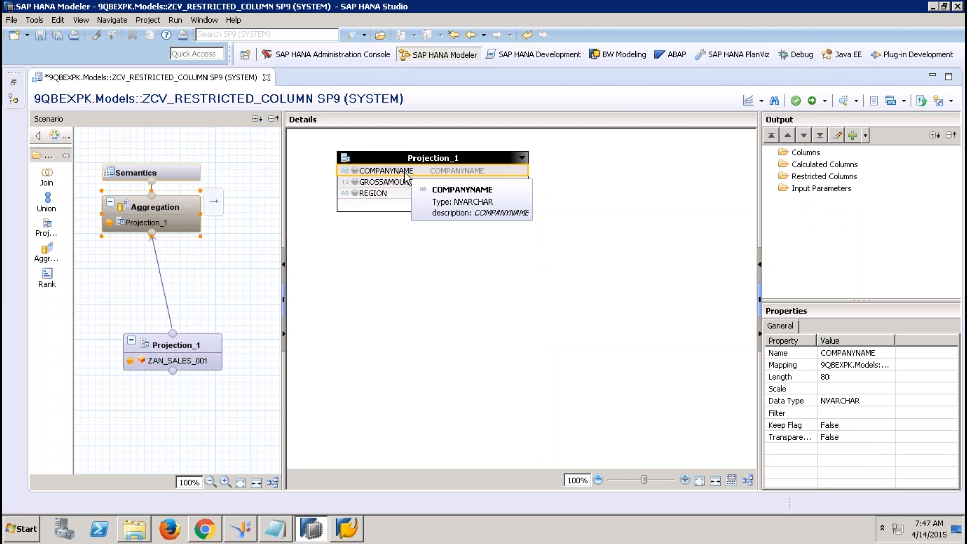
pyautogui.rightClick(404, 171)
pyautogui.click(433, 191)
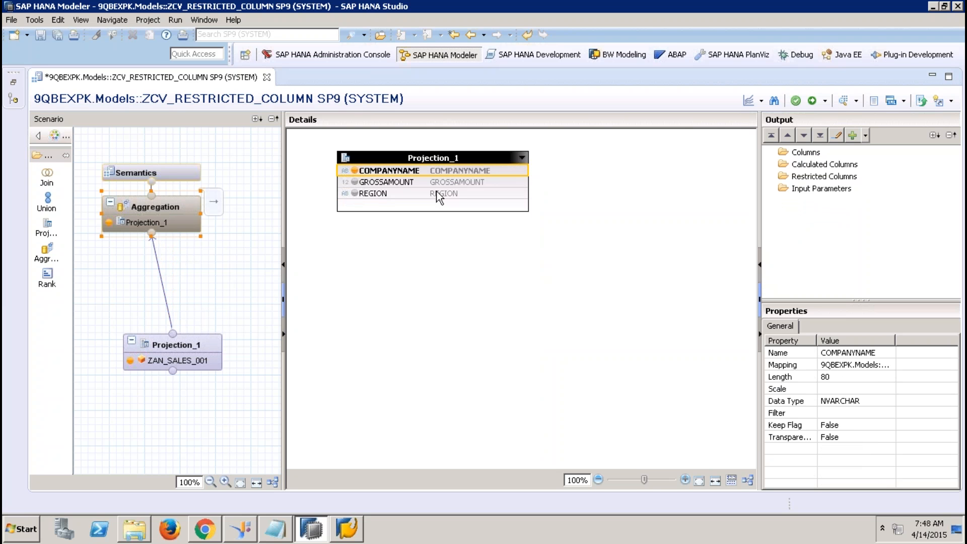
pyautogui.click(411, 194)
pyautogui.rightClick(411, 194)
pyautogui.click(450, 213)
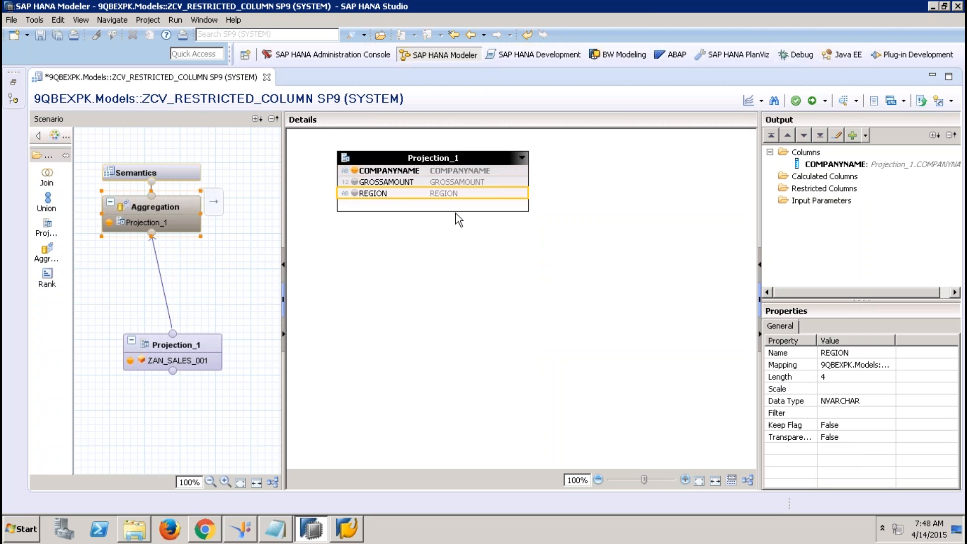
pyautogui.click(405, 187)
pyautogui.rightClick(405, 187)
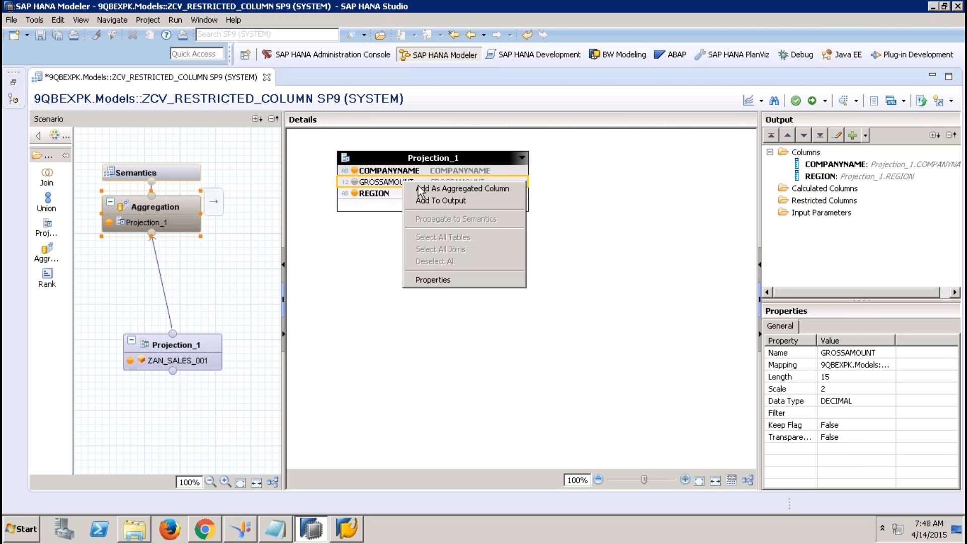
pyautogui.click(451, 190)
# - Auto-assign the attribute and measure types in the Semantics node, then save and activate the view
pyautogui.click(177, 176)
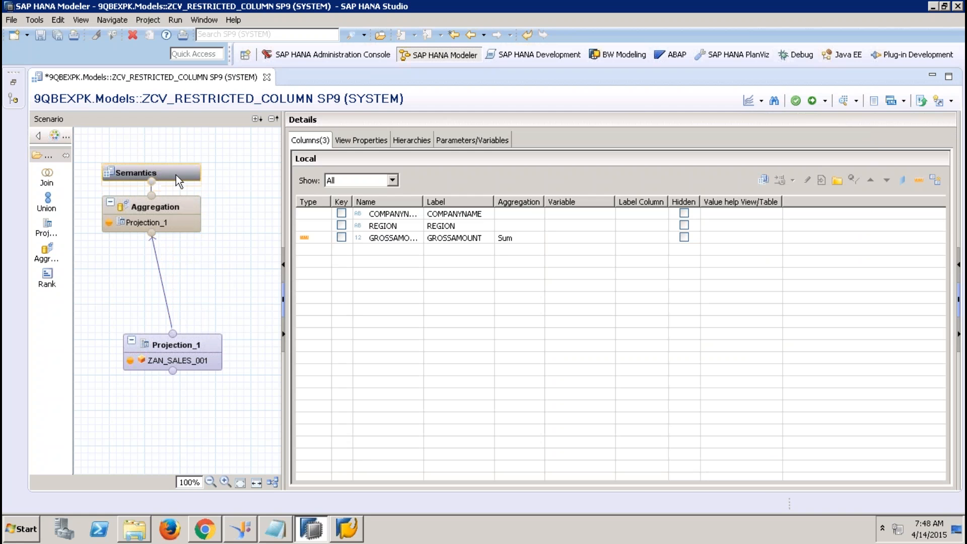
pyautogui.click(935, 179)
pyautogui.click(813, 100)
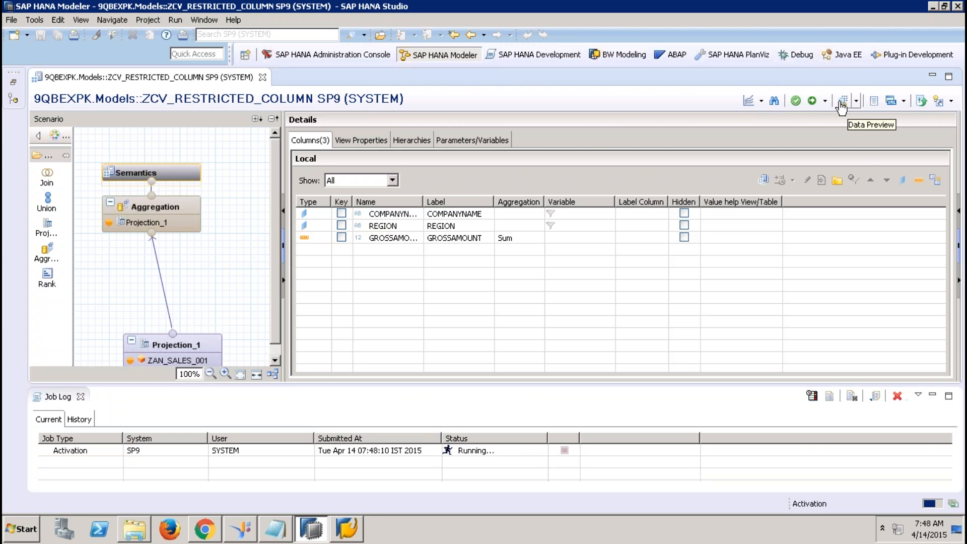
# - Preview the raw data of ZCV_RESTRICTED_COLUMN to check gross amounts by company and region, and close the preview
pyautogui.click(840, 102)
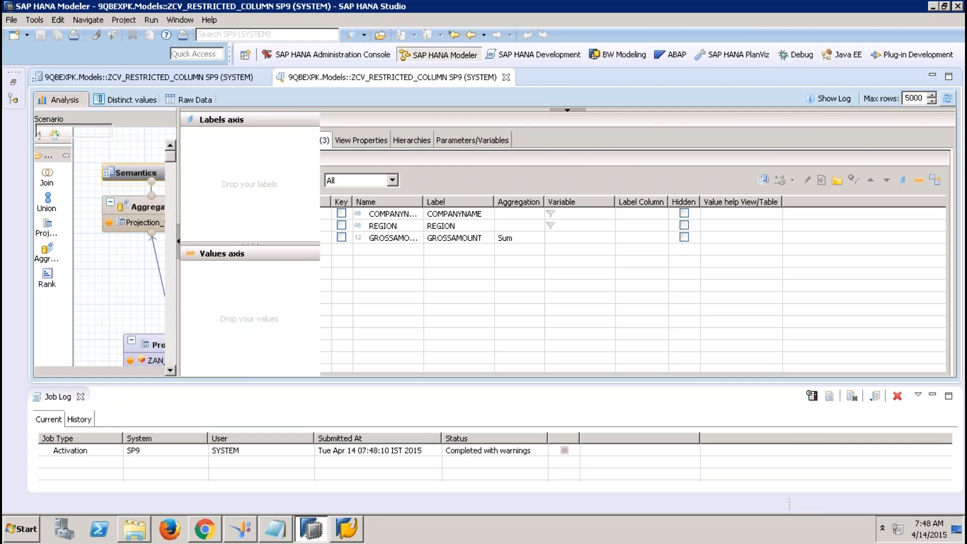
pyautogui.click(195, 100)
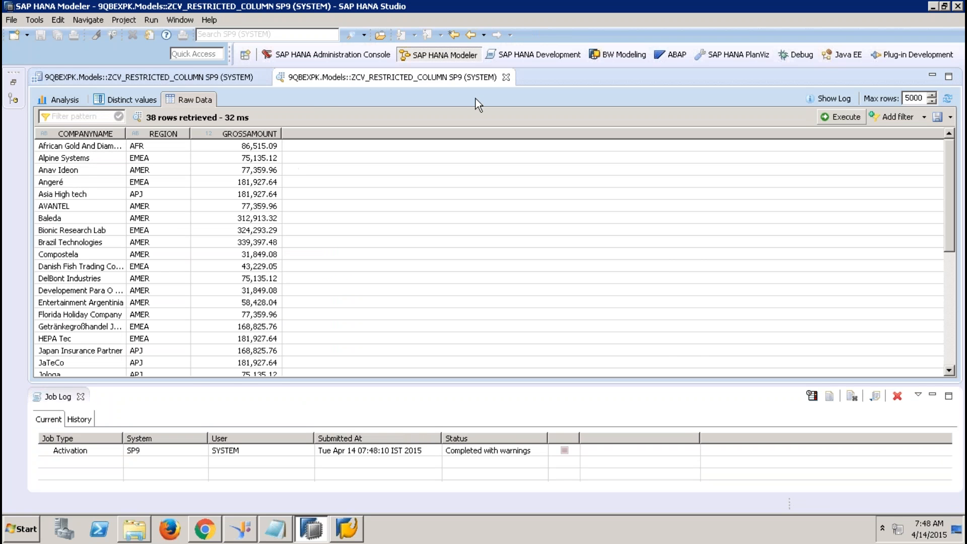
pyautogui.click(504, 77)
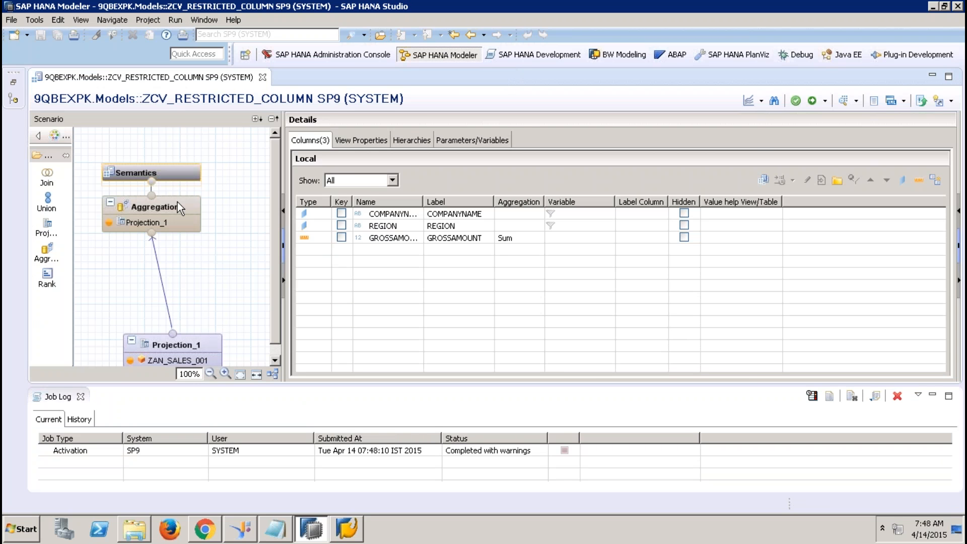
# - Hide the REGION column in the Semantics node
pyautogui.click(177, 203)
pyautogui.click(187, 173)
pyautogui.click(684, 237)
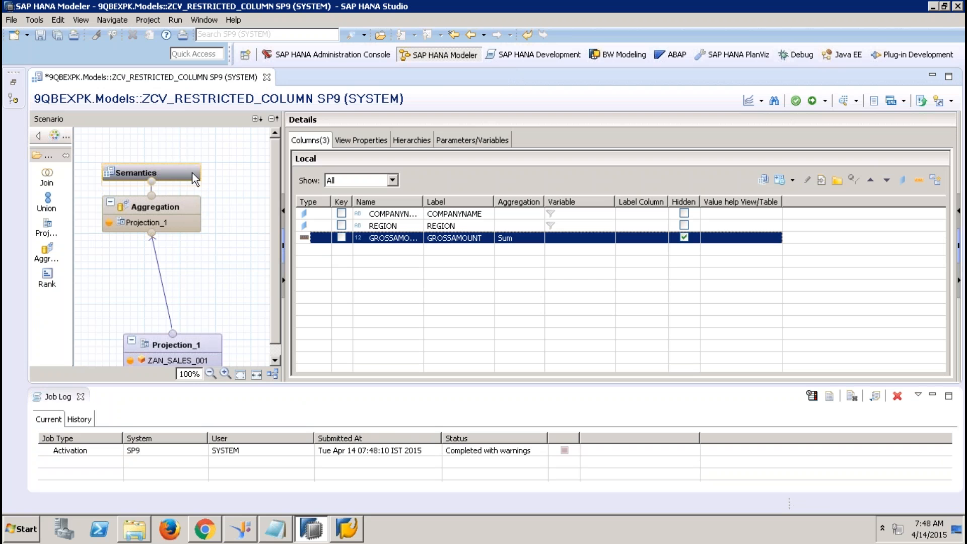
pyautogui.click(684, 226)
# - Close the job log and start a new restricted column on the Aggregation node
pyautogui.click(161, 208)
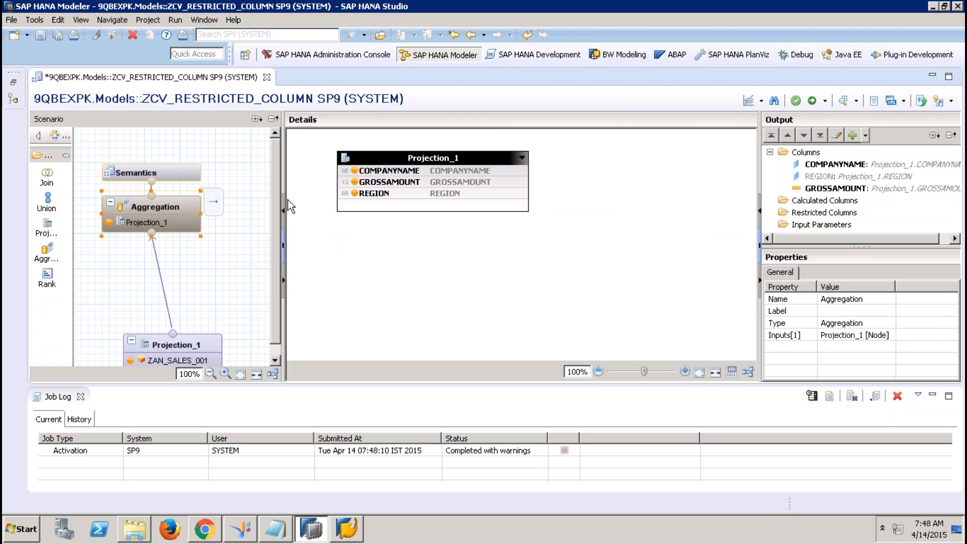
pyautogui.click(82, 397)
pyautogui.click(82, 397)
pyautogui.click(811, 201)
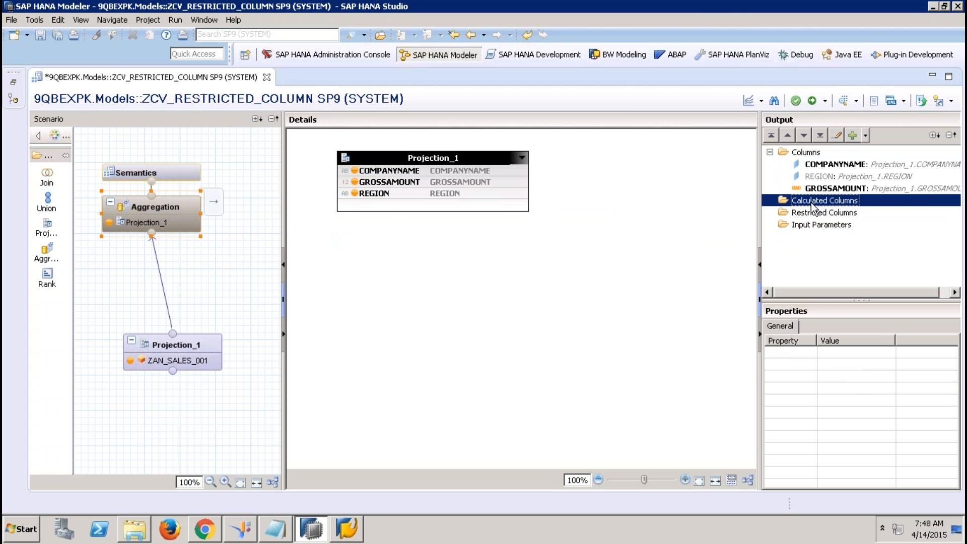
pyautogui.rightClick(810, 202)
pyautogui.click(797, 213)
pyautogui.rightClick(796, 213)
pyautogui.click(829, 222)
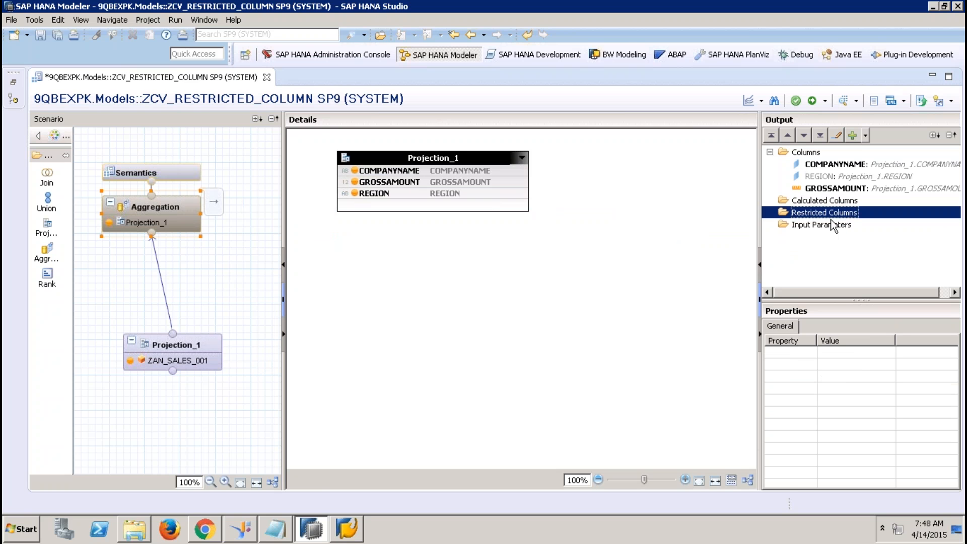
pyautogui.write('ga_')
pyautogui.press('BackSpace')
pyautogui.press('BackSpace')
pyautogui.press('BackSpace')
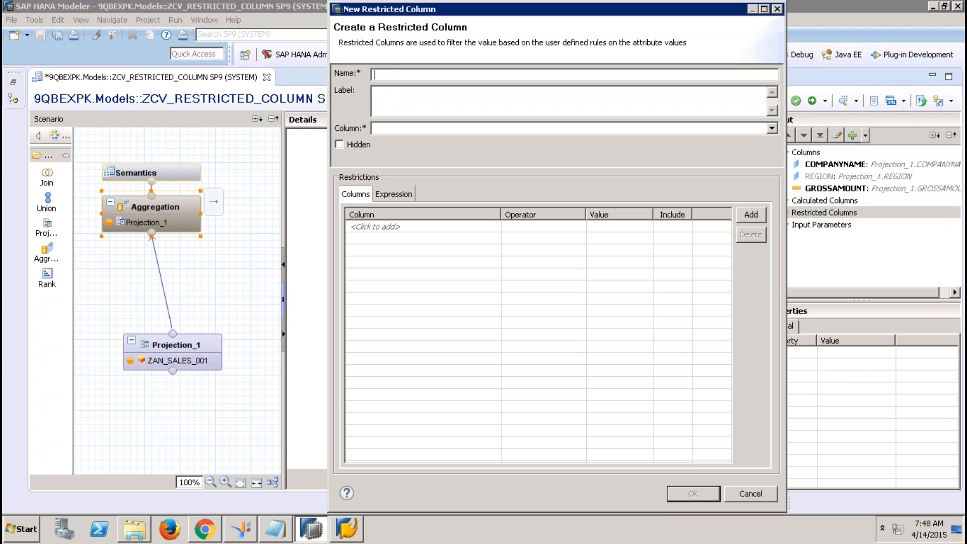
# - Create the restricted column GA_EMEA on GROSSAMOUNT, limited to REGION equal to EMEA
pyautogui.write('GA_EMEA')
pyautogui.click(544, 128)
pyautogui.click(461, 152)
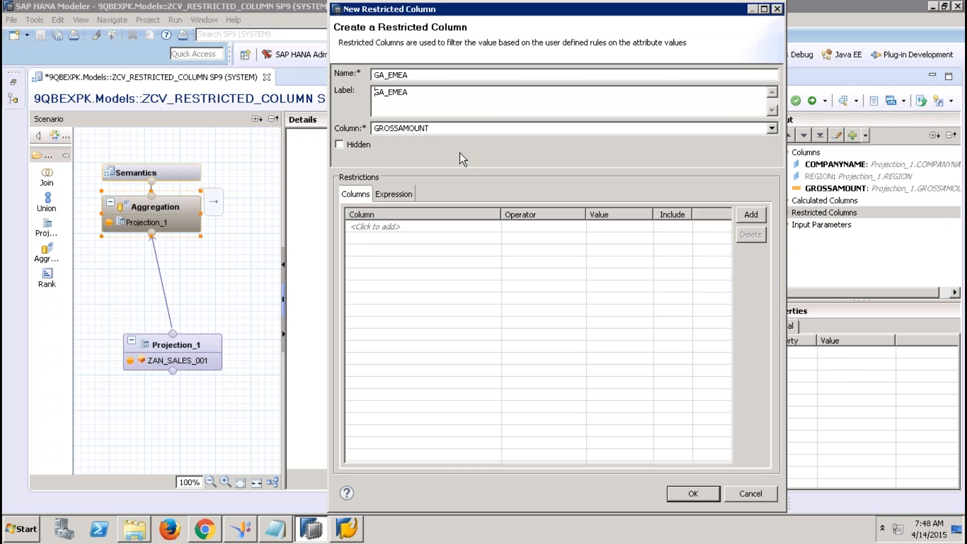
pyautogui.click(438, 226)
pyautogui.click(441, 259)
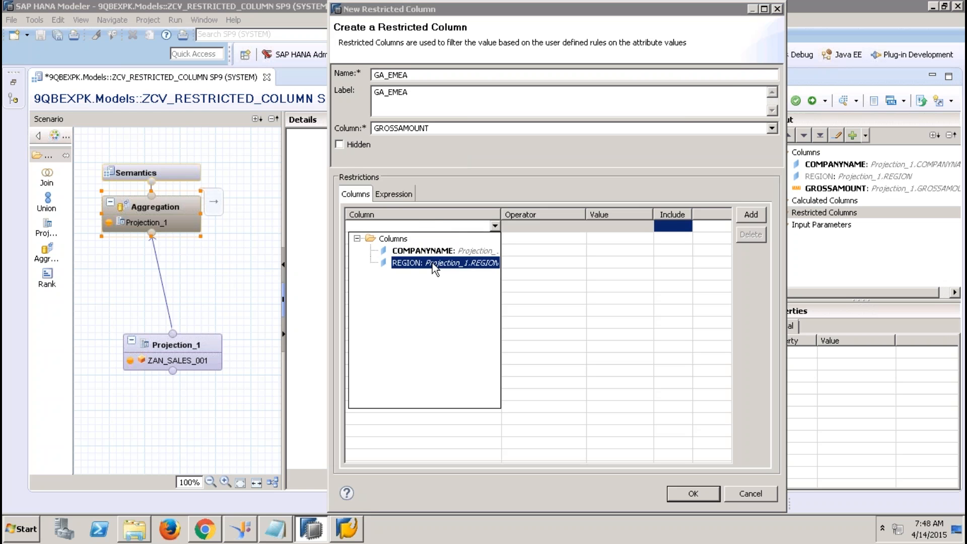
pyautogui.click(643, 227)
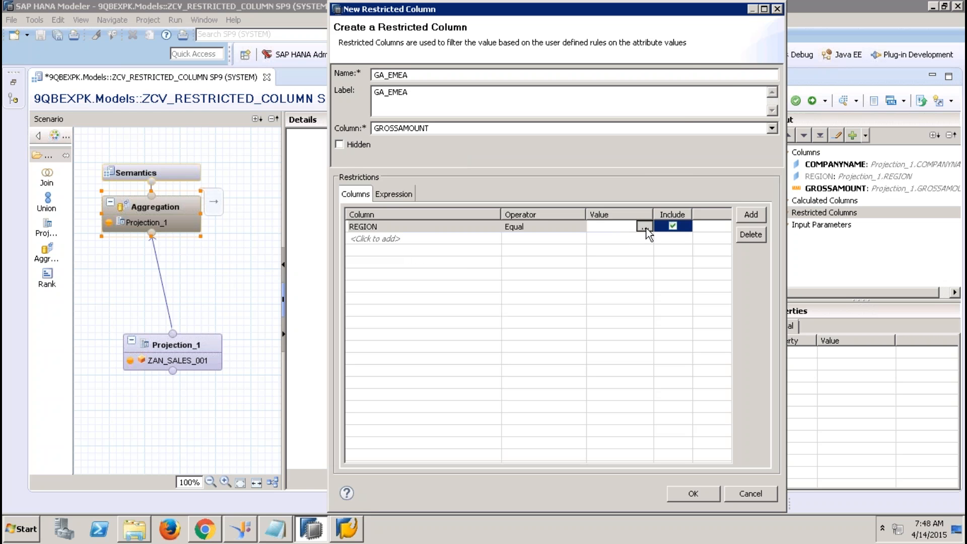
pyautogui.click(644, 227)
pyautogui.doubleClick(482, 223)
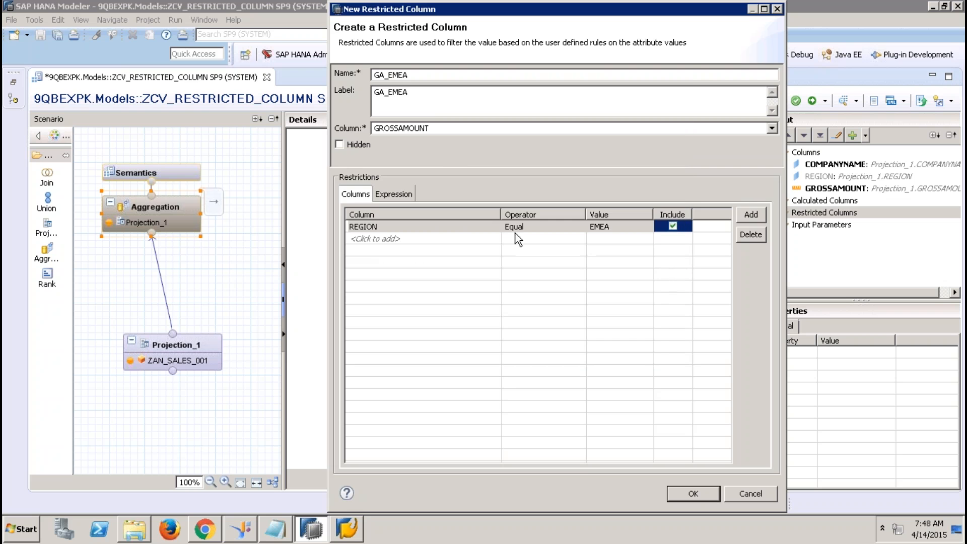
pyautogui.click(685, 494)
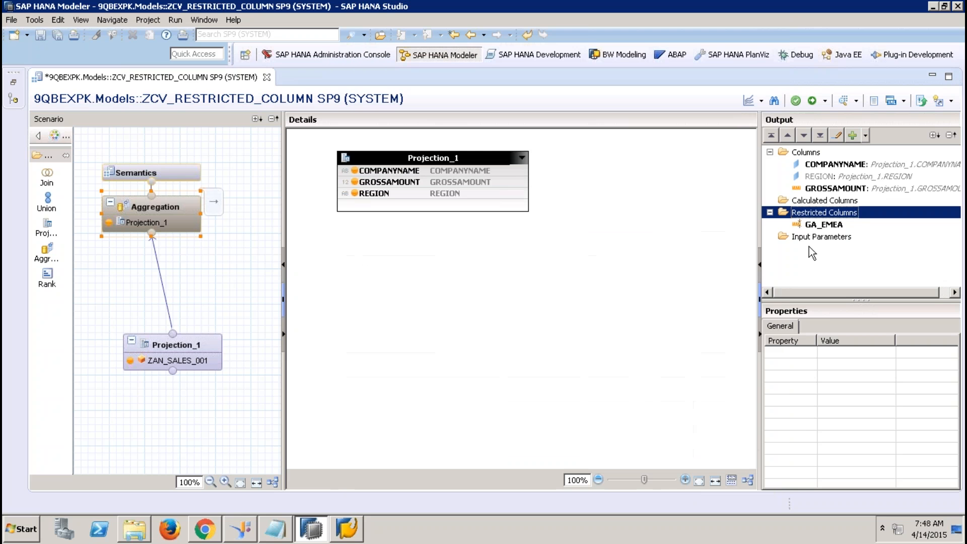
# - Add a second restricted column GA_AMER on GROSSAMOUNT, limited to REGION equal to AMER
pyautogui.rightClick(808, 215)
pyautogui.click(828, 226)
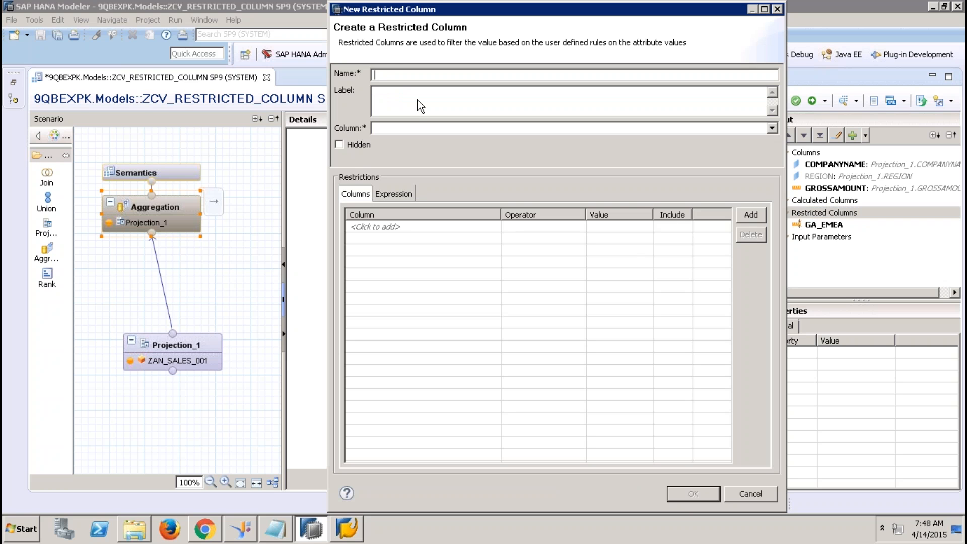
pyautogui.write('GA_AMER')
pyautogui.click(427, 129)
pyautogui.click(439, 155)
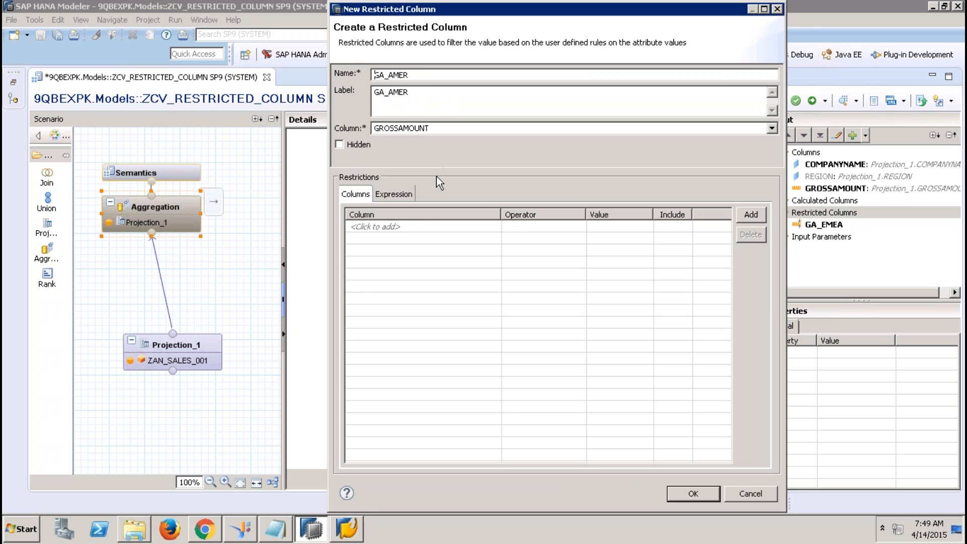
pyautogui.click(427, 227)
pyautogui.click(422, 262)
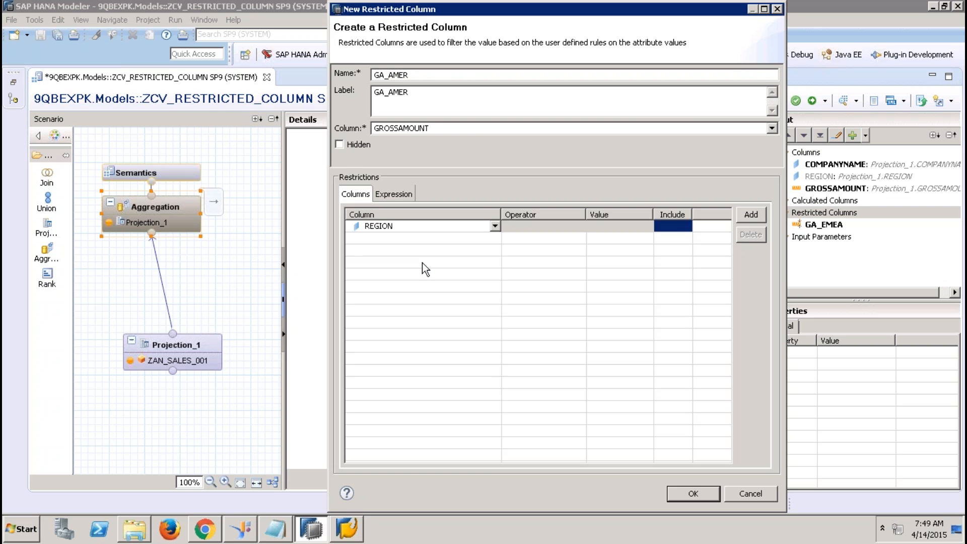
pyautogui.click(612, 227)
pyautogui.click(644, 226)
pyautogui.doubleClick(482, 202)
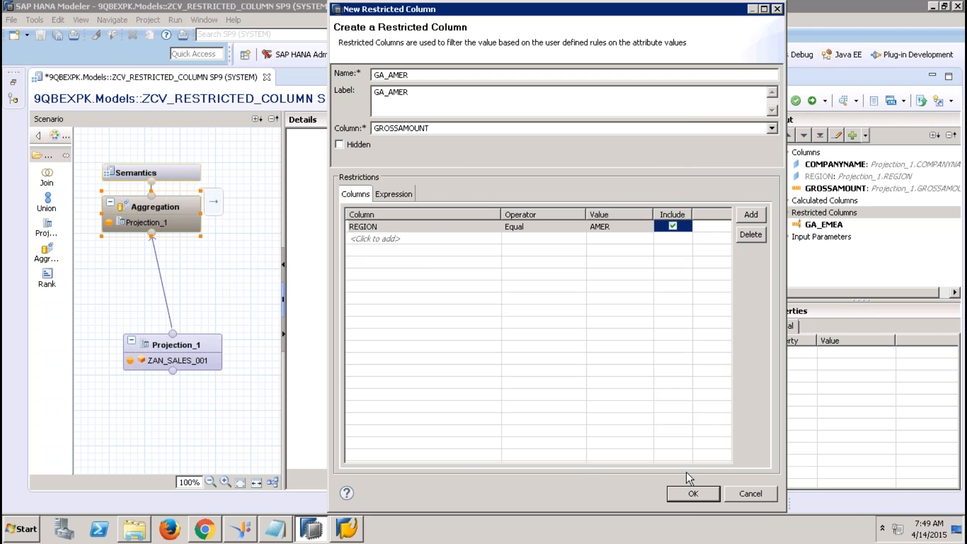
pyautogui.click(678, 496)
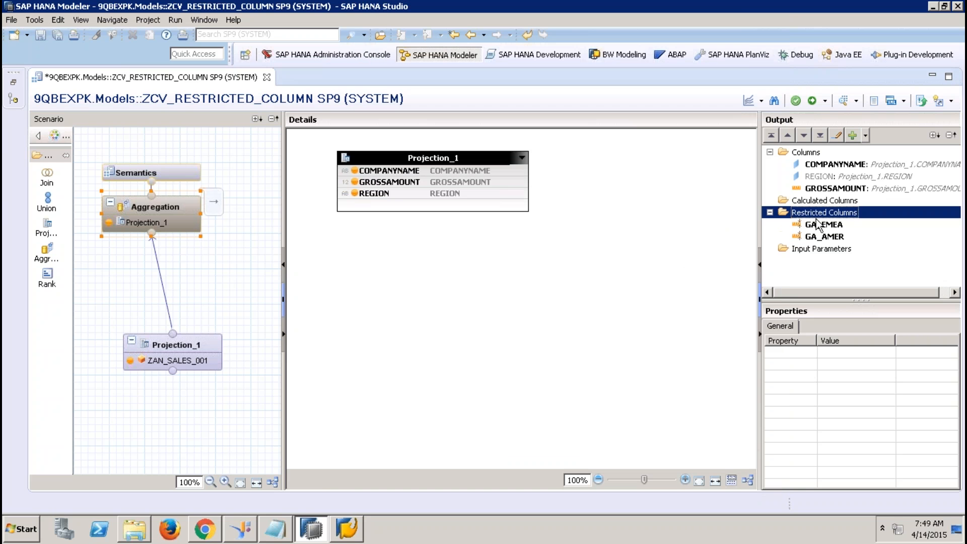
# - Add a third restricted column GA_APJ on GROSSAMOUNT, limited to REGION equal to APJ
pyautogui.rightClick(852, 217)
pyautogui.click(864, 221)
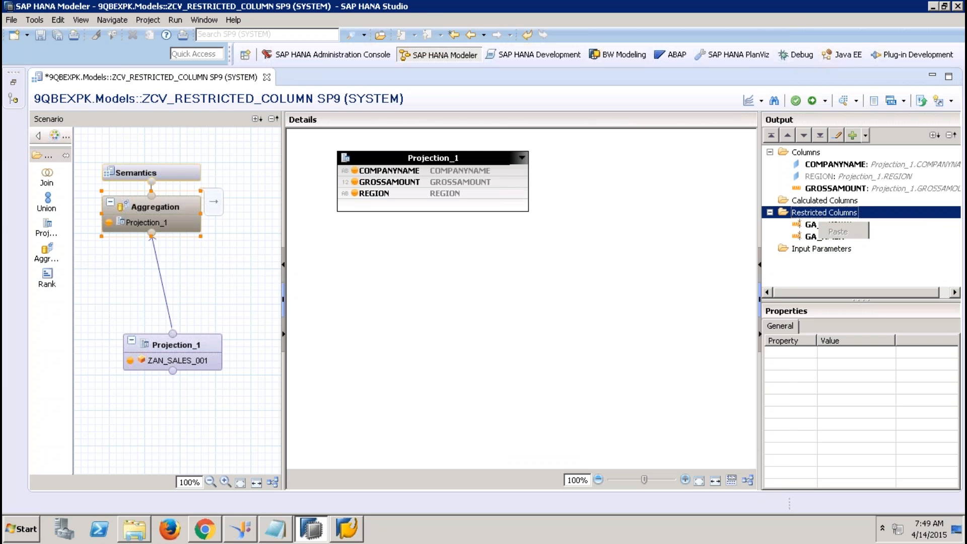
pyautogui.write('GA')
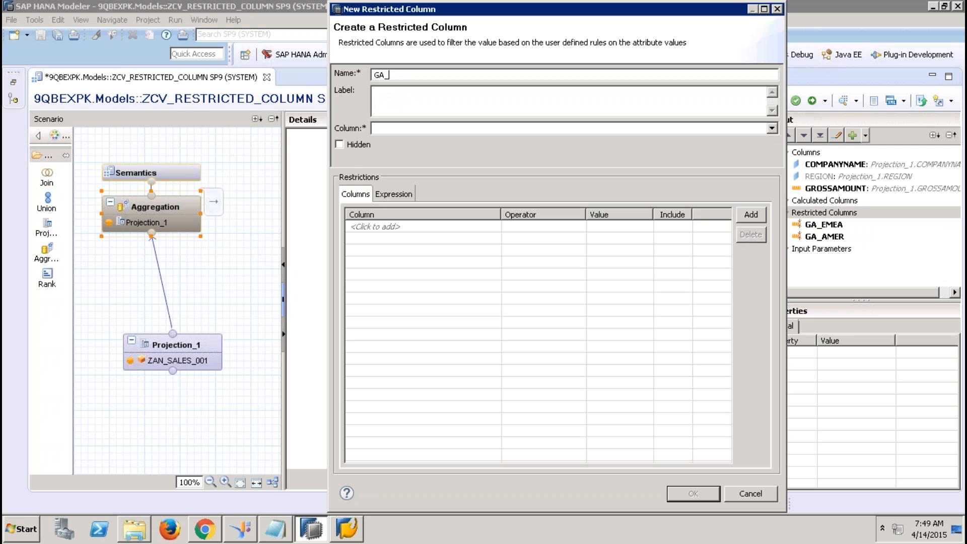
pyautogui.write('_APJ')
pyautogui.click(415, 129)
pyautogui.click(428, 155)
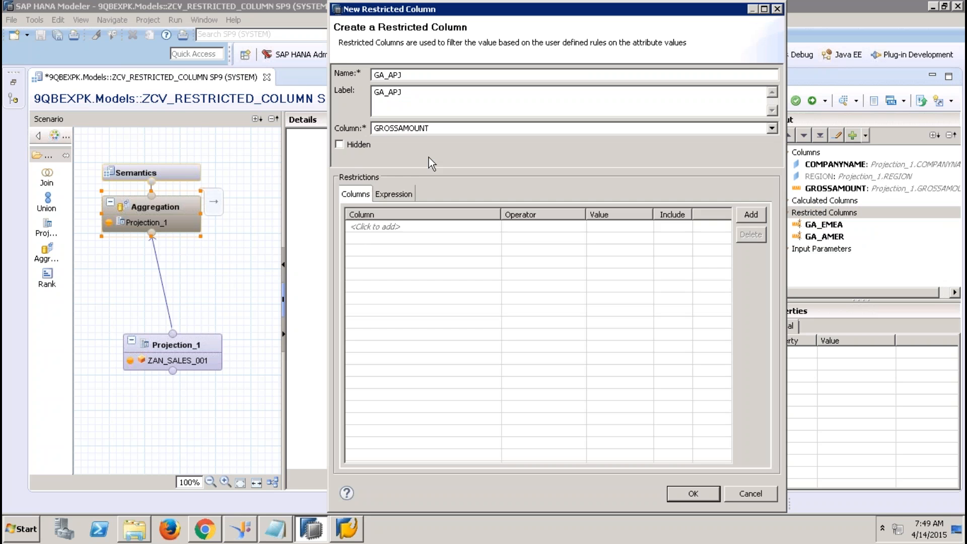
pyautogui.click(405, 231)
pyautogui.click(423, 263)
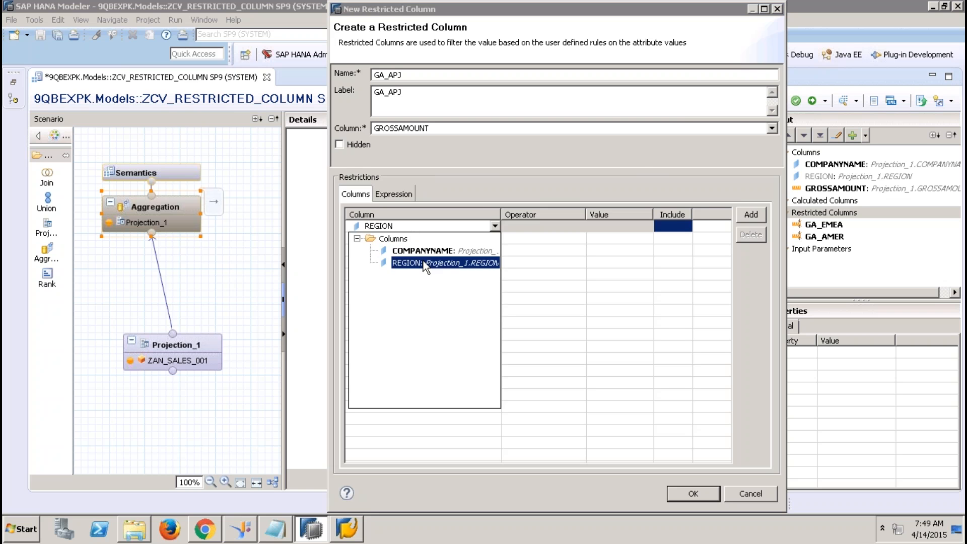
pyautogui.click(625, 228)
pyautogui.click(645, 226)
pyautogui.click(484, 214)
pyautogui.doubleClick(484, 214)
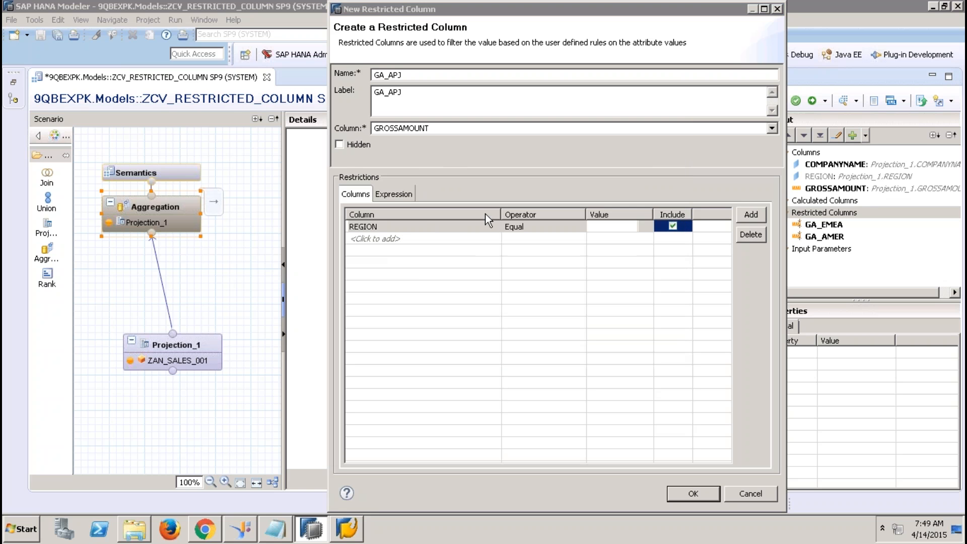
pyautogui.click(700, 494)
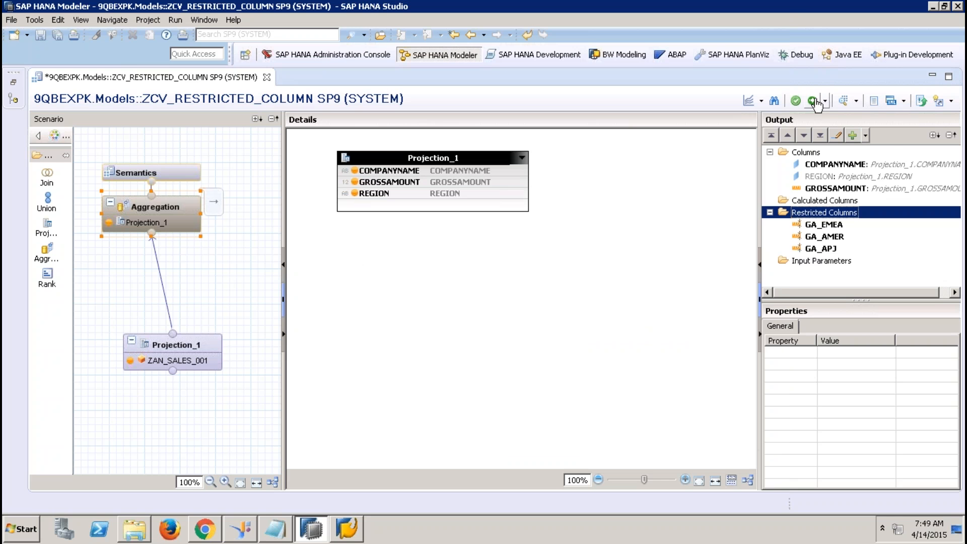
# - Save and activate ZCV_RESTRICTED_COLUMN from its Semantics node and open the data preview
pyautogui.click(182, 174)
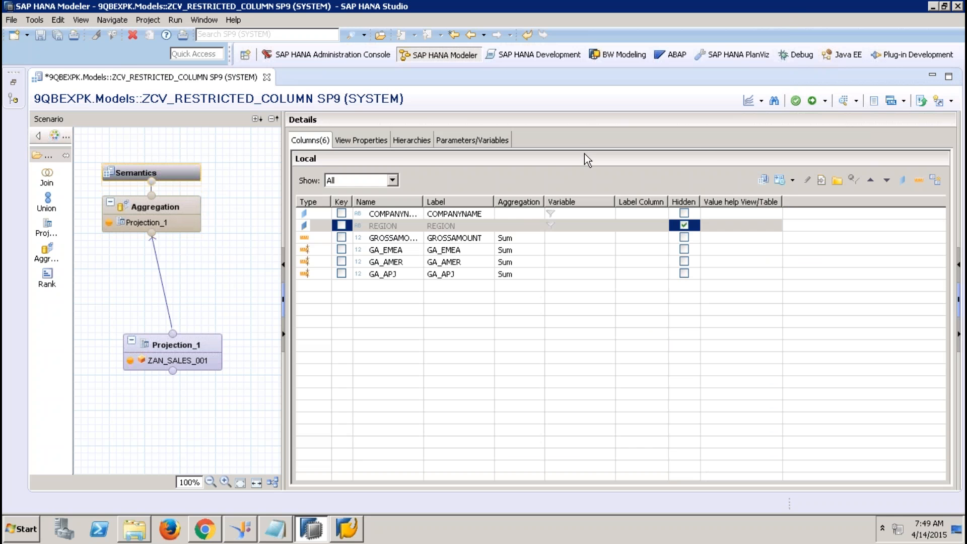
pyautogui.click(812, 101)
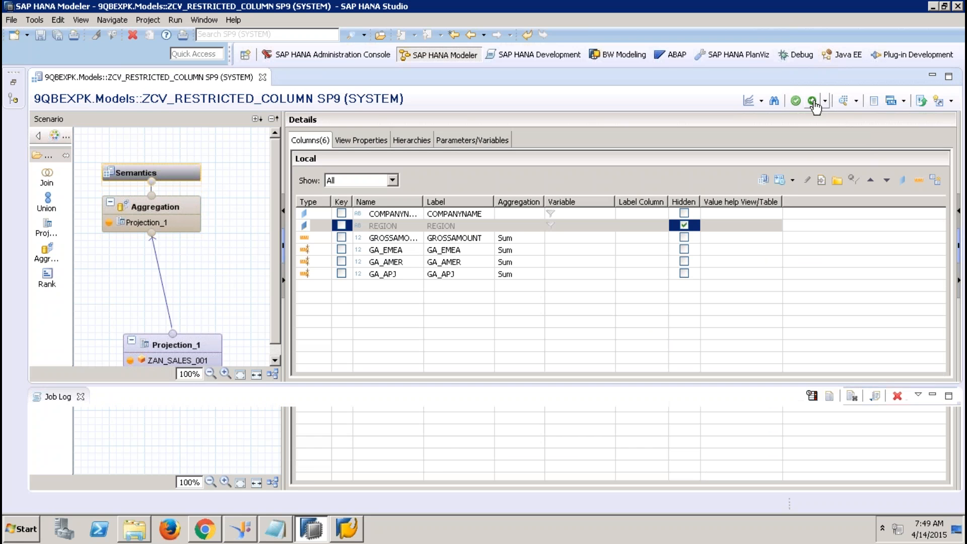
pyautogui.click(842, 100)
# - Analyse the preview data with COMPANYNAME as the label and GA_EMEA, GA_AMER, GA_APJ and GROSSAMOUNT as the values
pyautogui.doubleClick(101, 157)
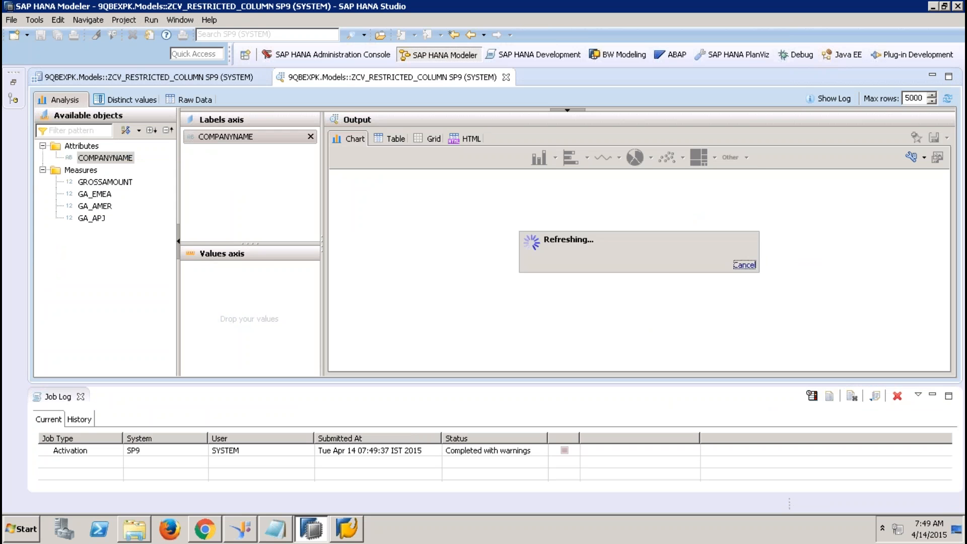
pyautogui.moveTo(98, 196)
pyautogui.mouseDown()
pyautogui.moveTo(206, 247)
pyautogui.moveTo(236, 282)
pyautogui.mouseUp()
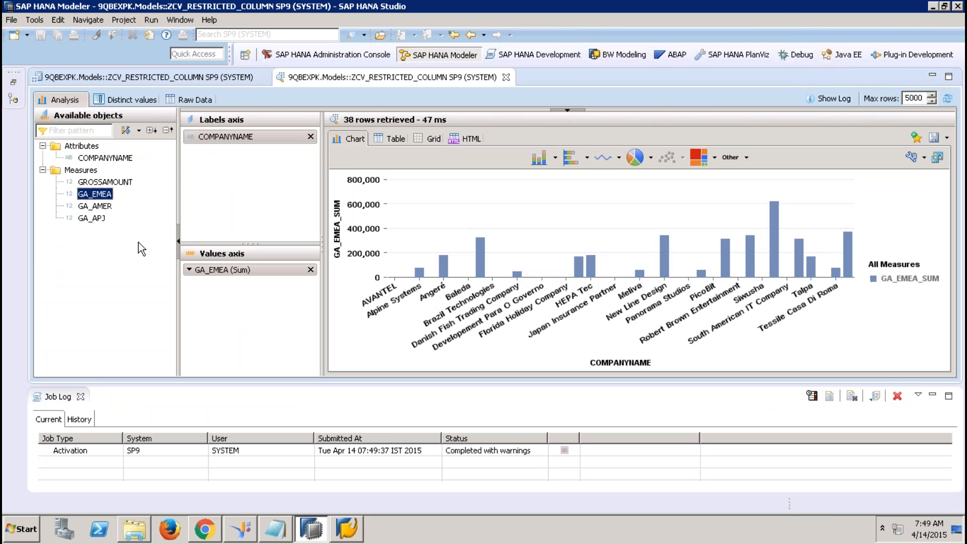
pyautogui.moveTo(96, 206); pyautogui.dragTo(235, 281)
pyautogui.click(92, 218)
pyautogui.moveTo(92, 218); pyautogui.dragTo(236, 299)
pyautogui.moveTo(106, 182); pyautogui.dragTo(252, 324)
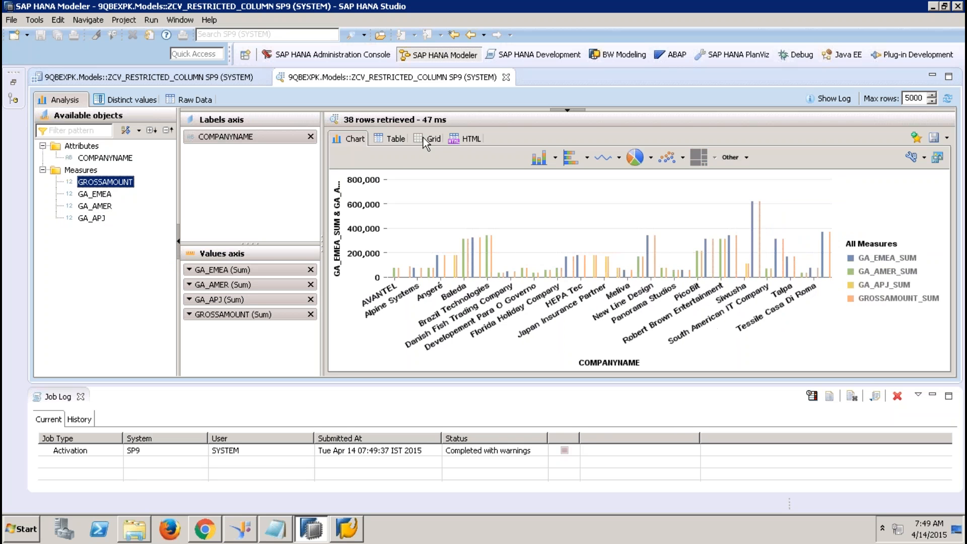
# - Show the analysis as a table, compare each company's restricted amounts with its gross amount, and close the preview
pyautogui.click(395, 139)
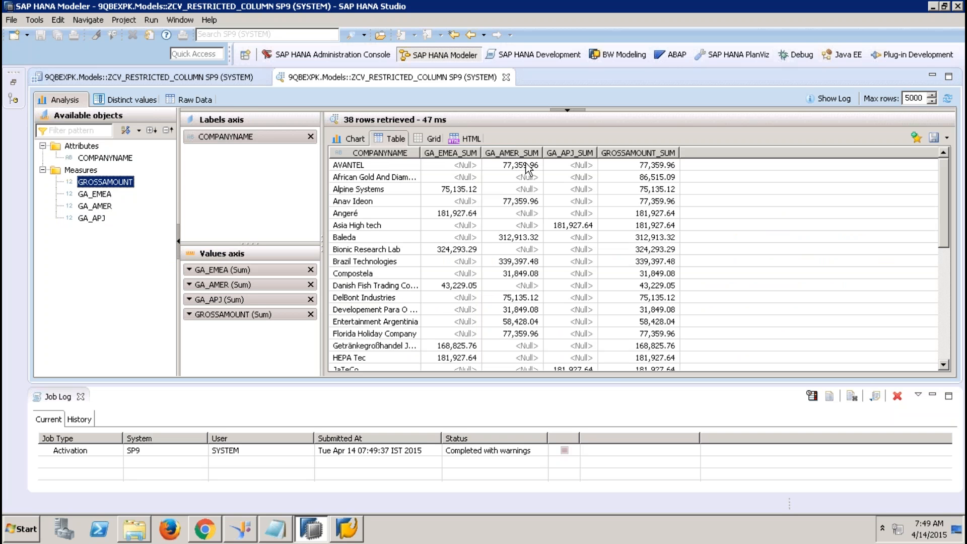
pyautogui.click(385, 168)
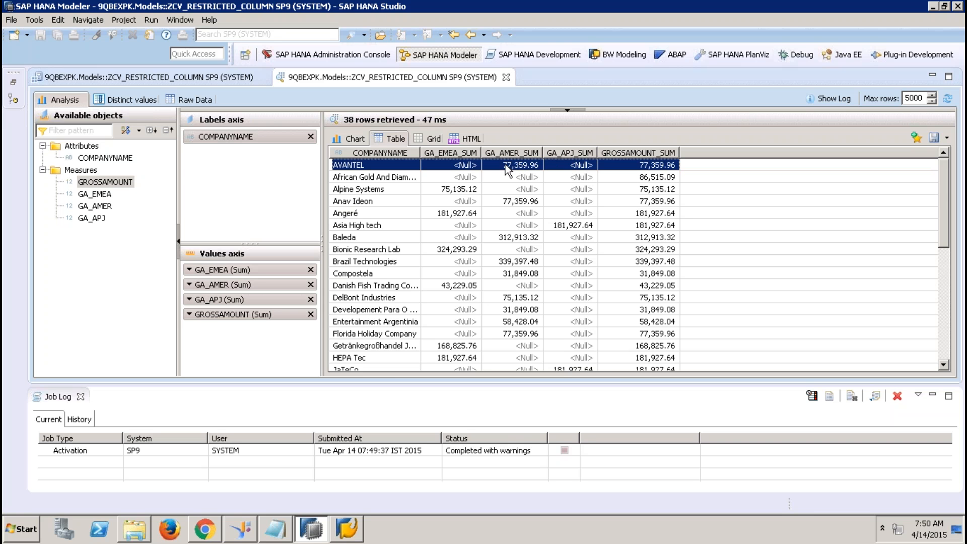
pyautogui.moveTo(944, 186); pyautogui.dragTo(963, 323)
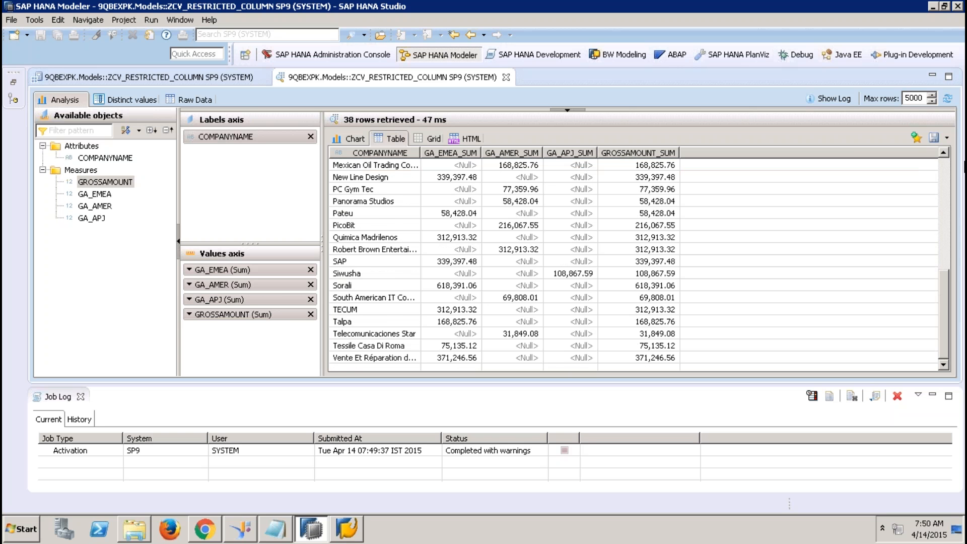
pyautogui.click(948, 177)
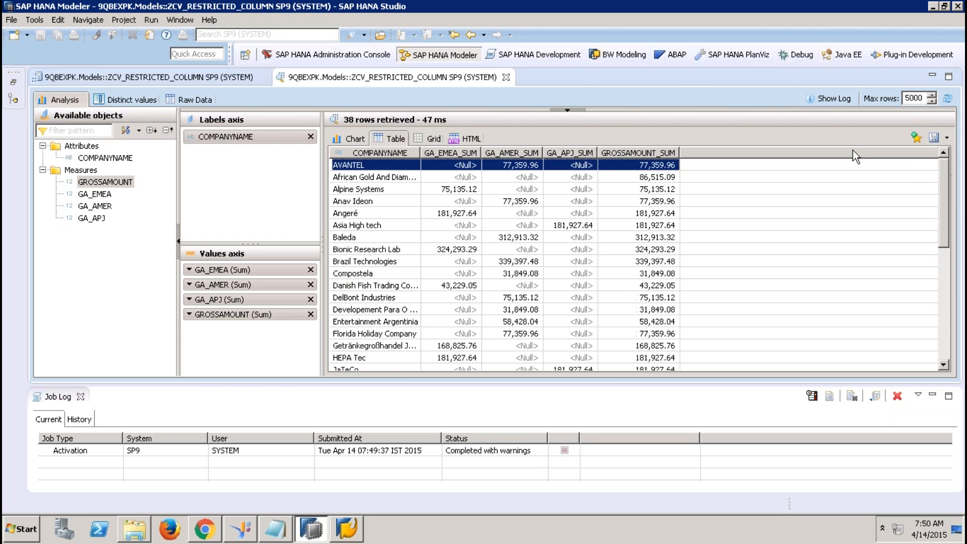
pyautogui.click(506, 77)
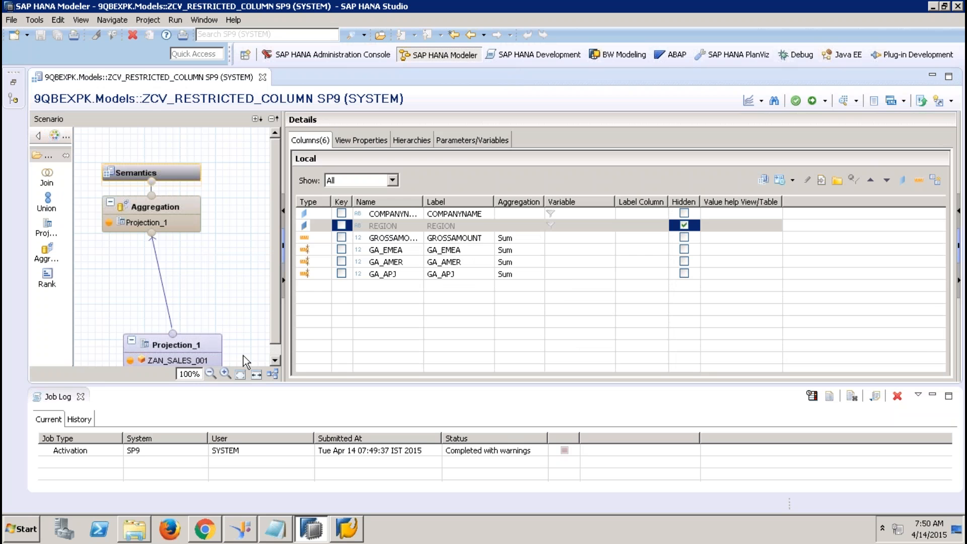
# - Close the job log and delete the restricted columns GA_AMER and GA_APJ from the Aggregation node
pyautogui.click(81, 397)
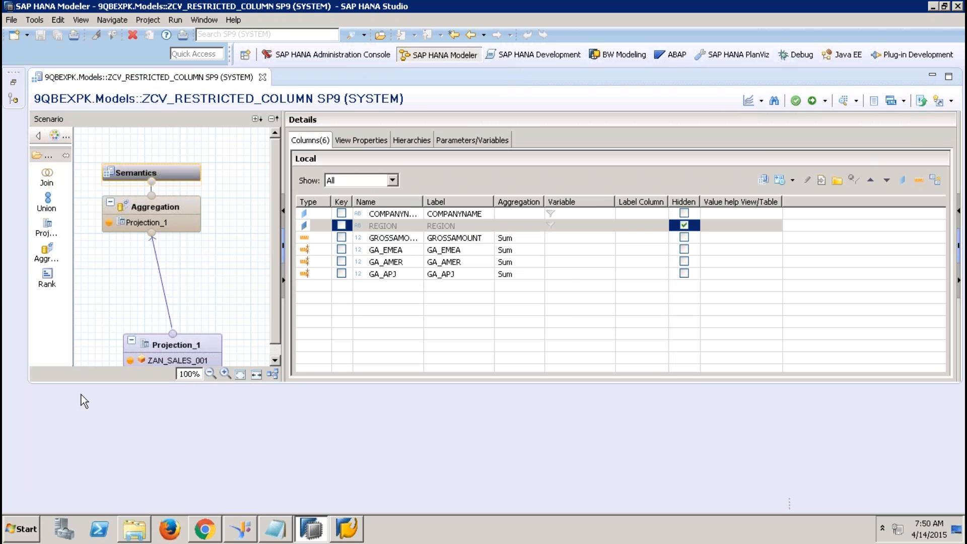
pyautogui.click(172, 206)
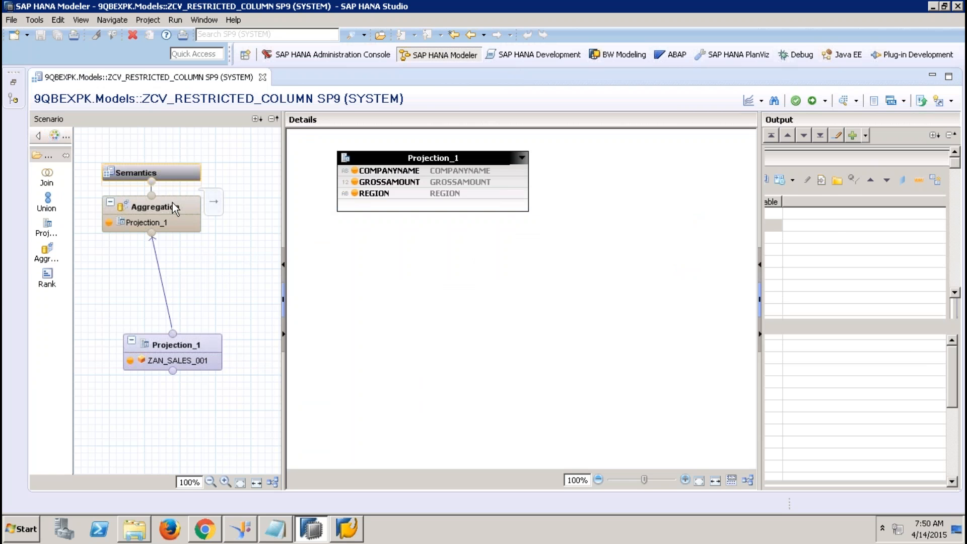
pyautogui.click(769, 212)
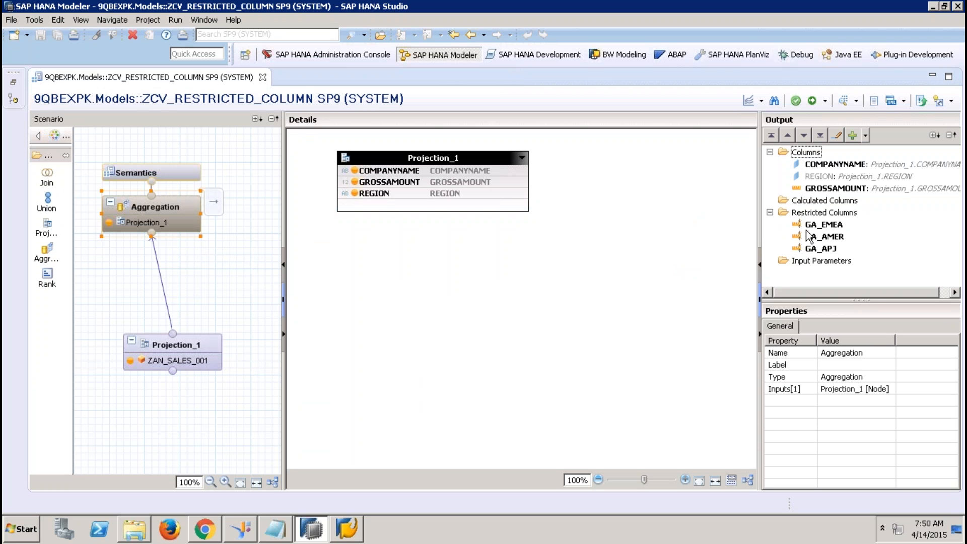
pyautogui.click(821, 236)
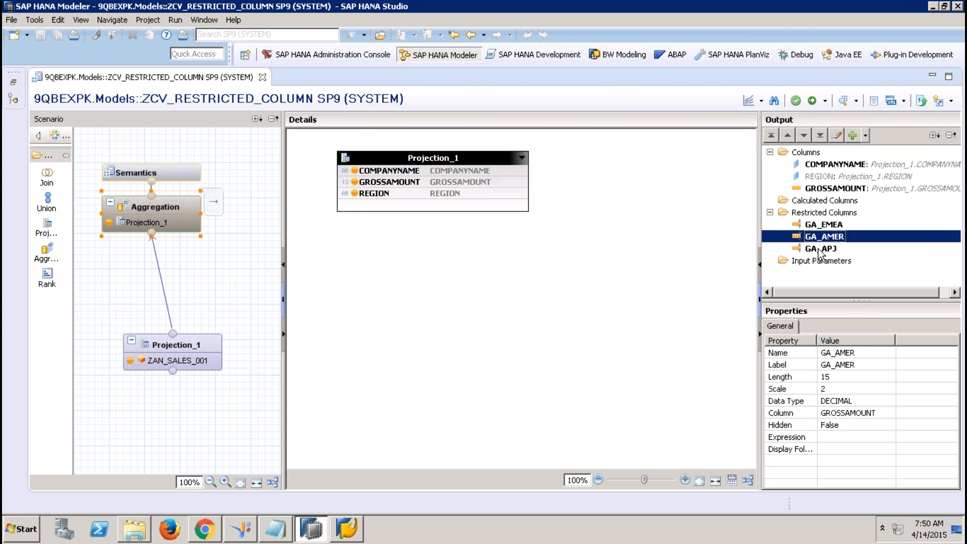
pyautogui.keyDown('ctrl'); pyautogui.click(826, 248); pyautogui.keyUp('ctrl')
pyautogui.rightClick(829, 253)
pyautogui.click(852, 256)
pyautogui.click(542, 267)
# - Start a new input parameter on the Semantics node with the name and label IP_REGION
pyautogui.click(174, 170)
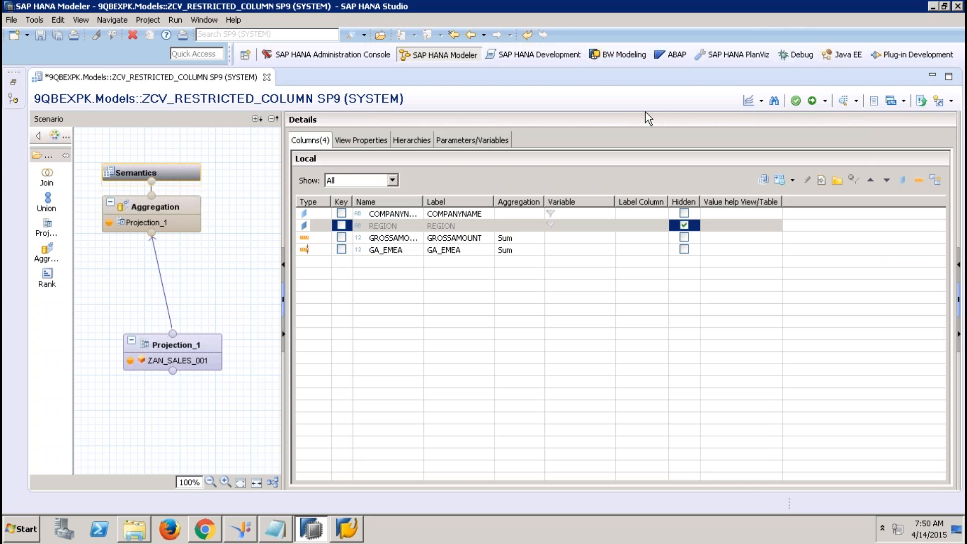
pyautogui.click(495, 140)
pyautogui.click(908, 158)
pyautogui.click(908, 189)
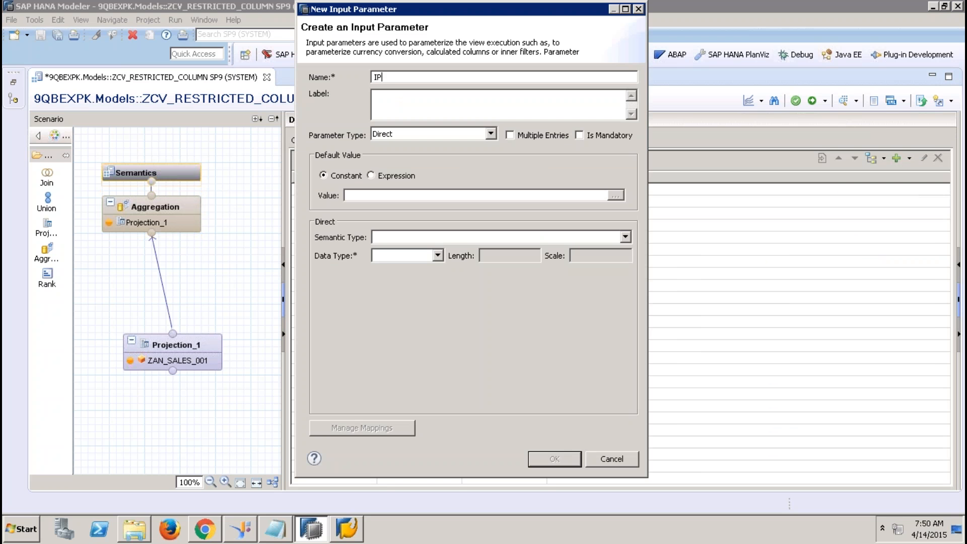
pyautogui.write('IP_REGION')
pyautogui.press('Tab')
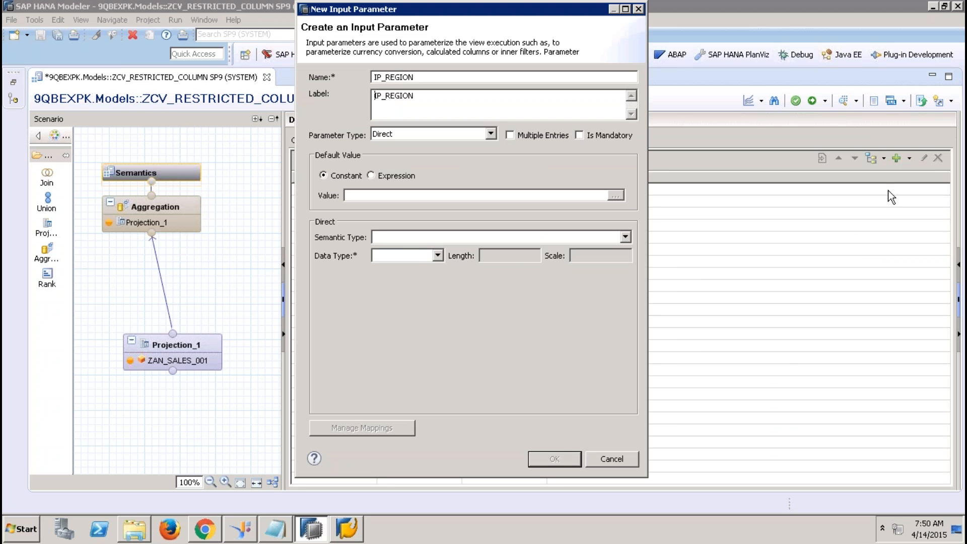
# - Give the input parameter the data type VARCHAR with length 4, create it, and save and activate the view
pyautogui.click(430, 255)
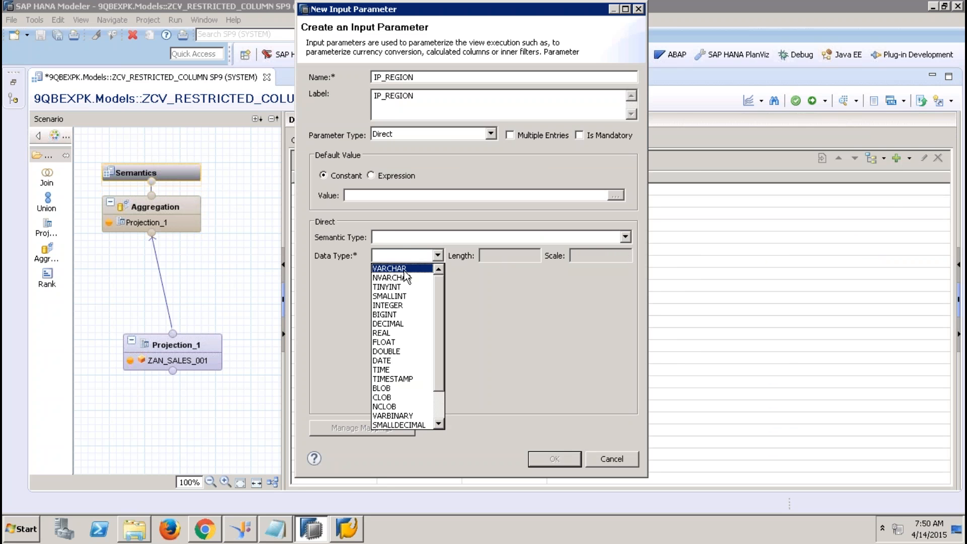
pyautogui.click(391, 268)
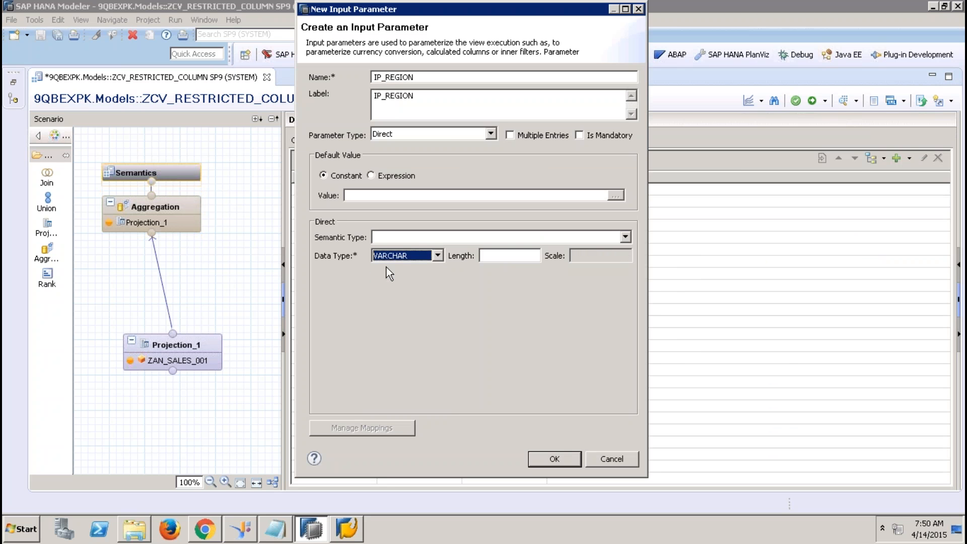
pyautogui.click(495, 255)
pyautogui.write('4')
pyautogui.click(554, 459)
pyautogui.click(812, 100)
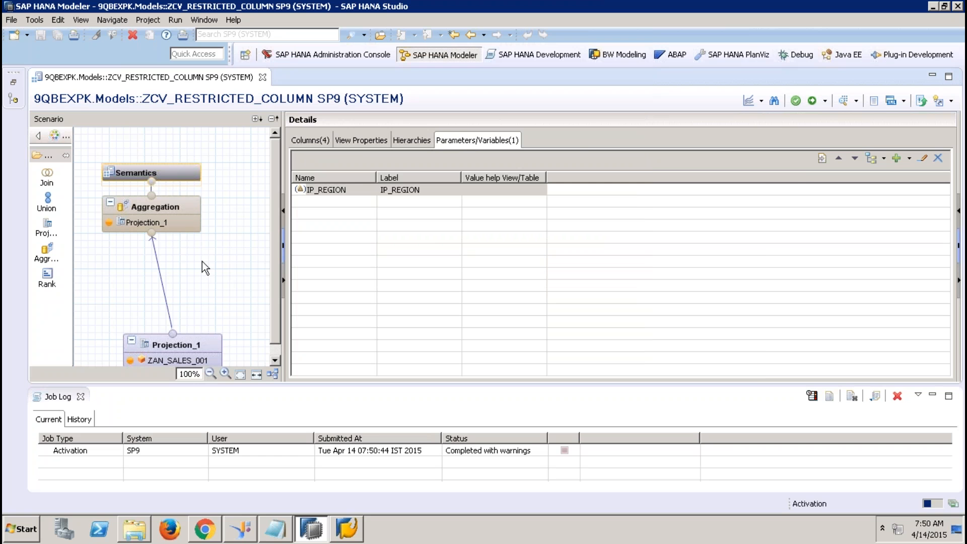
# - Change the restriction of GA_EMEA in the Aggregation node so REGION equals the input parameter IP_REGION
pyautogui.click(171, 218)
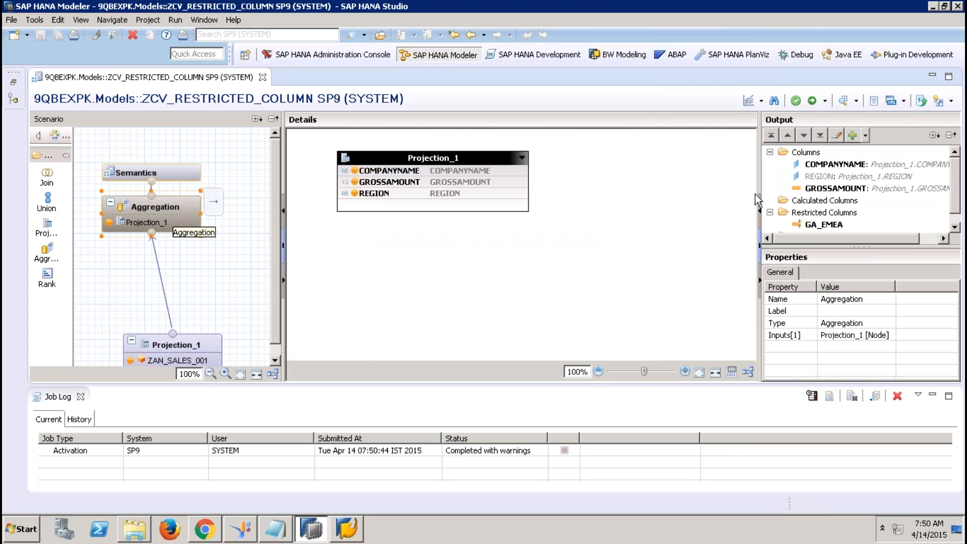
pyautogui.click(839, 222)
pyautogui.rightClick(836, 221)
pyautogui.click(866, 234)
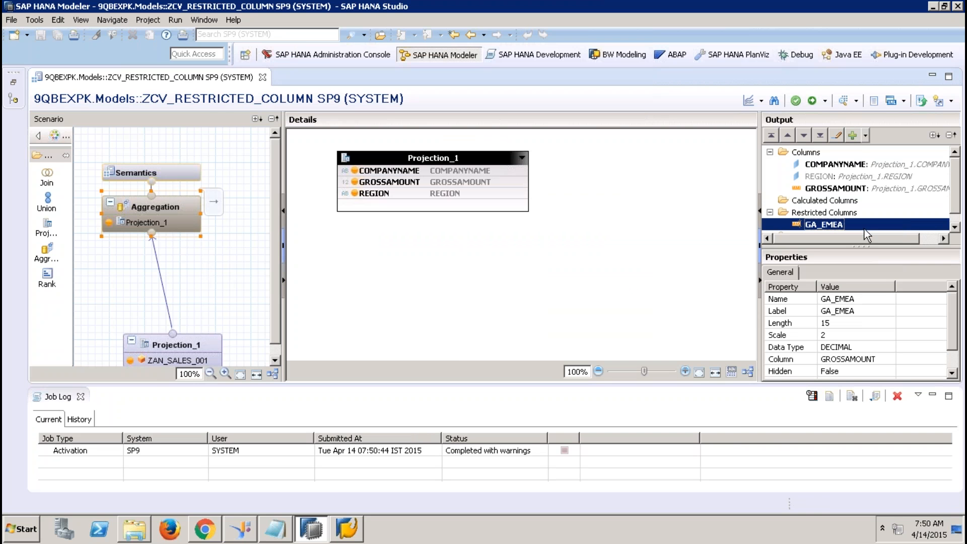
pyautogui.click(611, 226)
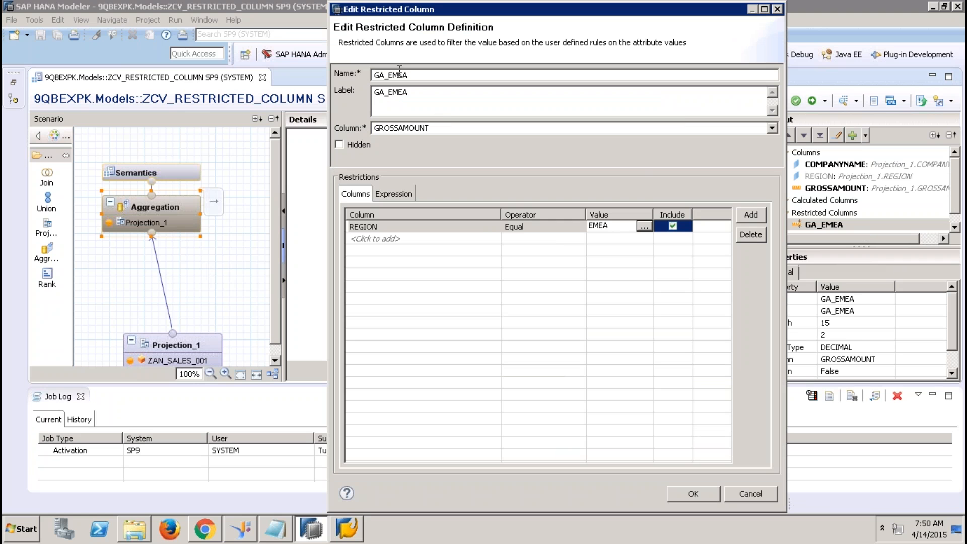
pyautogui.click(639, 225)
pyautogui.click(514, 151)
pyautogui.click(501, 162)
pyautogui.click(506, 152)
pyautogui.click(506, 173)
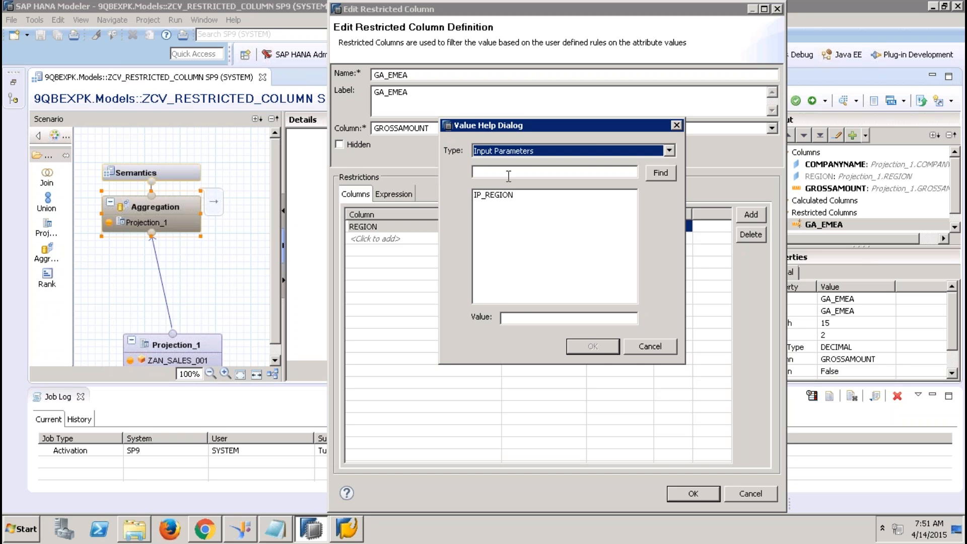
pyautogui.click(505, 195)
pyautogui.click(593, 348)
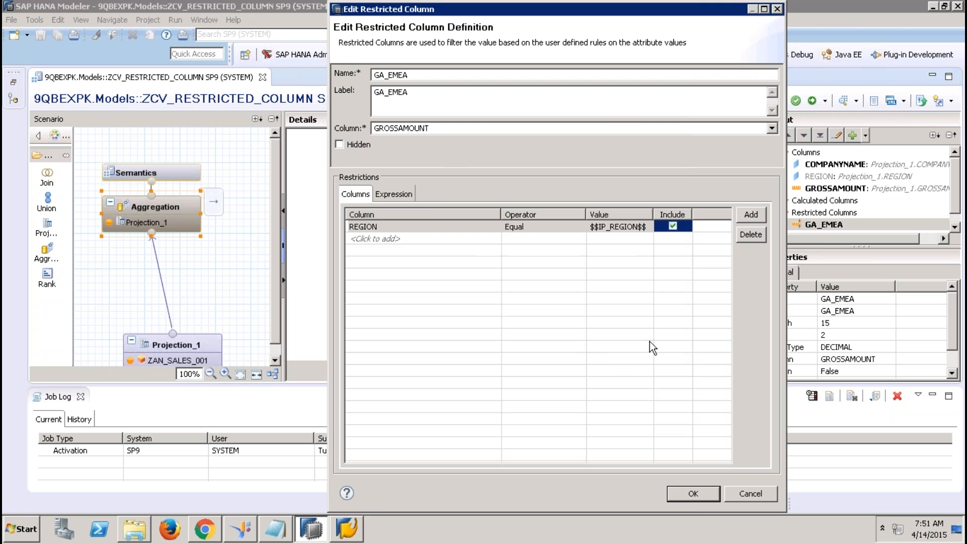
pyautogui.click(695, 497)
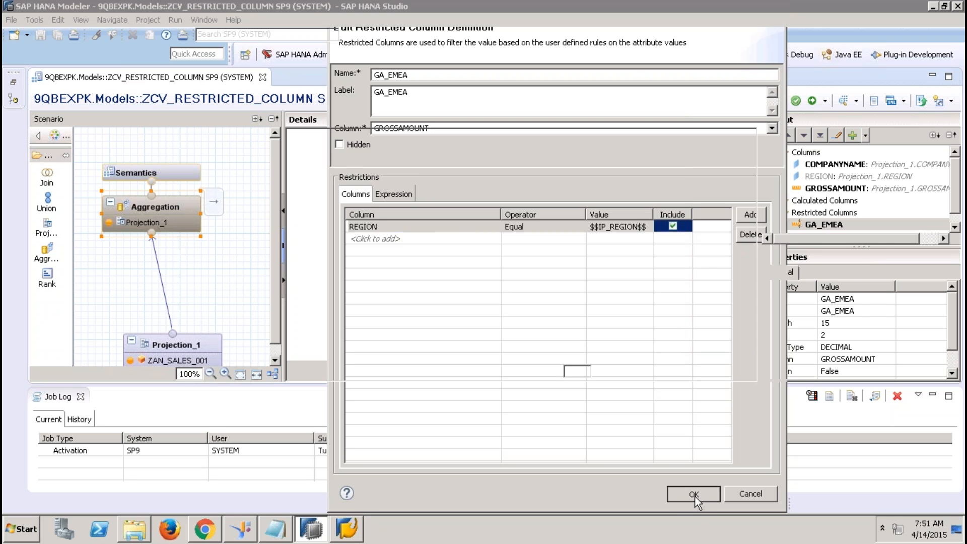
# - Change the name of the restricted column GA_EMEA to GA_REGION
pyautogui.rightClick(820, 229)
pyautogui.click(838, 231)
pyautogui.press('End')
pyautogui.press('BackSpace')
pyautogui.press('BackSpace')
pyautogui.press('BackSpace')
pyautogui.press('BackSpace')
pyautogui.write('REGION')
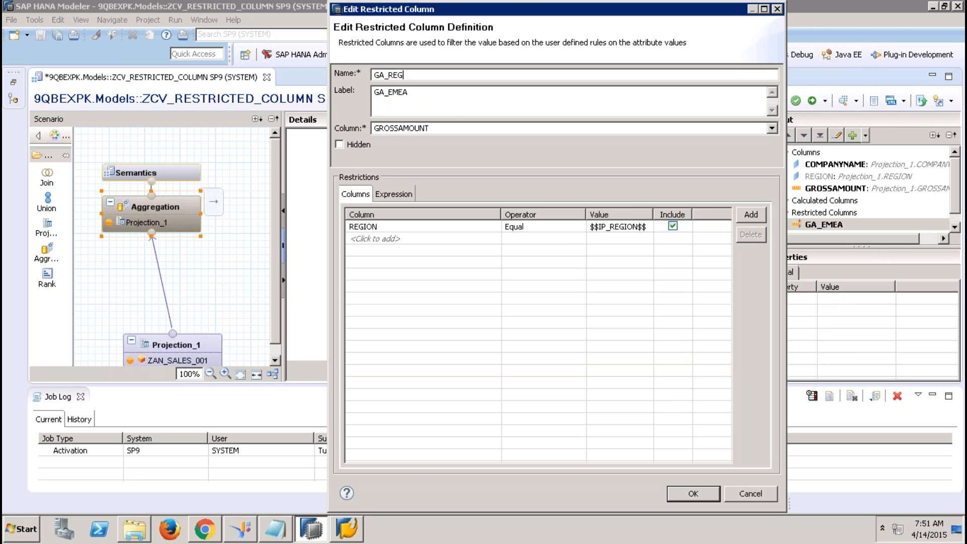
# - Set the restricted column's label to GA_REGION, accept the definition, and save and activate the view
pyautogui.press('Tab')
pyautogui.press('End')
pyautogui.press('BackSpace')
pyautogui.press('BackSpace')
pyautogui.press('BackSpace')
pyautogui.press('BackSpace')
pyautogui.write('REGION')
pyautogui.click(692, 495)
pyautogui.click(811, 101)
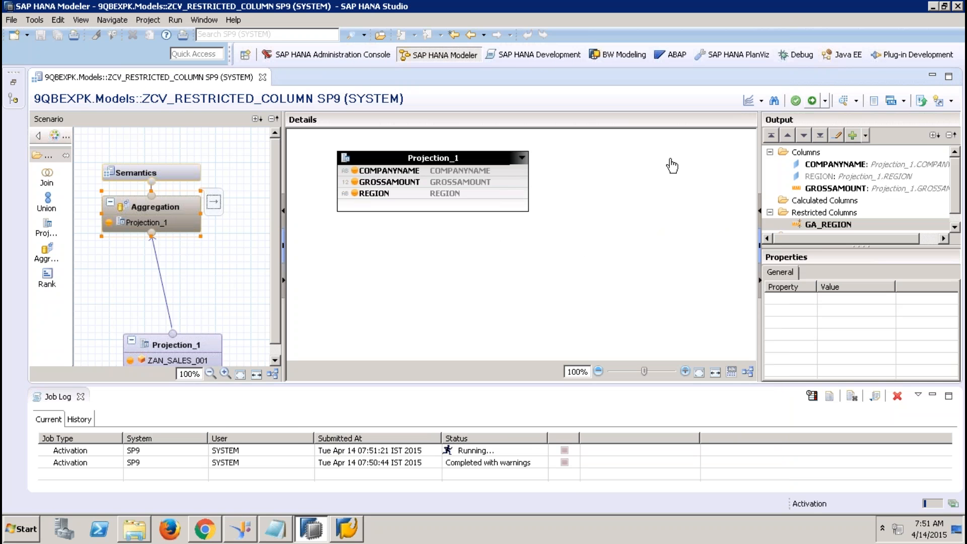
# - Open the view's data preview with the input parameter IP_REGION set to EMEA
pyautogui.click(843, 102)
pyautogui.click(477, 186)
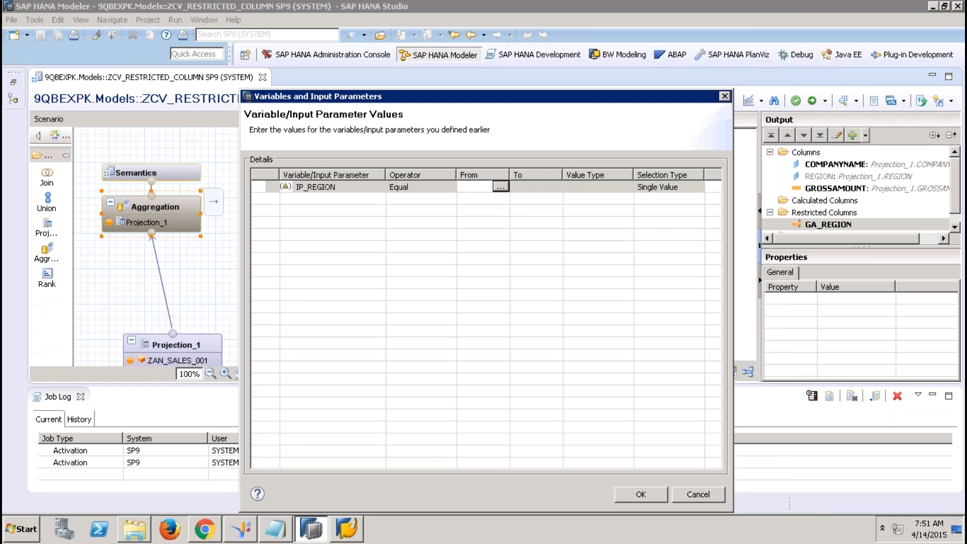
pyautogui.click(500, 187)
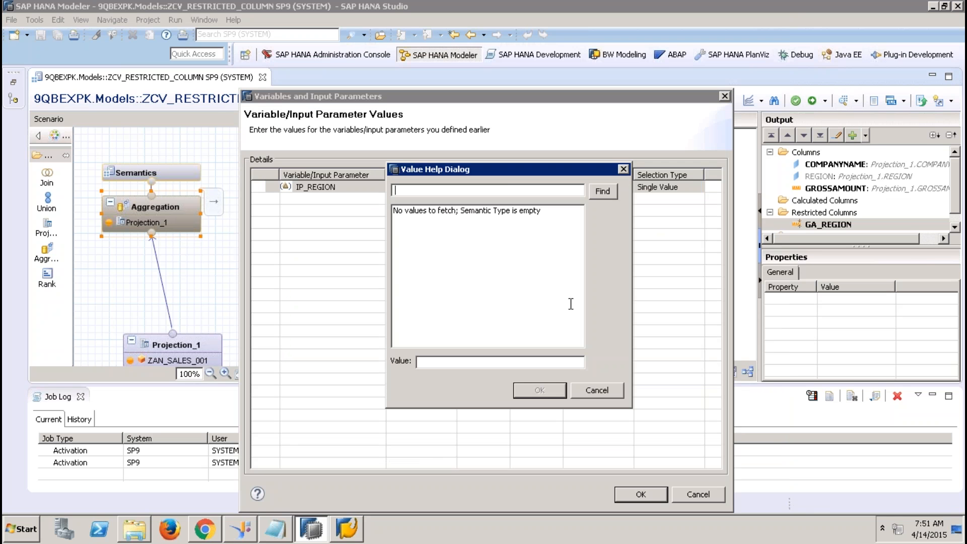
pyautogui.click(604, 392)
pyautogui.click(477, 186)
pyautogui.write('EMEA')
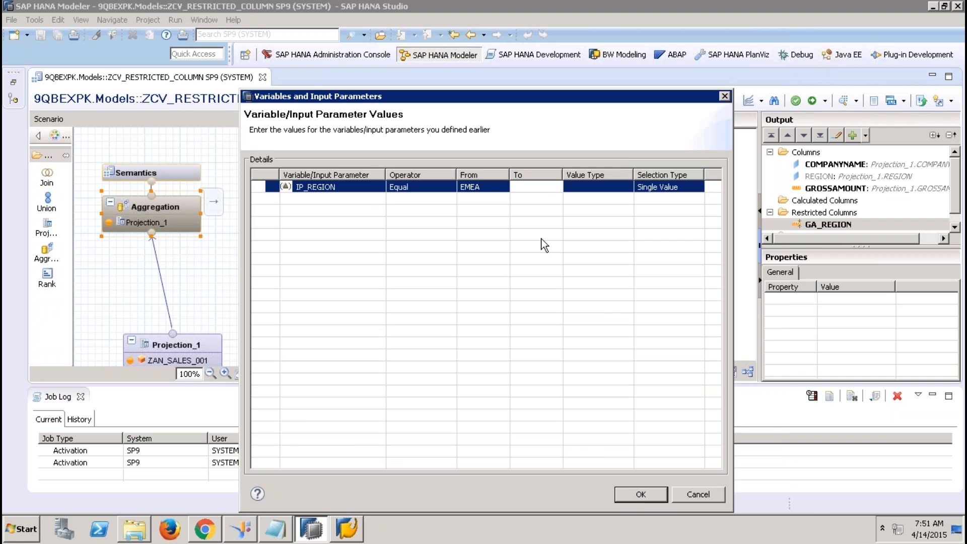
pyautogui.click(639, 494)
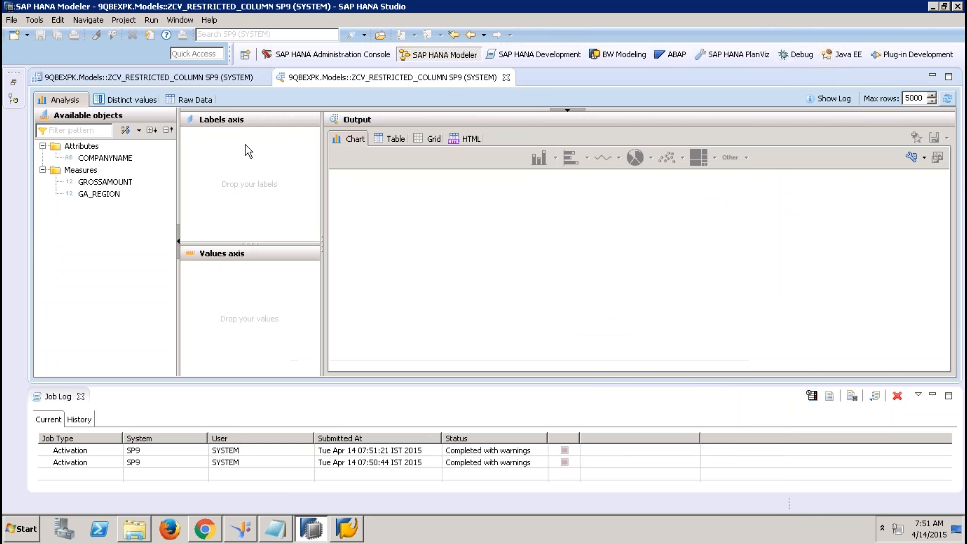
# - Analyse the preview data with COMPANYNAME as the label and GROSSAMOUNT and GA_REGION as the values
pyautogui.click(124, 158)
pyautogui.moveTo(124, 159); pyautogui.dragTo(236, 138)
pyautogui.moveTo(115, 181); pyautogui.dragTo(212, 277)
pyautogui.click(99, 194)
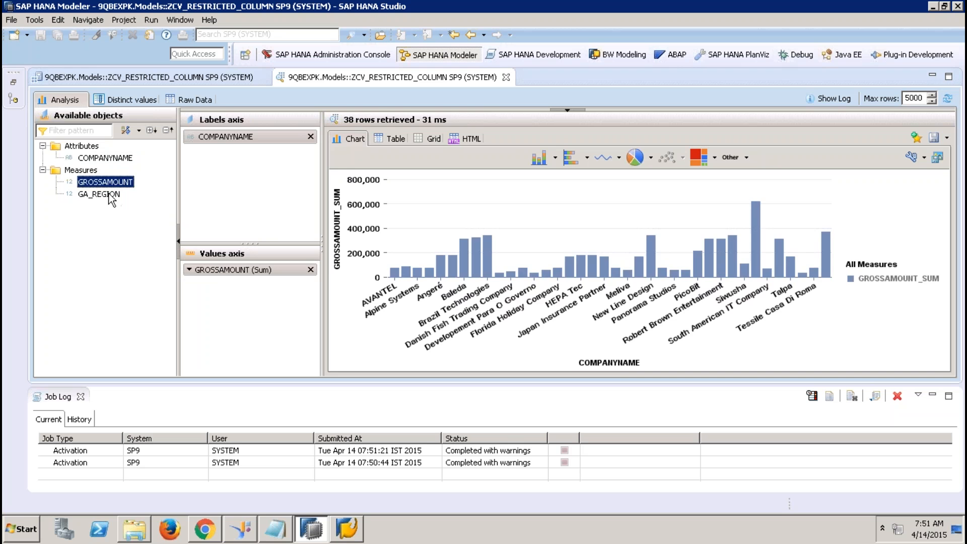
pyautogui.moveTo(99, 194); pyautogui.dragTo(236, 284)
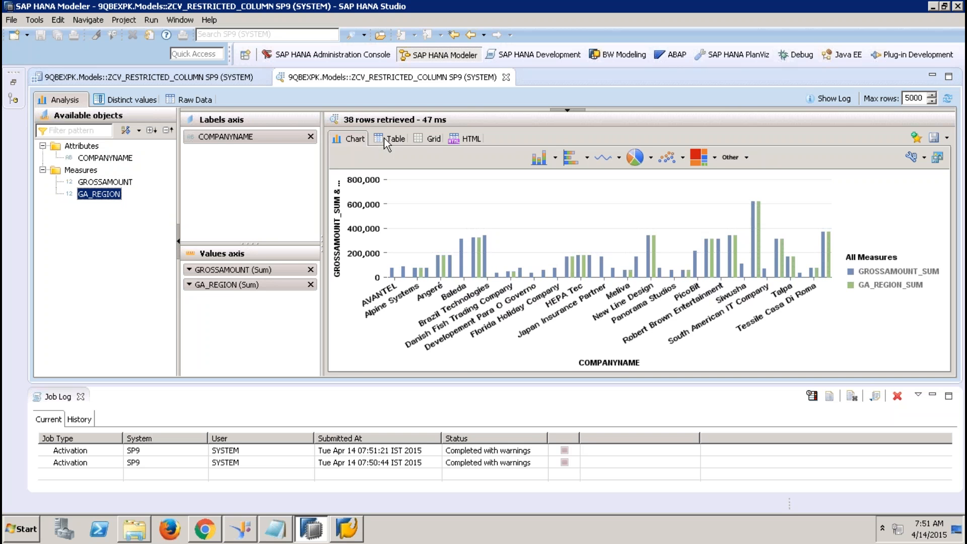
# - Show the analysis as a table and compare GA_REGION with GROSSAMOUNT for Alpine Systems and AVANTEL
pyautogui.click(384, 138)
pyautogui.click(547, 187)
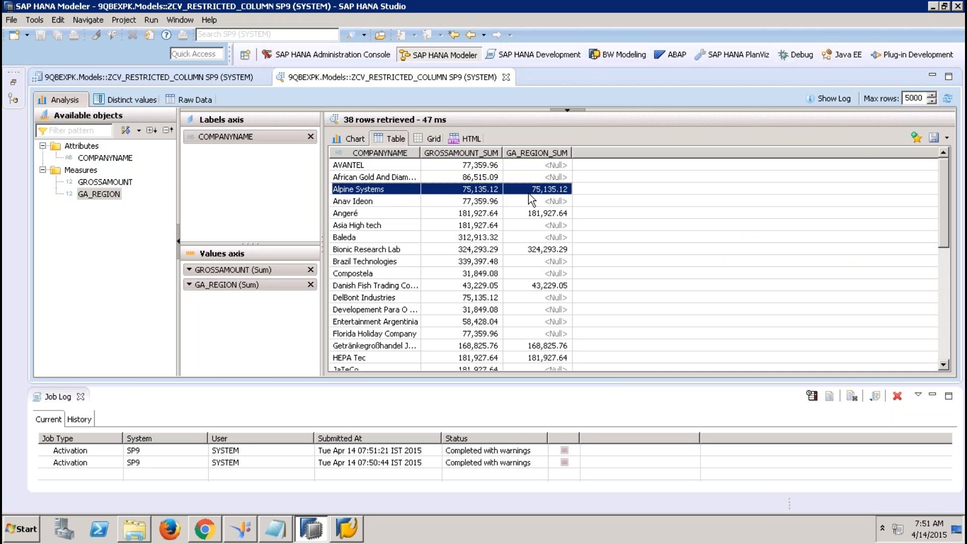
pyautogui.click(478, 166)
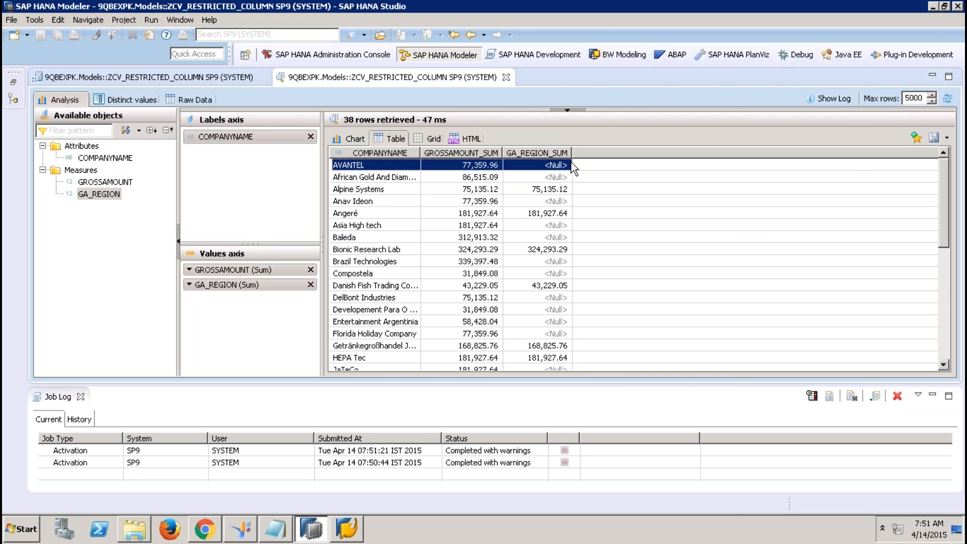
# - Refresh the preview with IP_REGION set to AMER, check the GA_REGION amounts, and close the preview
pyautogui.click(948, 99)
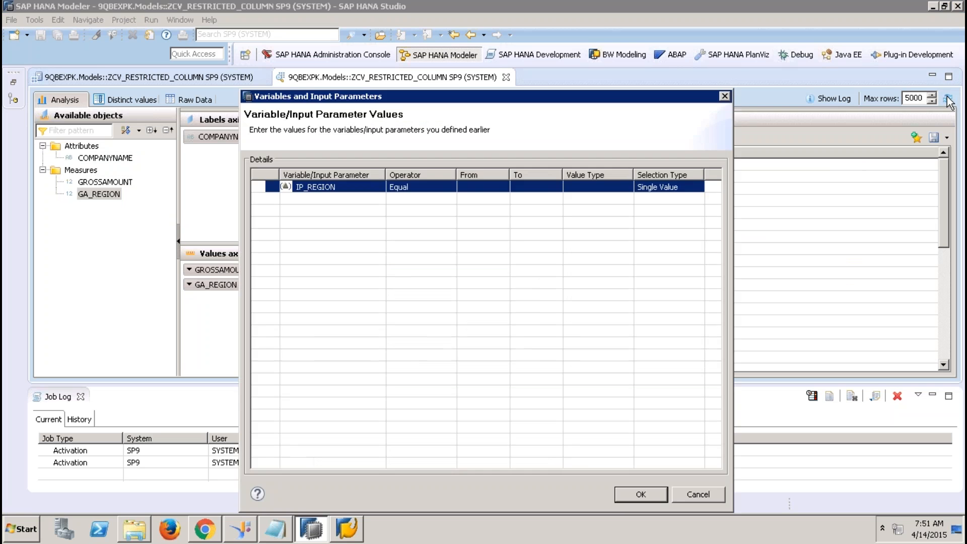
pyautogui.click(478, 187)
pyautogui.write('AMER')
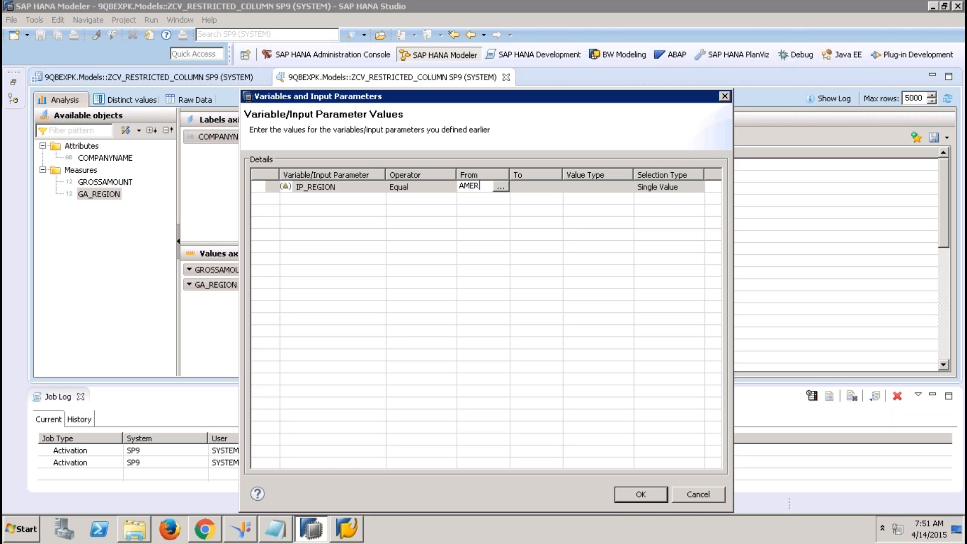
pyautogui.click(653, 495)
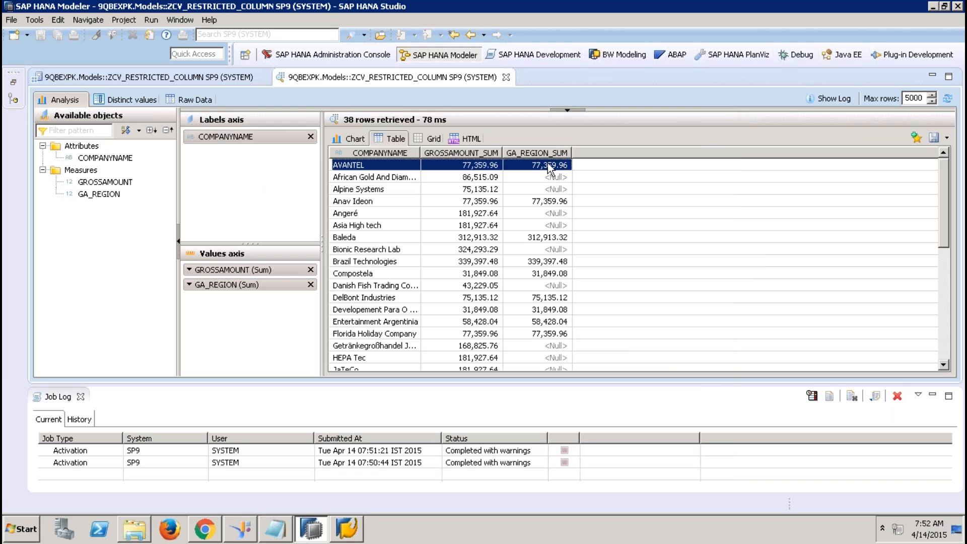
pyautogui.click(506, 79)
# - Edit the restricted column GA_REGION and try the Between operator for its REGION restriction
pyautogui.rightClick(834, 213)
pyautogui.click(811, 226)
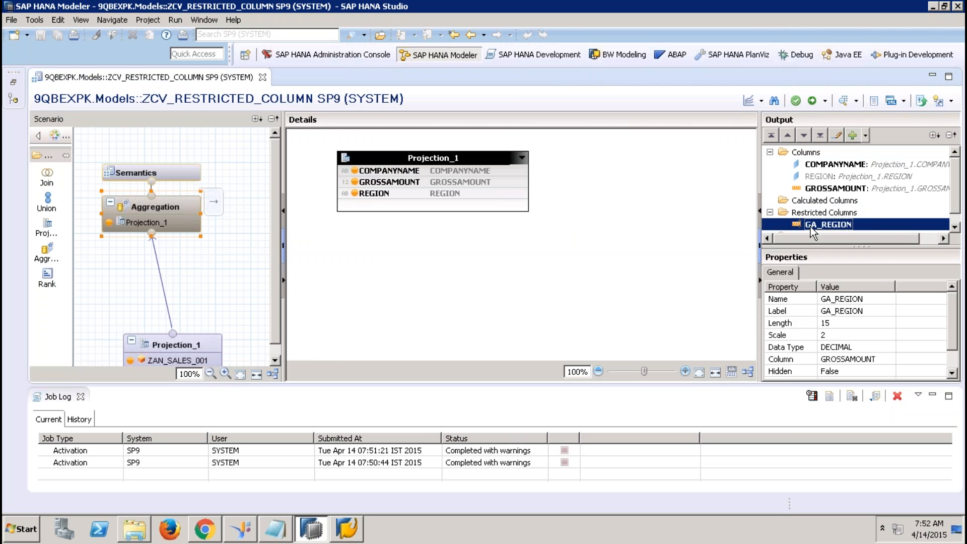
pyautogui.rightClick(811, 225)
pyautogui.click(831, 233)
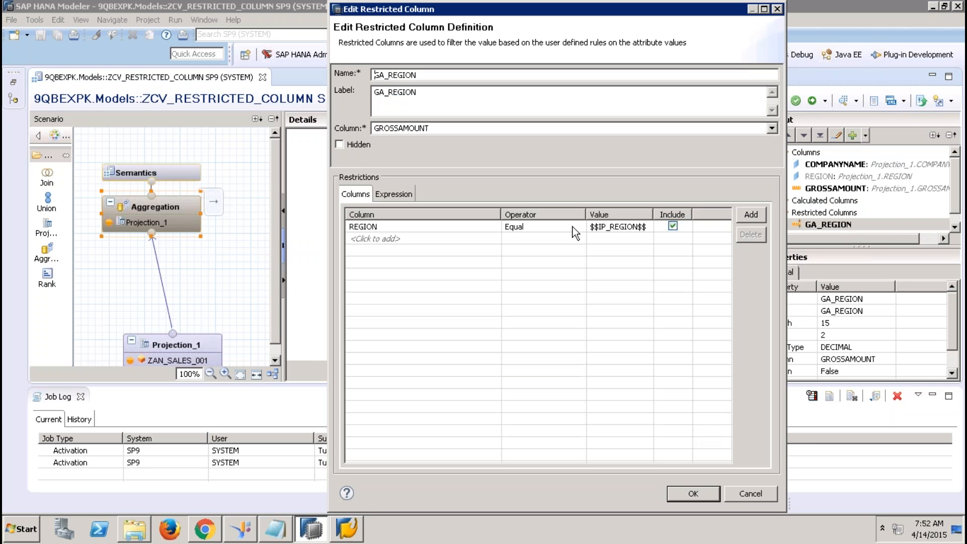
pyautogui.click(580, 228)
pyautogui.click(580, 226)
pyautogui.click(558, 239)
pyautogui.click(576, 226)
pyautogui.click(580, 228)
pyautogui.click(551, 240)
# - Try IP_REGION as the From value of the REGION range, and discard the changes to the restricted column
pyautogui.click(644, 229)
pyautogui.click(645, 228)
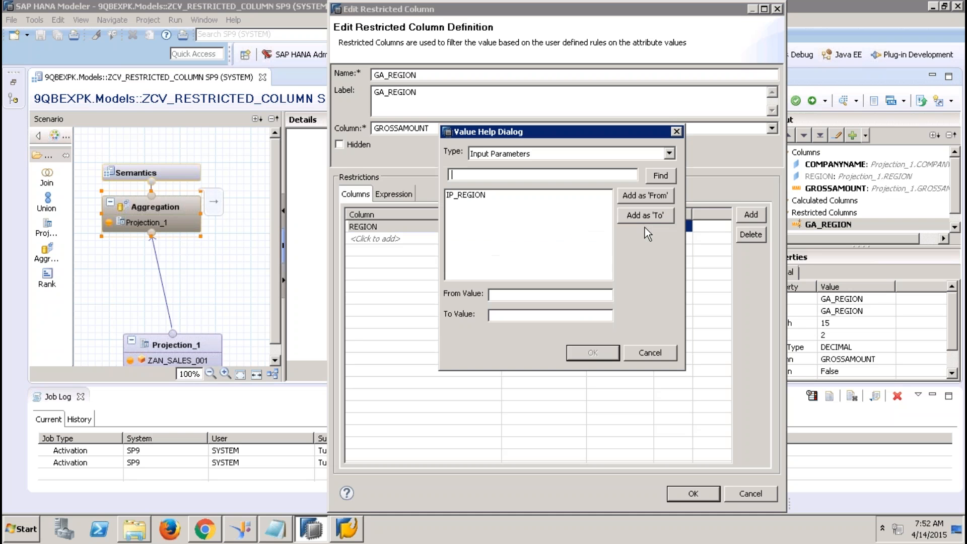
pyautogui.click(474, 196)
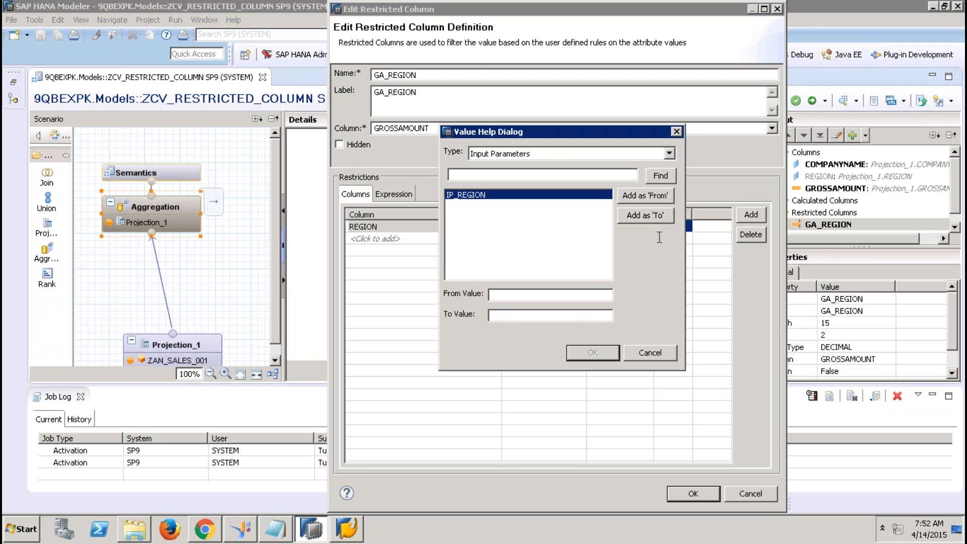
pyautogui.click(655, 197)
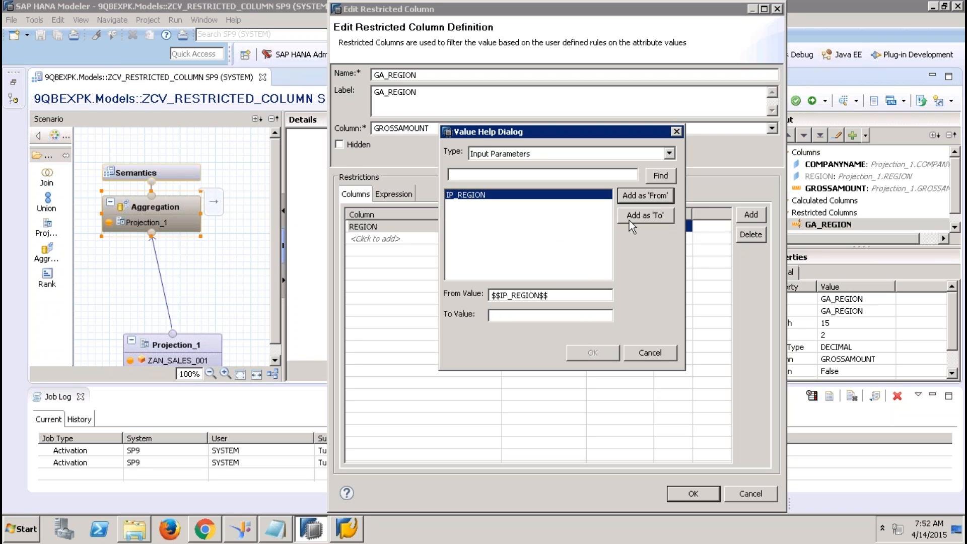
pyautogui.click(543, 315)
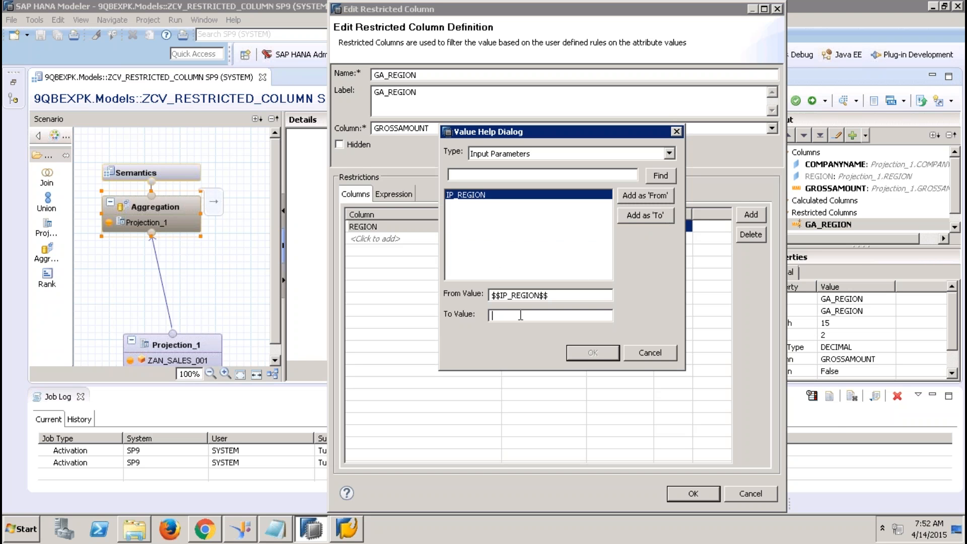
pyautogui.click(663, 356)
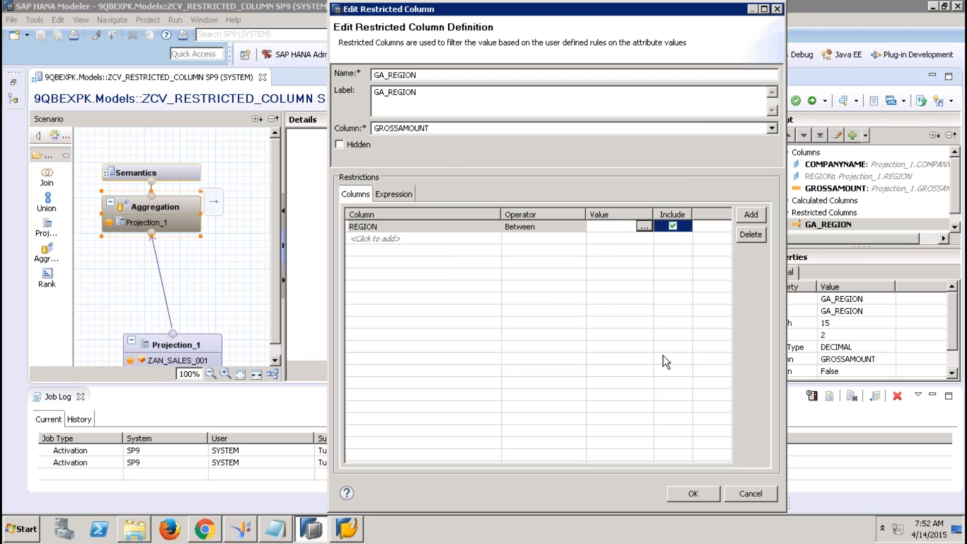
pyautogui.click(747, 494)
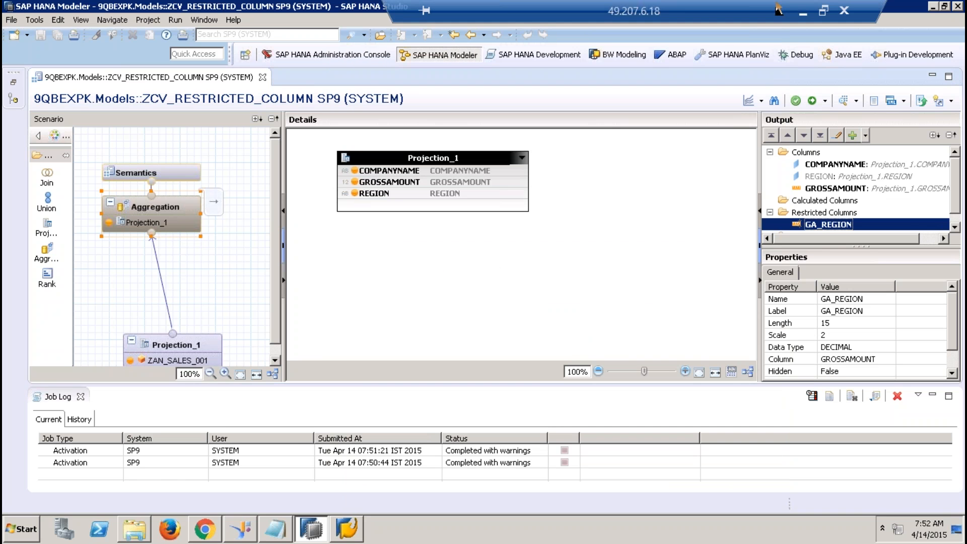
# - Switch to the PowerPoint presentation and select the bullet "Mapping of Variables & Input Parameters" on slide 128
pyautogui.click(803, 10)
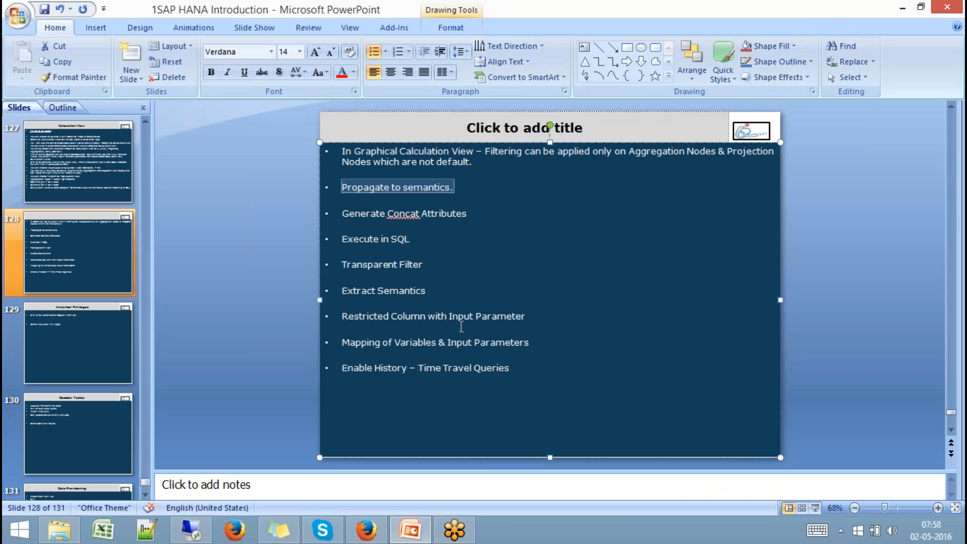
pyautogui.click(344, 343)
pyautogui.moveTo(343, 342); pyautogui.dragTo(529, 342)
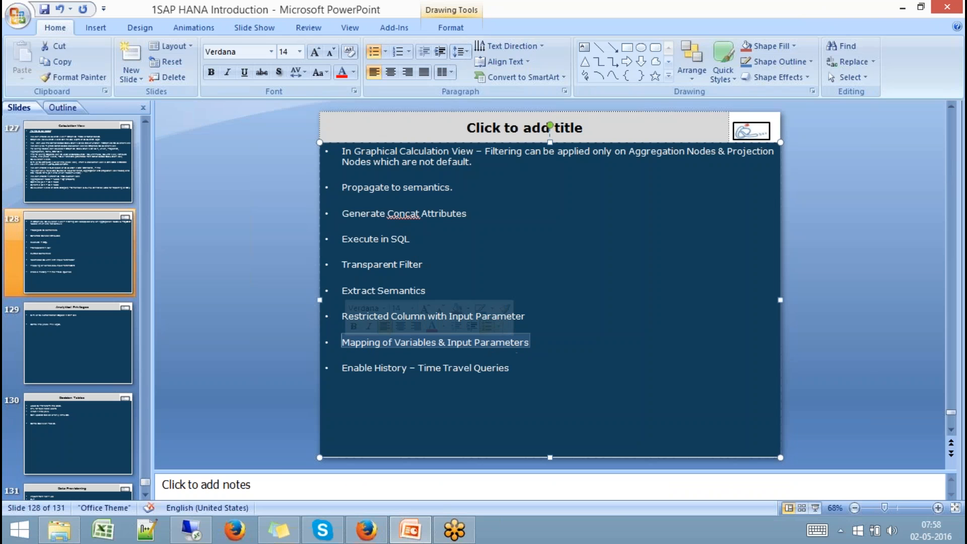
# - Switch to the remote SAP HANA Studio session, close ZCV_RESTRICTED_COLUMN and the Job Log, and restore the Systems view
pyautogui.moveTo(364, 530)
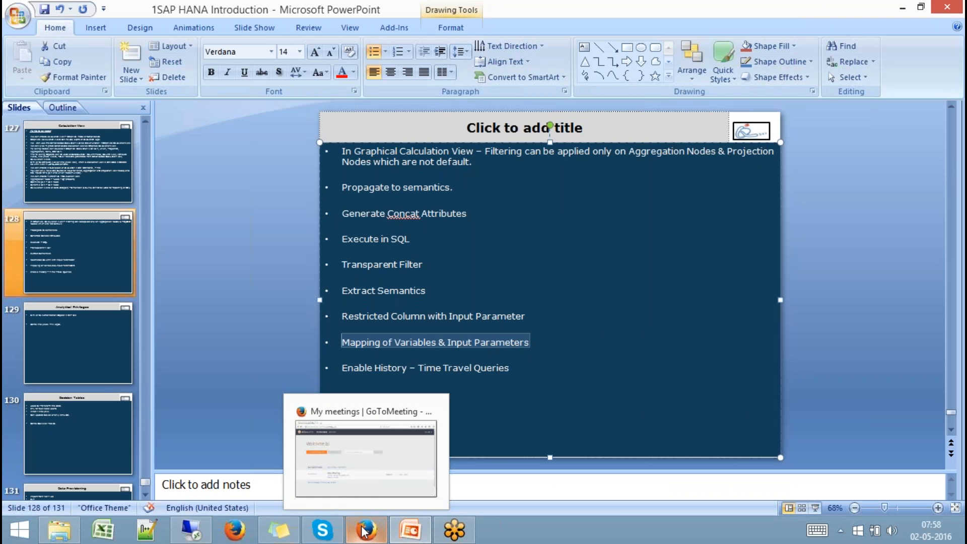
pyautogui.click(198, 531)
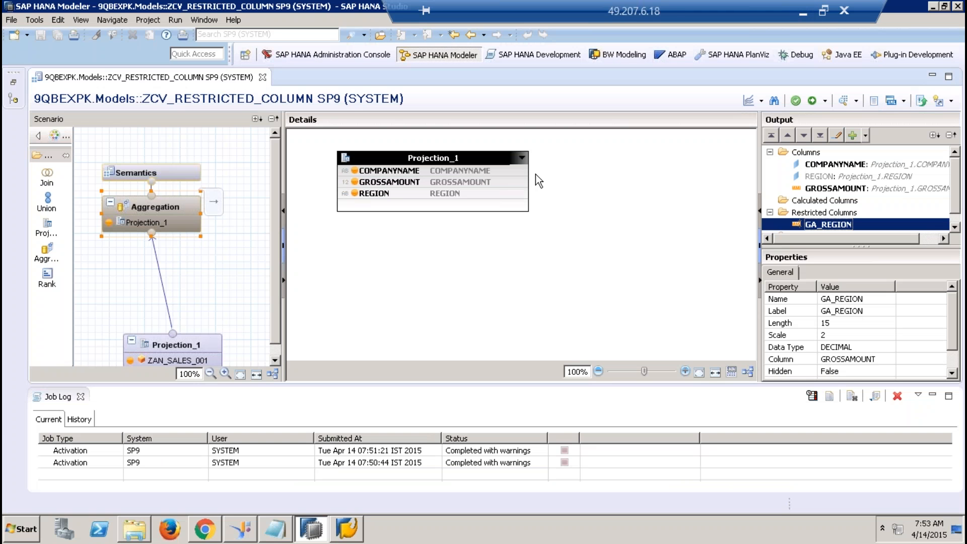
pyautogui.click(262, 77)
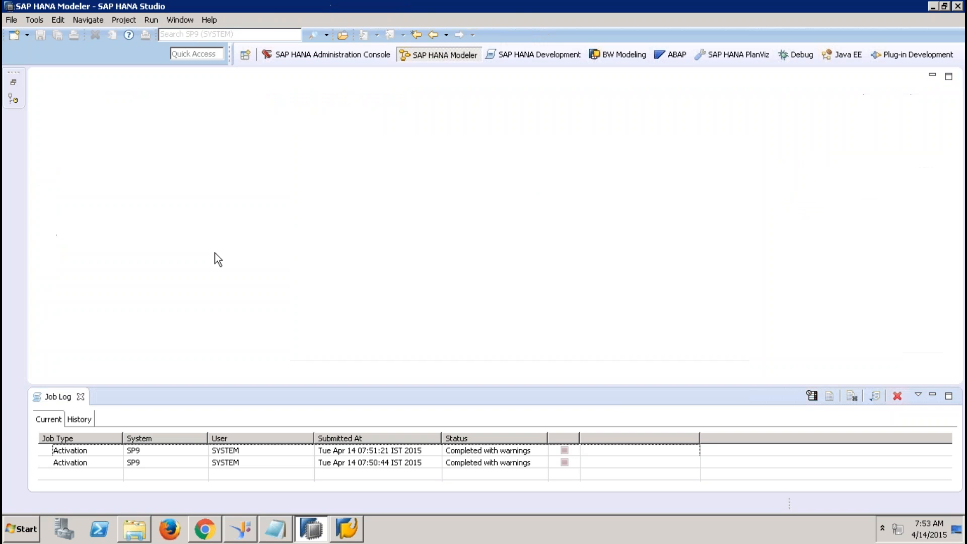
pyautogui.click(81, 397)
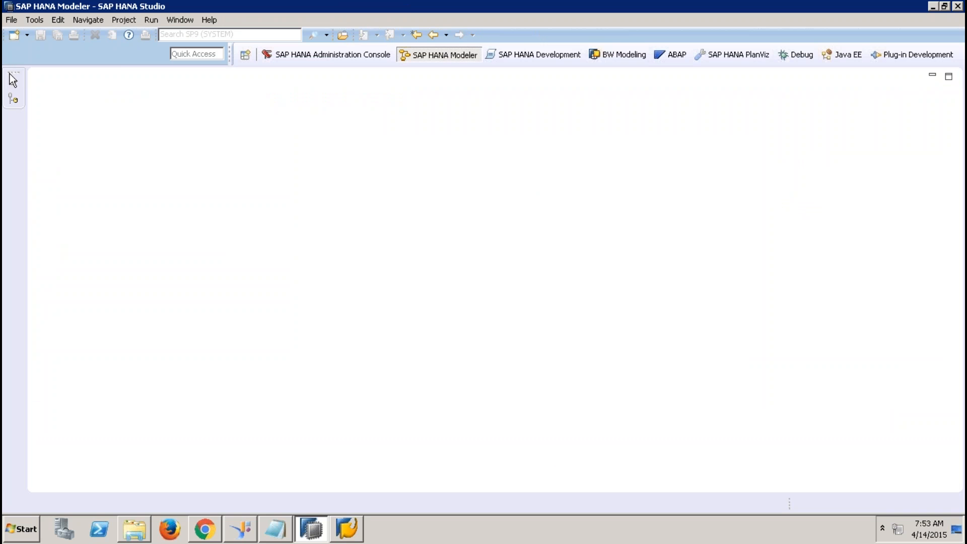
pyautogui.click(11, 76)
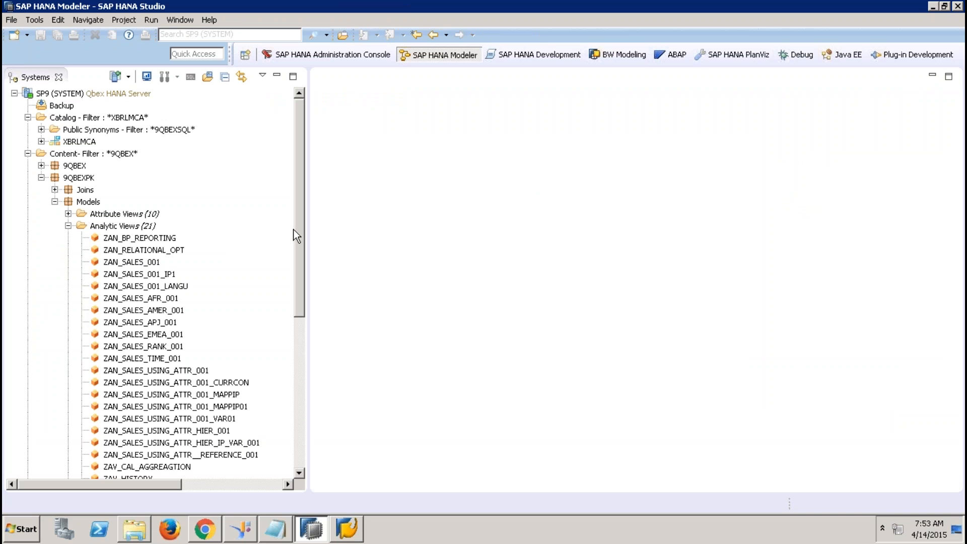
# - Create a graphical calculation view named ZCV_IP_PROCEDURE of data category CUBE in the 9QBEXPK.Models package
pyautogui.scroll(-7, 297, 235)
pyautogui.click(151, 228)
pyautogui.rightClick(147, 226)
pyautogui.click(197, 248)
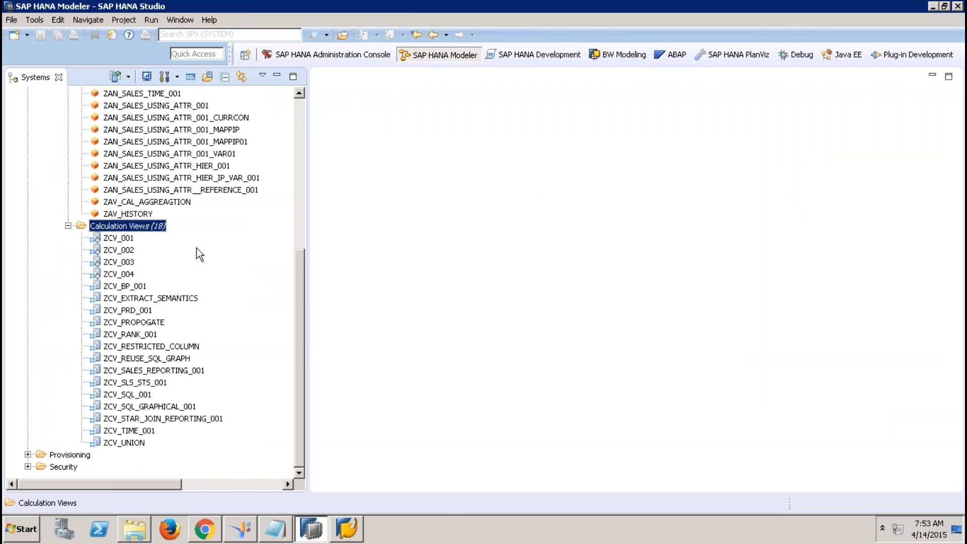
pyautogui.write('ZCV')
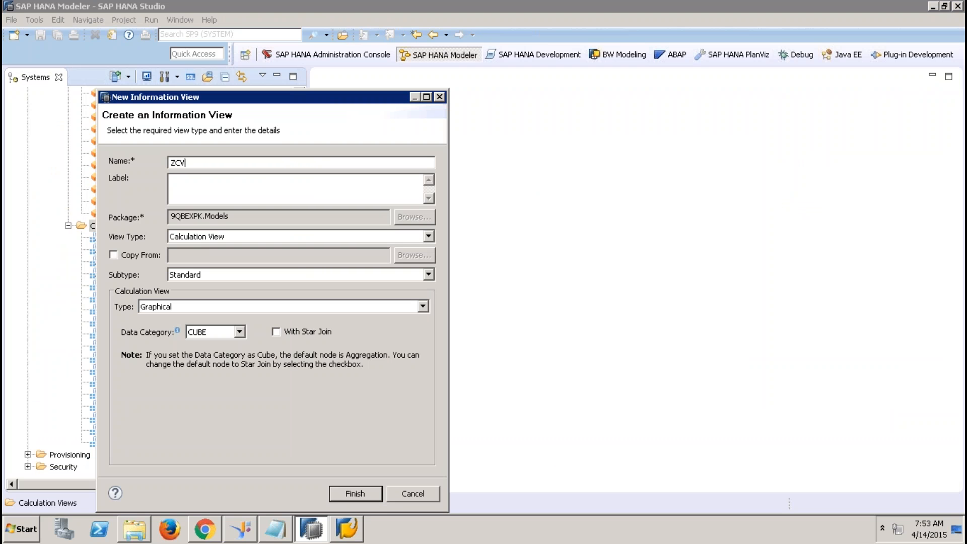
pyautogui.write('_IP_PROCEDURE')
pyautogui.press('Tab')
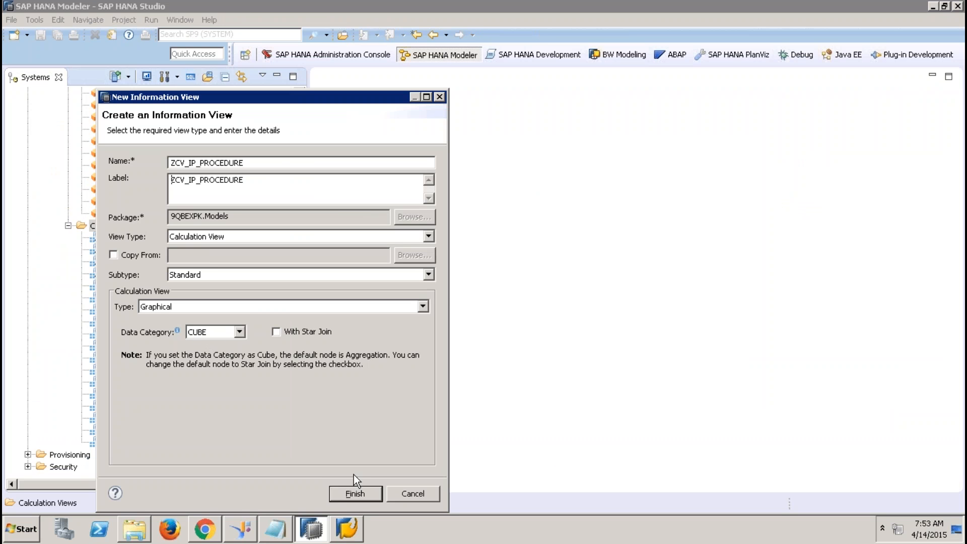
pyautogui.click(368, 494)
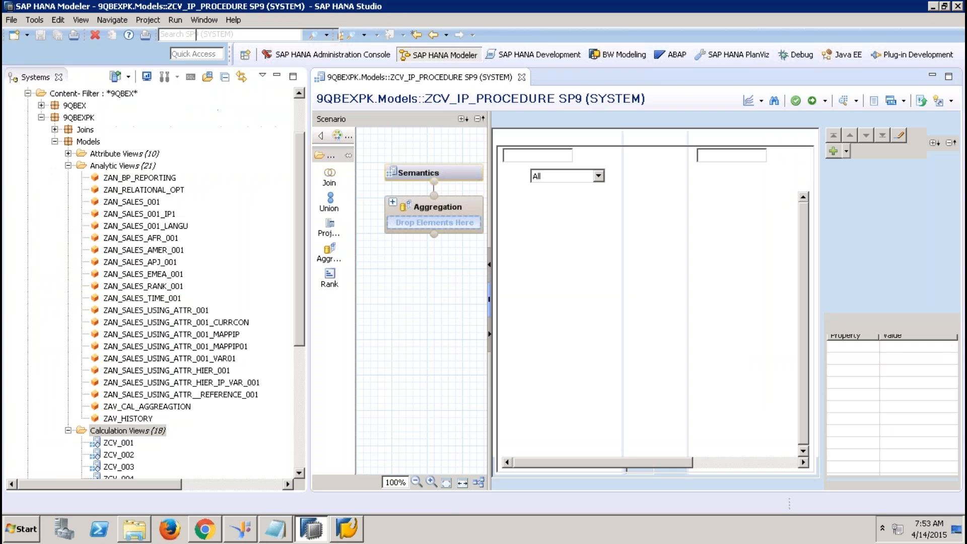
# - Add a projection node with analytic view ZAN_SALES_001 as its source and include COUNTRY and GROSSAMOUNT in its output
pyautogui.click(329, 227)
pyautogui.click(408, 390)
pyautogui.moveTo(139, 202); pyautogui.dragTo(422, 409)
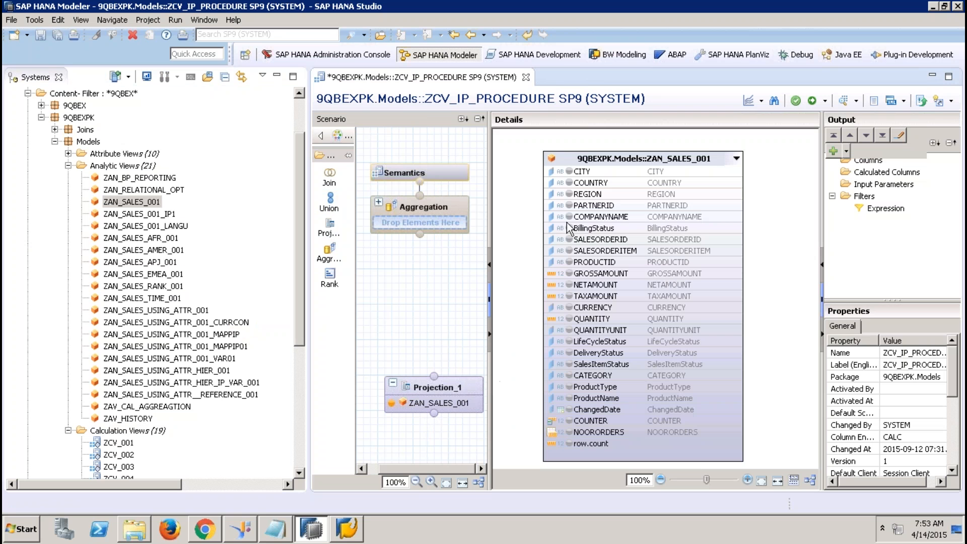
pyautogui.click(569, 183)
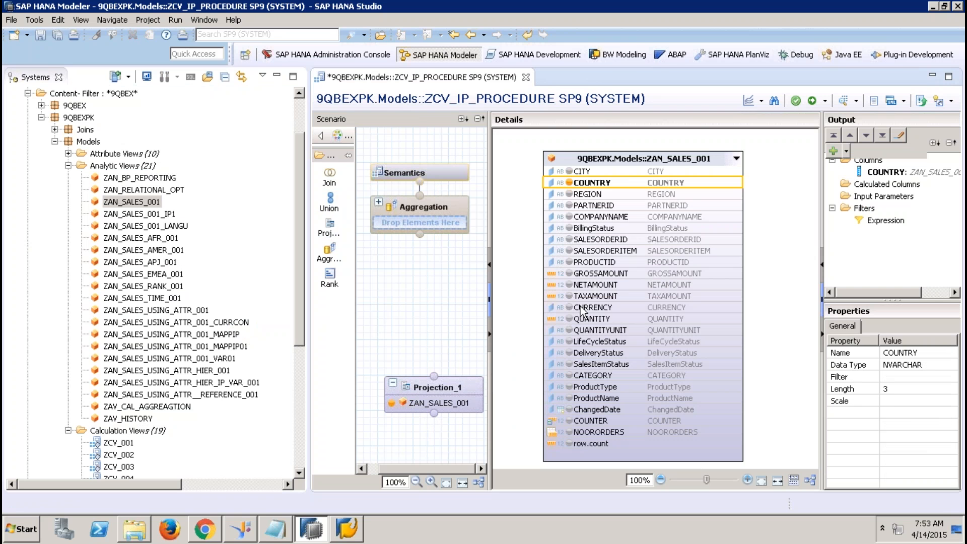
pyautogui.click(568, 276)
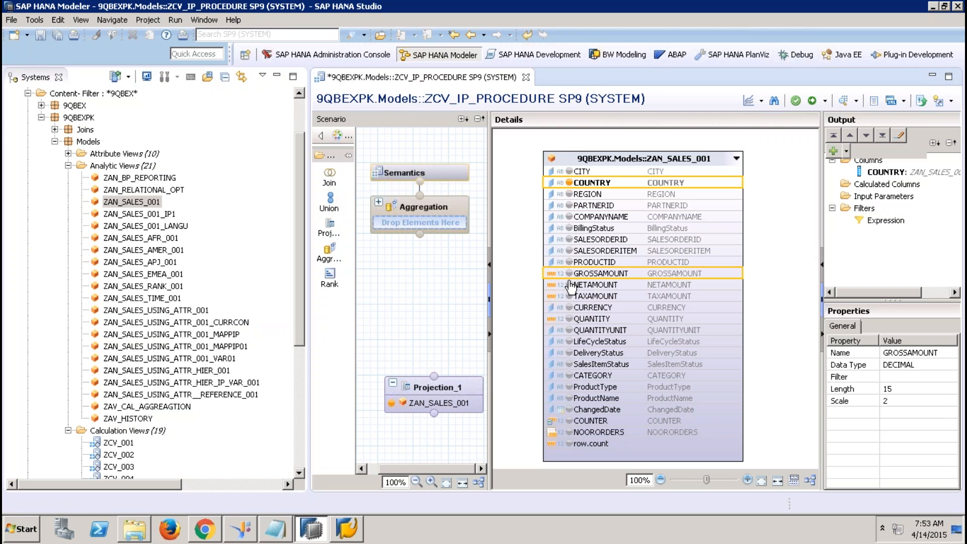
pyautogui.click(569, 273)
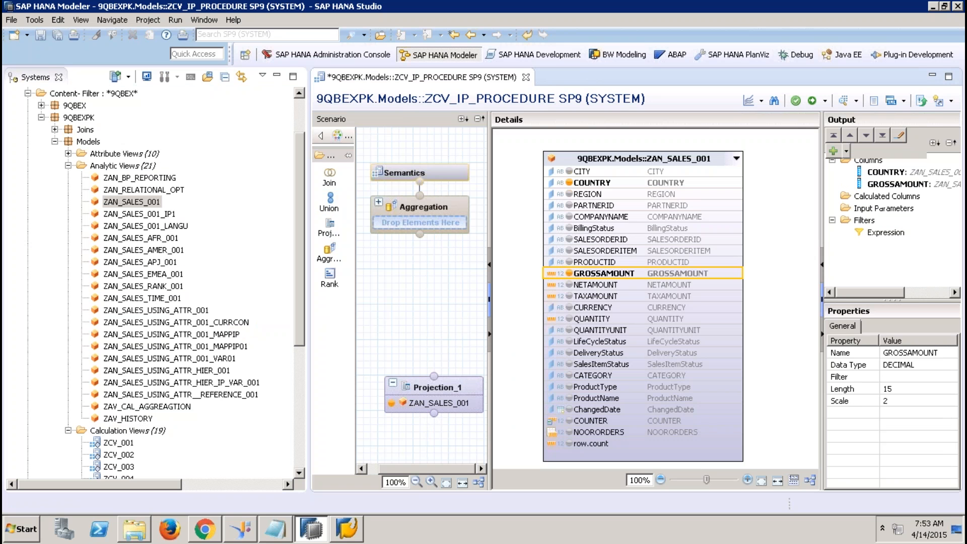
# - Connect the projection to the Aggregation node, output COUNTRY and aggregated GROSSAMOUNT, and auto-assign the column types in Semantics
pyautogui.moveTo(434, 376); pyautogui.dragTo(428, 237)
pyautogui.click(440, 207)
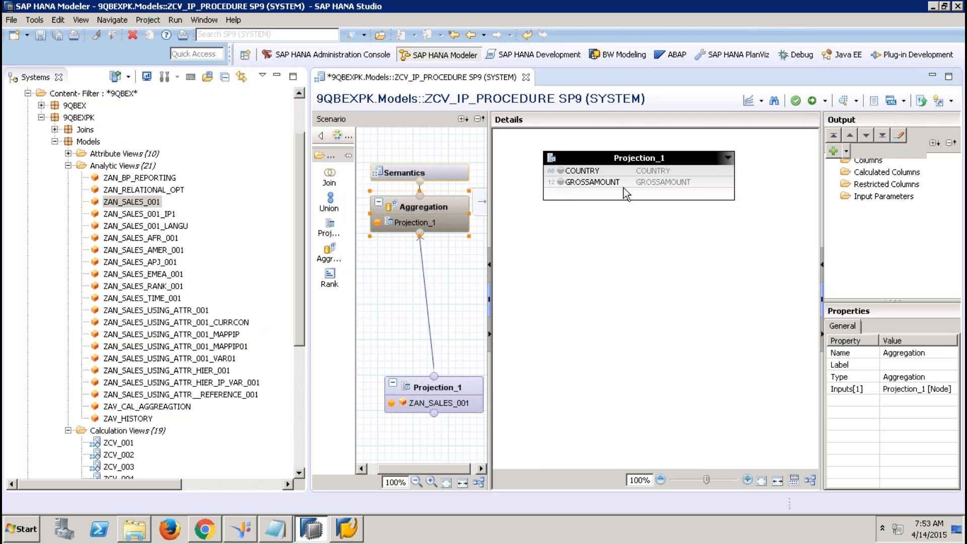
pyautogui.click(561, 171)
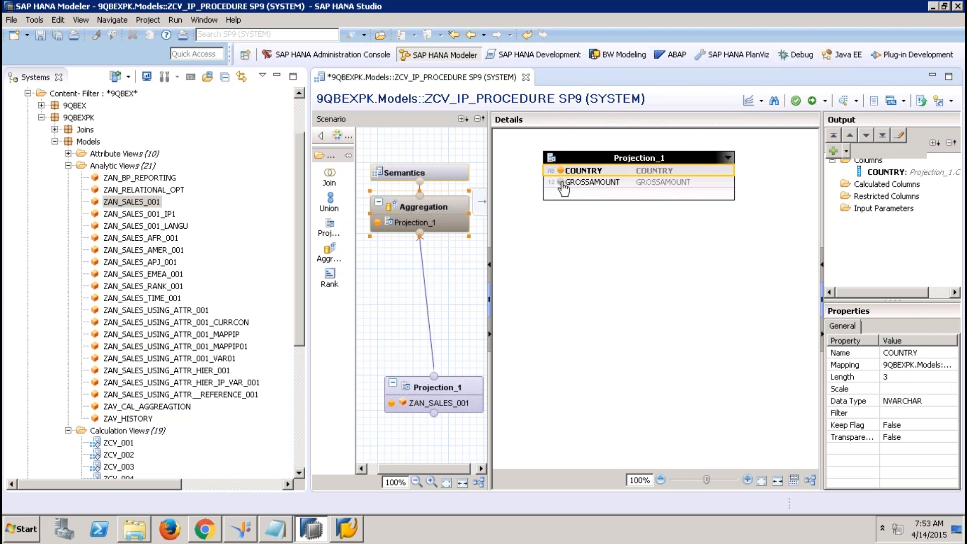
pyautogui.rightClick(598, 185)
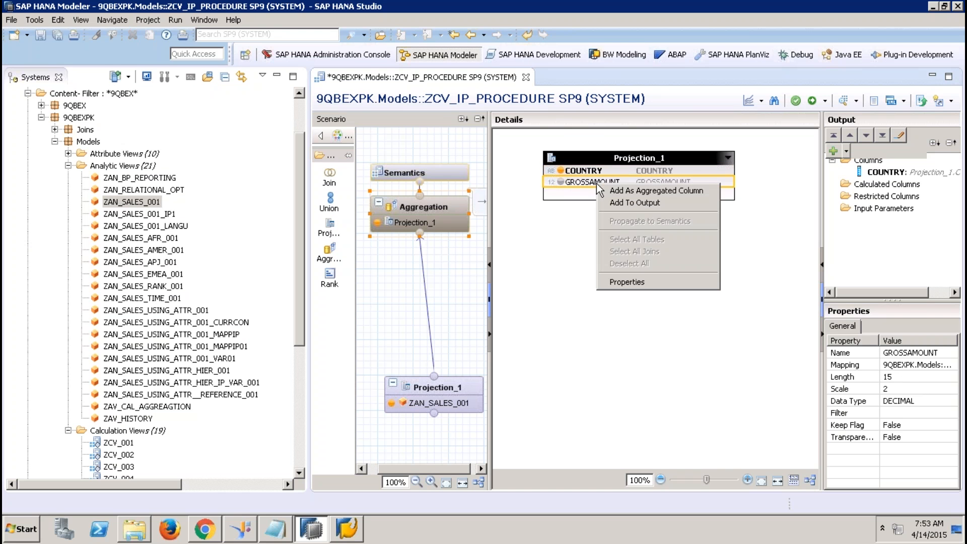
pyautogui.click(626, 191)
pyautogui.click(448, 174)
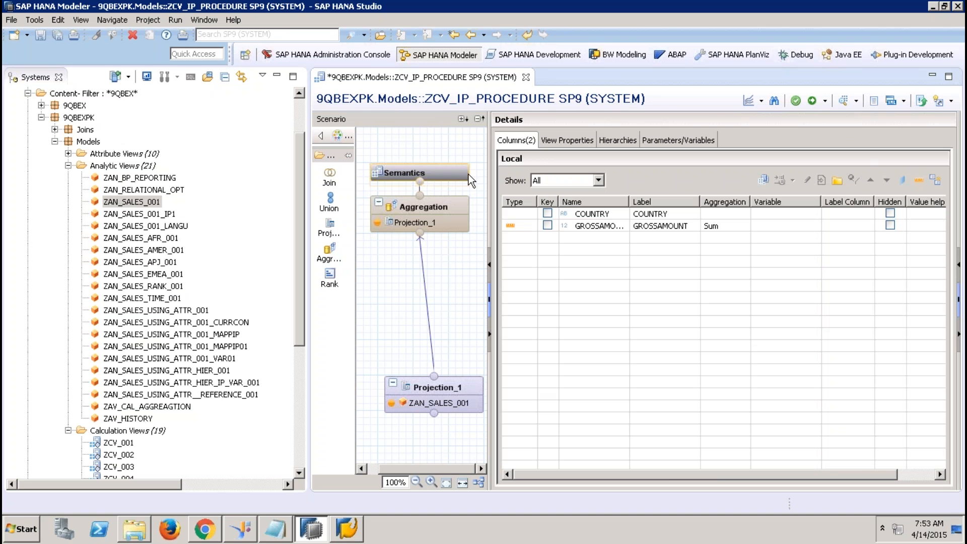
pyautogui.click(934, 181)
# - Create the input parameter IP_COUNTRY with parameter type Direct and data type VARCHAR, including its length
pyautogui.click(670, 140)
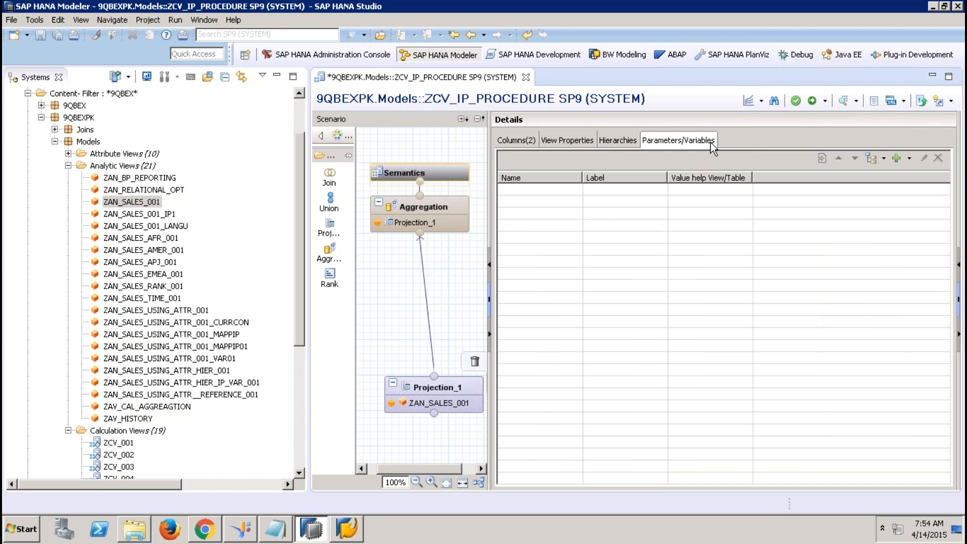
pyautogui.click(907, 159)
pyautogui.click(896, 190)
pyautogui.write('IP')
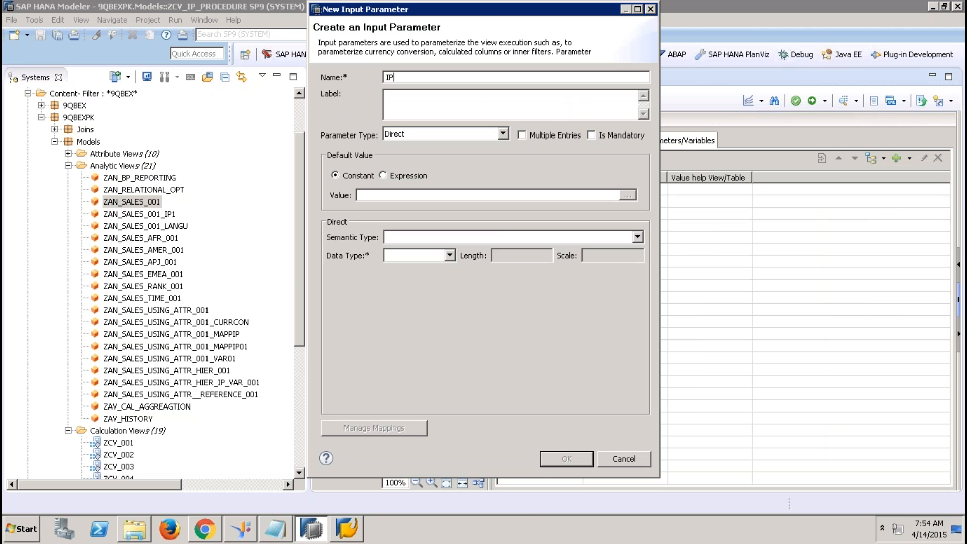
pyautogui.write('_COUNTRY')
pyautogui.press('Tab')
pyautogui.click(503, 135)
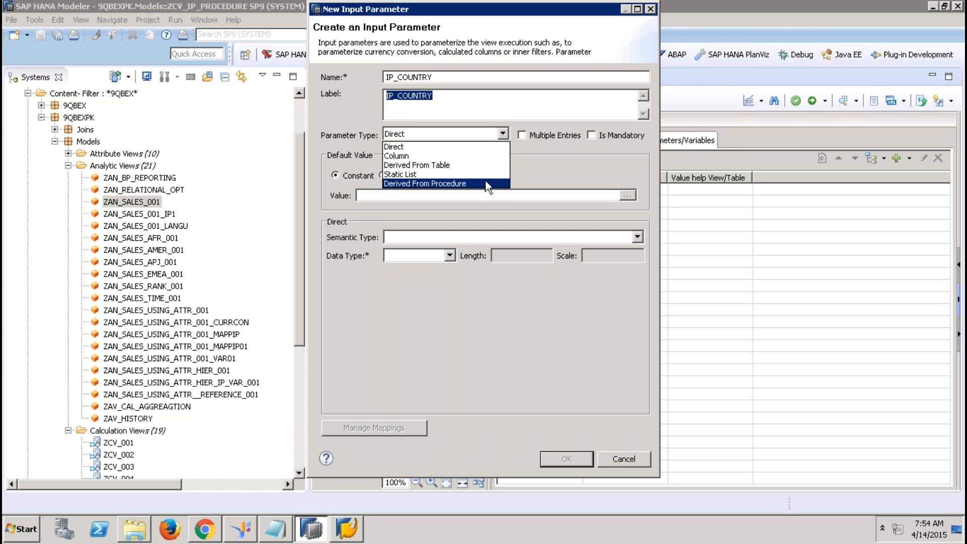
pyautogui.click(440, 147)
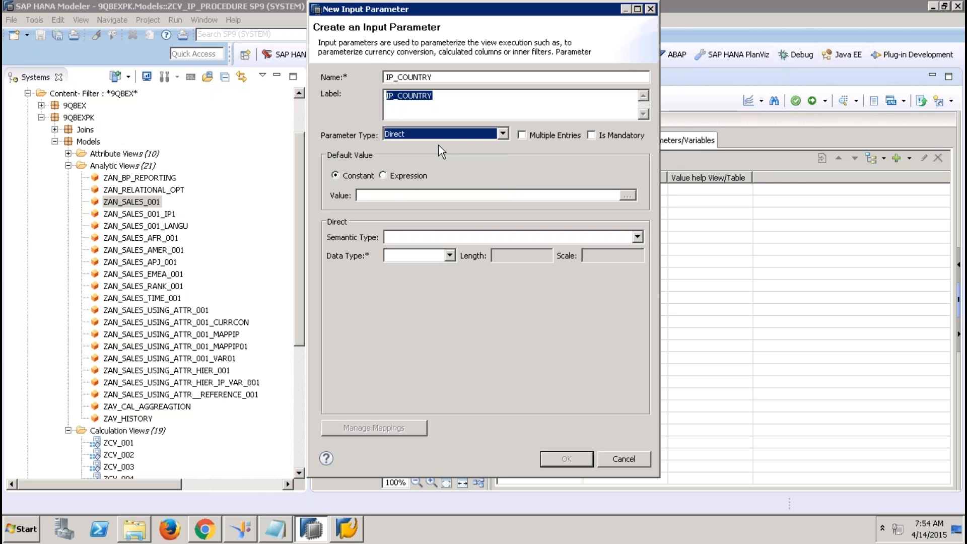
pyautogui.click(430, 253)
pyautogui.click(410, 268)
pyautogui.click(509, 256)
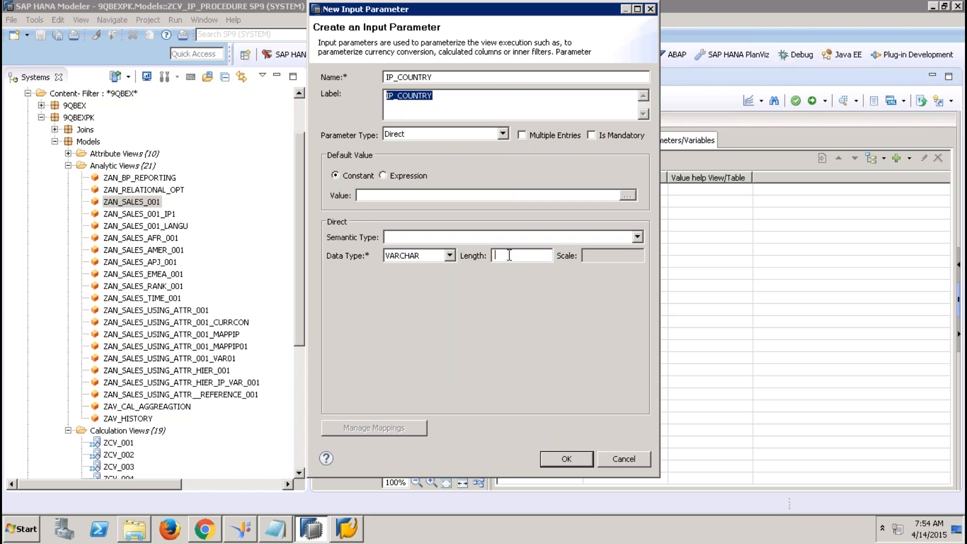
pyautogui.click(567, 459)
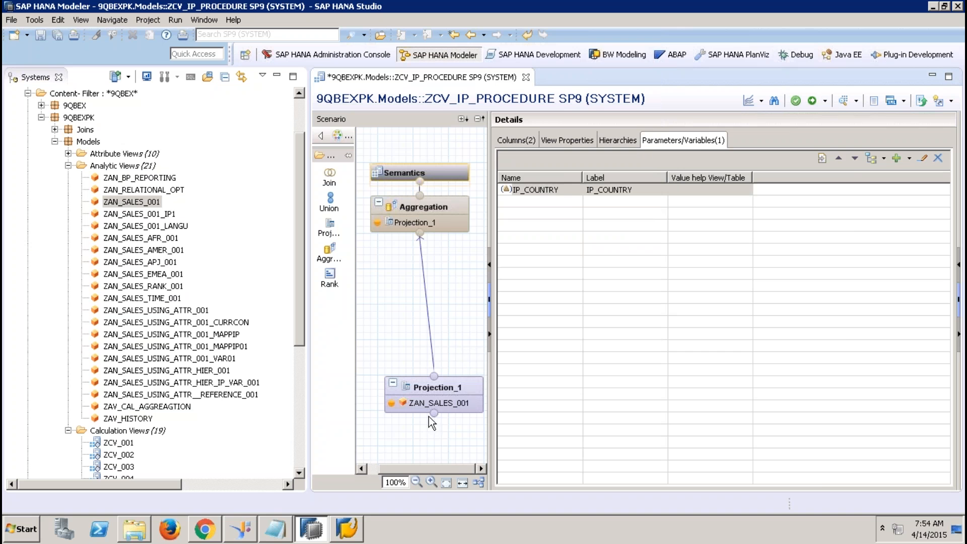
# - Apply an Equal filter on COUNTRY in Projection_1 using the input parameter IP_COUNTRY as the value
pyautogui.click(456, 391)
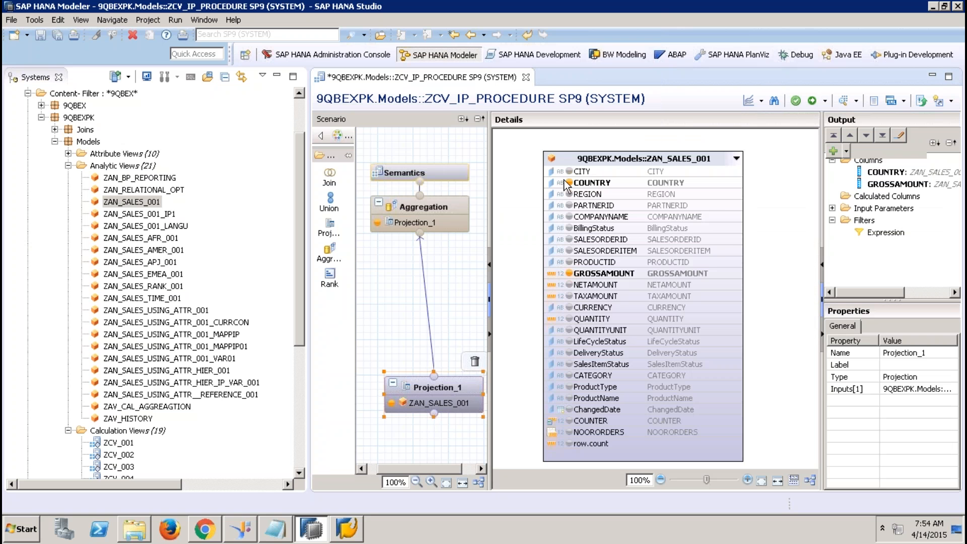
pyautogui.rightClick(610, 184)
pyautogui.click(639, 204)
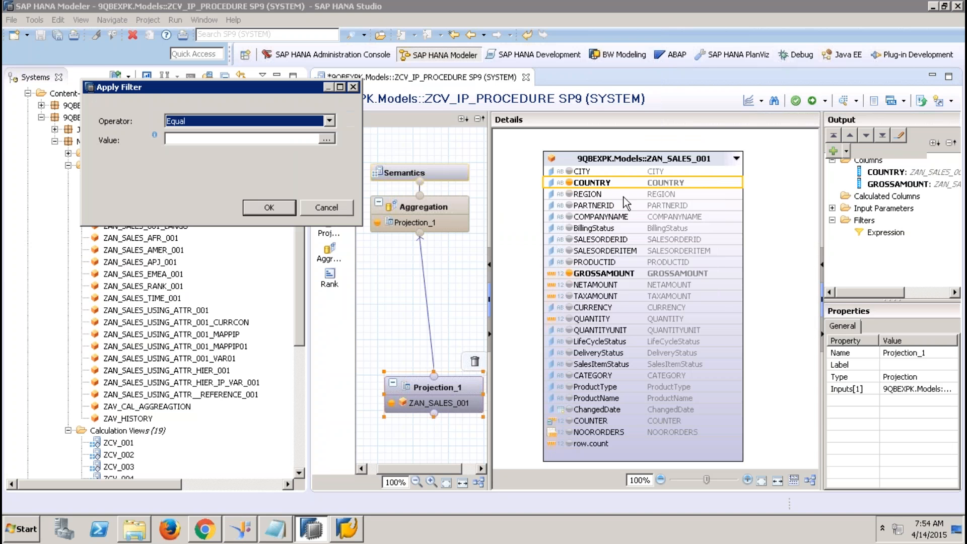
pyautogui.click(326, 139)
pyautogui.click(162, 91)
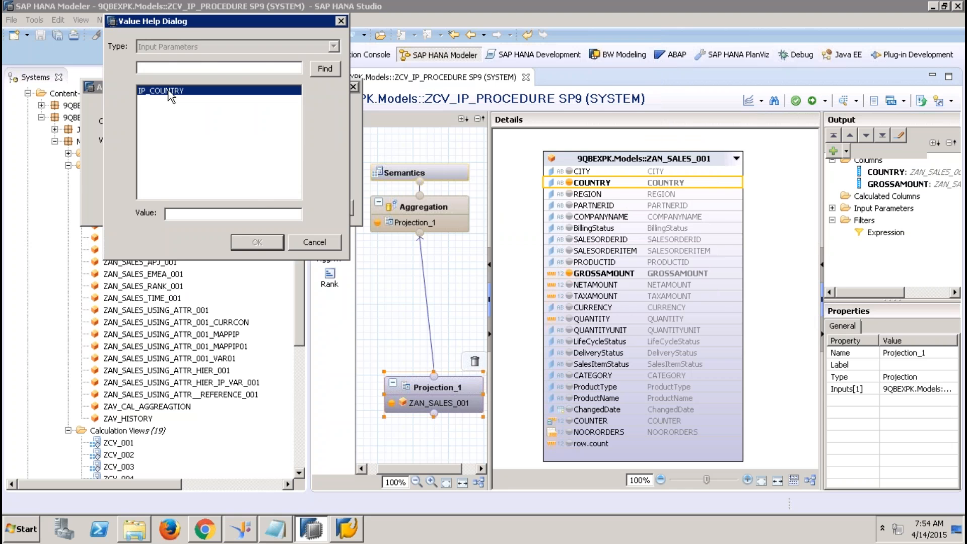
pyautogui.click(257, 242)
pyautogui.click(271, 209)
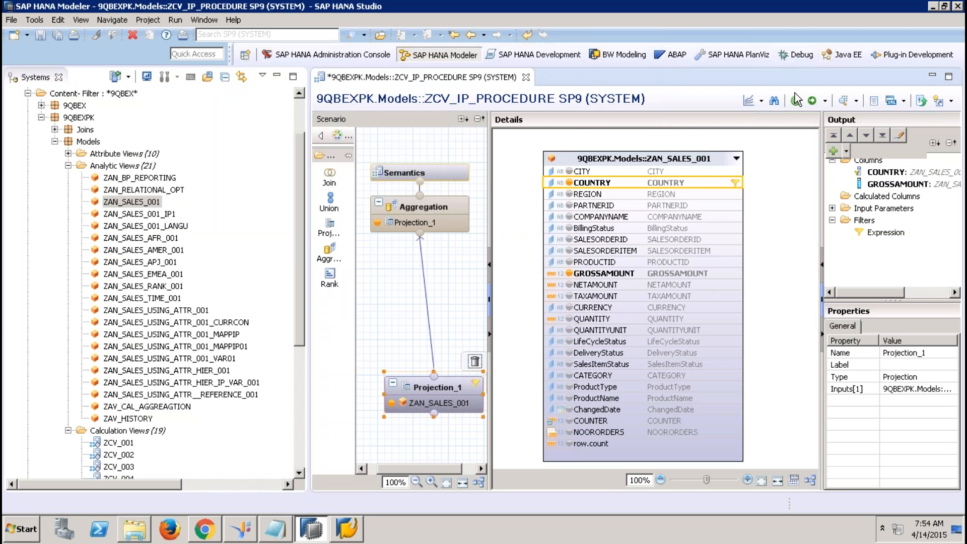
# - Activate ZCV_IP_PROCEDURE, preview its raw data with IP_COUNTRY set to DE, and close the preview
pyautogui.click(814, 101)
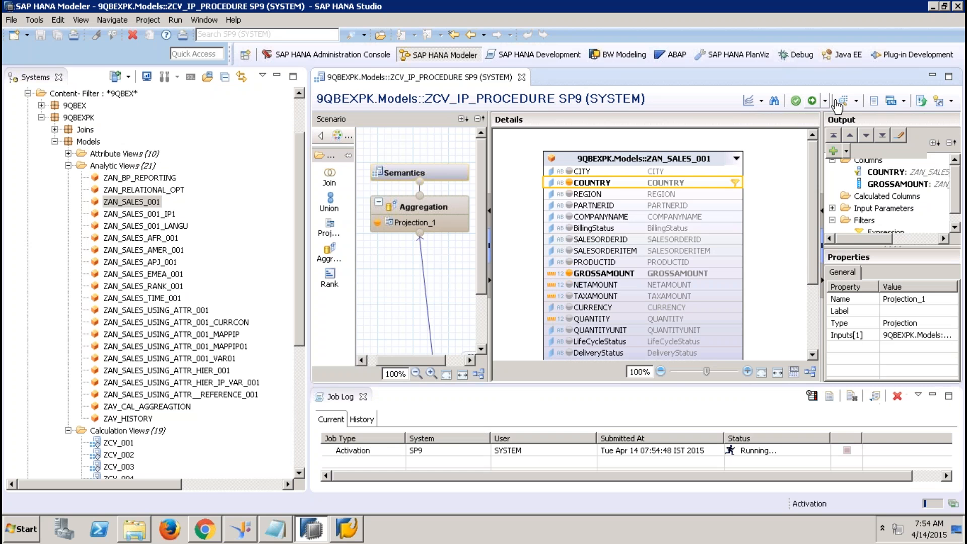
pyautogui.click(844, 101)
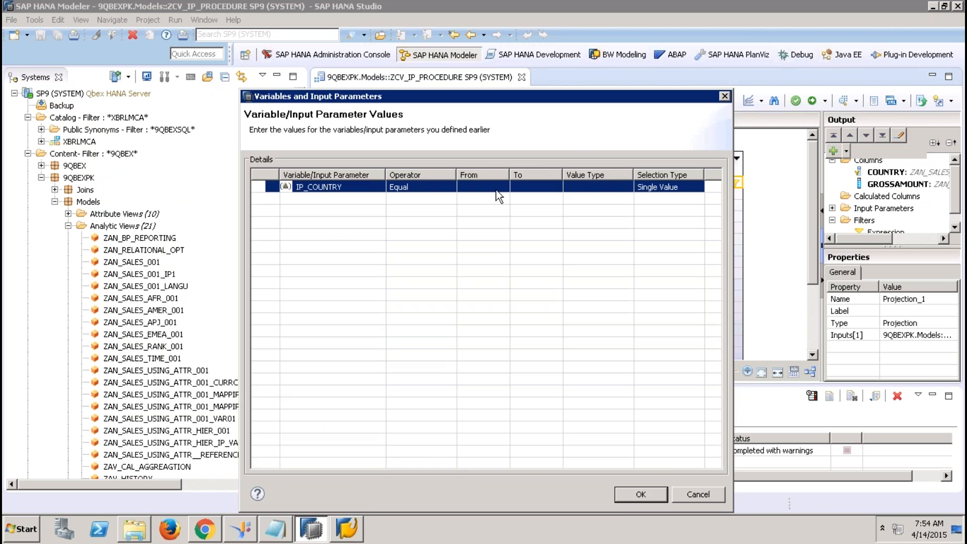
pyautogui.click(495, 188)
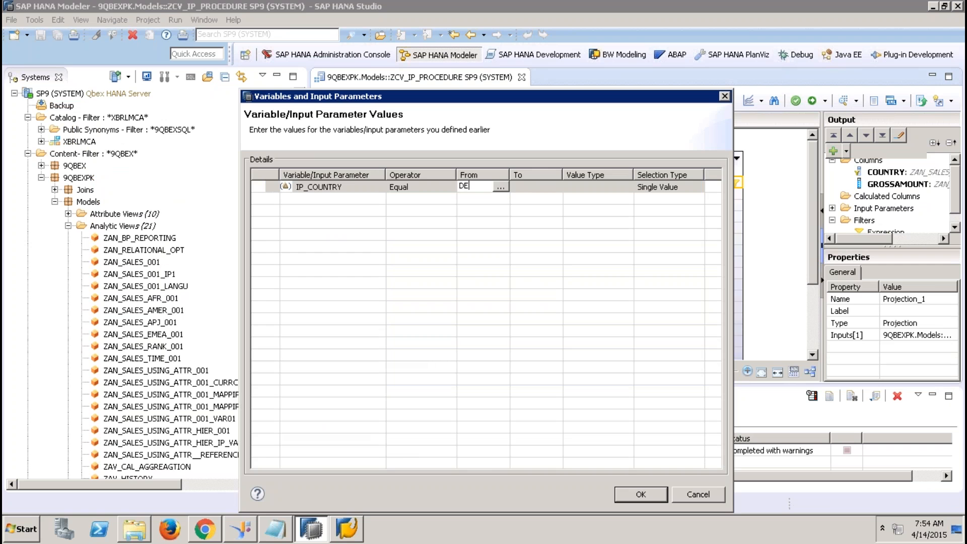
pyautogui.click(638, 492)
pyautogui.click(480, 98)
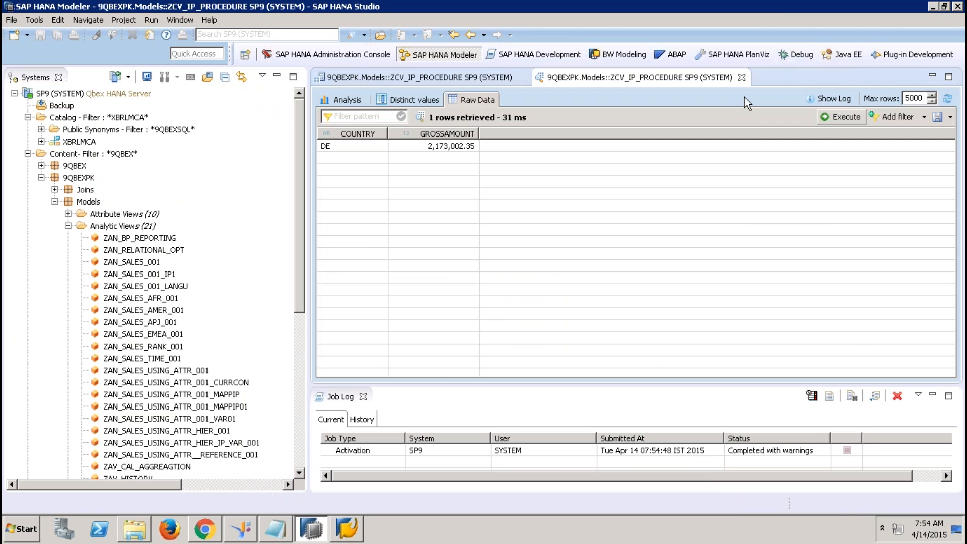
pyautogui.click(742, 77)
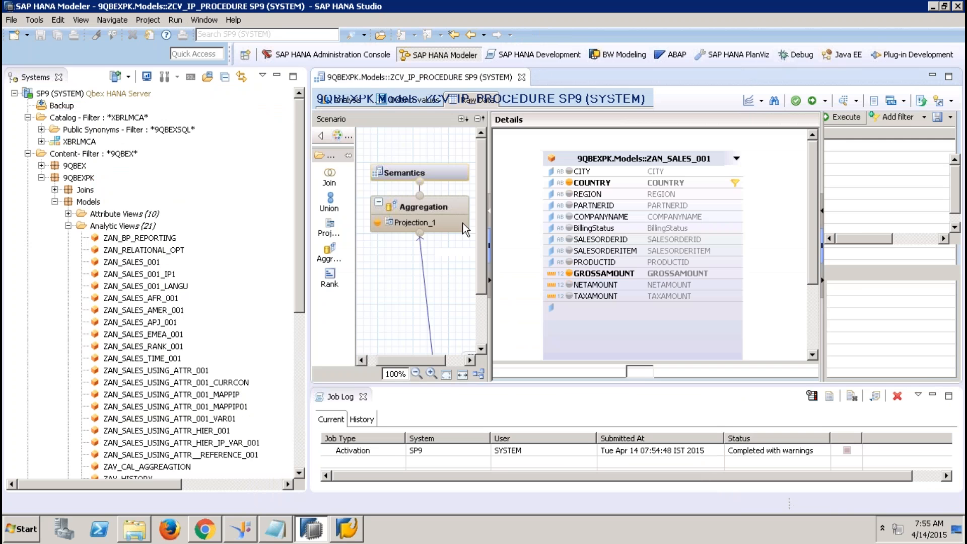
# - Clear the workspace down to the ZCV_IP_PROCEDURE editor and switch to the Modelling folder in File Explorer
pyautogui.click(364, 397)
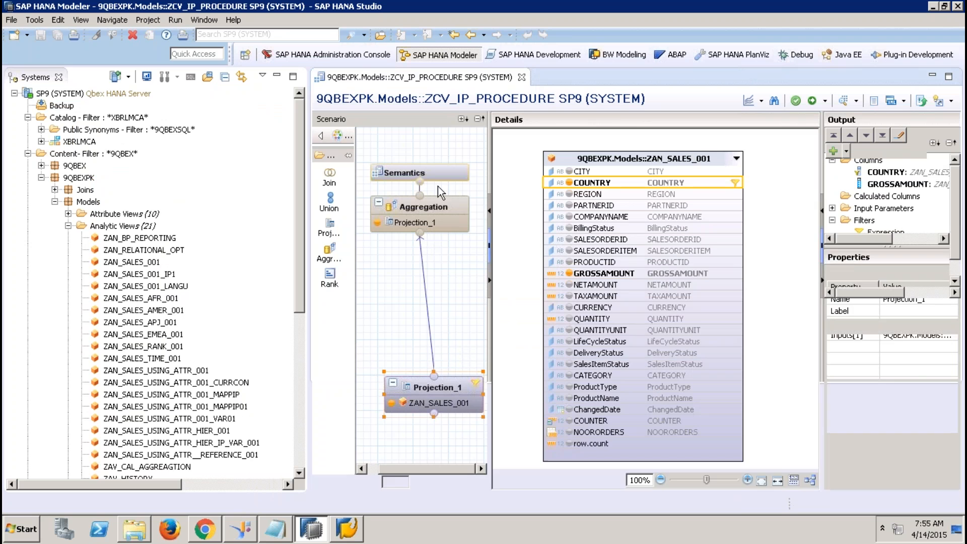
pyautogui.click(277, 75)
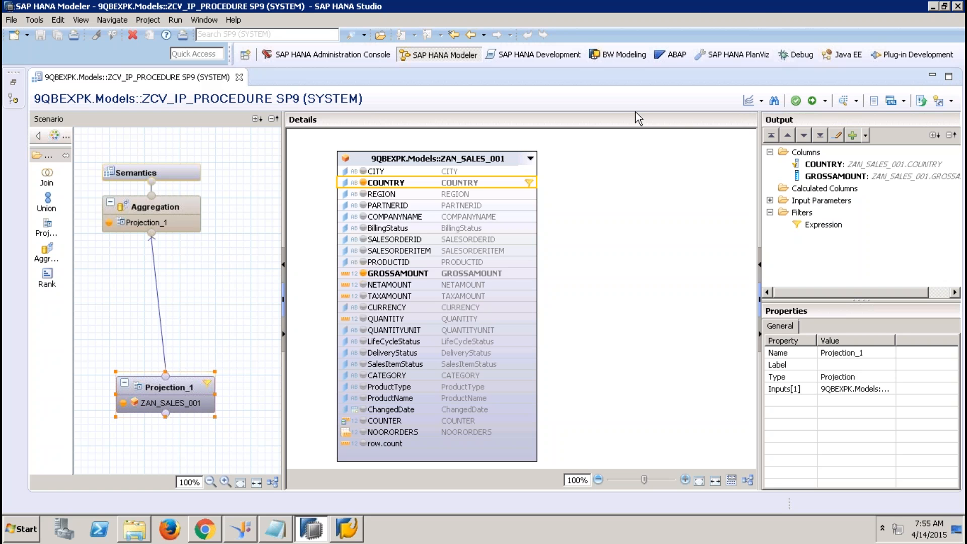
pyautogui.moveTo(770, 9)
pyautogui.click(802, 11)
pyautogui.click(60, 527)
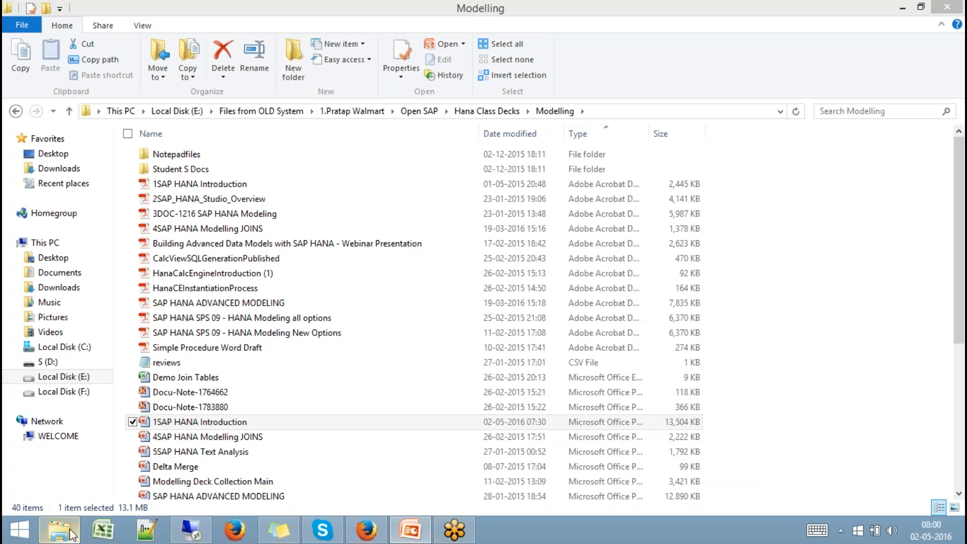
# - Open the text file Input Parameter with Stored Procedure from the Modelling folder and copy its SQL script
pyautogui.moveTo(962, 212); pyautogui.dragTo(959, 353)
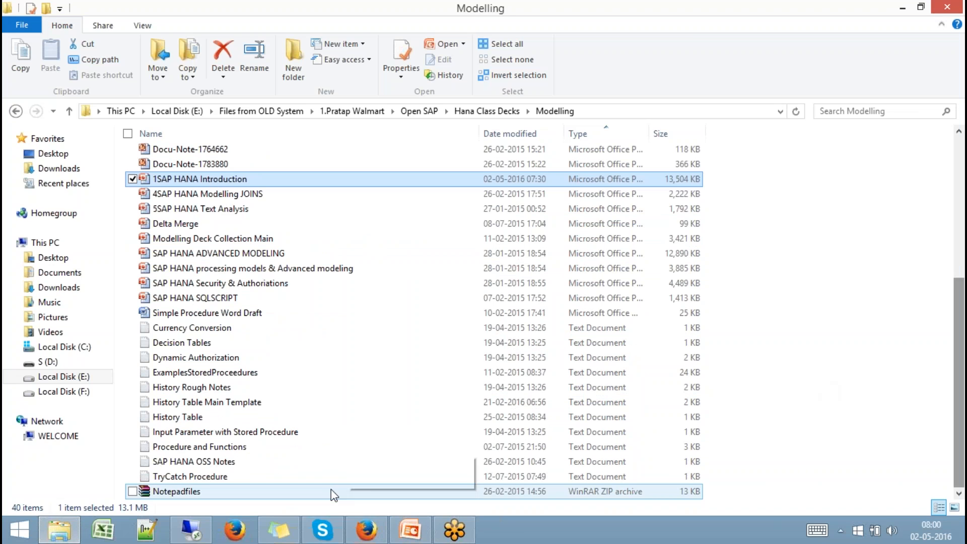
pyautogui.doubleClick(294, 432)
pyautogui.click(414, 196)
pyautogui.hotkey('ctrl', 'shift', 'End')
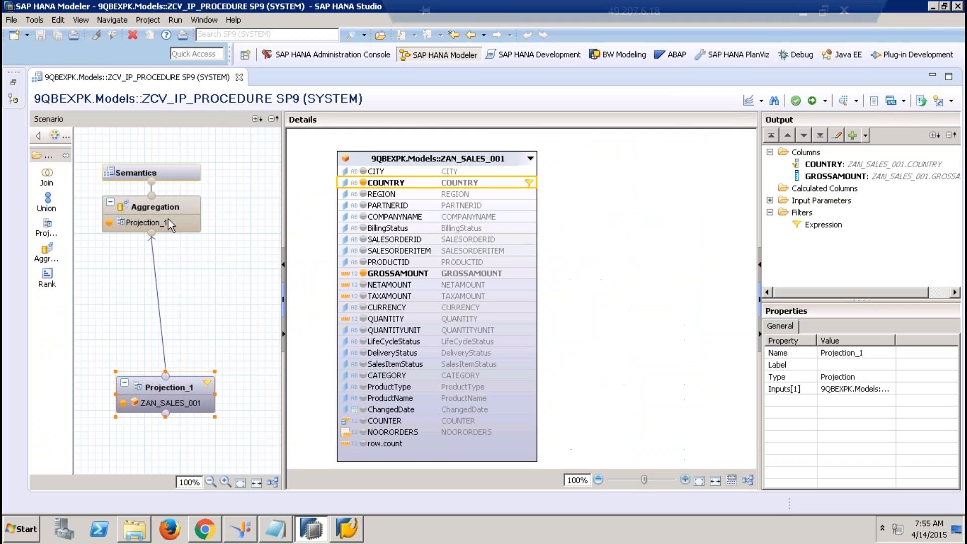
# - Switch to SAP HANA Studio, open a SQL console for the SP9 system's catalog, paste the copied script and minimize the Systems view
pyautogui.click(12, 85)
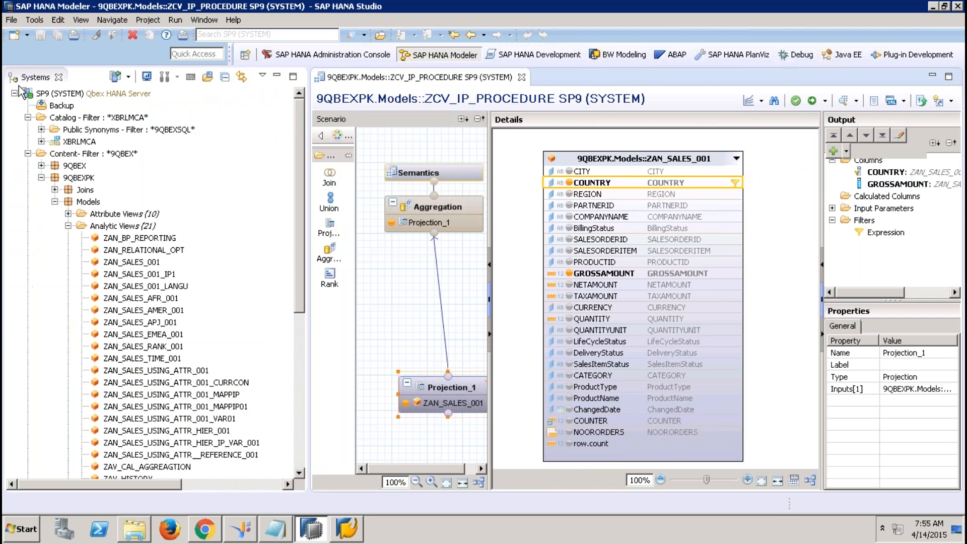
pyautogui.click(81, 120)
pyautogui.click(191, 76)
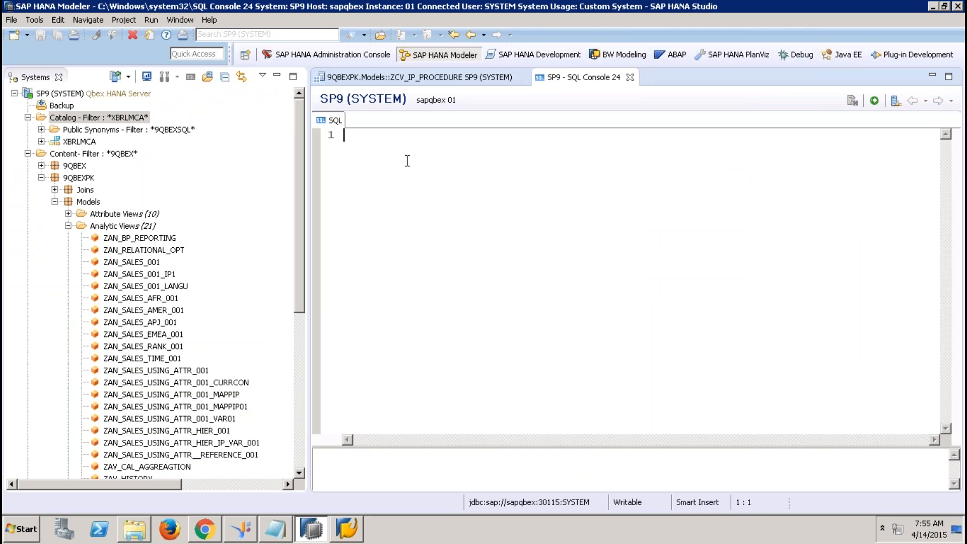
pyautogui.rightClick(407, 161)
pyautogui.click(438, 330)
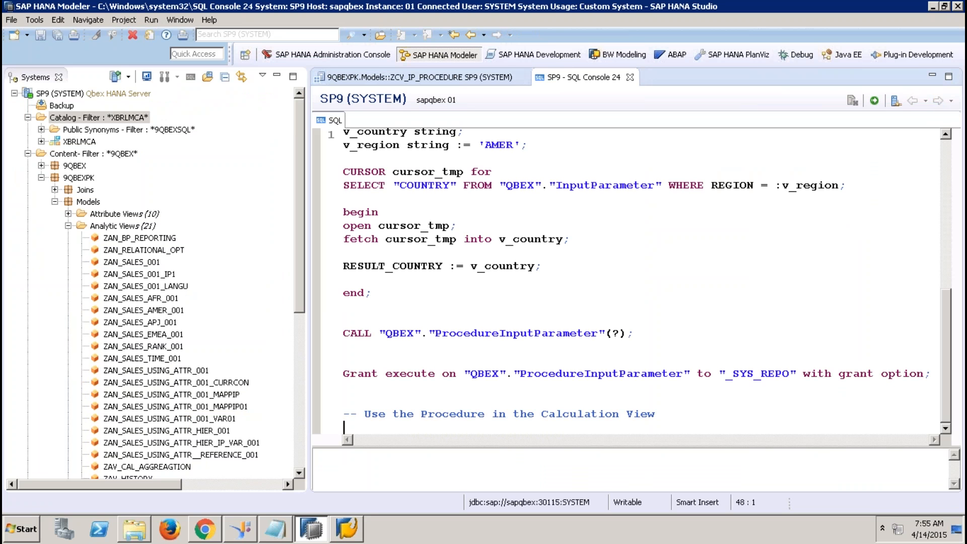
pyautogui.click(277, 76)
# - Replace every occurrence of the schema name QBEX with 9QBEXSQL throughout the pasted script
pyautogui.click(943, 162)
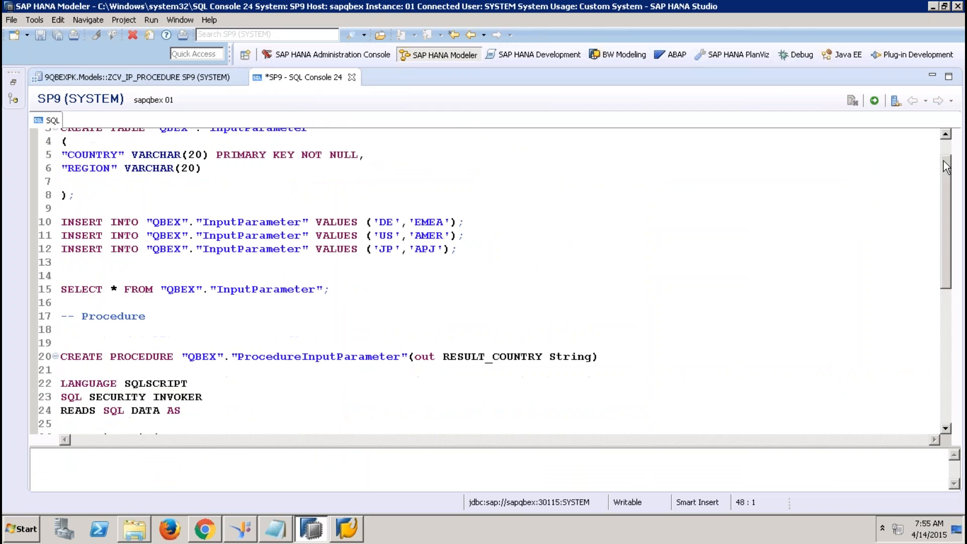
pyautogui.moveTo(943, 161); pyautogui.dragTo(933, 124)
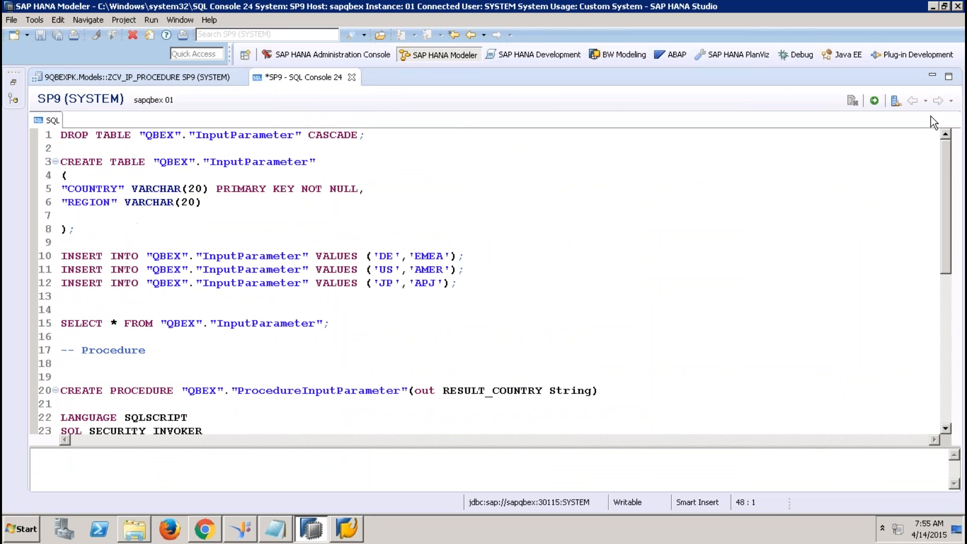
pyautogui.hotkey('ctrl', 'a')
pyautogui.hotkey('ctrl', 'f')
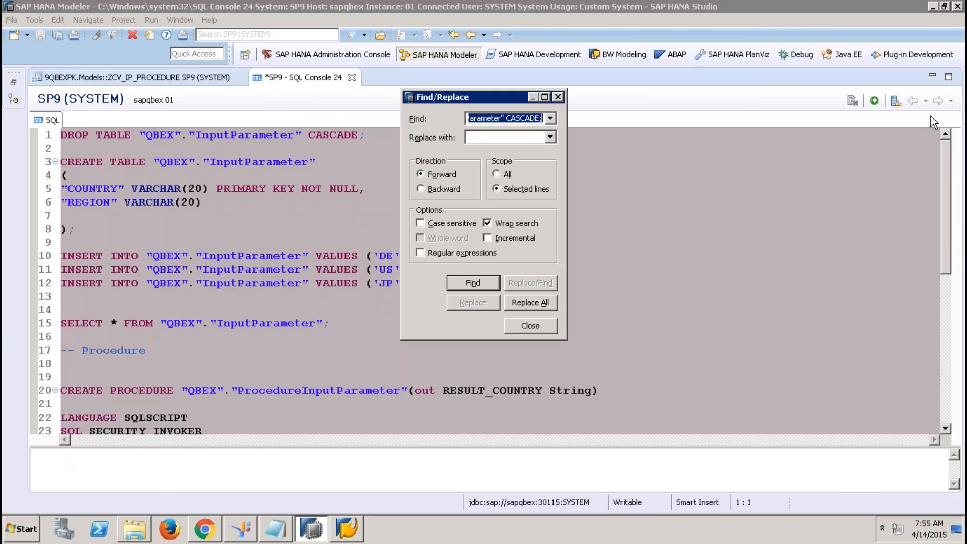
pyautogui.write('QBEXSQL')
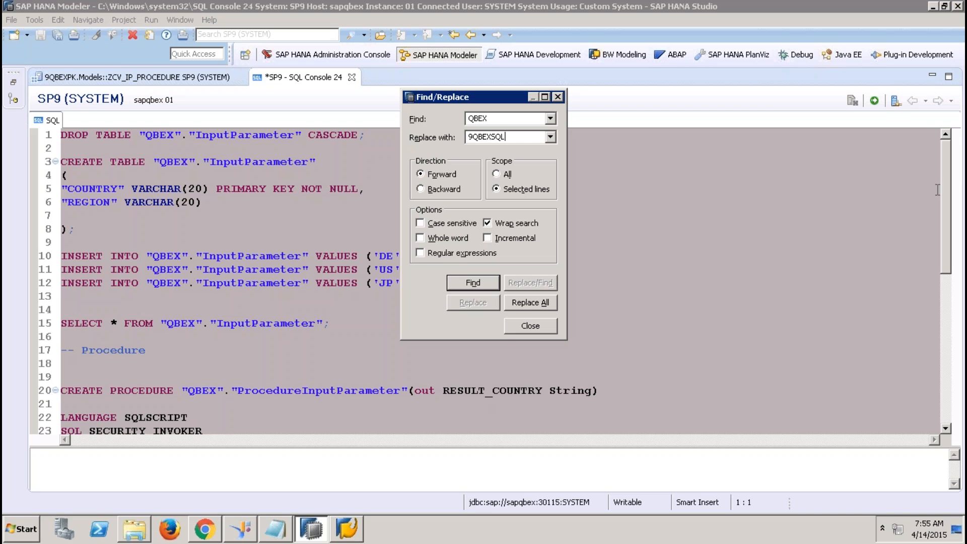
pyautogui.click(544, 302)
pyautogui.click(547, 325)
# - Execute the DROP TABLE and CREATE TABLE statements for "9QBEXSQL"."InputParameter"
pyautogui.click(947, 146)
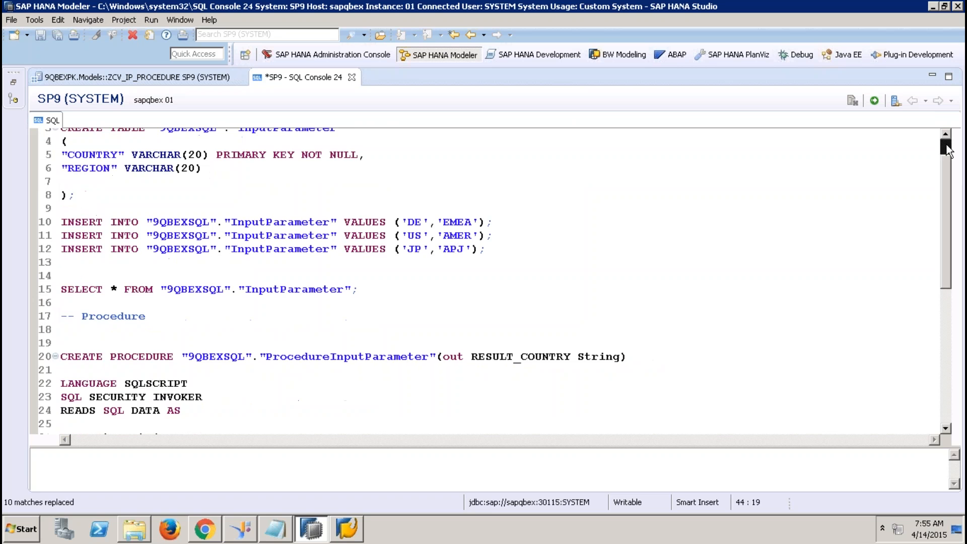
pyautogui.click(947, 146)
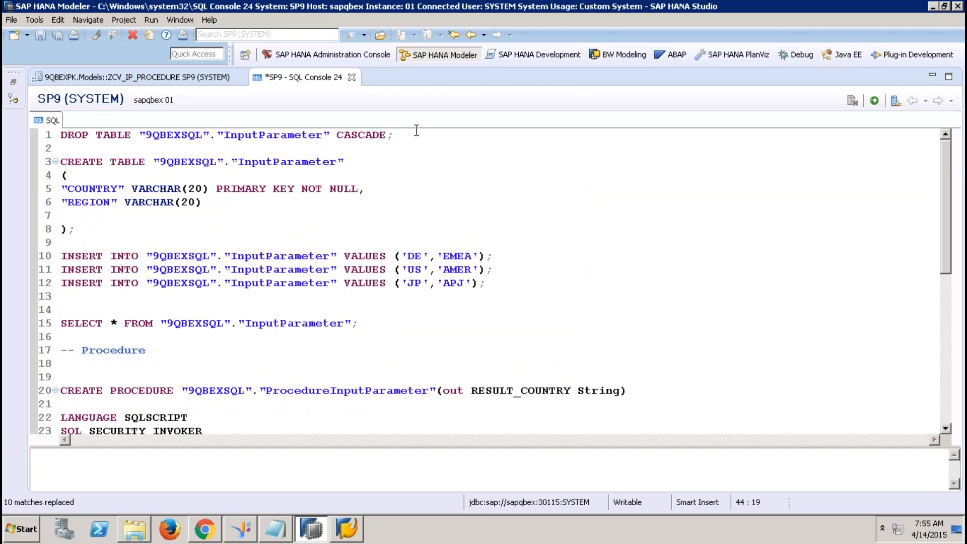
pyautogui.moveTo(97, 230); pyautogui.dragTo(58, 135)
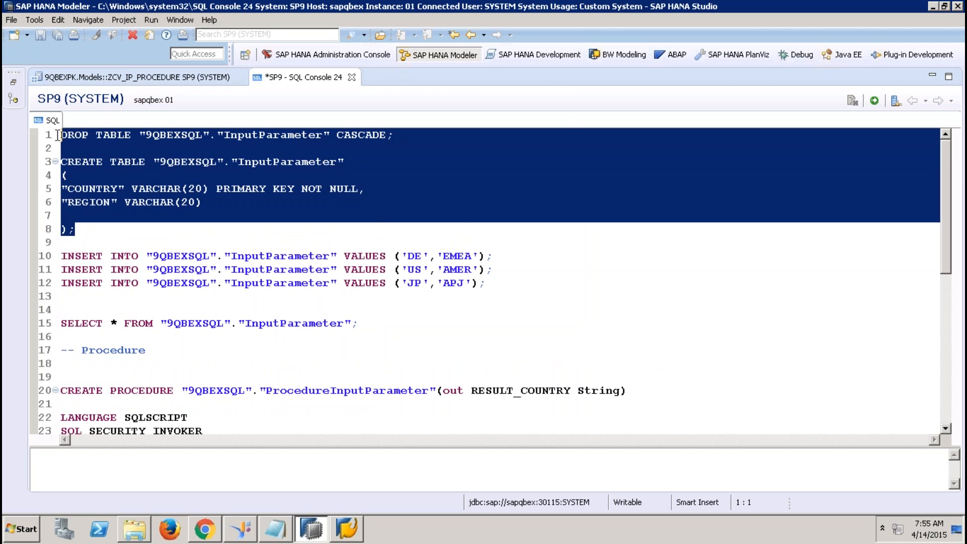
pyautogui.click(875, 101)
pyautogui.click(146, 215)
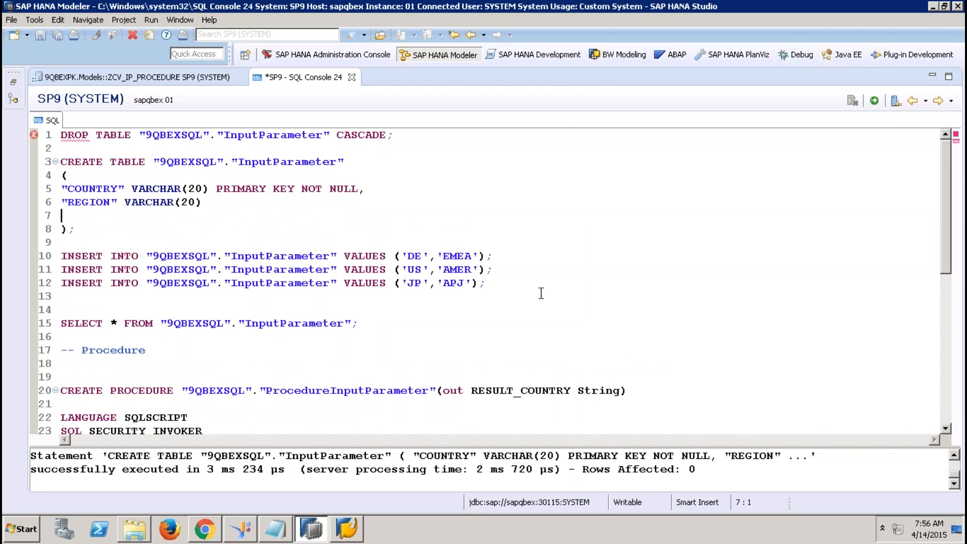
# - Insert the DE/EMEA, US/AMER and JP/APJ rows into InputParameter, and query the table to check them
pyautogui.moveTo(540, 291); pyautogui.dragTo(60, 255)
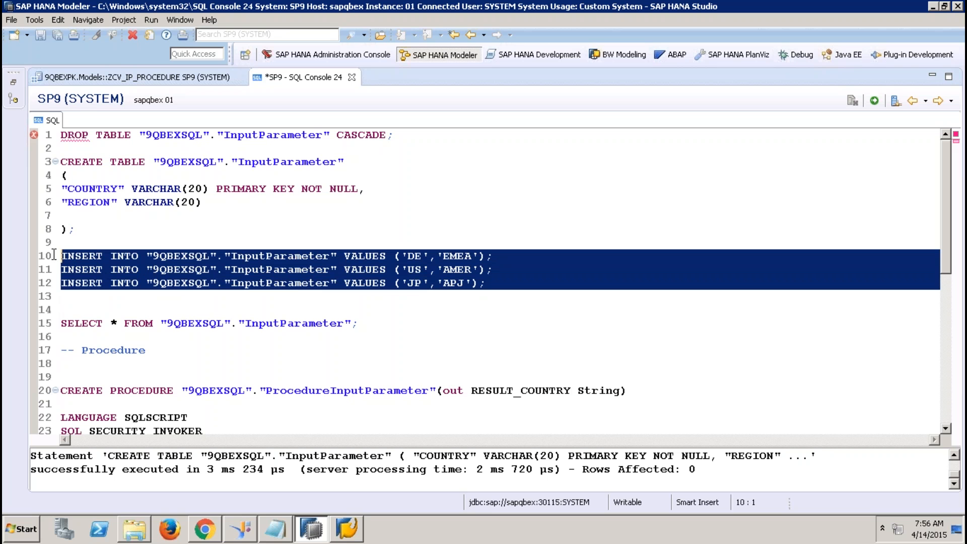
pyautogui.click(874, 100)
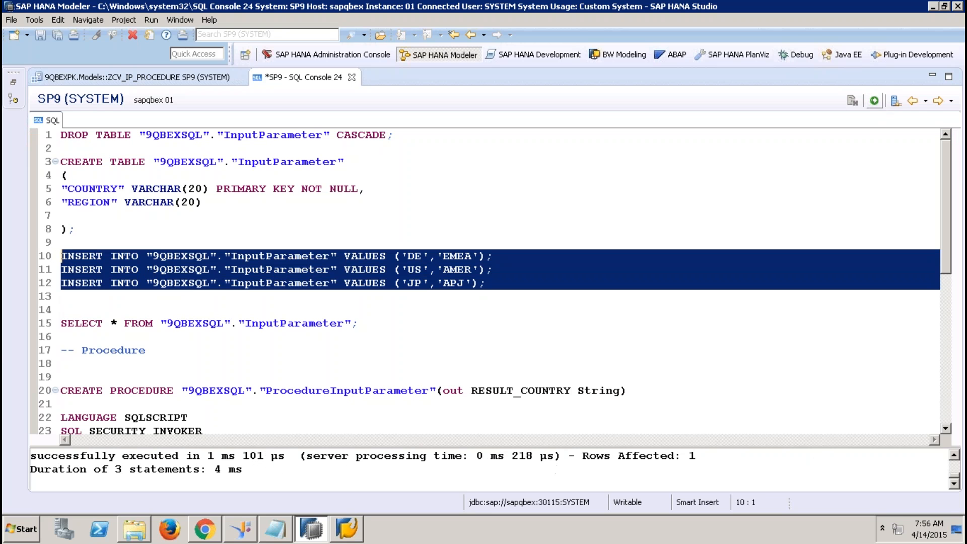
pyautogui.click(451, 325)
pyautogui.moveTo(451, 324); pyautogui.dragTo(30, 310)
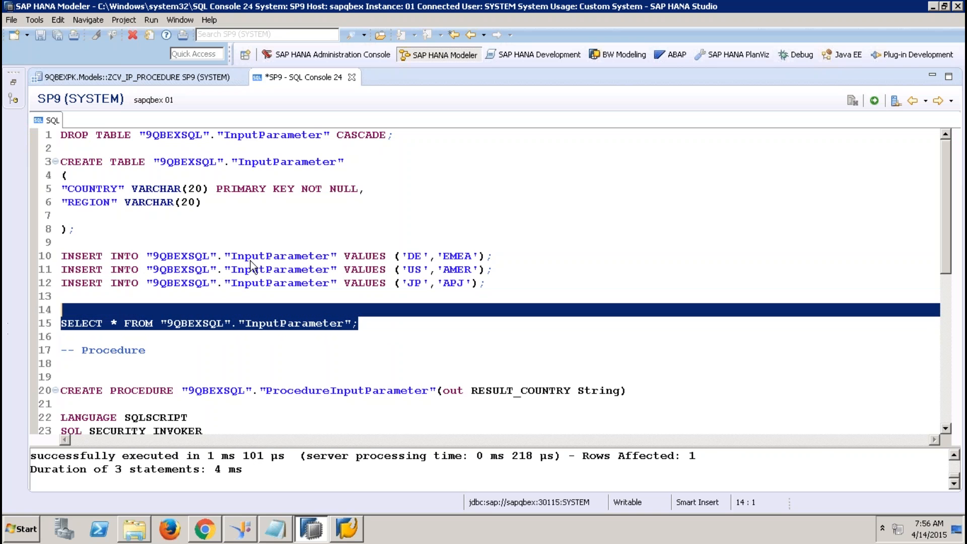
pyautogui.click(874, 101)
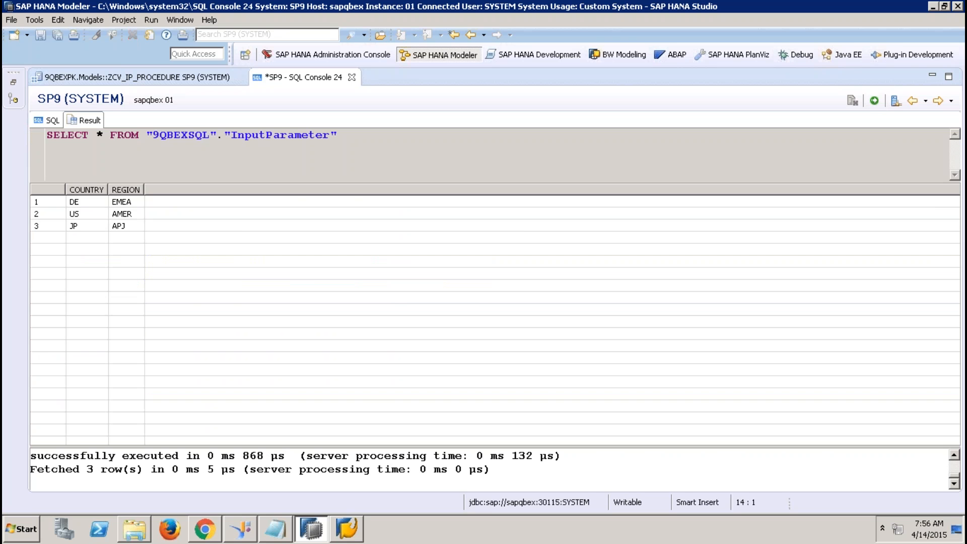
pyautogui.click(136, 202)
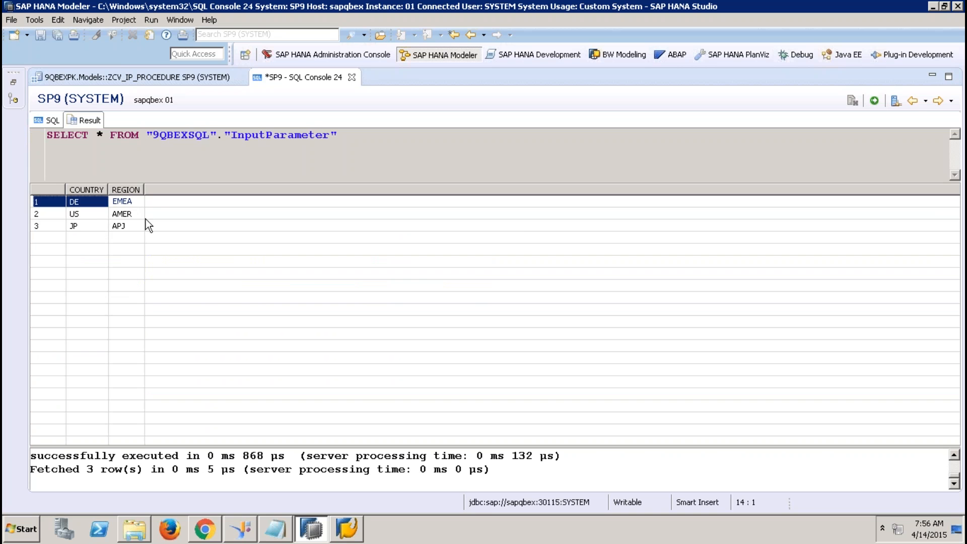
pyautogui.click(136, 216)
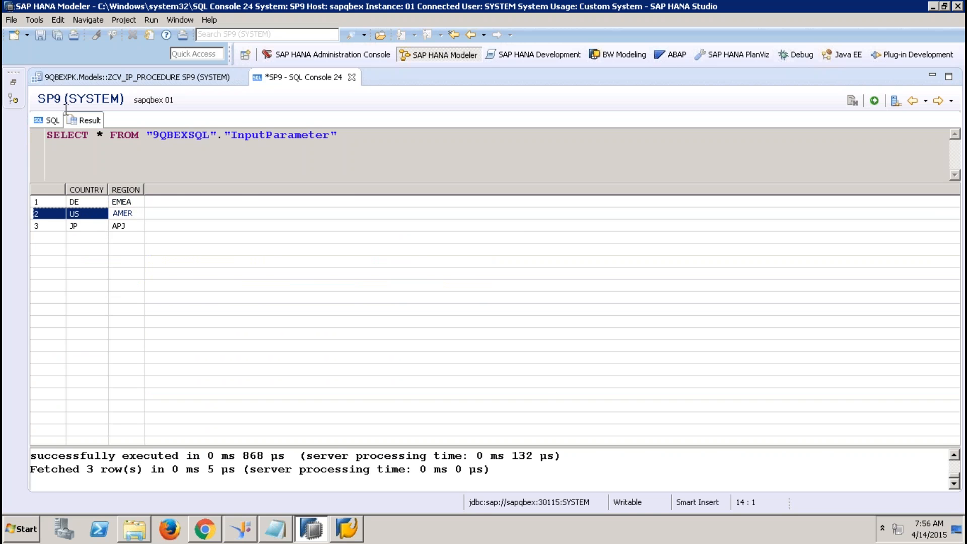
pyautogui.click(53, 120)
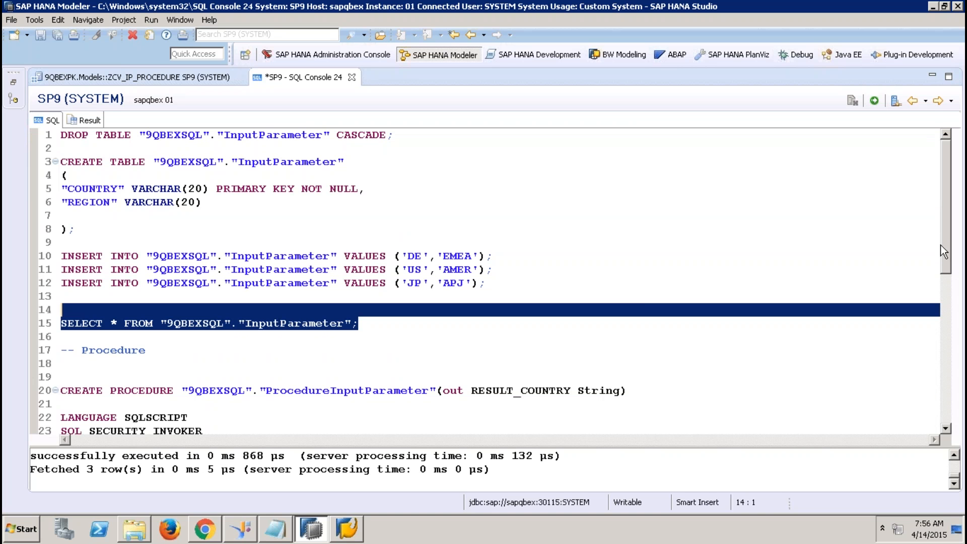
# - Move the procedure's out parameter RESULT_COUNTRY onto its own line and remove the blank line before LANGUAGE SQLSCRIPT
pyautogui.moveTo(946, 248); pyautogui.dragTo(935, 334)
pyautogui.moveTo(181, 194); pyautogui.dragTo(410, 196)
pyautogui.click(438, 194)
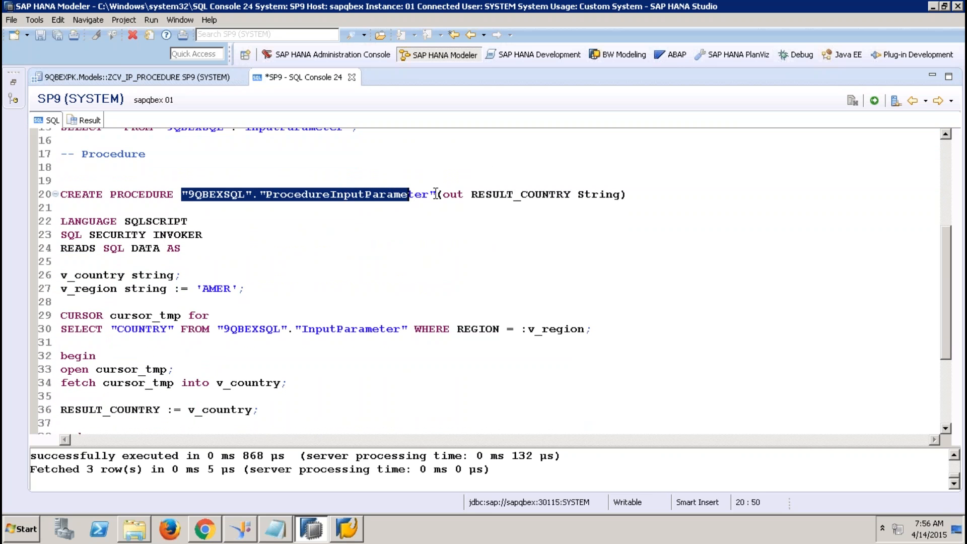
pyautogui.press('Return')
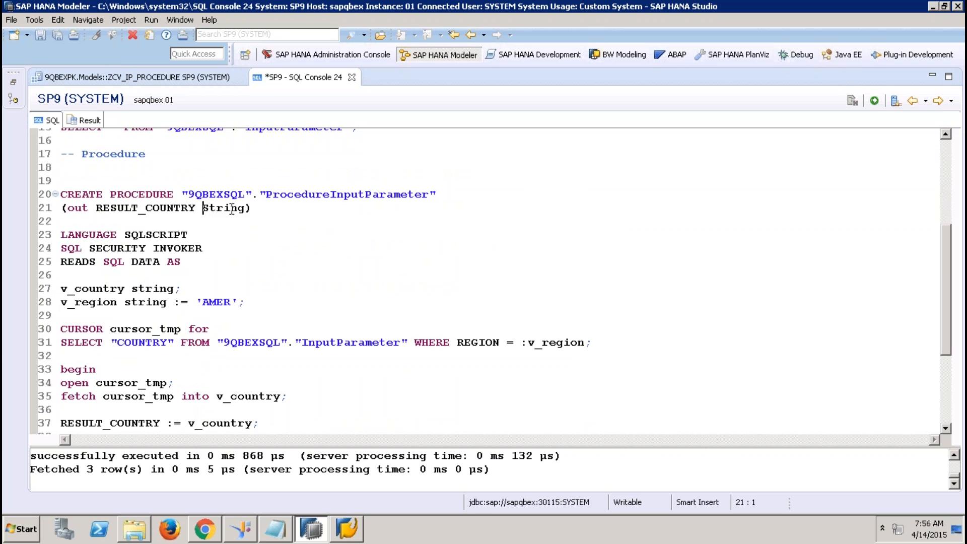
pyautogui.moveTo(203, 208); pyautogui.dragTo(248, 209)
pyautogui.click(154, 215)
pyautogui.press('Delete')
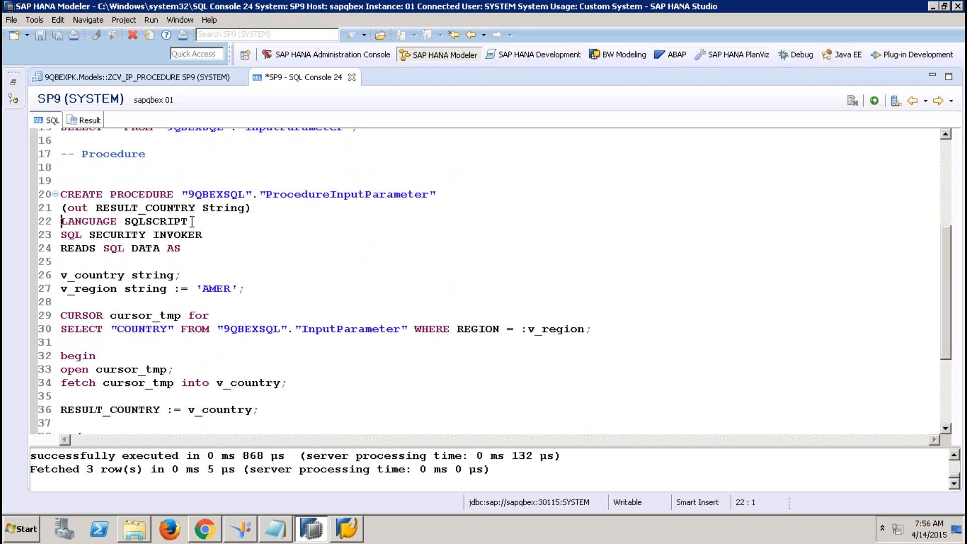
# - Add the DECLARE keyword in front of the v_country and v_region variable definitions in the procedure
pyautogui.click(216, 270)
pyautogui.press('Down')
pyautogui.press('Down')
pyautogui.press('Down')
pyautogui.press('Down')
pyautogui.press('Down')
pyautogui.press('Down')
pyautogui.click(62, 274)
pyautogui.write('DECLARE')
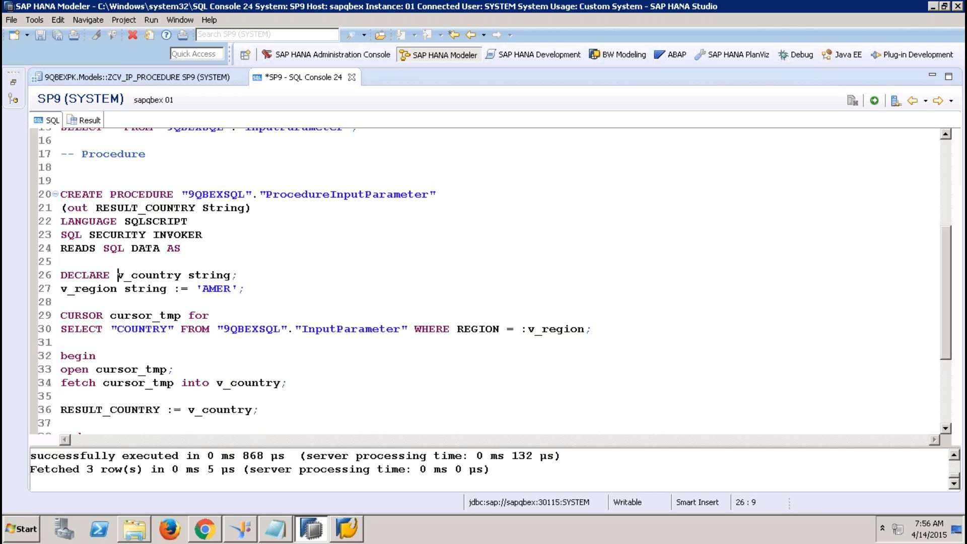
pyautogui.click(62, 289)
pyautogui.write('DECLARE V')
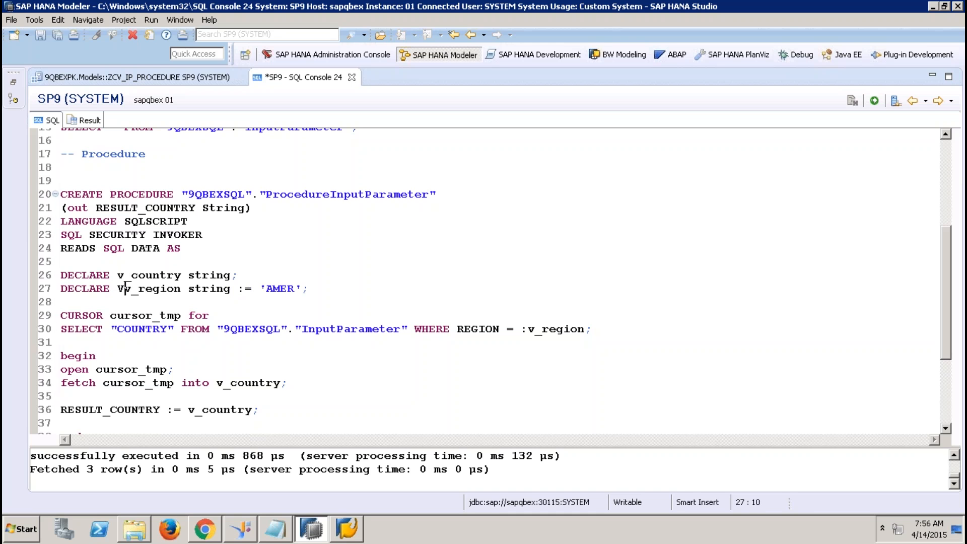
pyautogui.press('BackSpace')
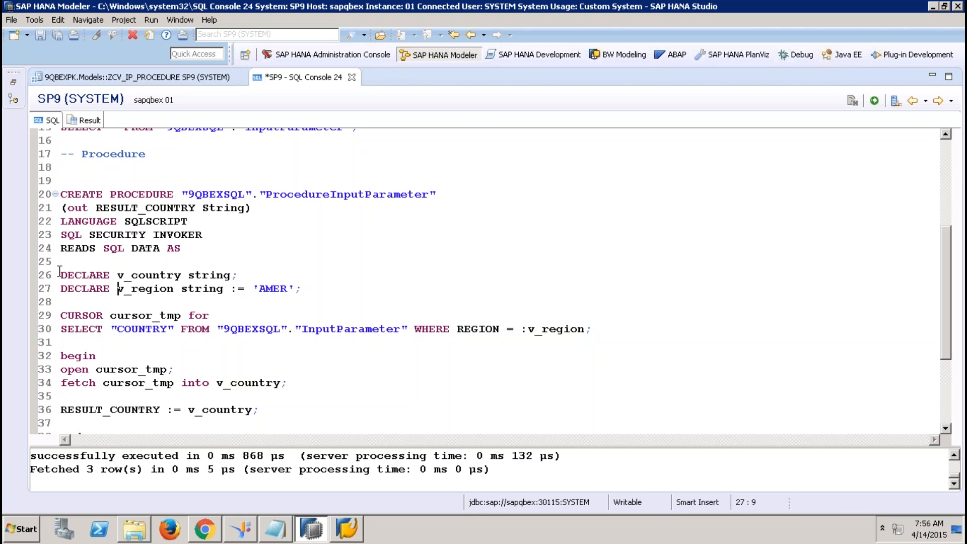
# - Examine the procedure's variables, the cursor's region condition, the fetch into v_country and the assignment to RESULT_COUNTRY
pyautogui.click(154, 275)
pyautogui.moveTo(118, 289); pyautogui.dragTo(258, 289)
pyautogui.click(290, 290)
pyautogui.keyDown('shift'); pyautogui.click(260, 289); pyautogui.keyUp('shift')
pyautogui.click(127, 328)
pyautogui.press('Down')
pyautogui.press('Down')
pyautogui.press('Down')
pyautogui.press('Down')
pyautogui.press('Down')
pyautogui.press('Down')
pyautogui.press('Down')
pyautogui.press('Down')
pyautogui.press('Down')
pyautogui.press('Down')
pyautogui.press('Down')
pyautogui.press('Down')
pyautogui.press('Down')
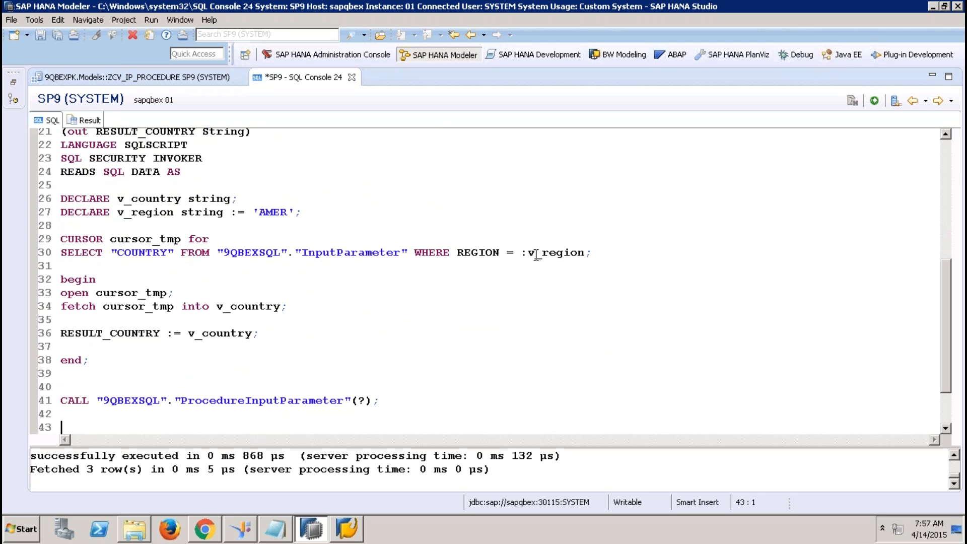
pyautogui.moveTo(535, 254); pyautogui.dragTo(585, 254)
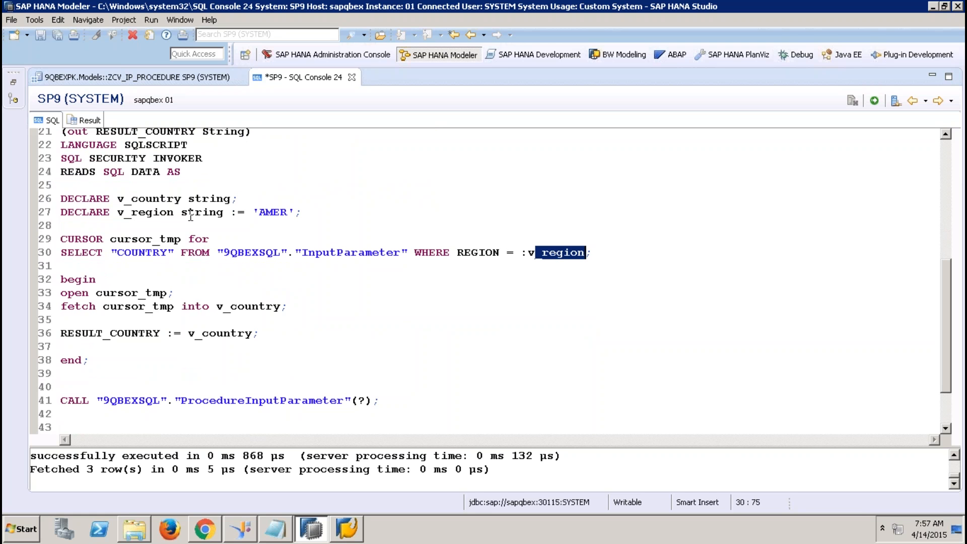
pyautogui.click(155, 199)
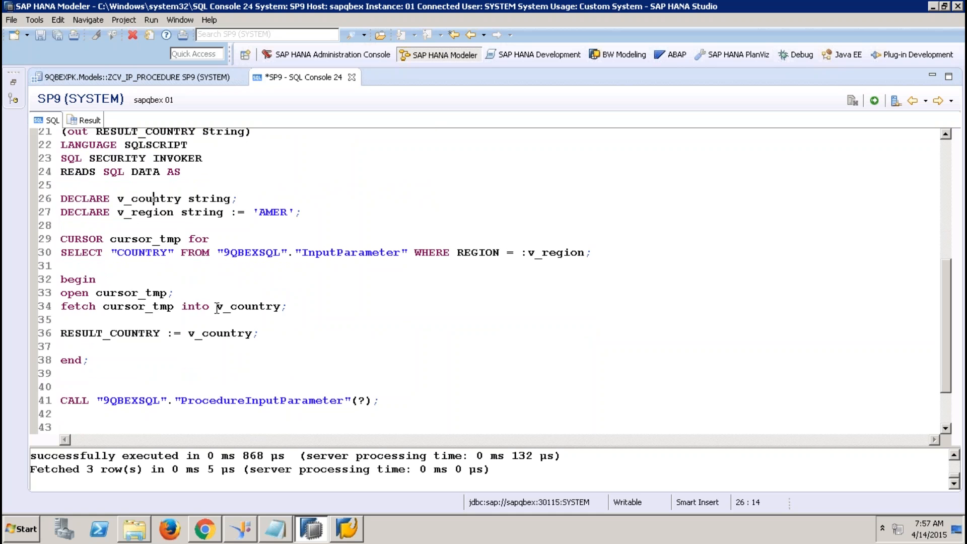
pyautogui.moveTo(241, 308); pyautogui.dragTo(67, 333)
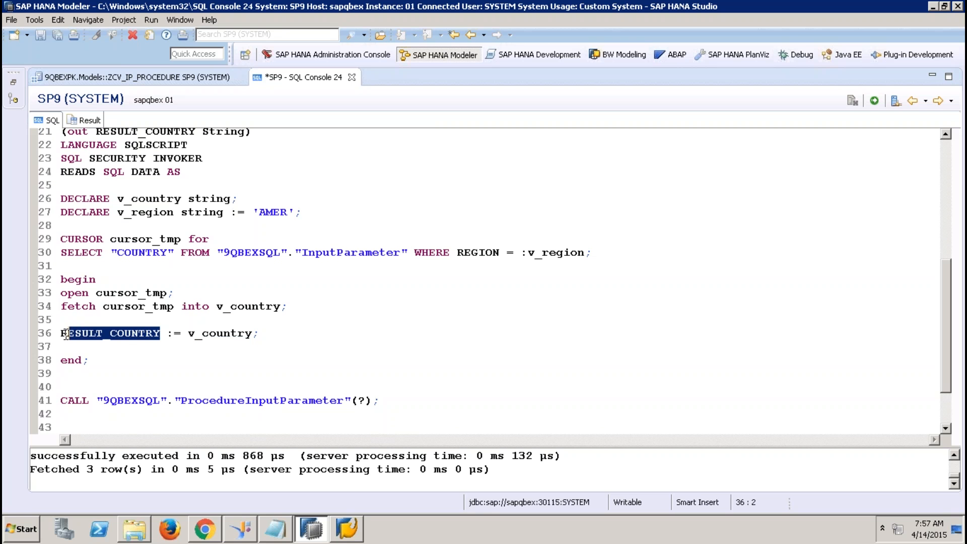
pyautogui.click(167, 171)
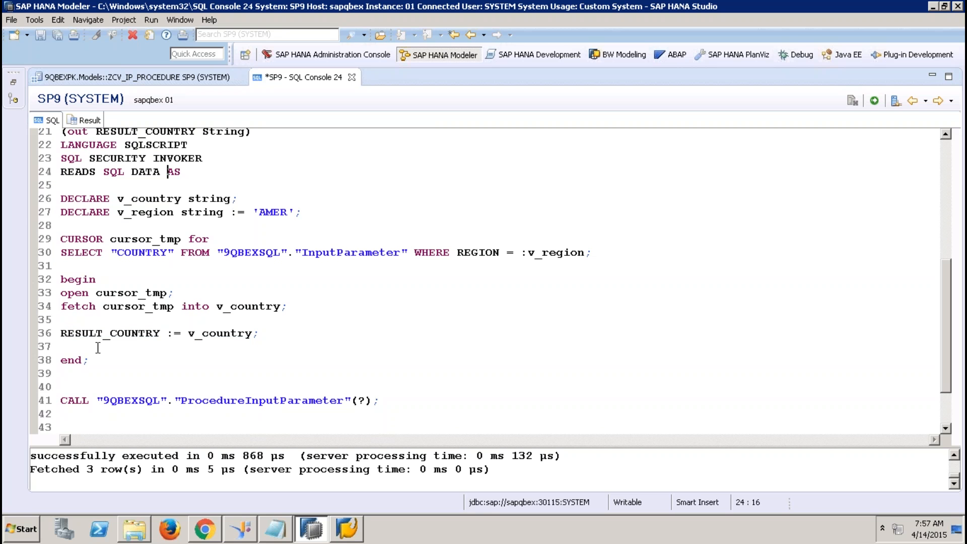
# - Try to execute the CREATE PROCEDURE statement for "9QBEXSQL"."ProcedureInputParameter", from its header through end
pyautogui.moveTo(96, 354); pyautogui.dragTo(61, 144)
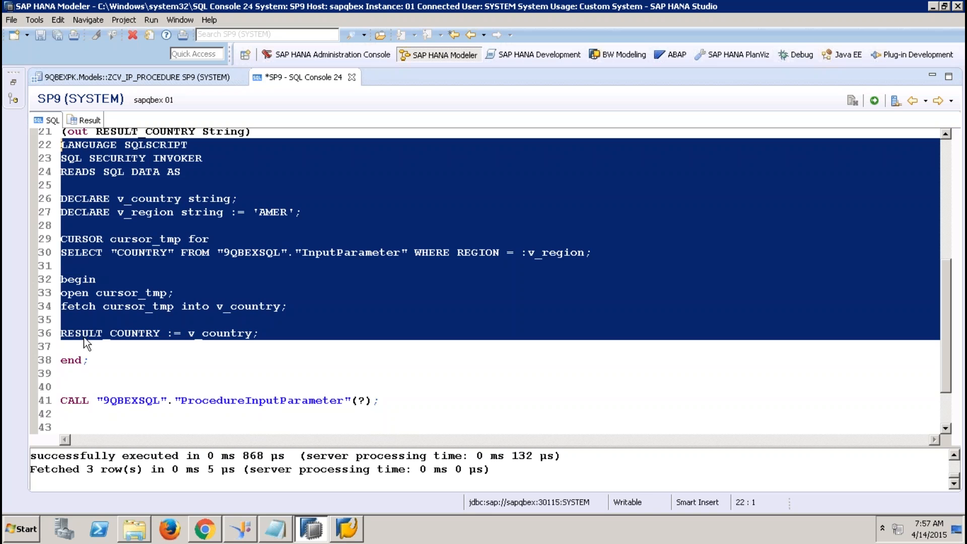
pyautogui.moveTo(90, 359); pyautogui.dragTo(61, 250)
pyautogui.click(873, 102)
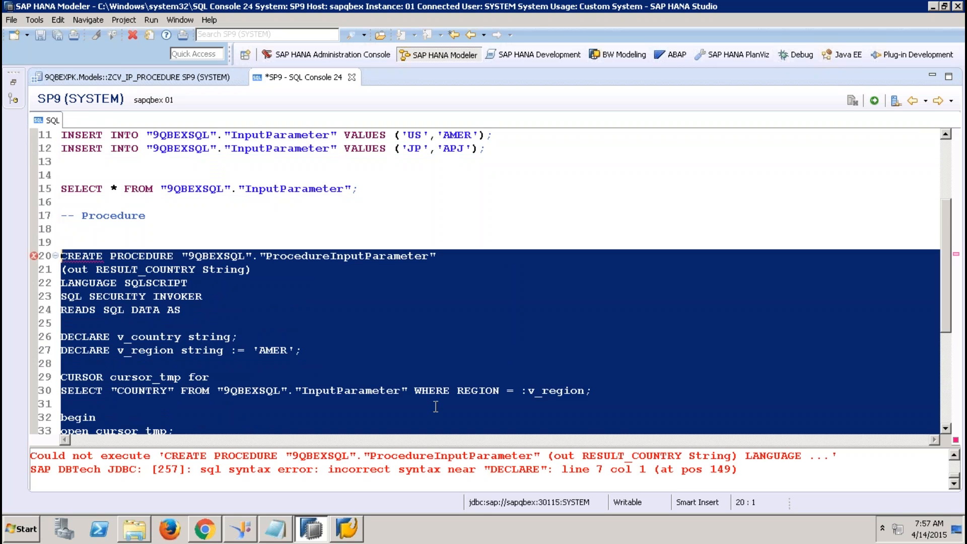
# - Remove the DECLARE keyword from the v_country and v_region variable definitions in the procedure
pyautogui.click(405, 390)
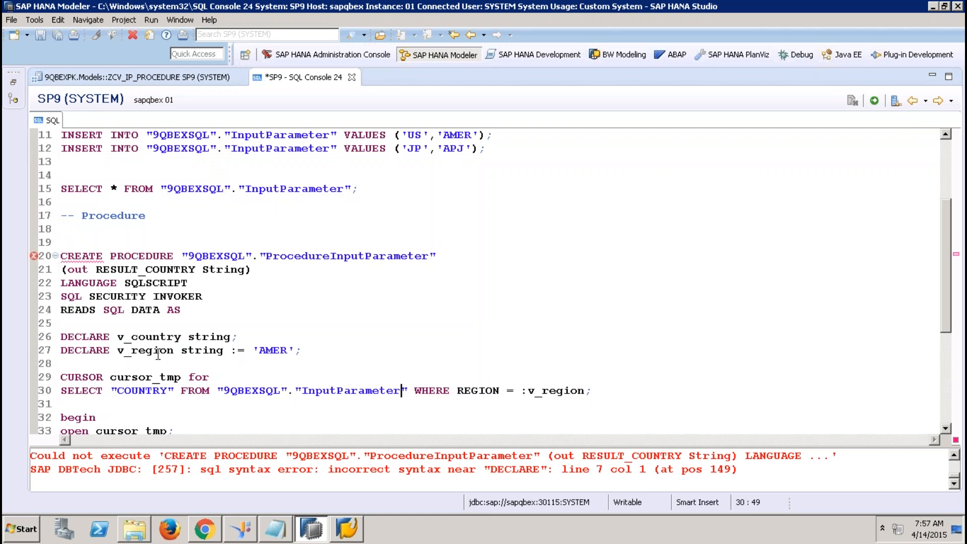
pyautogui.moveTo(113, 336); pyautogui.dragTo(57, 343)
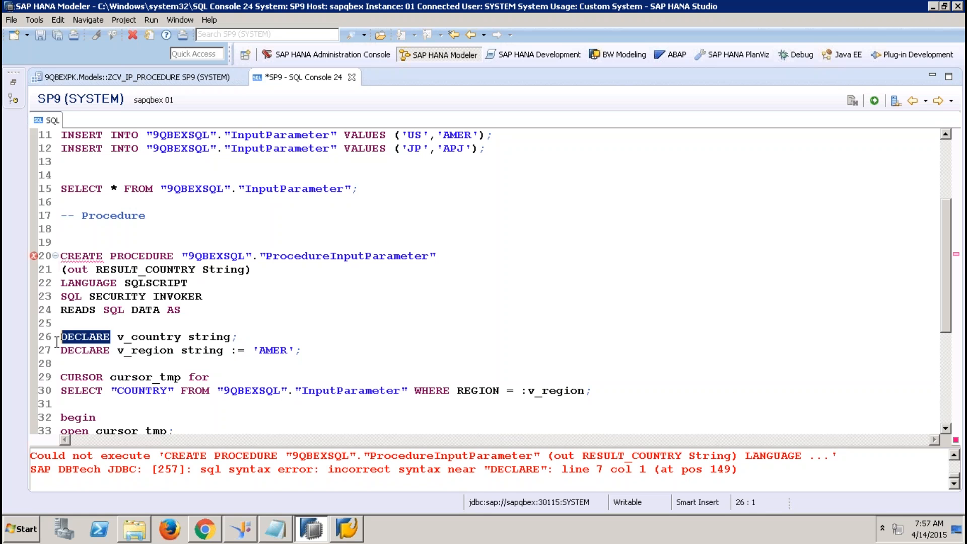
pyautogui.press('Delete')
pyautogui.moveTo(113, 351); pyautogui.dragTo(59, 351)
pyautogui.press('Delete')
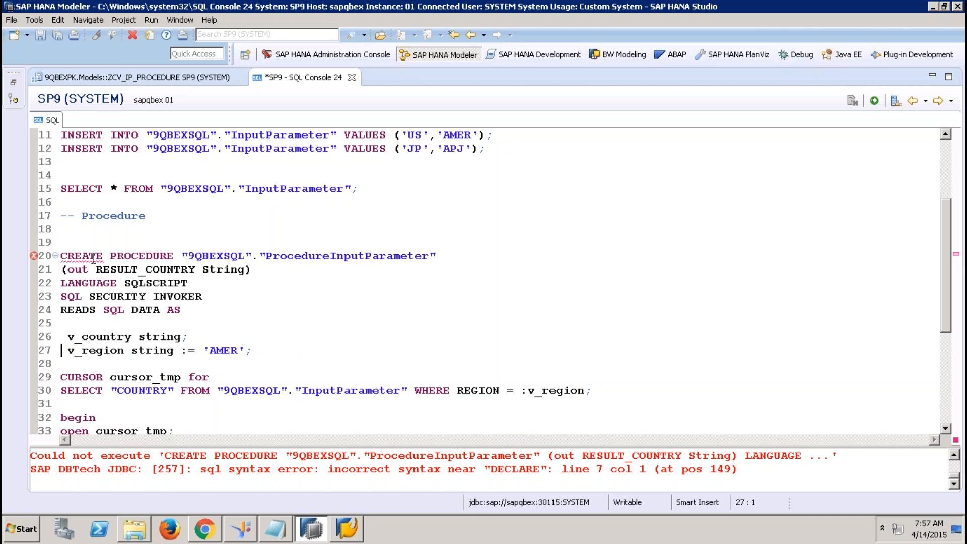
# - Execute the complete CREATE PROCEDURE statement for "9QBEXSQL"."ProcedureInputParameter", from its header through end
pyautogui.click(62, 250)
pyautogui.hotkey('shift', 'Down')
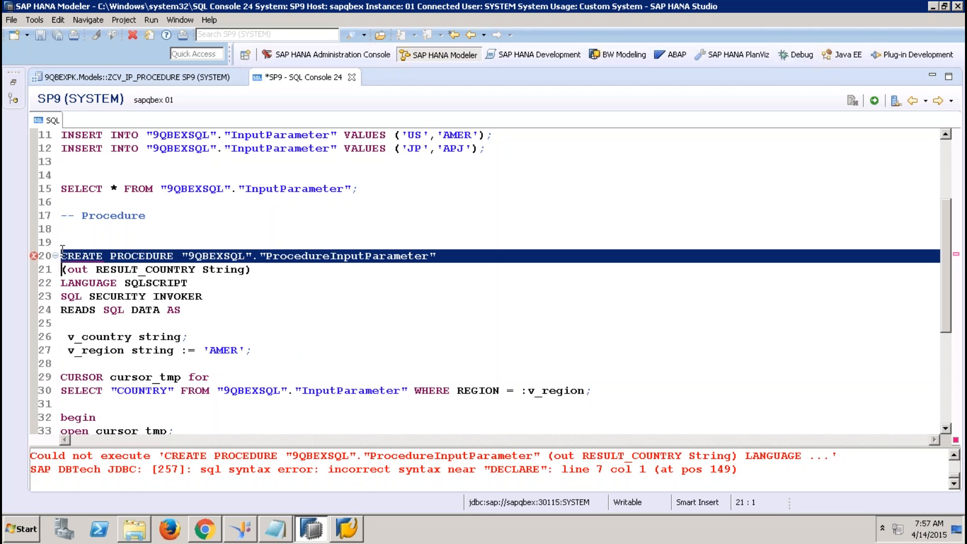
pyautogui.hotkey('shift', 'Down')
pyautogui.hotkey('shift', 'Down')
pyautogui.hotkey('shift', 'Down')
pyautogui.hotkey('shift', 'Down')
pyautogui.hotkey('shift', 'Down')
pyautogui.hotkey('shift', 'Down')
pyautogui.hotkey('shift', 'Down')
pyautogui.hotkey('shift', 'Down')
pyautogui.hotkey('shift', 'Down')
pyautogui.hotkey('shift', 'Down')
pyautogui.hotkey('shift', 'Down')
pyautogui.hotkey('shift', 'Down')
pyautogui.hotkey('shift', 'Down')
pyautogui.hotkey('shift', 'Down')
pyautogui.hotkey('shift', 'Down')
pyautogui.hotkey('shift', 'Down')
pyautogui.hotkey('shift', 'Down')
pyautogui.hotkey('shift', 'Down')
pyautogui.hotkey('shift', 'Down')
pyautogui.hotkey('shift', 'Down')
pyautogui.hotkey('shift', 'Up')
pyautogui.hotkey('shift', 'Up')
pyautogui.hotkey('shift', 'Up')
pyautogui.hotkey('shift', 'Up')
pyautogui.hotkey('shift', 'Up')
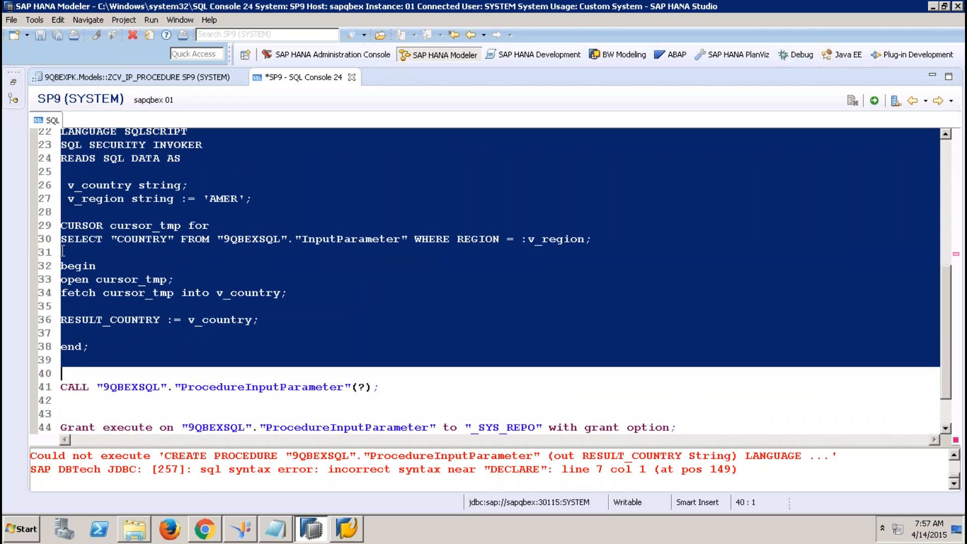
pyautogui.click(875, 100)
# - Execute CALL "9QBEXSQL"."ProcedureInputParameter"(?), check the returned output value and return to the SQL code
pyautogui.click(321, 386)
pyautogui.moveTo(403, 386); pyautogui.dragTo(58, 385)
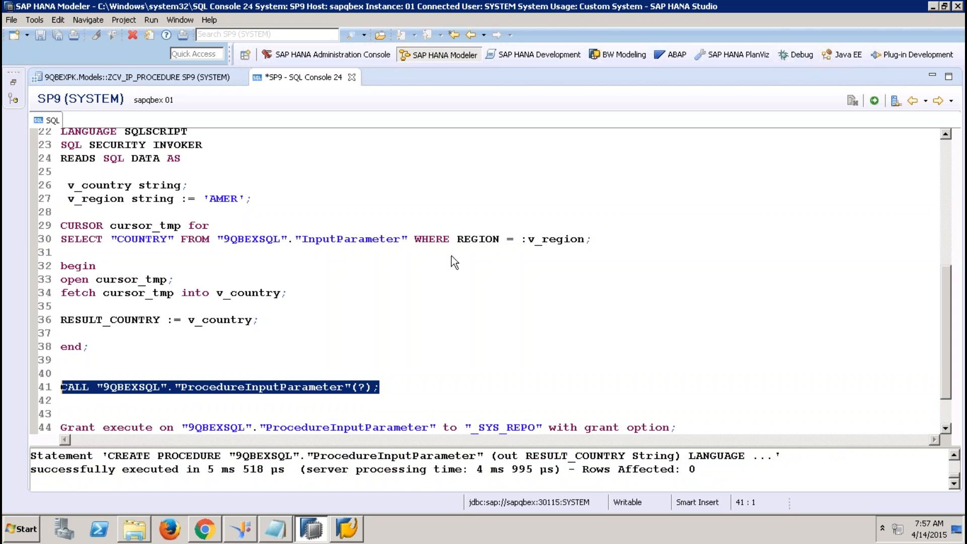
pyautogui.click(874, 101)
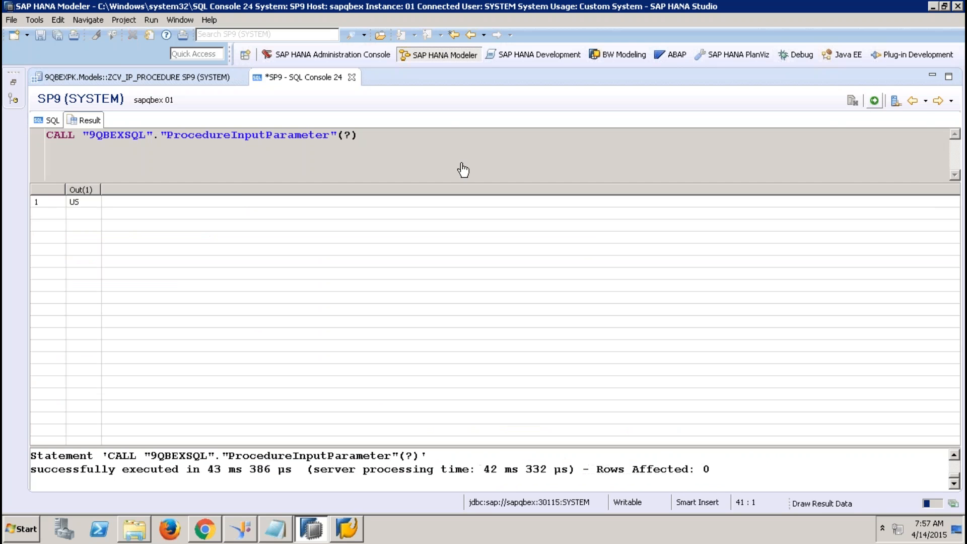
pyautogui.click(88, 204)
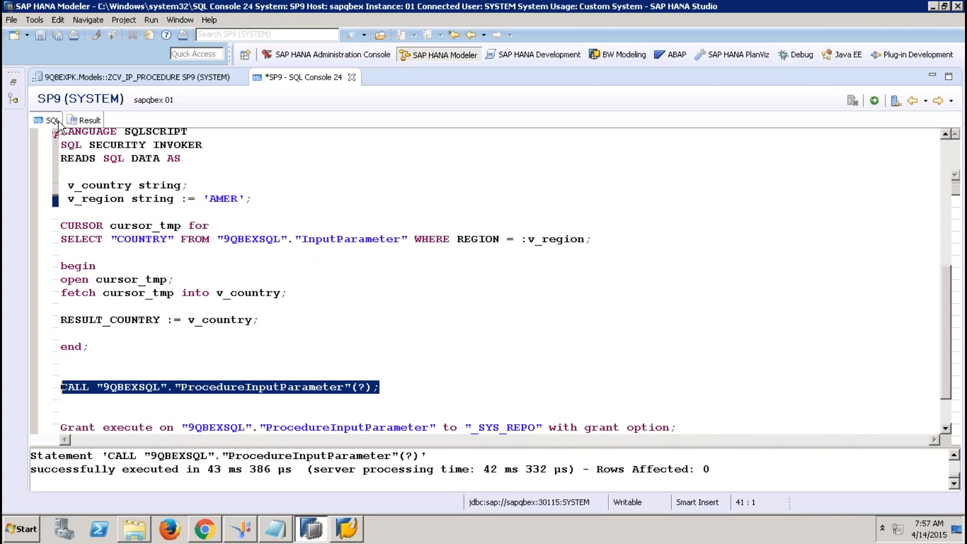
pyautogui.click(59, 121)
pyautogui.click(260, 321)
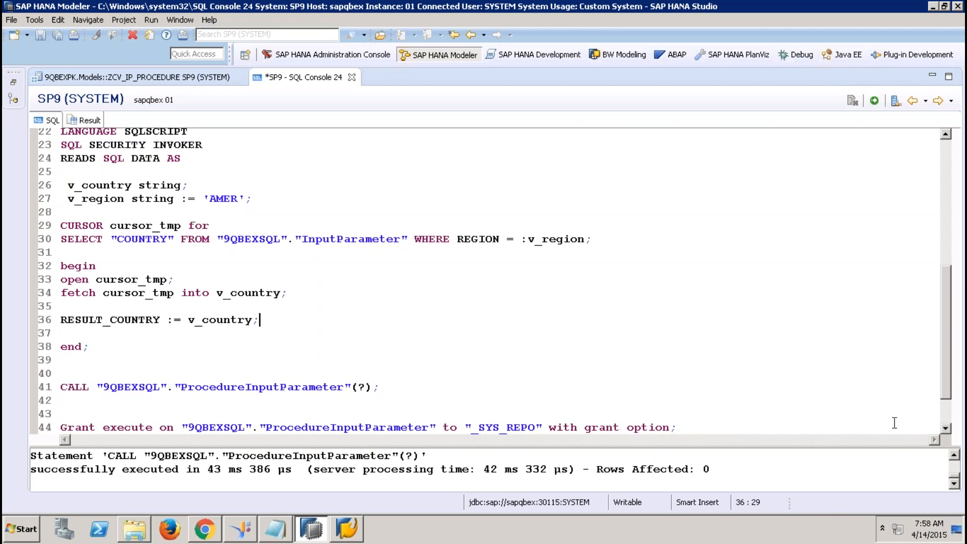
# - Execute the statement granting execute on "9QBEXSQL"."ProcedureInputParameter" to "_SYS_REPO" with grant option
pyautogui.scroll(-2, 946, 428)
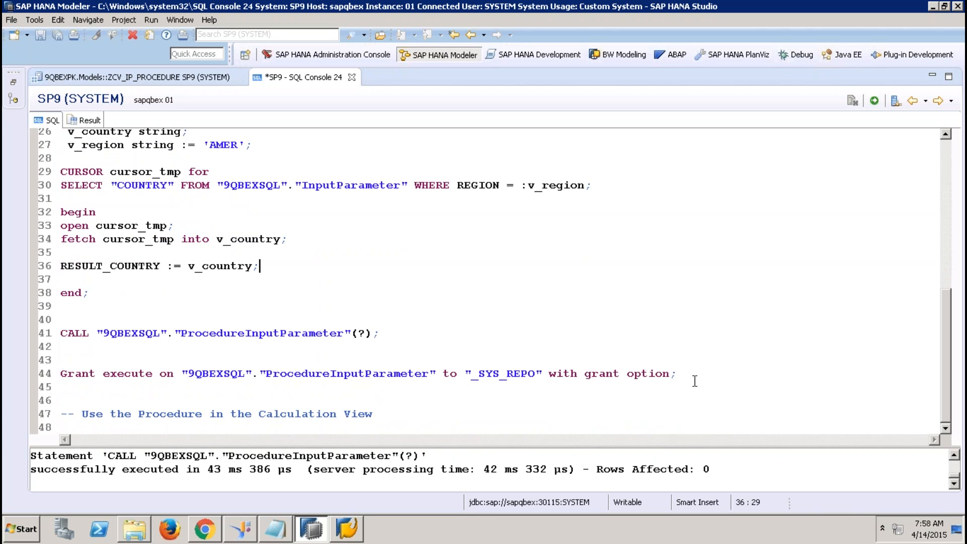
pyautogui.moveTo(187, 373); pyautogui.dragTo(432, 371)
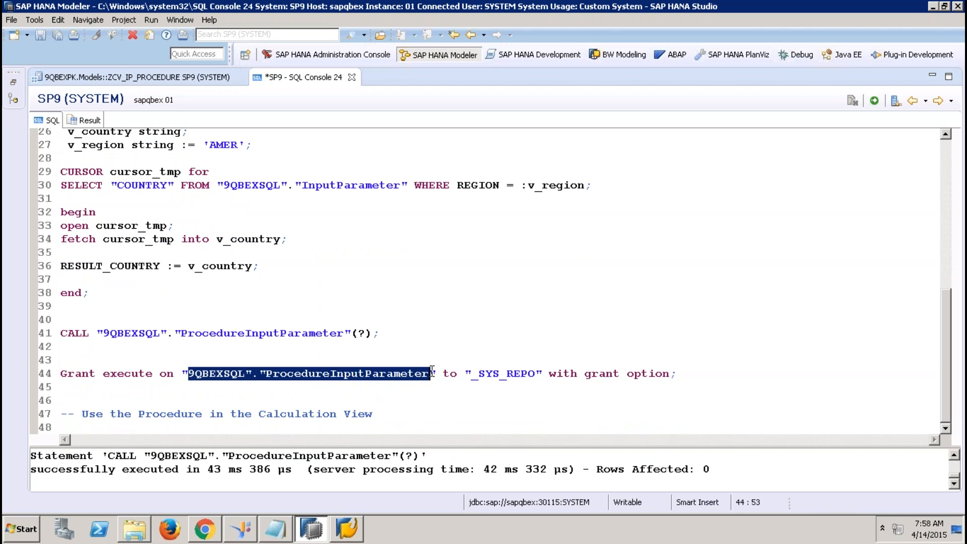
pyautogui.click(63, 375)
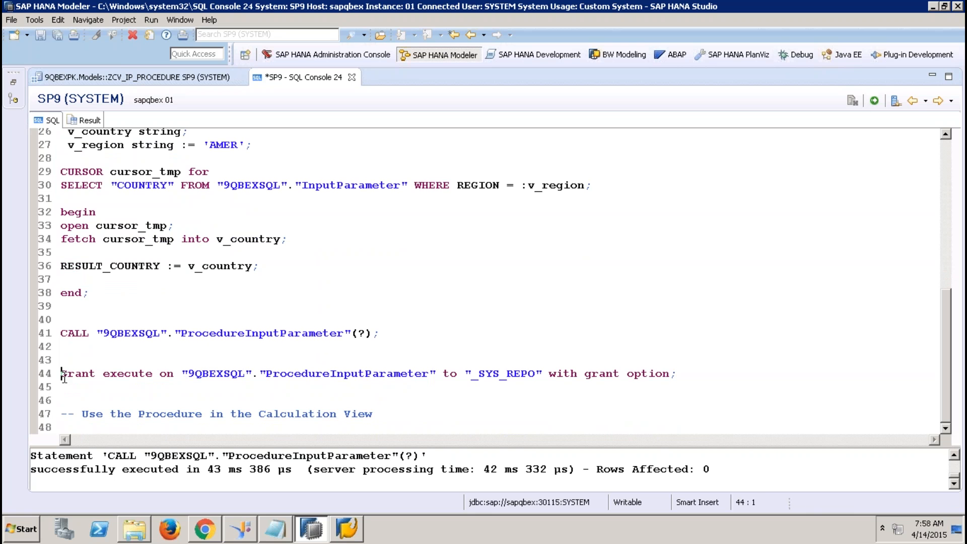
pyautogui.hotkey('shift', 'End')
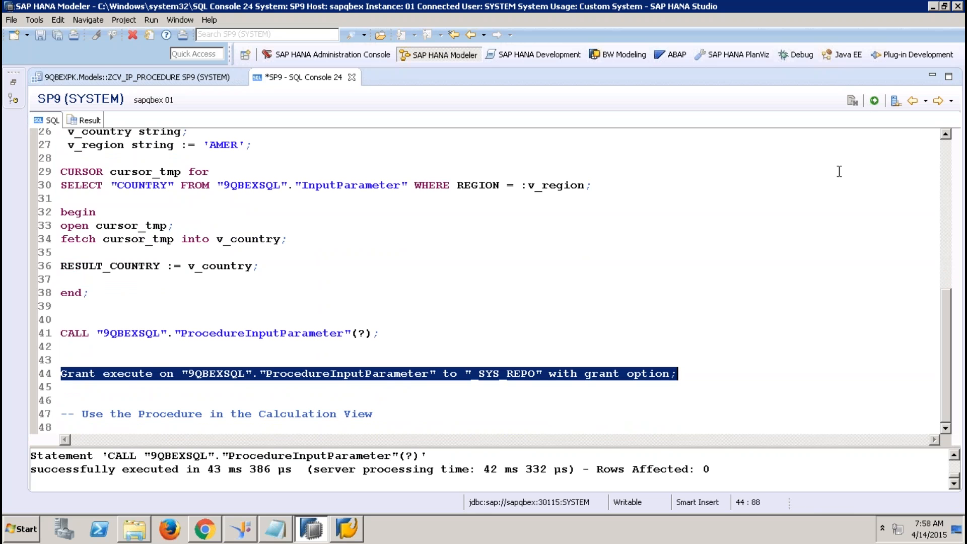
pyautogui.click(873, 99)
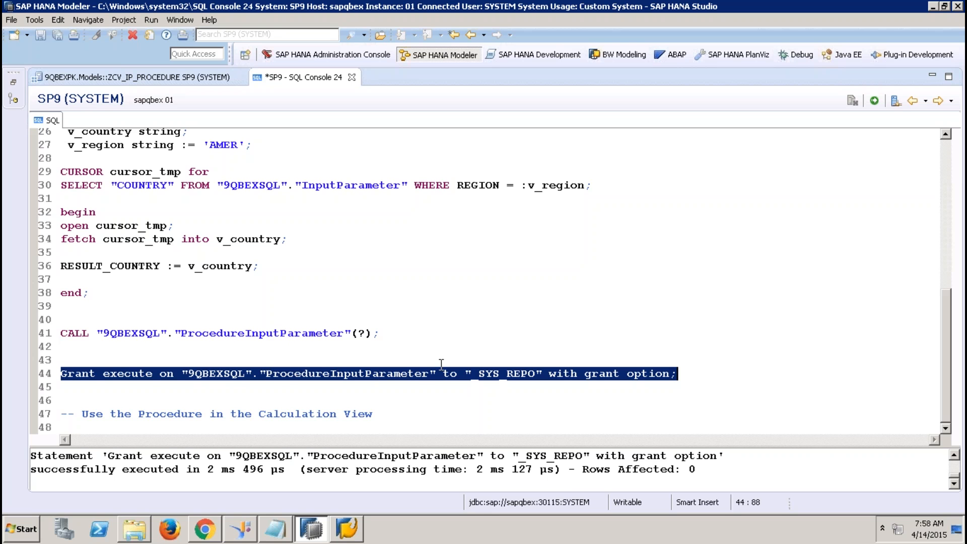
# - Switch to the calculation view ZCV_IP_PROCEDURE and select the IP_COUNTRY input parameter in its Semantics node
pyautogui.click(187, 78)
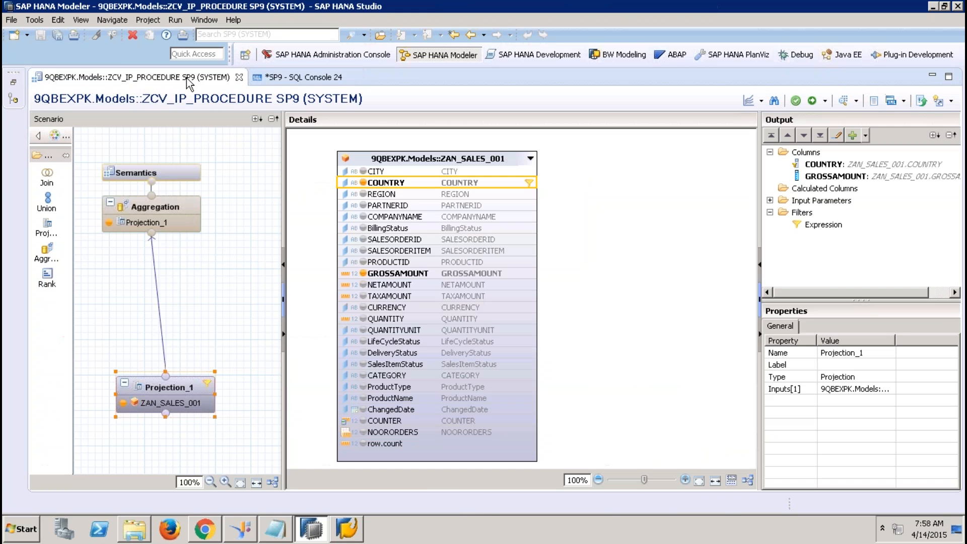
pyautogui.click(160, 176)
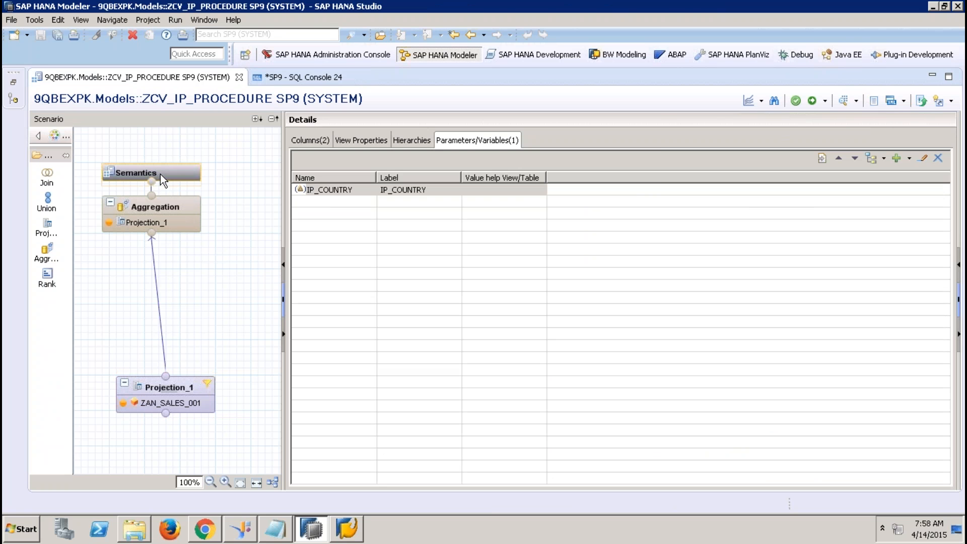
pyautogui.click(534, 190)
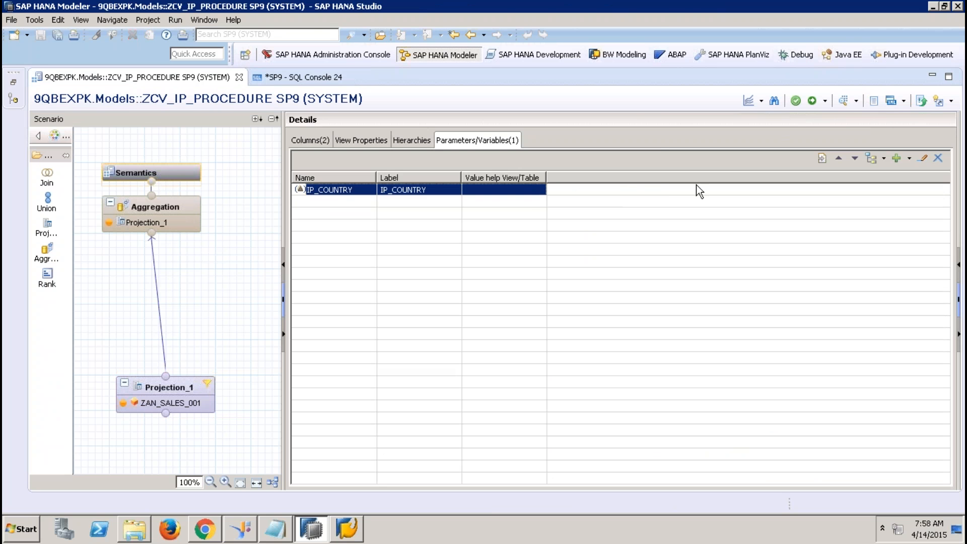
pyautogui.click(922, 157)
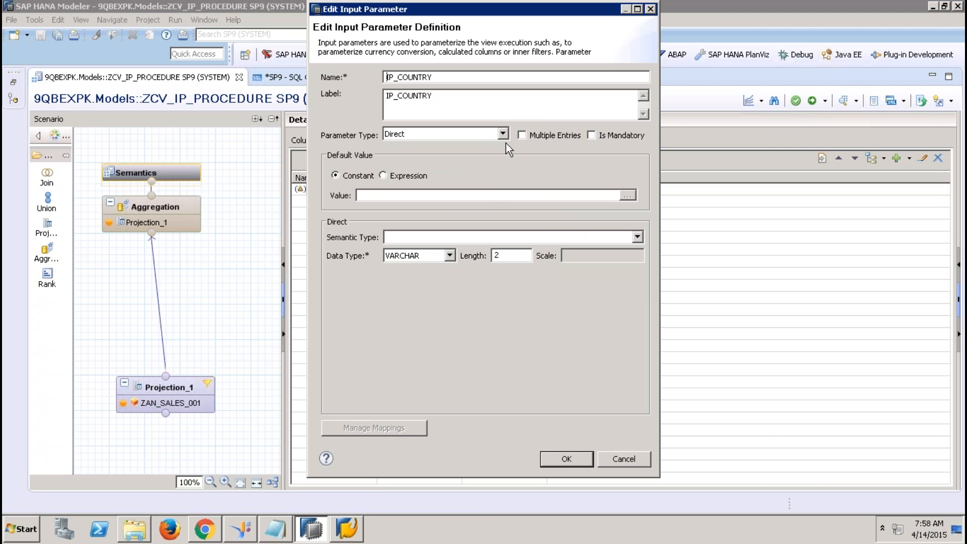
pyautogui.click(502, 133)
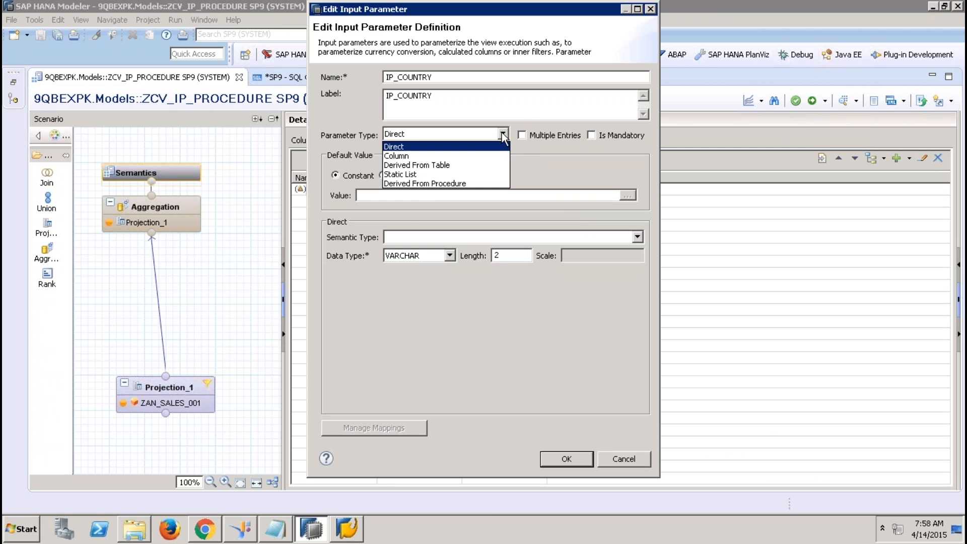
pyautogui.click(436, 184)
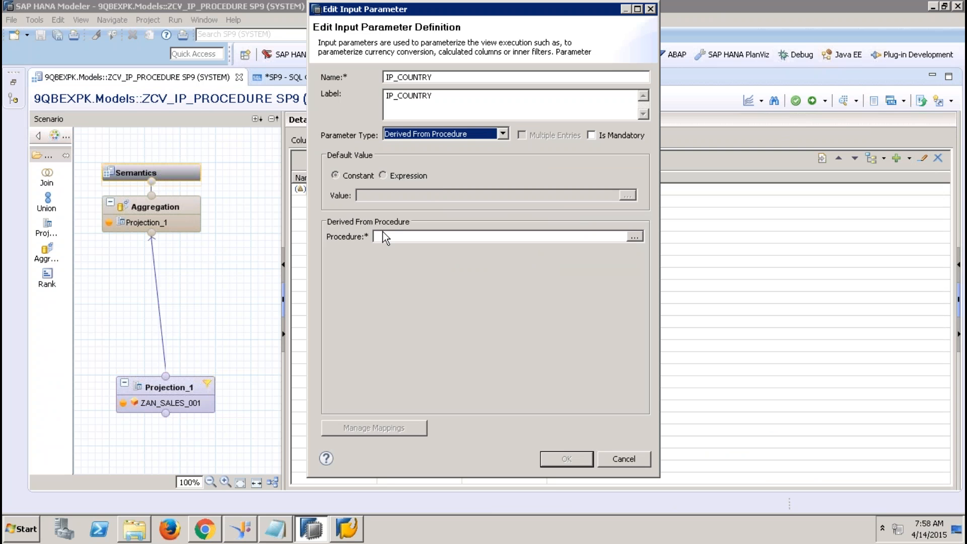
pyautogui.click(636, 237)
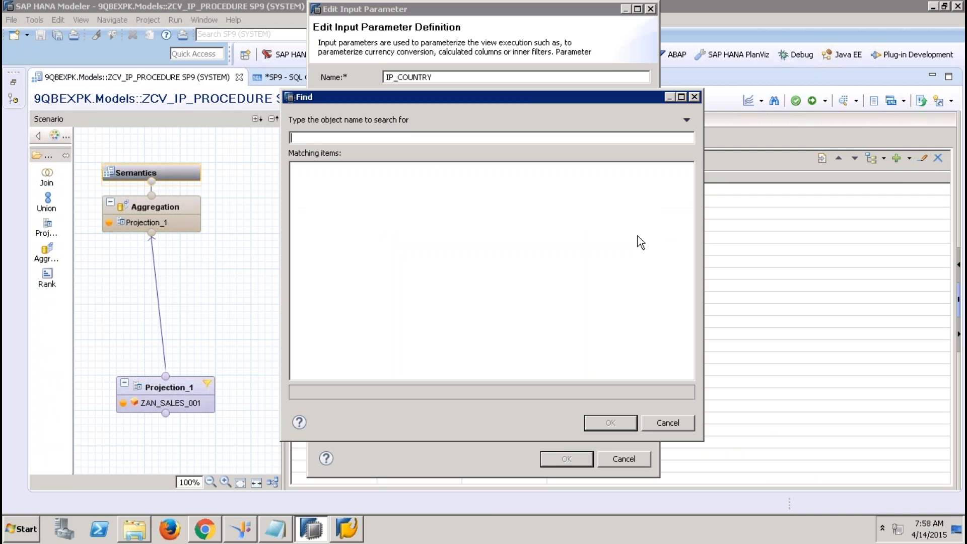
pyautogui.write('I')
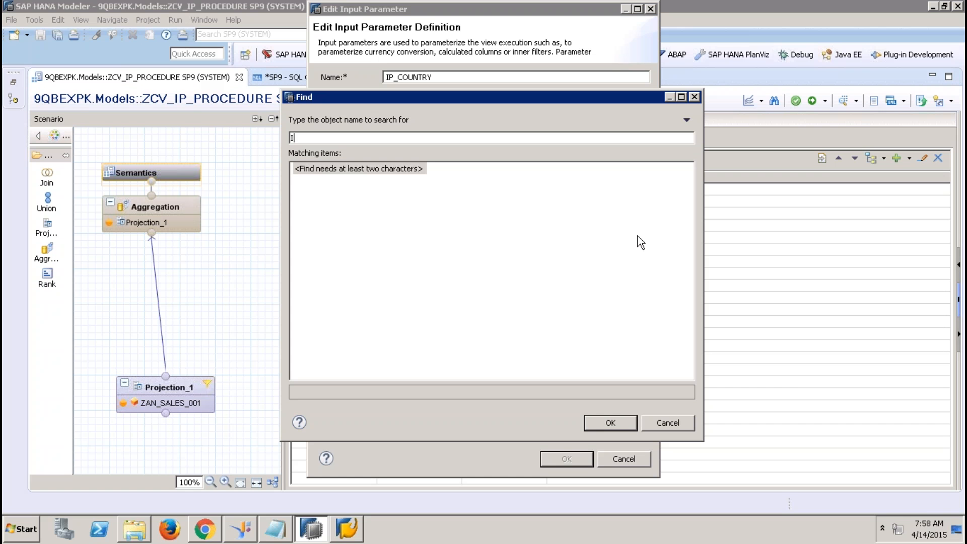
pyautogui.press('BackSpace')
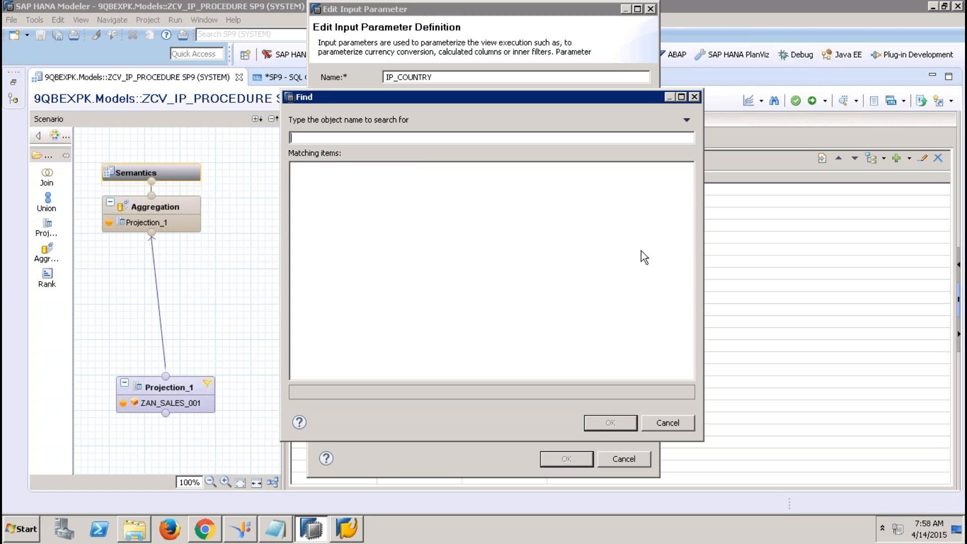
pyautogui.click(668, 427)
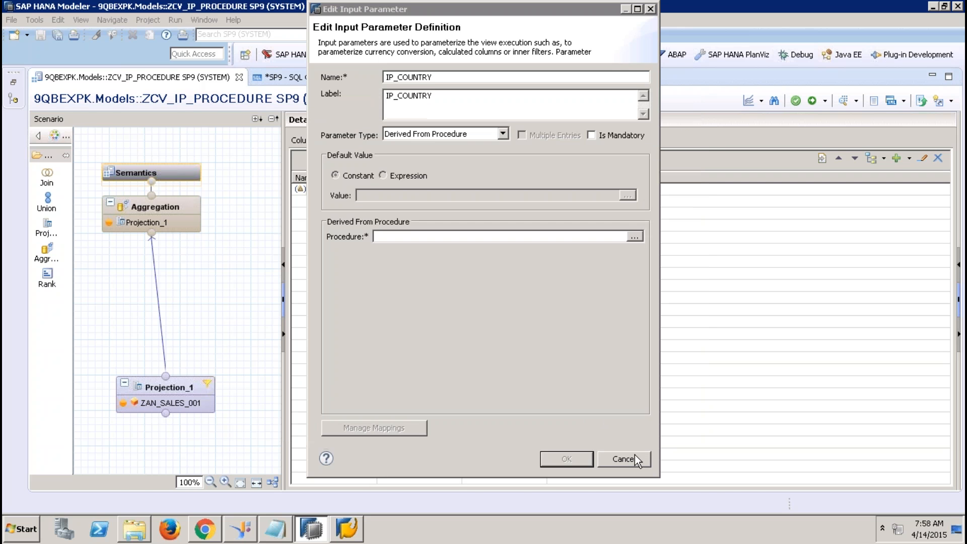
pyautogui.click(635, 455)
# - Check the procedure's name in the grant statement of the SQL console and return to ZCV_IP_PROCEDURE
pyautogui.click(297, 78)
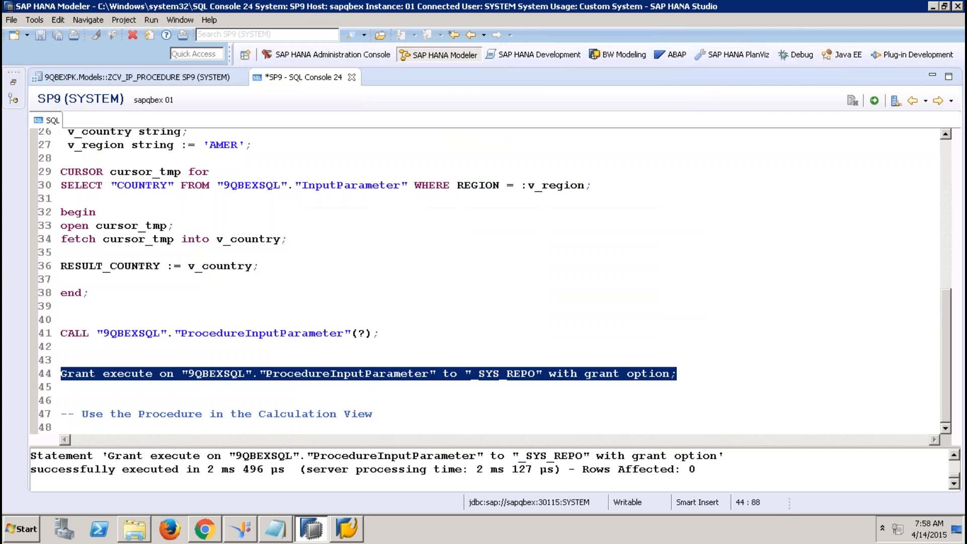
pyautogui.click(296, 376)
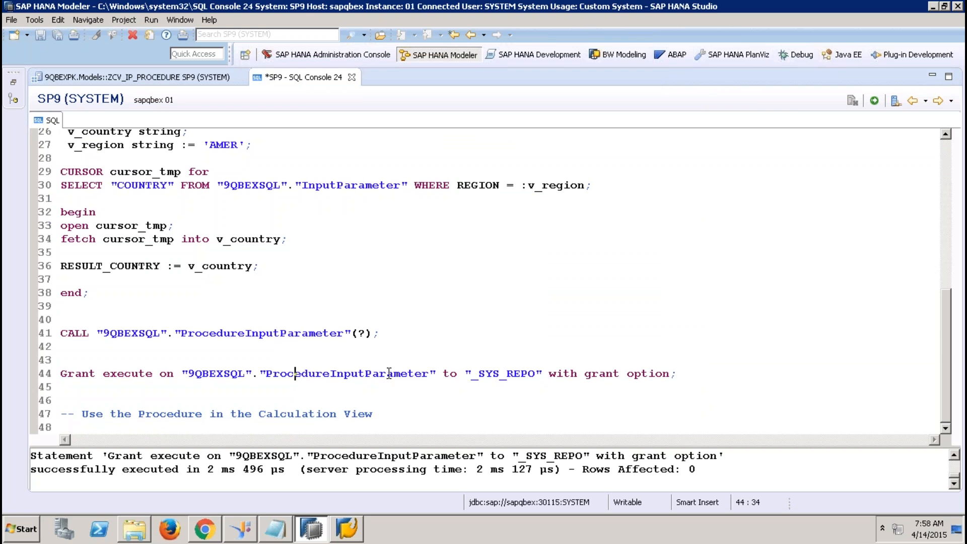
pyautogui.click(171, 79)
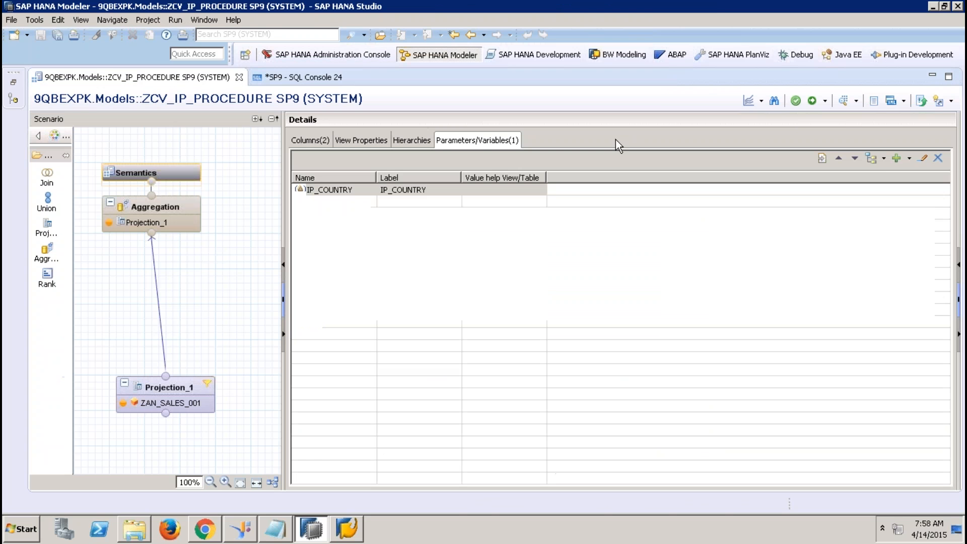
# - Edit the IP_COUNTRY input parameter and set its parameter type to Derived From Procedure
pyautogui.click(924, 158)
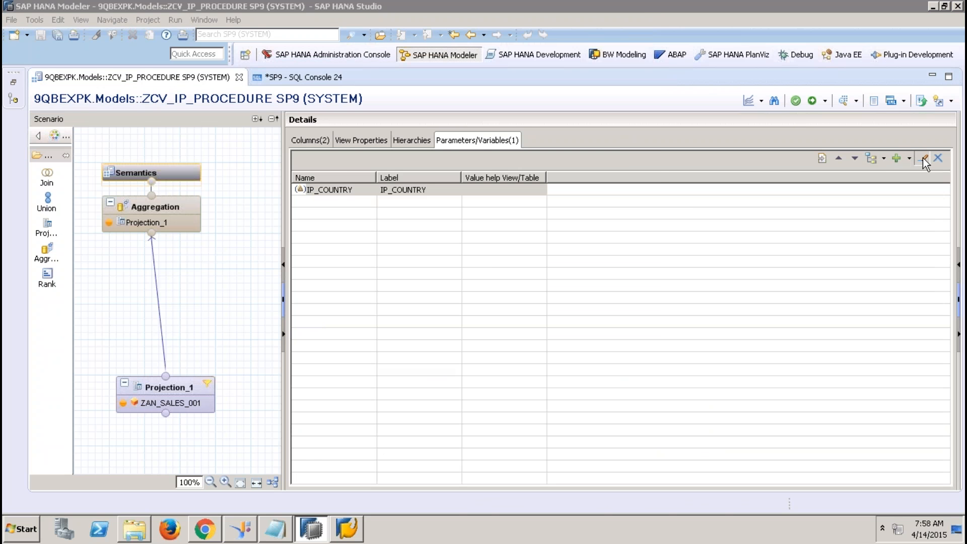
pyautogui.click(439, 127)
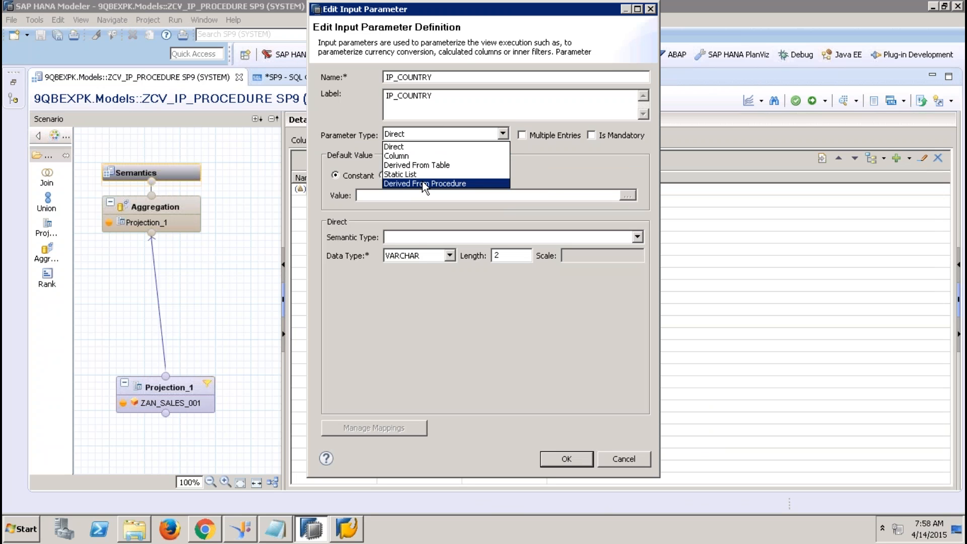
pyautogui.click(424, 184)
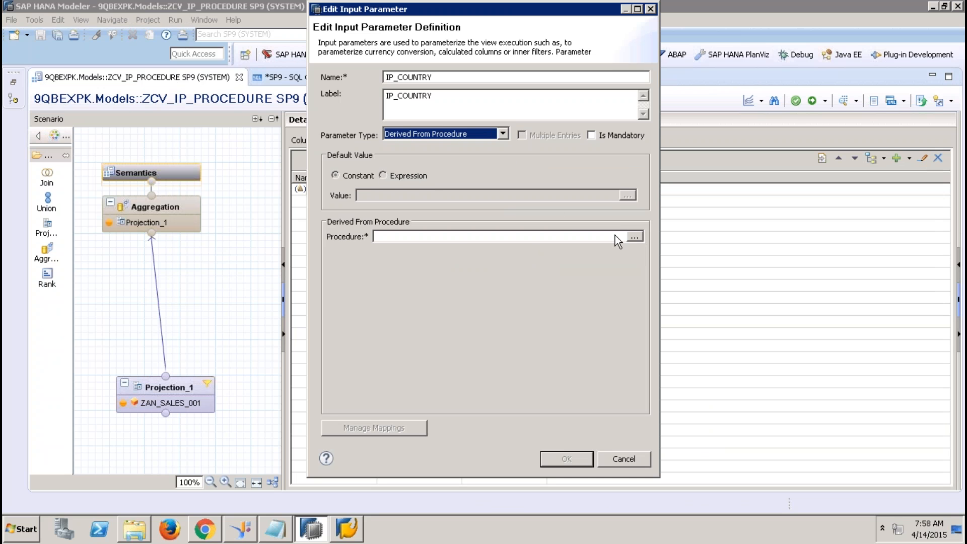
# - Assign ProcedureInputParameter from schema 9QBEXSQL as the procedure for IP_COUNTRY, and activate the calculation view
pyautogui.click(633, 237)
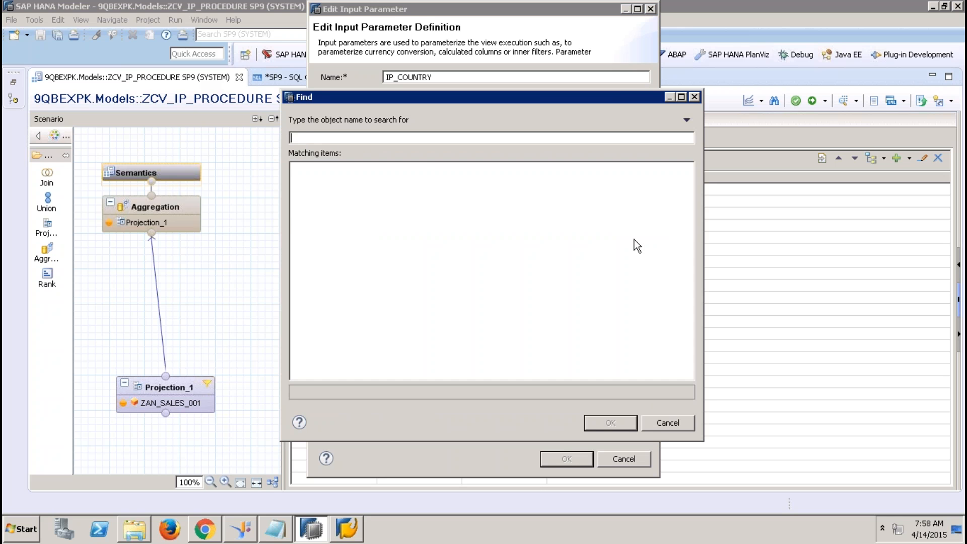
pyautogui.write('Procedure')
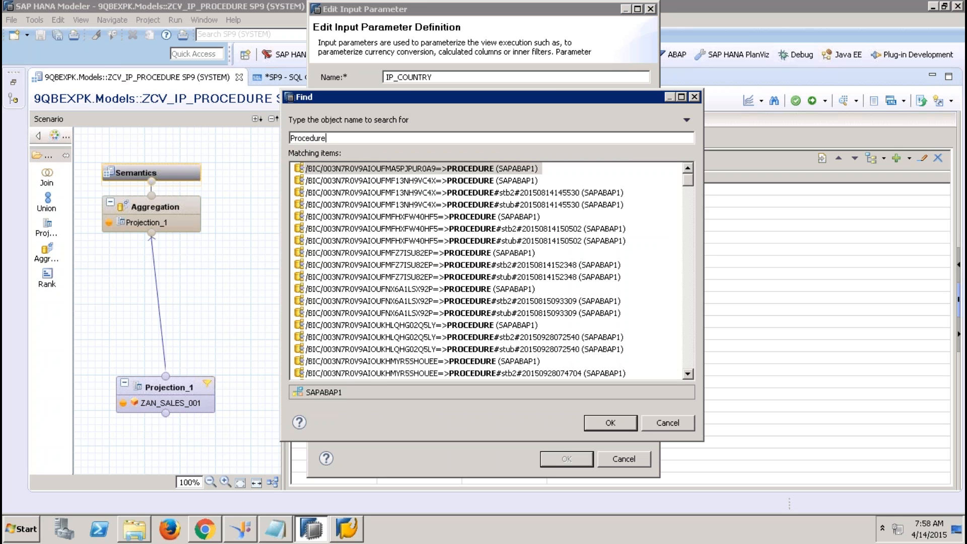
pyautogui.write('In')
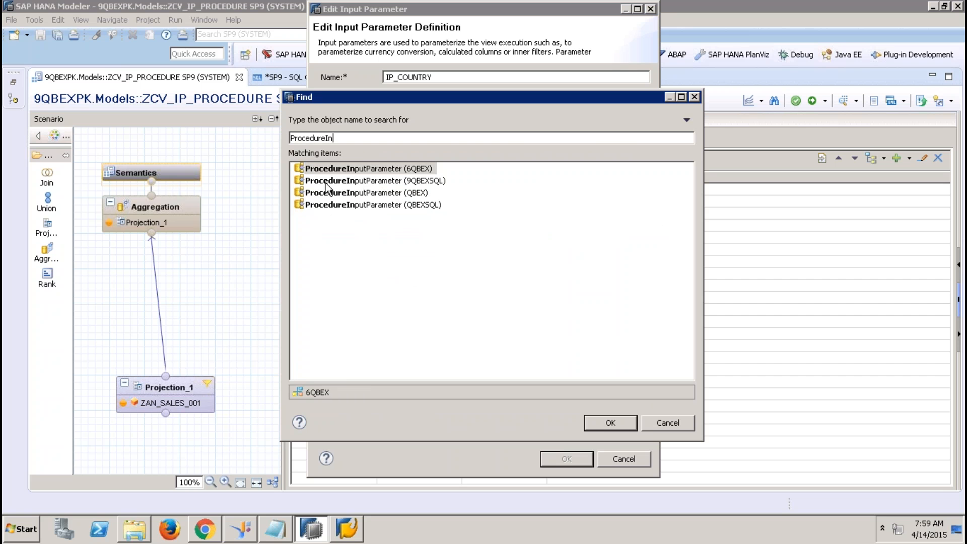
pyautogui.click(414, 184)
pyautogui.doubleClick(413, 185)
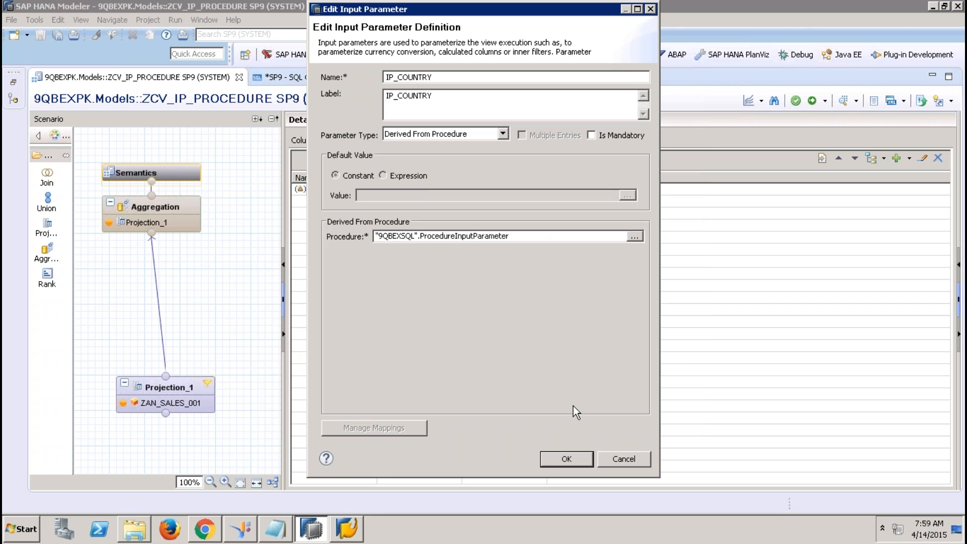
pyautogui.click(566, 458)
pyautogui.click(812, 100)
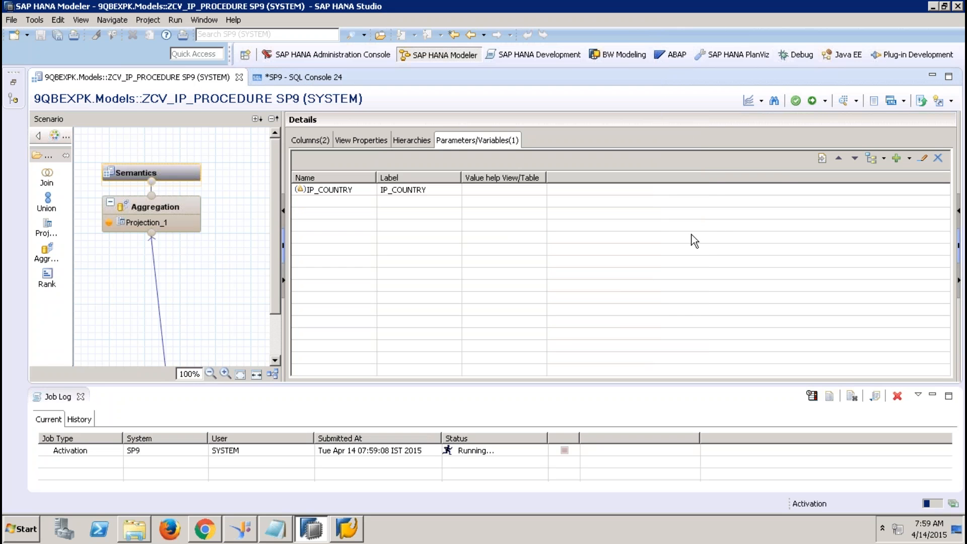
# - Preview the data of ZCV_IP_PROCEDURE, show it as raw data and select the result row
pyautogui.click(843, 100)
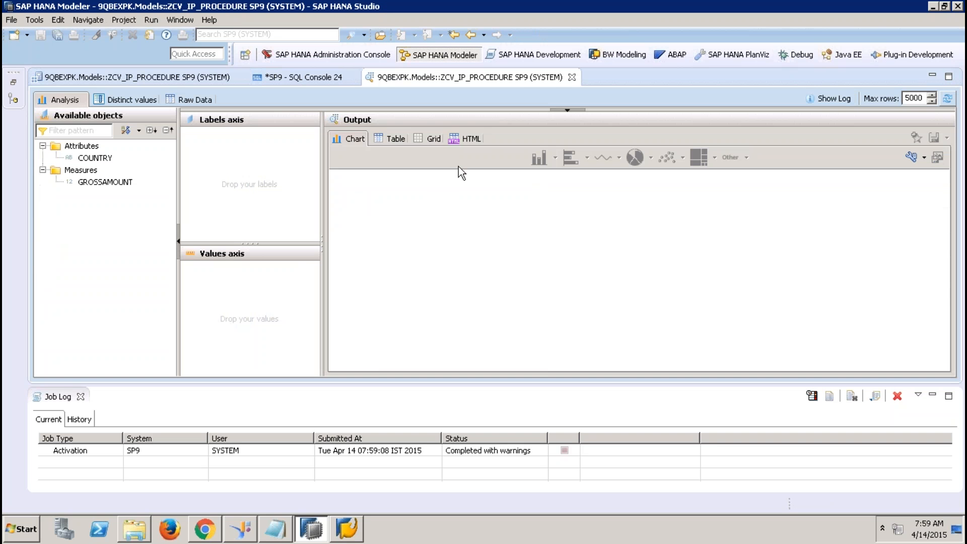
pyautogui.click(195, 100)
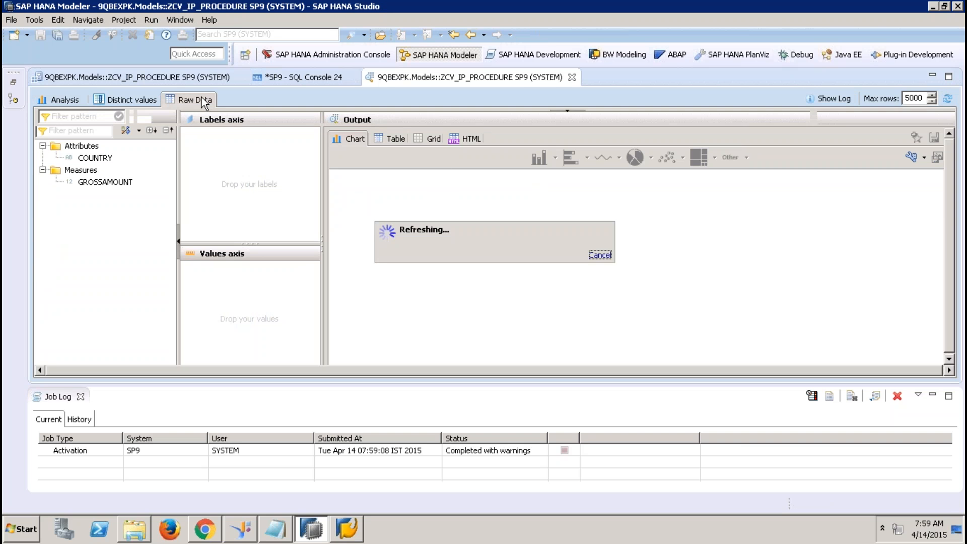
pyautogui.click(54, 147)
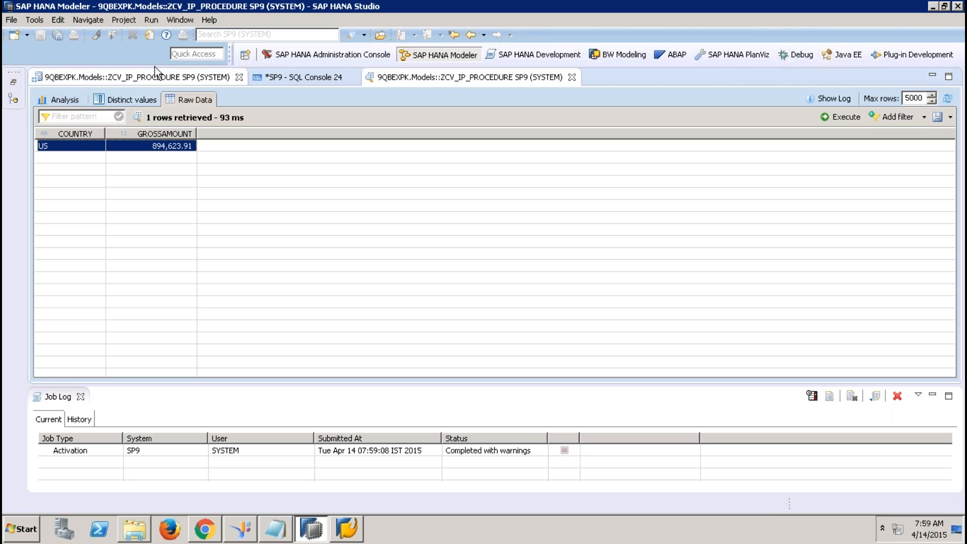
# - Switch to the SAP HANA Introduction presentation in PowerPoint and review the calculation view topics on slides 127 and 128, including Mapping of Variables & Input Parameters
pyautogui.moveTo(694, 1)
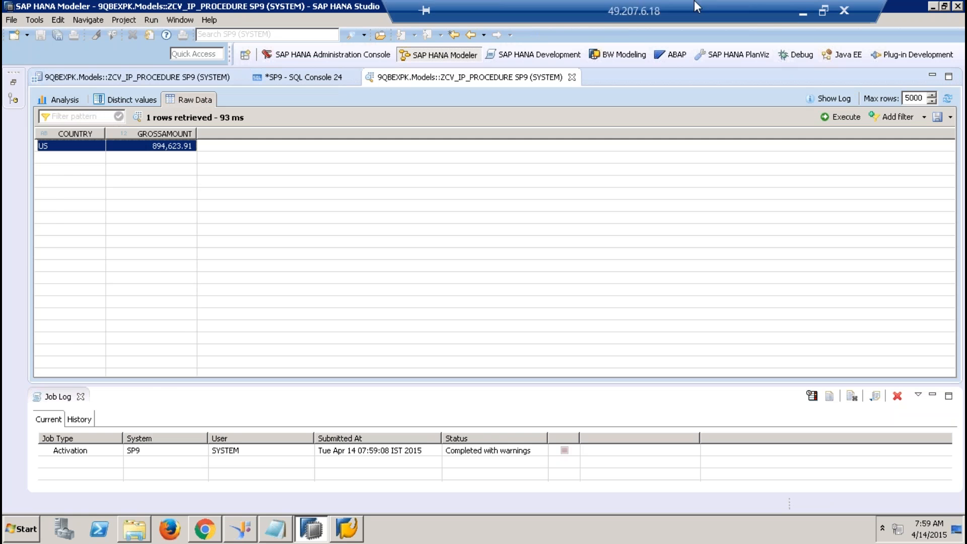
pyautogui.click(805, 9)
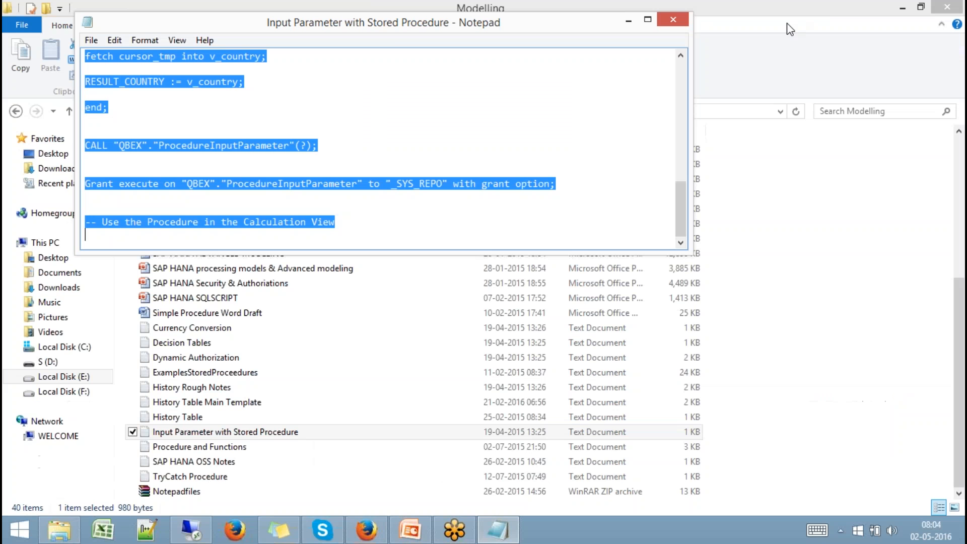
pyautogui.click(800, 267)
pyautogui.click(410, 530)
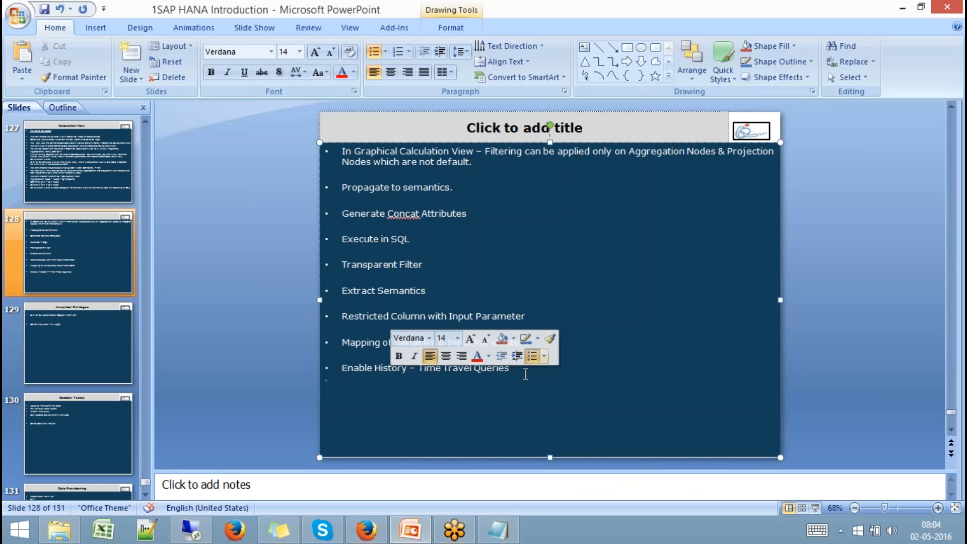
pyautogui.click(553, 393)
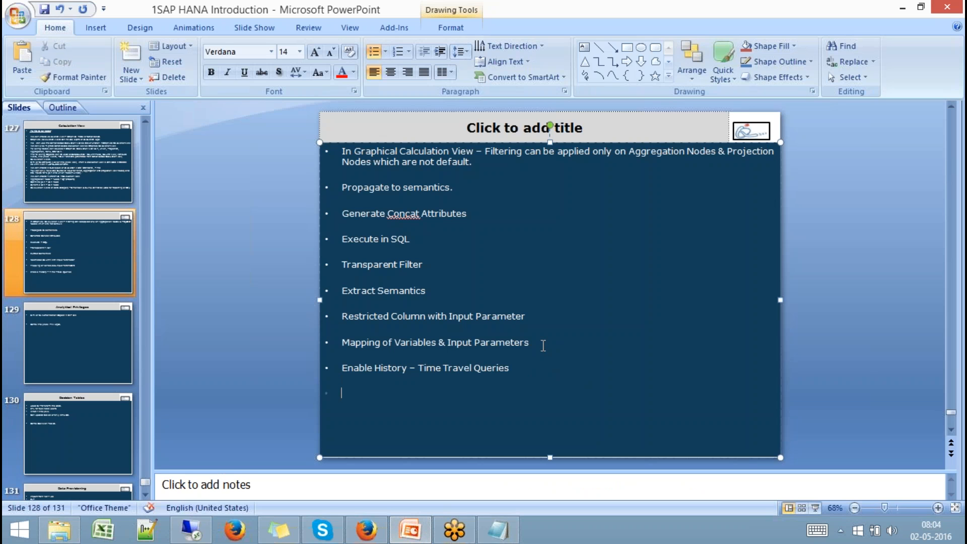
pyautogui.moveTo(533, 343); pyautogui.dragTo(355, 340)
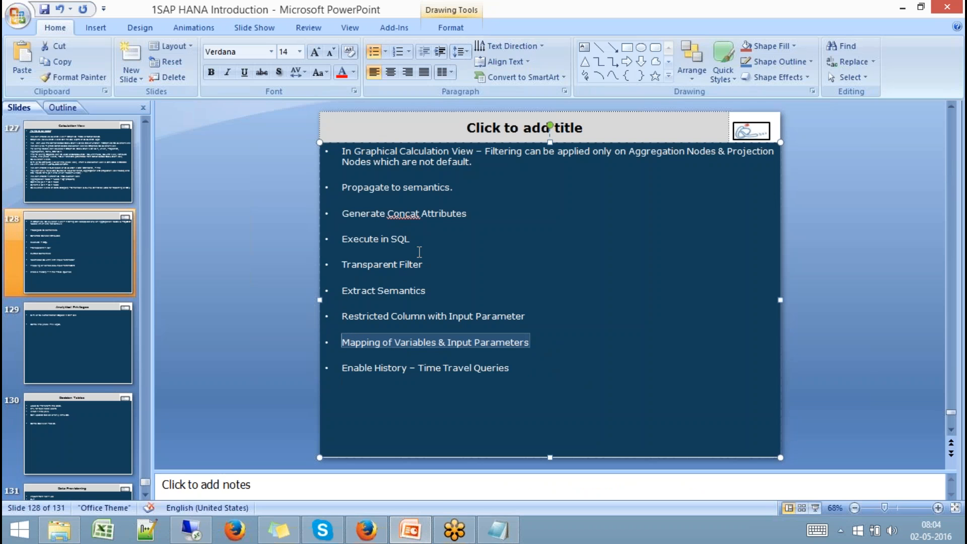
pyautogui.click(91, 178)
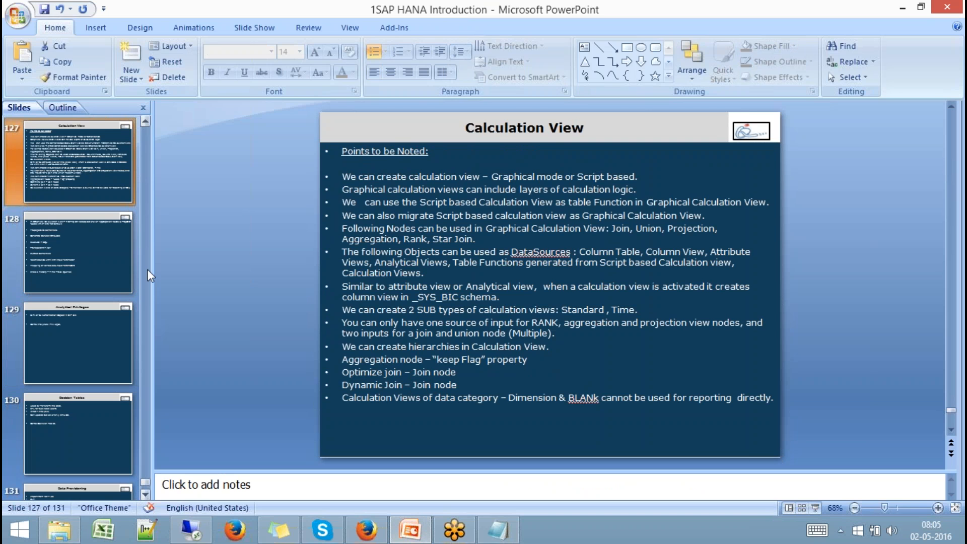
pyautogui.click(109, 254)
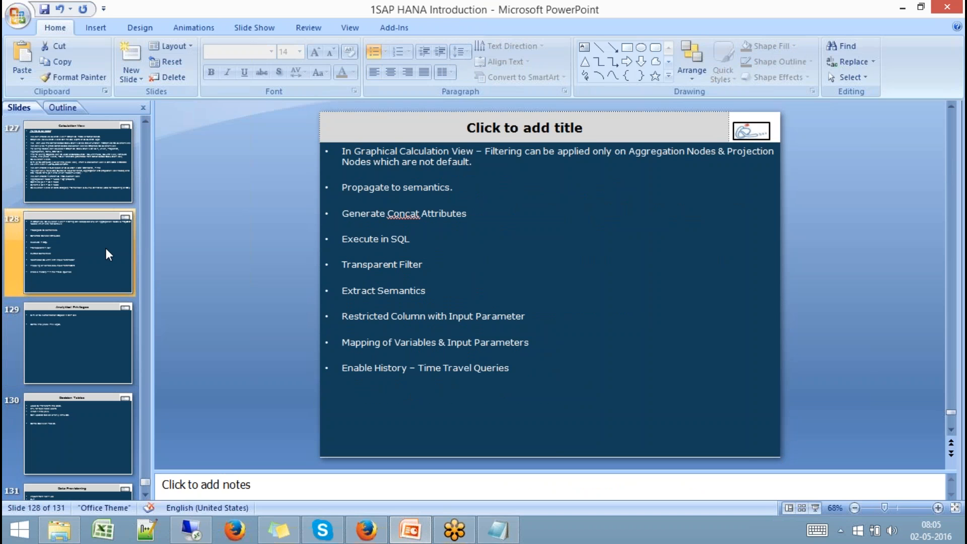
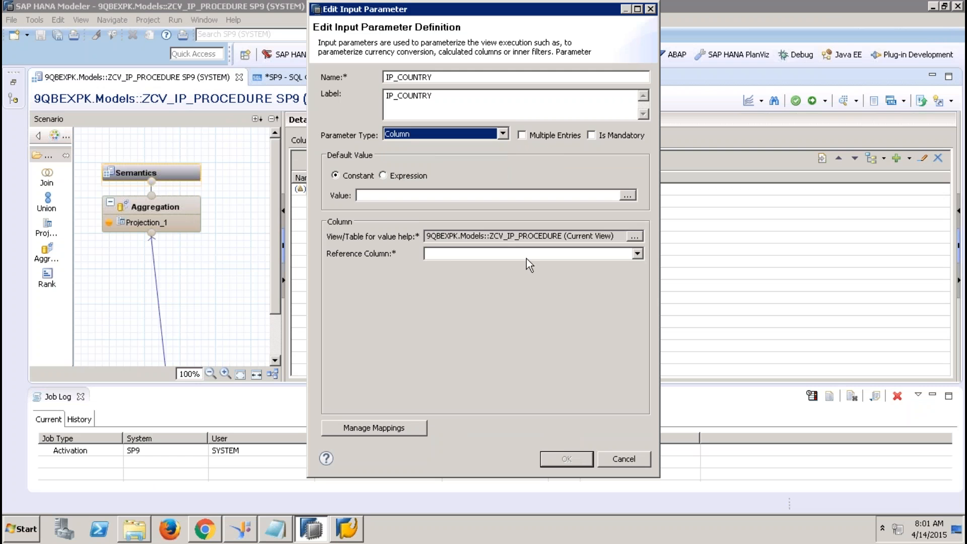
# - Choose a reference column for the Column-type IP_COUNTRY input parameter and accept its edited definition
pyautogui.click(491, 281)
pyautogui.click(565, 459)
# - Inspect the settings of a new restricted column in the Aggregation node, and close its definition without creating it
pyautogui.click(164, 201)
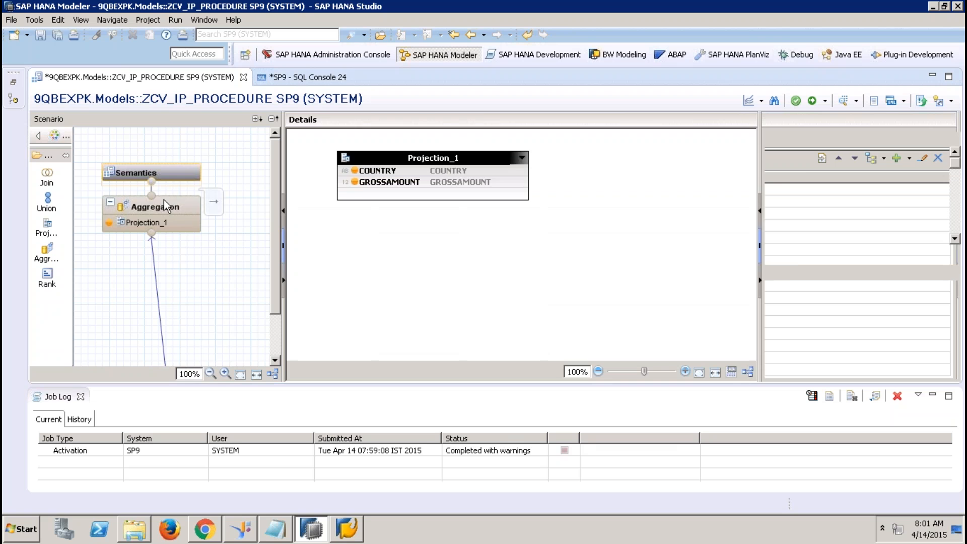
pyautogui.click(831, 201)
pyautogui.rightClick(831, 201)
pyautogui.click(848, 206)
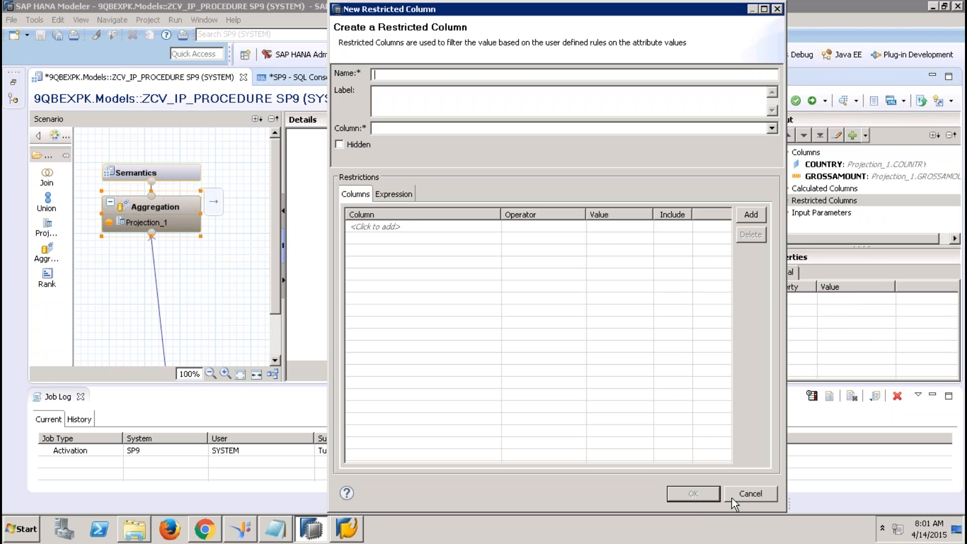
pyautogui.click(750, 494)
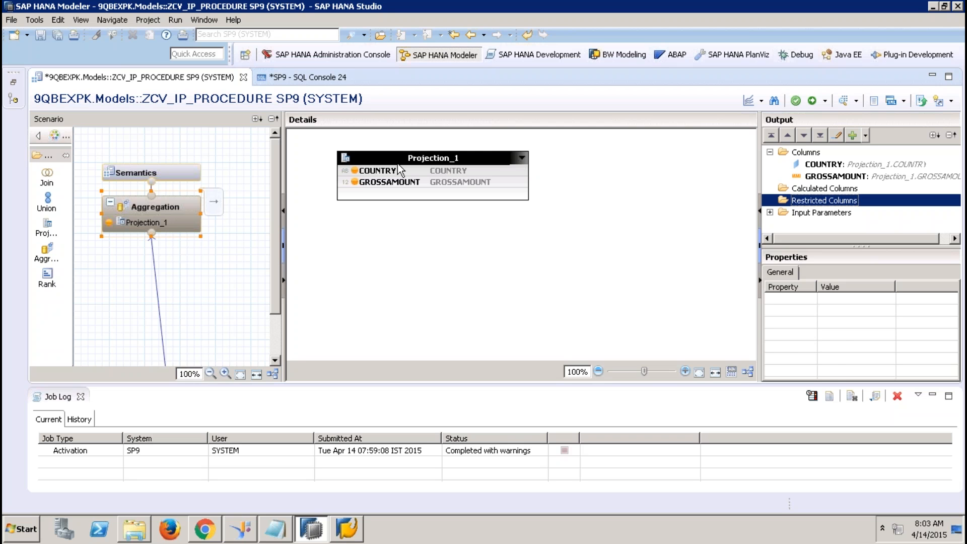
pyautogui.rightClick(400, 182)
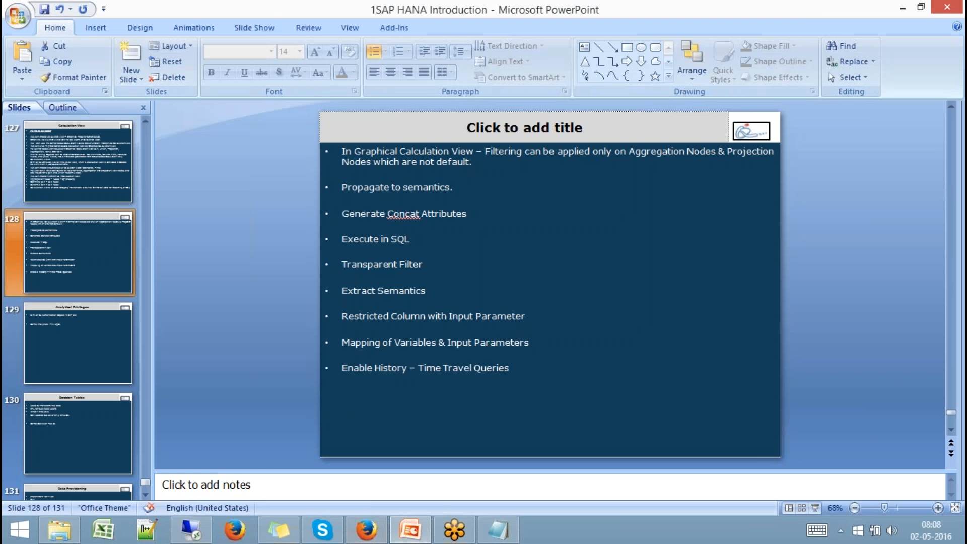
# - Switch to Firefox, go to gmail.com and read the message about the issue while activating Analytical and attribute views
pyautogui.click(366, 530)
pyautogui.click(174, 11)
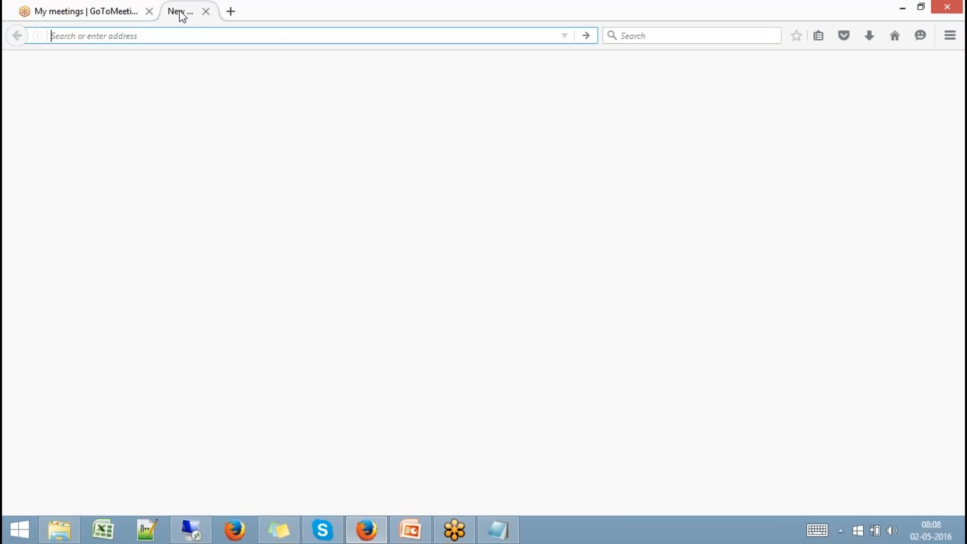
pyautogui.write('gmail.com/')
pyautogui.press('Return')
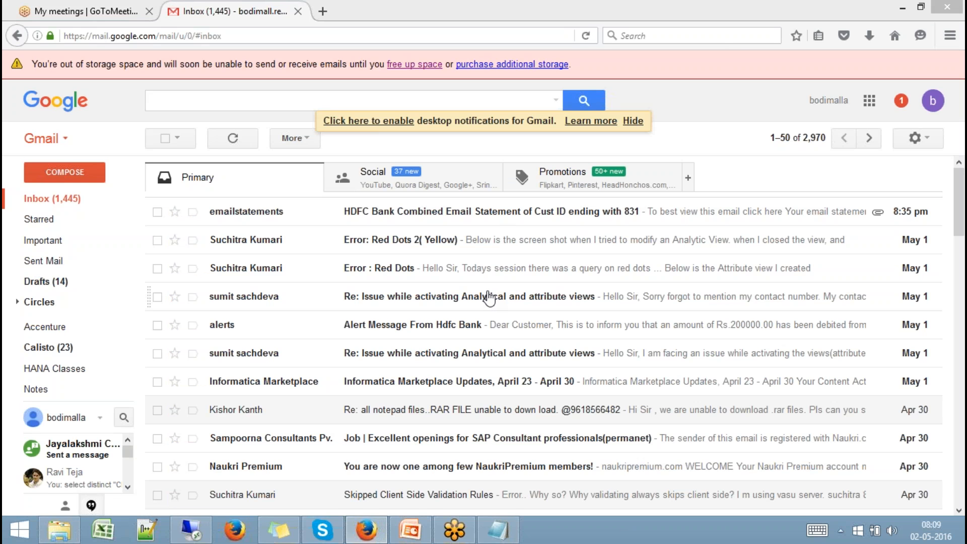
pyautogui.click(488, 299)
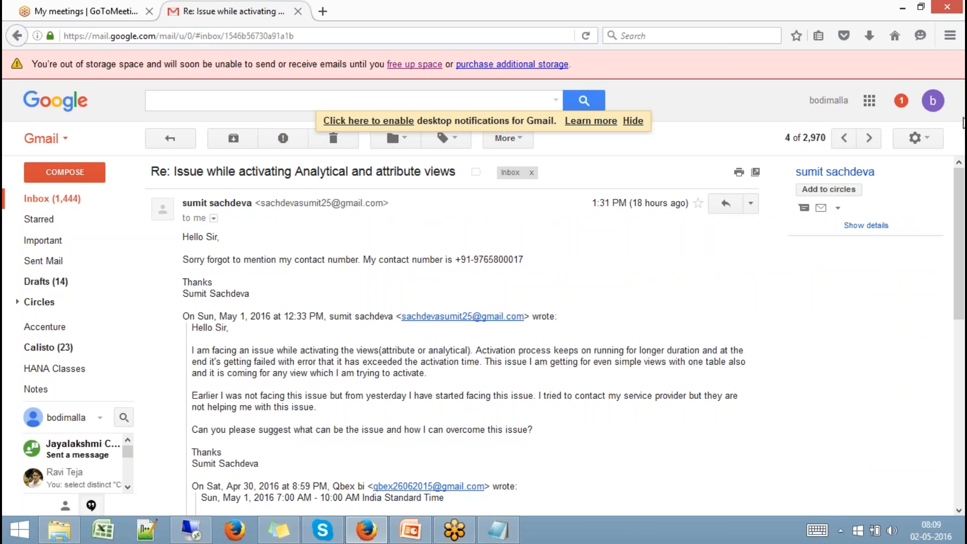
pyautogui.moveTo(964, 189); pyautogui.dragTo(963, 262)
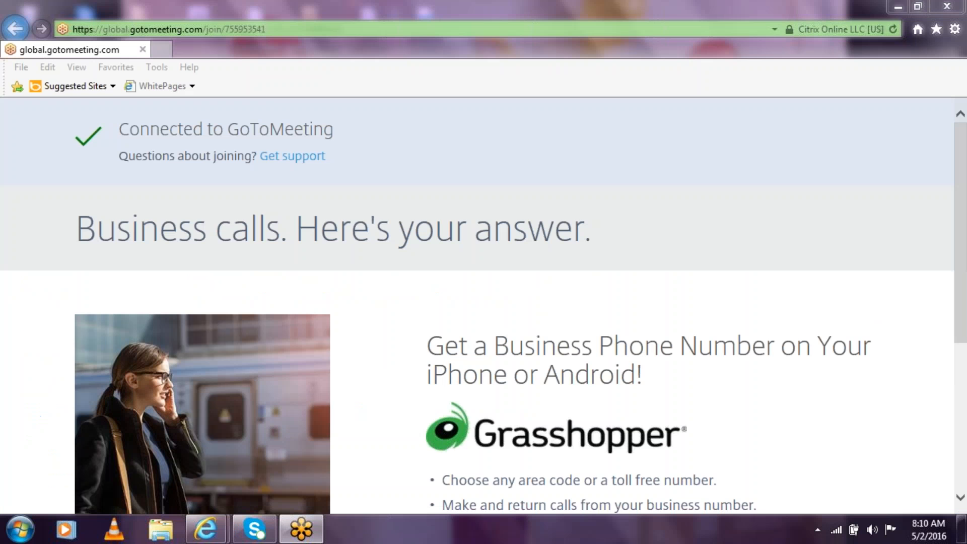
# - Run mstsc, connect to the saved remote computer, and dismiss the Windows Activation message
pyautogui.press('super')
pyautogui.write('run')
pyautogui.press('Return')
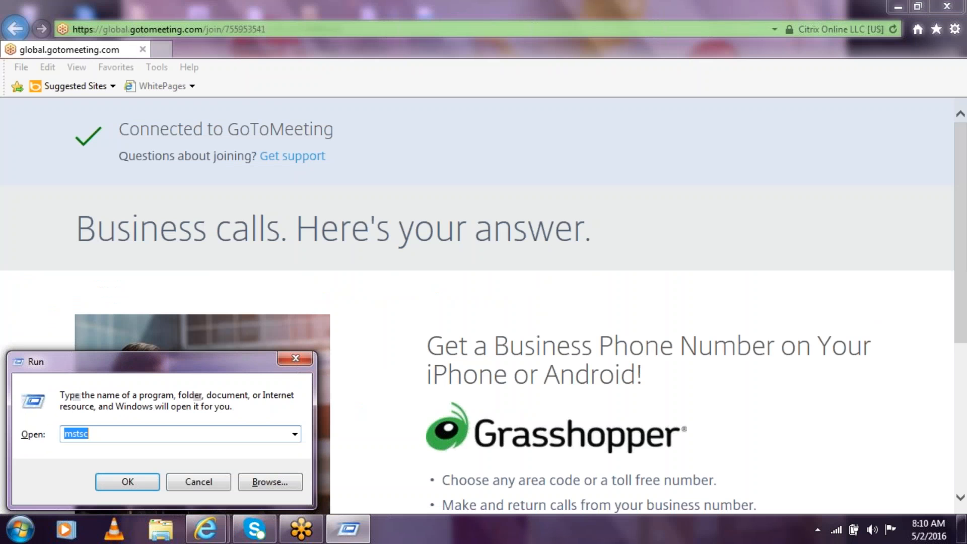
pyautogui.click(133, 482)
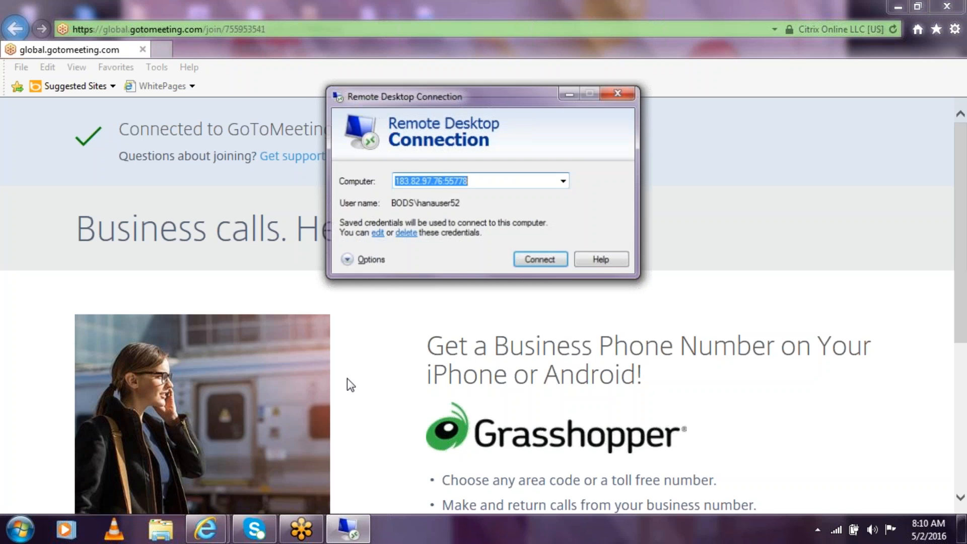
pyautogui.press('Return')
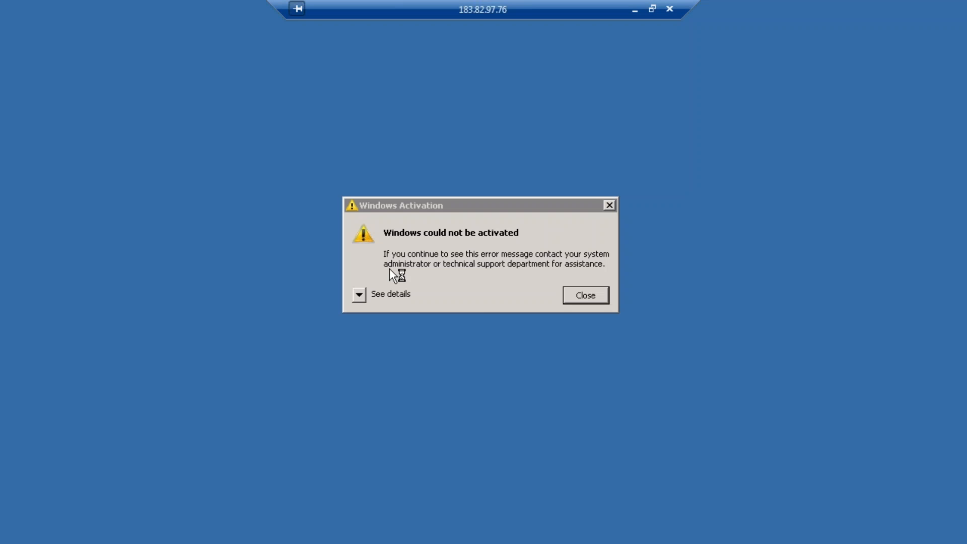
pyautogui.click(584, 298)
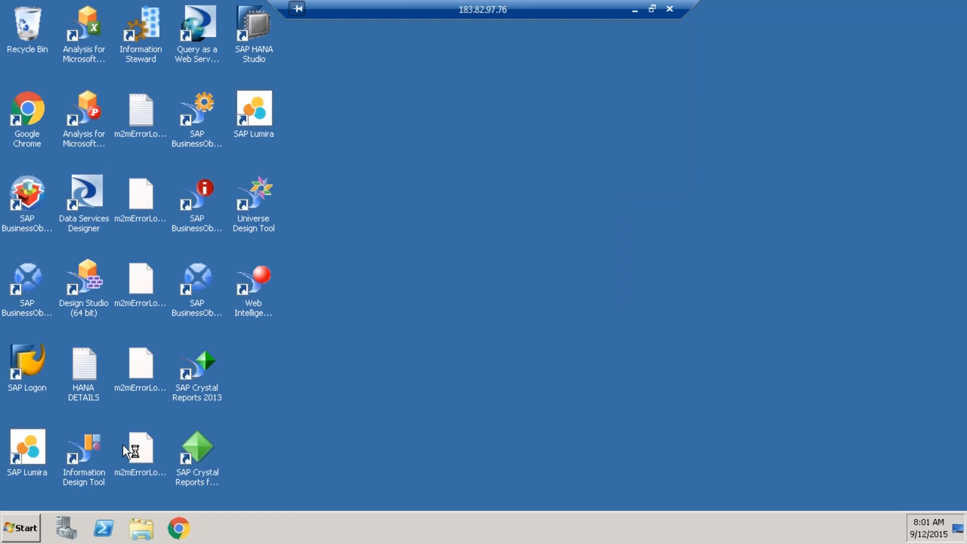
# - Launch SAP HANA Studio on the remote desktop and log on to system HDB with the database user's password
pyautogui.click(19, 528)
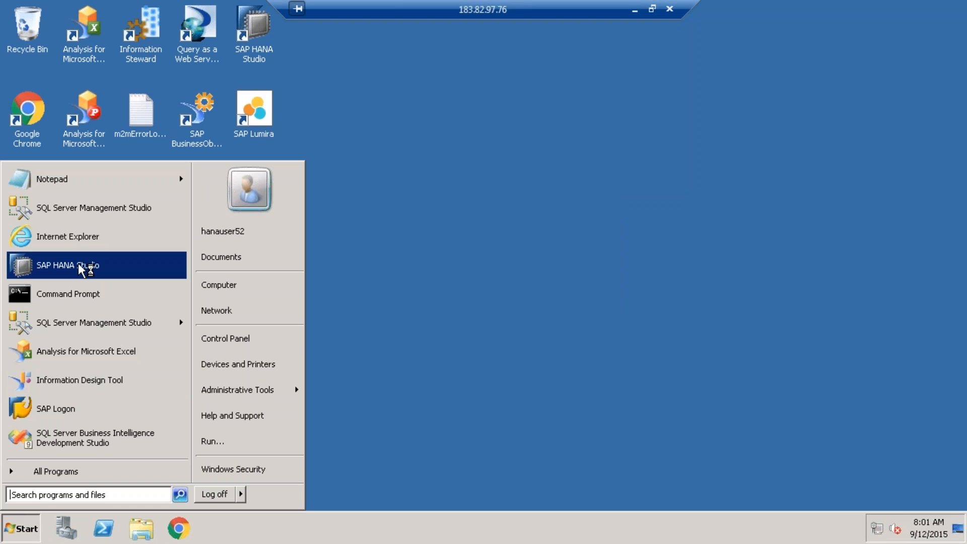
pyautogui.click(68, 265)
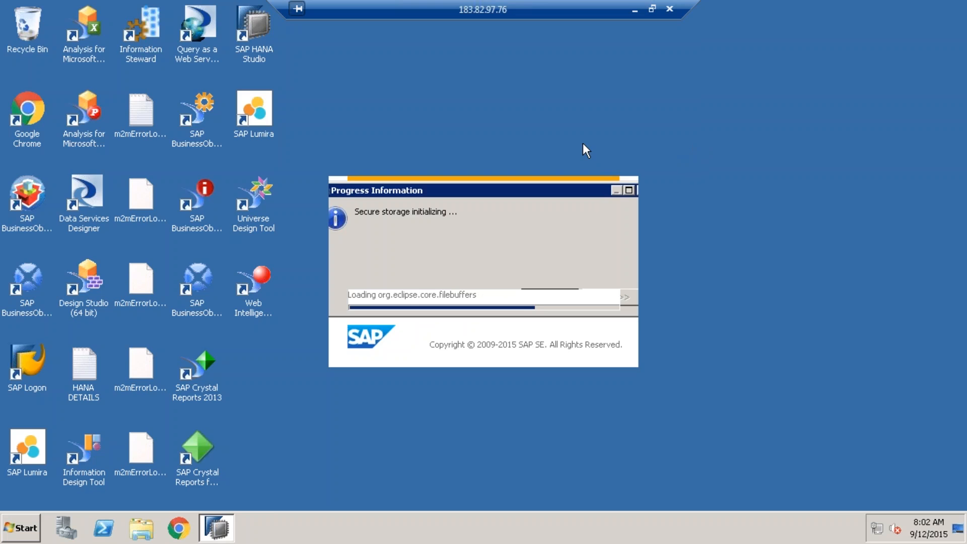
pyautogui.click(78, 119)
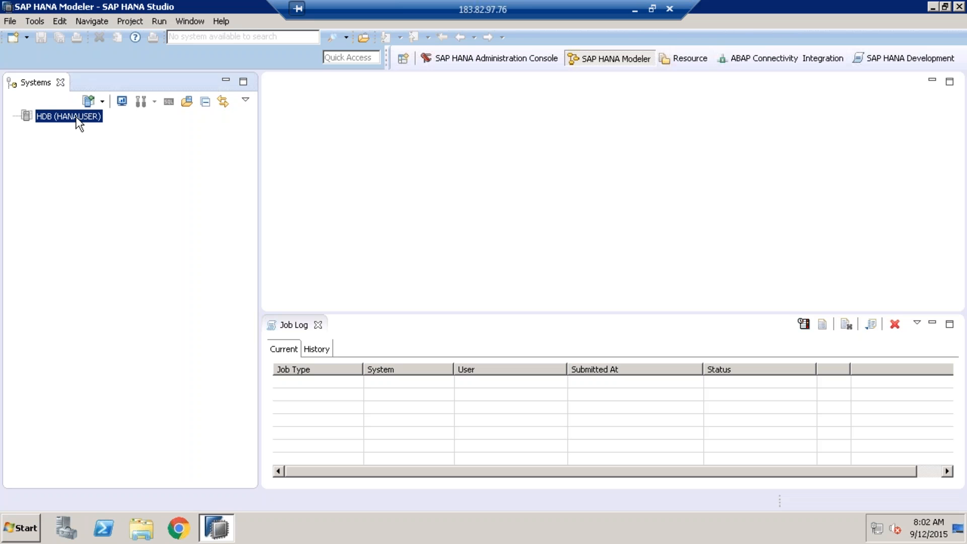
pyautogui.rightClick(78, 121)
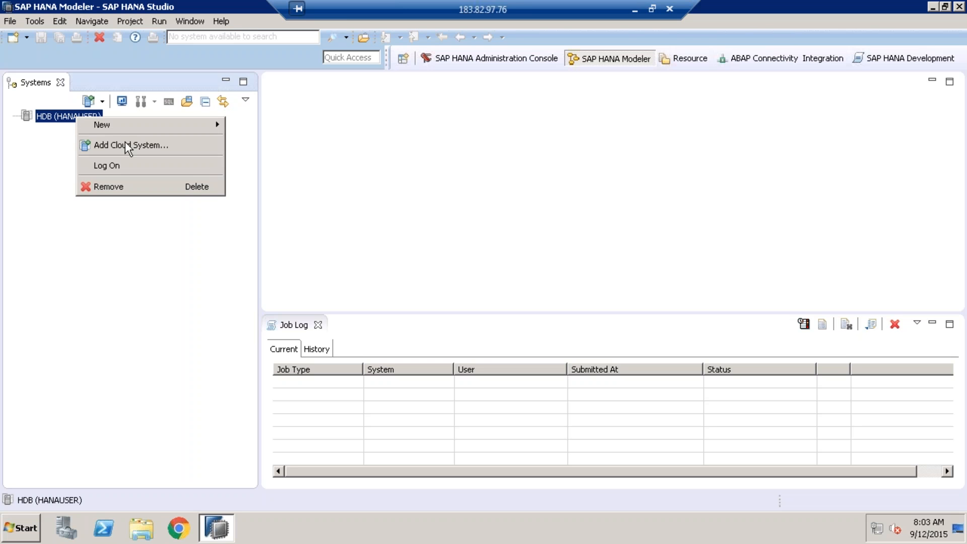
pyautogui.click(131, 168)
pyautogui.write('***')
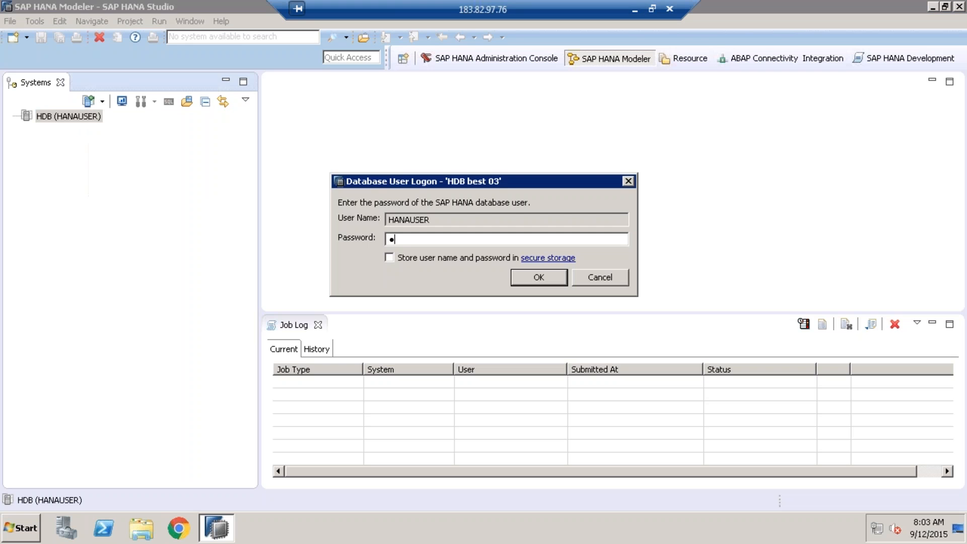
pyautogui.write('********')
pyautogui.press('Return')
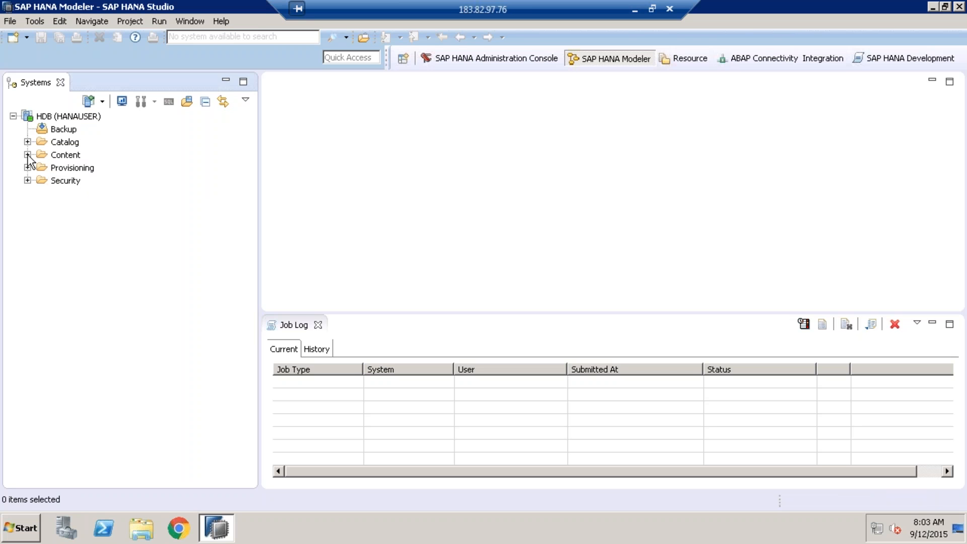
# - Open MATERIAL_ATTRIBUTE_VIEW from the attribute views of the Sumitnew content package and validate it
pyautogui.click(27, 155)
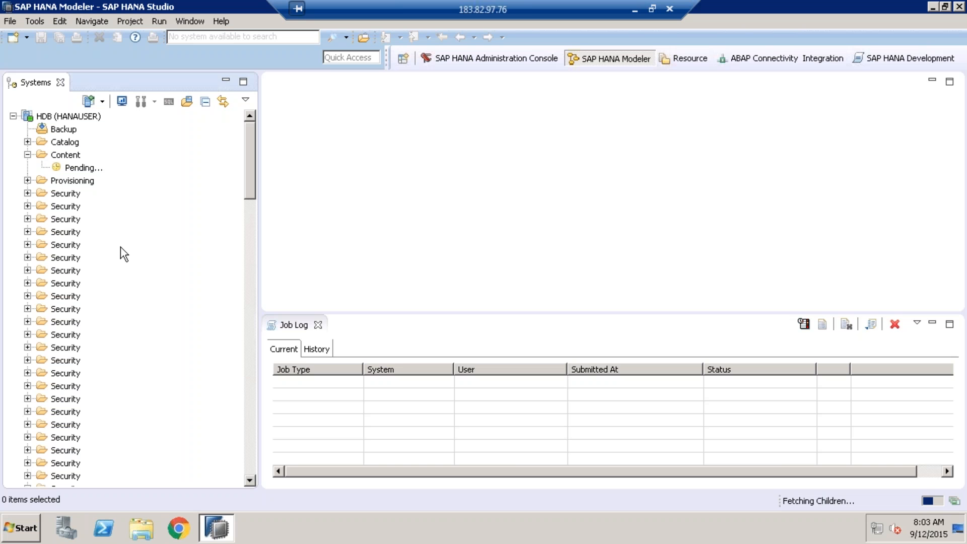
pyautogui.click(246, 383)
pyautogui.click(247, 390)
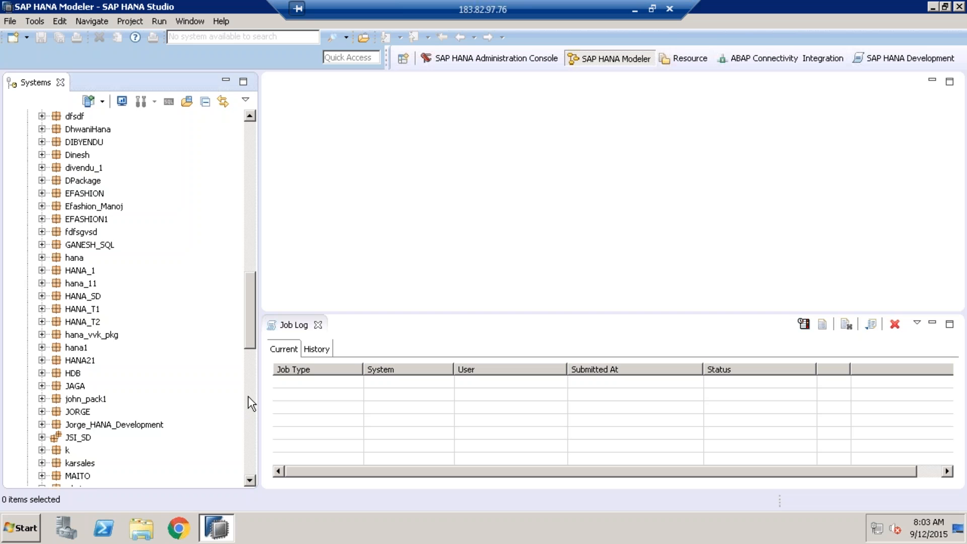
pyautogui.click(248, 396)
pyautogui.click(41, 360)
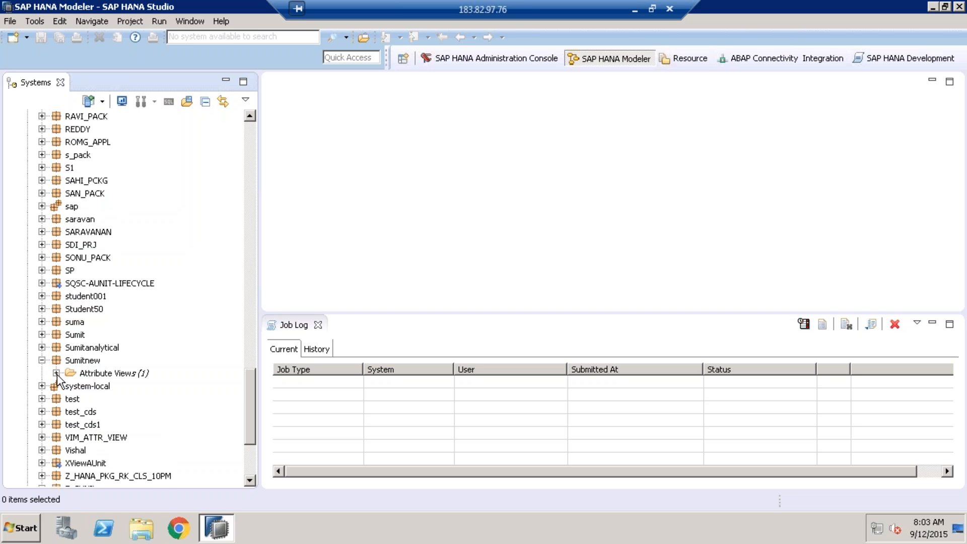
pyautogui.click(56, 373)
pyautogui.click(131, 386)
pyautogui.doubleClick(131, 387)
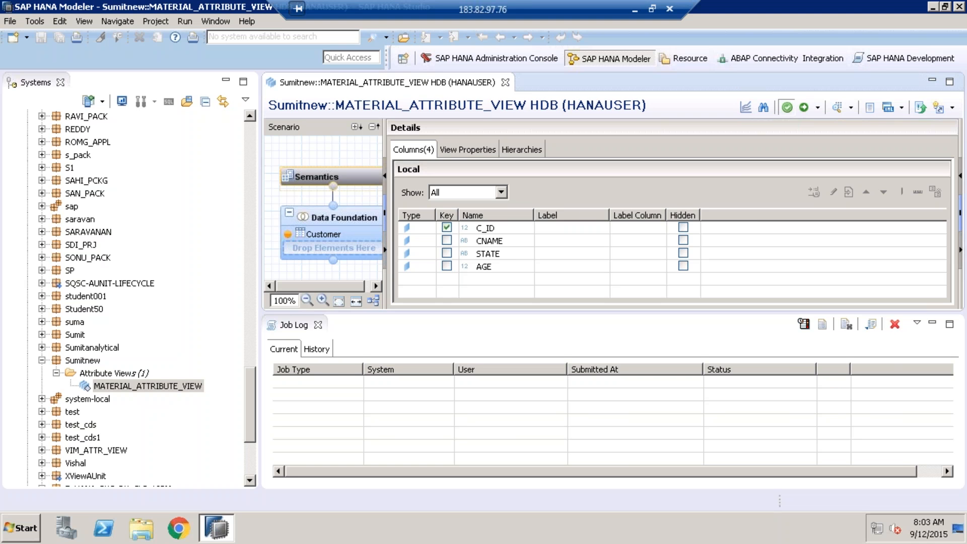
pyautogui.click(787, 106)
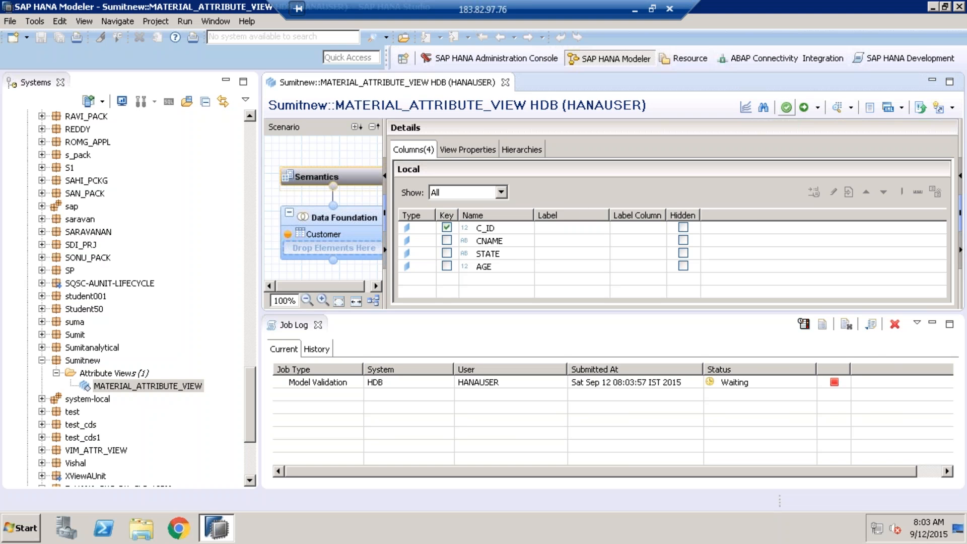